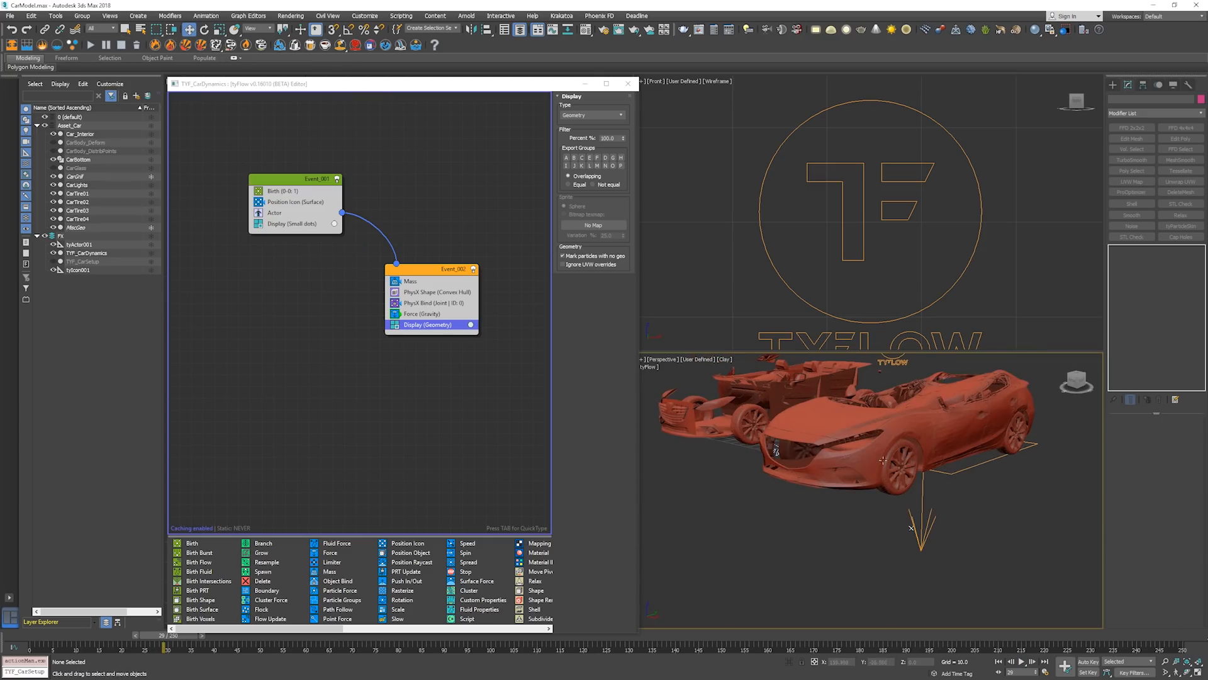
Play the car dynamics simulation from the first frame and return to the start
key(Home)
key(/)
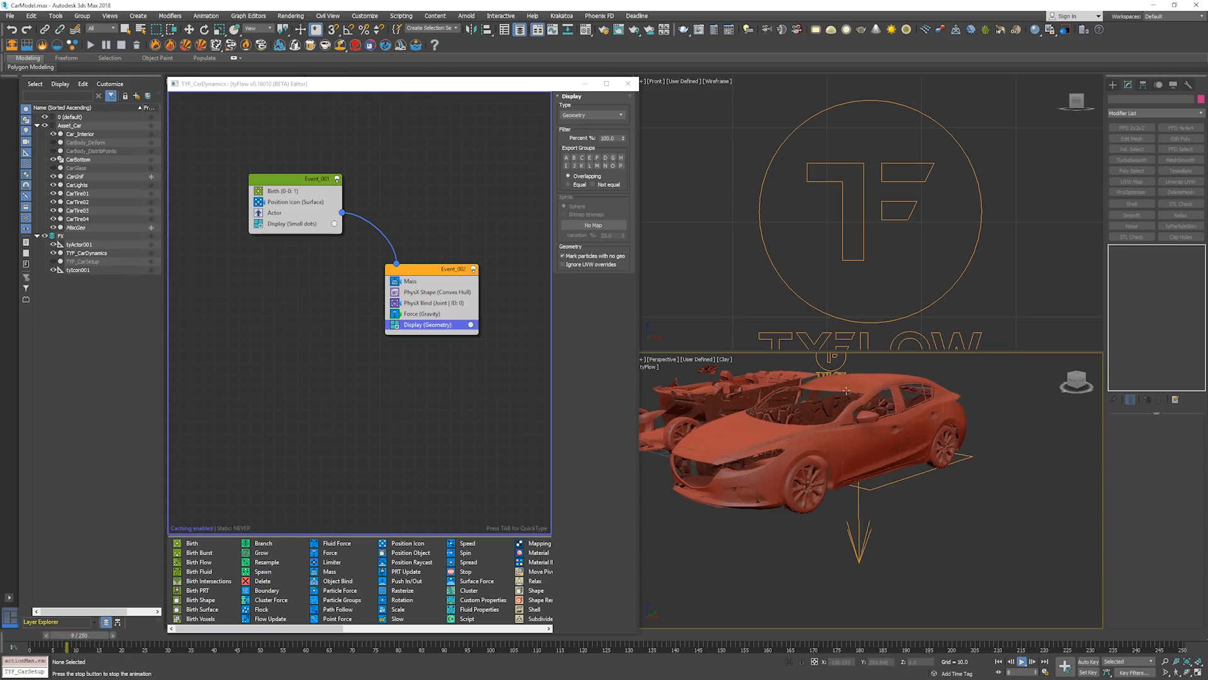
key(/)
click(562, 256)
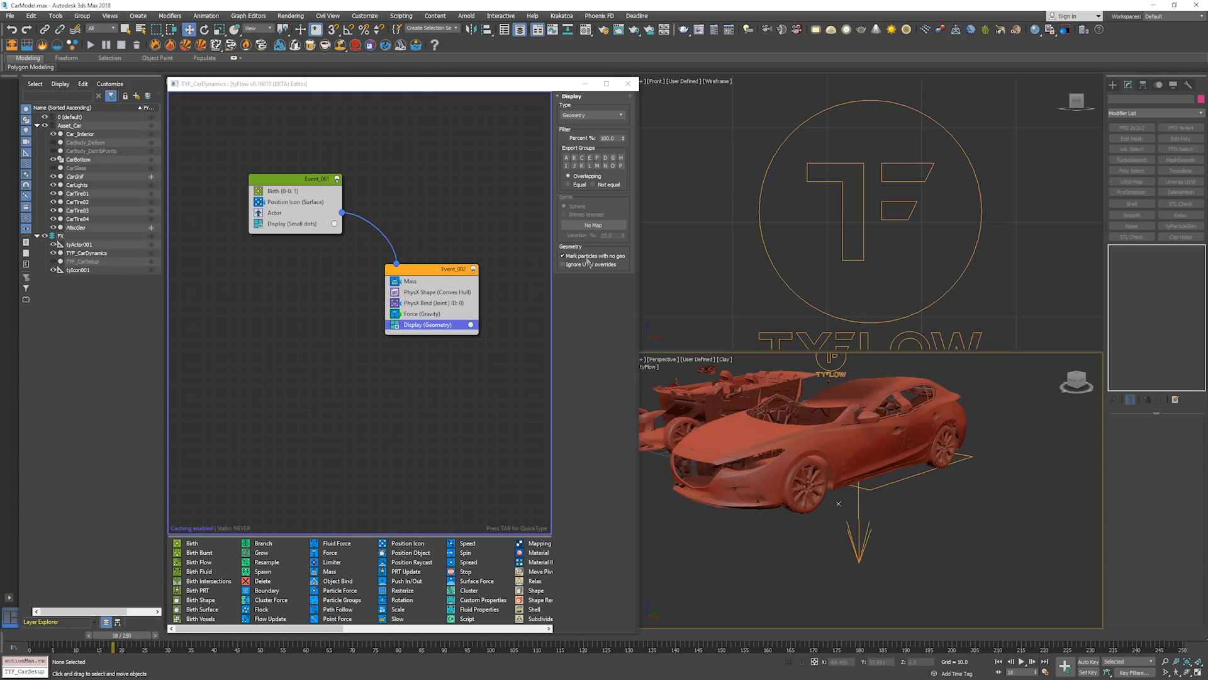
key(Home)
click(512, 315)
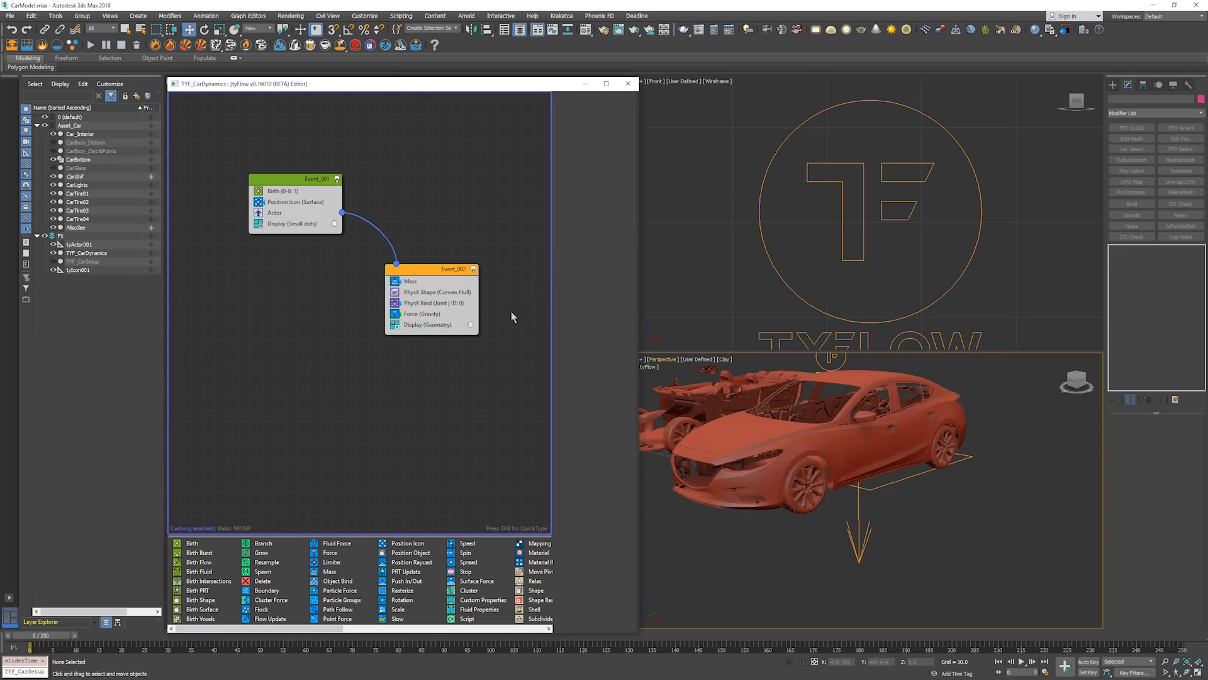
Replay the simulation while orbiting around the car, and examine the roof up close with edged faces on
middle_drag(513, 317, 407, 310)
scroll(790, 436, up, 2)
key(/)
key(F3)
alt+middle_drag(790, 436, 874, 488)
key(F3)
key(/)
scroll(875, 488, up, 4)
key(F4)
Copy the Display operator from Event_002 into a new event, with its type set to Geometry and the operator disabled
shift+drag(328, 318, 453, 361)
click(593, 114)
click(591, 161)
click(450, 376)
click(383, 375)
Add a Property Test for Groups with simulation group 1 to Event_002 and connect its output to Event_003
click(516, 628)
drag(477, 552, 330, 318)
click(591, 138)
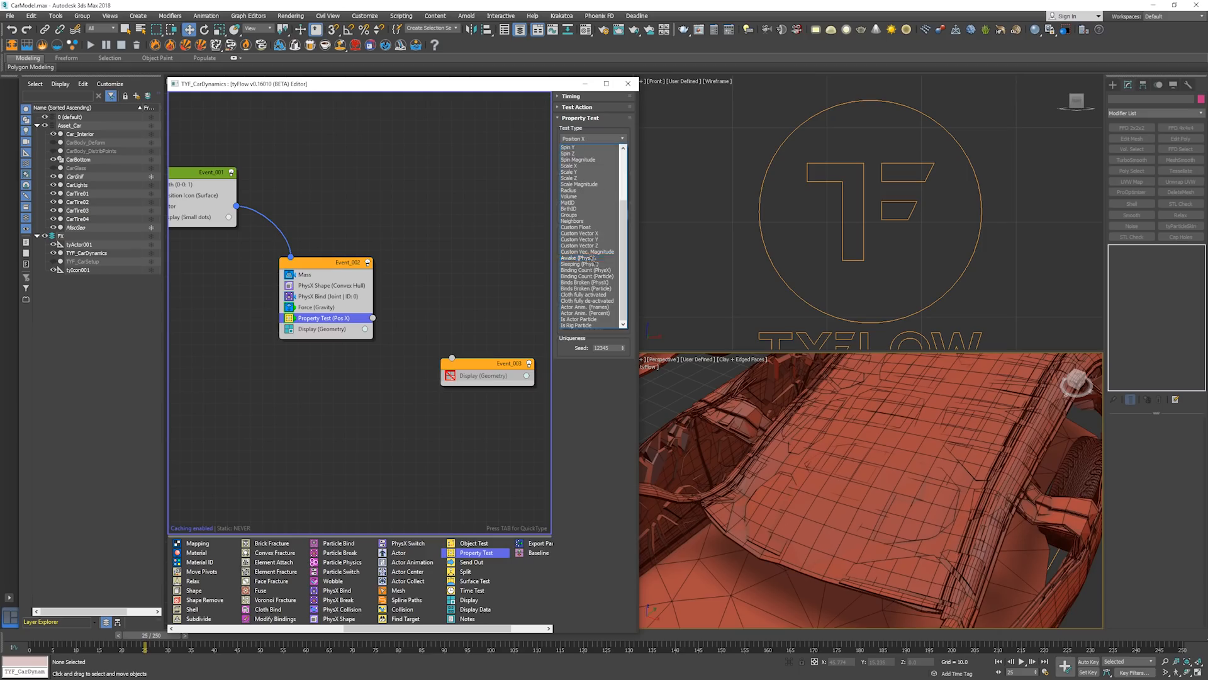
click(601, 211)
click(567, 269)
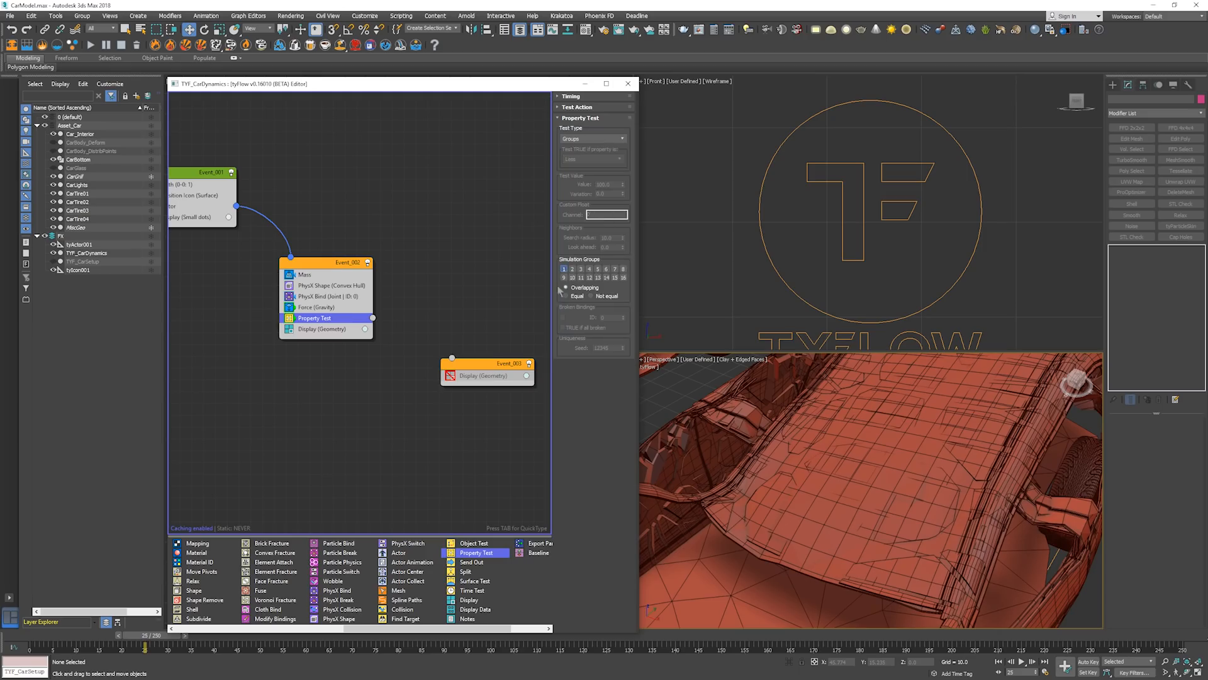
drag(373, 317, 465, 381)
click(351, 315)
click(350, 383)
Put a Mesh operator in Event_002 in place of its Display operator, and copy Event_003's Display operator into Event_002
key(Tab)
text(mesh)
key(Return)
drag(326, 274, 323, 340)
click(316, 266)
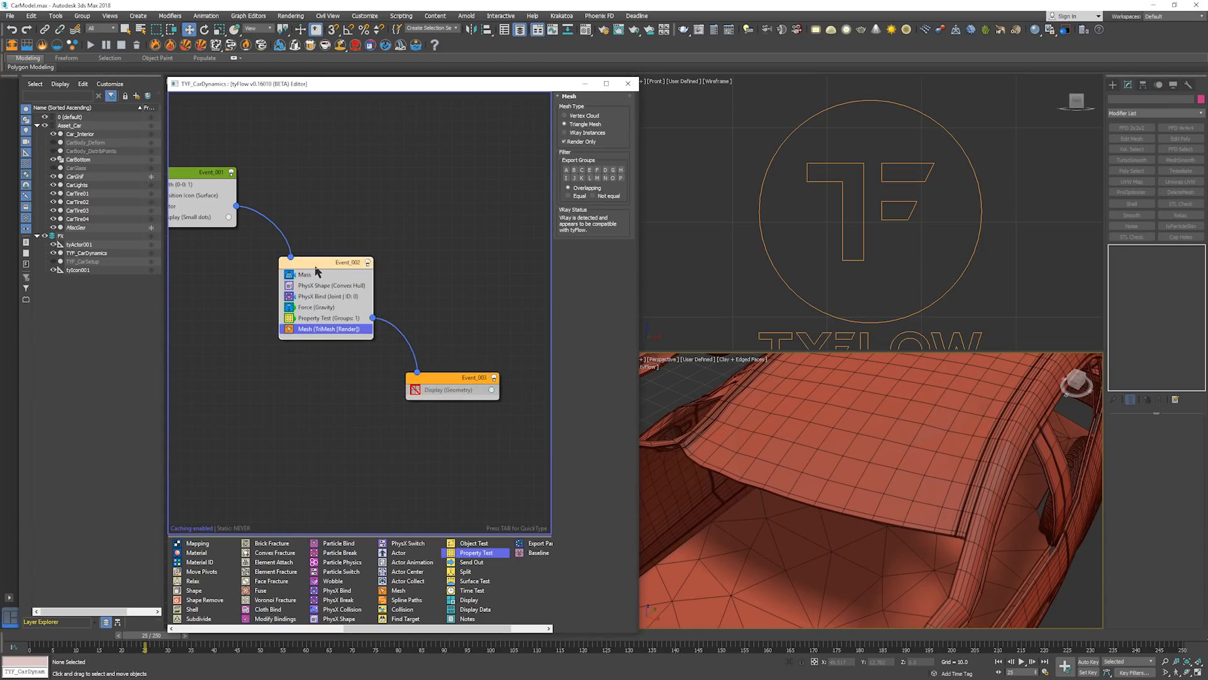
click(327, 276)
shift+drag(447, 390, 326, 338)
click(292, 341)
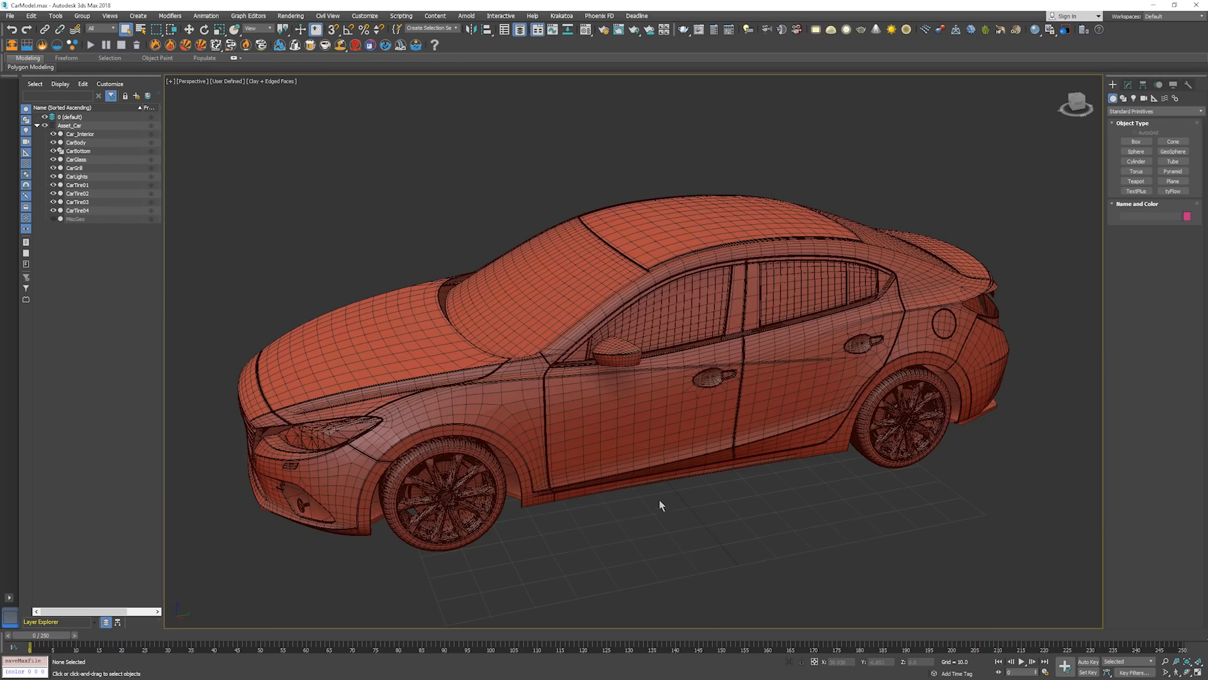
alt+middle_drag(658, 500, 645, 431)
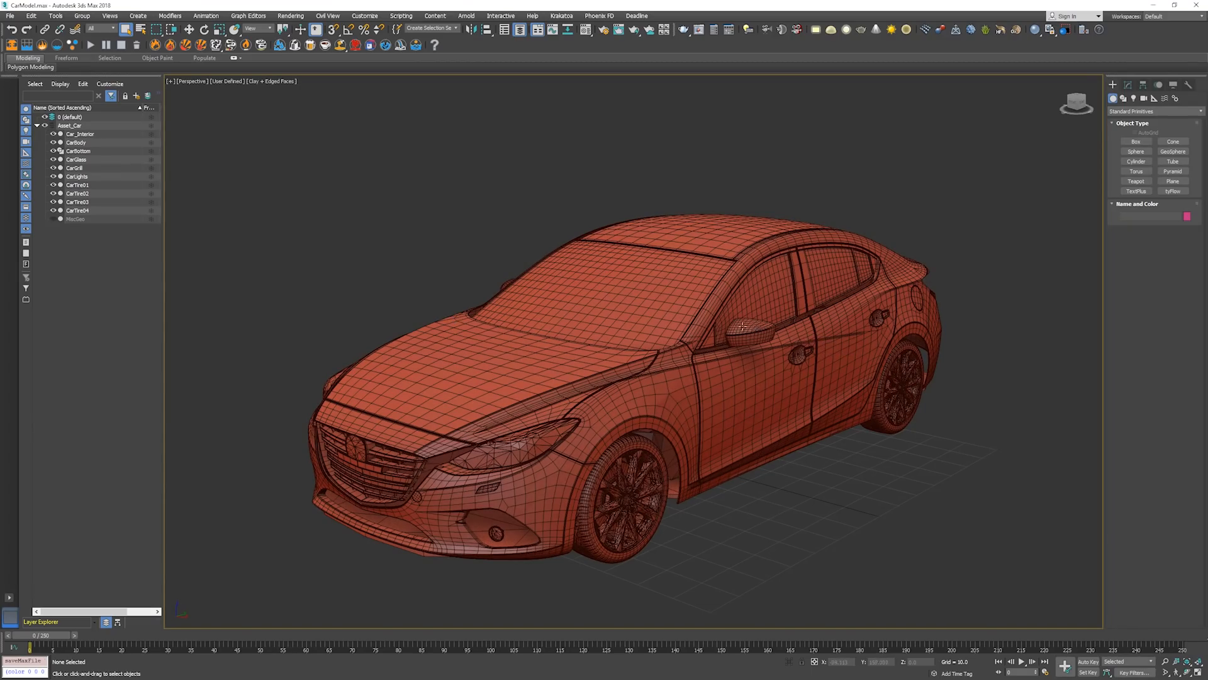
alt+middle_drag(560, 348, 773, 360)
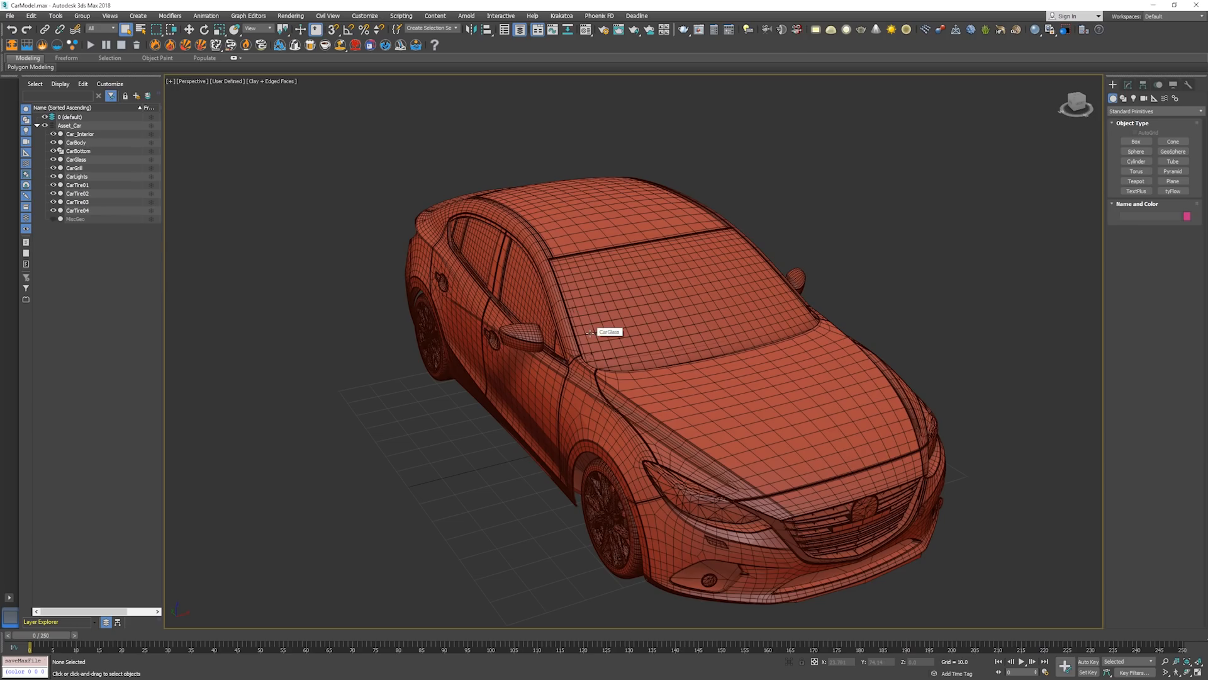
alt+middle_drag(589, 332, 797, 288)
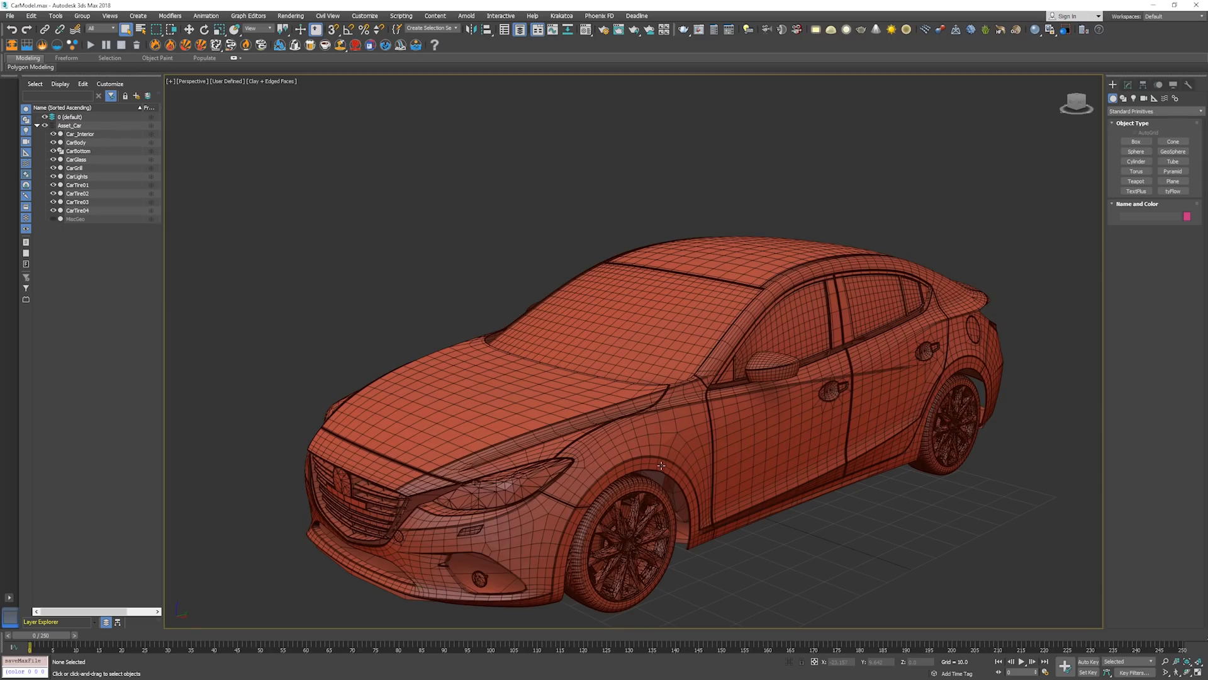
Switch to the multi-viewport layout and create a new layer named FX
key(alt+w)
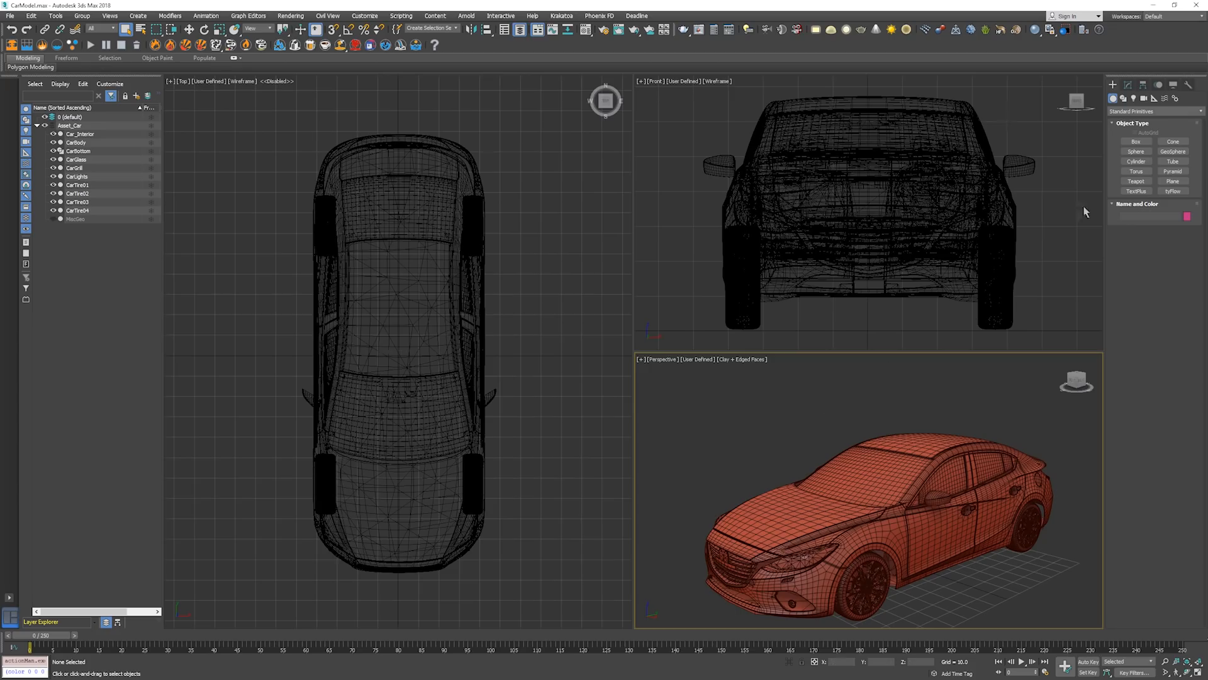
click(136, 95)
text(FX)
key(Return)
Create a tyFlow object beside the car in the top view and name it TYF_CarSetup
click(1186, 193)
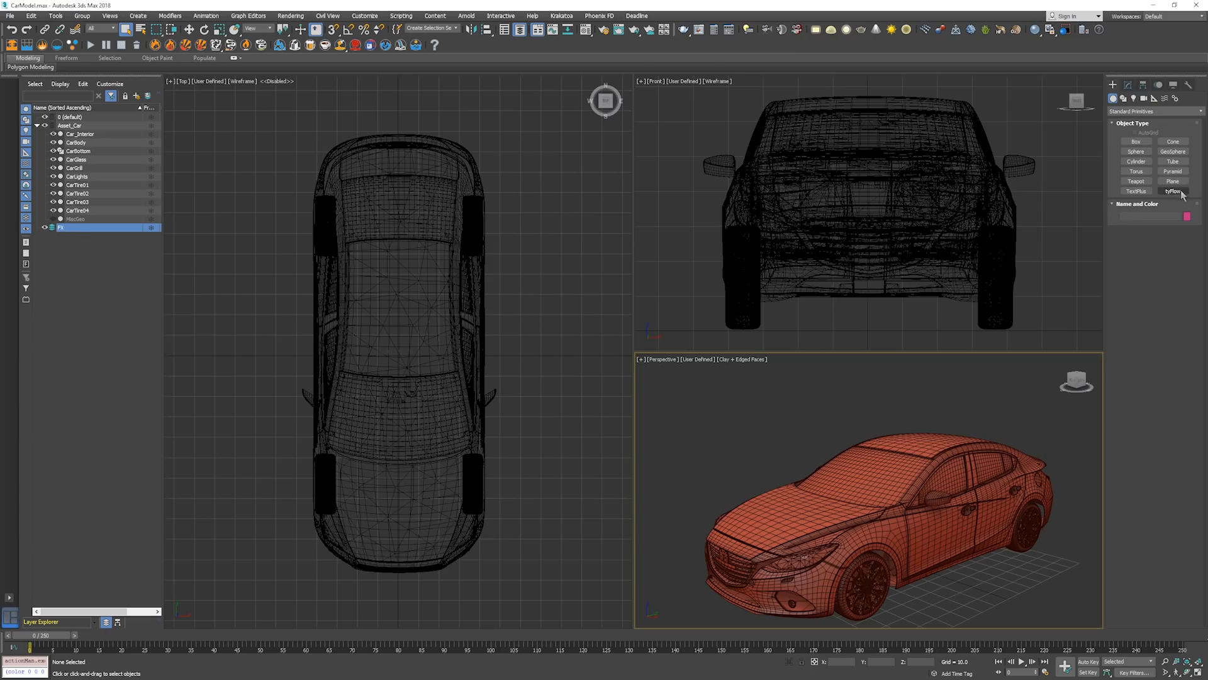
middle_drag(594, 235, 470, 190)
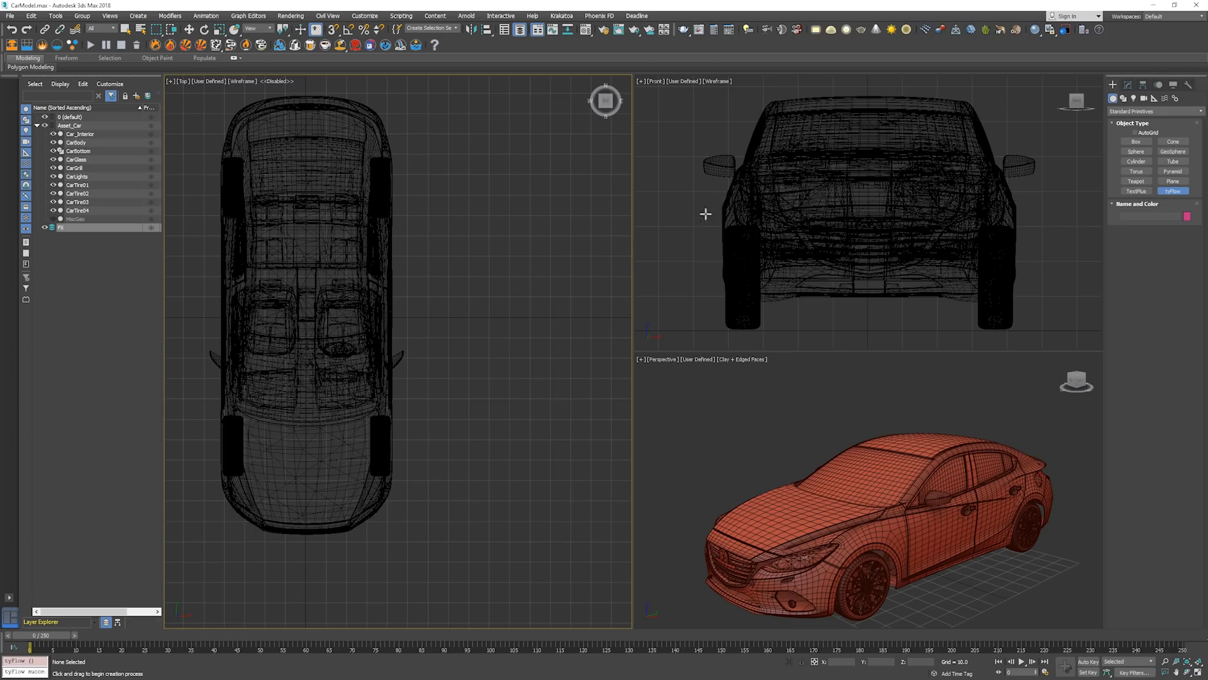
click(542, 179)
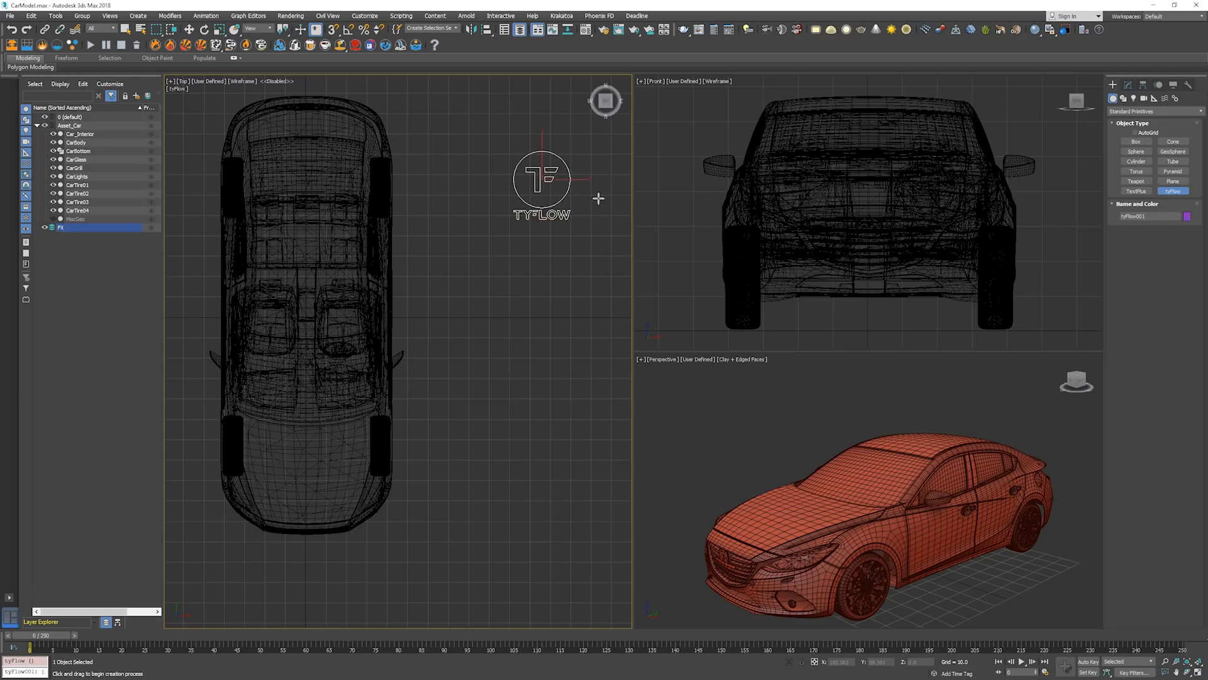
click(1146, 217)
text(TY)
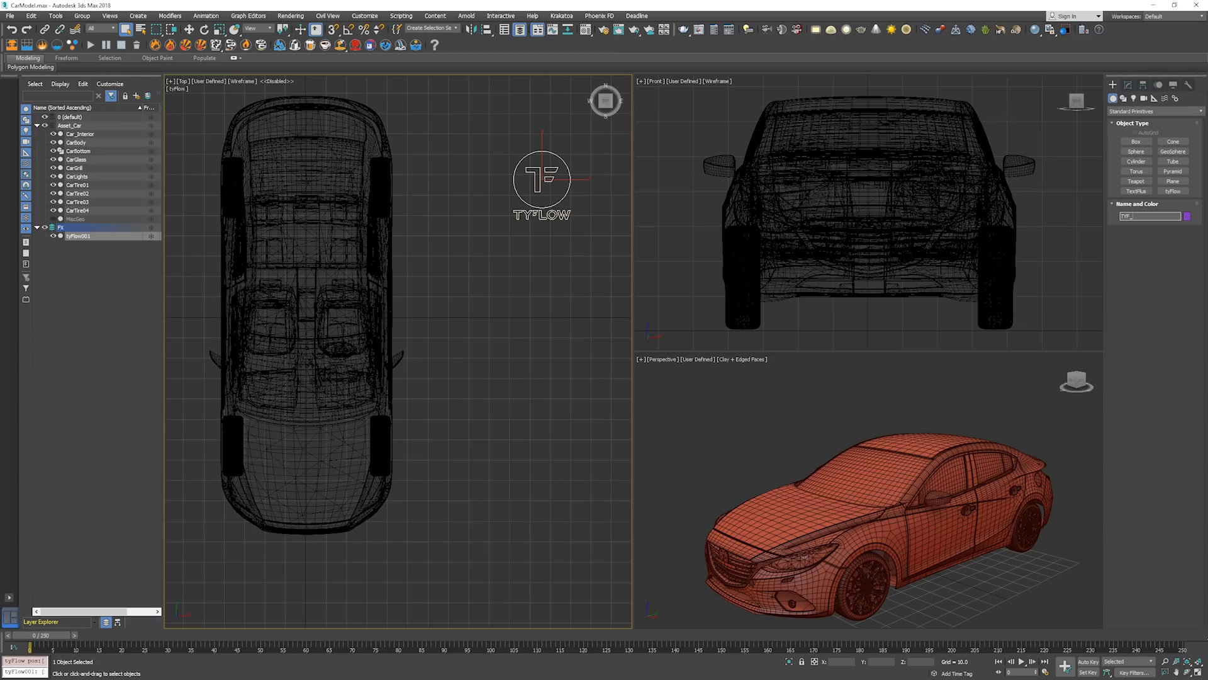
text(F_CarSetup)
key(Return)
Open the TYF_CarSetup flow editor and resize and place its window over the top viewport
click(1128, 86)
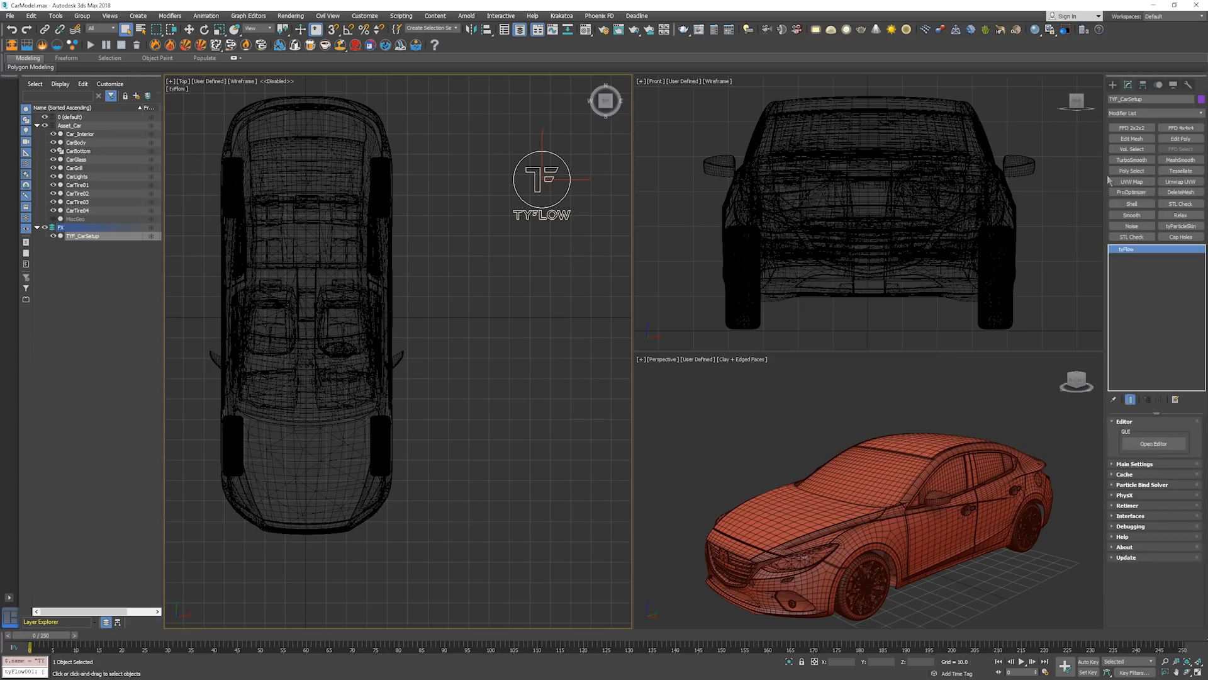
click(1153, 444)
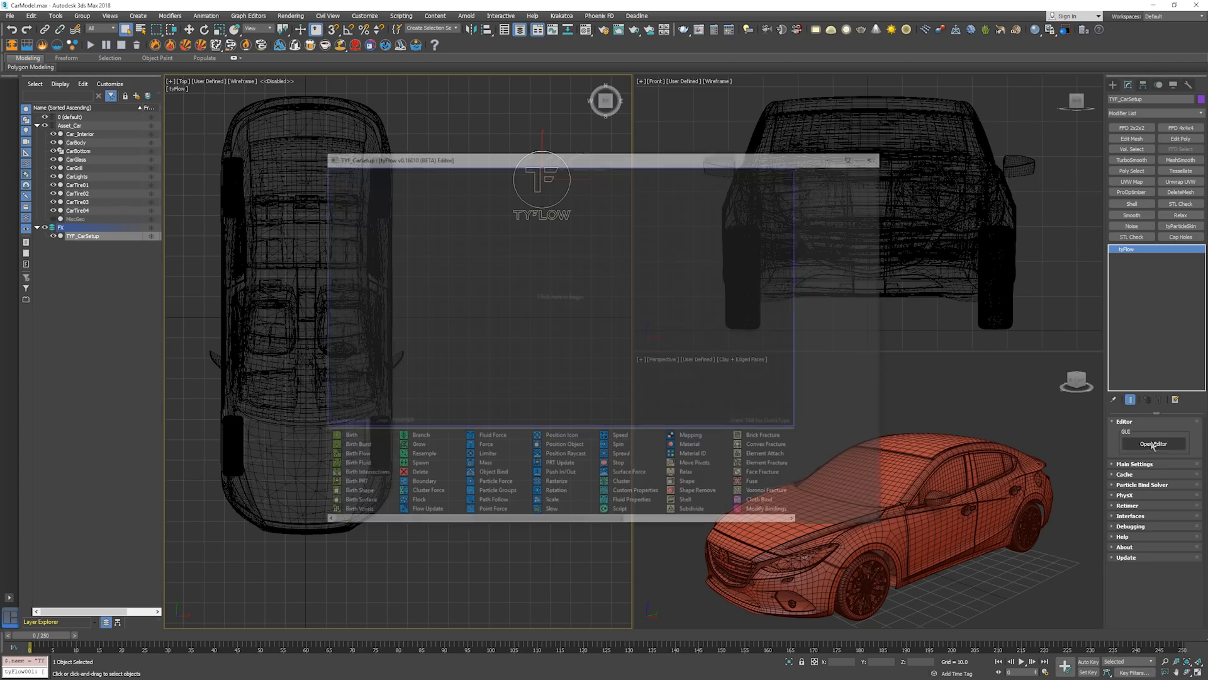
drag(455, 156, 188, 52)
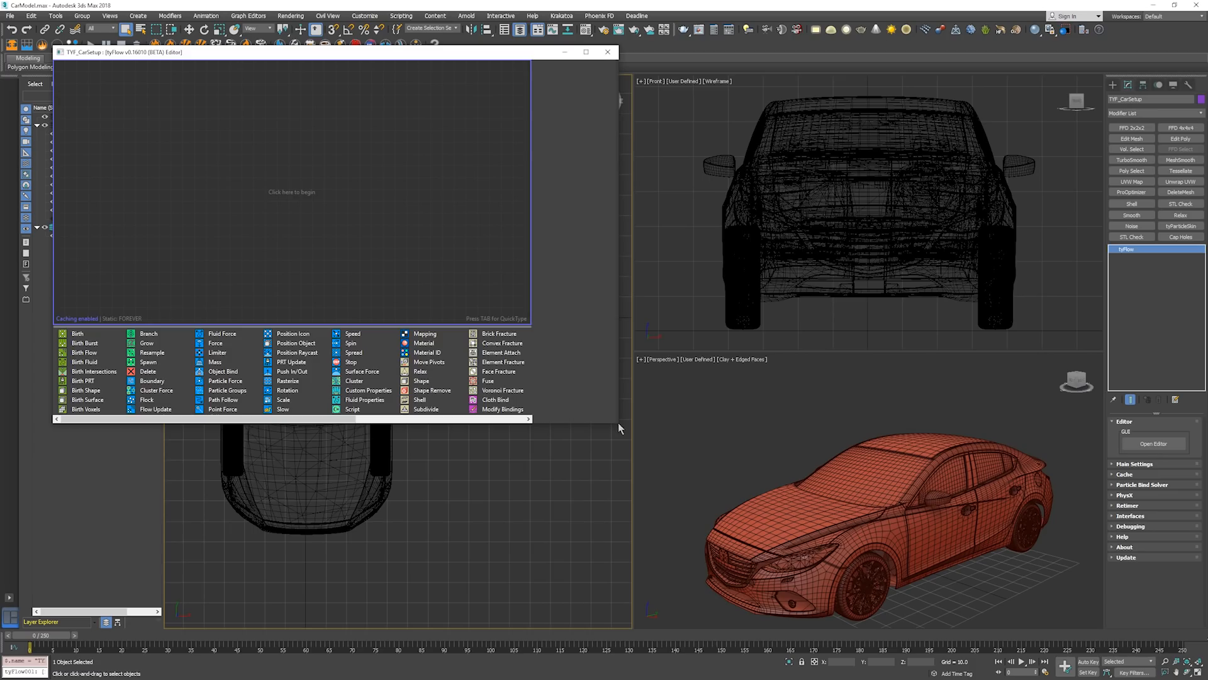
drag(617, 421, 505, 614)
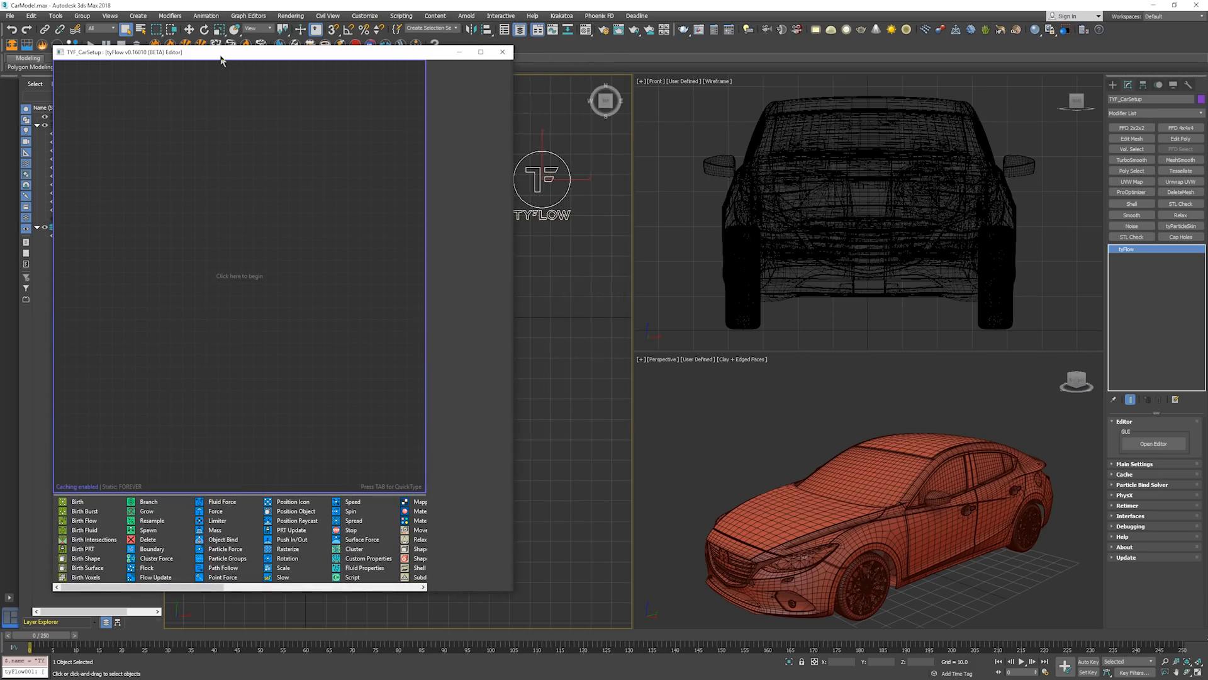
drag(234, 59, 341, 85)
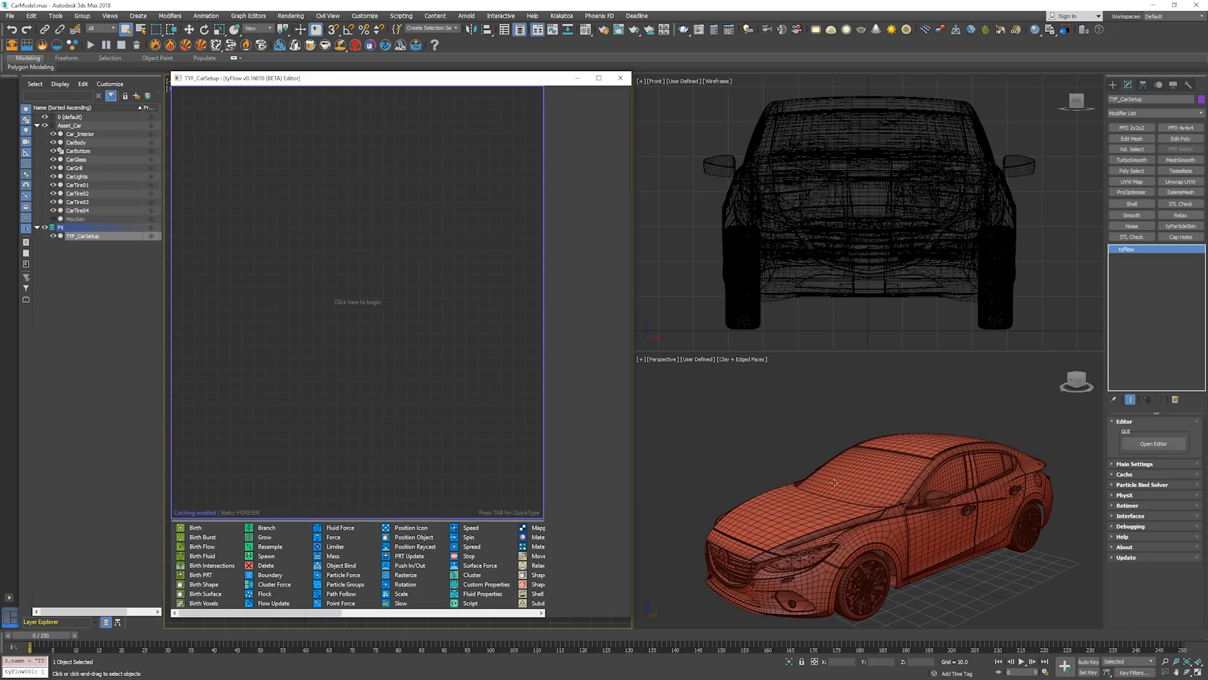
Add a Birth Shape event near the upper part of the flow and pick CarBody as its source object
click(790, 530)
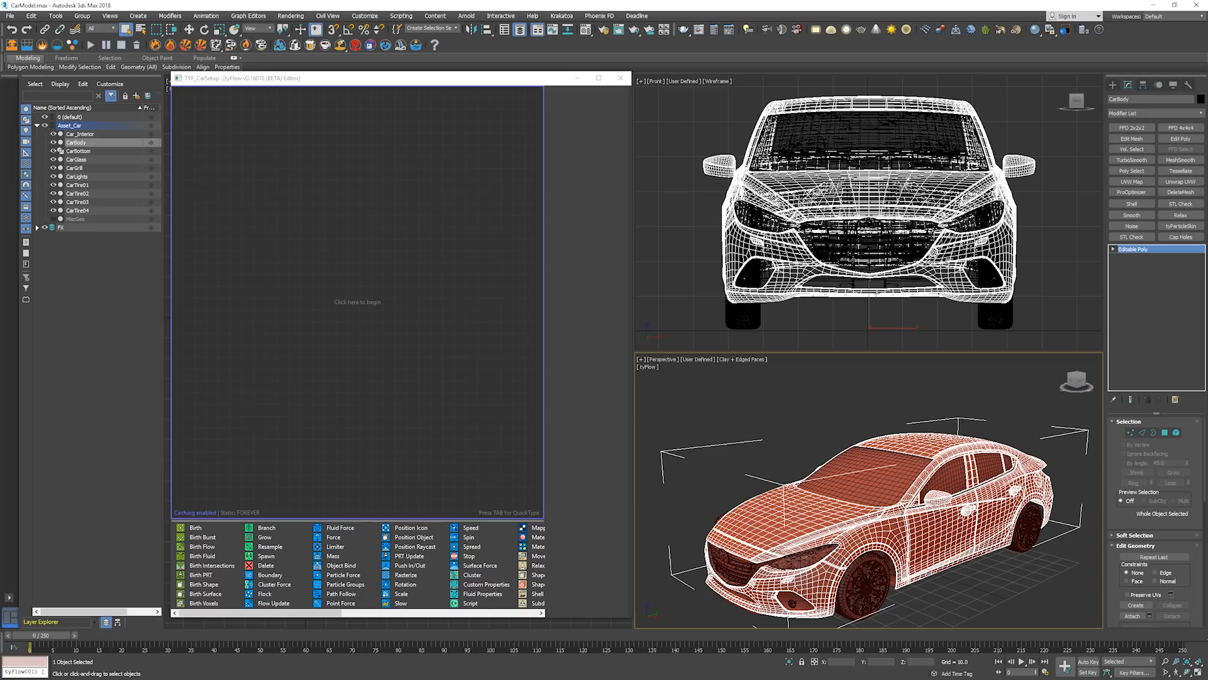
click(219, 118)
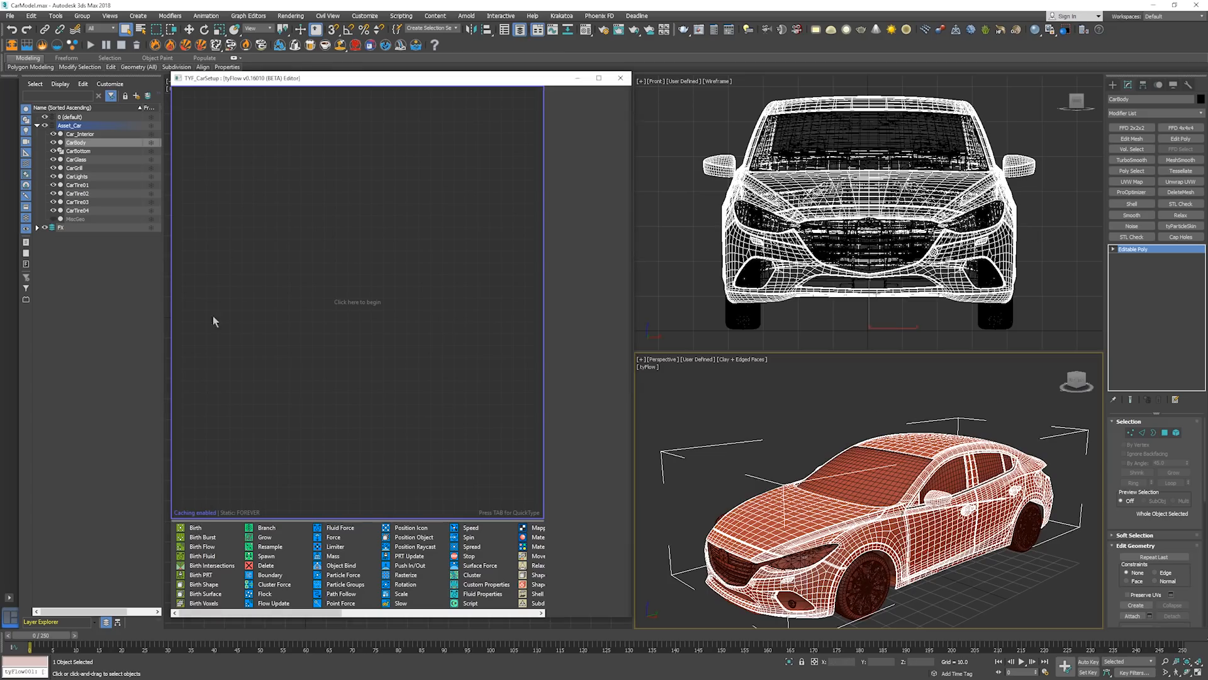
key(Tab)
text(birth shape)
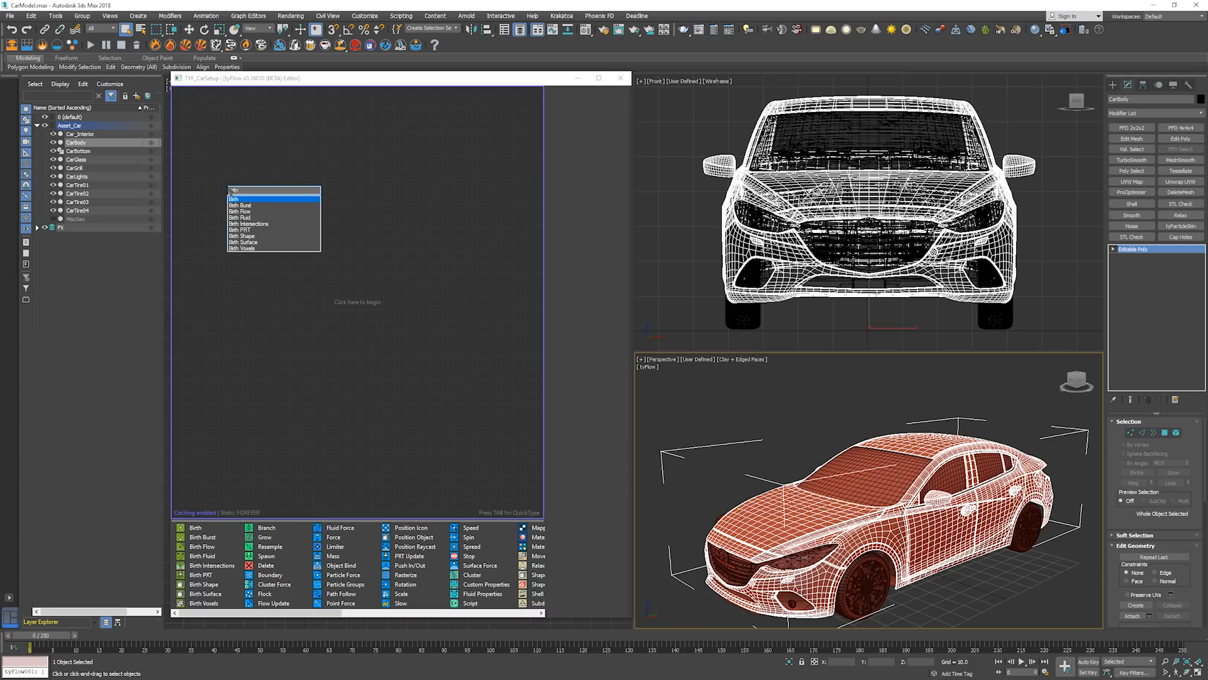
key(Return)
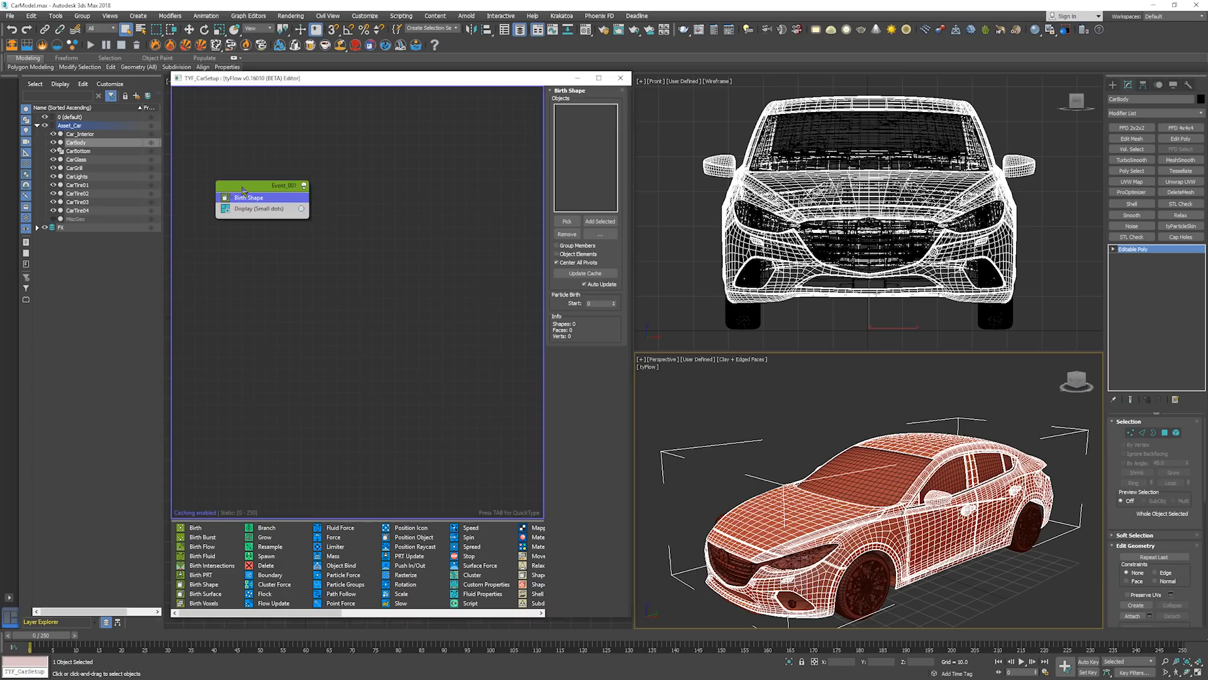
drag(230, 188, 221, 146)
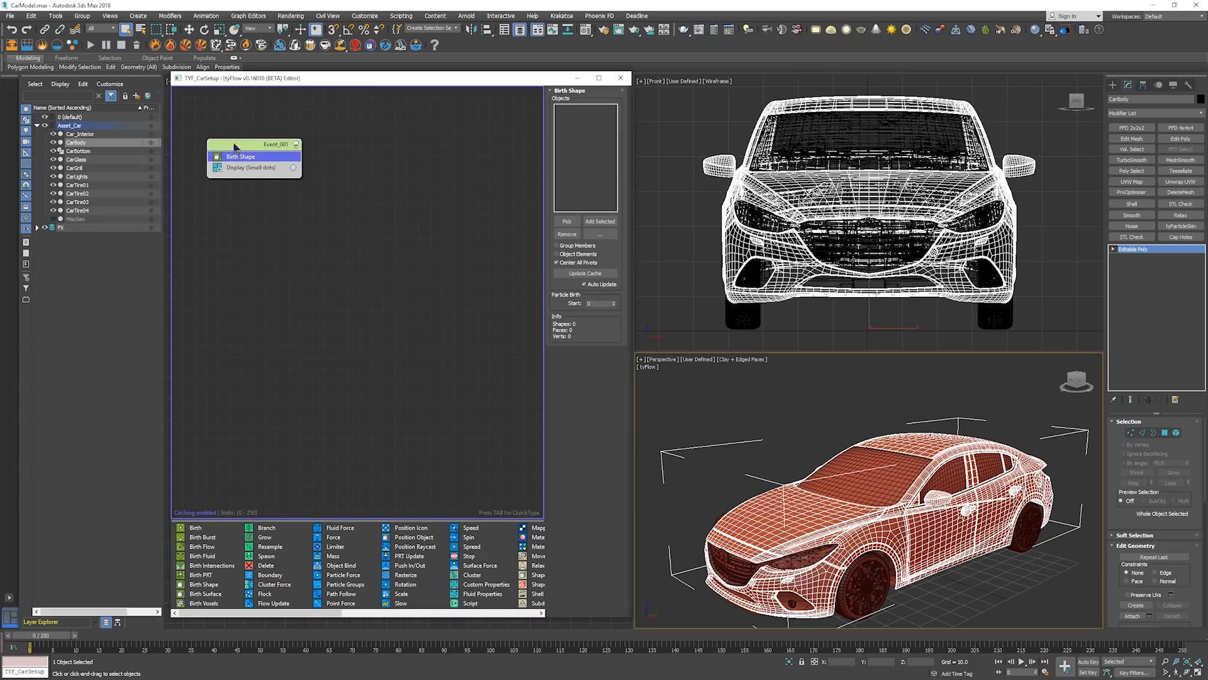
click(567, 221)
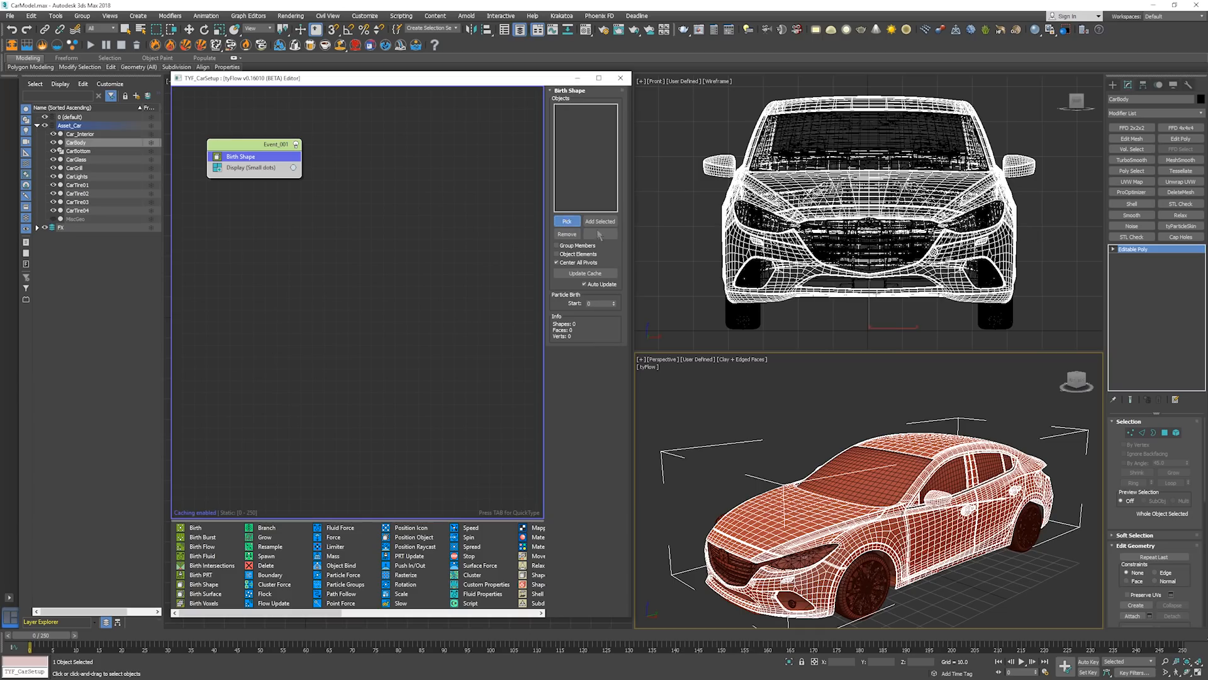
click(100, 143)
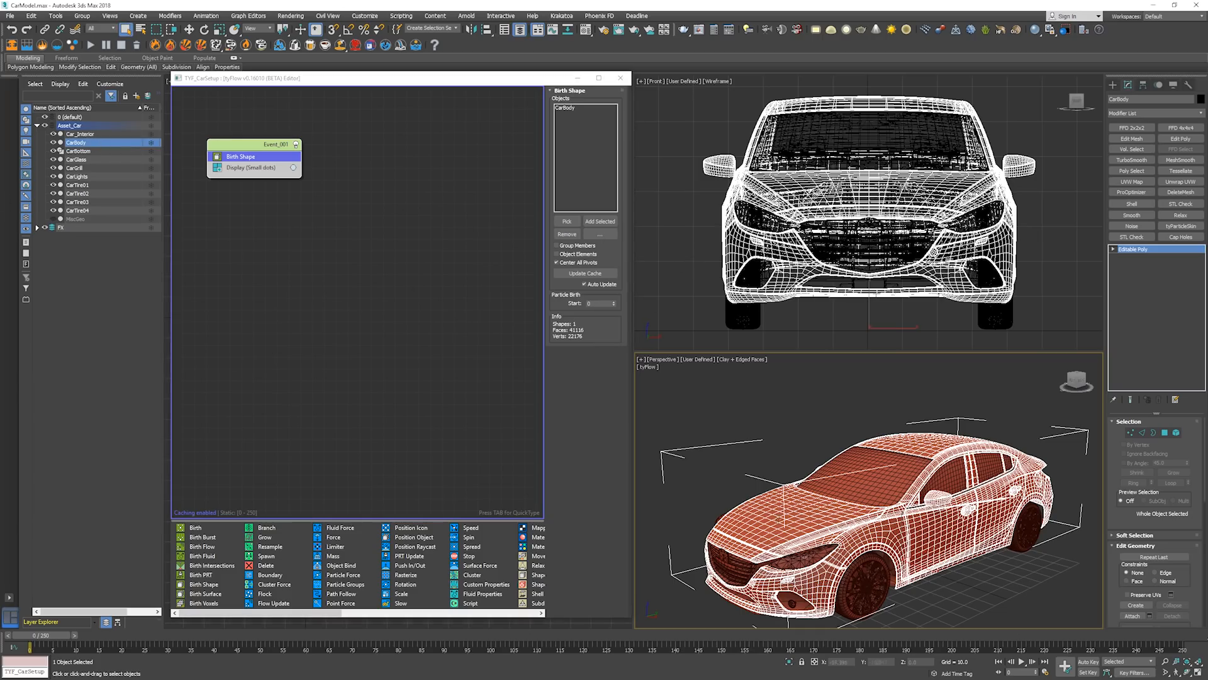
Set the Display operator in Event_001 to show the particles as Geometry
middle_drag(742, 474, 758, 475)
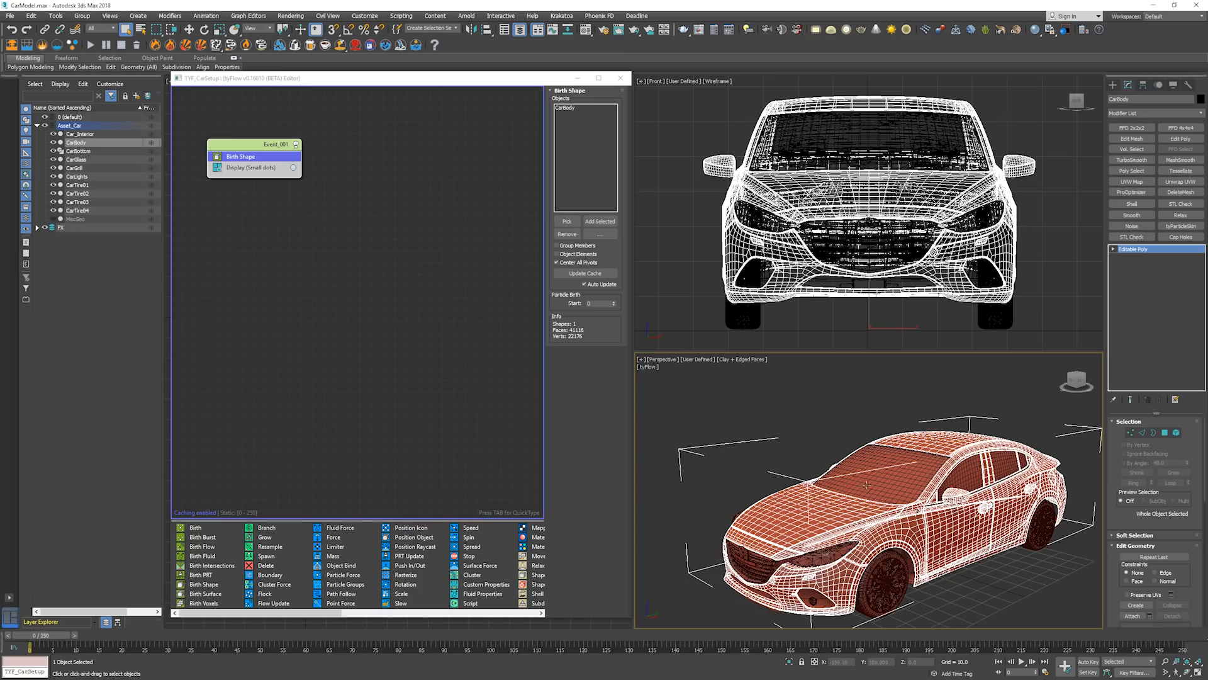
middle_drag(866, 482, 835, 460)
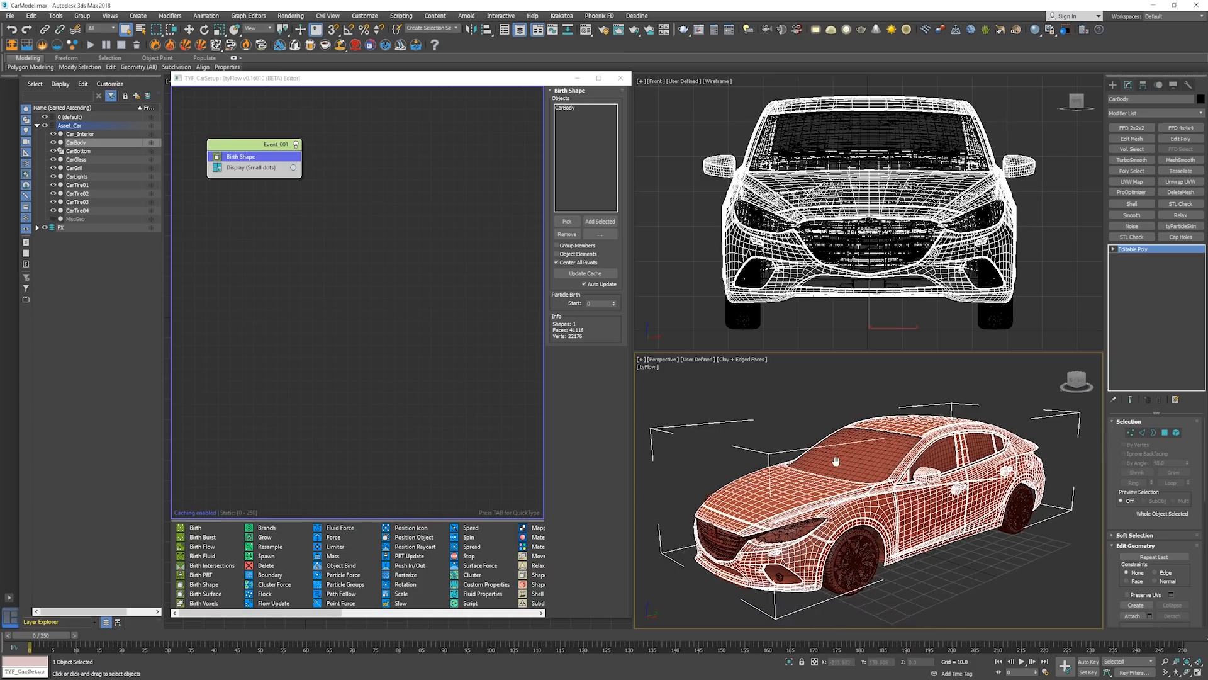
click(242, 168)
click(574, 110)
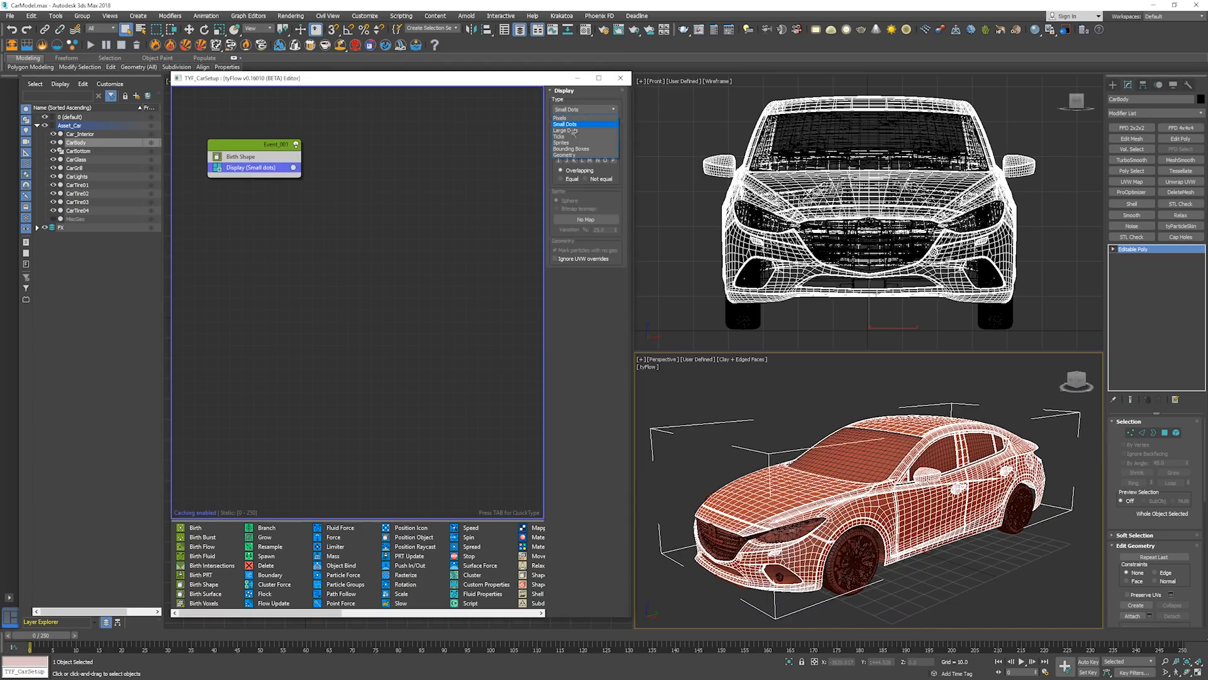
click(570, 155)
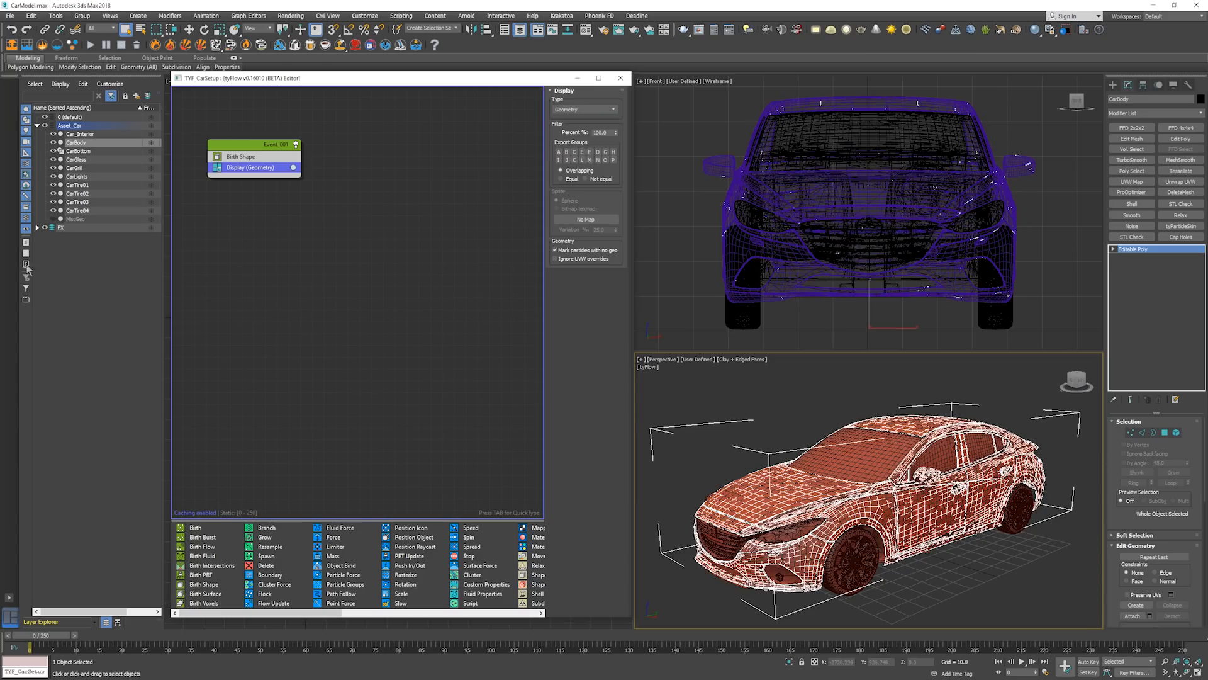
Hide the Asset_Car layer and show the settings of the Birth Shape operator in Event_001
click(45, 126)
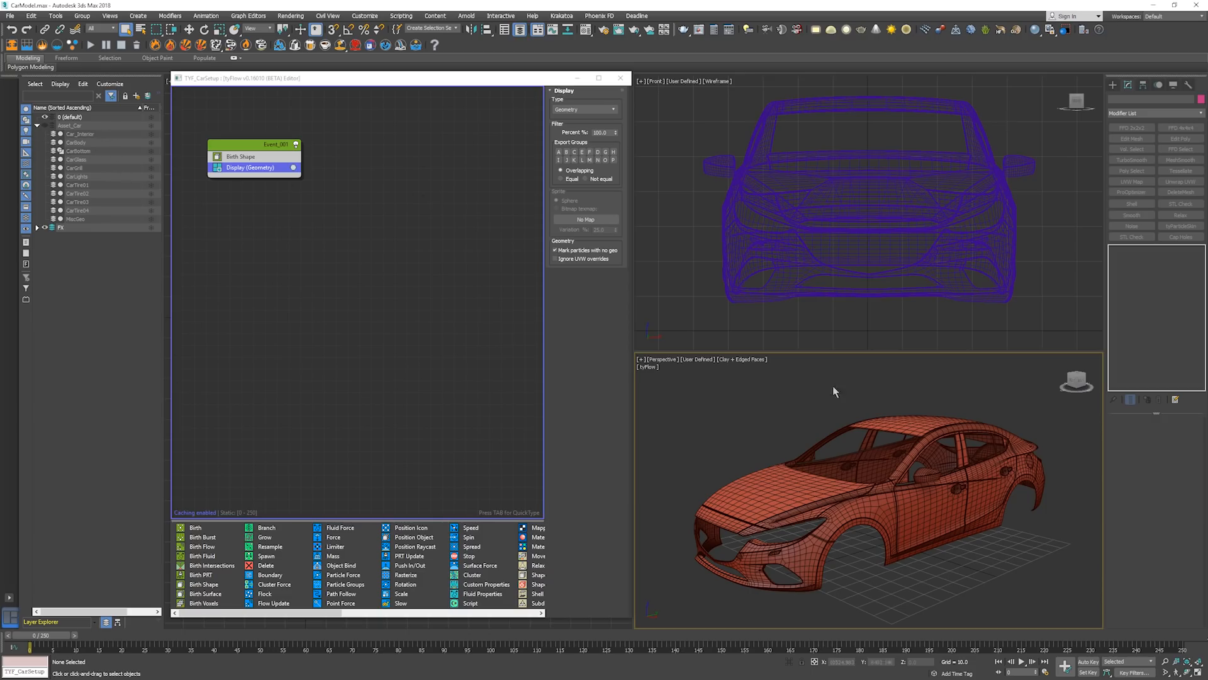
mouse_move(907, 489)
alt+middle_down()
mouse_move(811, 480)
mouse_move(927, 487)
alt+middle_up()
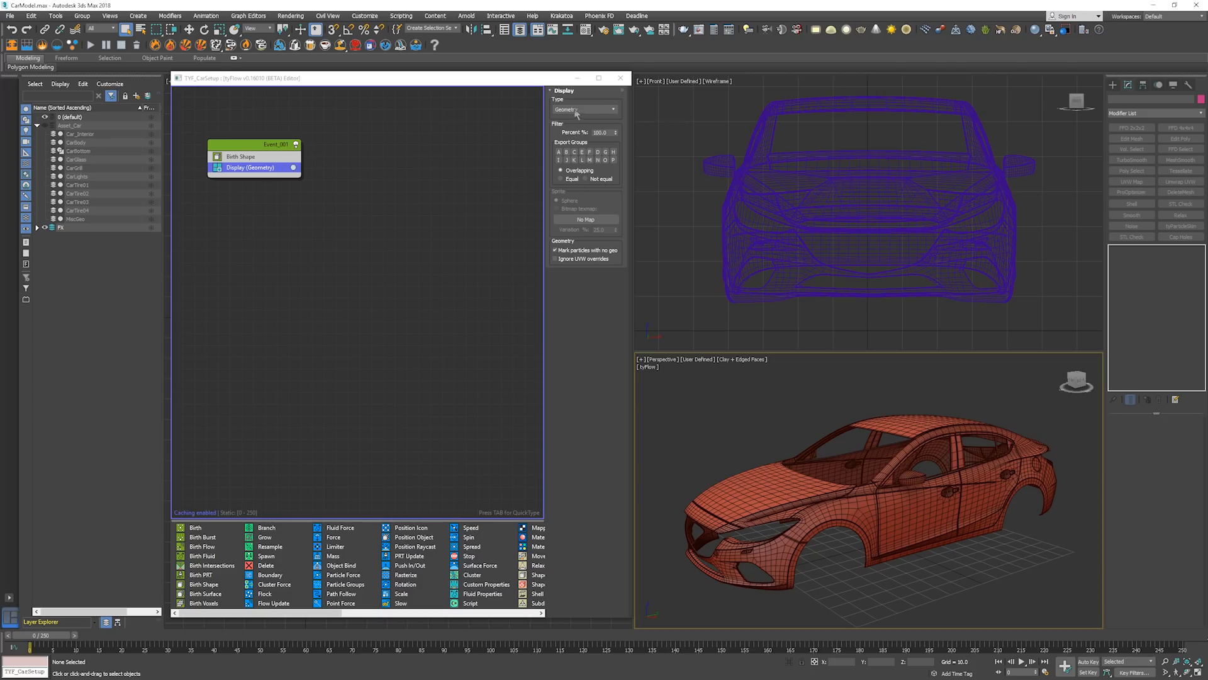
click(254, 157)
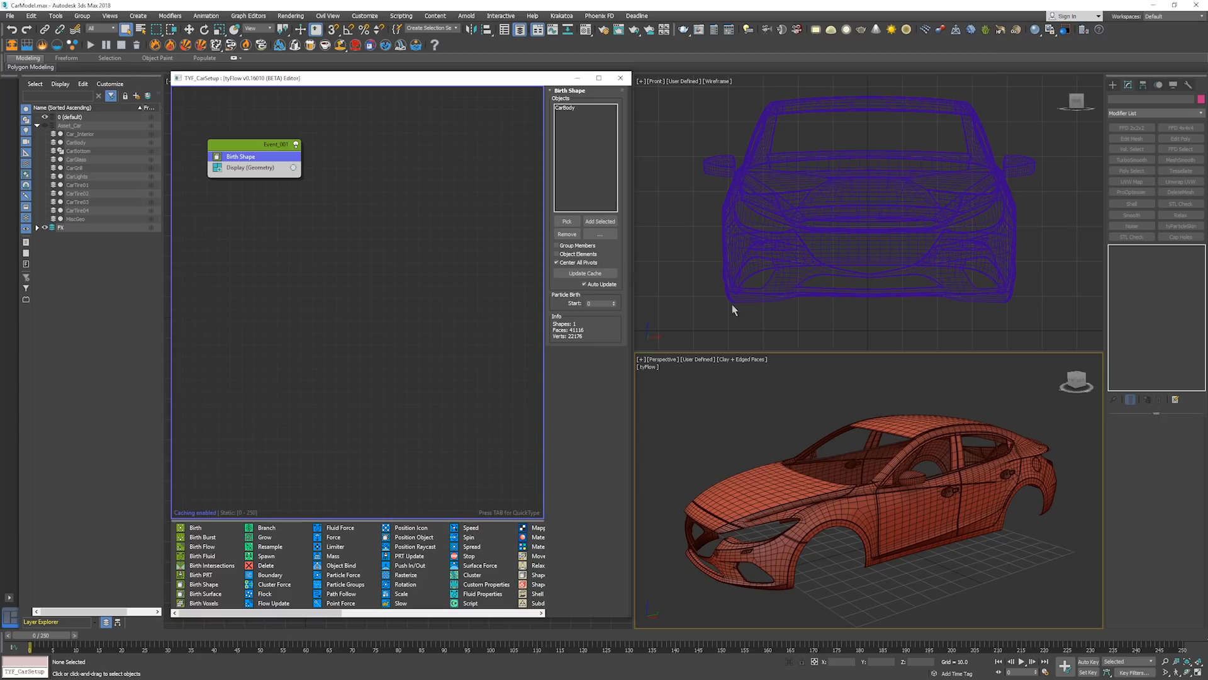
click(248, 150)
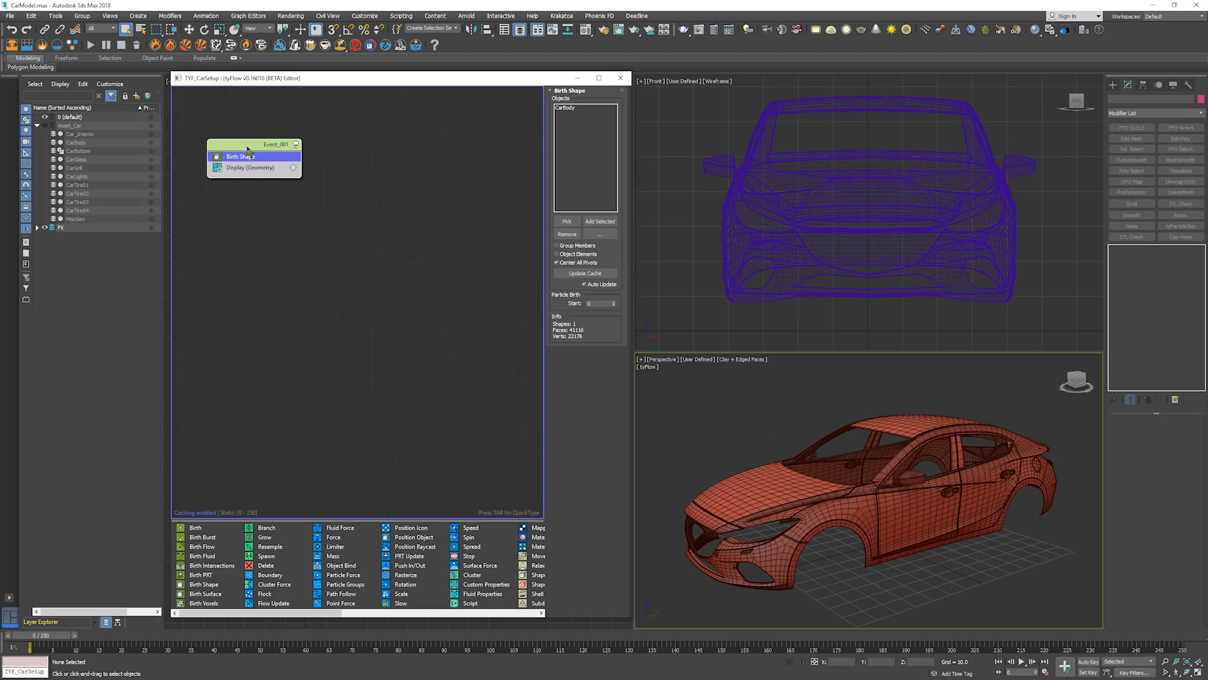
Add a Voronoi Fracture operator to Event_001 between the Birth Shape and Display operators
key(Tab)
key(Escape)
click(335, 168)
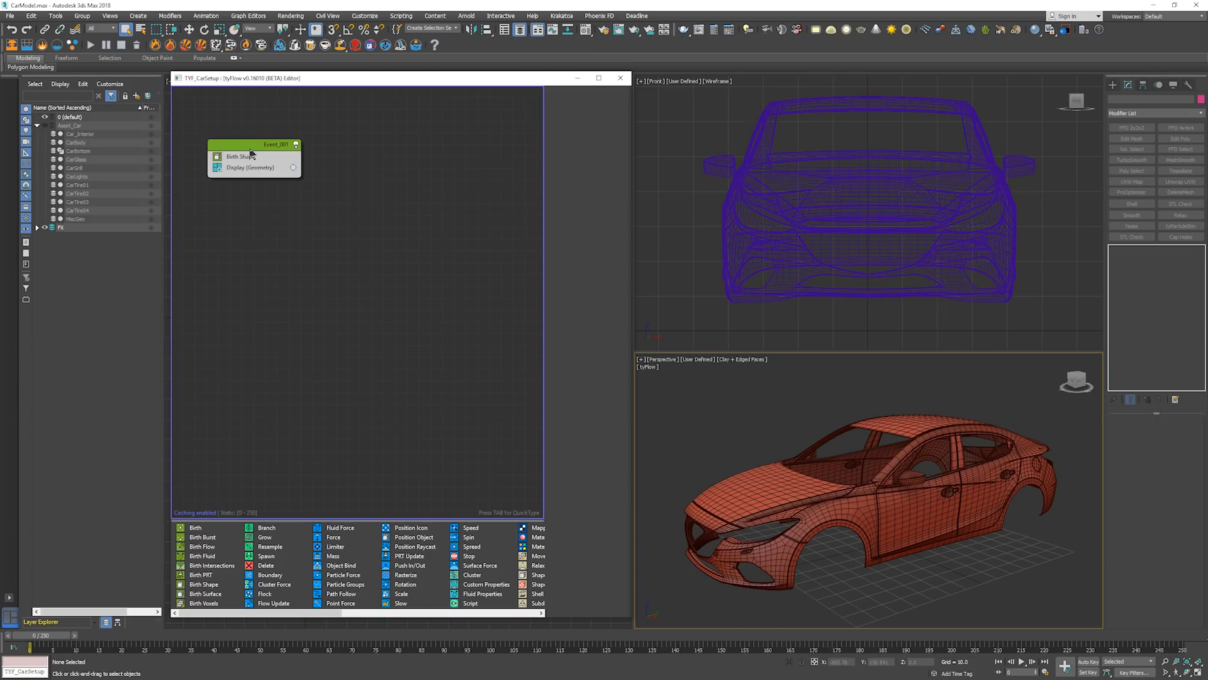
key(Tab)
text(vo)
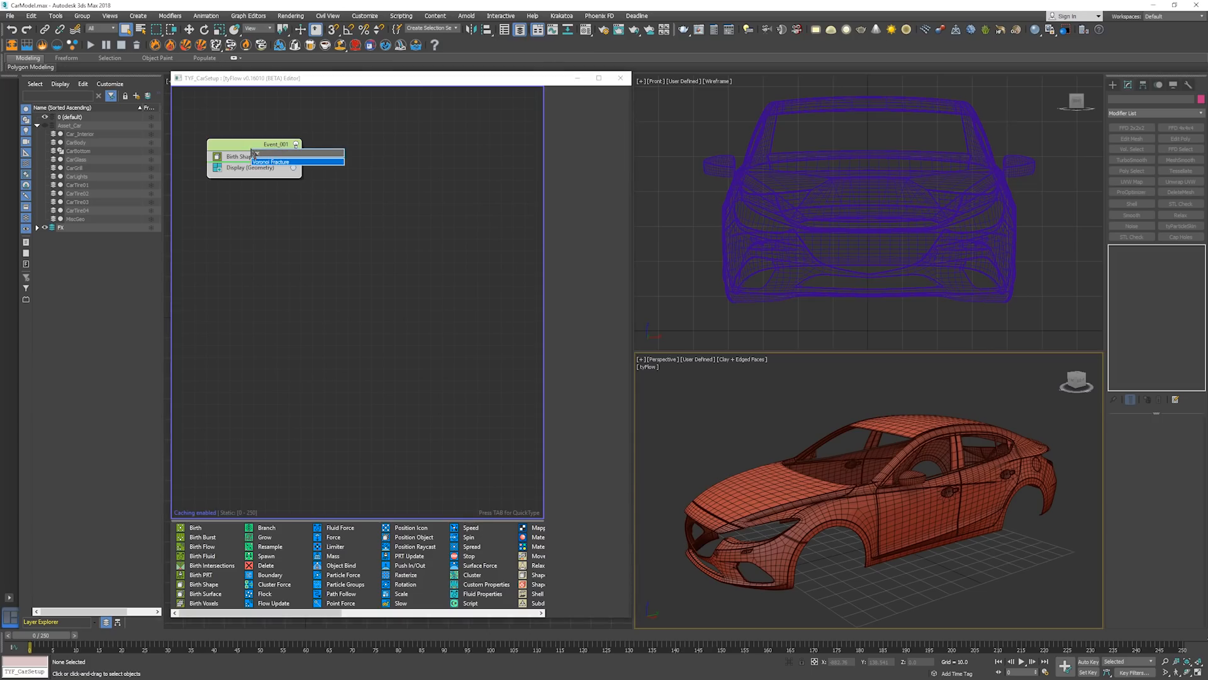
key(Return)
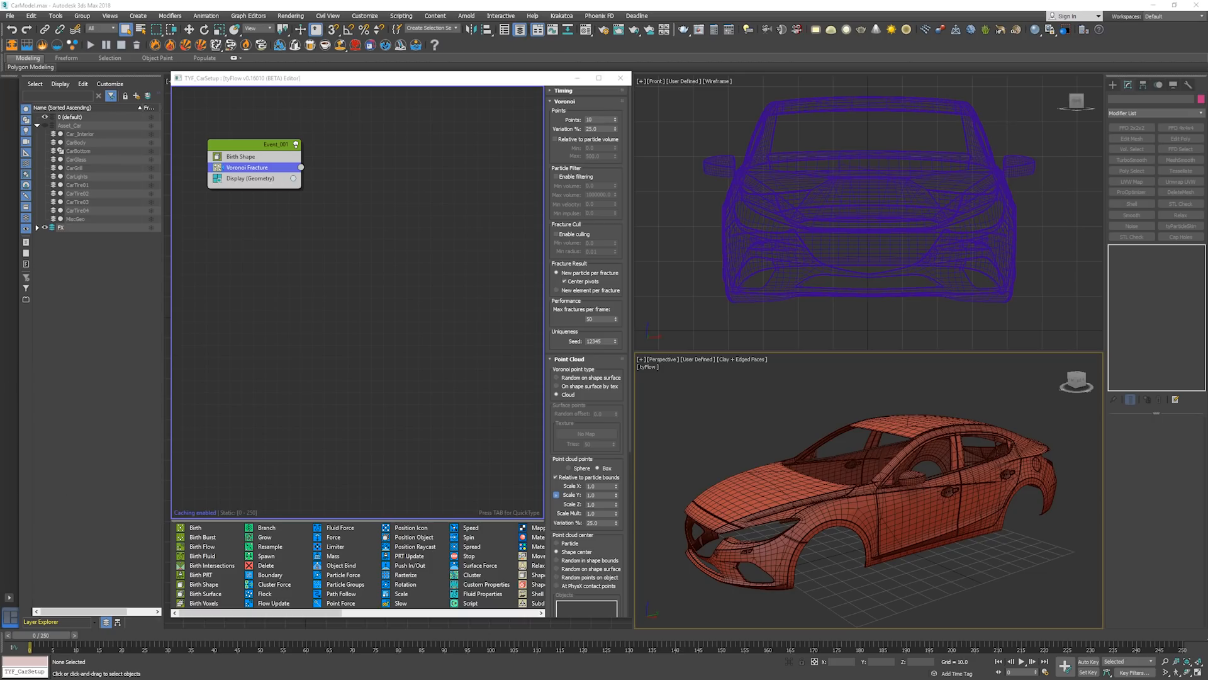
Add a Scale operator to Event_001 and place it directly below the Voronoi Fracture operator
click(261, 156)
key(Tab)
key(Return)
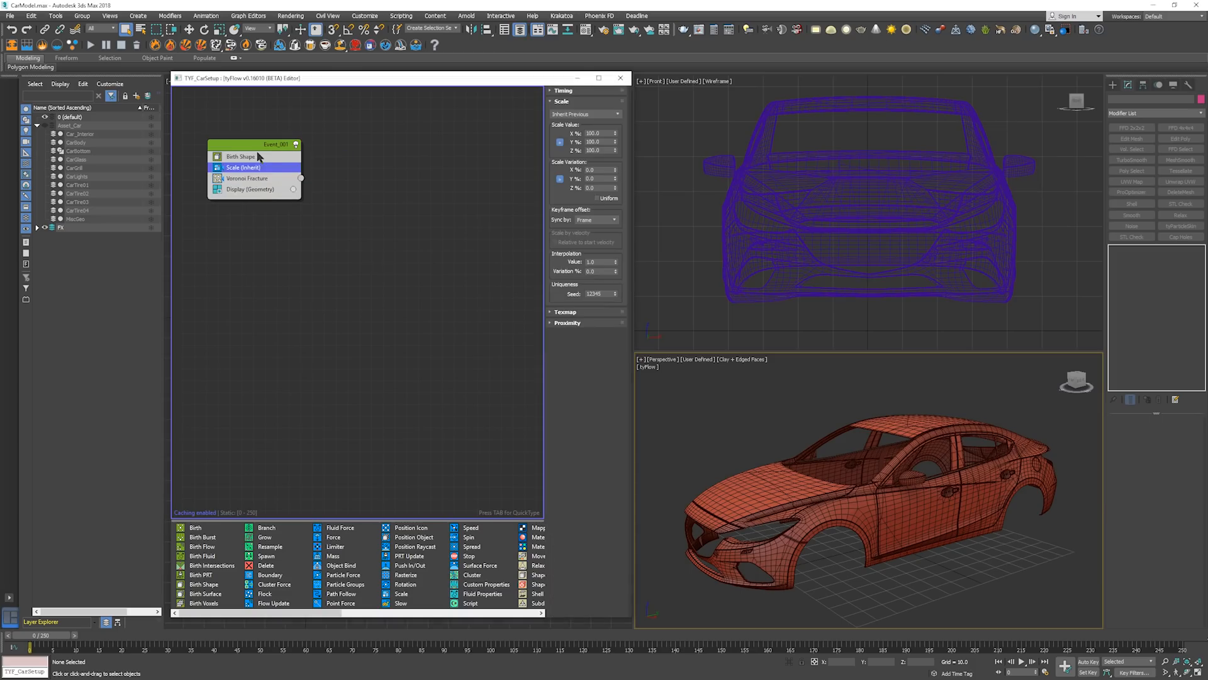
drag(250, 168, 252, 184)
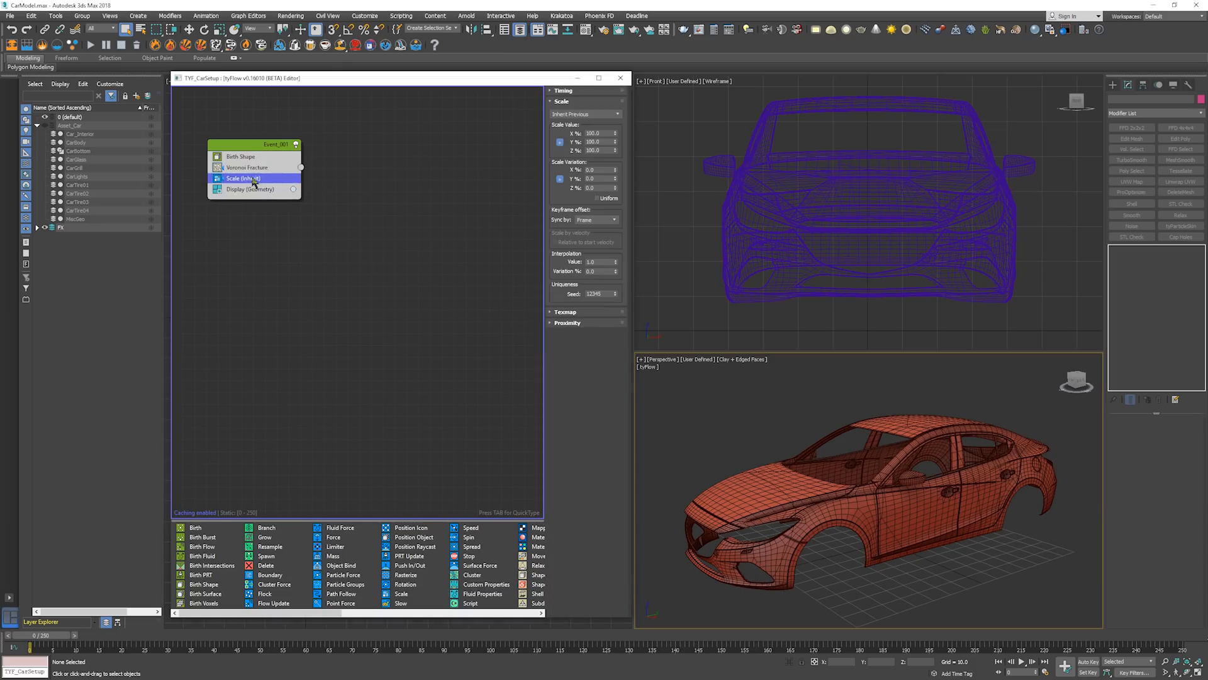
Set the number of points in the Voronoi Fracture operator to 100
click(251, 168)
alt+middle_drag(846, 463, 804, 443)
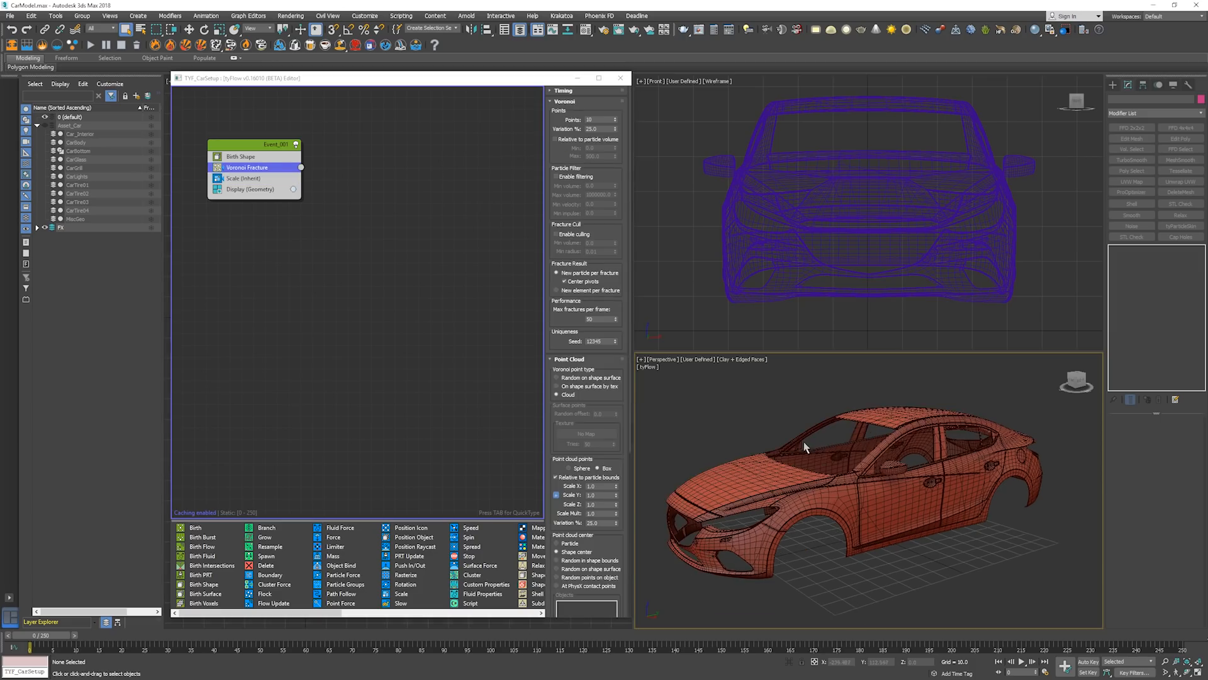
alt+middle_drag(877, 505, 828, 499)
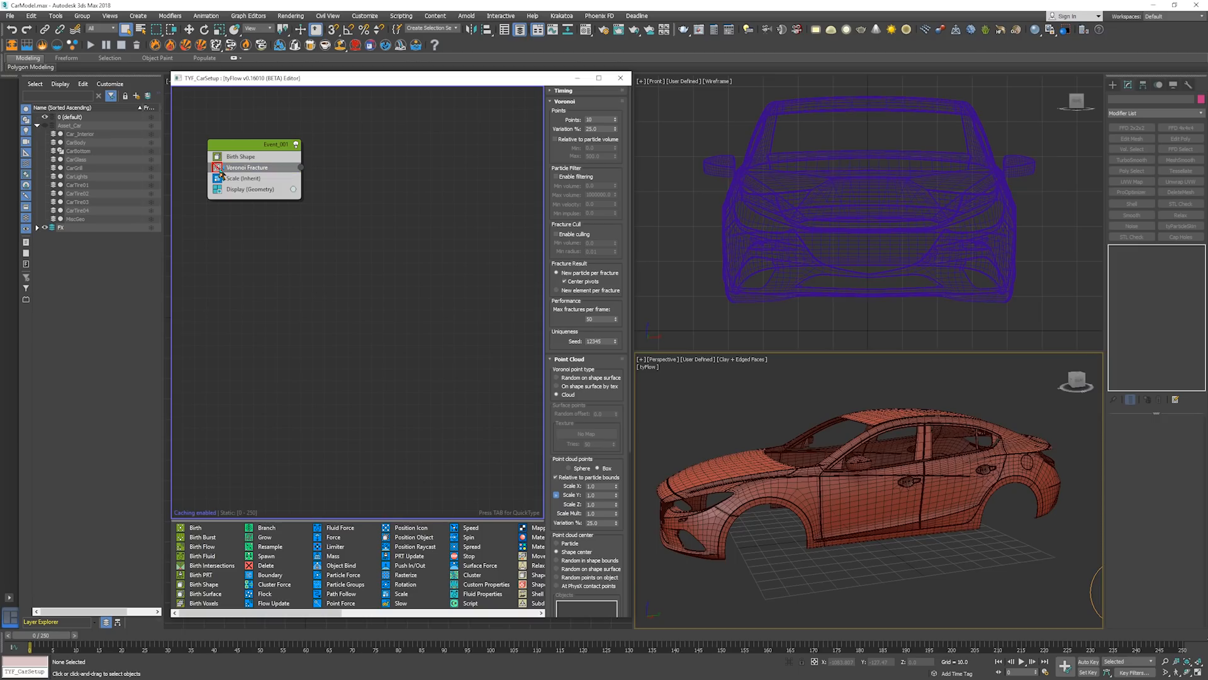
click(606, 119)
text(0)
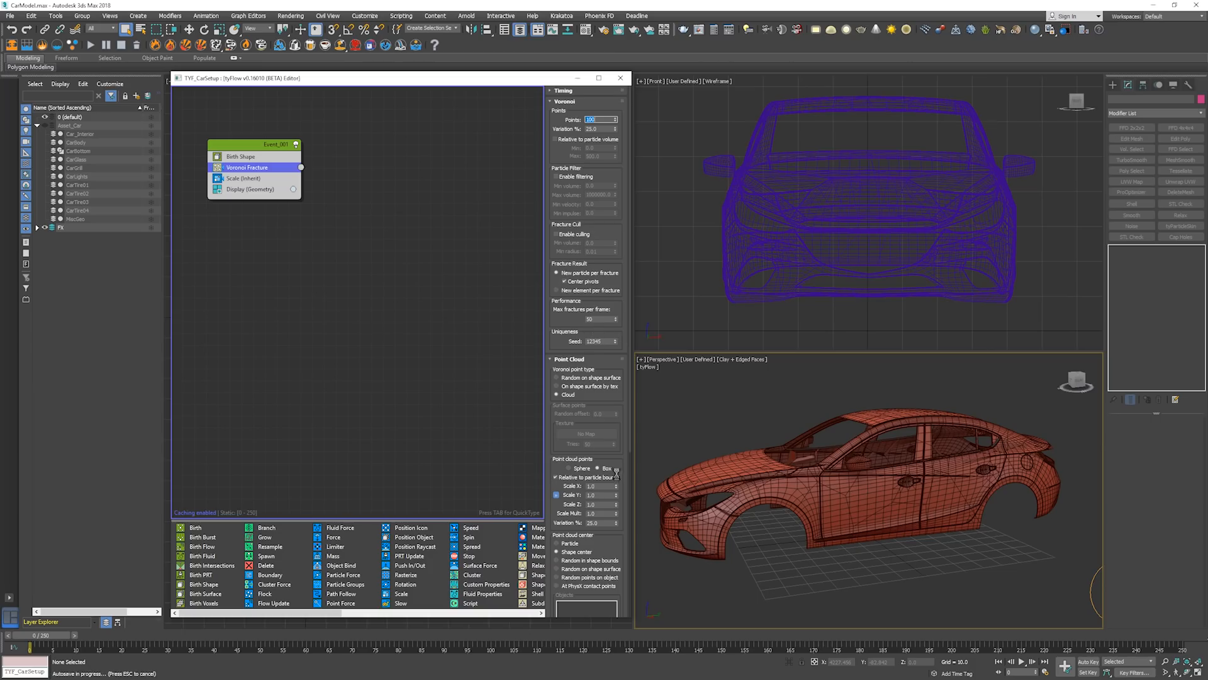
Set the Voronoi point type to Random on shape surface and increase the number of fracture points to 1000
drag(581, 497, 578, 468)
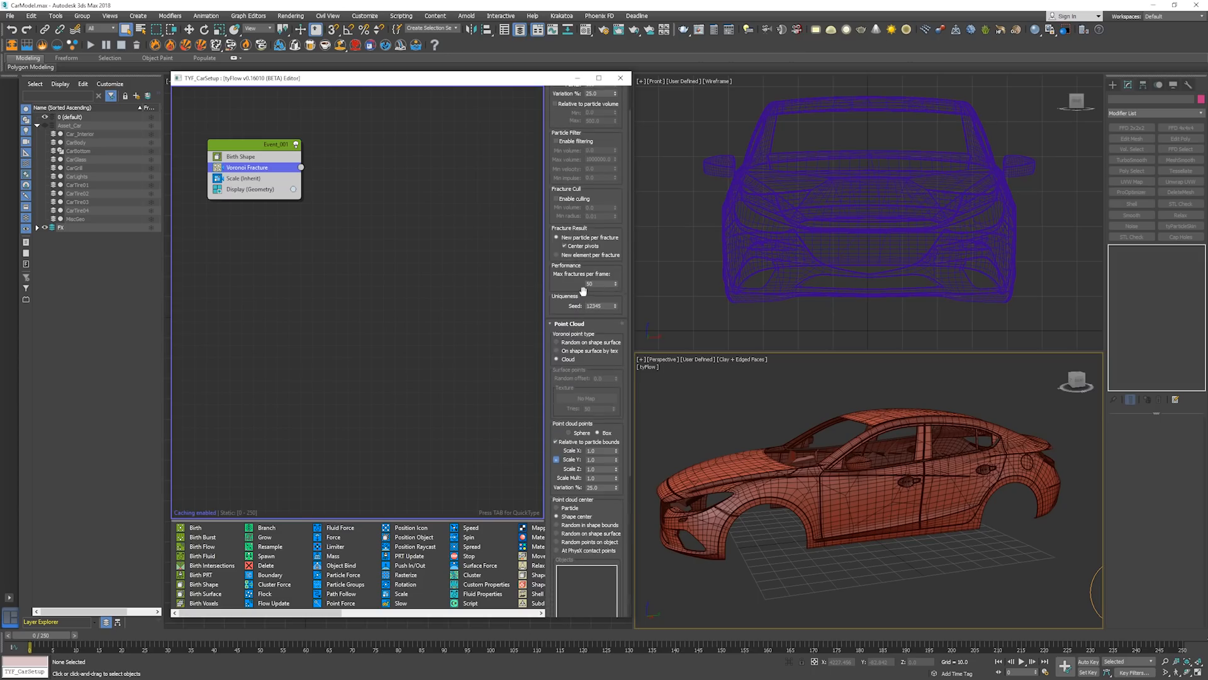
click(592, 342)
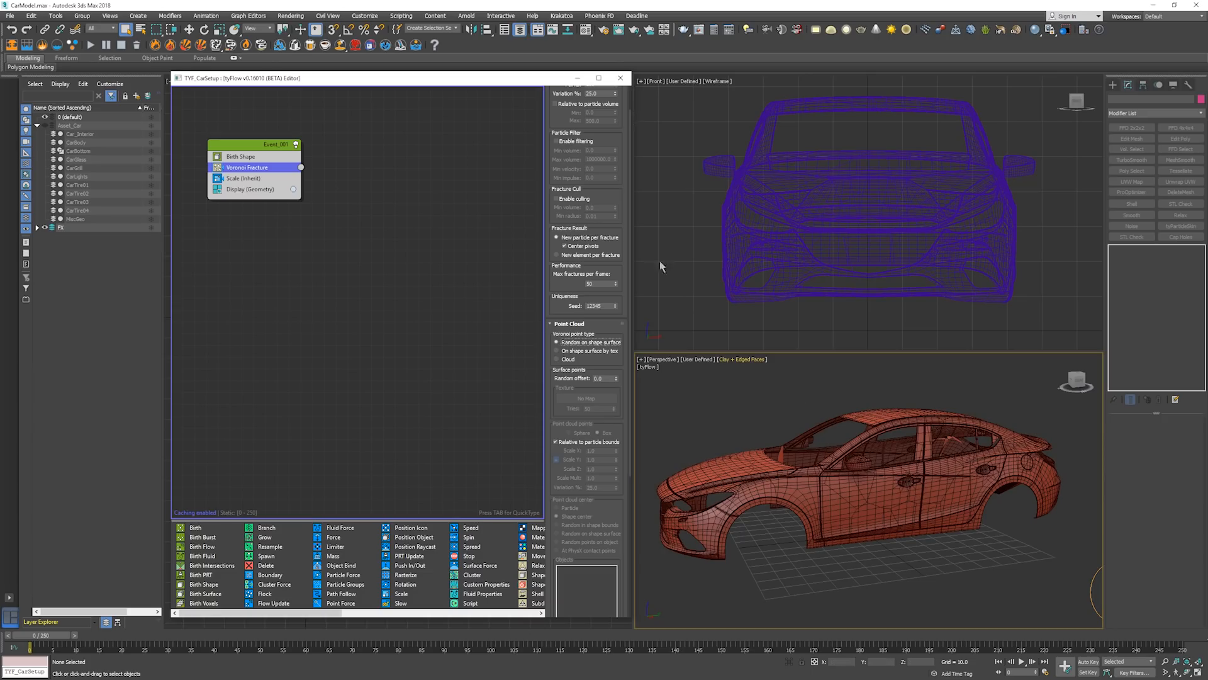
scroll(587, 178, up, 2)
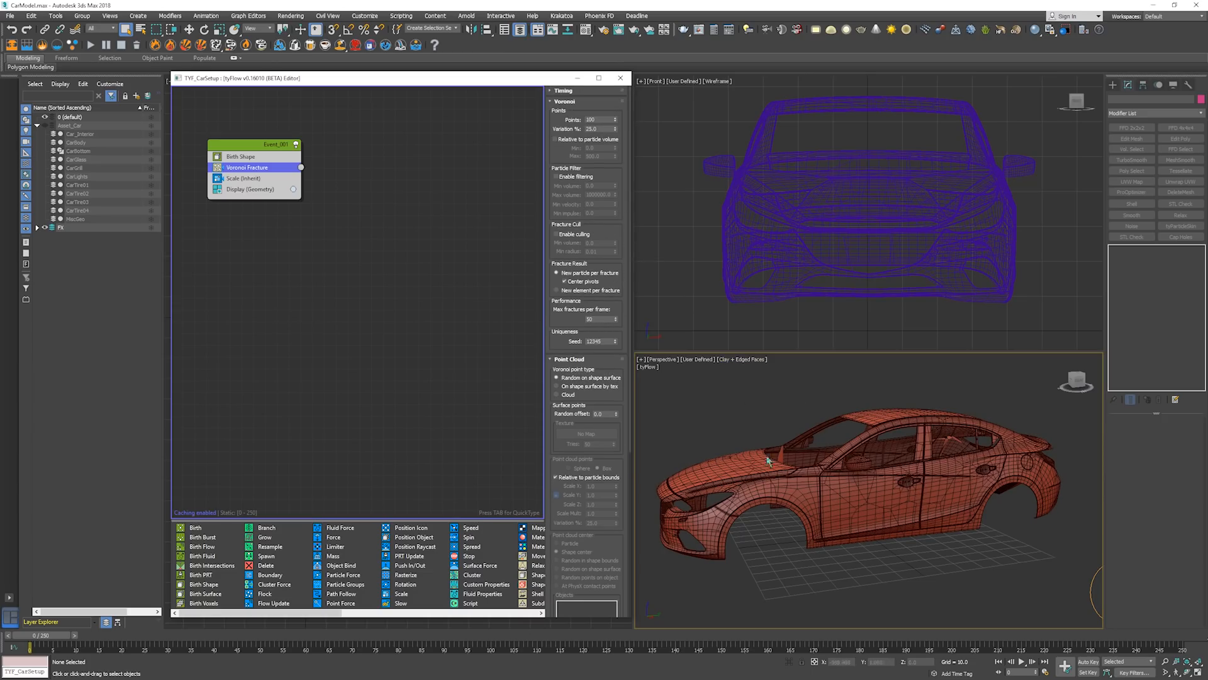
double_click(601, 119)
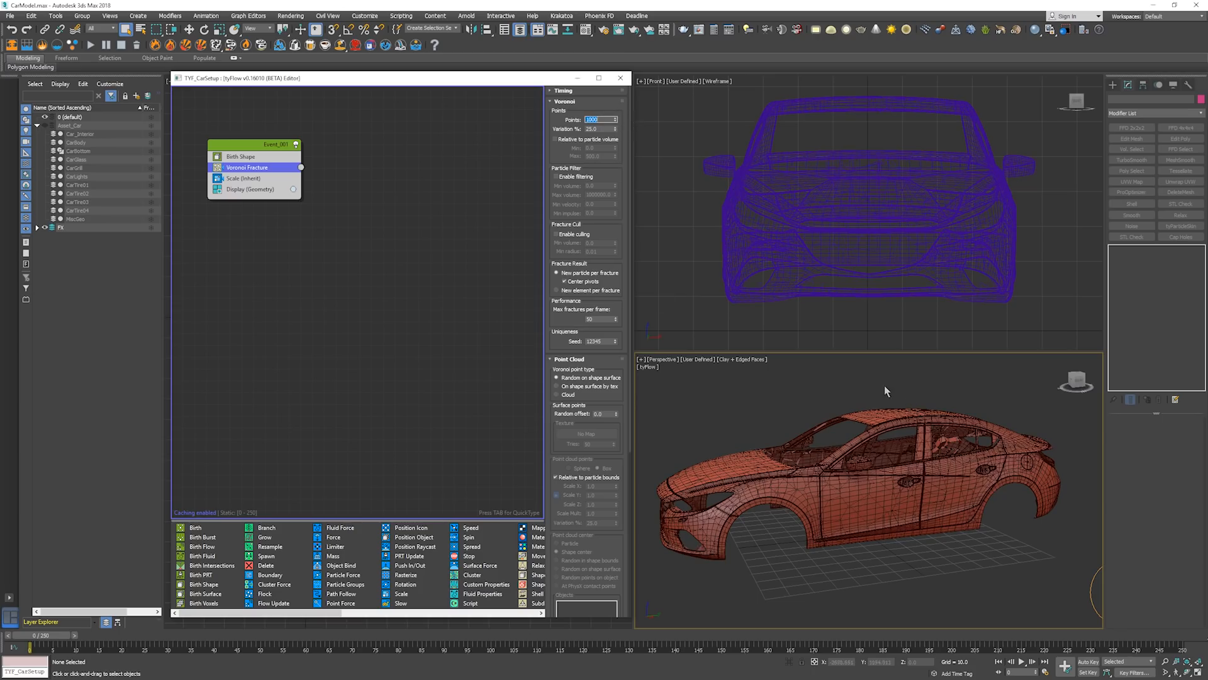
middle_drag(896, 448, 871, 453)
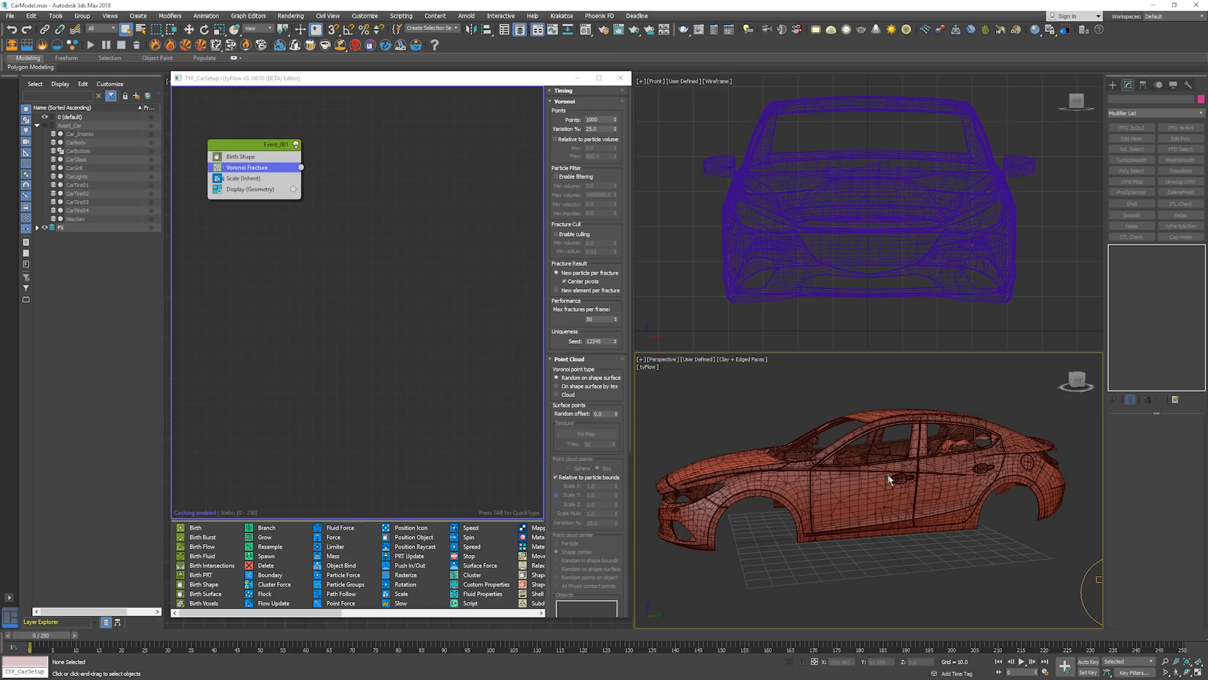
Check the system unit scale and display units of the scene, leaving the settings unmodified
click(369, 19)
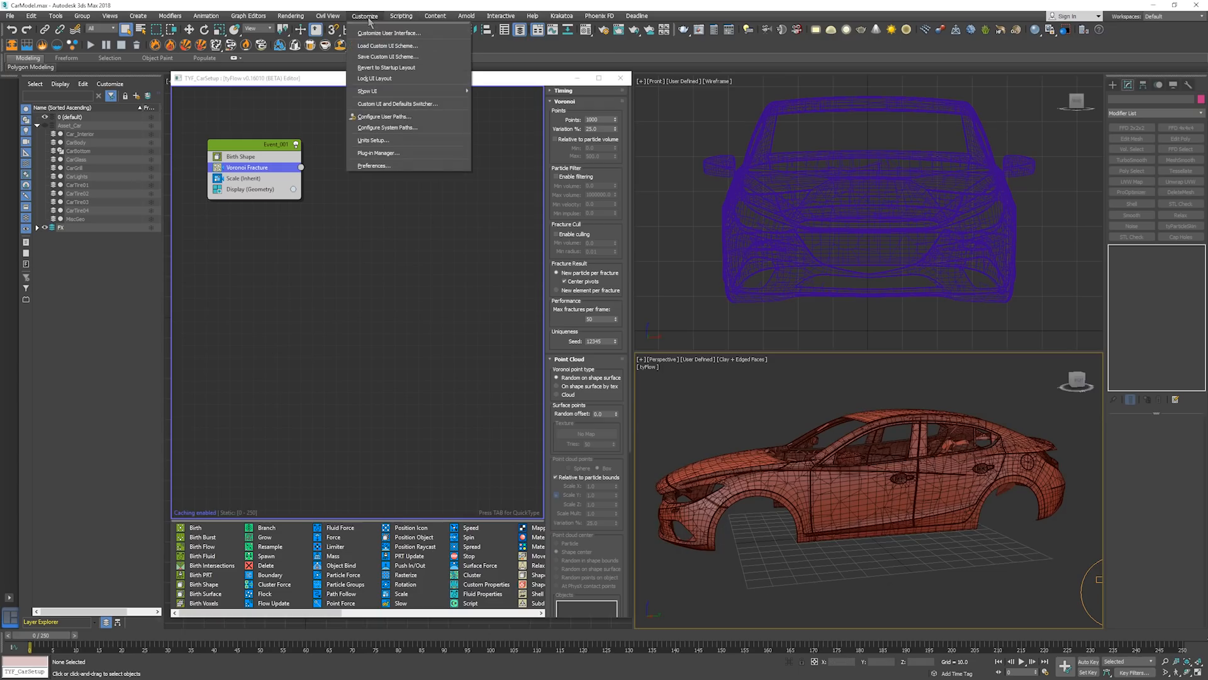
click(395, 141)
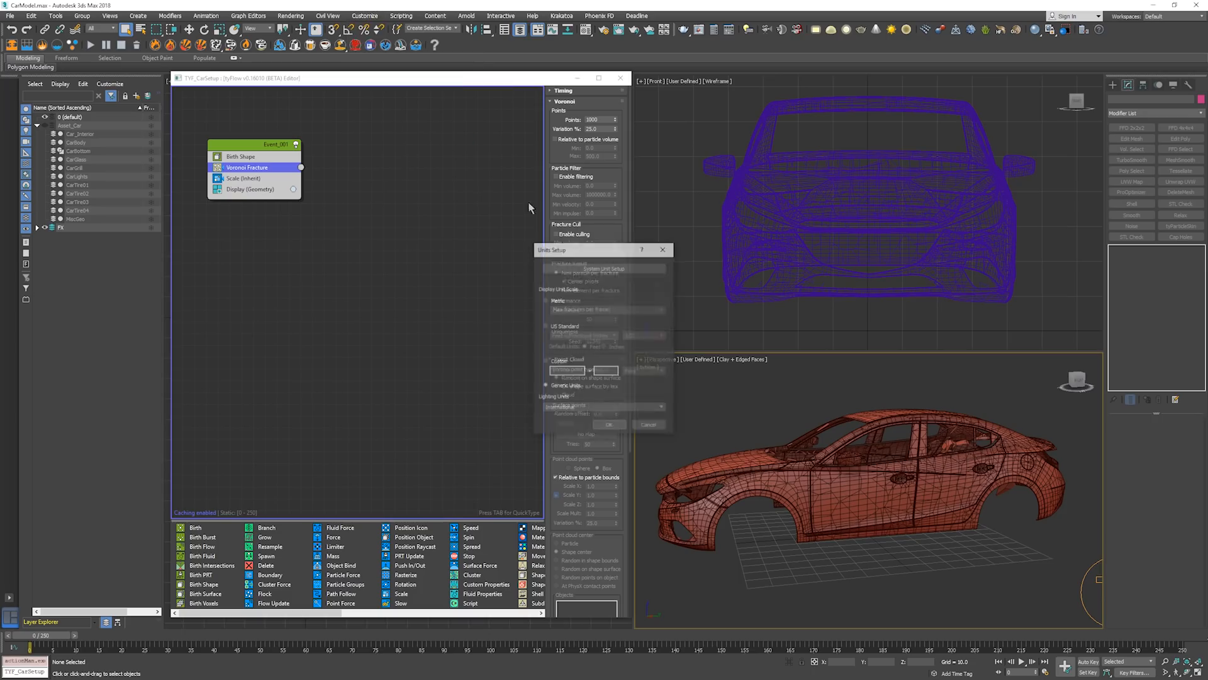
click(617, 269)
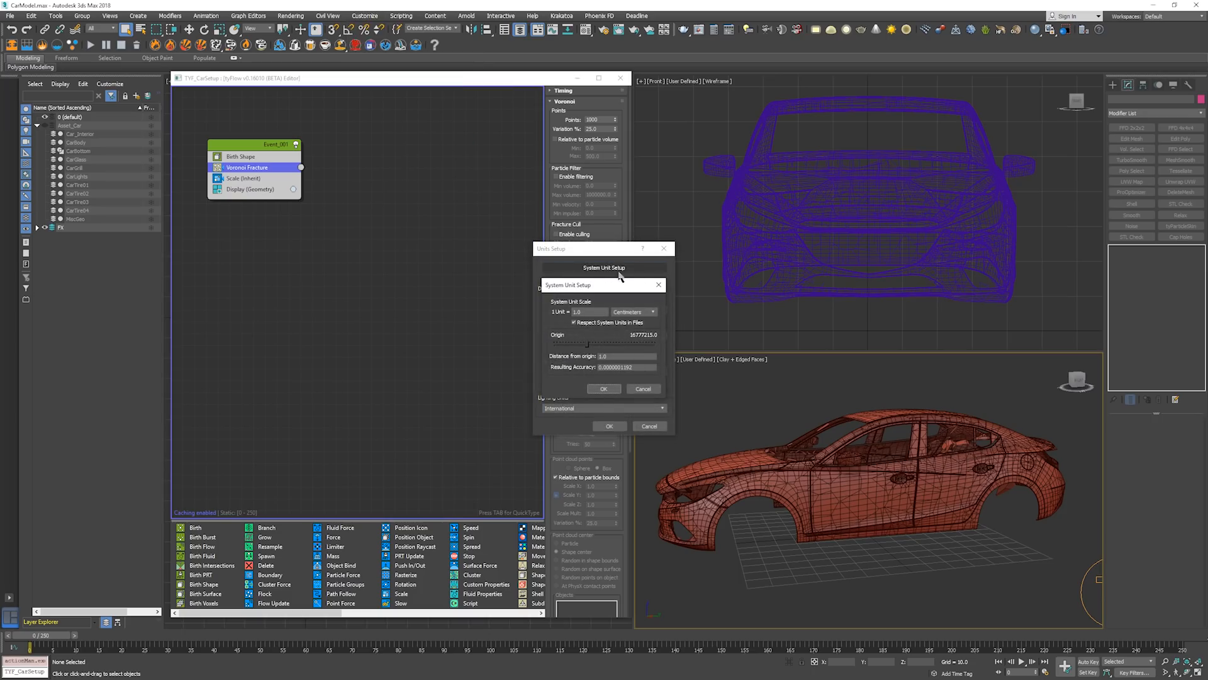
click(659, 284)
click(620, 267)
click(643, 389)
click(650, 426)
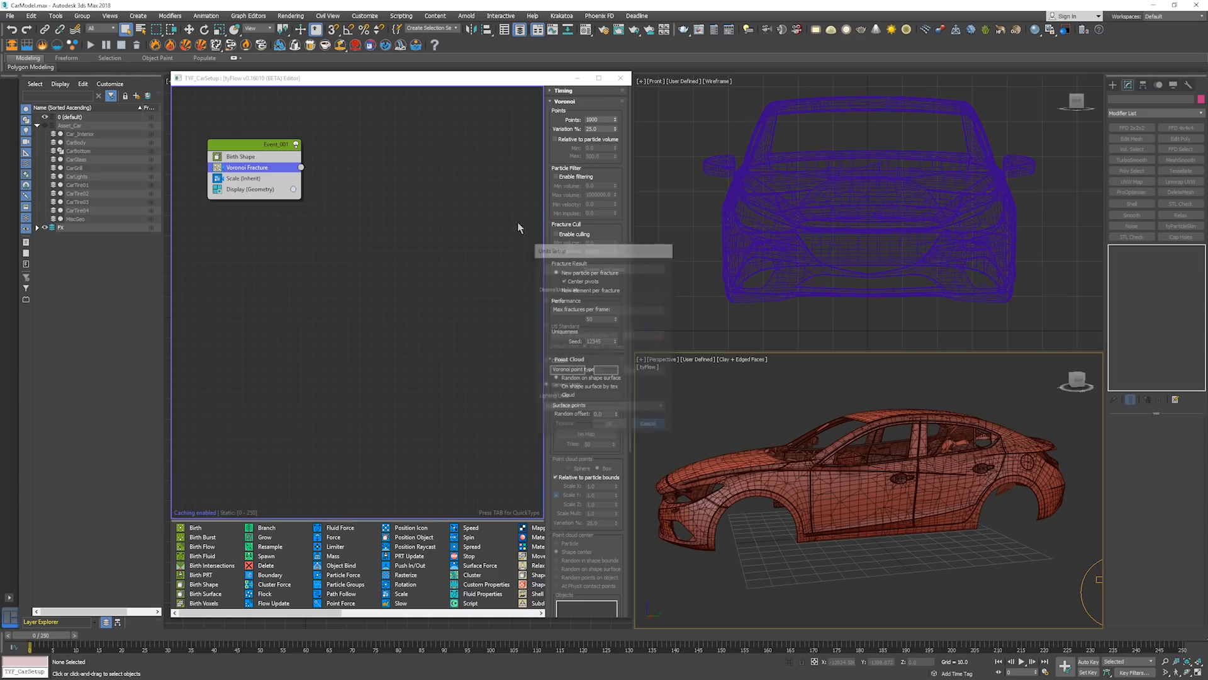
click(365, 16)
click(390, 140)
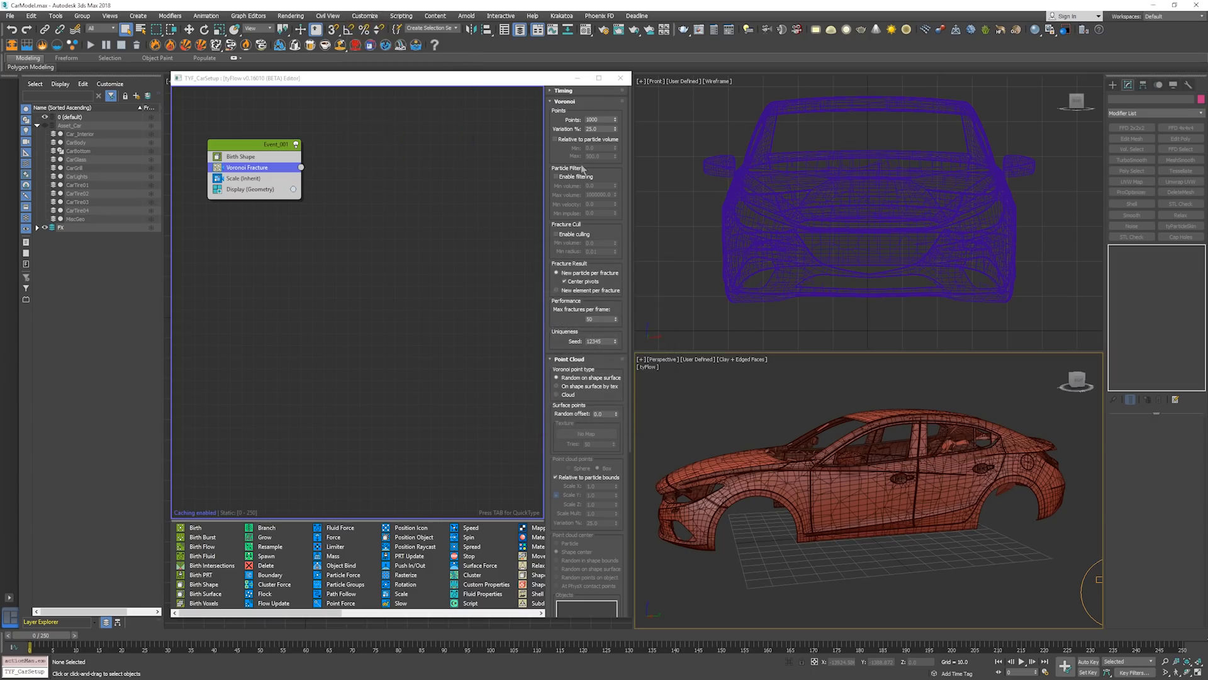
click(634, 271)
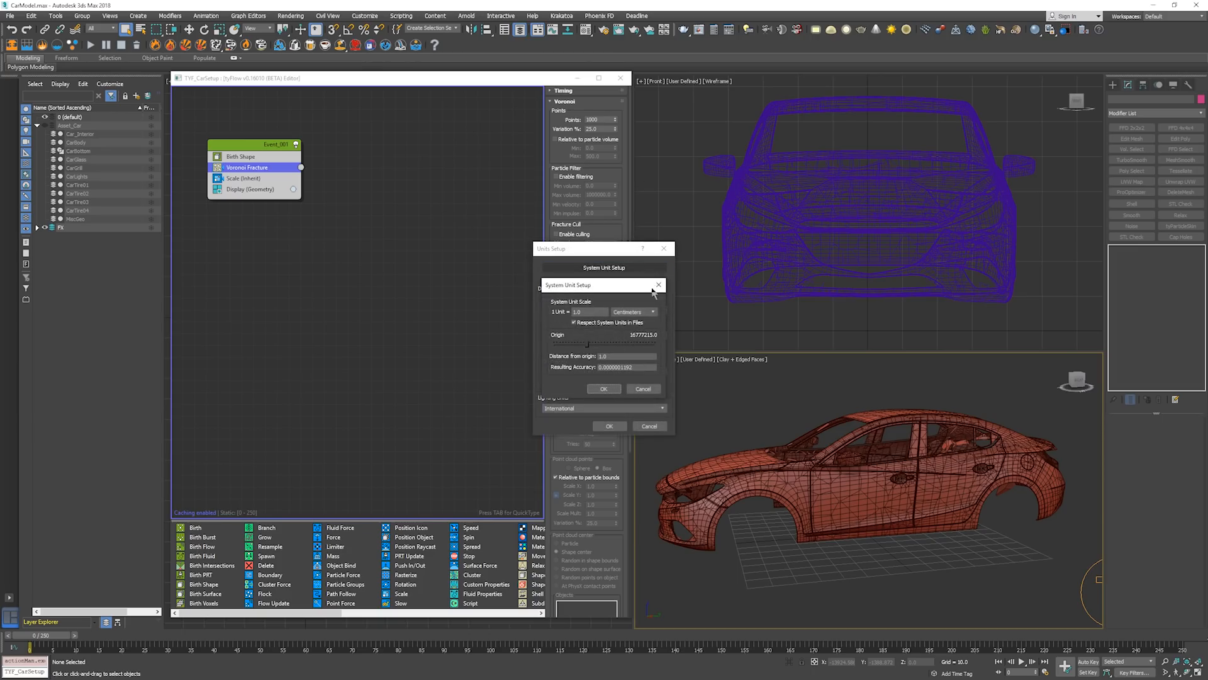
click(643, 388)
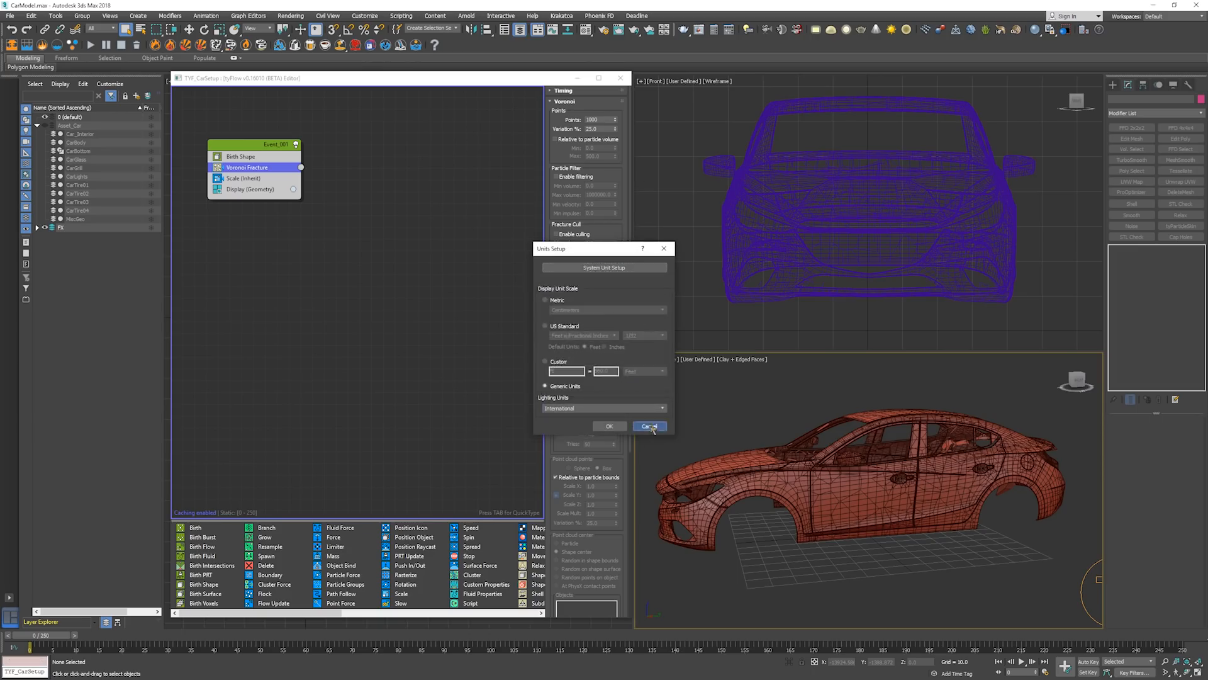
click(649, 426)
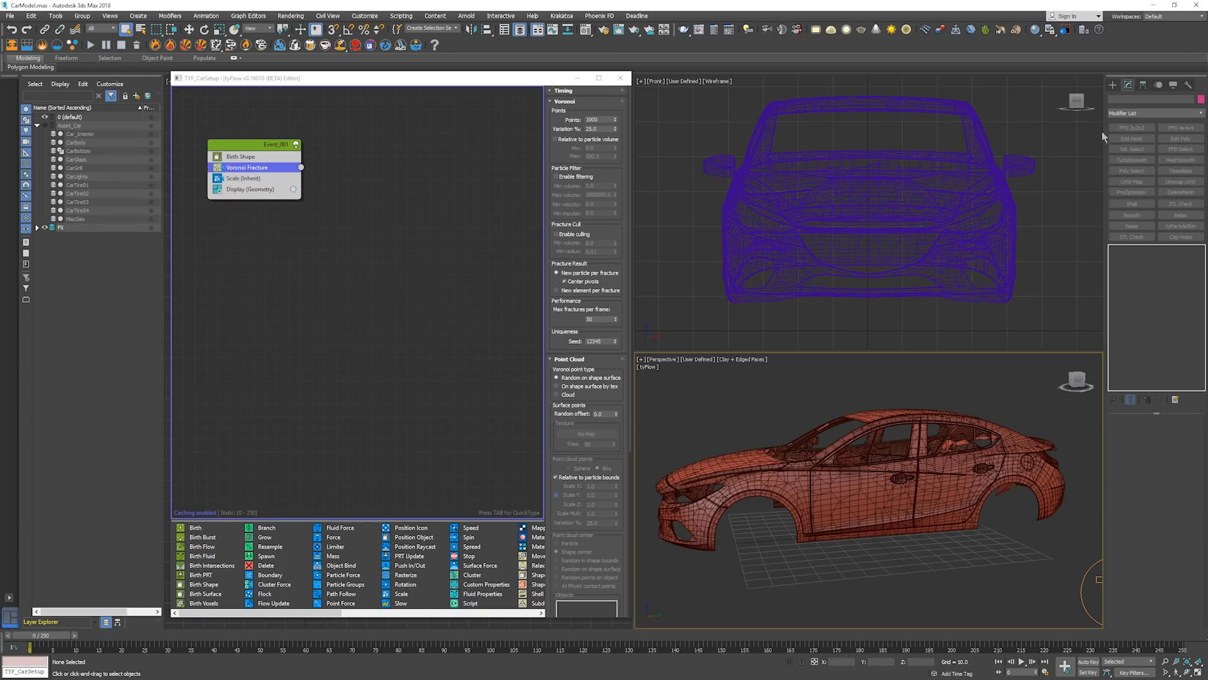
click(1113, 85)
click(1136, 151)
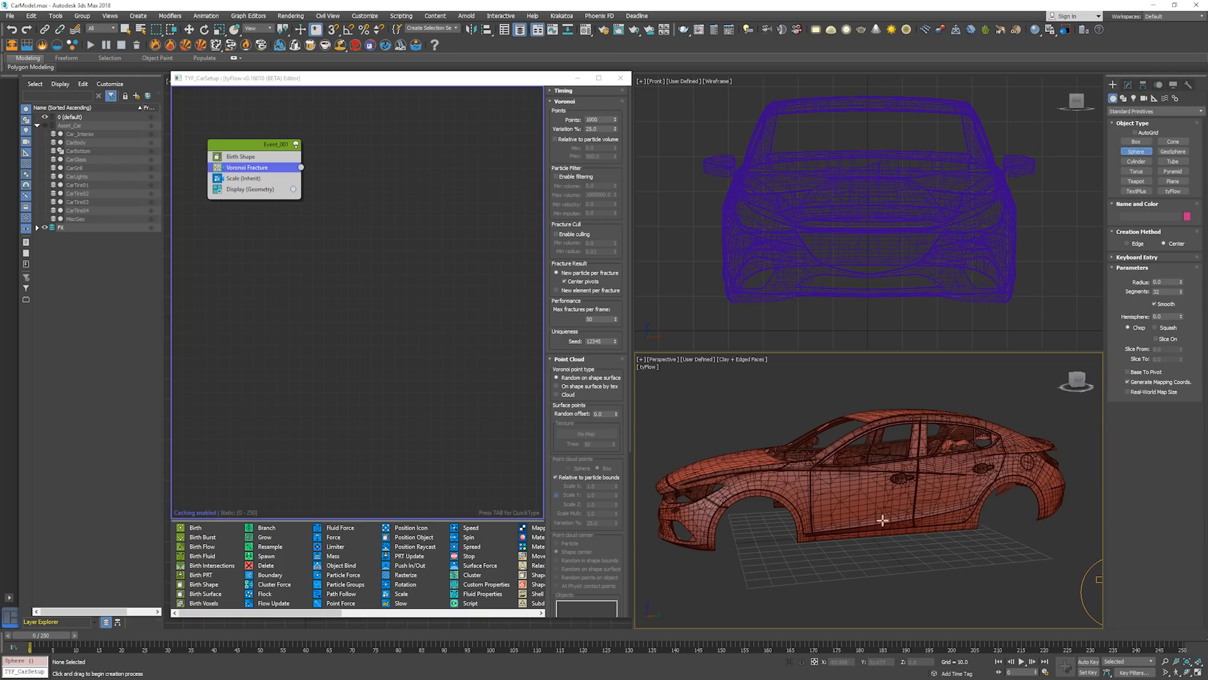
drag(854, 499, 930, 522)
right_click(930, 522)
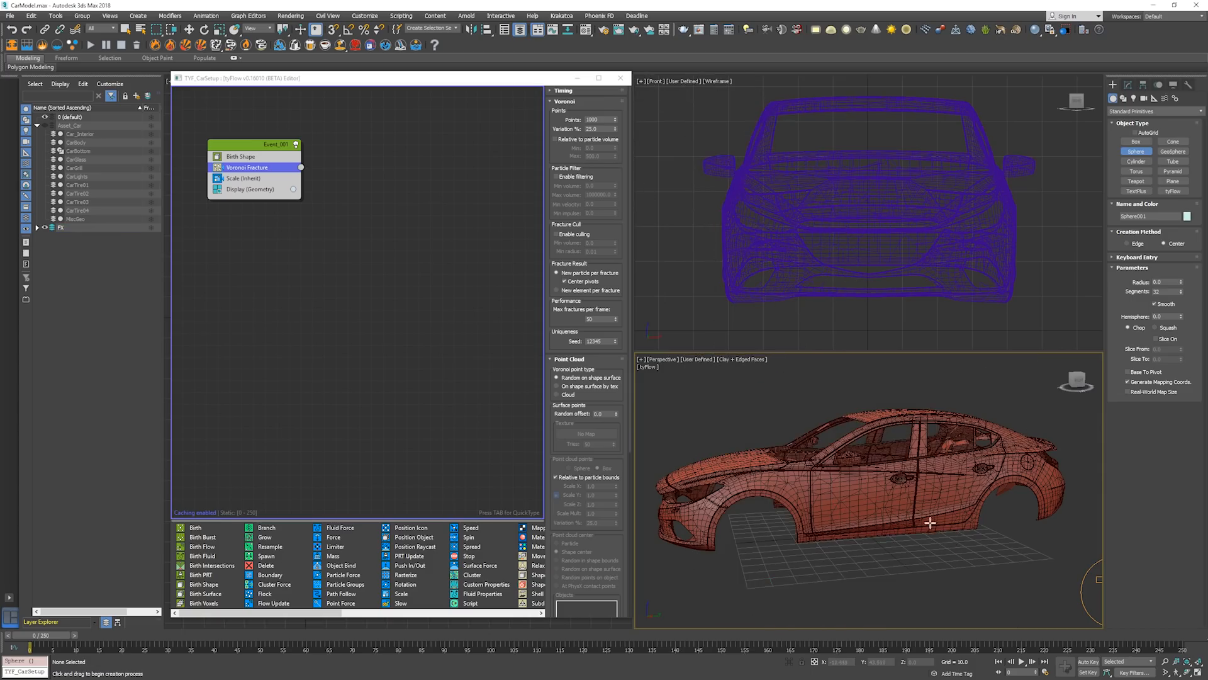
right_click(884, 472)
Set the Display operator in Event_001 to Large Dots and examine how the fractured particles are distributed over the car body
scroll(817, 446, down, 4)
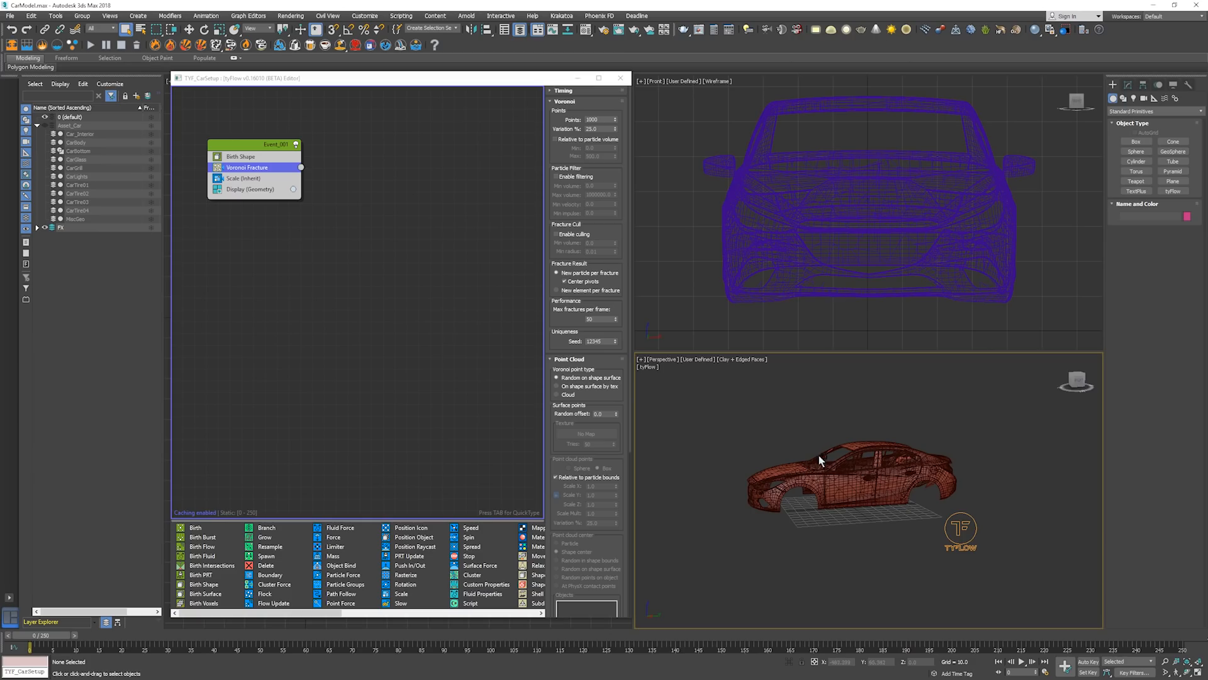
middle_drag(818, 455, 798, 490)
scroll(797, 490, up, 5)
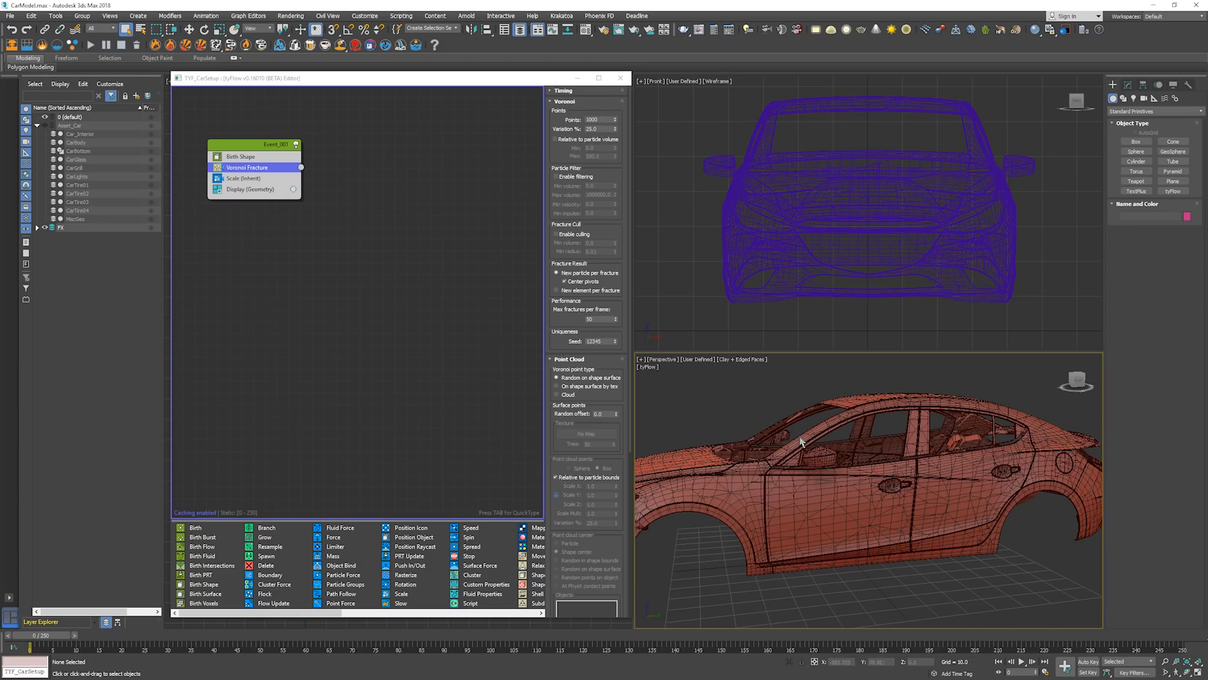
click(251, 188)
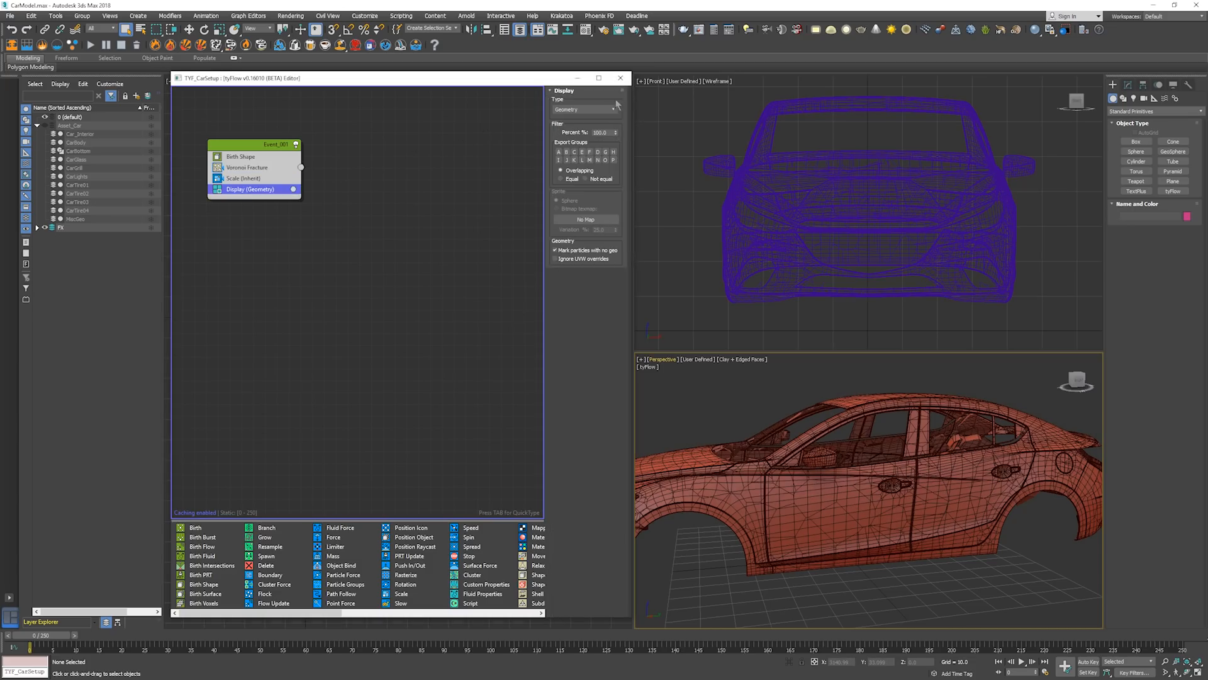
click(590, 110)
click(593, 134)
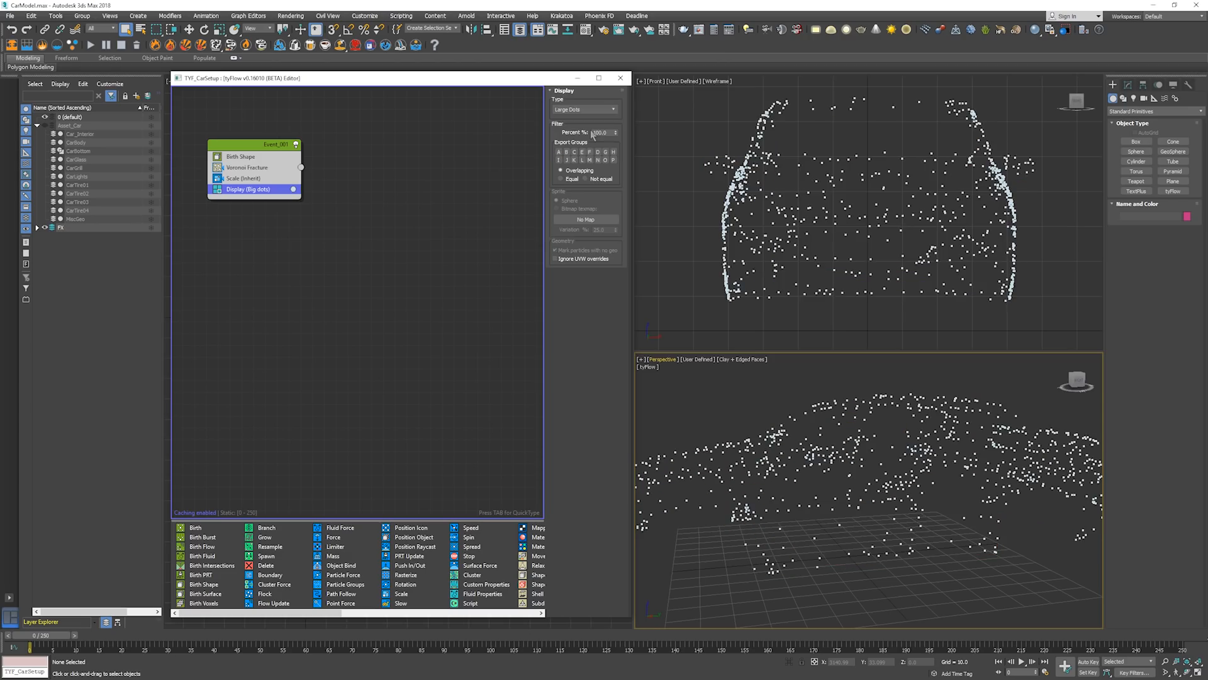
mouse_move(800, 497)
alt+middle_down()
mouse_move(840, 523)
mouse_move(791, 500)
alt+middle_up()
key(alt+z)
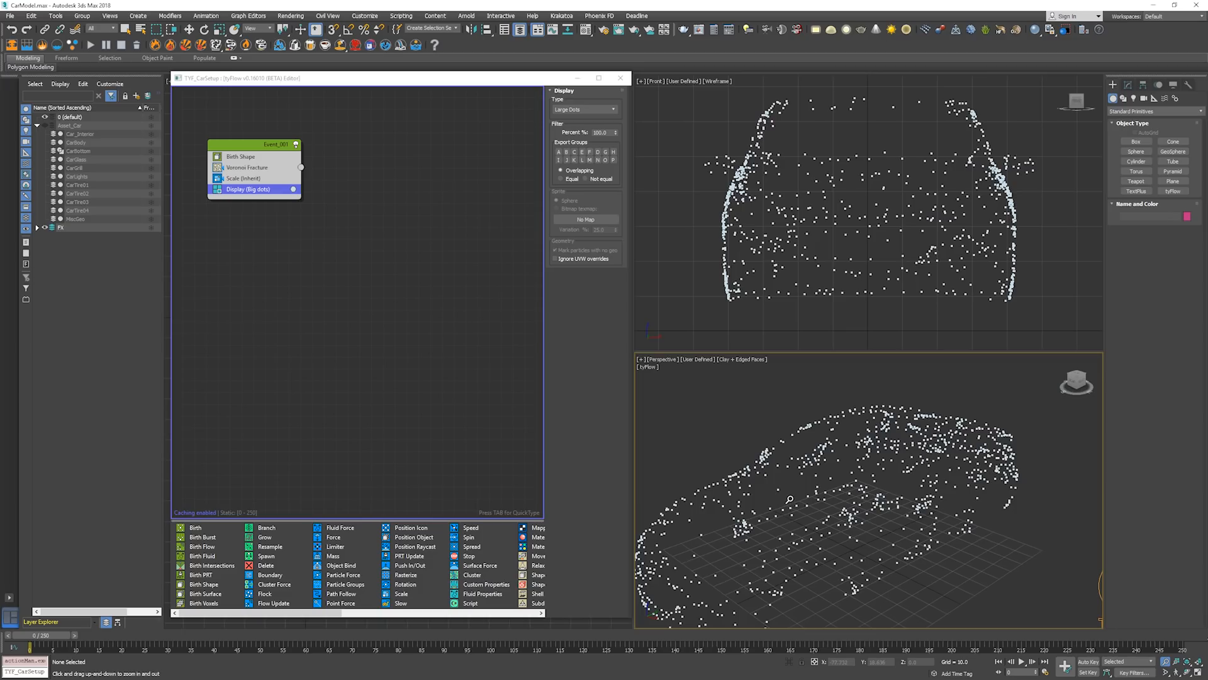
key(Escape)
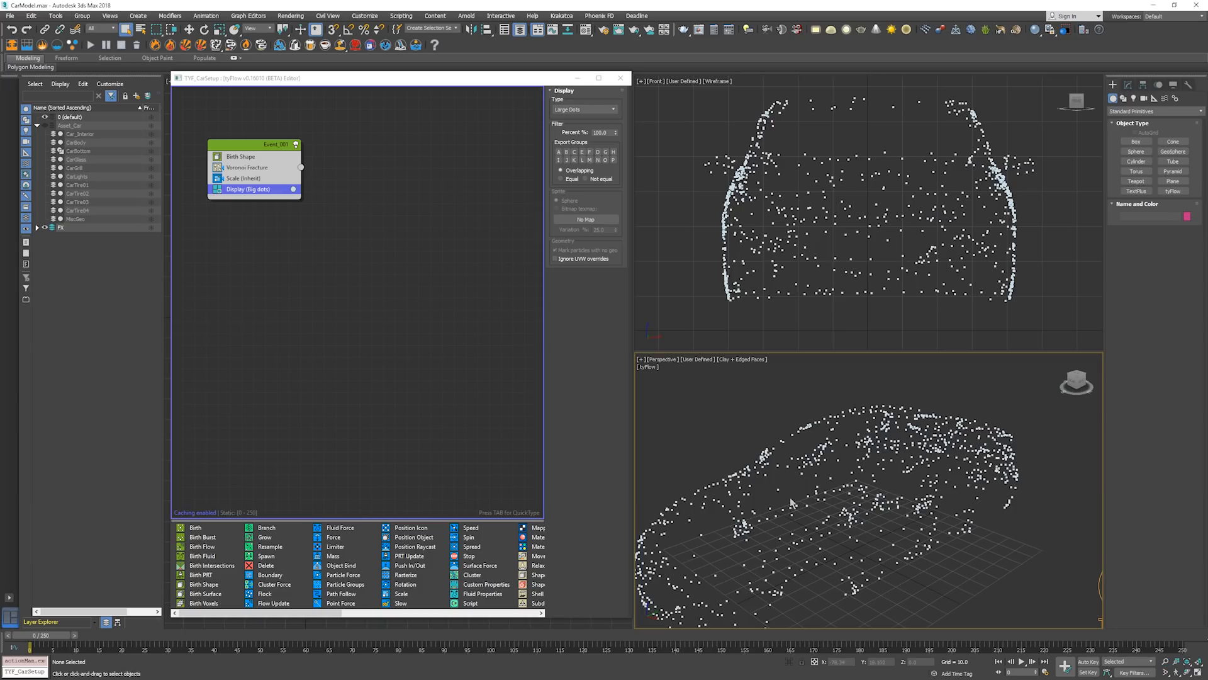
middle_drag(791, 503, 771, 453)
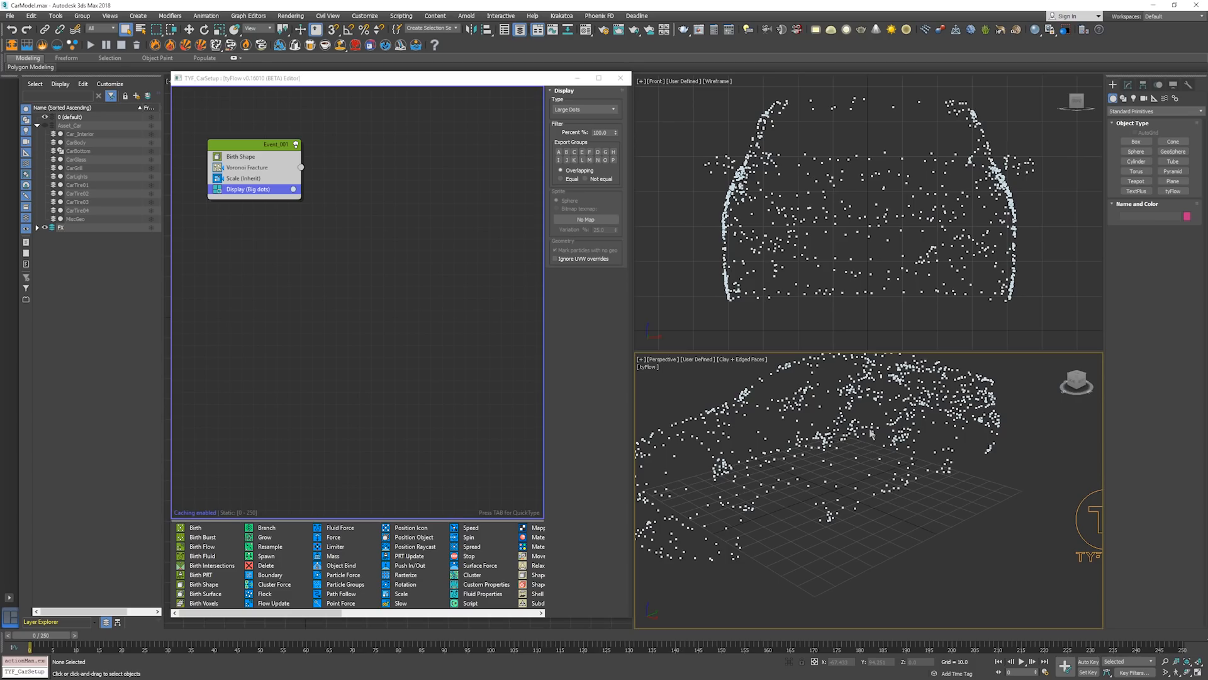
Switch the Display operator in Event_001 back to Geometry
click(581, 109)
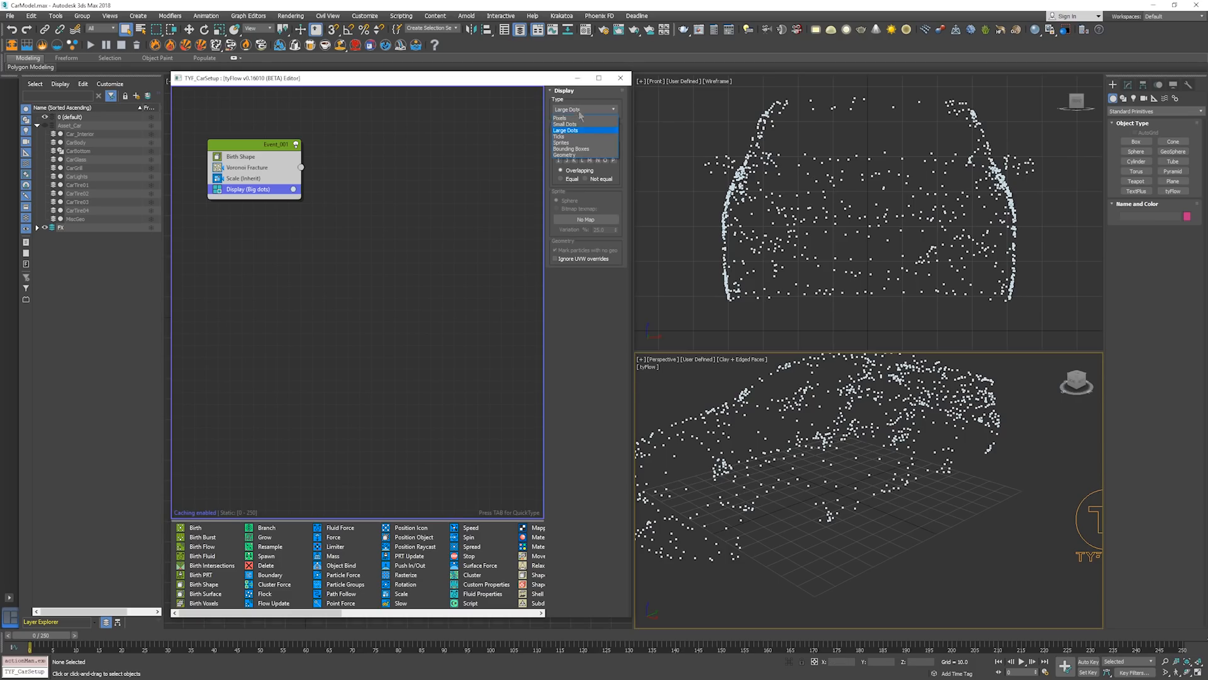
click(574, 155)
alt+middle_drag(841, 433, 871, 467)
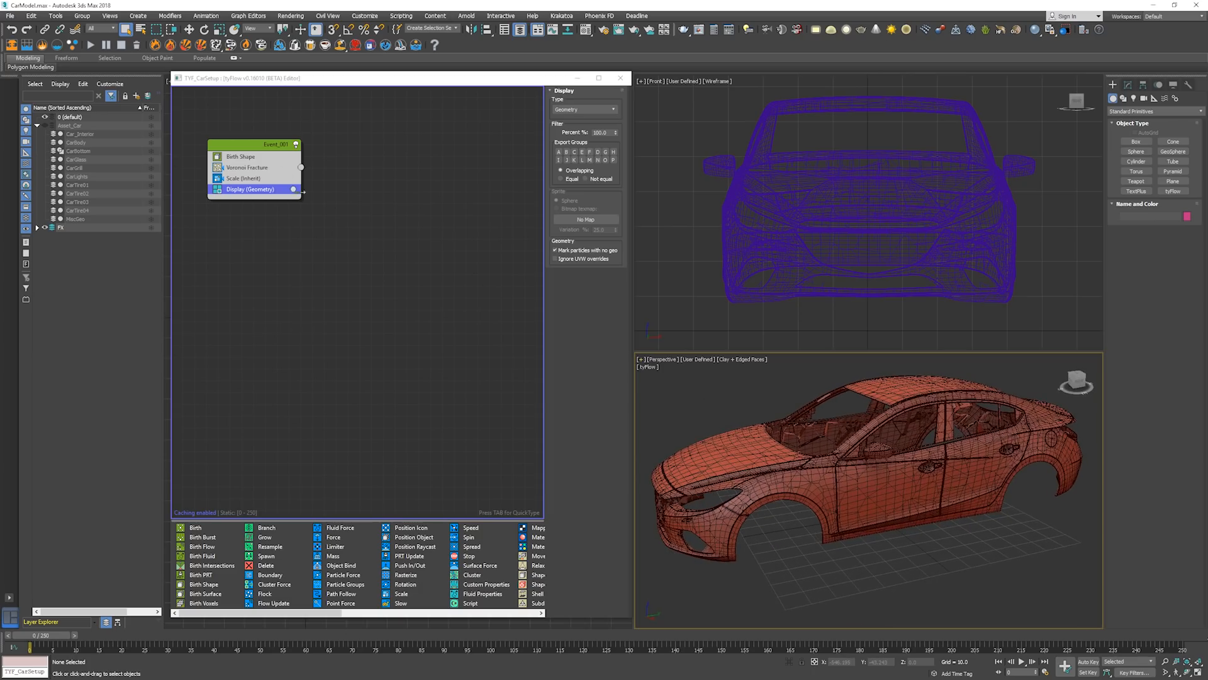
Set the X, Y and Z scale values of the Scale operator to 80% and inspect the gaps between the fragments
click(263, 178)
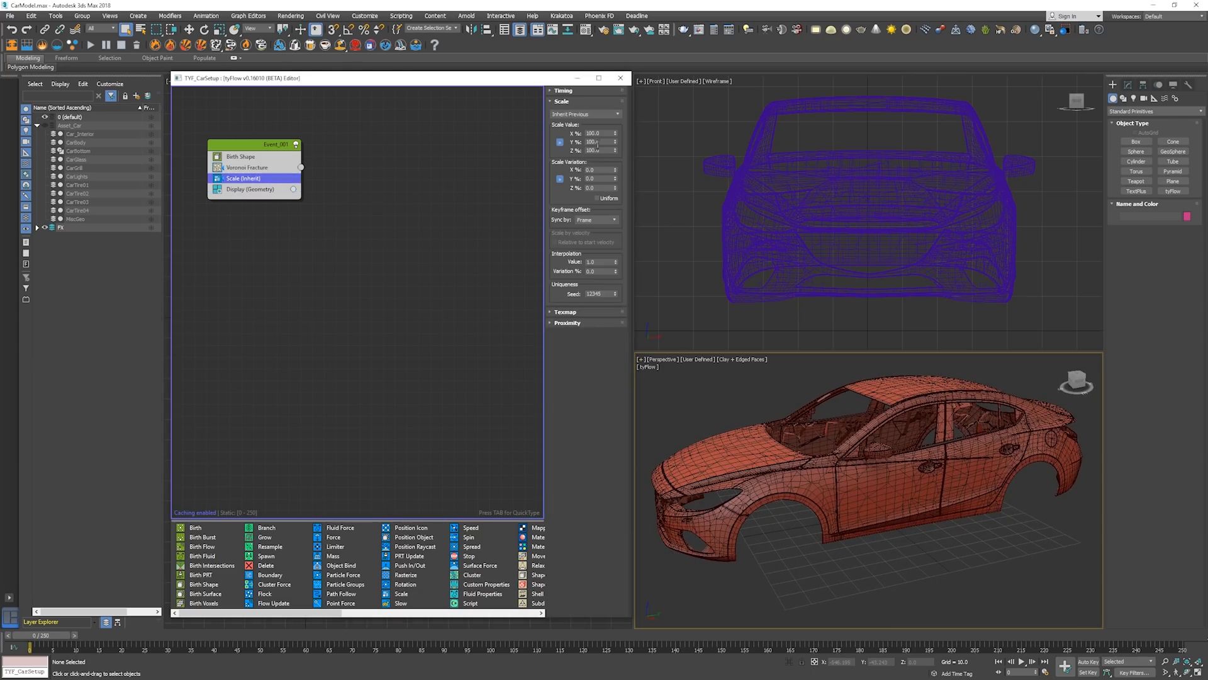
double_click(607, 133)
text(80)
key(Return)
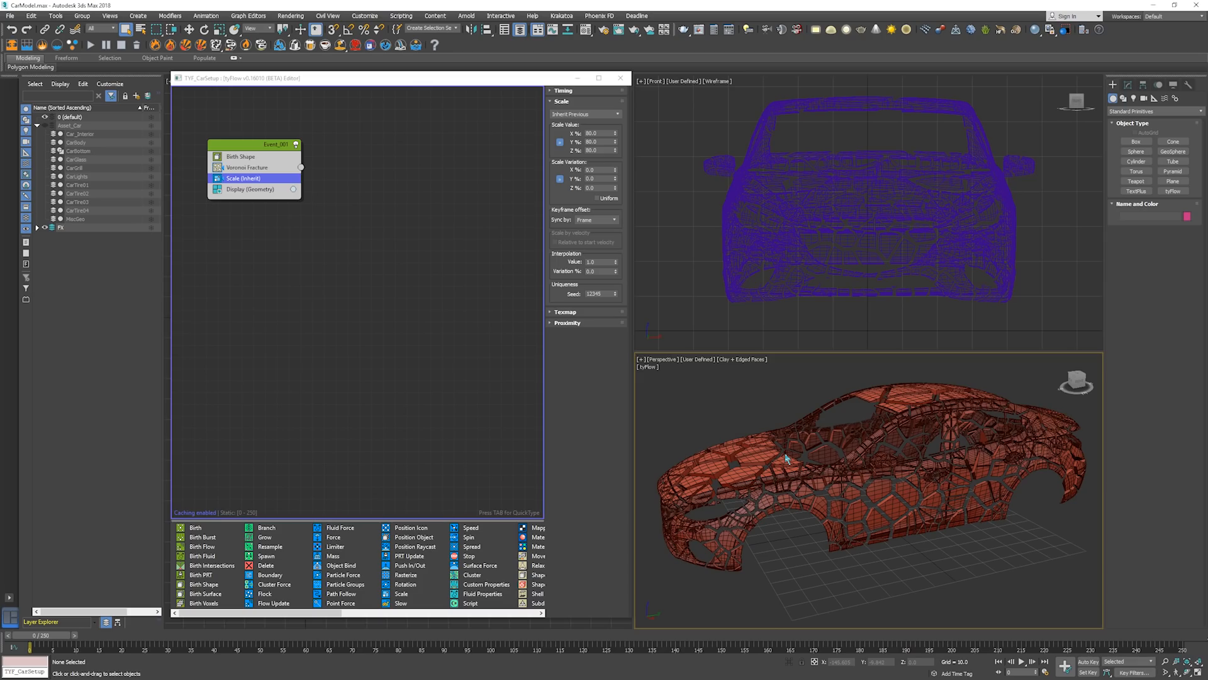
mouse_move(876, 450)
alt+middle_down()
mouse_move(898, 459)
mouse_move(919, 523)
mouse_move(856, 453)
mouse_move(875, 436)
mouse_move(979, 457)
mouse_move(1005, 426)
mouse_move(886, 445)
mouse_move(839, 425)
mouse_move(837, 445)
mouse_move(887, 448)
alt+middle_up()
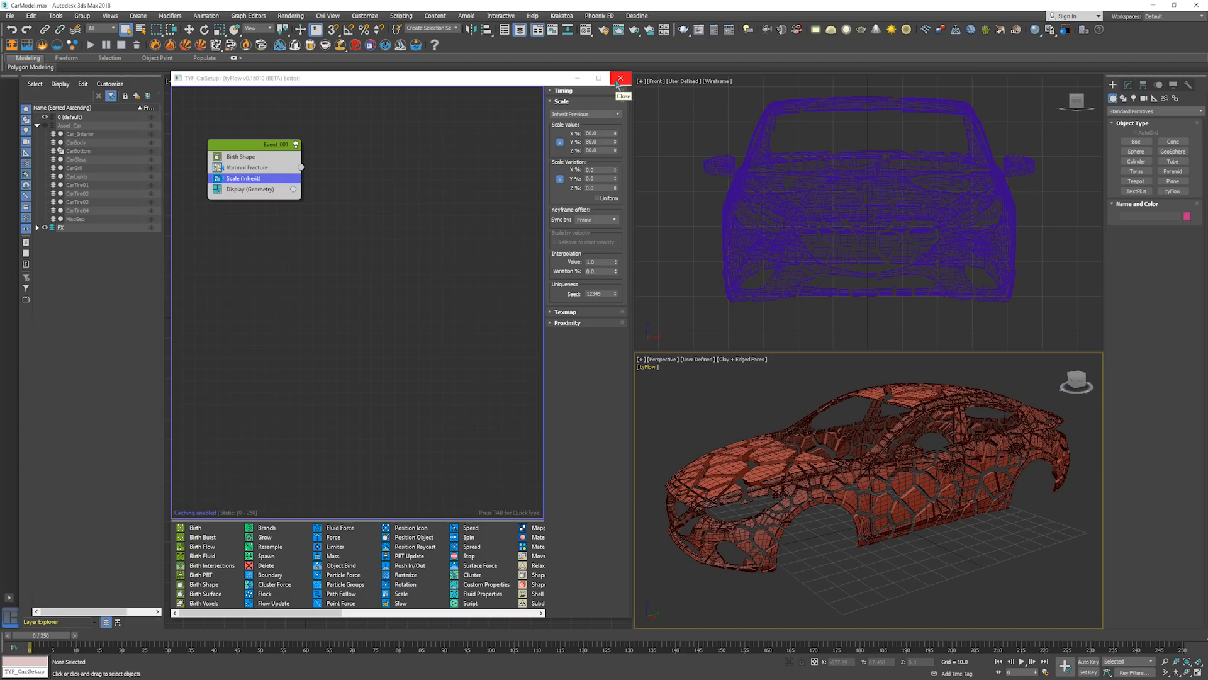
Set the Display operator in Event_001 to Large Dots and close the tyFlow editor to show the particles in a maximized Perspective view
click(258, 189)
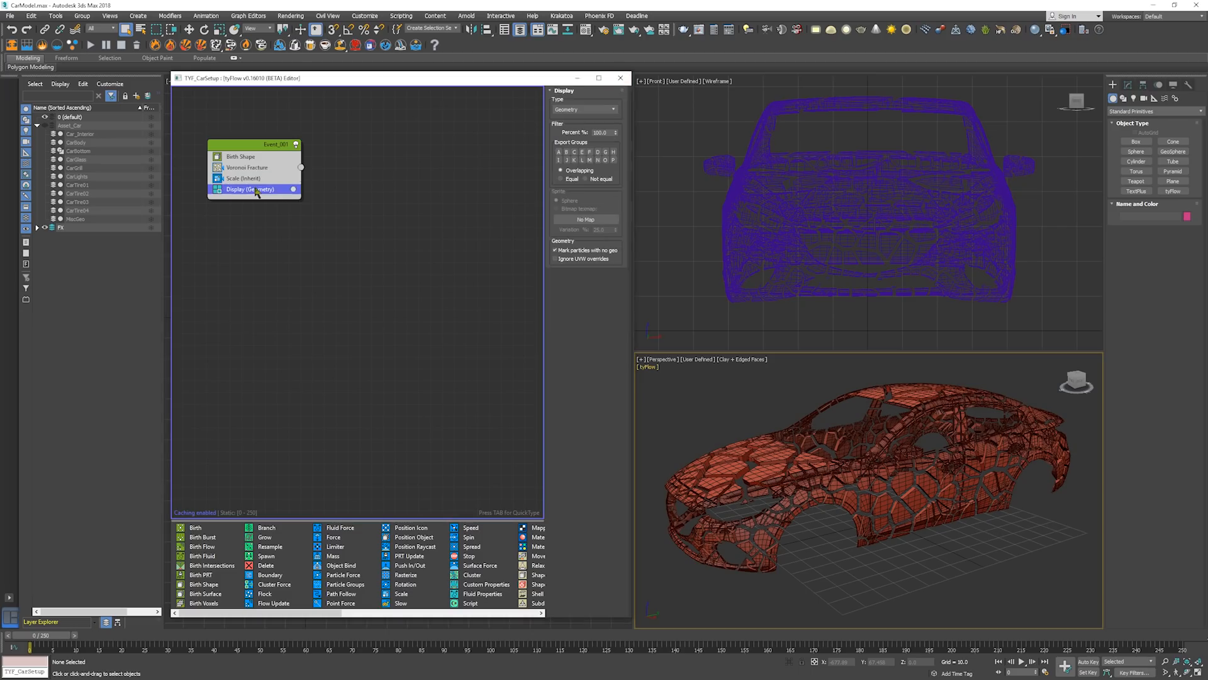
click(578, 110)
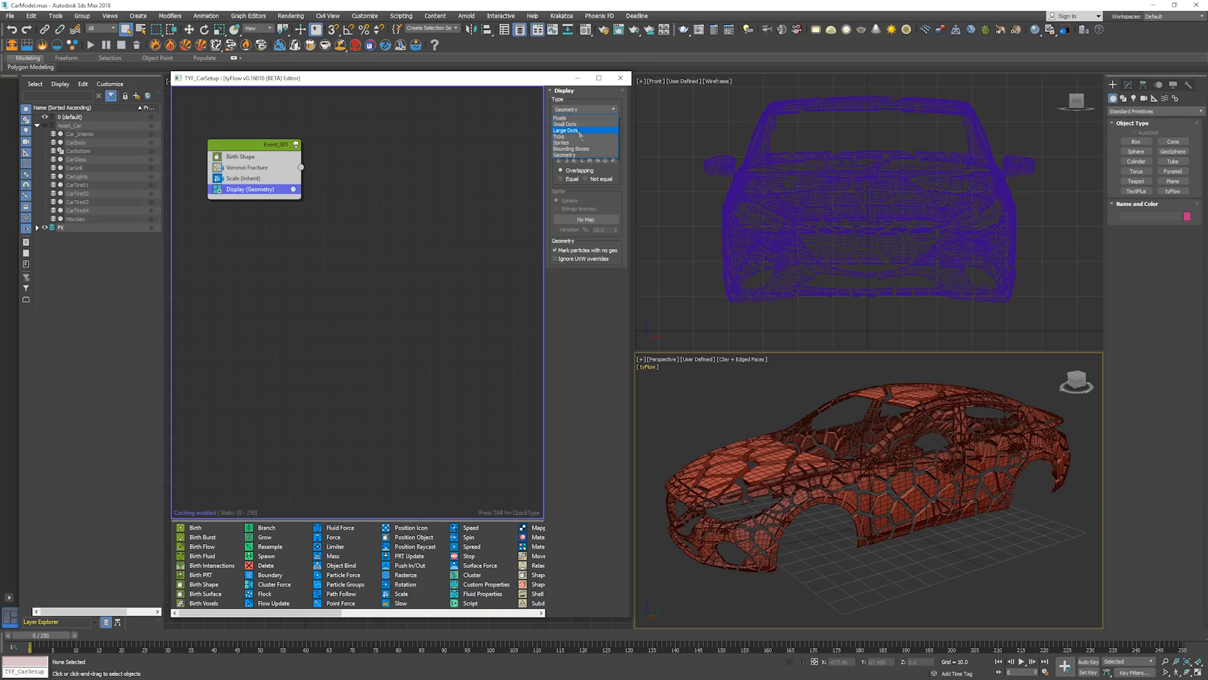
click(577, 143)
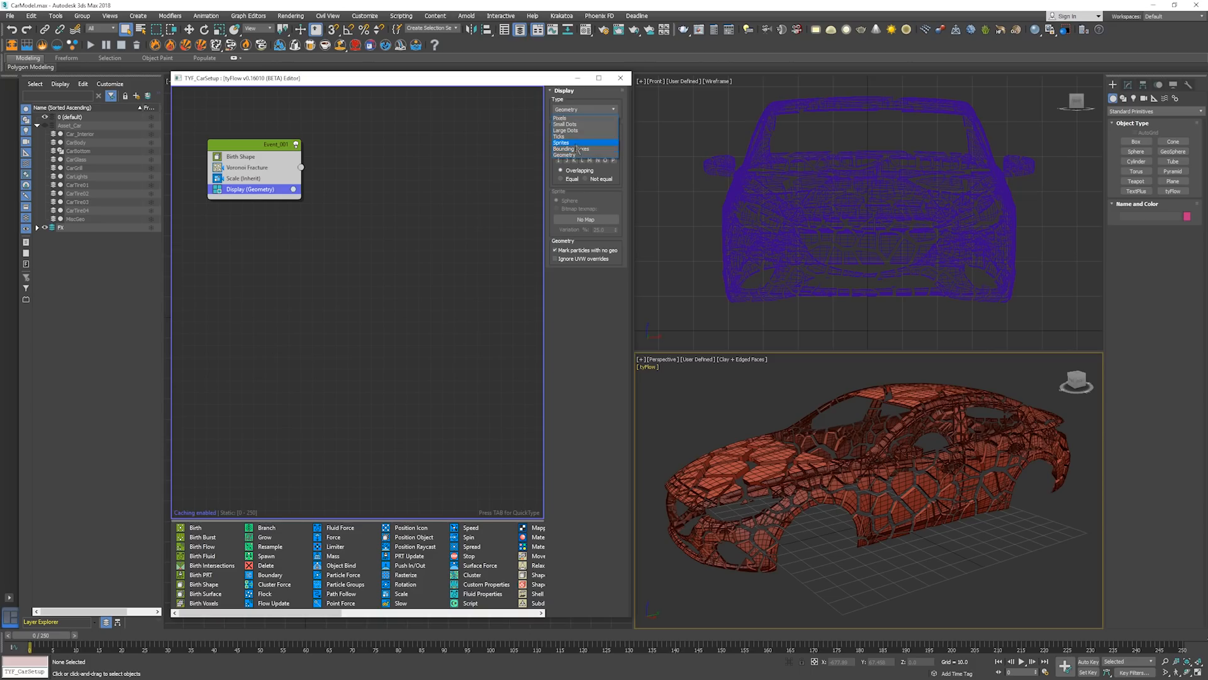
click(580, 111)
click(576, 128)
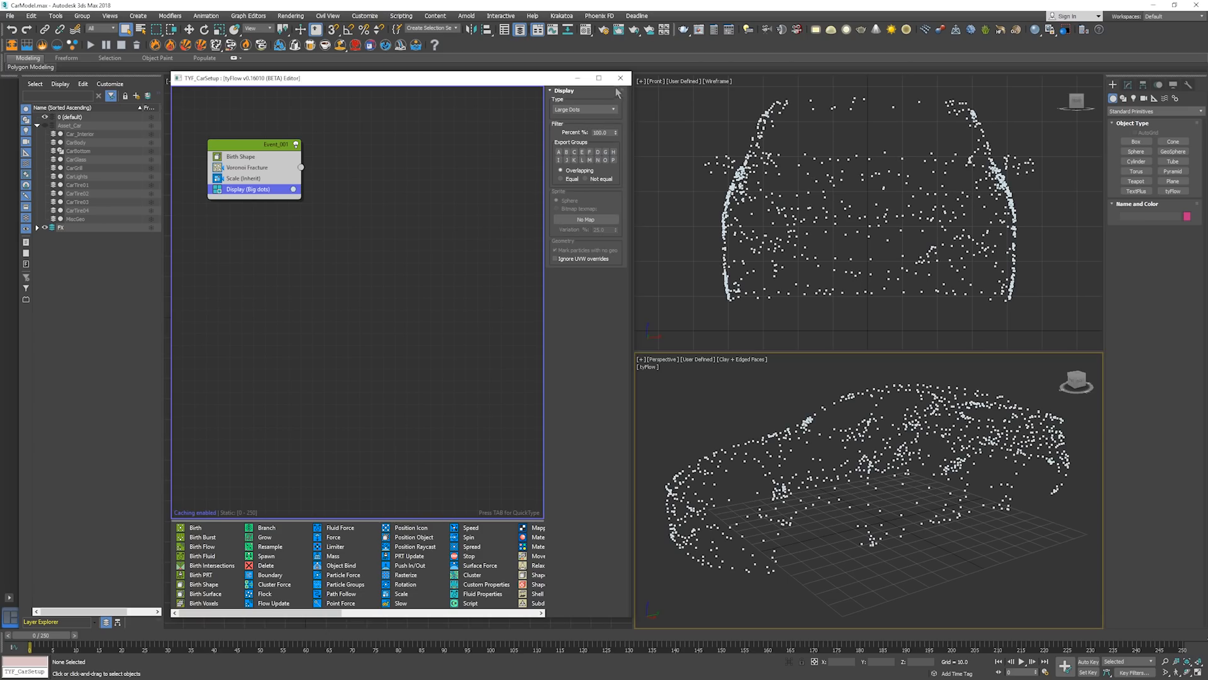
click(620, 78)
key(alt+w)
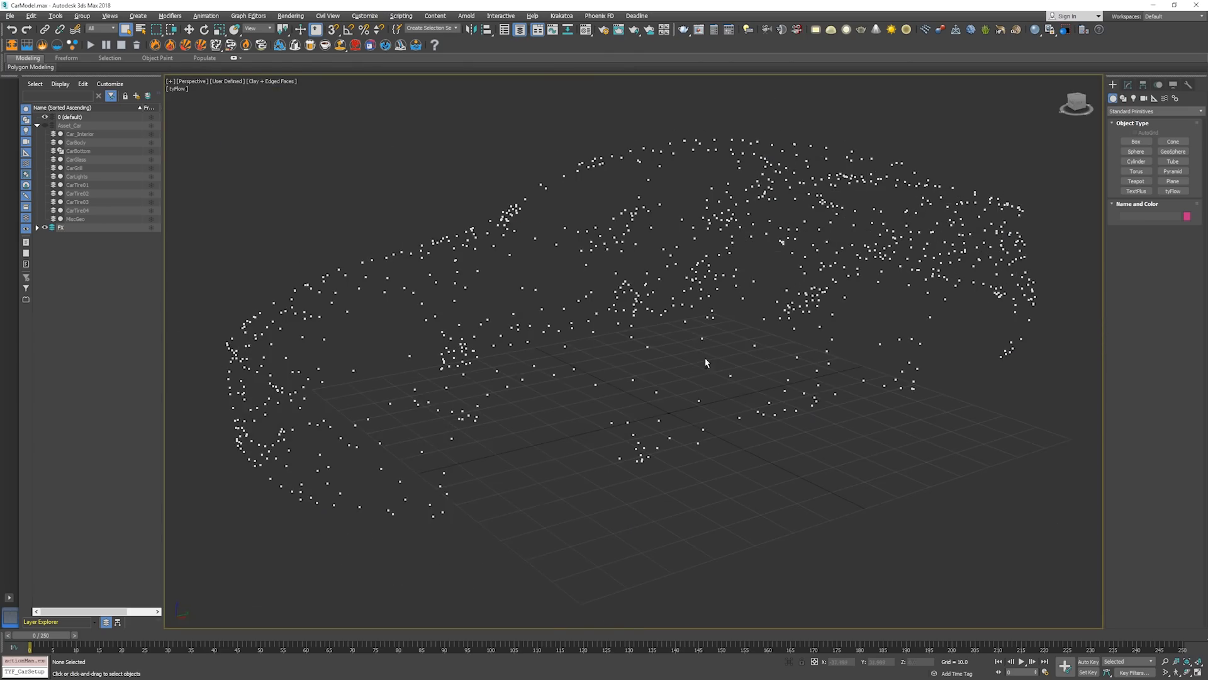
mouse_move(706, 360)
alt+middle_down()
mouse_move(748, 374)
mouse_move(714, 365)
alt+middle_up()
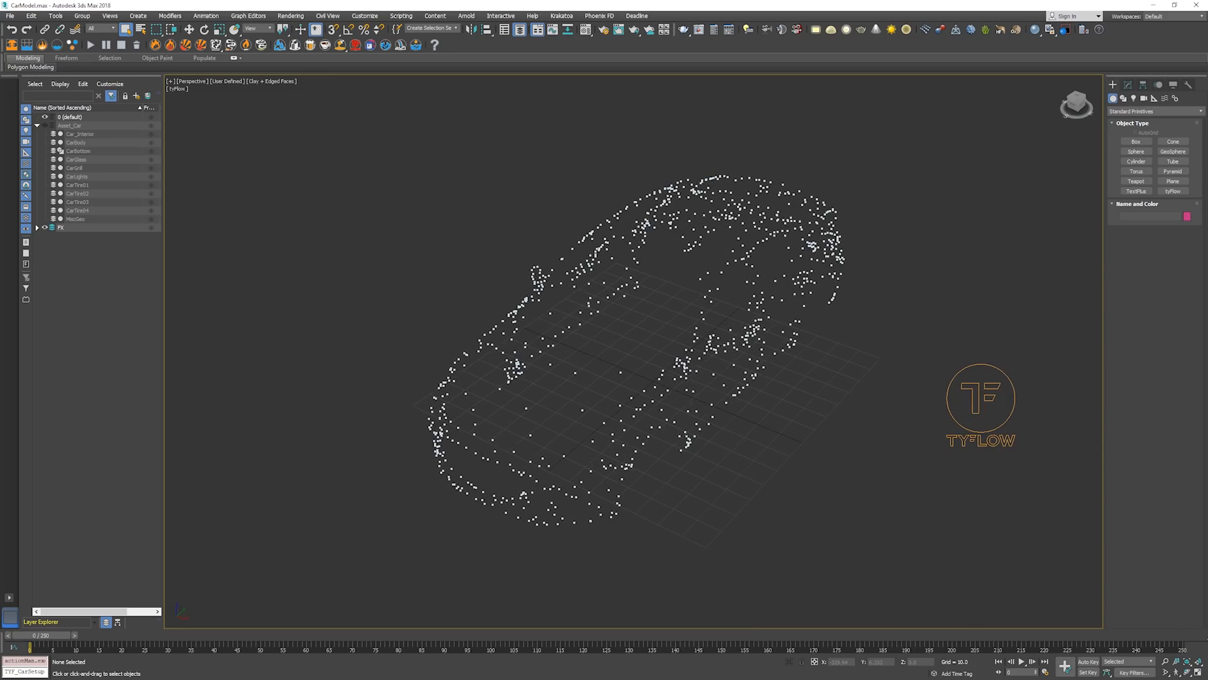
Unhide the Asset_Car layer and clone CarBody as a copy named CarBody_Deform
click(94, 143)
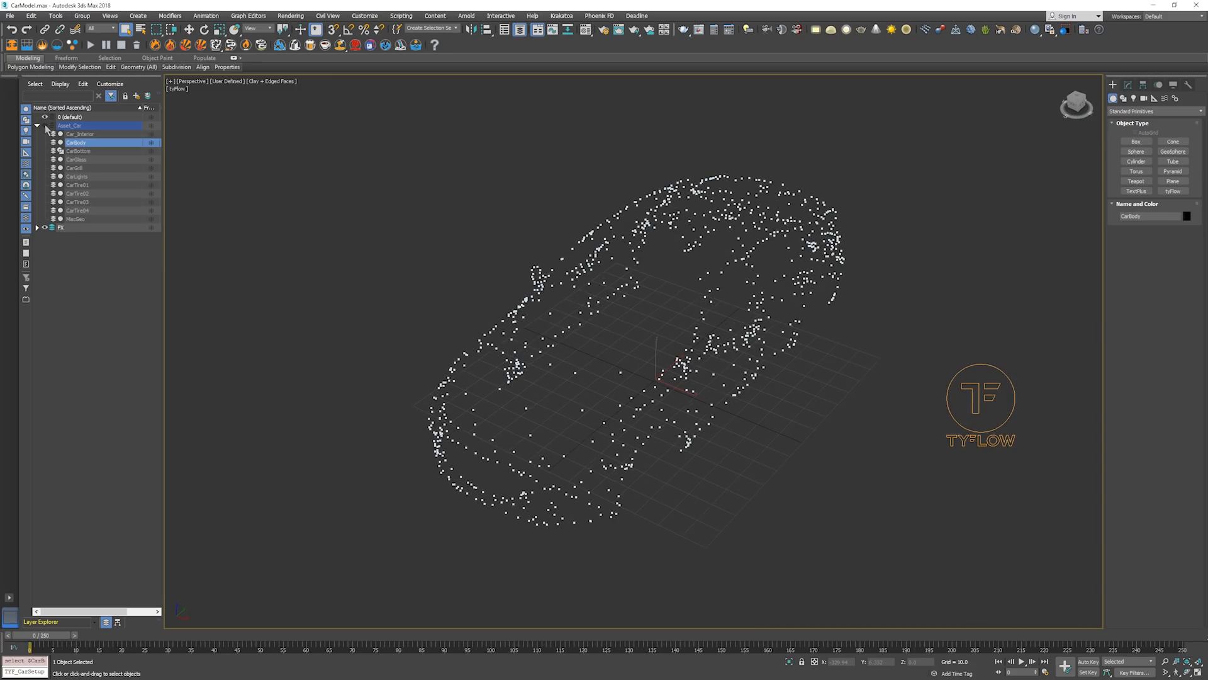
click(45, 125)
click(89, 143)
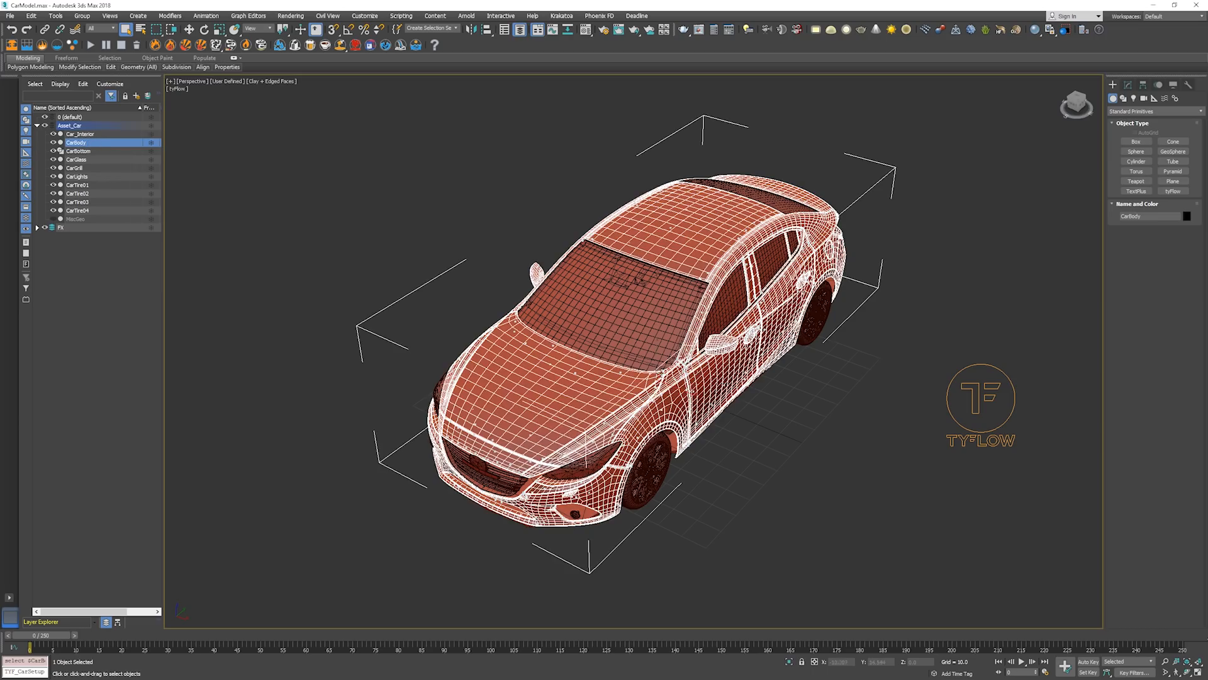
right_click(705, 242)
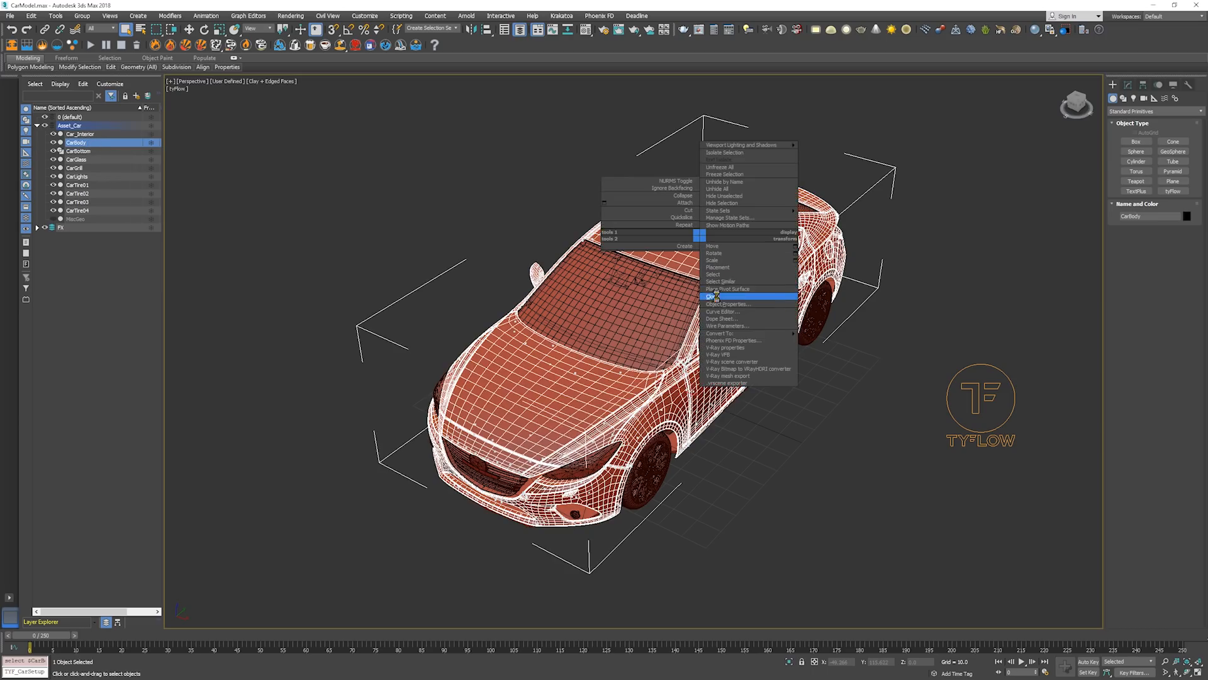
click(718, 294)
click(567, 321)
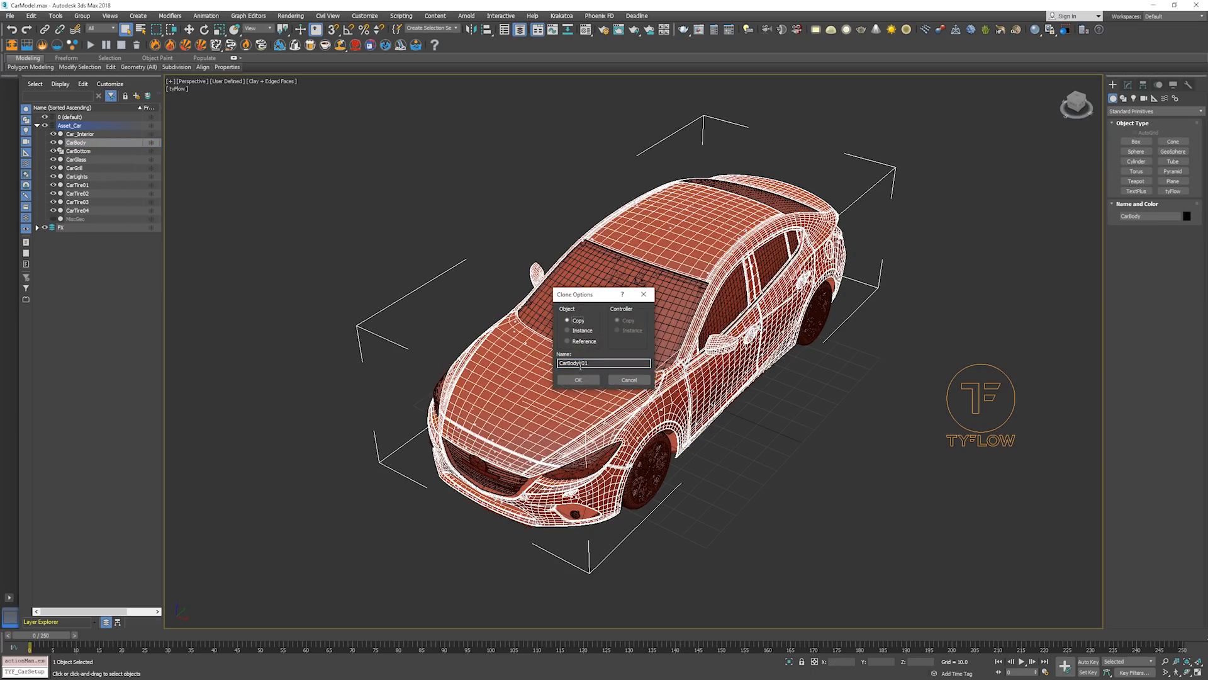
drag(589, 363, 577, 363)
text(_Deform)
key(Return)
Rename the original CarBody object as CarBody_DistribPoints
click(116, 143)
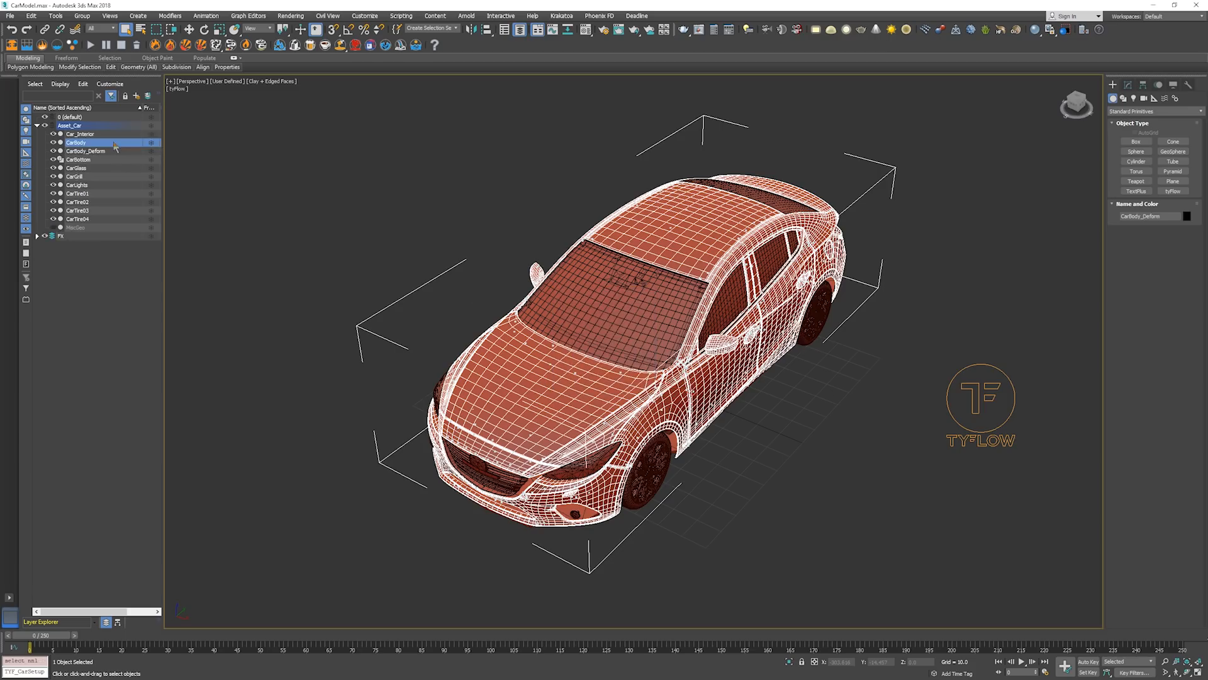
click(1156, 216)
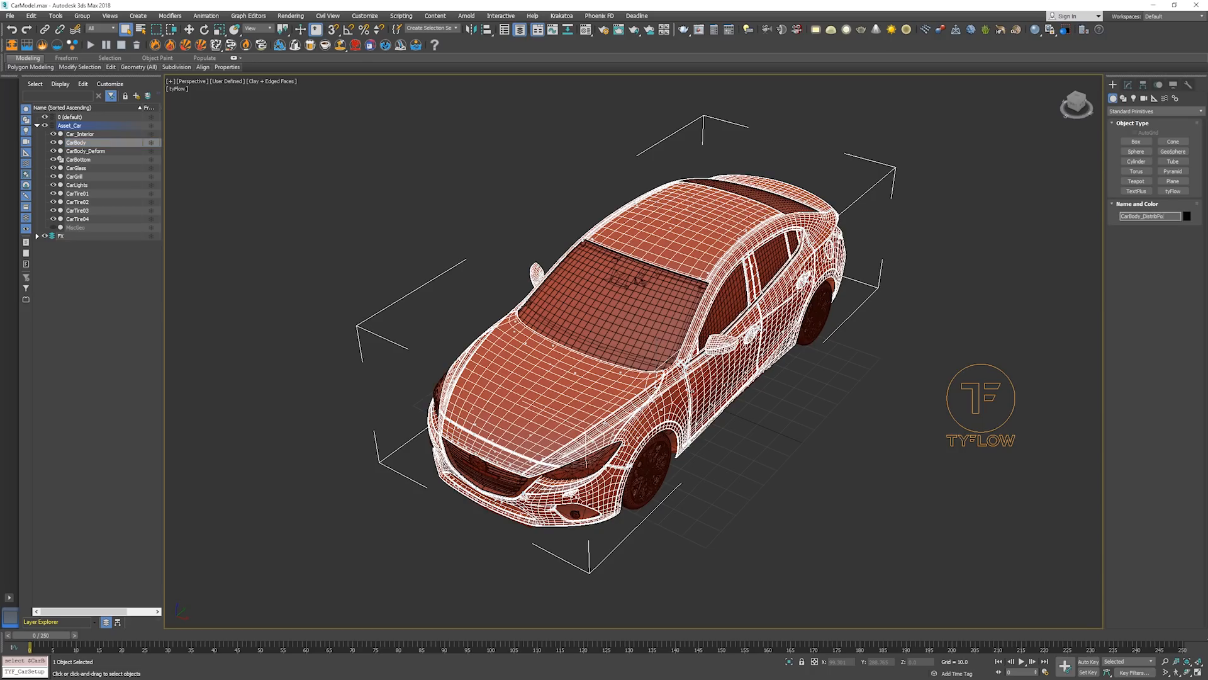
key(Return)
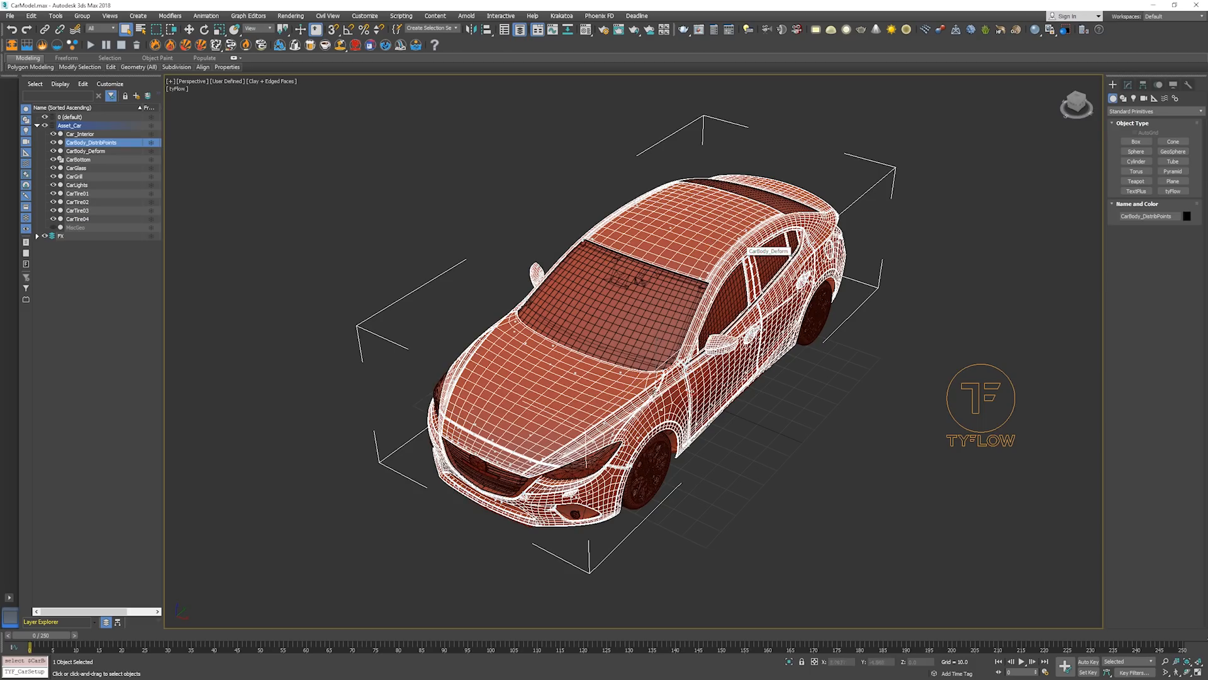
Hide all the other car parts, including CarBody_DistribPoints, so only CarBody_Deform stays visible and selected
click(53, 134)
click(78, 159)
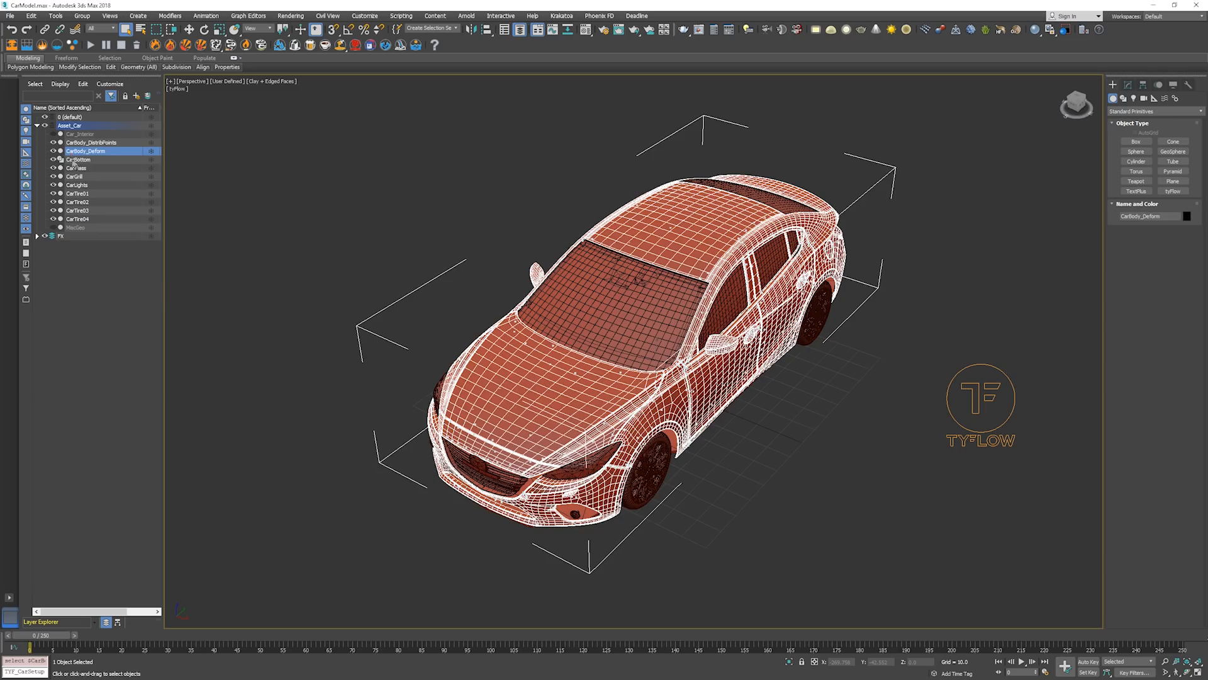
shift+click(79, 218)
click(53, 177)
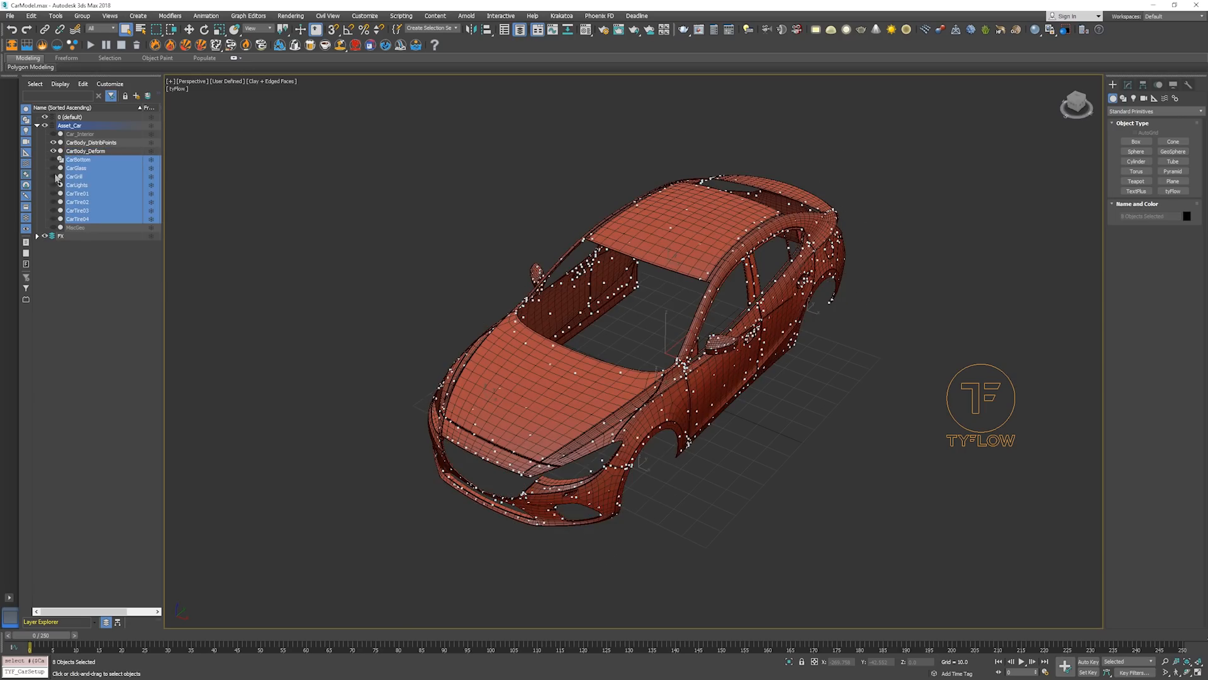
click(54, 142)
click(88, 151)
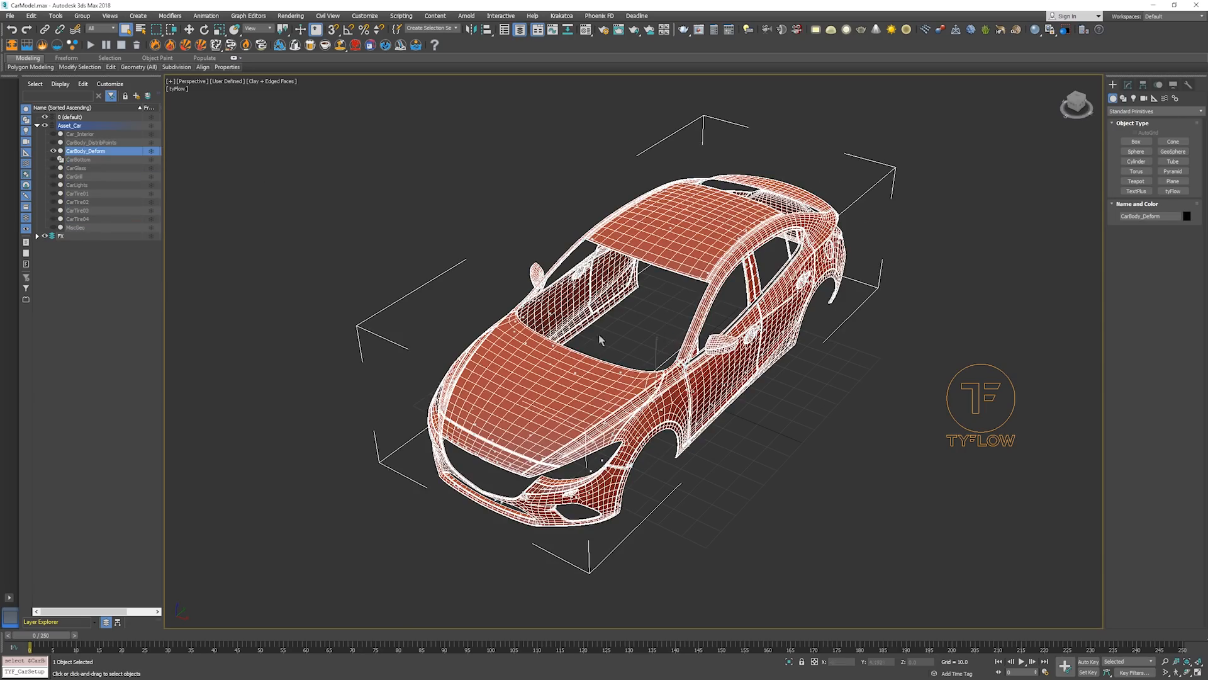
Add a tyParticleSkin modifier to CarBody_Deform and assign TYF_CarSetup as its particle skin source
click(1127, 85)
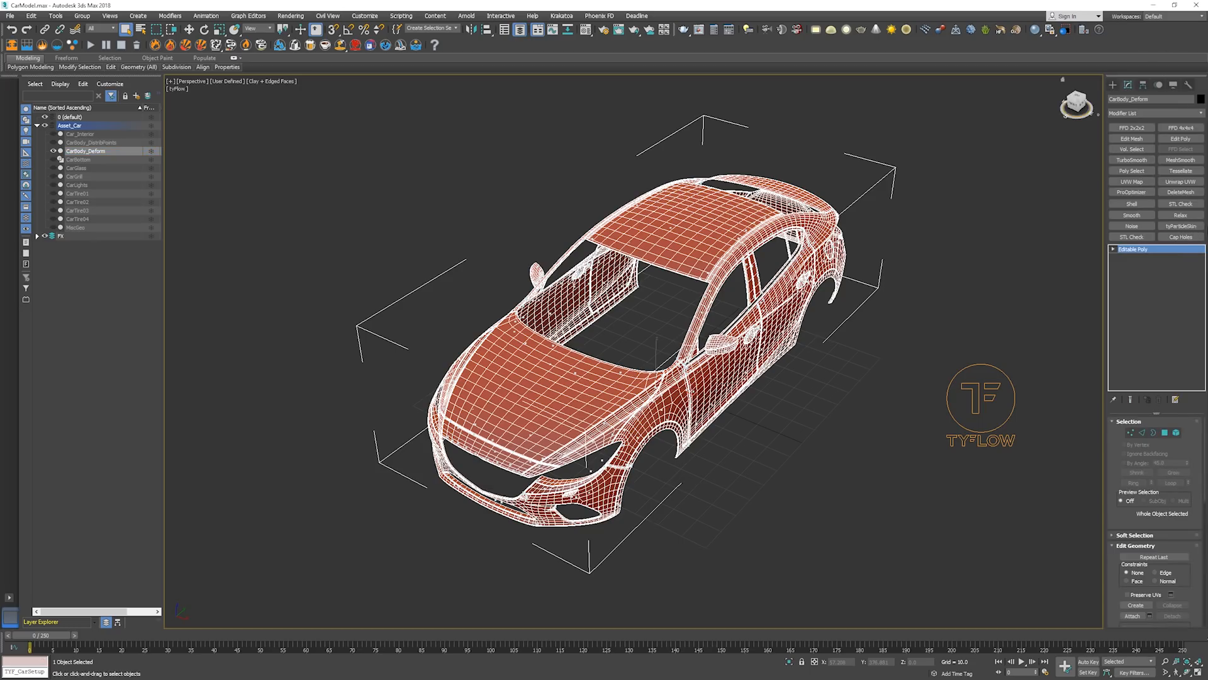
click(1181, 226)
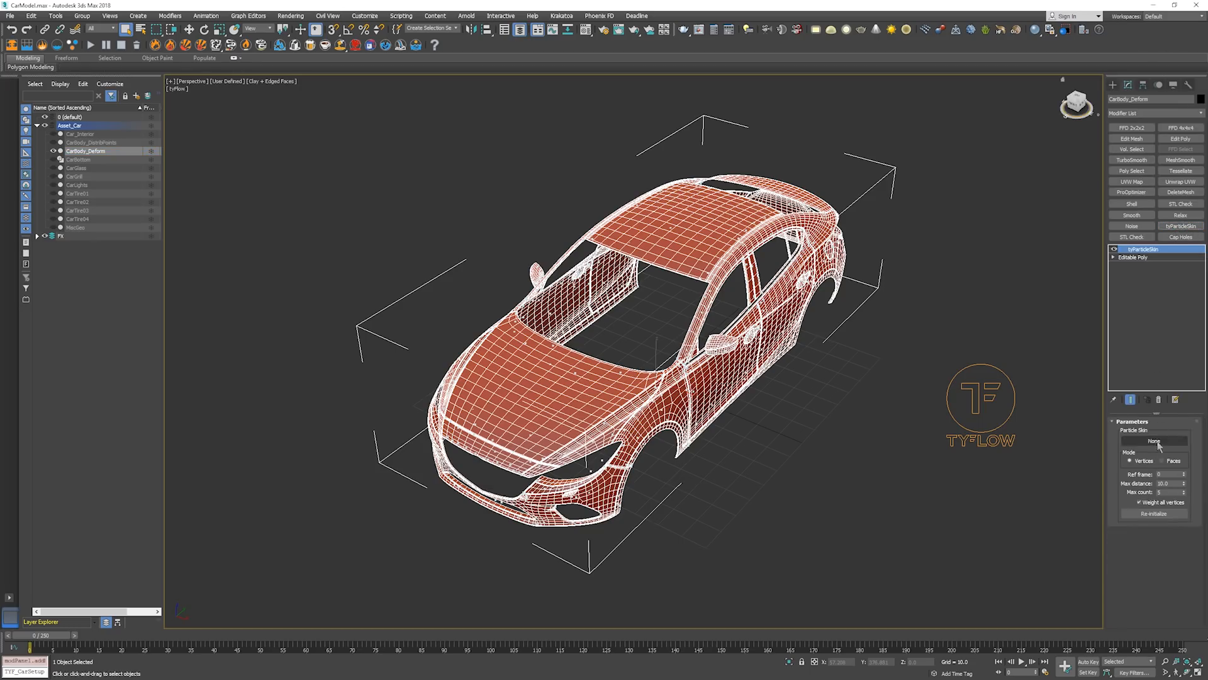
click(1158, 442)
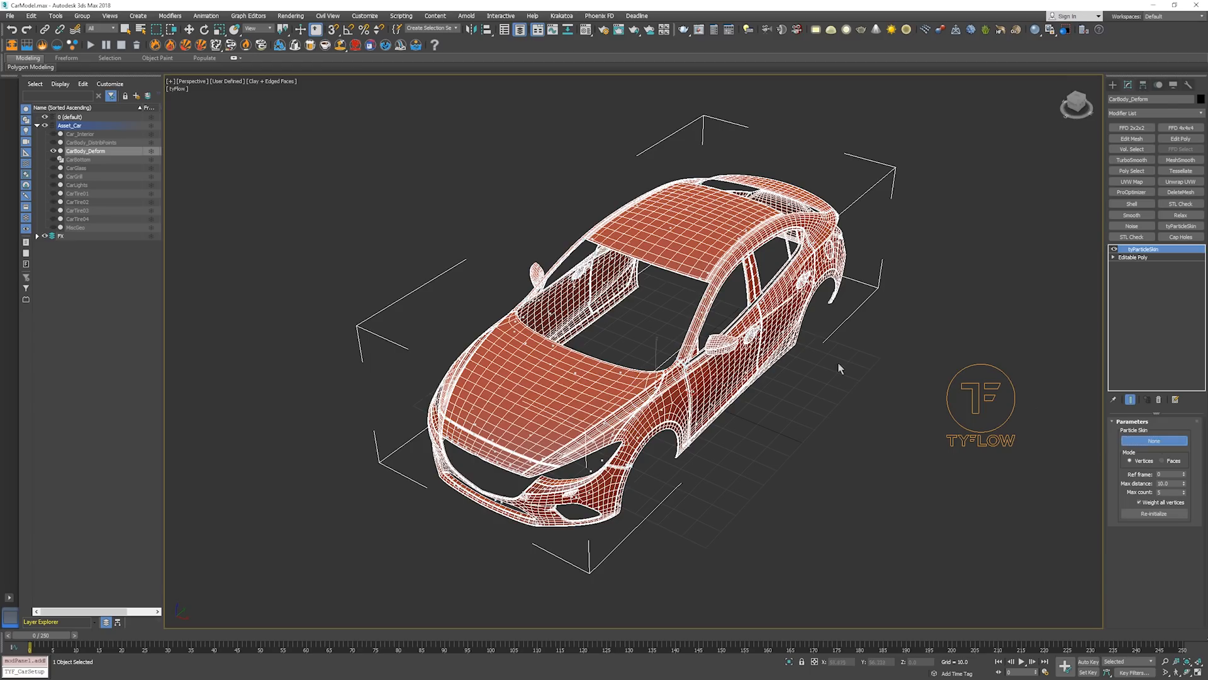
click(976, 403)
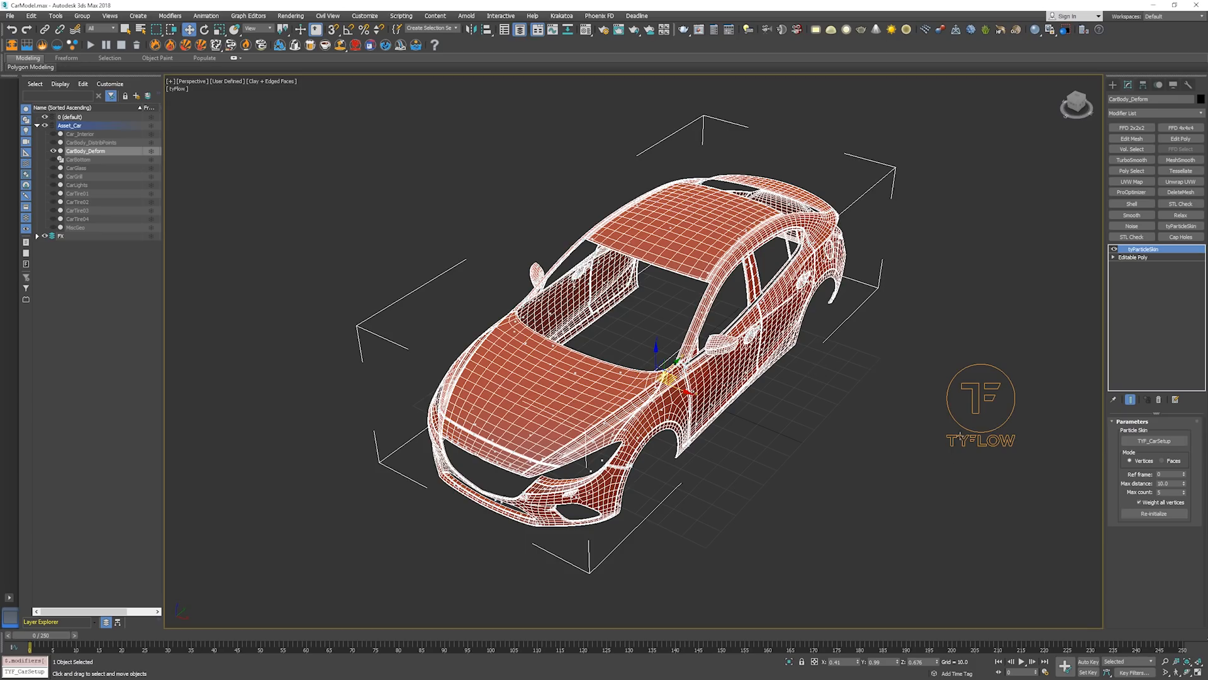
middle_drag(930, 383, 936, 385)
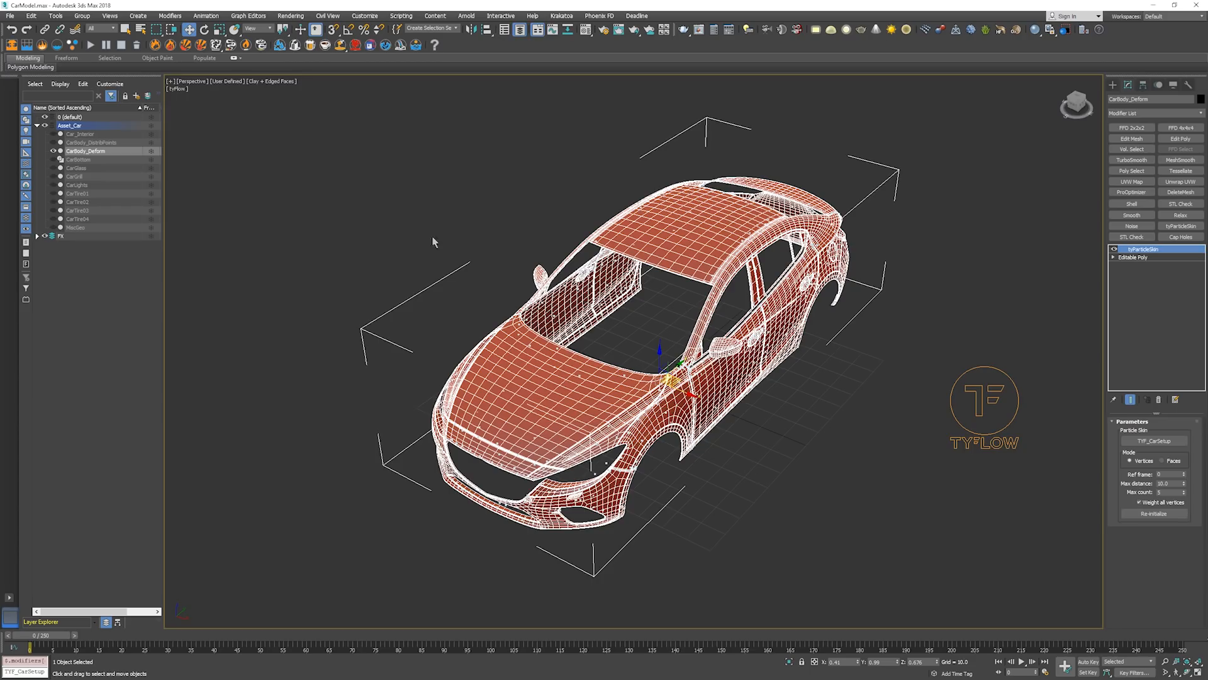
Turn on the visibility of every object in the Asset_Car layer, and hide the whole layer instead
click(54, 151)
click(71, 134)
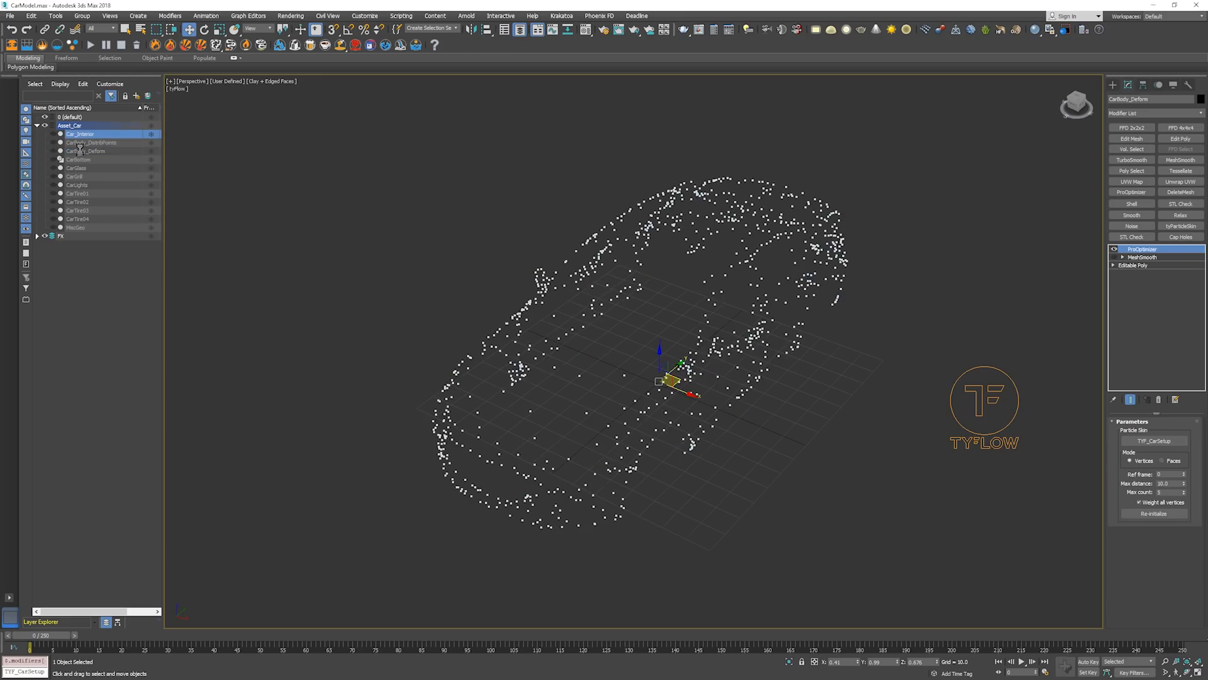
shift+click(78, 227)
click(54, 134)
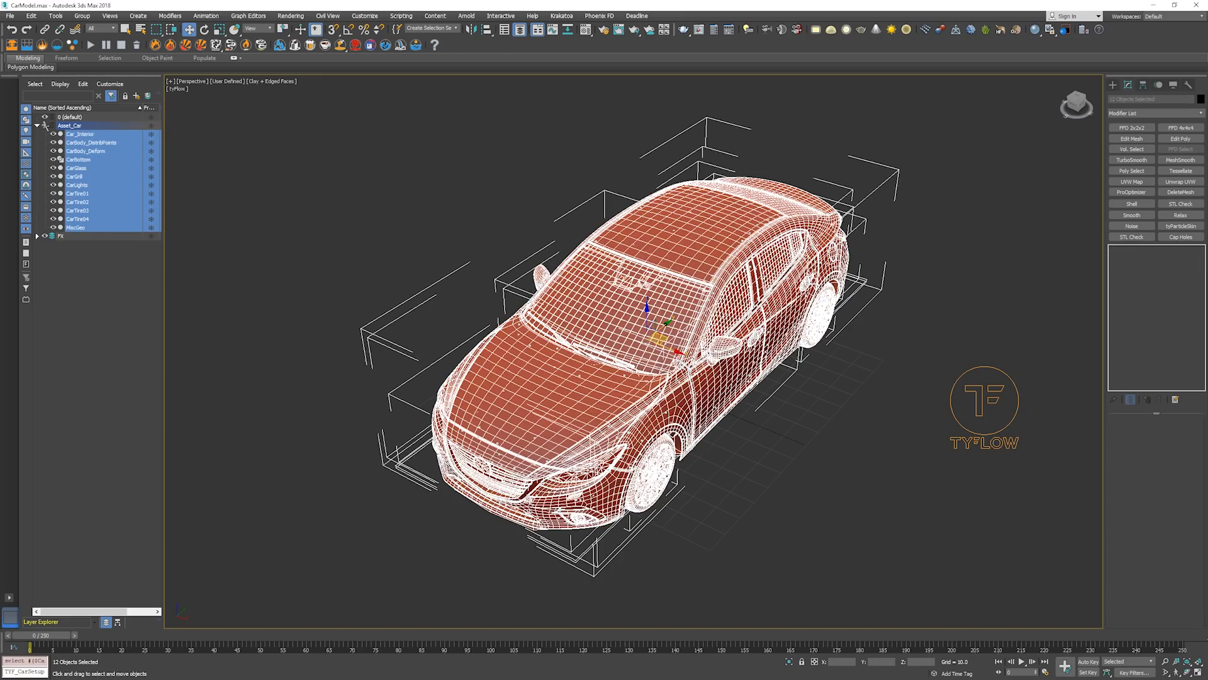
click(45, 125)
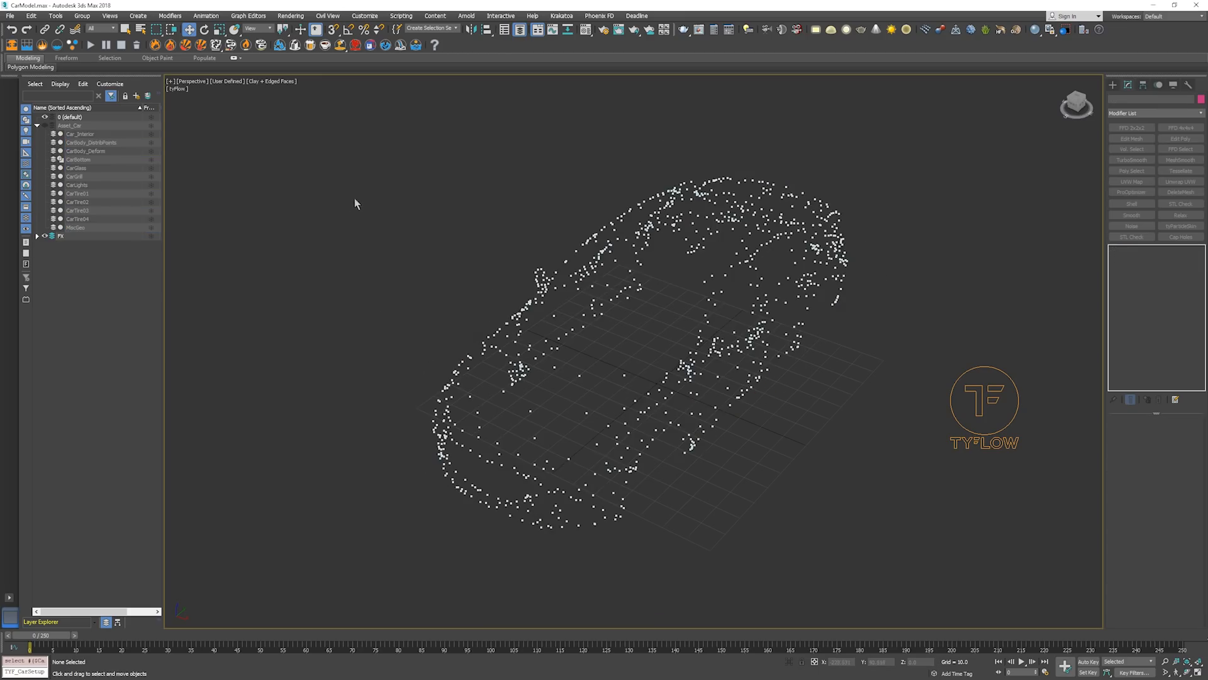
Expand the FX layer and examine the car body's particle points from several angles
click(37, 236)
click(77, 237)
alt+middle_drag(734, 306, 679, 291)
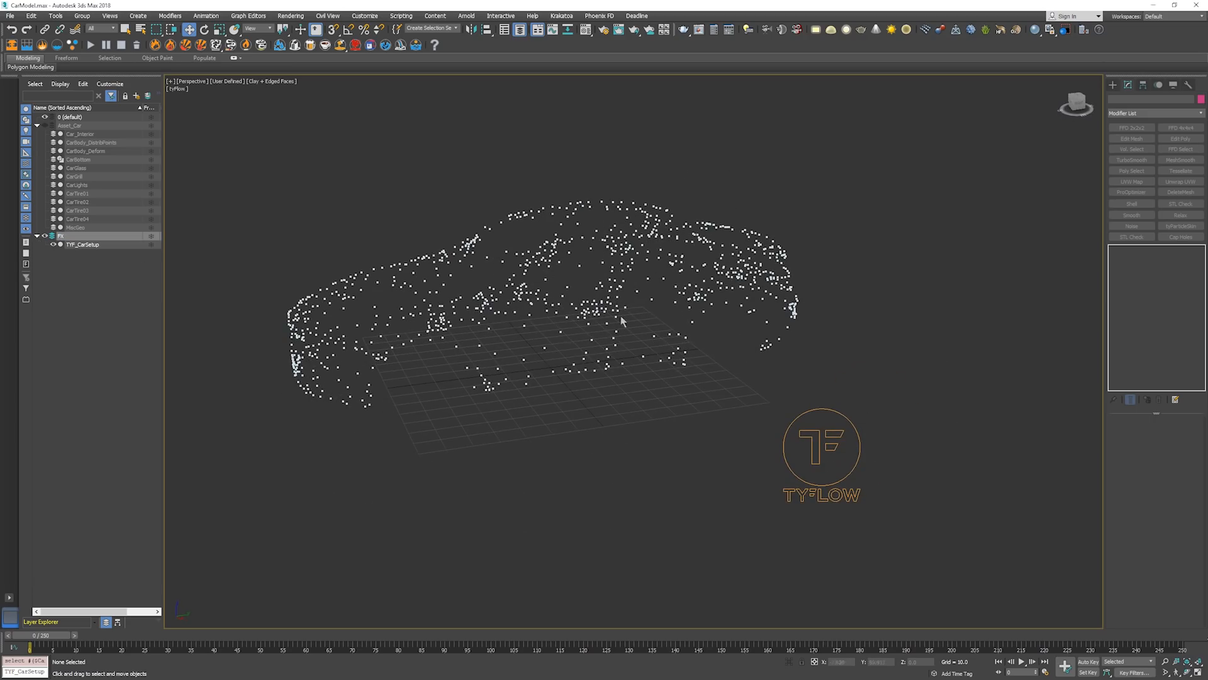
alt+middle_drag(634, 318, 791, 340)
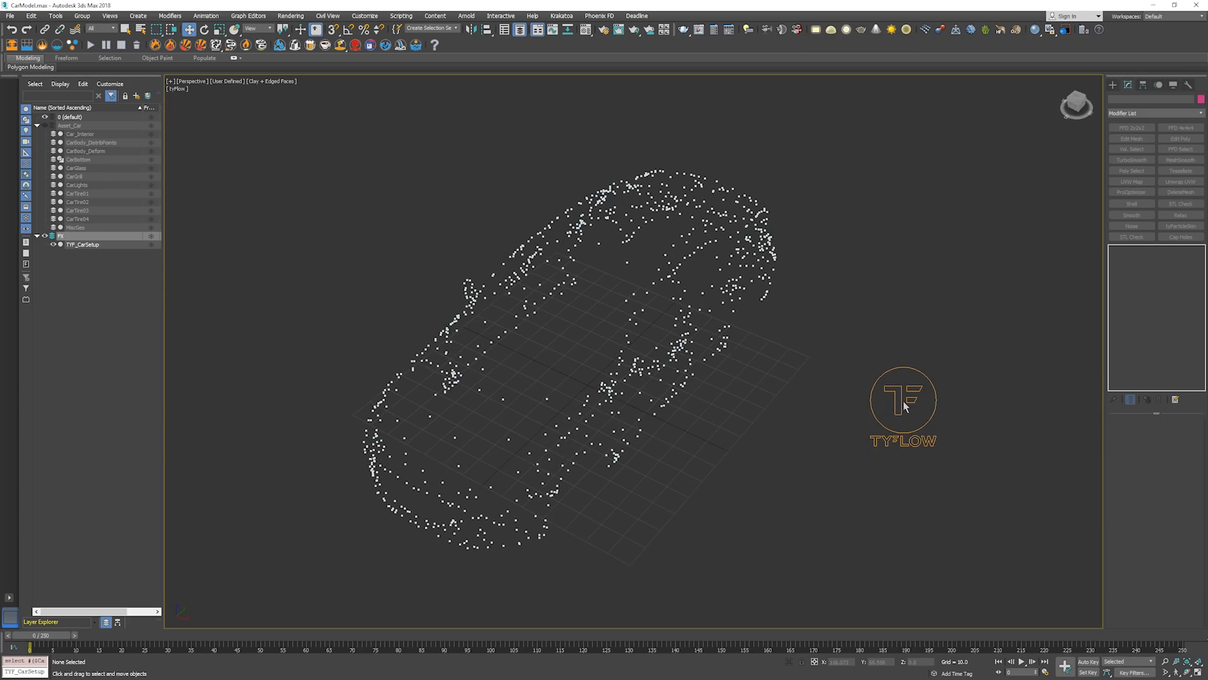
click(123, 151)
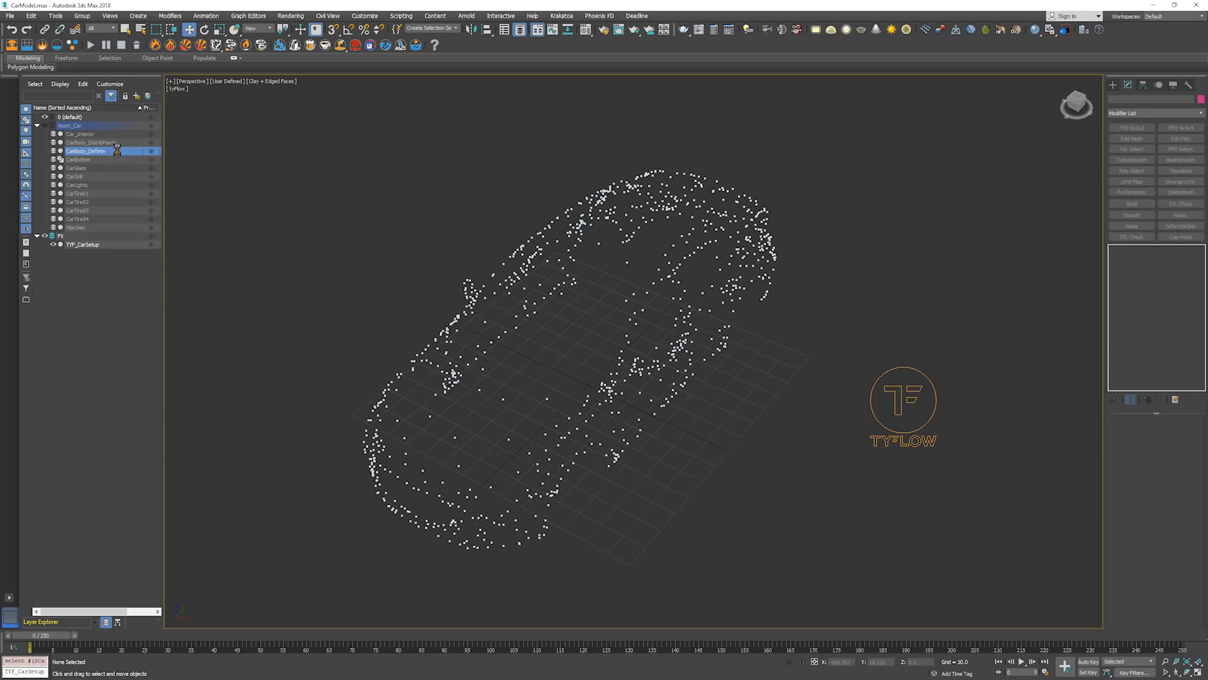
click(923, 328)
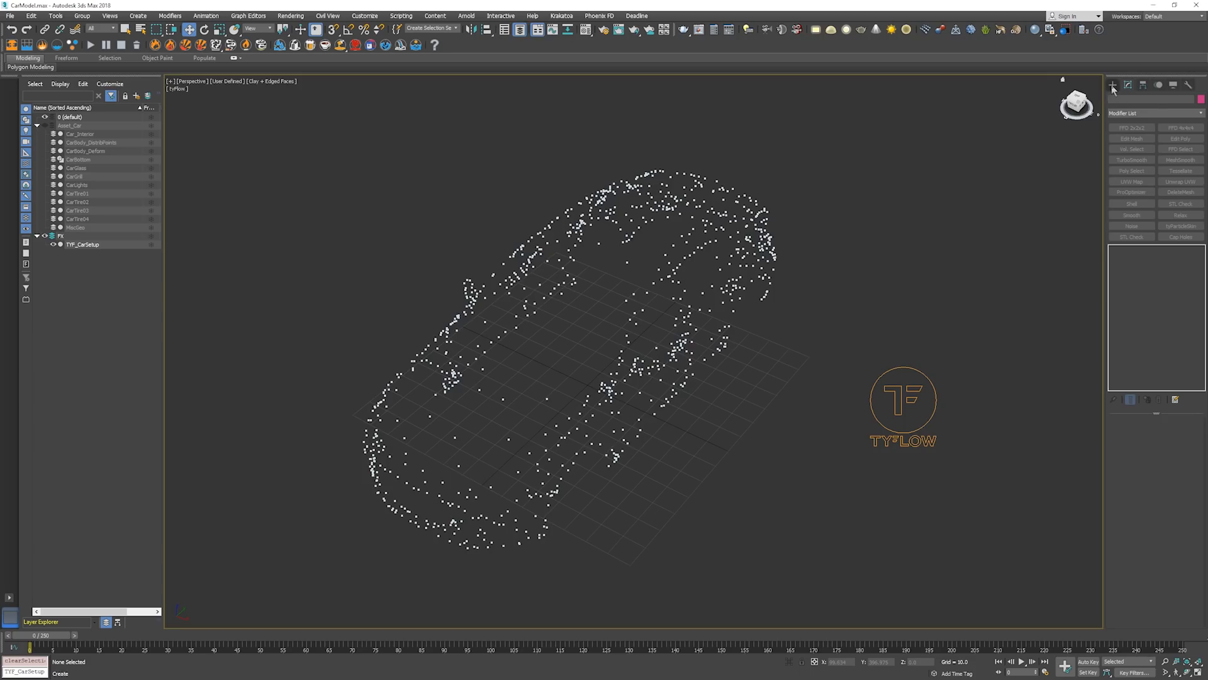
Create a second tyFlow object between the car particles and the existing tyFlow icon
click(1113, 85)
click(1172, 191)
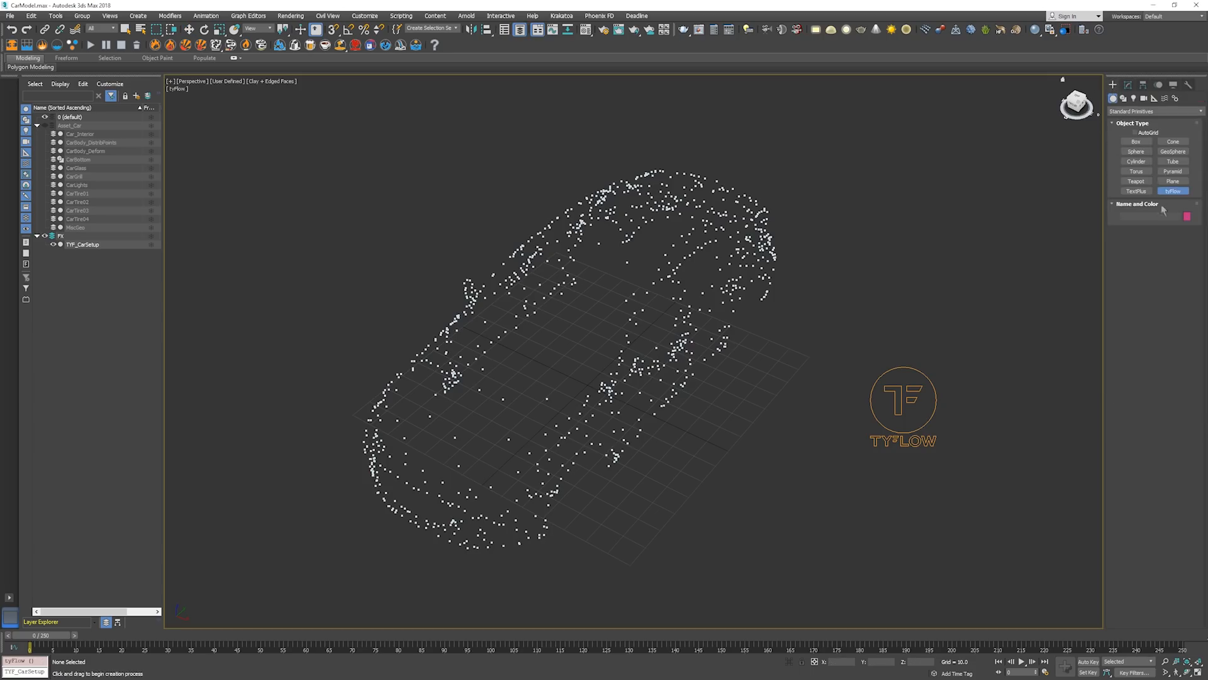
mouse_move(810, 402)
mouse_down()
mouse_move(858, 430)
mouse_move(872, 402)
mouse_move(1003, 418)
mouse_move(827, 407)
mouse_up()
key(w)
middle_drag(830, 406, 687, 376)
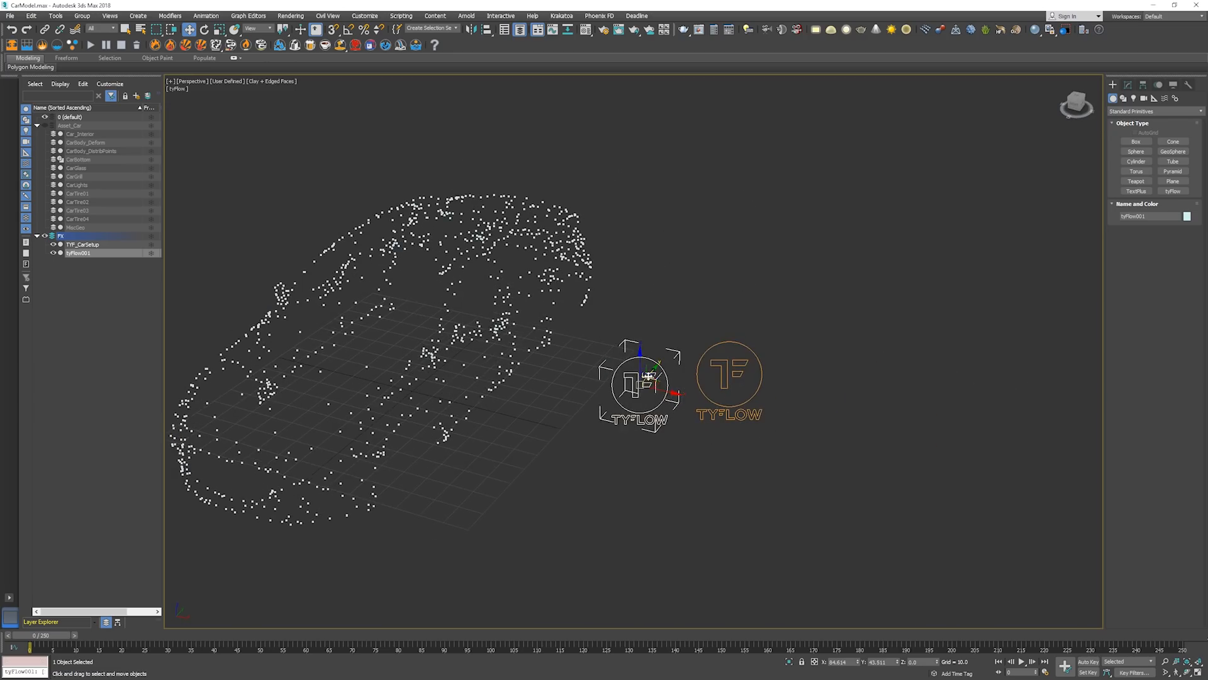
Rename the new tyFlow object TYF_CarDynamics and raise it along Z to about 71
double_click(1152, 216)
text(Ty)
text(s)
key(Return)
drag(638, 355, 639, 194)
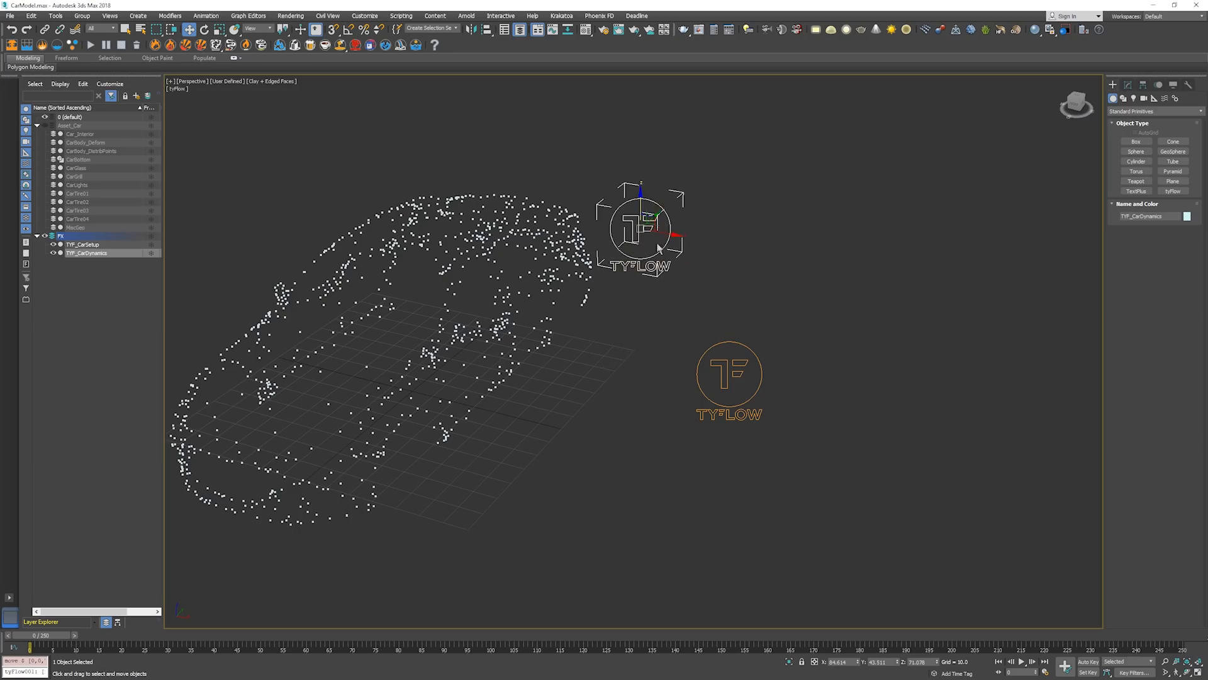
alt+middle_drag(662, 250, 712, 311)
Hide the TYF_CarSetup flow and select the TYF_CarDynamics object
click(730, 395)
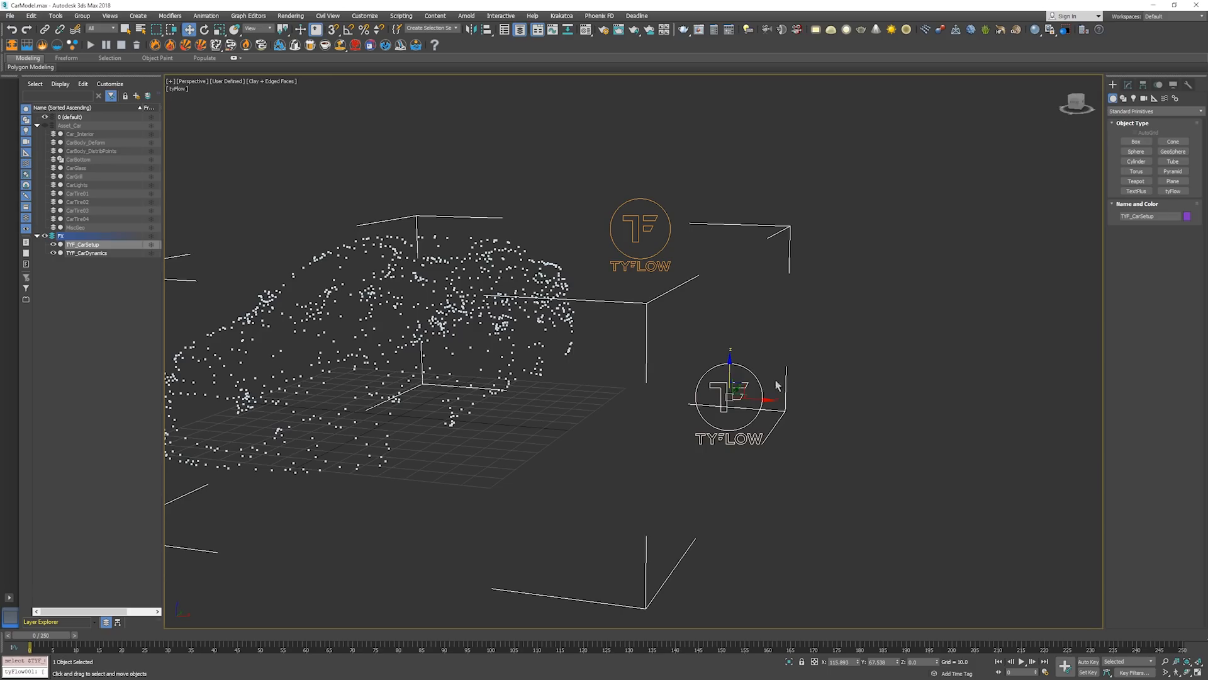
key(alt+h)
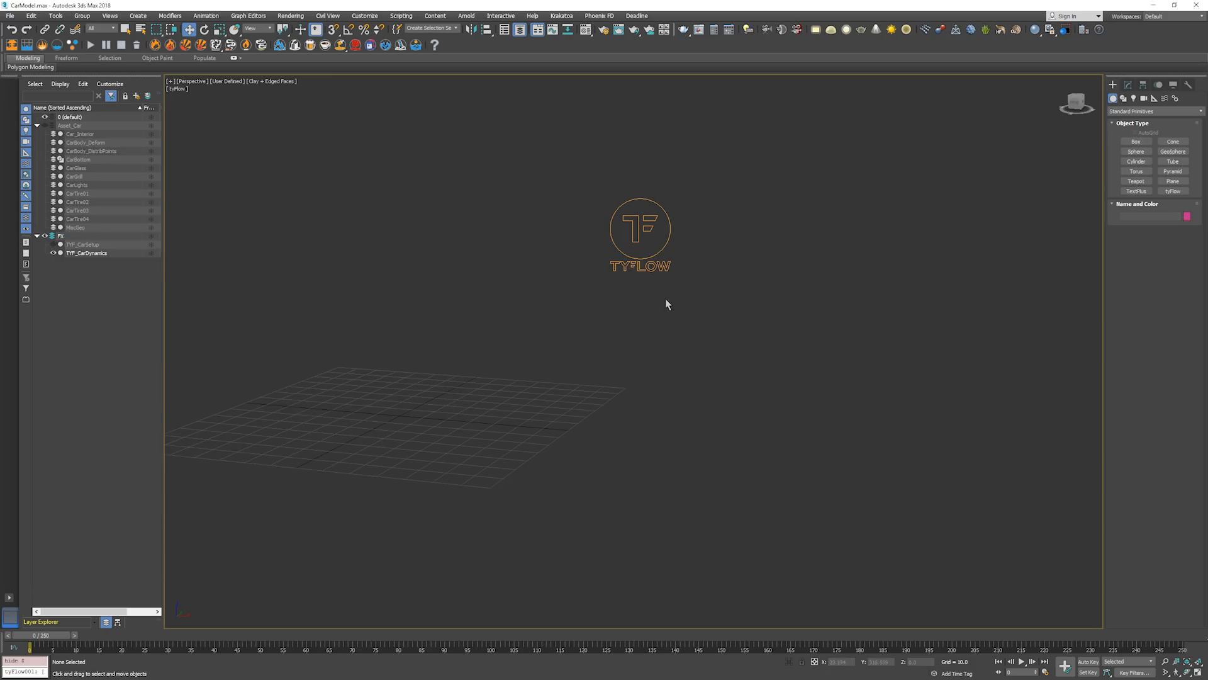
key(ctrl+z)
key(ctrl+y)
click(646, 263)
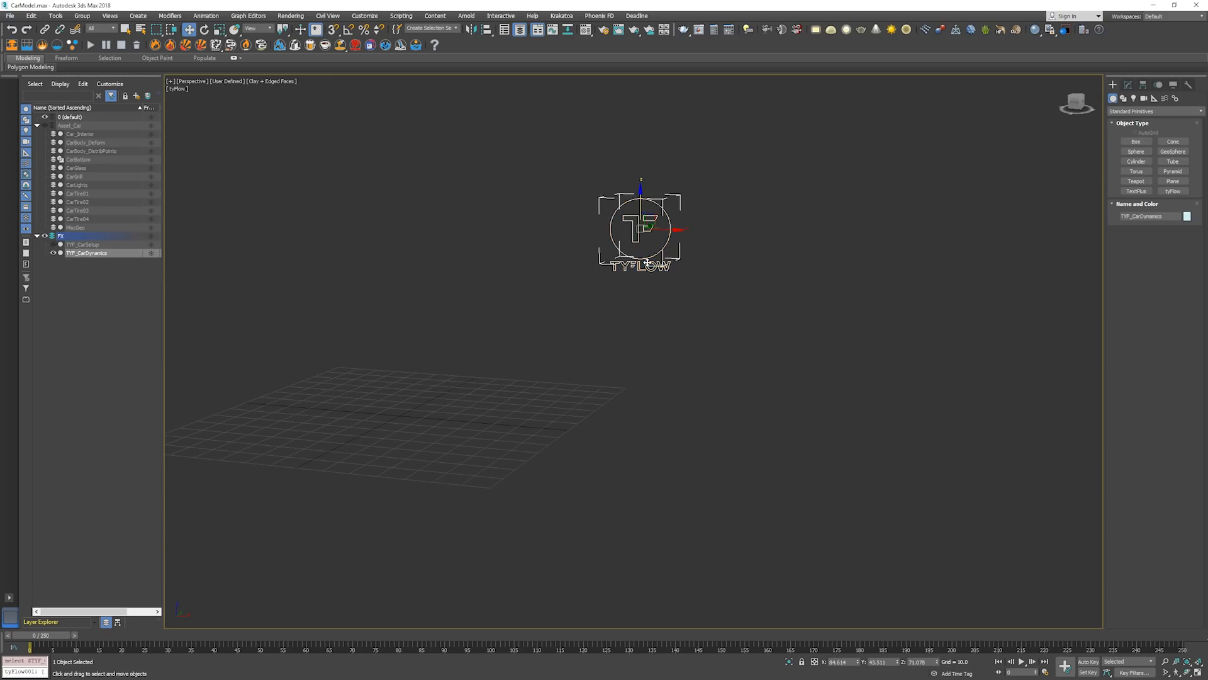
alt+middle_drag(672, 224, 630, 228)
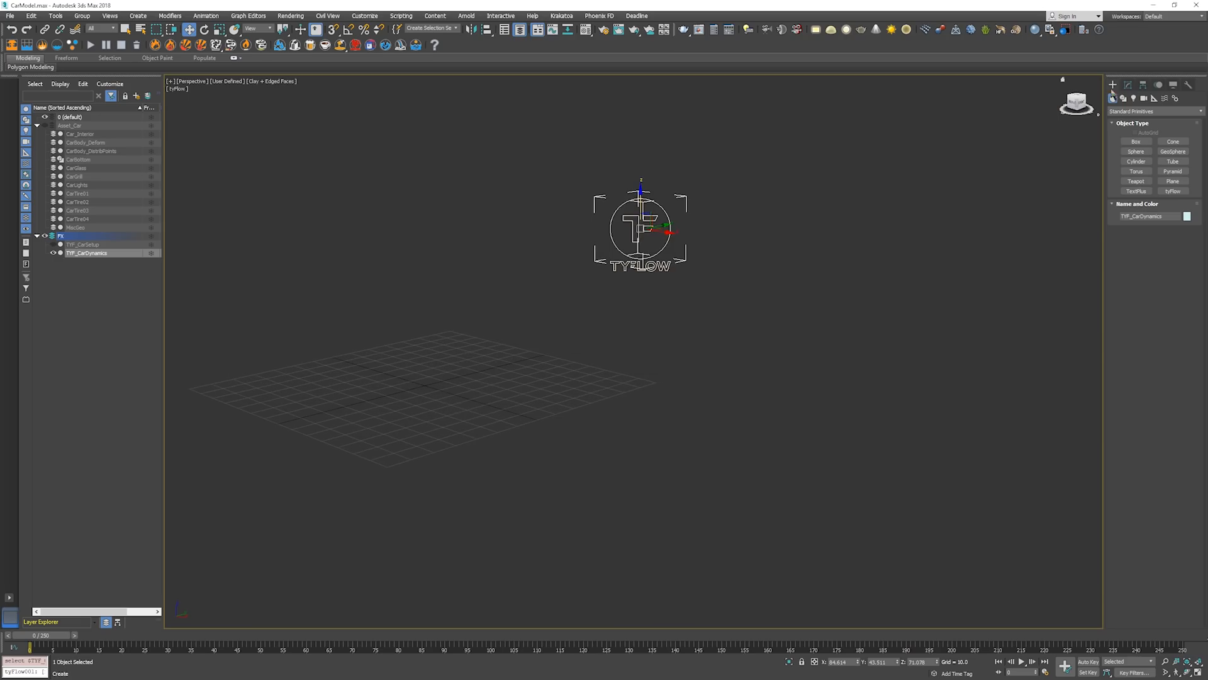
Open the TYF_CarDynamics flow editor, switch to the multi-viewport layout, and resize the editor into a tall window beside the viewports
click(1128, 86)
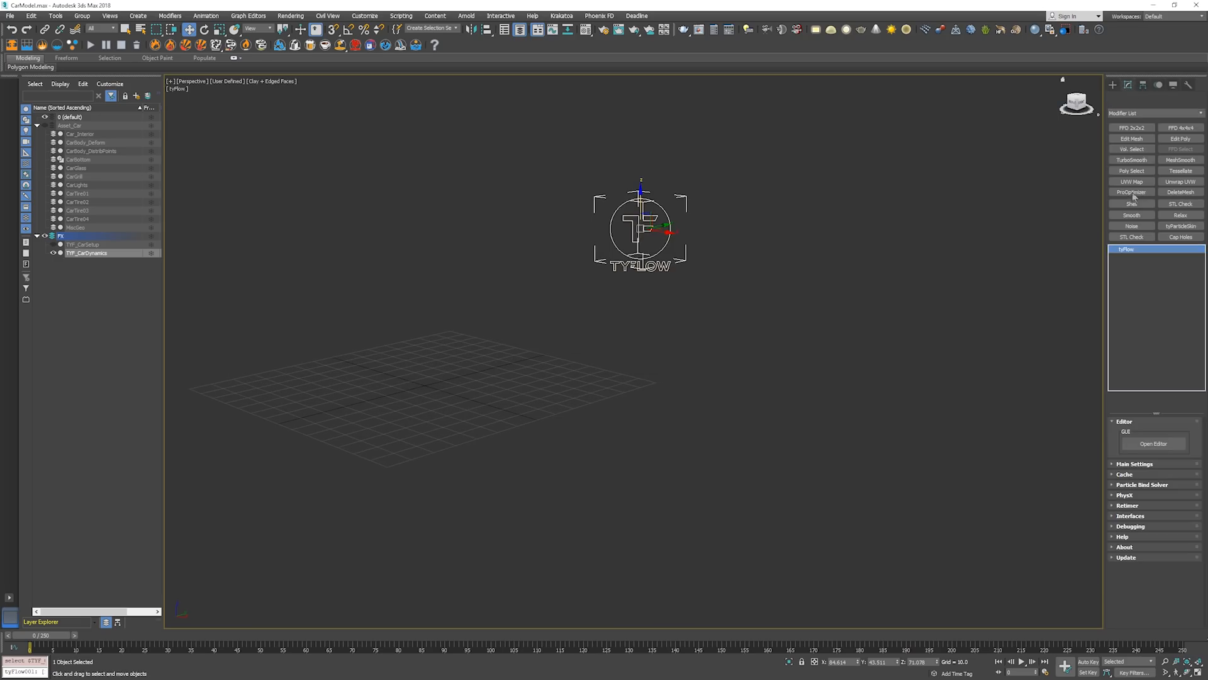
click(1163, 444)
drag(582, 153, 430, 88)
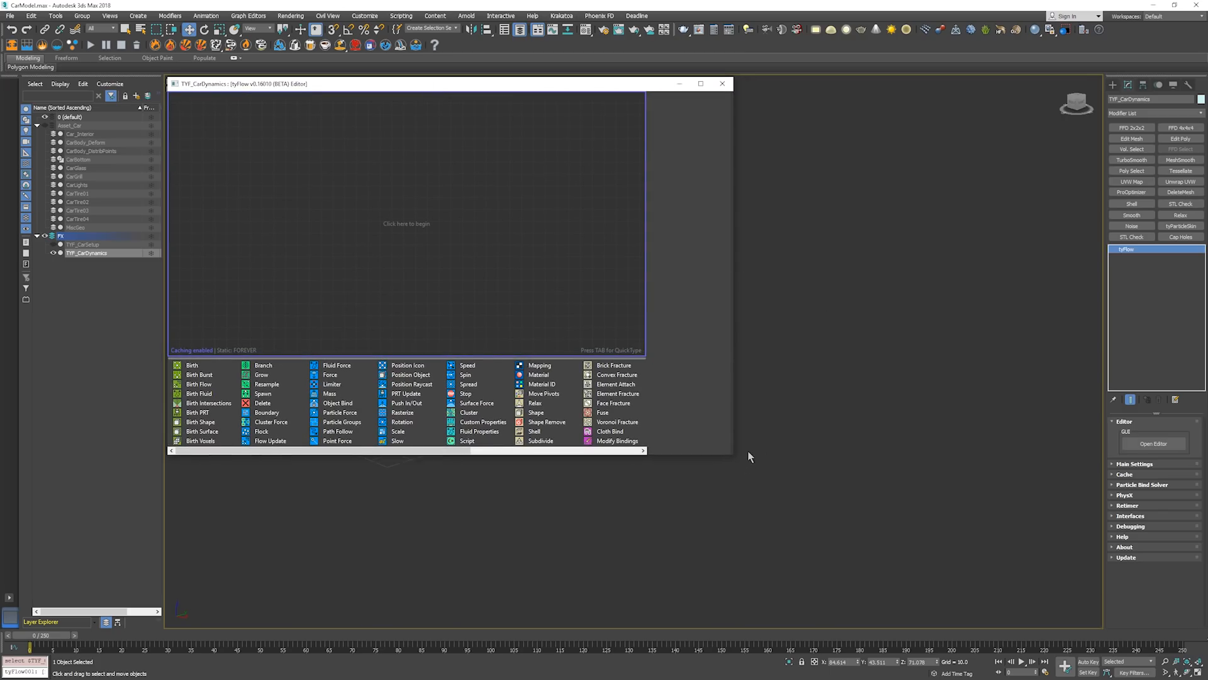
click(779, 409)
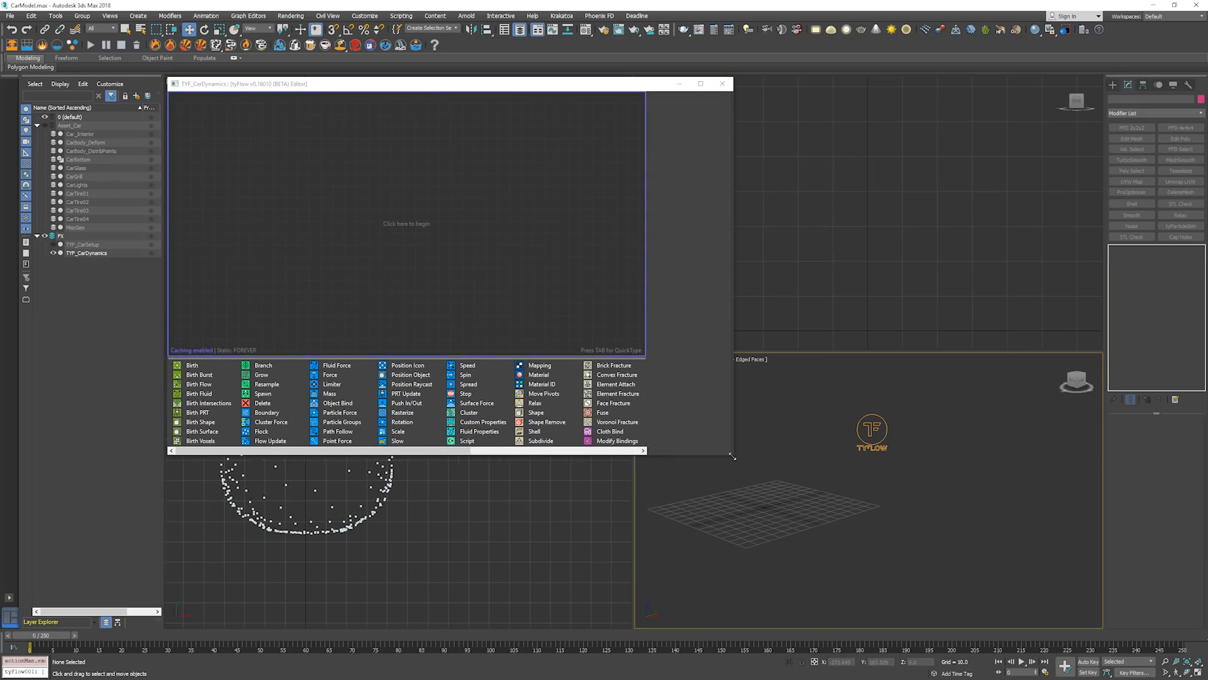
drag(732, 454, 639, 632)
Frame the tyFlow icon in the Front view, and show it together with the whole grid in the Perspective view
click(799, 256)
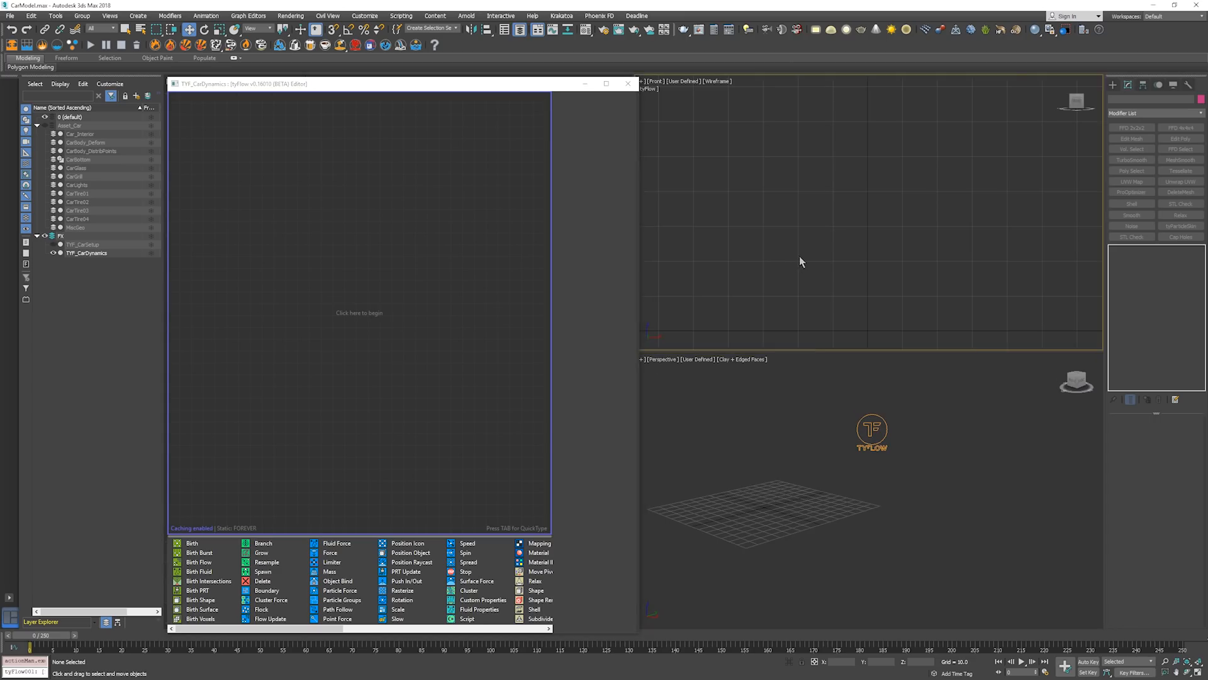
key(z)
click(848, 469)
click(707, 423)
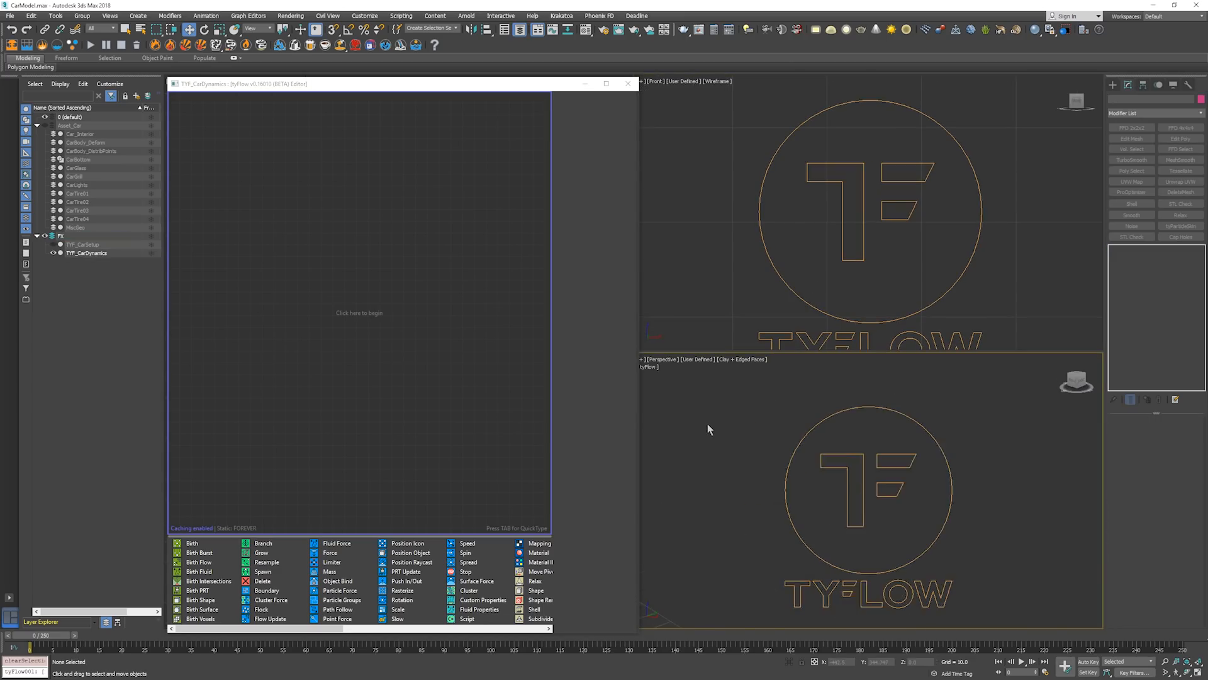
scroll(707, 423, down, 3)
click(253, 283)
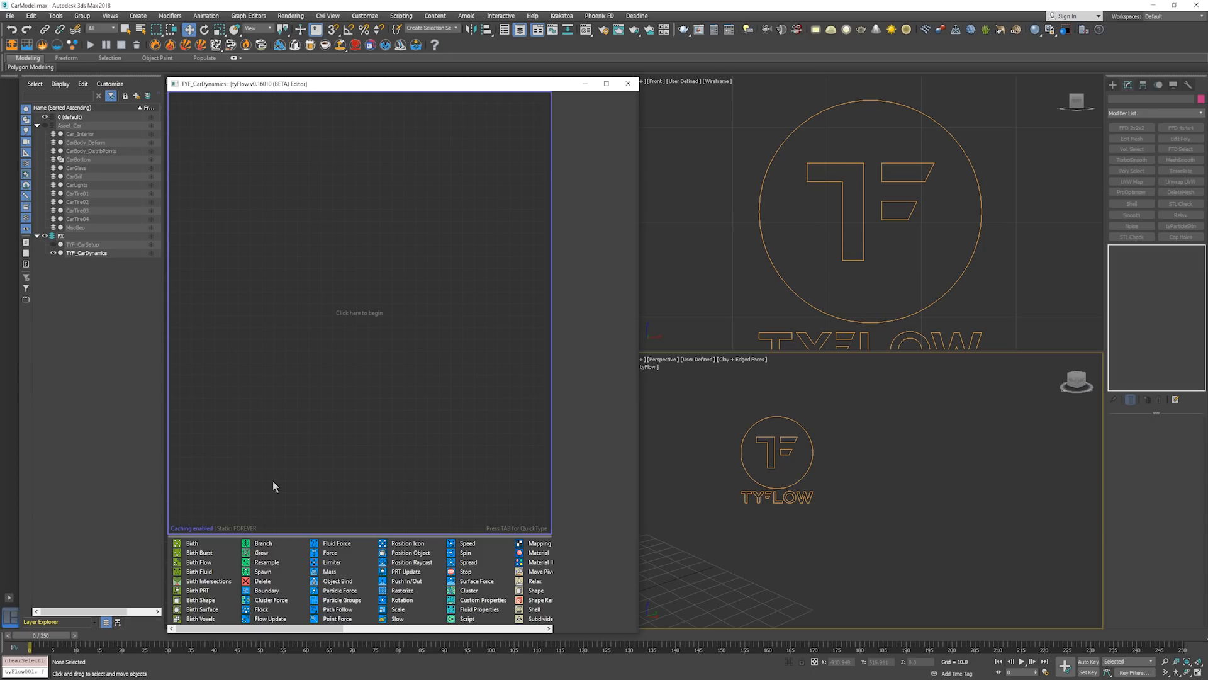
middle_drag(771, 498, 917, 480)
scroll(879, 490, down, 2)
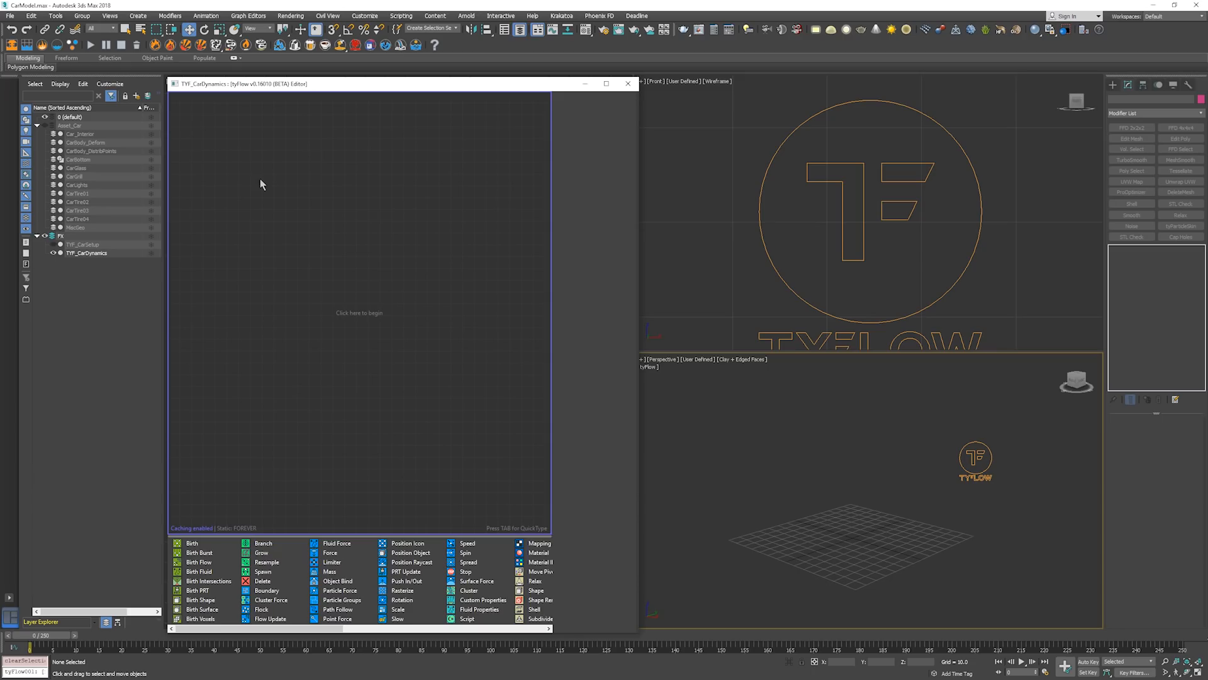
Create a new event in the flow with a Birth operator and a Position Icon operator
key(Tab)
text(birth)
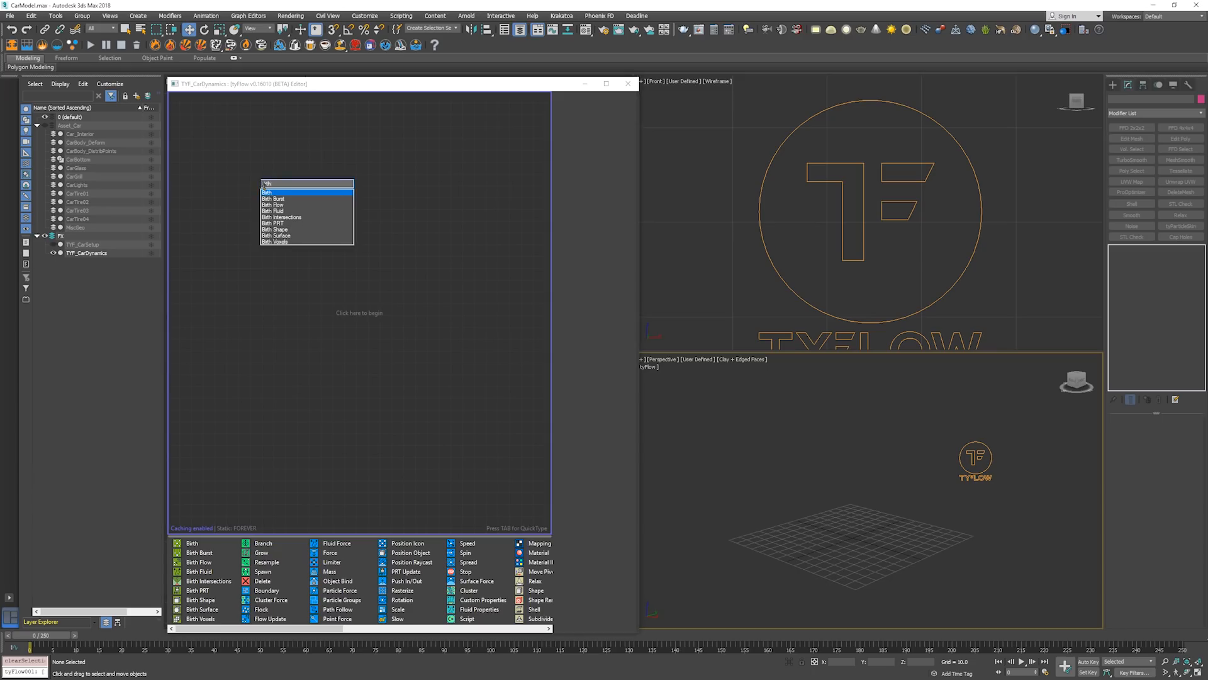
key(Return)
key(Tab)
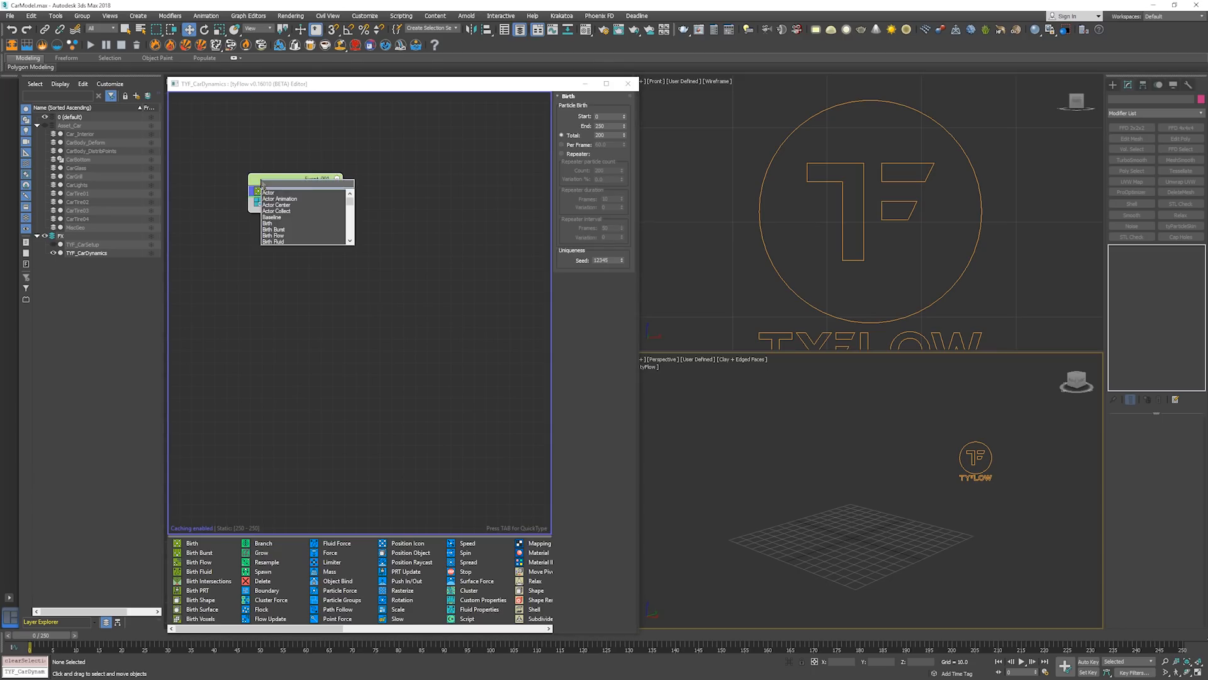
text(pos)
key(Return)
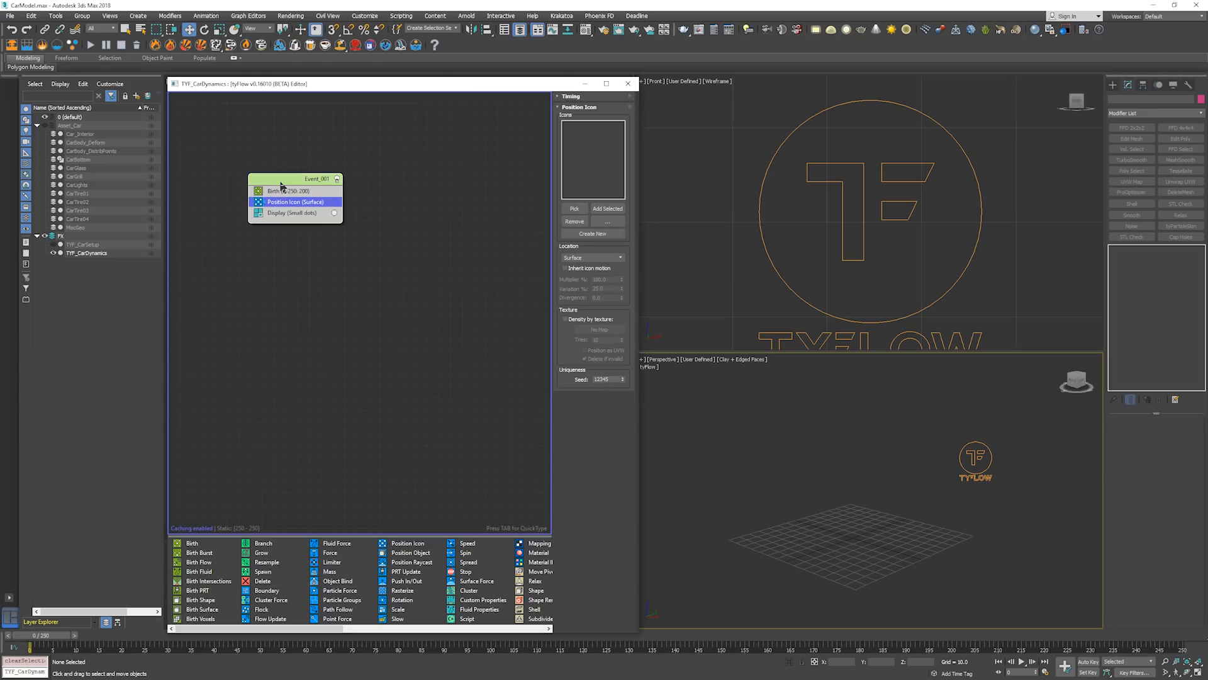
Add an Actor operator to the event, placed between Position Icon and Display
key(Tab)
text(act)
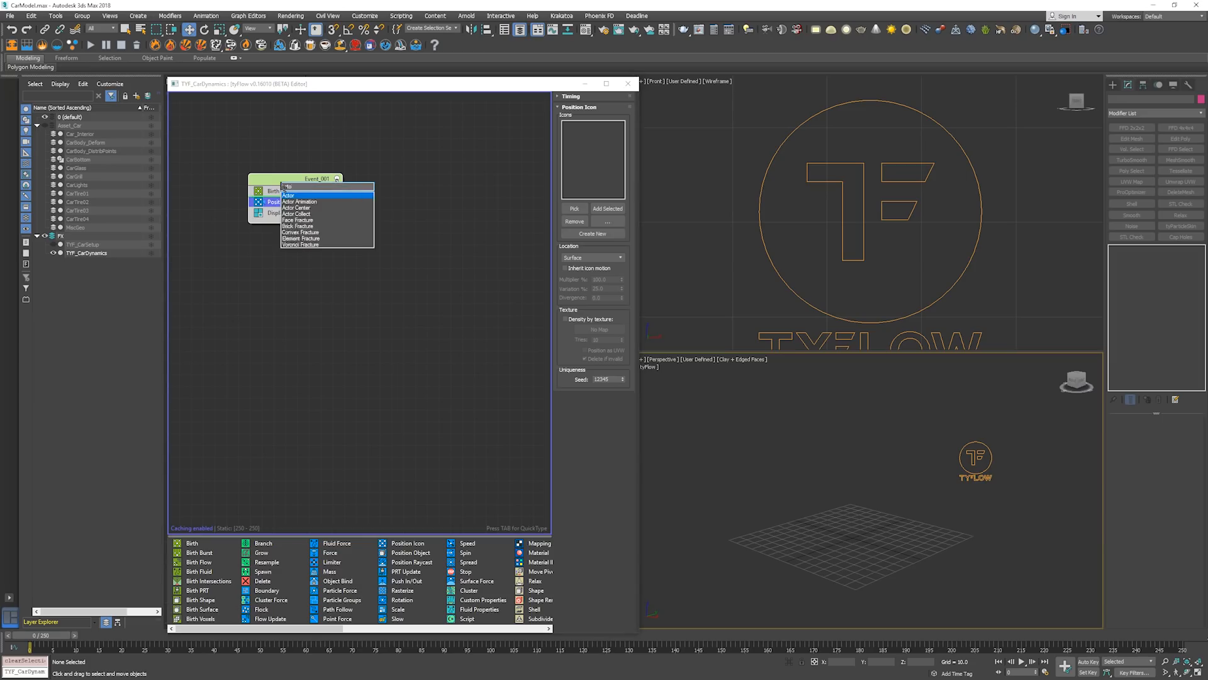
key(Return)
drag(287, 203, 317, 222)
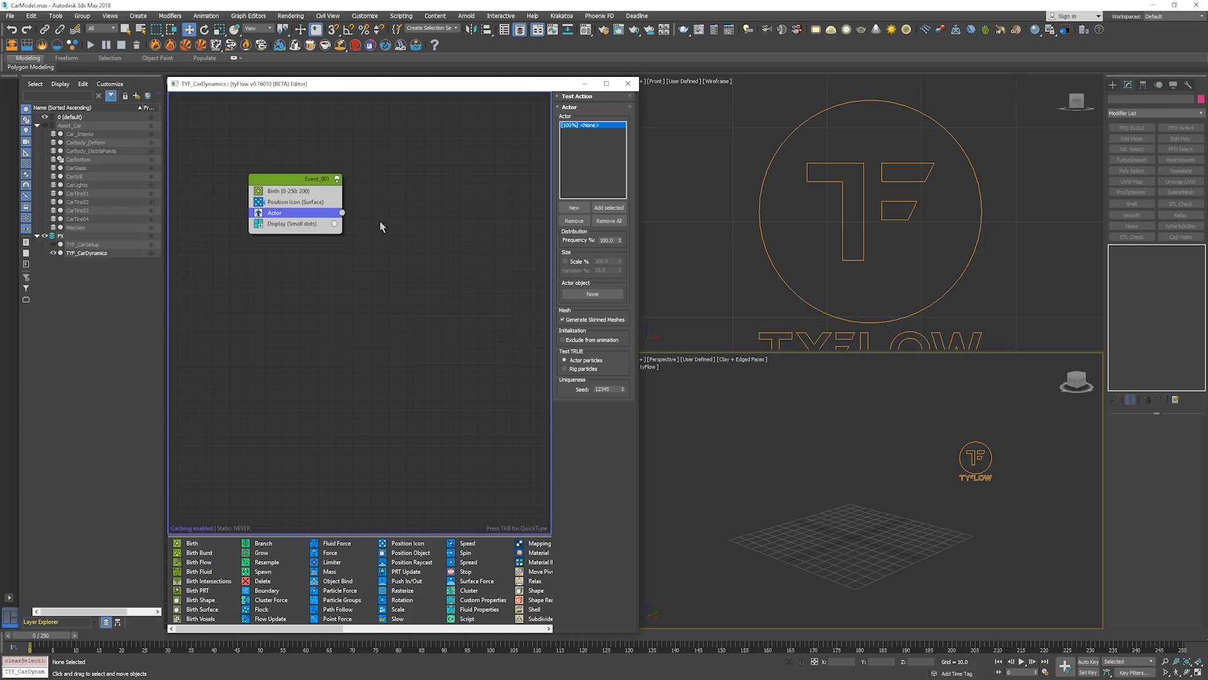
Create a tyActor helper from the tyFlow helper category beside the grid in the Perspective view
click(1112, 86)
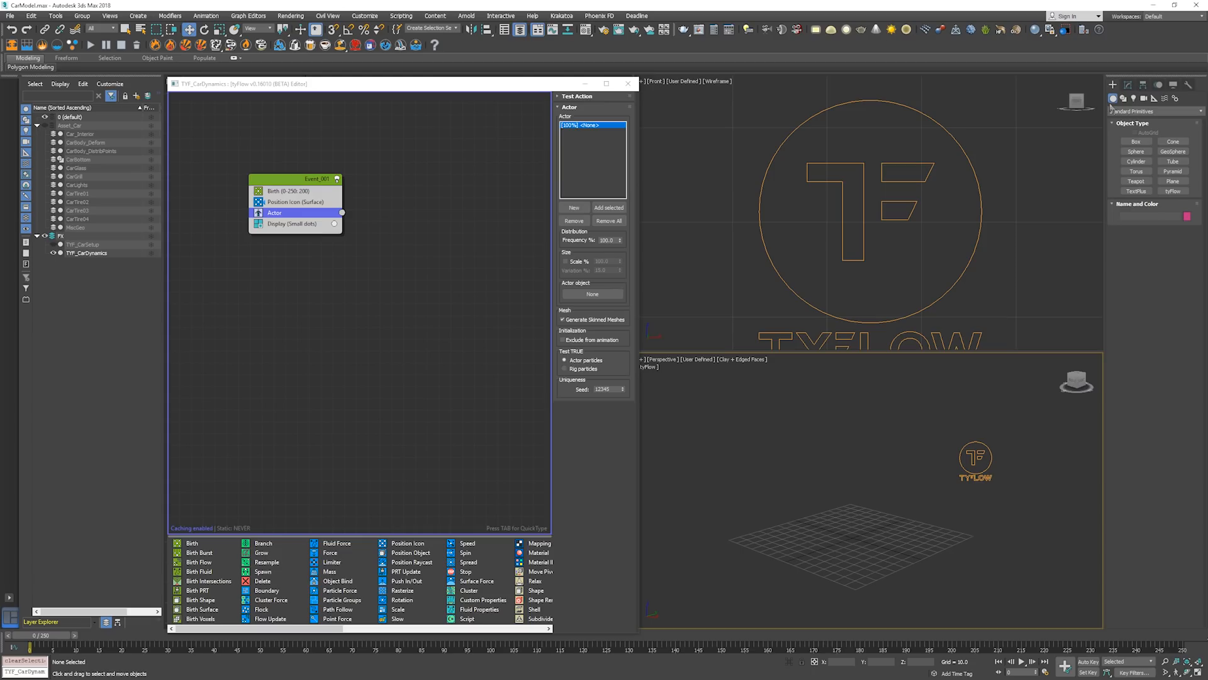
click(1154, 99)
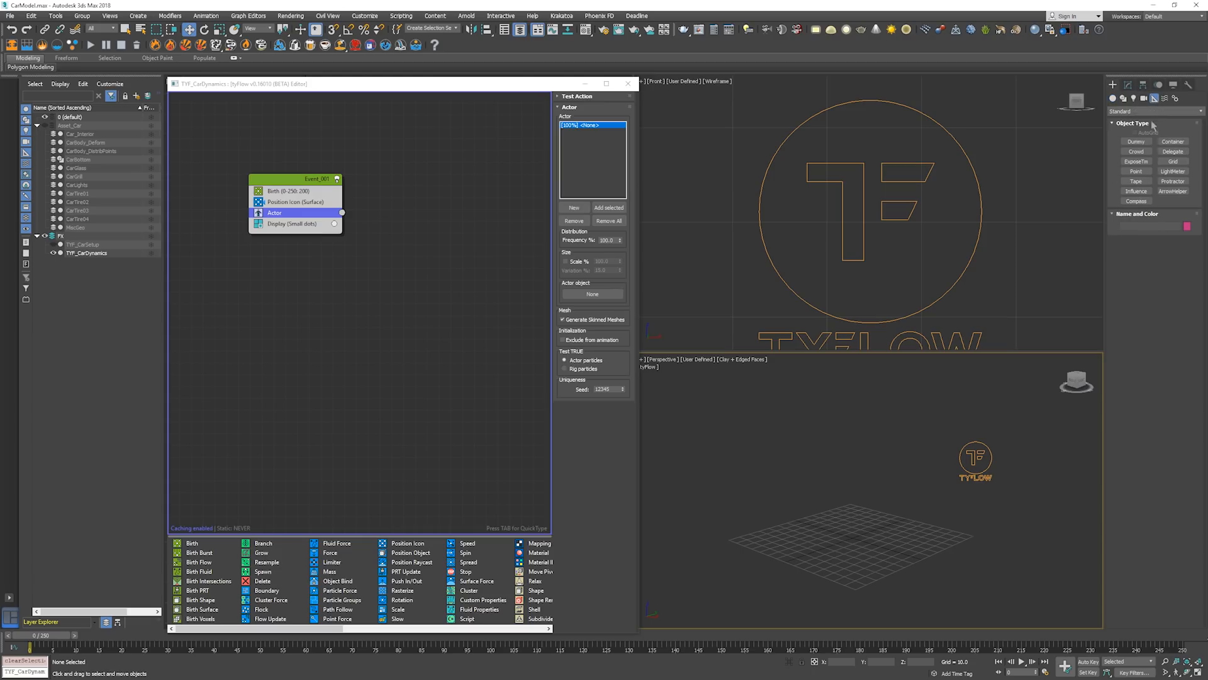
click(1155, 112)
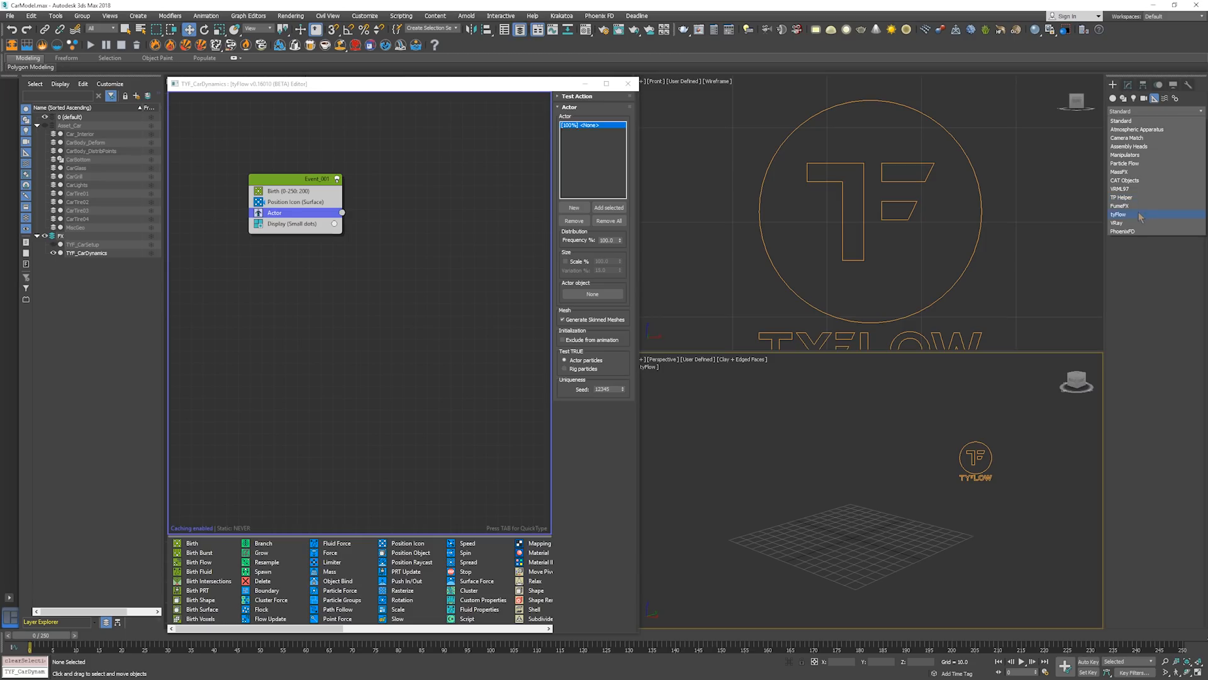
click(1140, 214)
click(1135, 161)
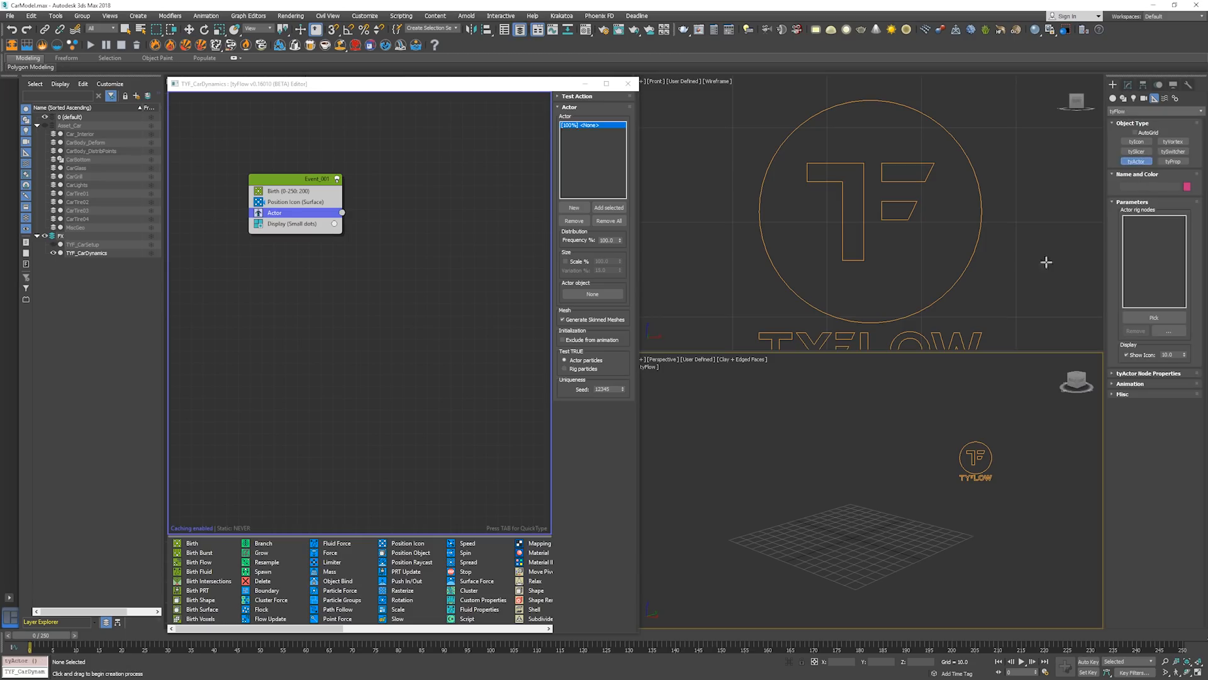
click(776, 528)
right_click(900, 469)
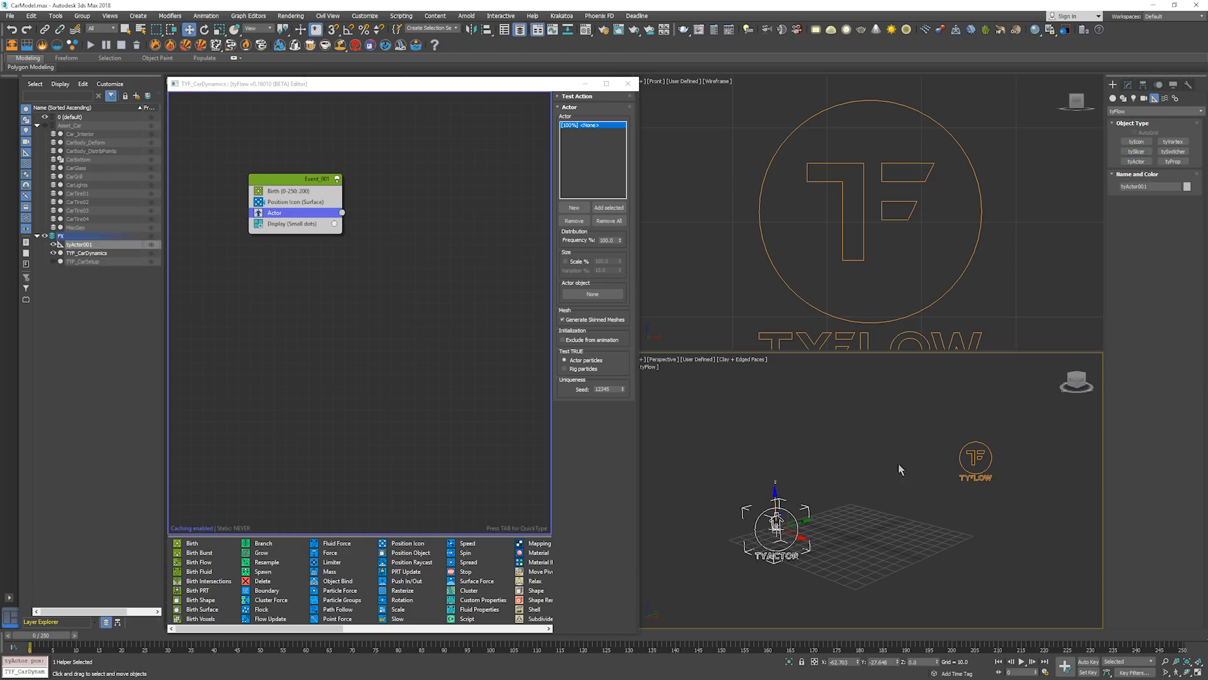
Add CarBody_Deform as a rig node of the new tyActor helper
click(1127, 85)
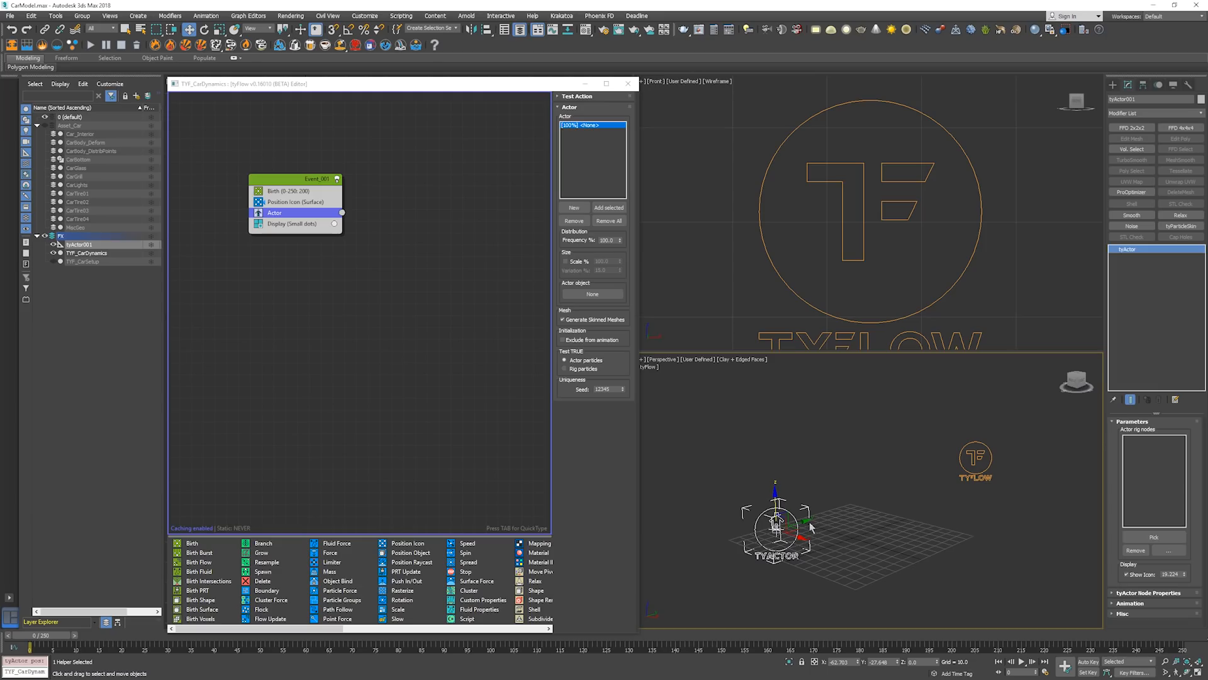
click(1149, 539)
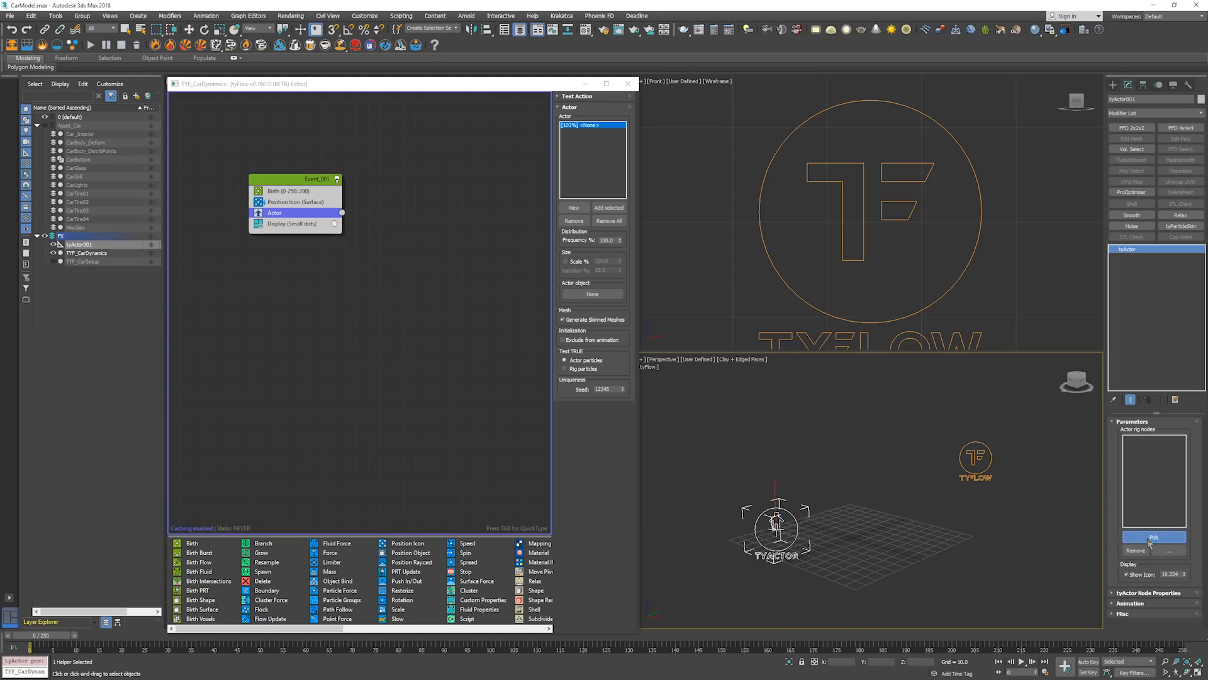
click(104, 143)
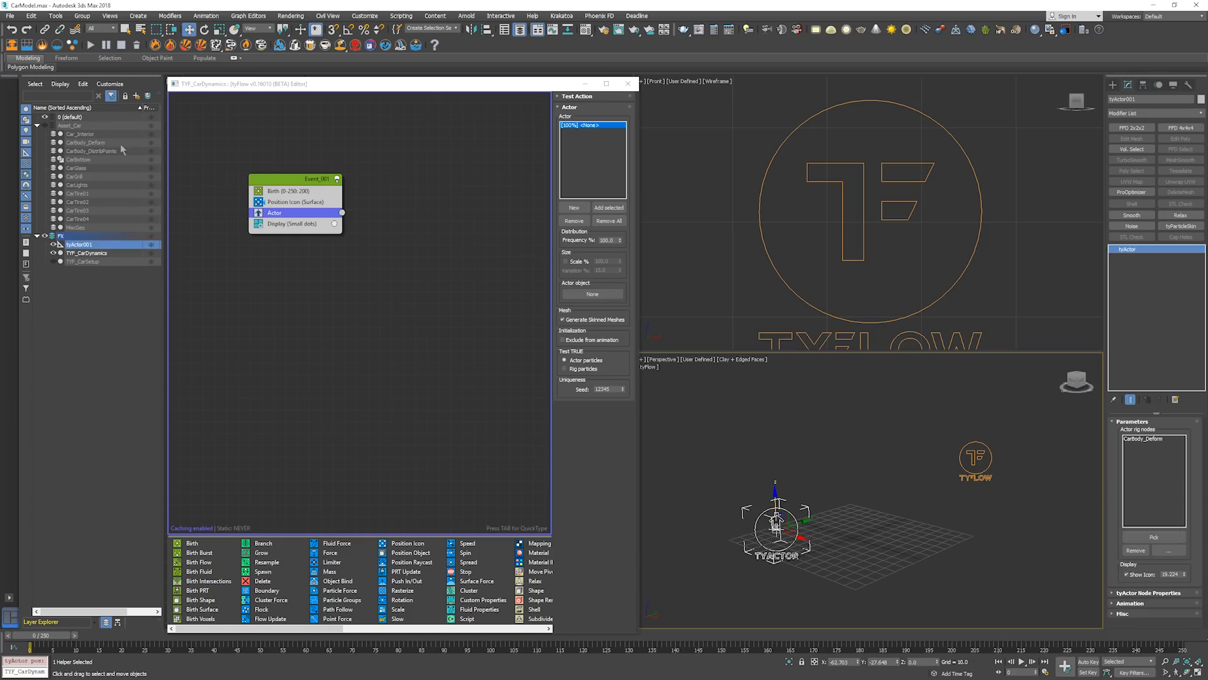
middle_drag(848, 519, 853, 519)
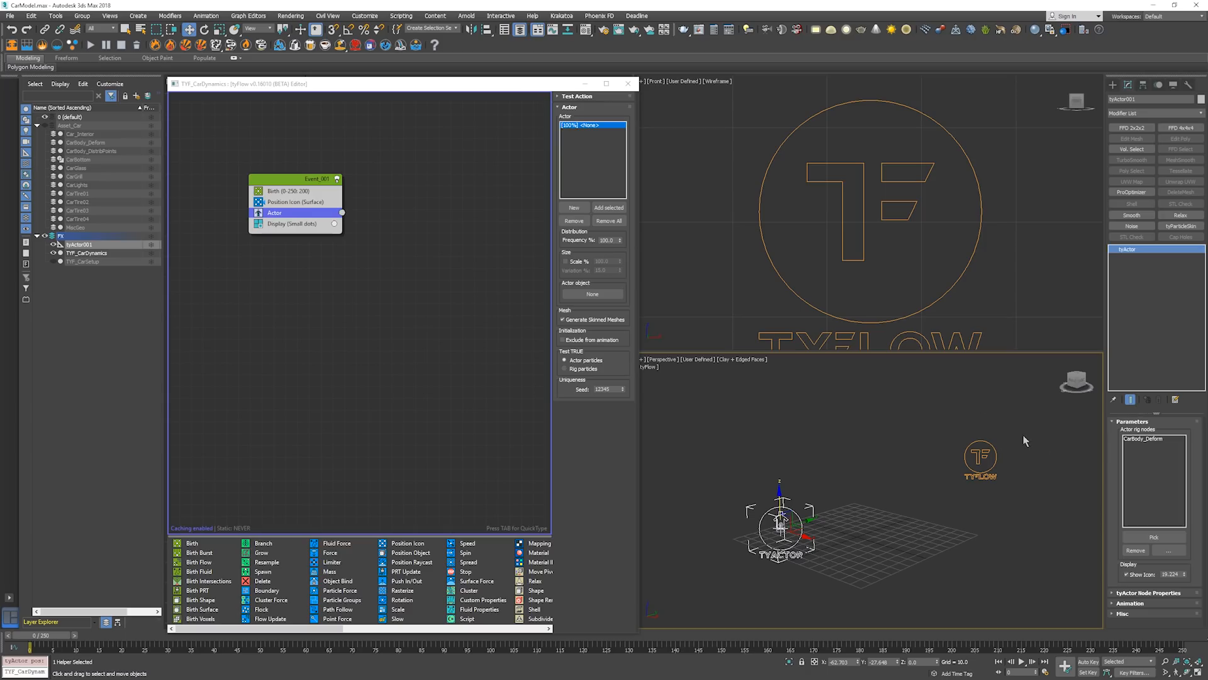
middle_drag(881, 446, 887, 446)
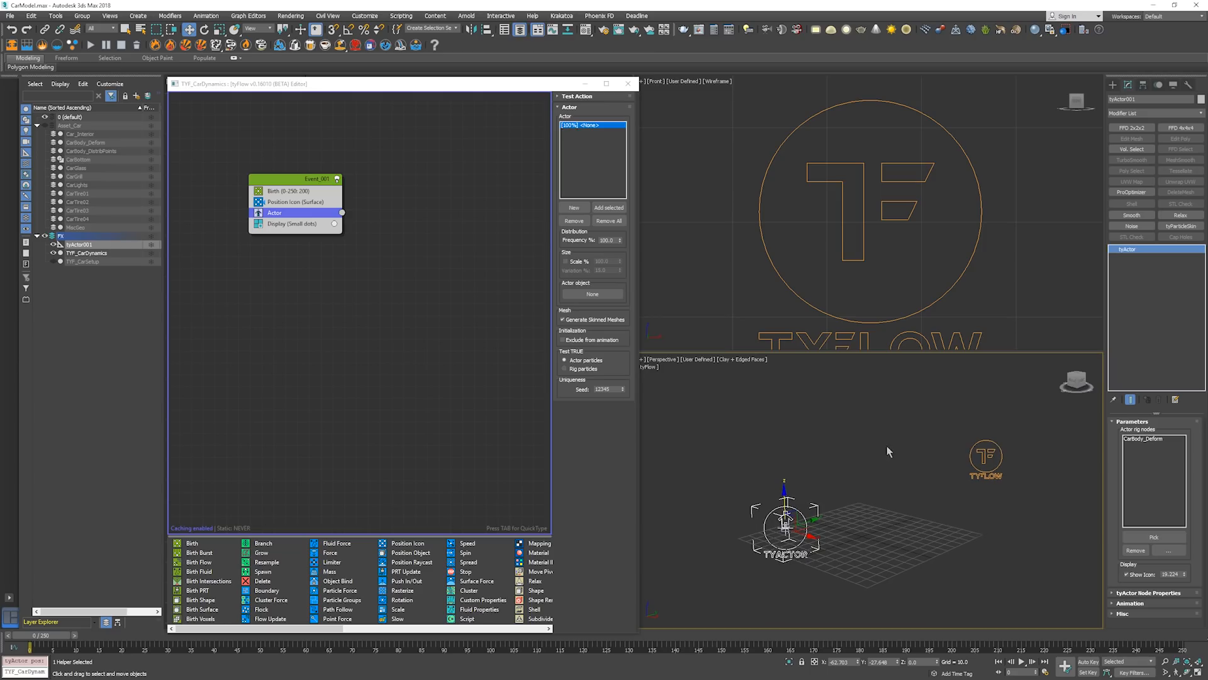
Set the Birth operator to end at frame 0 with a total of 1 particle
click(293, 183)
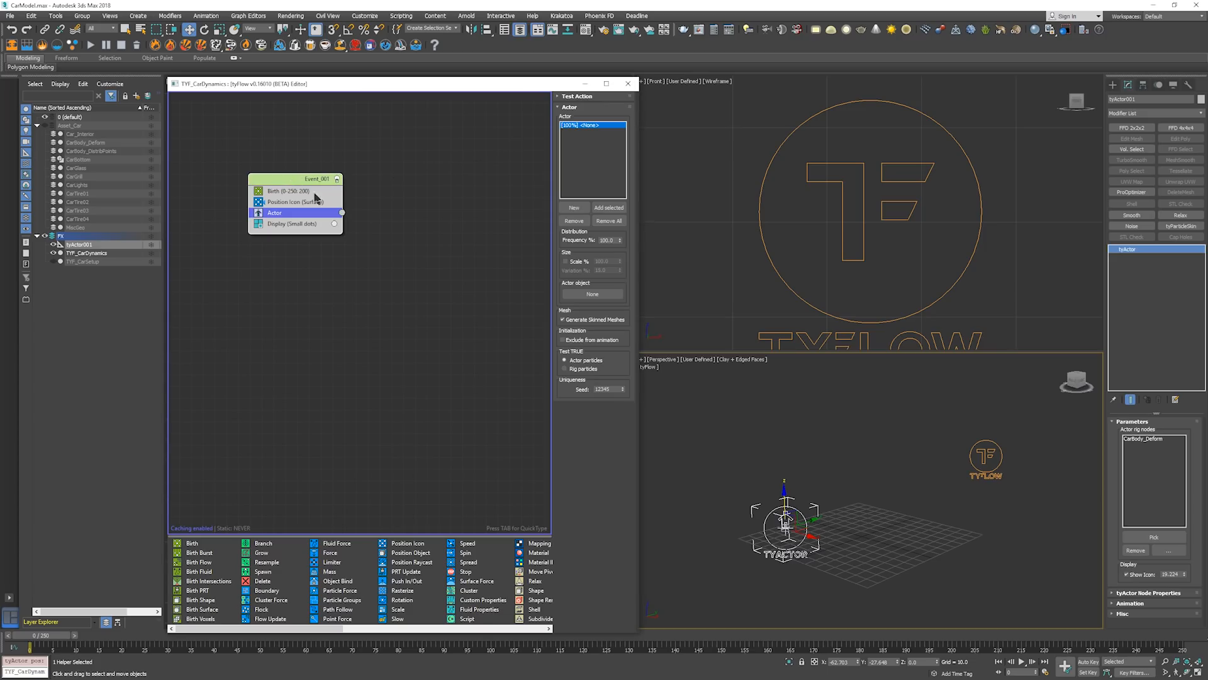
click(315, 193)
right_click(623, 126)
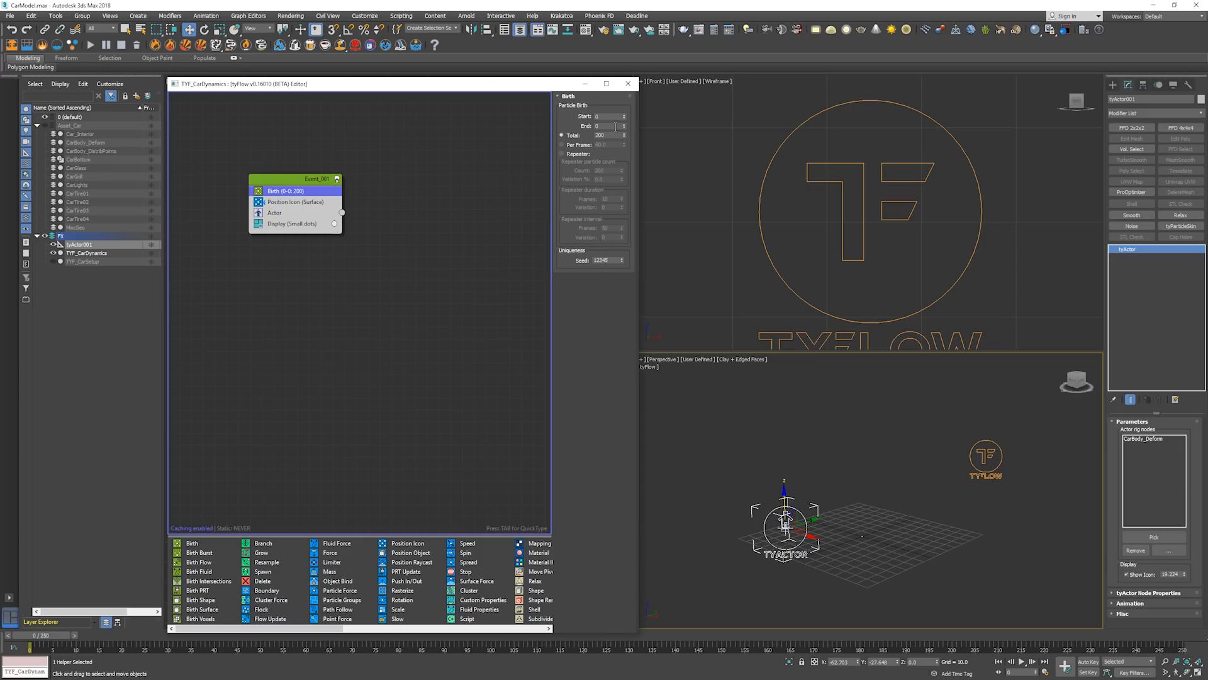
double_click(607, 136)
text(1)
click(871, 546)
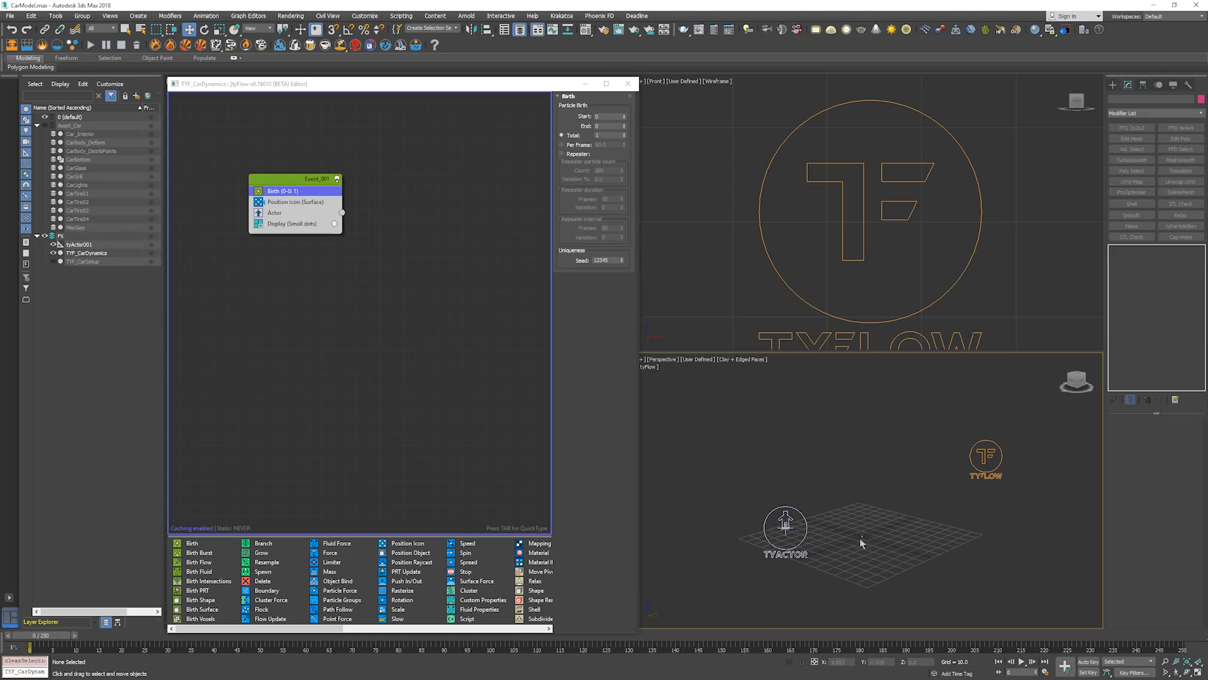
Assign tyActor001 as the actor object of the Actor operator
click(297, 210)
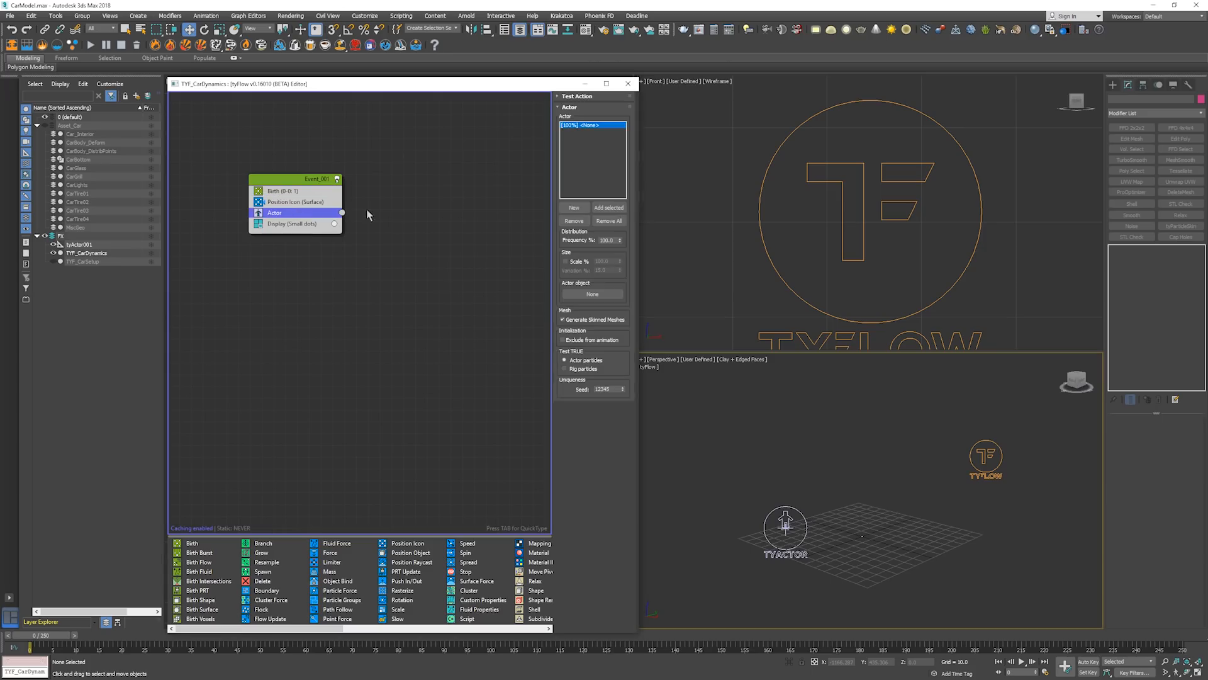
click(585, 294)
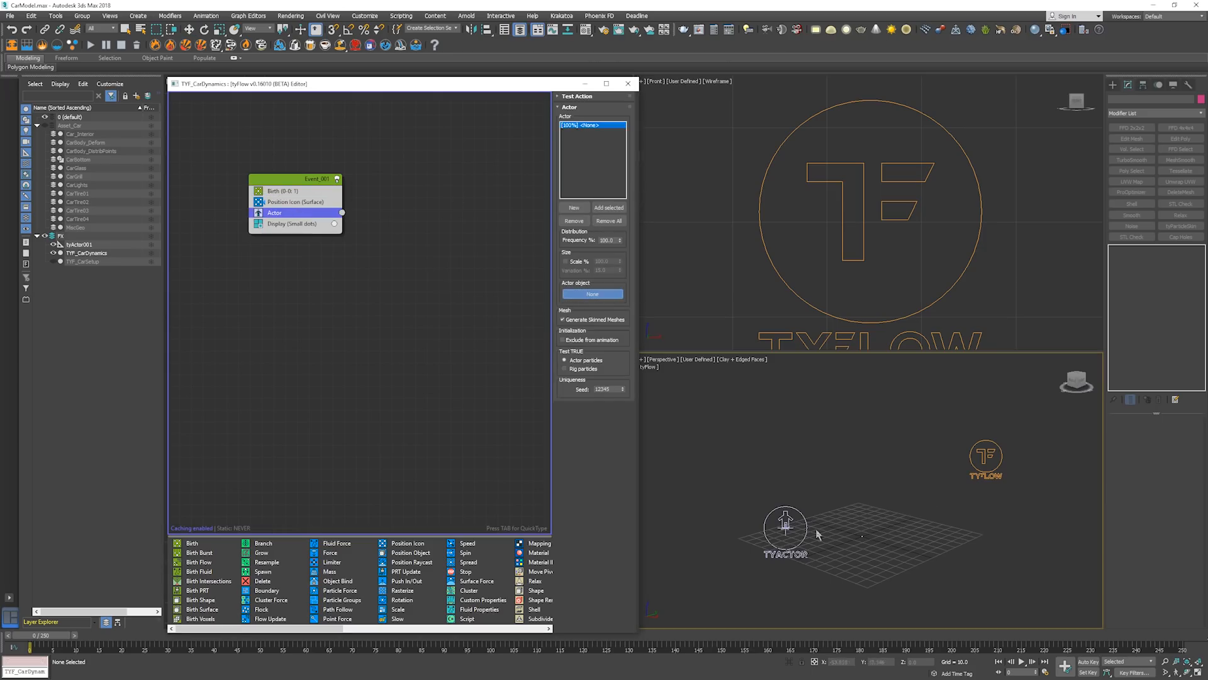
click(785, 523)
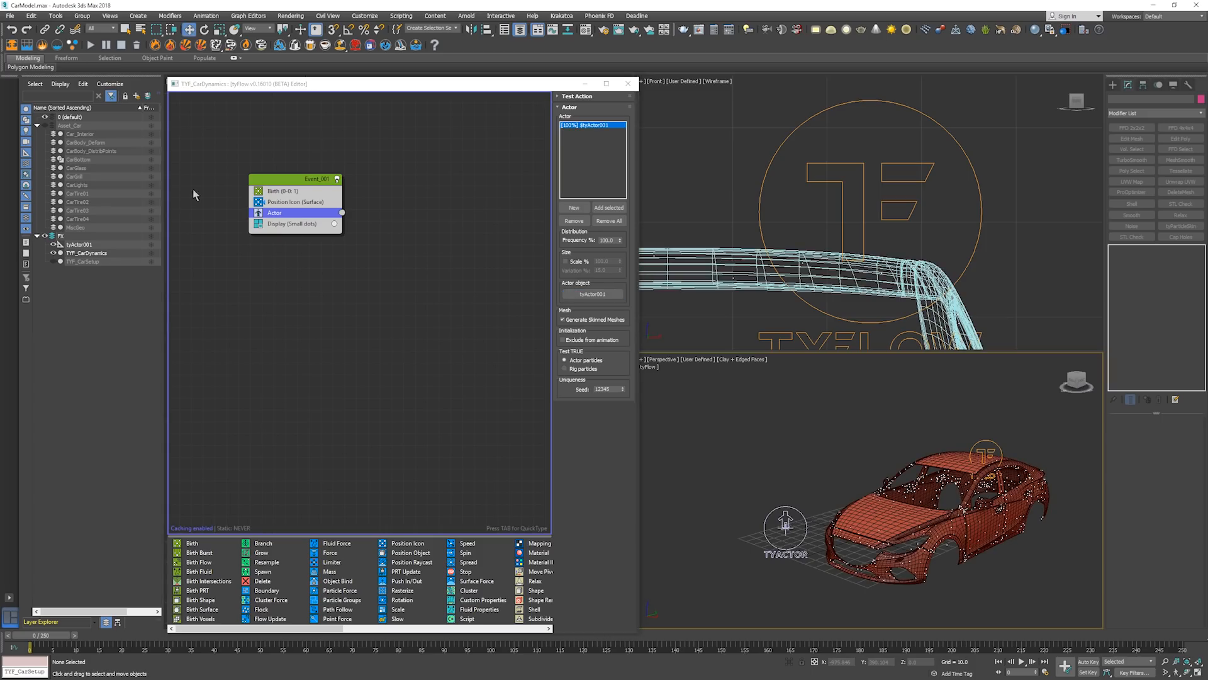
Align tyActor001 to CarBody_Deform pivot point to pivot point in X, Y and Z position, and clear the selection
click(784, 523)
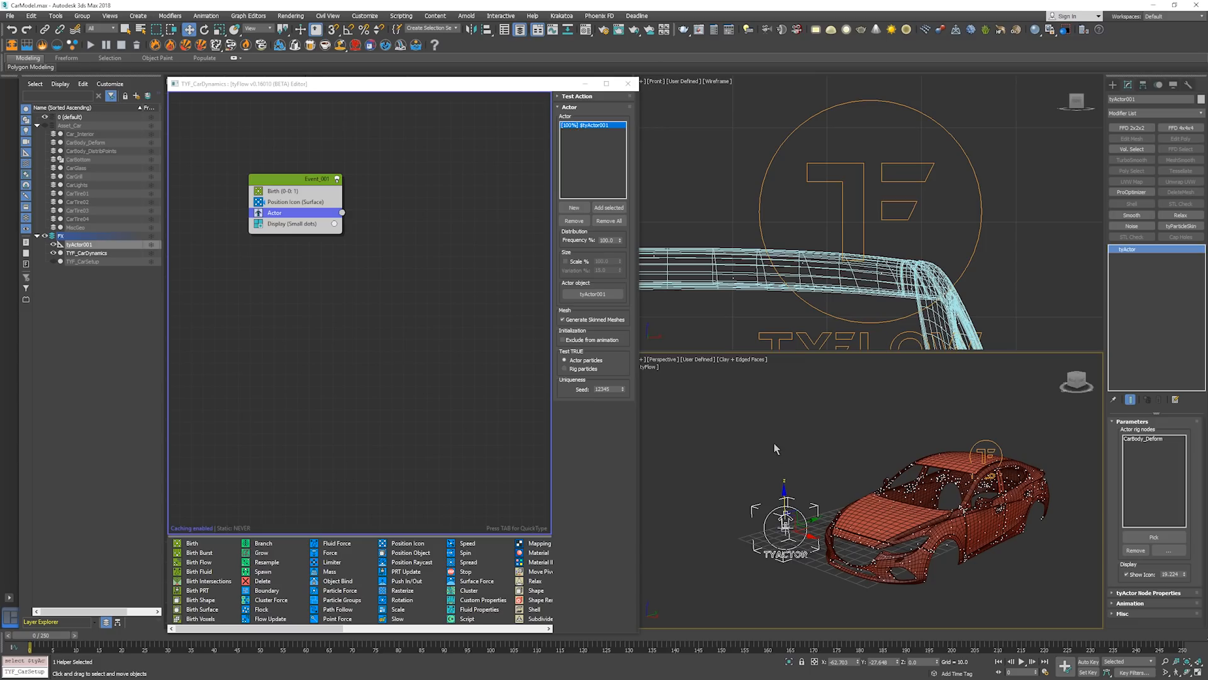
key(alt+a)
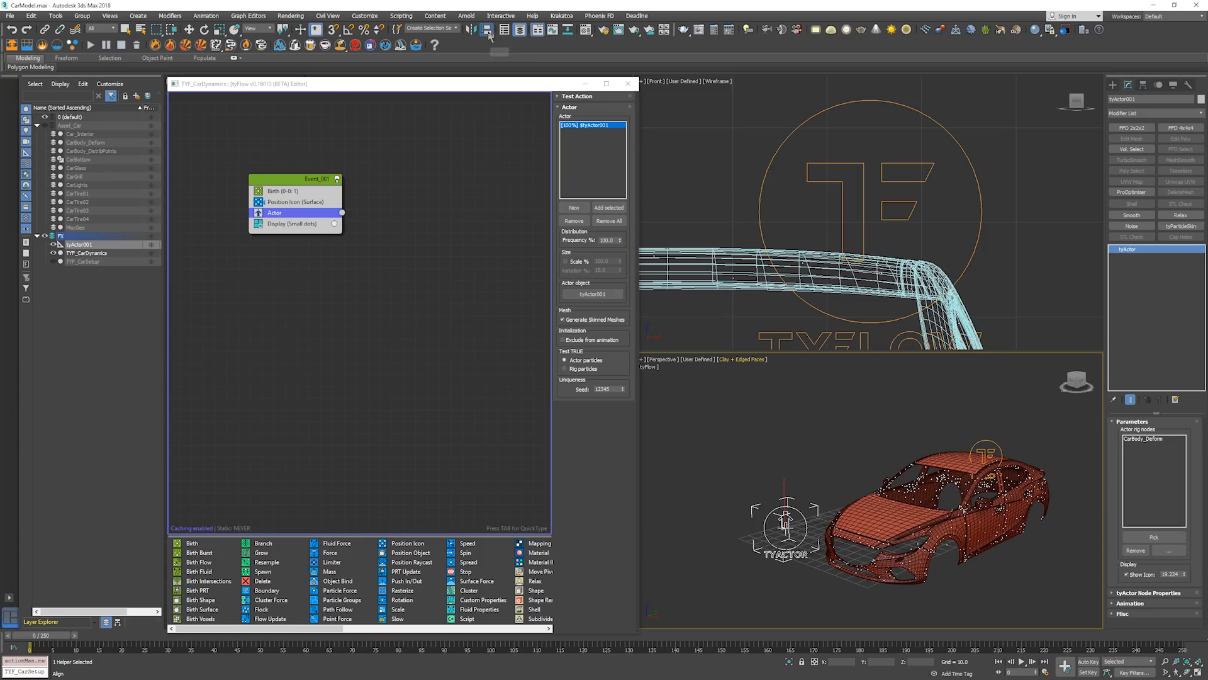
click(100, 144)
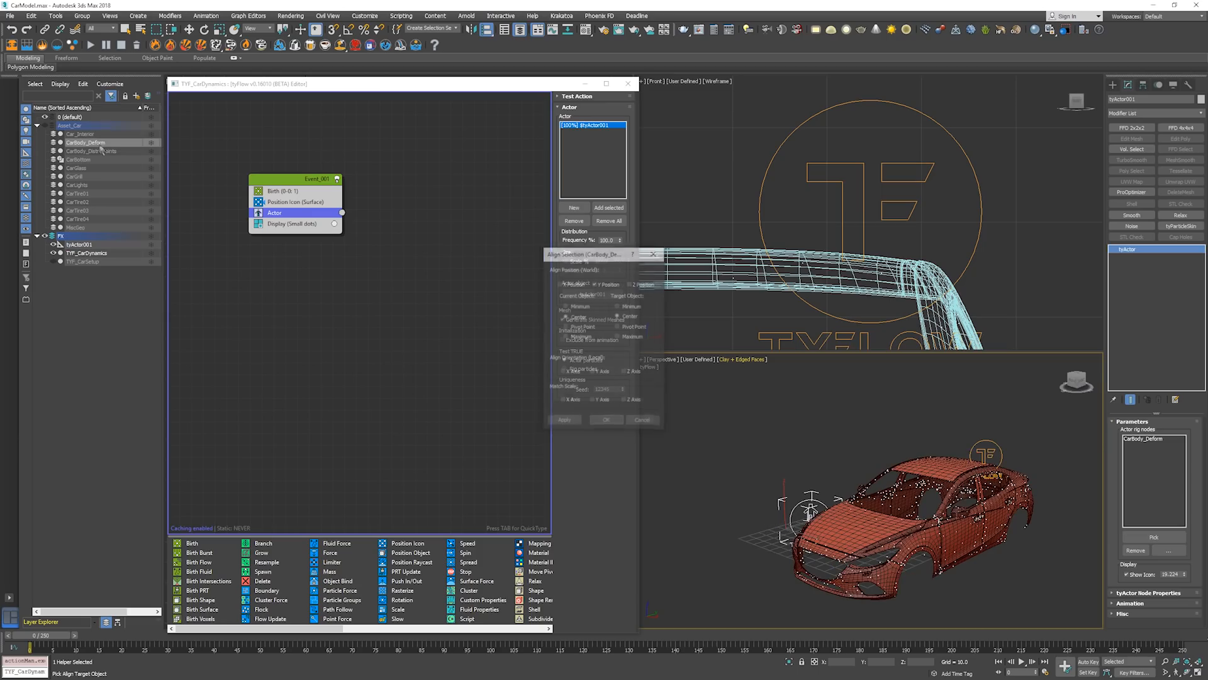
click(584, 326)
click(633, 326)
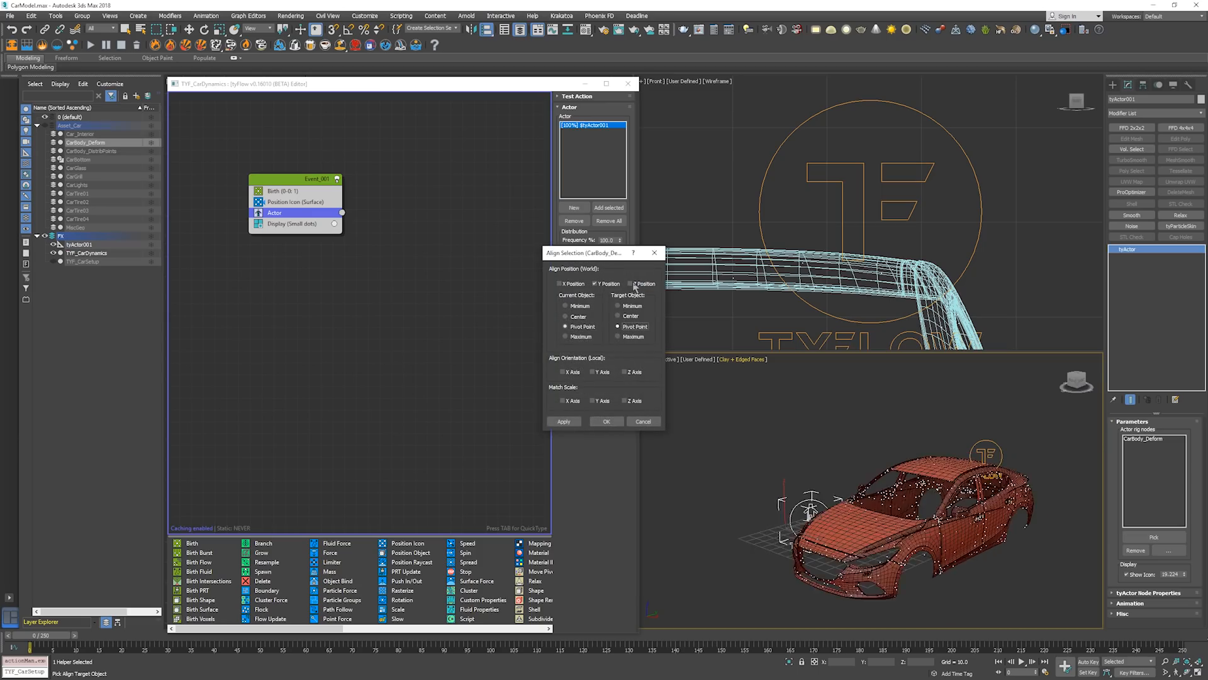
click(632, 284)
click(577, 284)
click(606, 421)
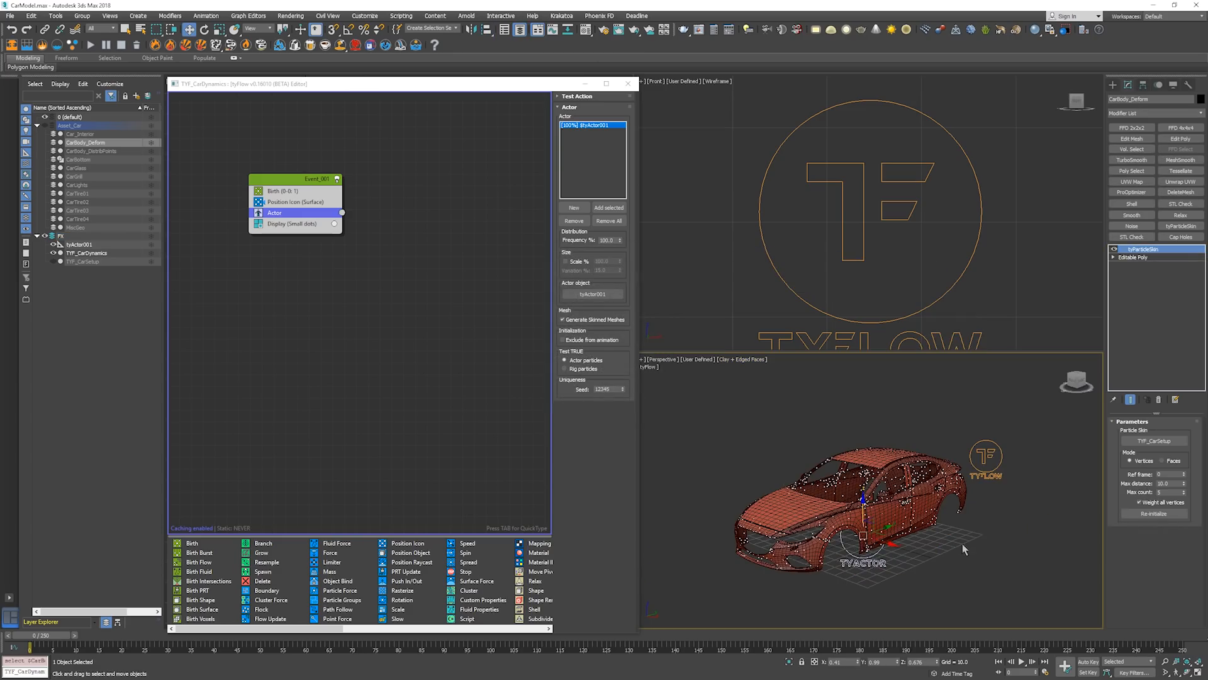
alt+middle_drag(939, 536, 889, 525)
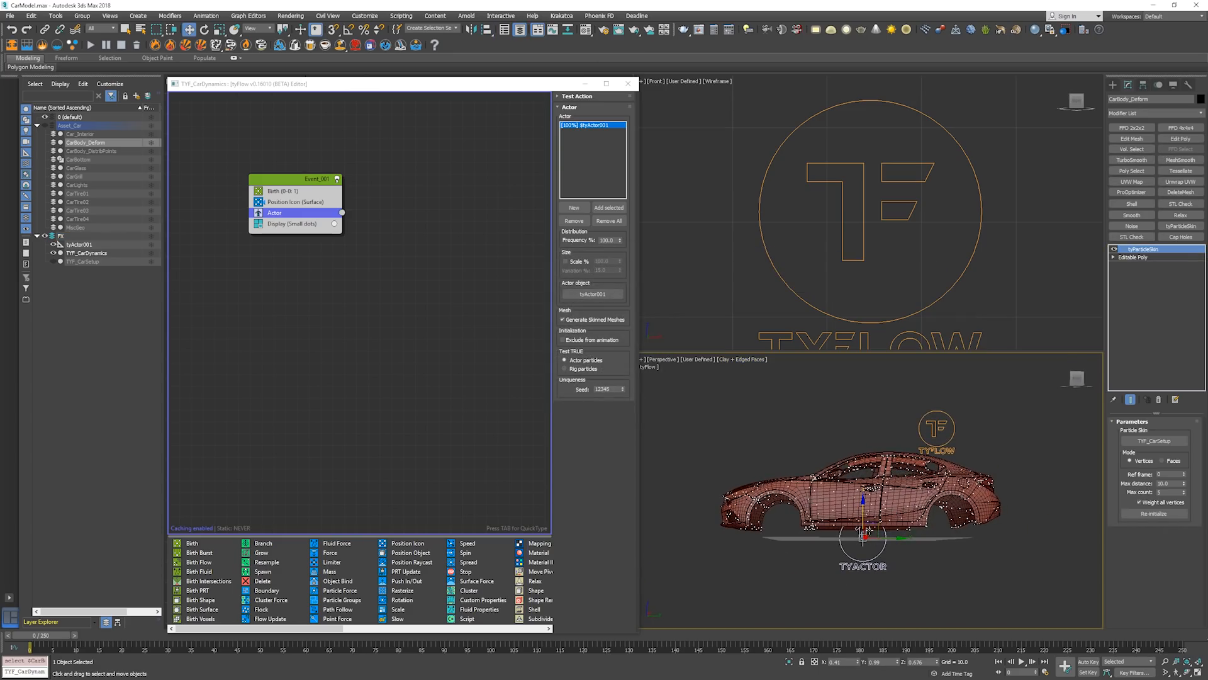
alt+middle_drag(916, 453, 949, 517)
click(949, 517)
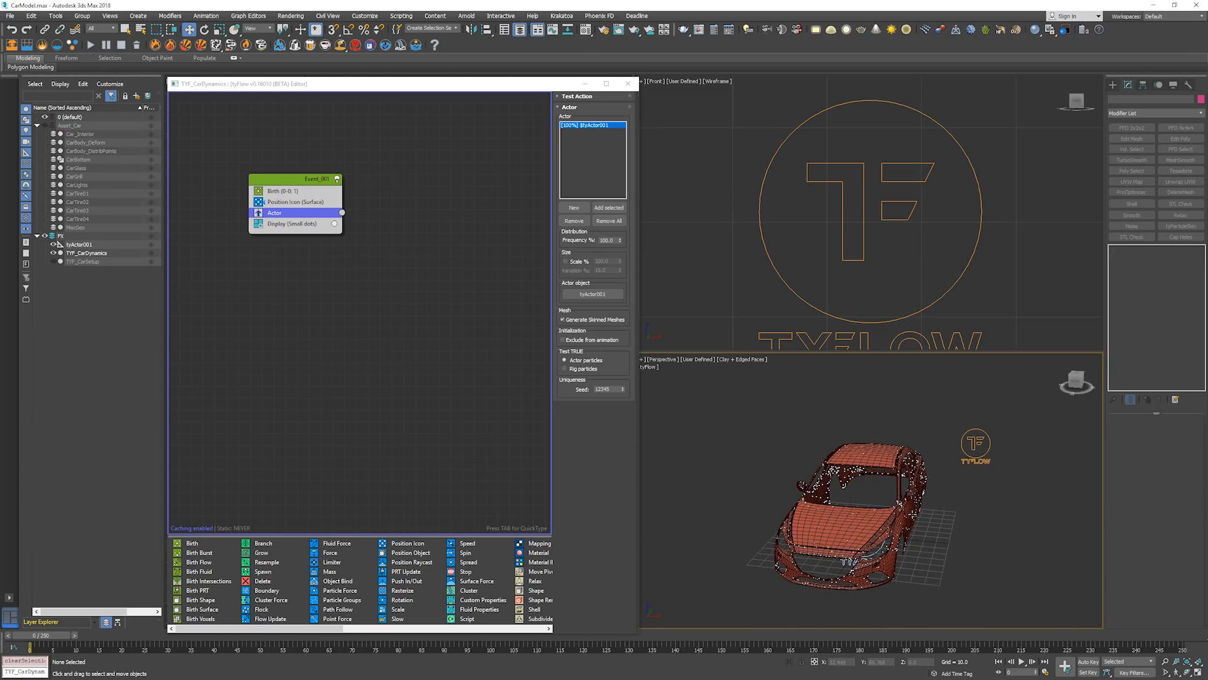
Unhide the Asset_Car layer and draw a tyIcon helper on the ground beside the car in the perspective view
click(45, 126)
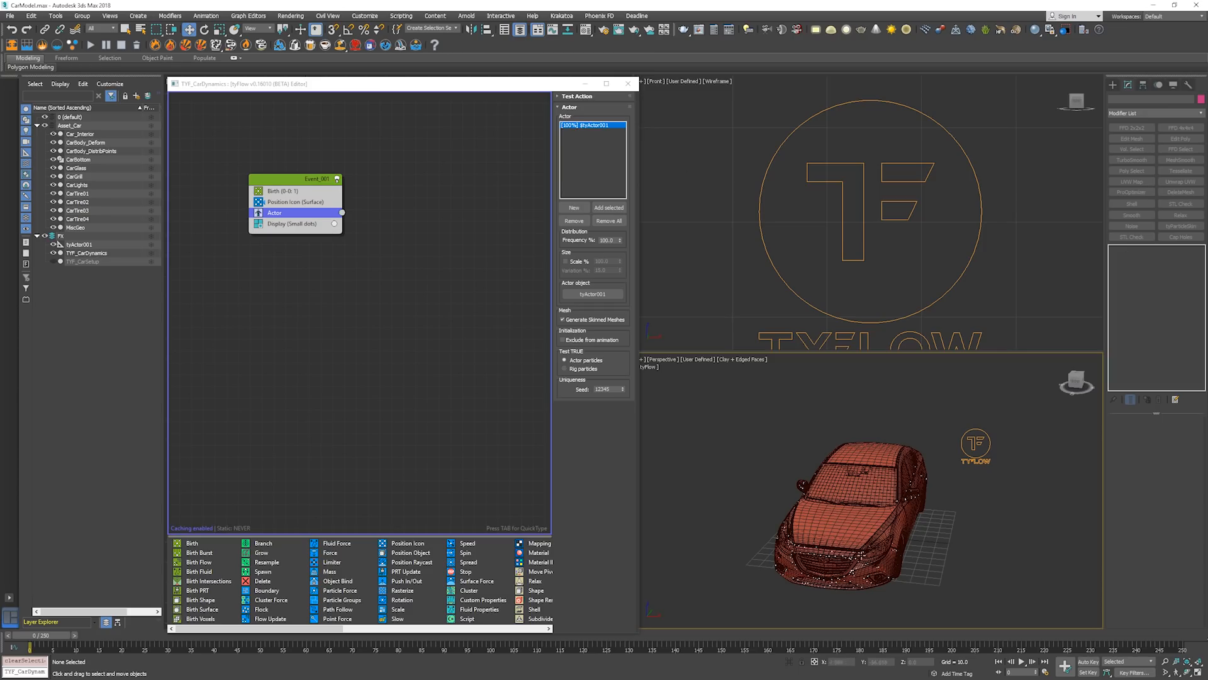
click(1113, 86)
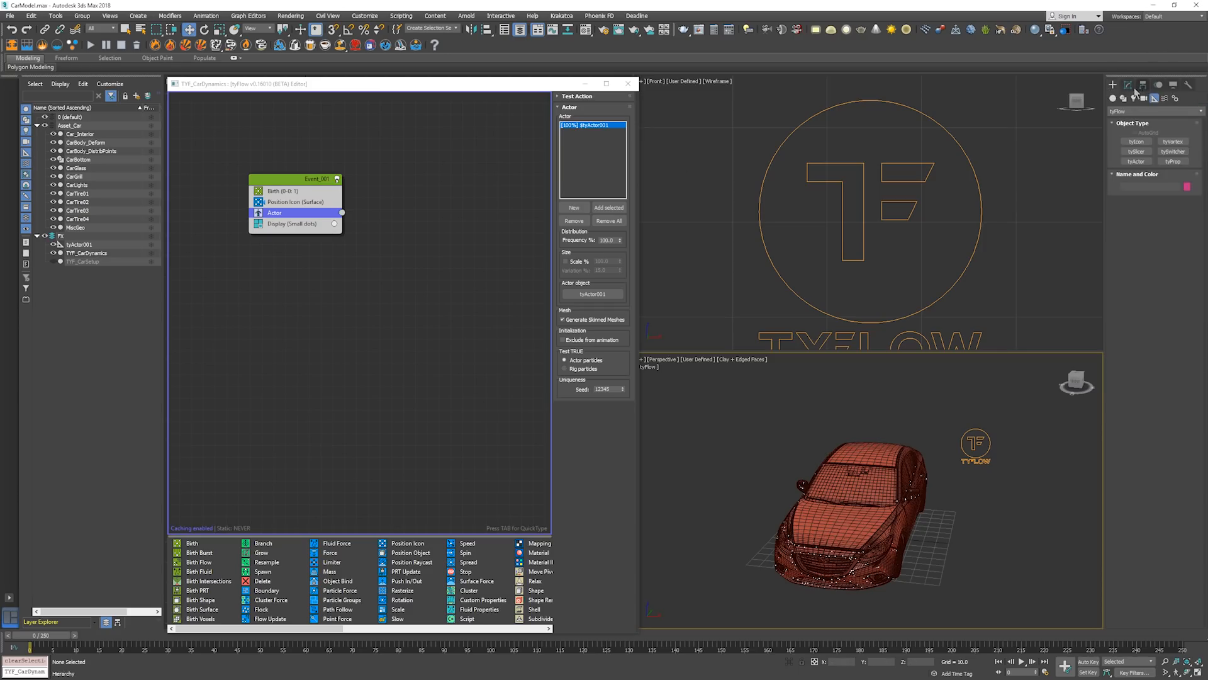
click(1146, 142)
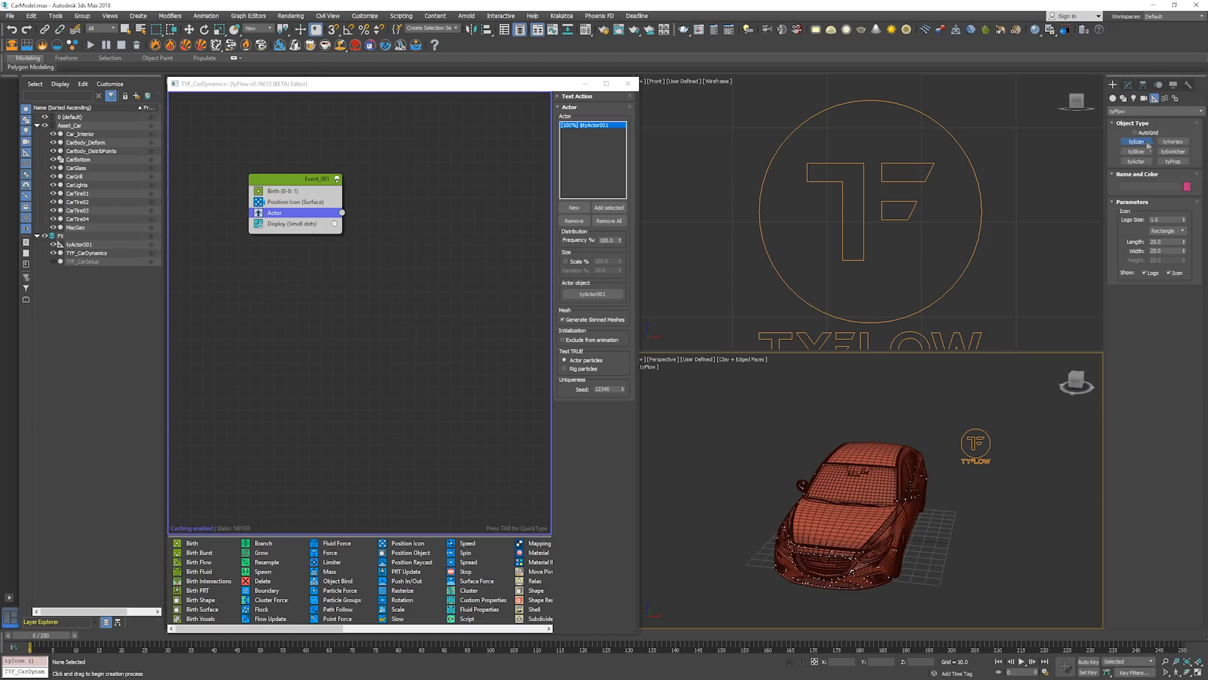
middle_drag(1014, 486, 866, 472)
scroll(881, 463, down, 3)
drag(898, 482, 988, 516)
right_click(987, 515)
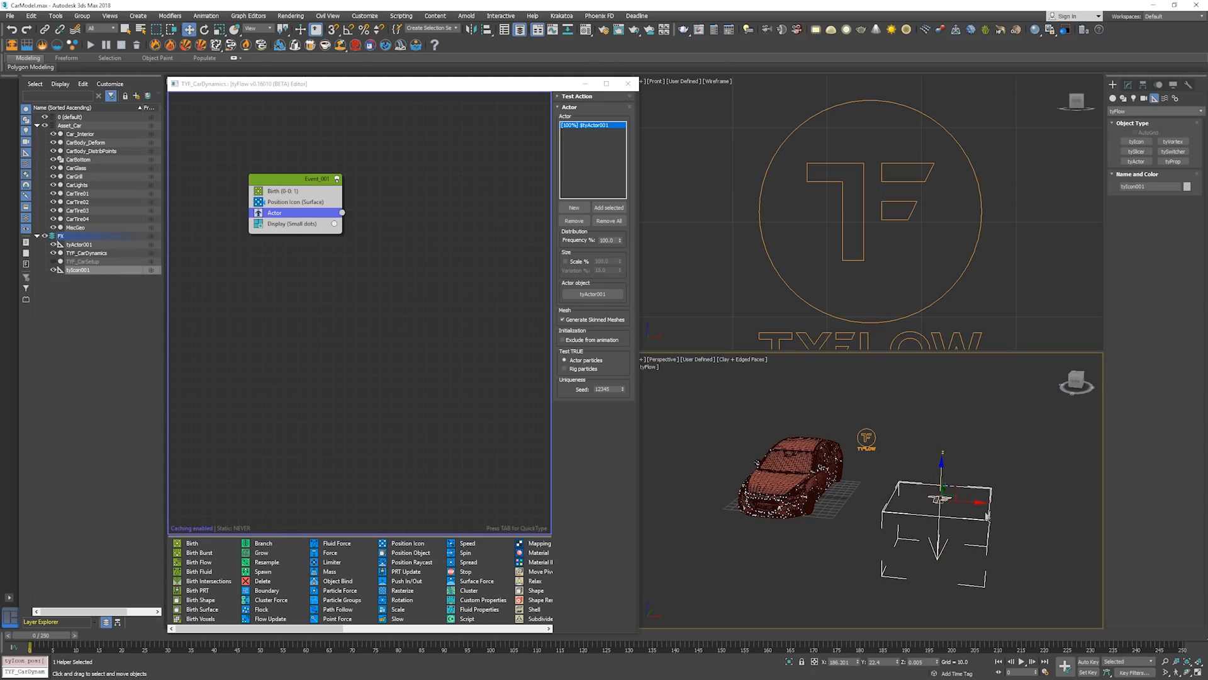
Pick tyIcon001 as the icon of the Position Icon operator, and move it along X closer to the original car
click(305, 204)
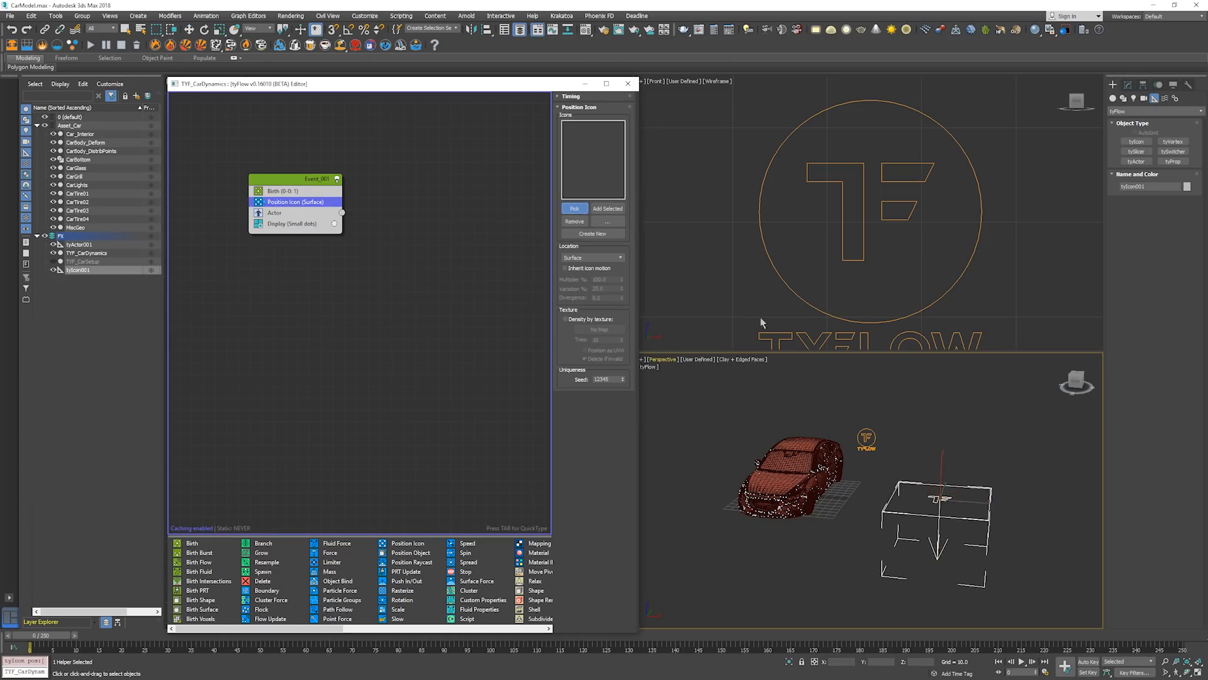
click(967, 498)
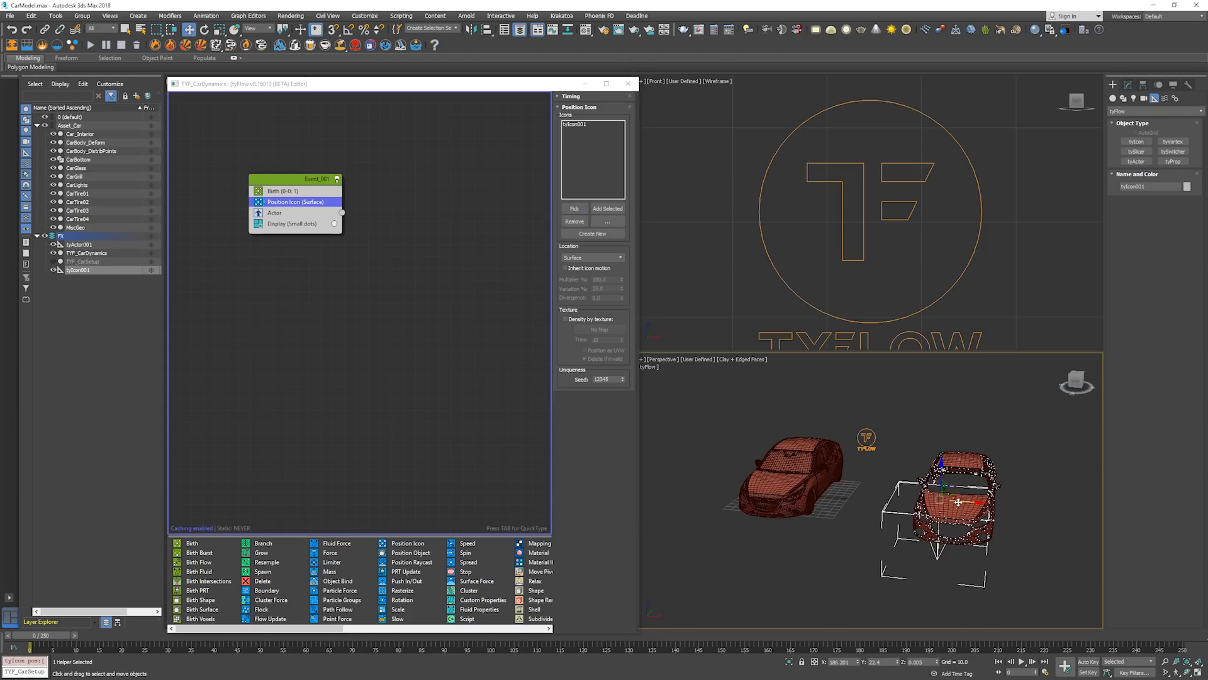
mouse_move(960, 487)
mouse_down()
mouse_move(932, 498)
mouse_move(959, 501)
mouse_up()
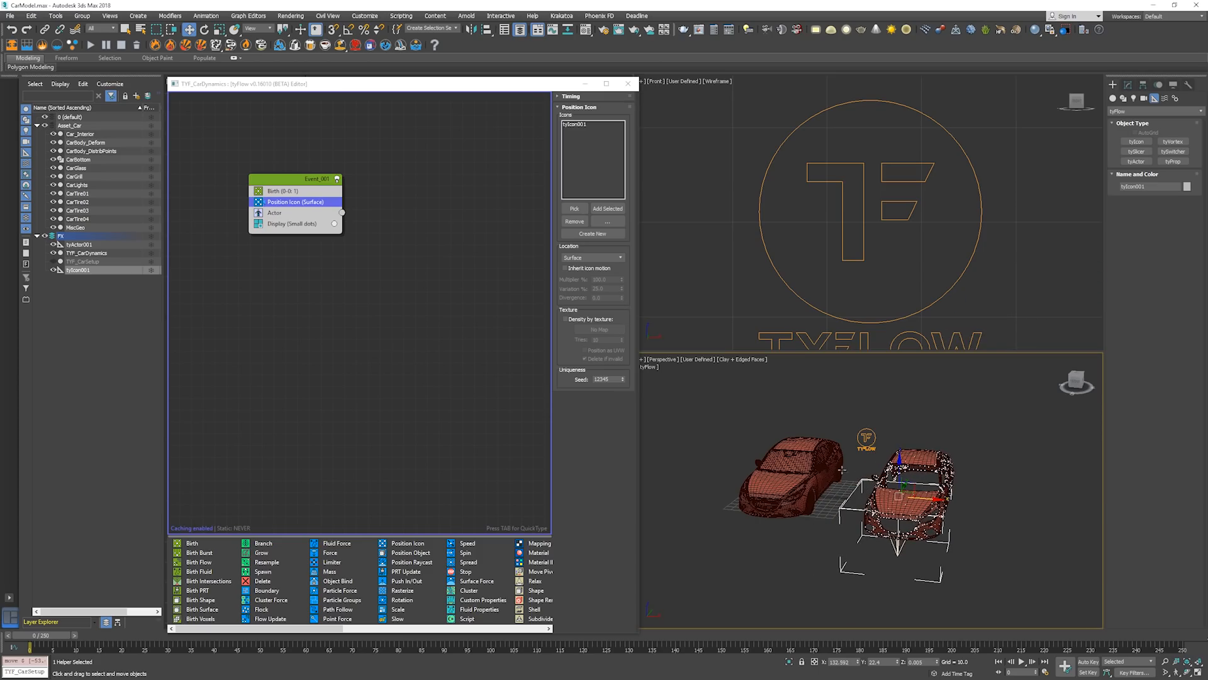
middle_drag(841, 467, 734, 388)
alt+middle_drag(734, 388, 787, 409)
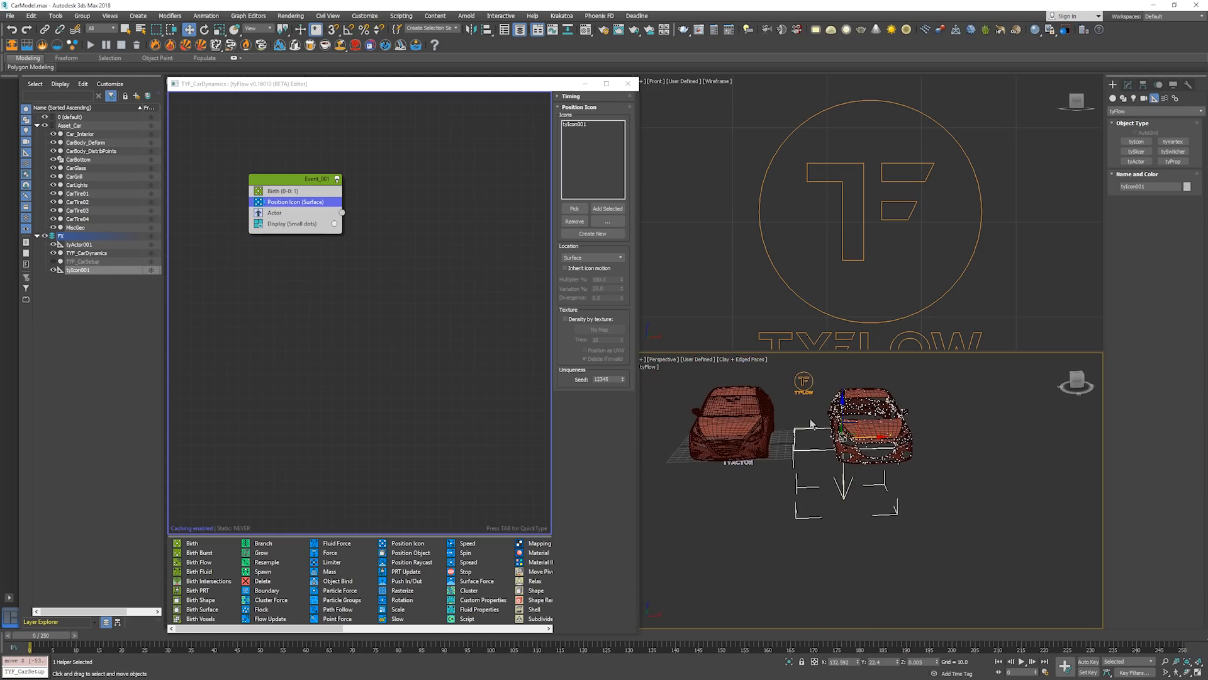
click(799, 506)
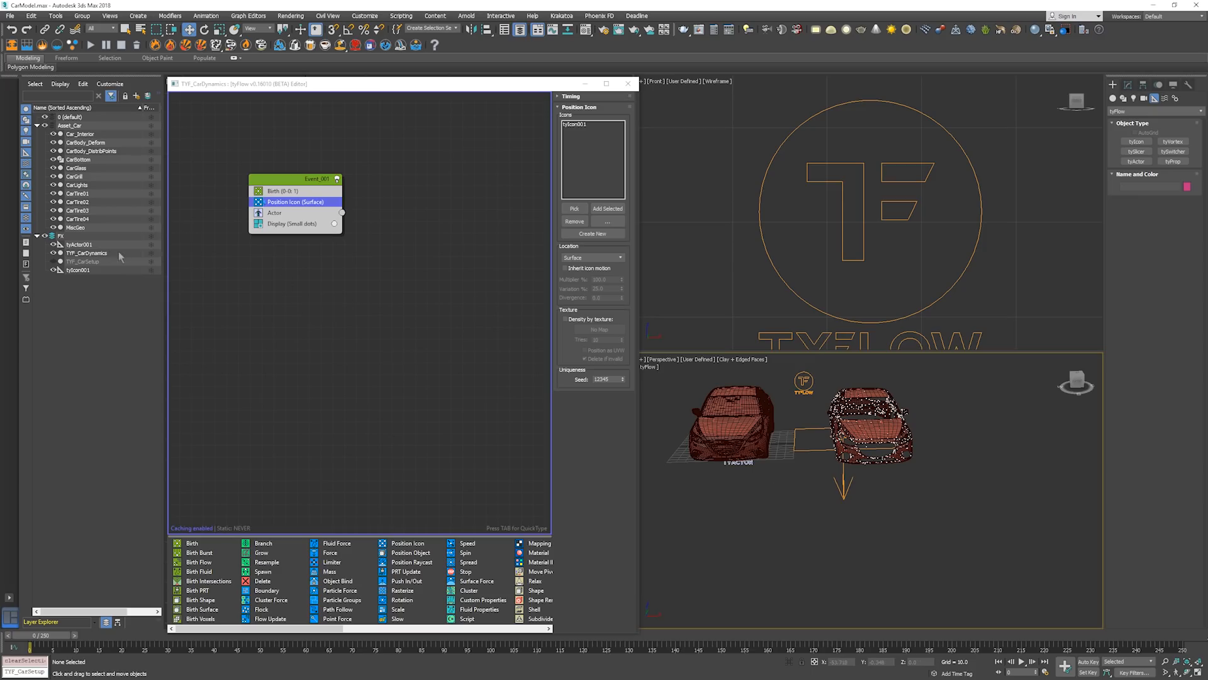
Show the TYF_CarSetup flow, hide TYF_CarDynamics, and select TYF_CarSetup
click(45, 236)
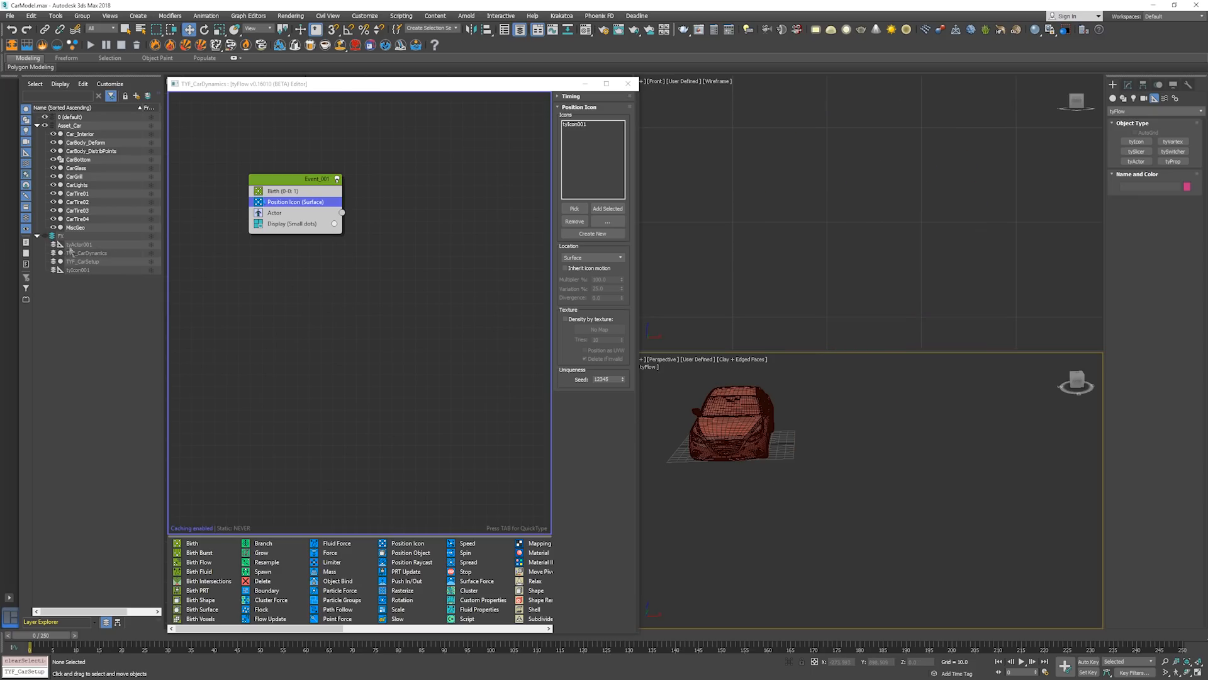
click(44, 236)
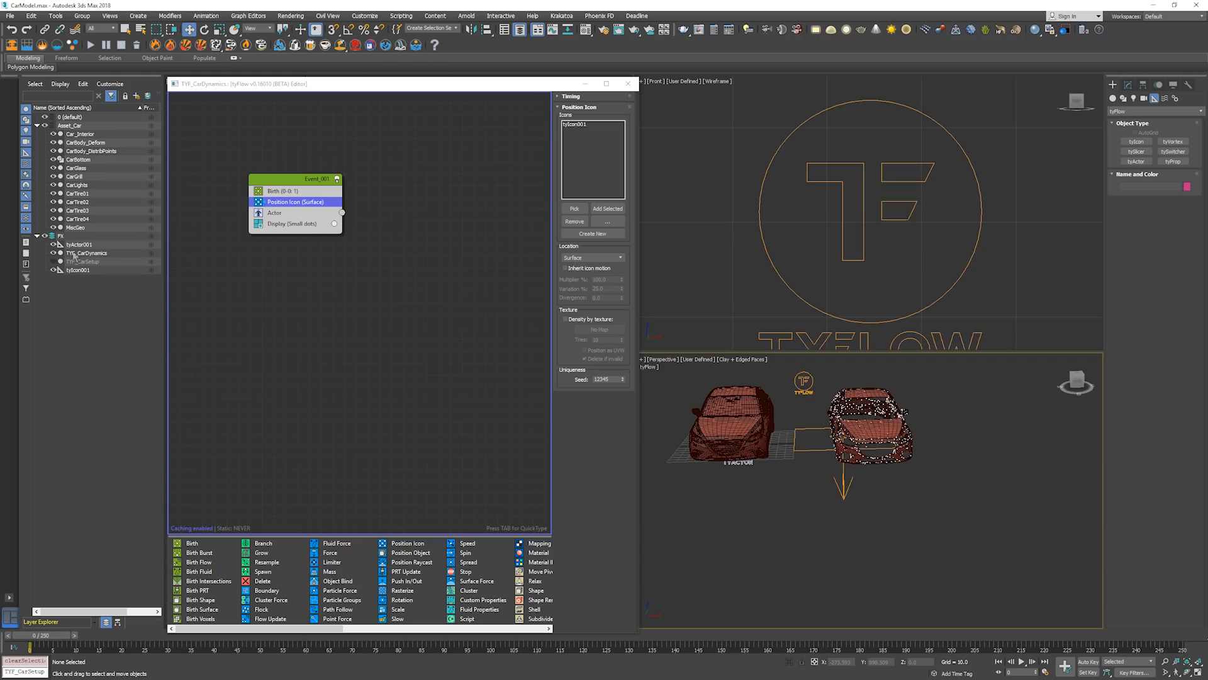
click(53, 261)
click(54, 252)
click(82, 261)
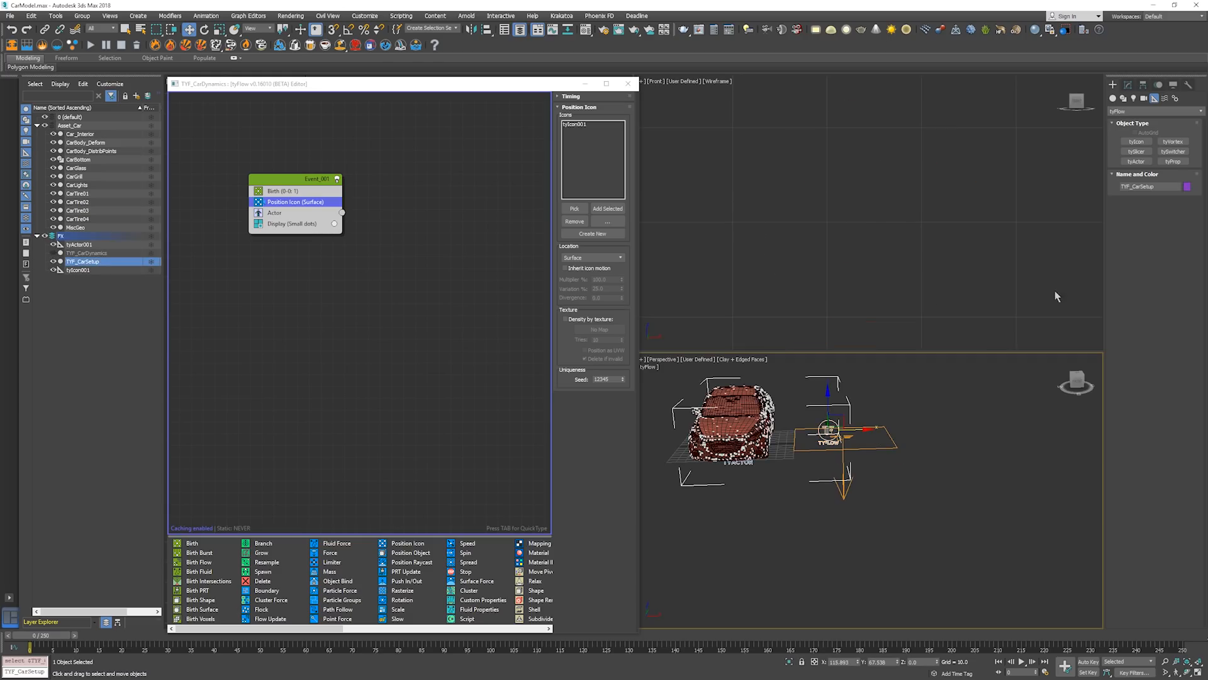
Open the TYF_CarSetup flow for editing and review its Birth Shape, Voronoi Fracture and Scale operators
click(1128, 85)
click(1154, 443)
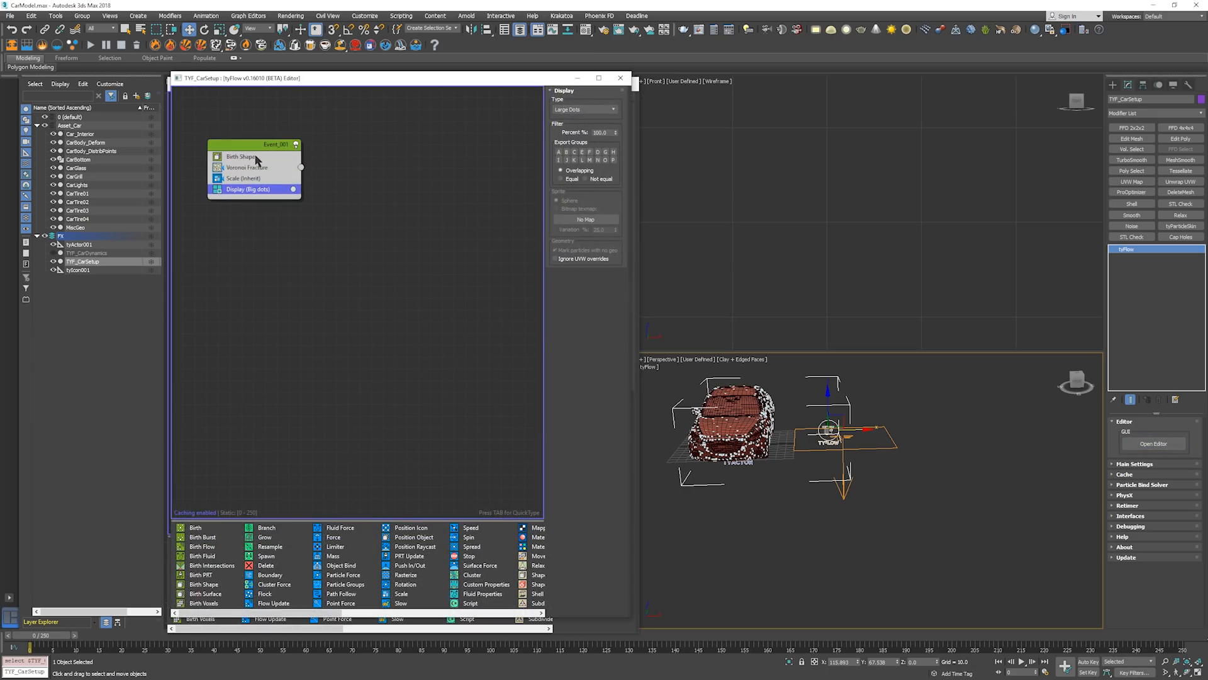
click(258, 157)
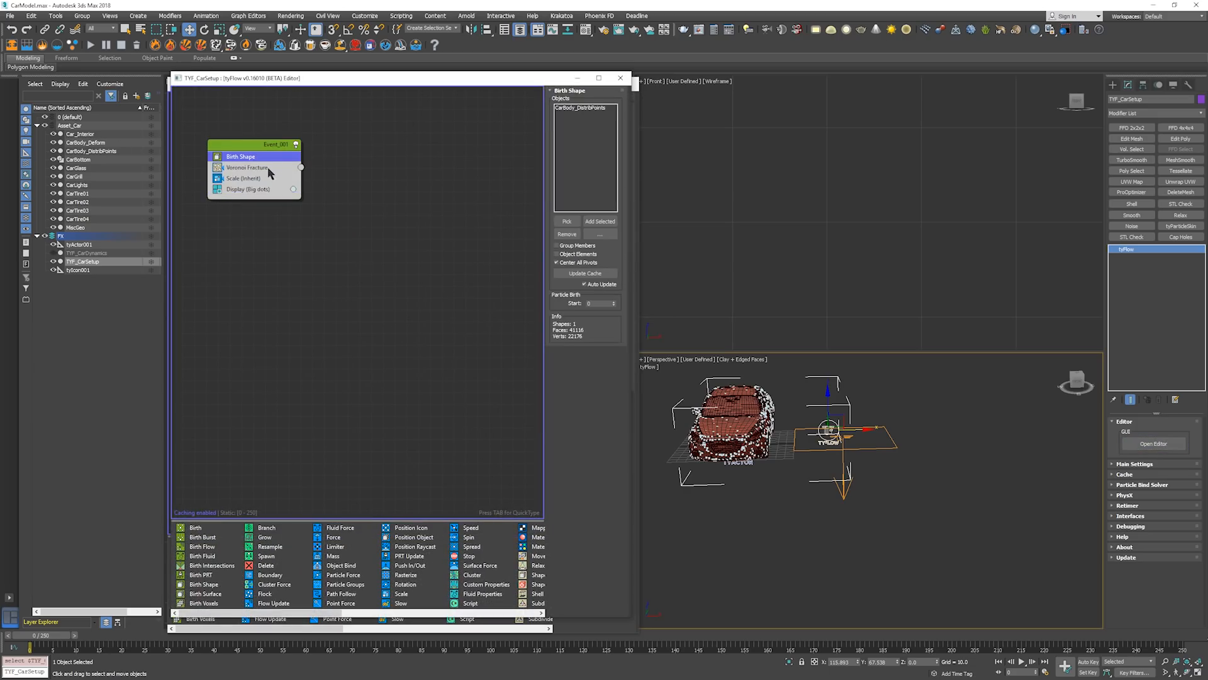
click(270, 168)
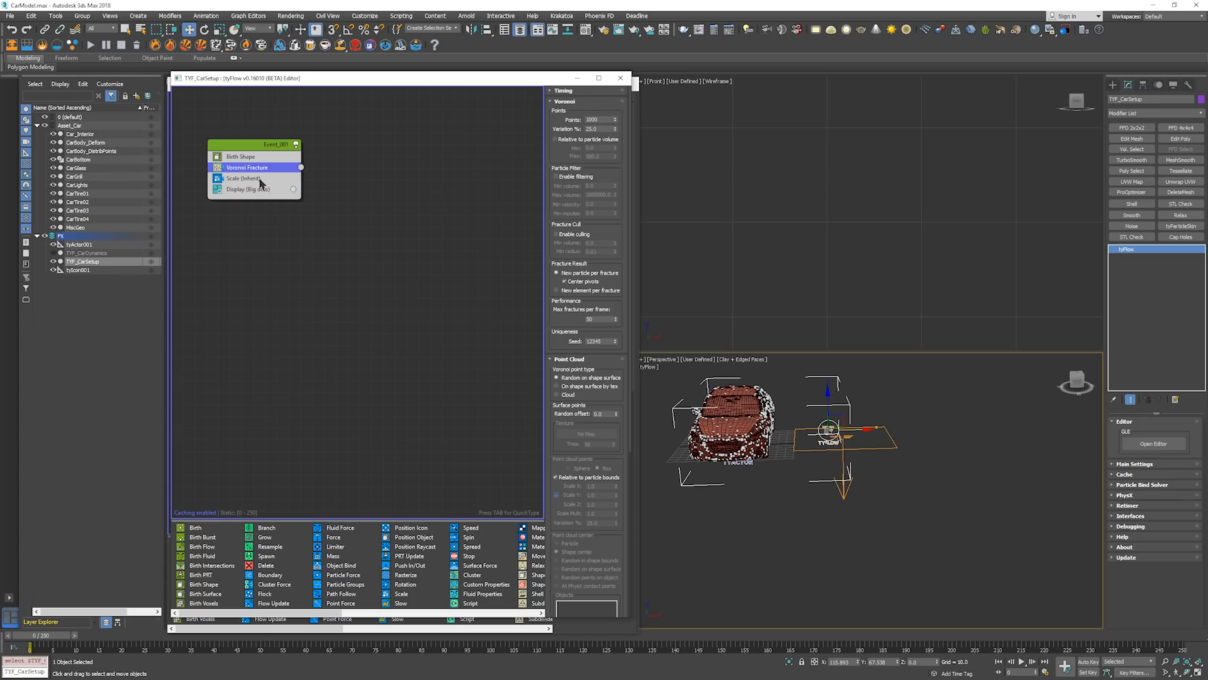
click(261, 180)
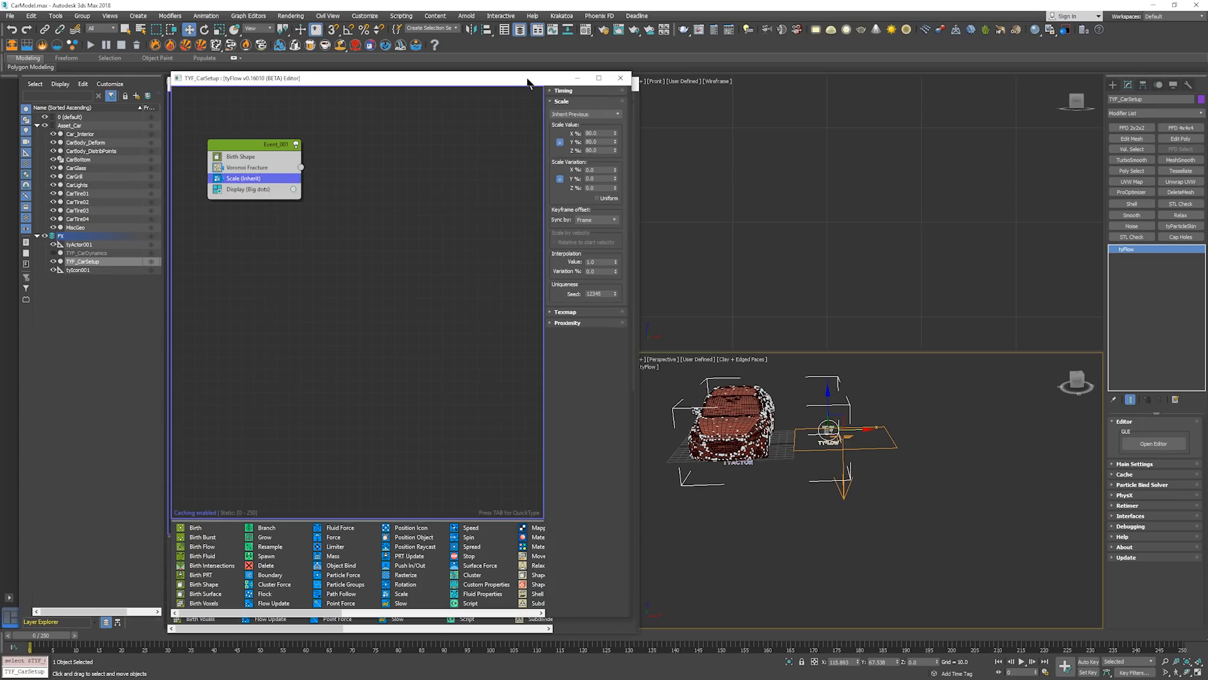
click(362, 215)
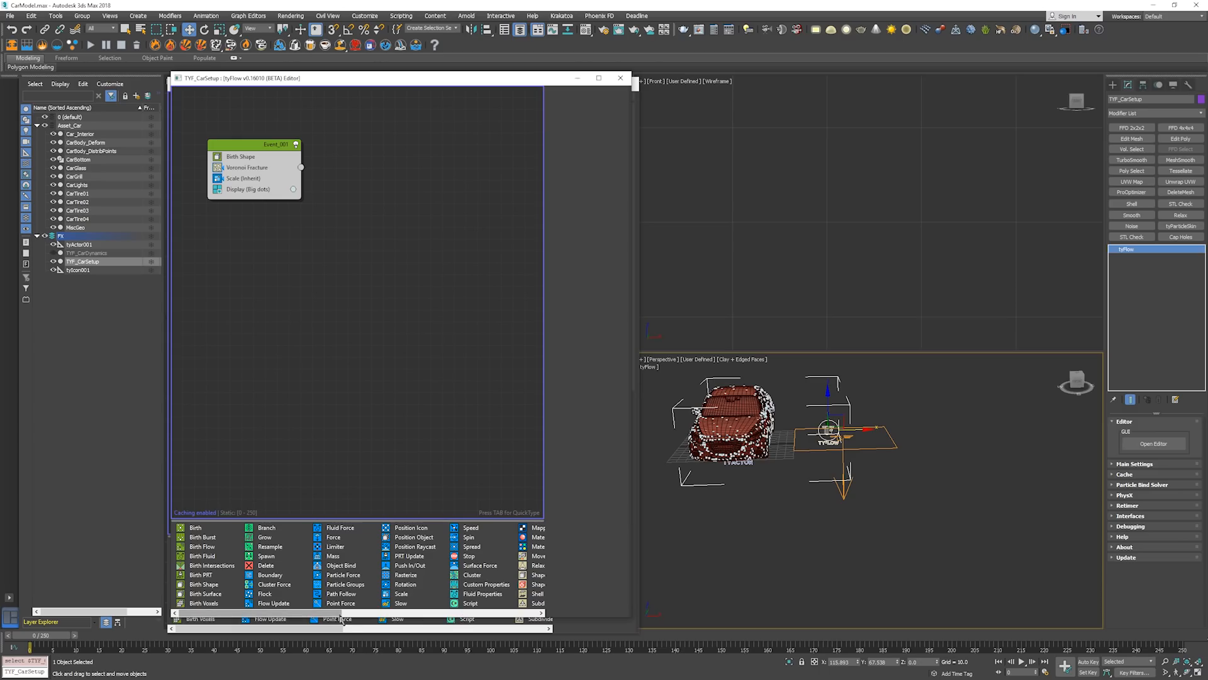
Add a Particle Groups operator to Event_001 of the TYF_CarSetup flow
scroll(335, 614, right, 8)
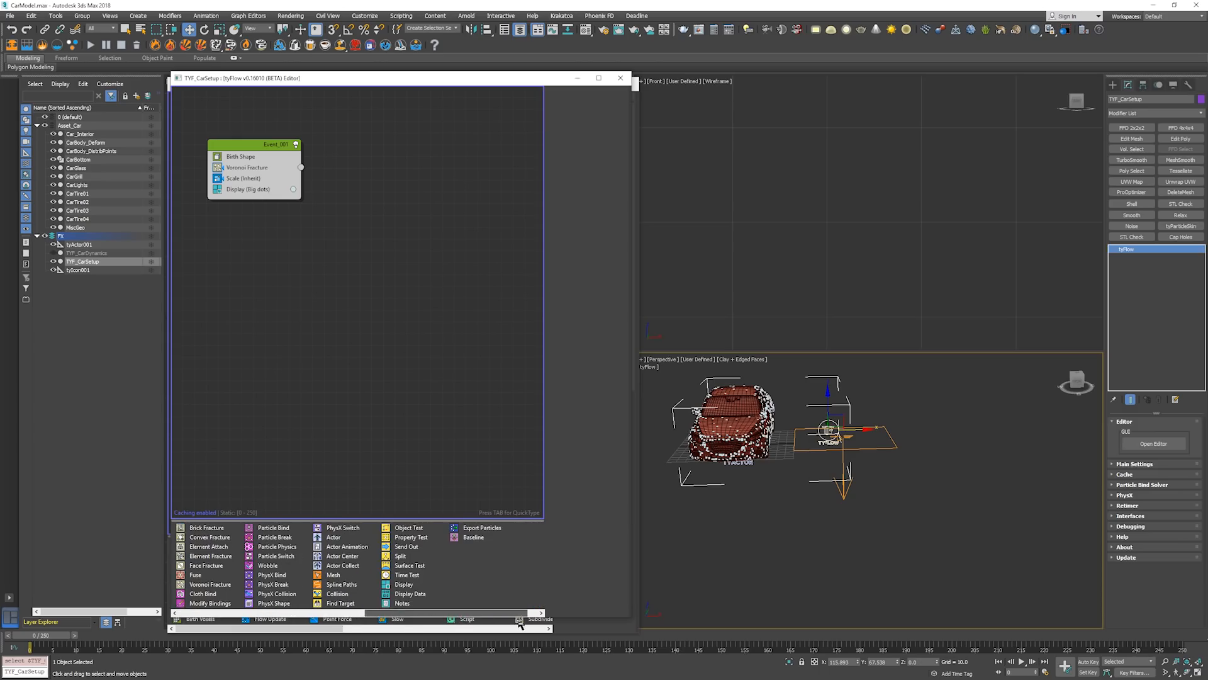
click(412, 538)
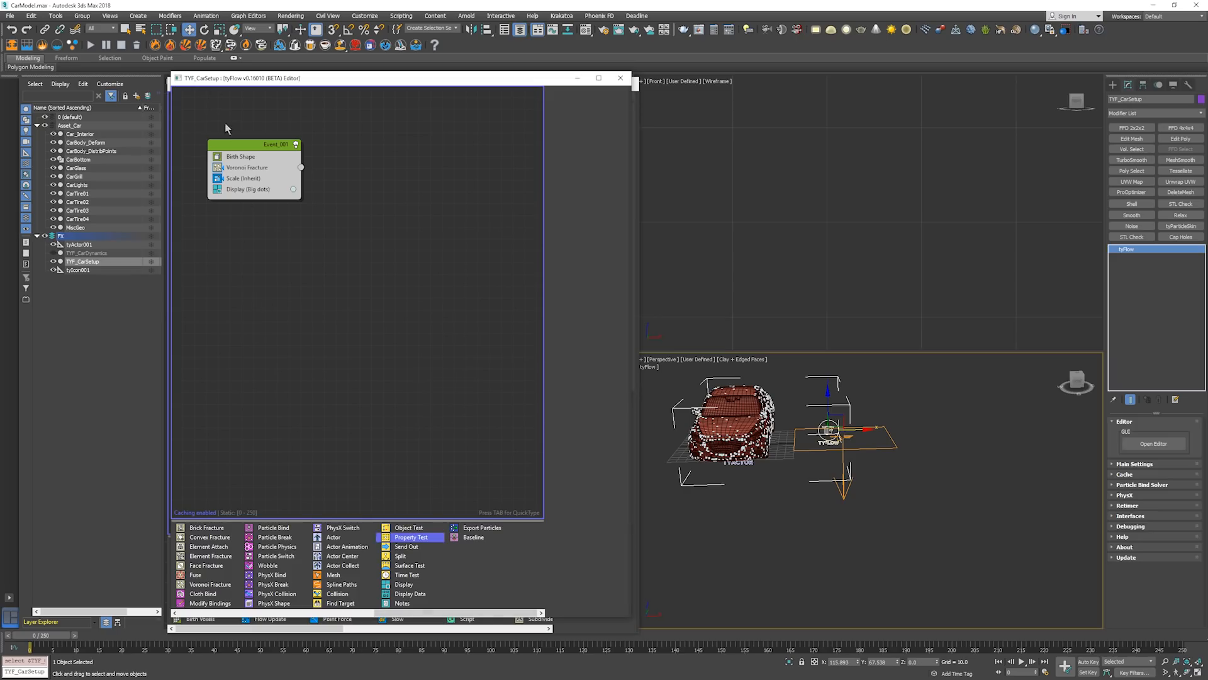
click(237, 149)
key(Tab)
text(particle)
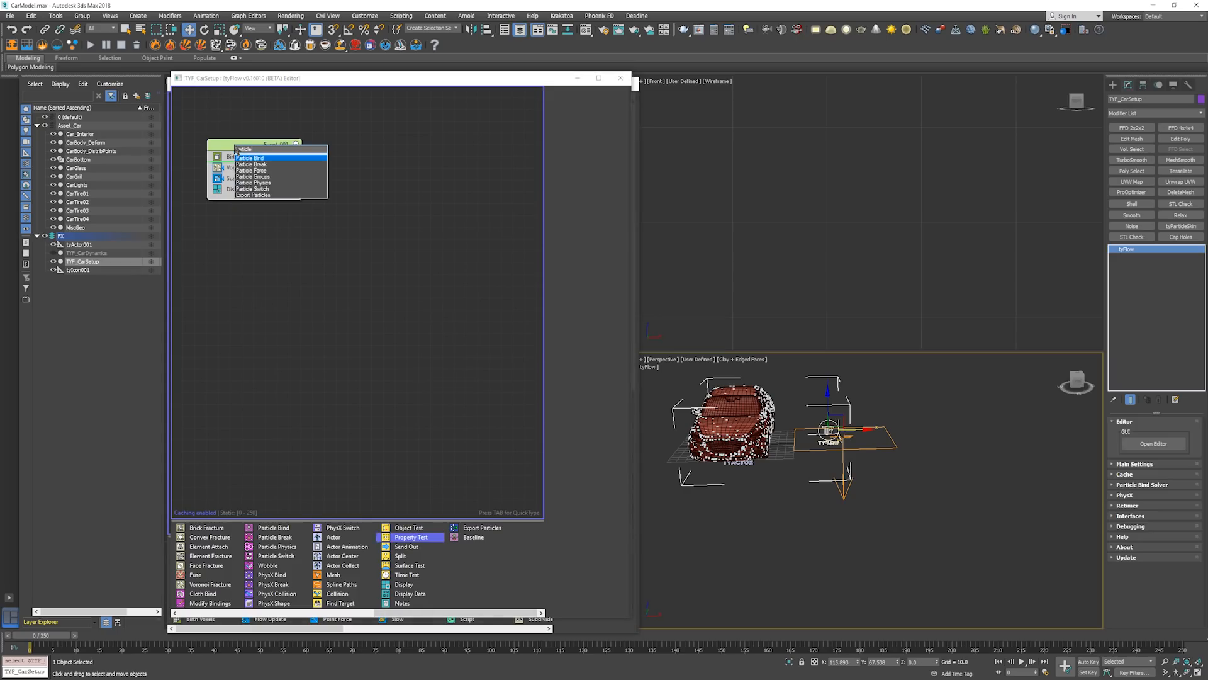
text( g)
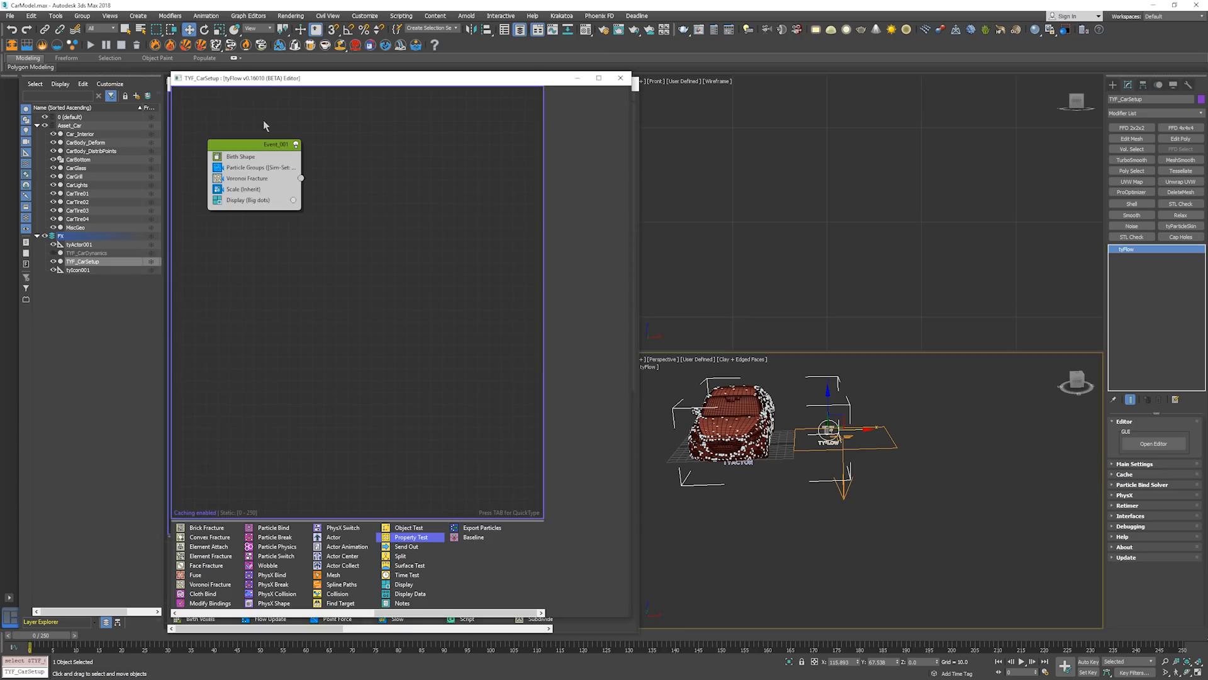
Move the Particle Groups operator between Scale and Display, assign it to simulation group 1, and close the flow editor
drag(251, 167, 263, 200)
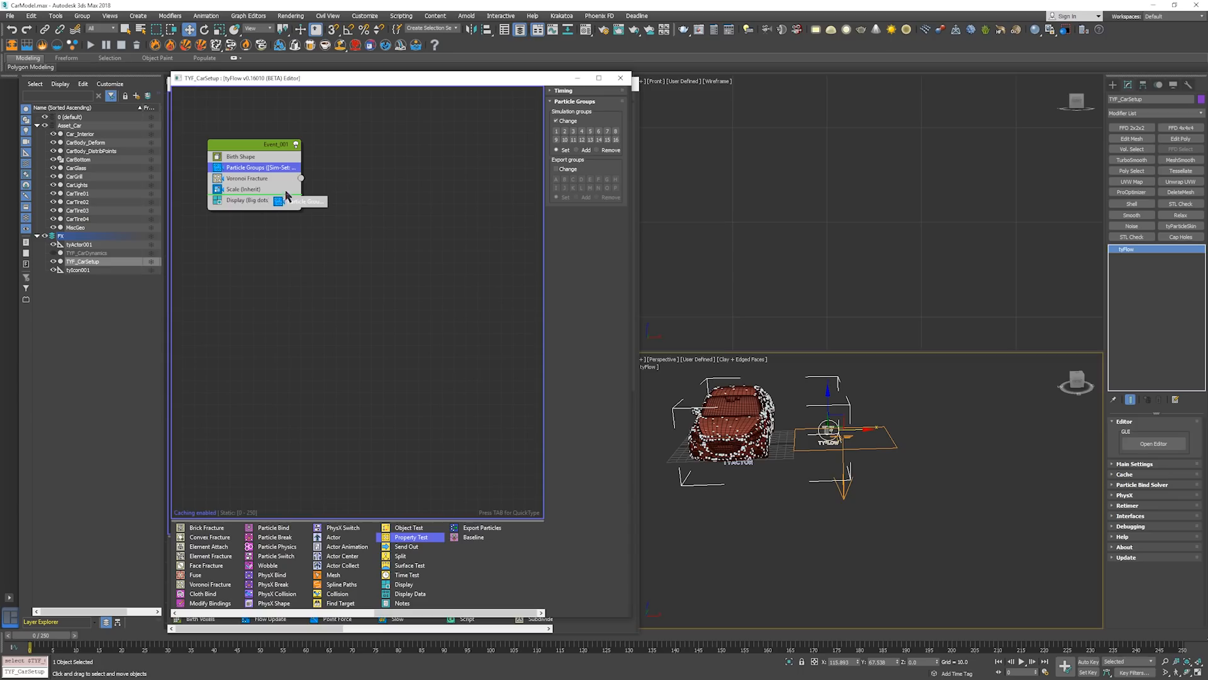
drag(287, 195, 312, 204)
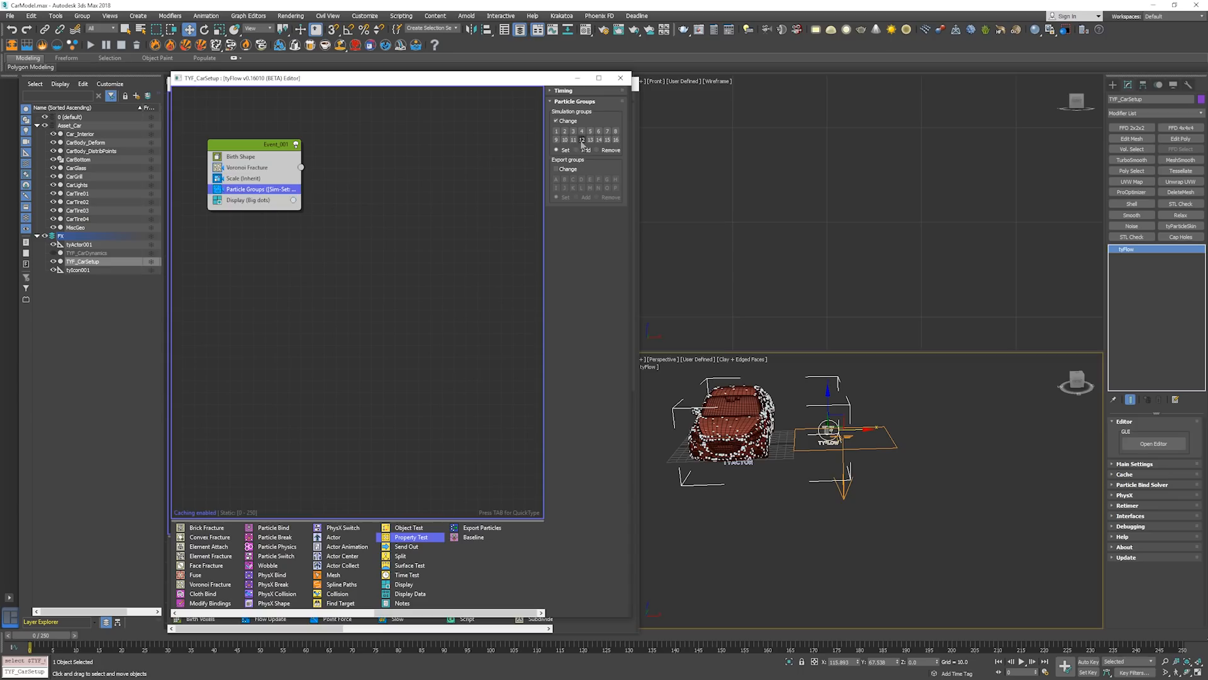
click(557, 131)
click(621, 80)
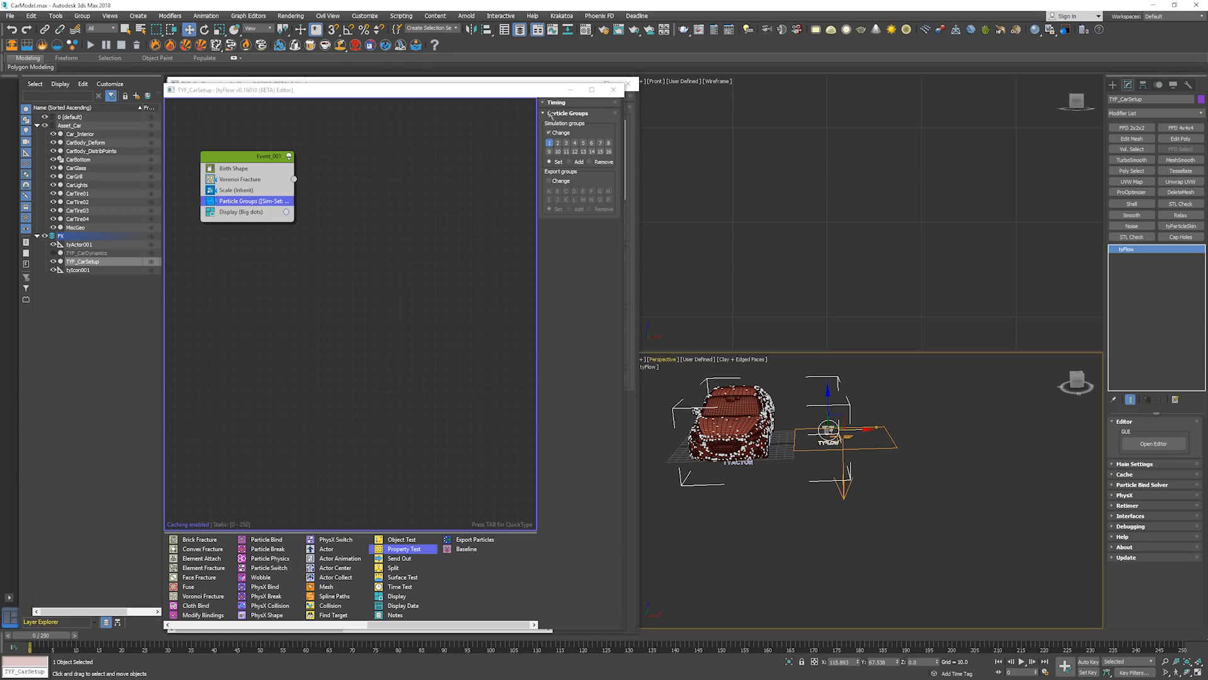
click(611, 91)
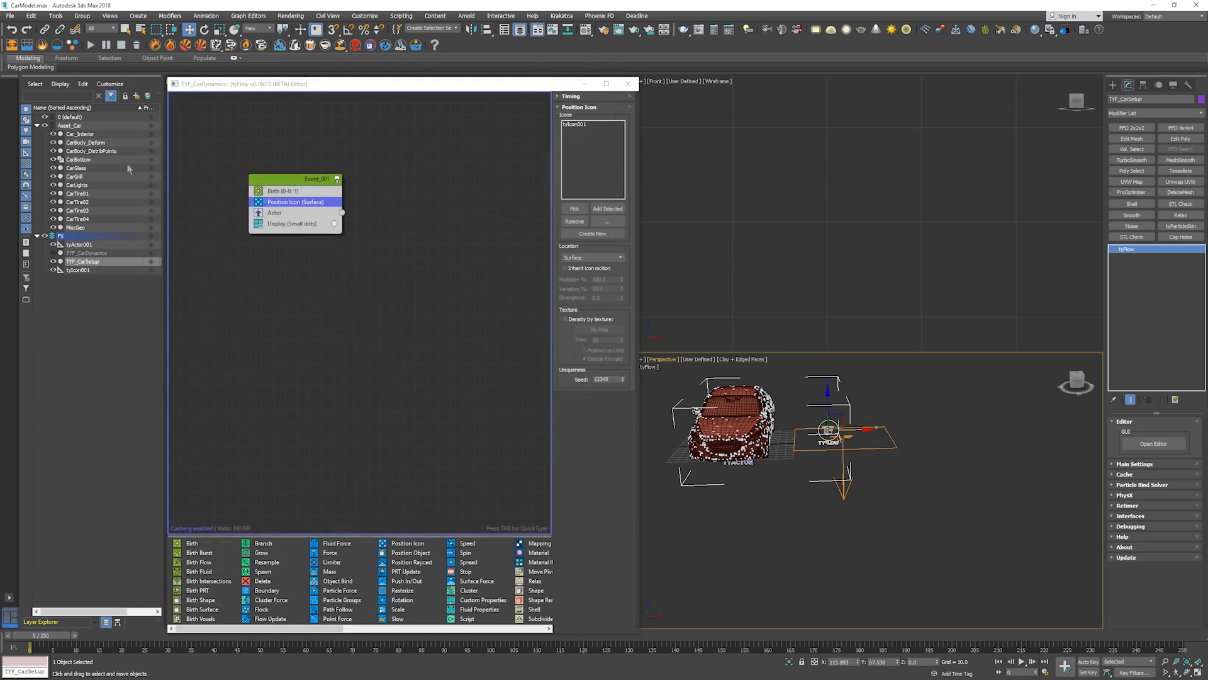
Check the tyParticleSkin settings of CarBody_Deform and the Particle Groups operator of TYF_CarSetup, closing the flow editors
click(88, 143)
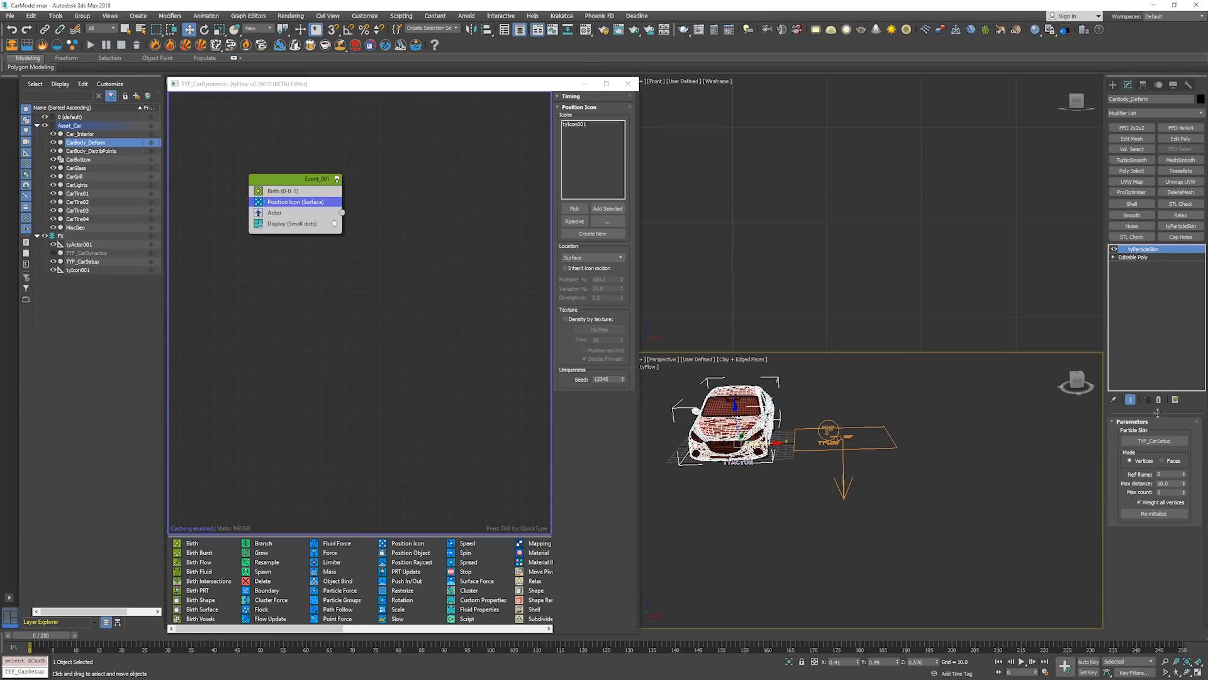
click(627, 83)
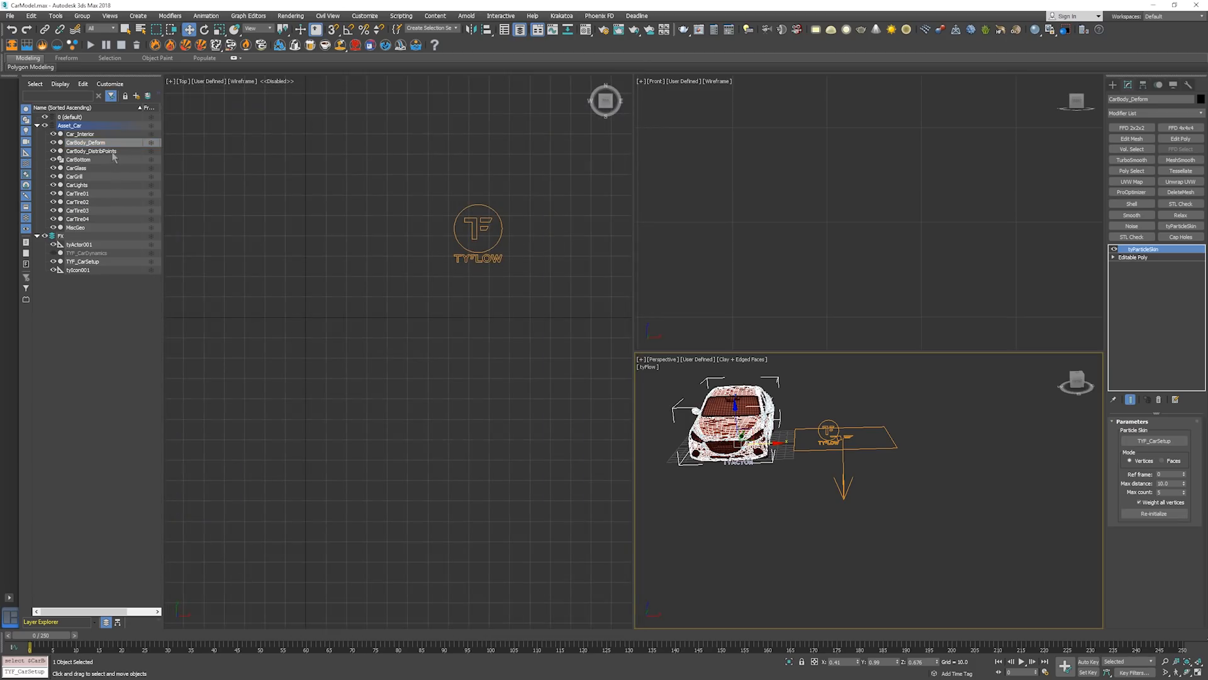
click(792, 452)
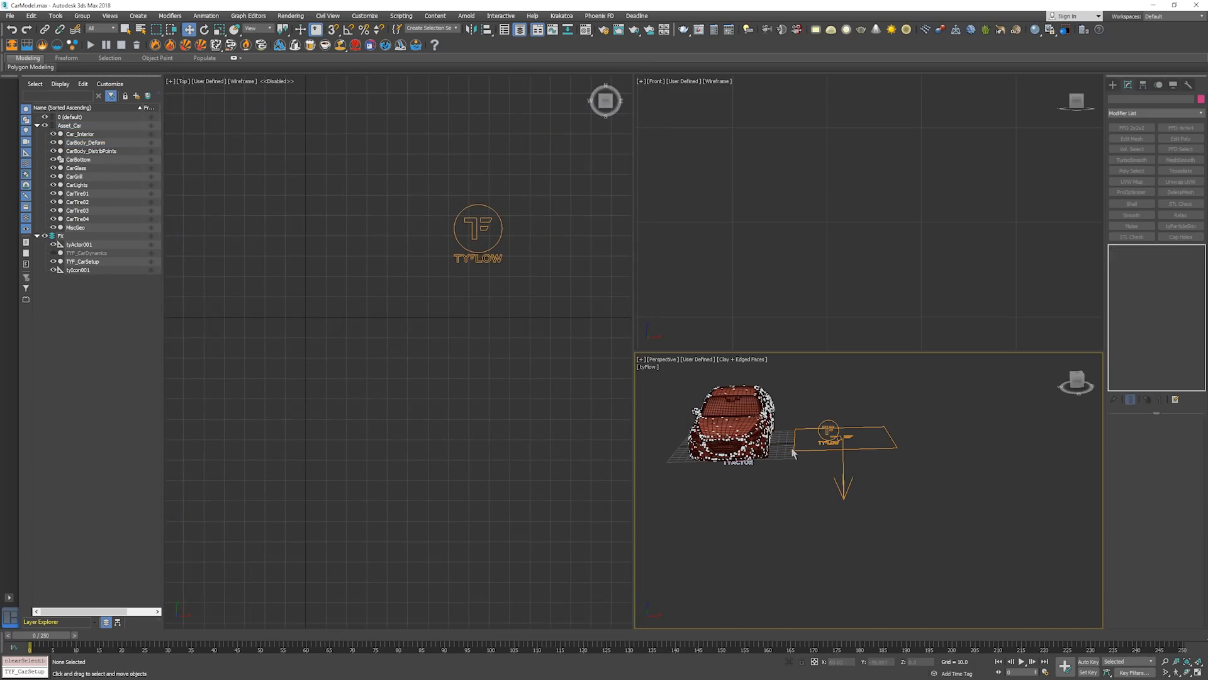
click(825, 427)
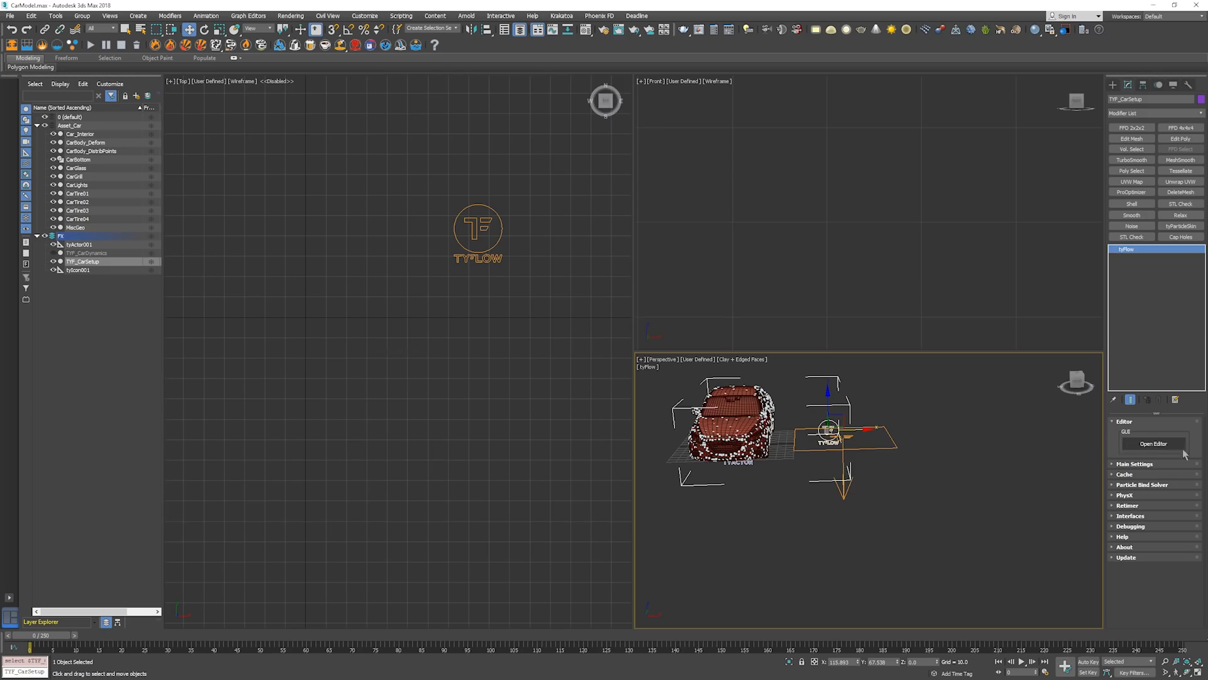
click(1176, 445)
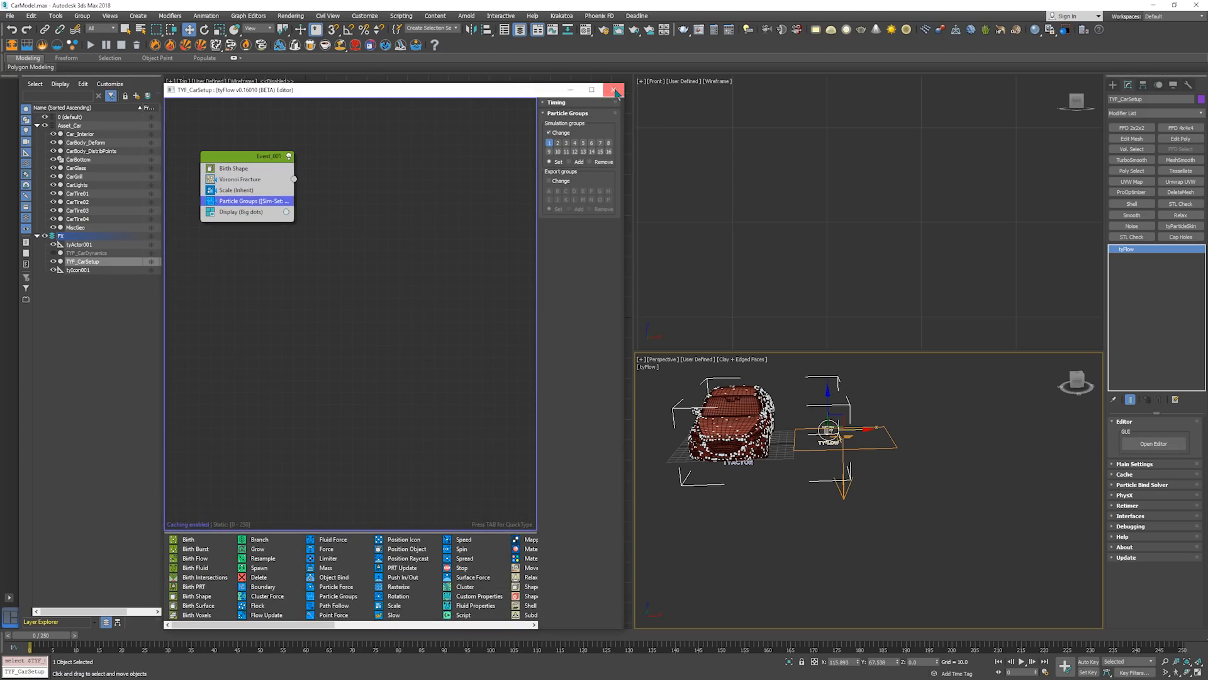
click(615, 90)
Hide the TYF_CarSetup flow, then show and select TYF_CarDynamics
key(alt+h)
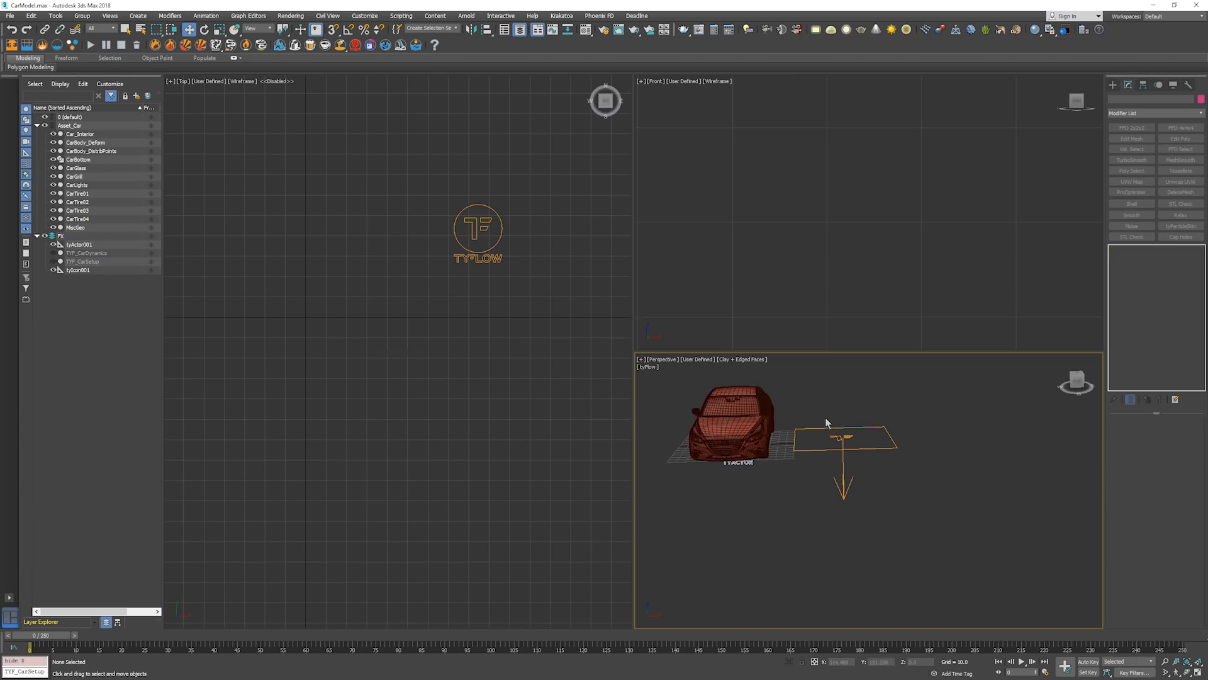
middle_drag(825, 418, 818, 473)
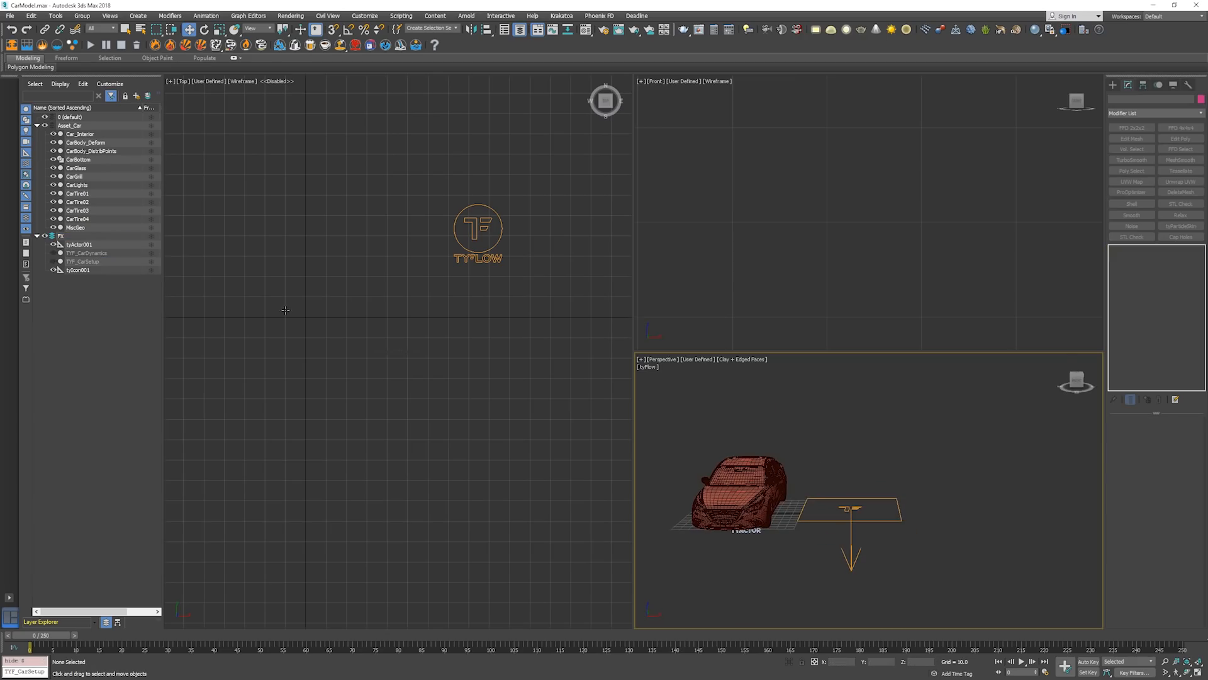
click(53, 253)
click(95, 253)
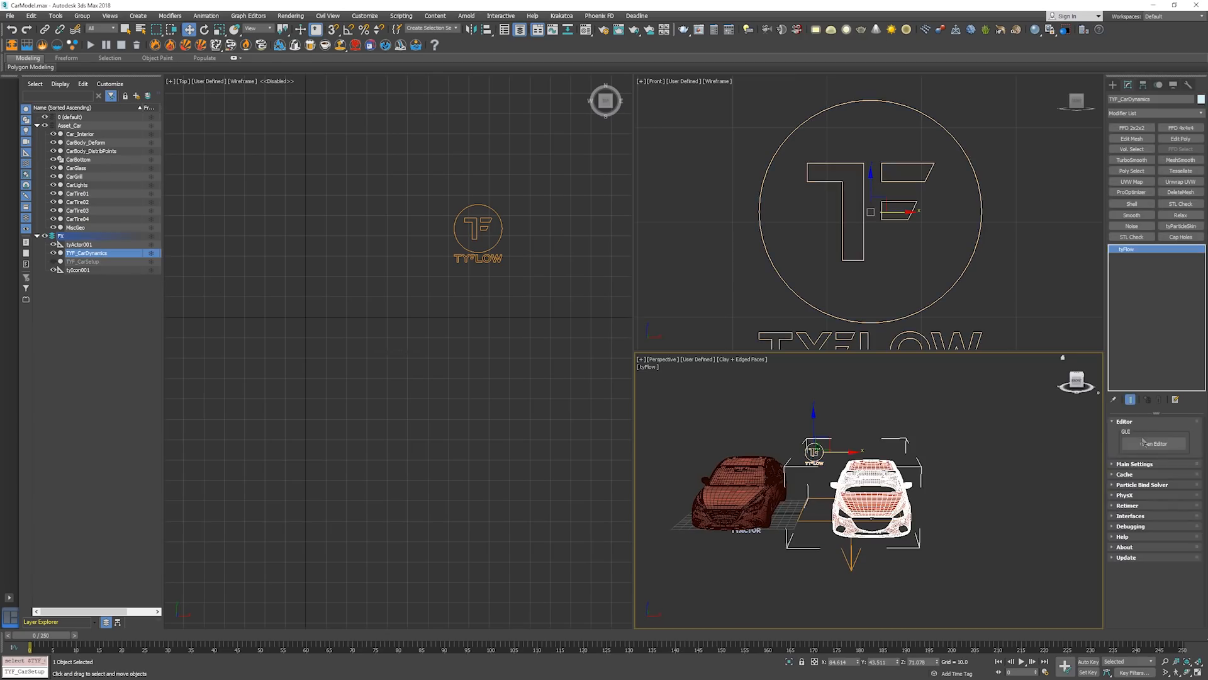
Open the TYF_CarDynamics flow and check the Birth, Position Icon and Actor settings of Event_001 against the cars in the scene
click(1154, 443)
click(287, 192)
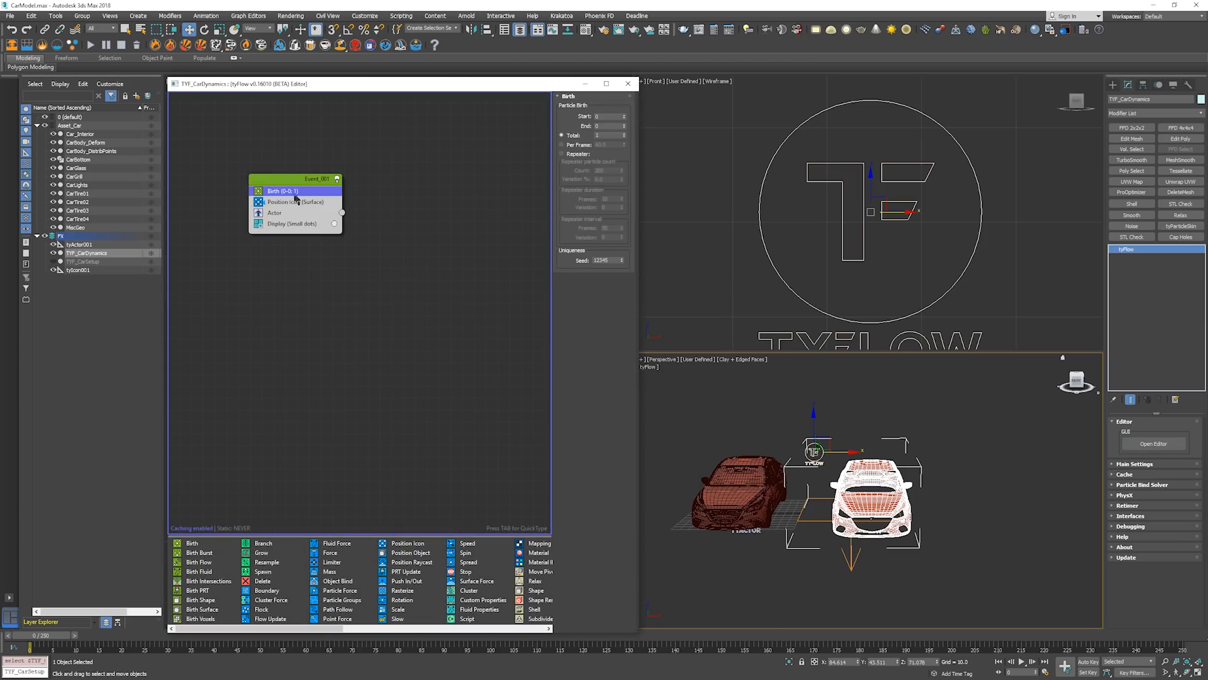
click(291, 203)
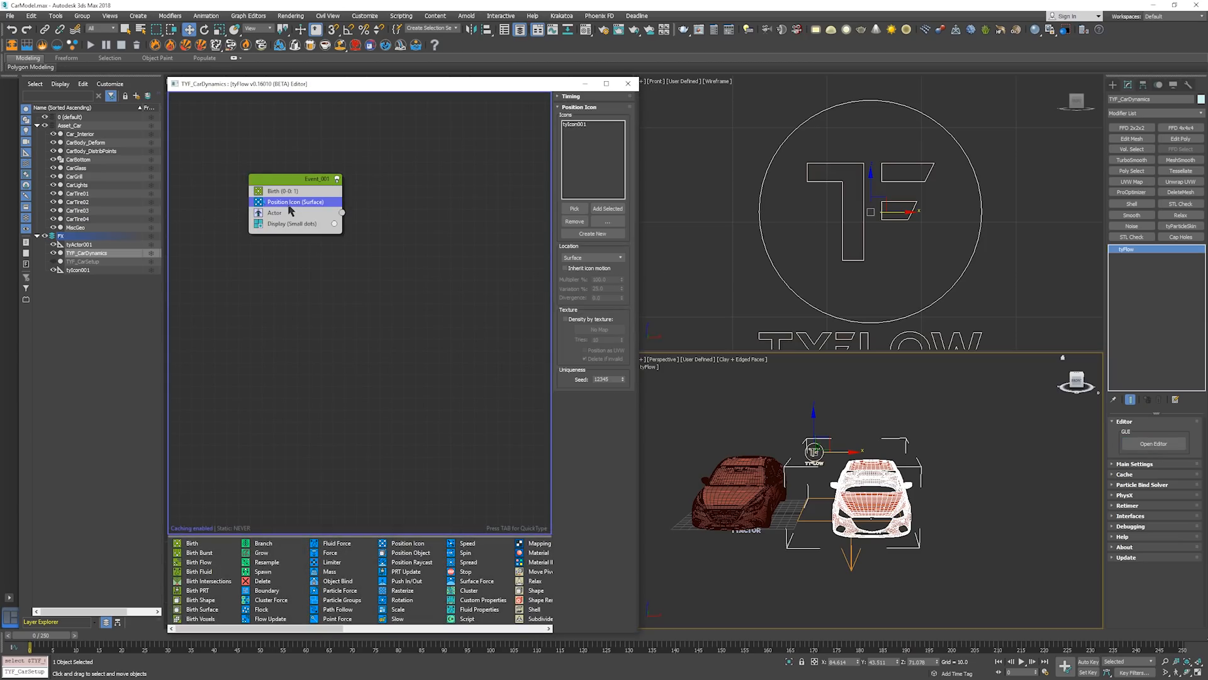
click(300, 214)
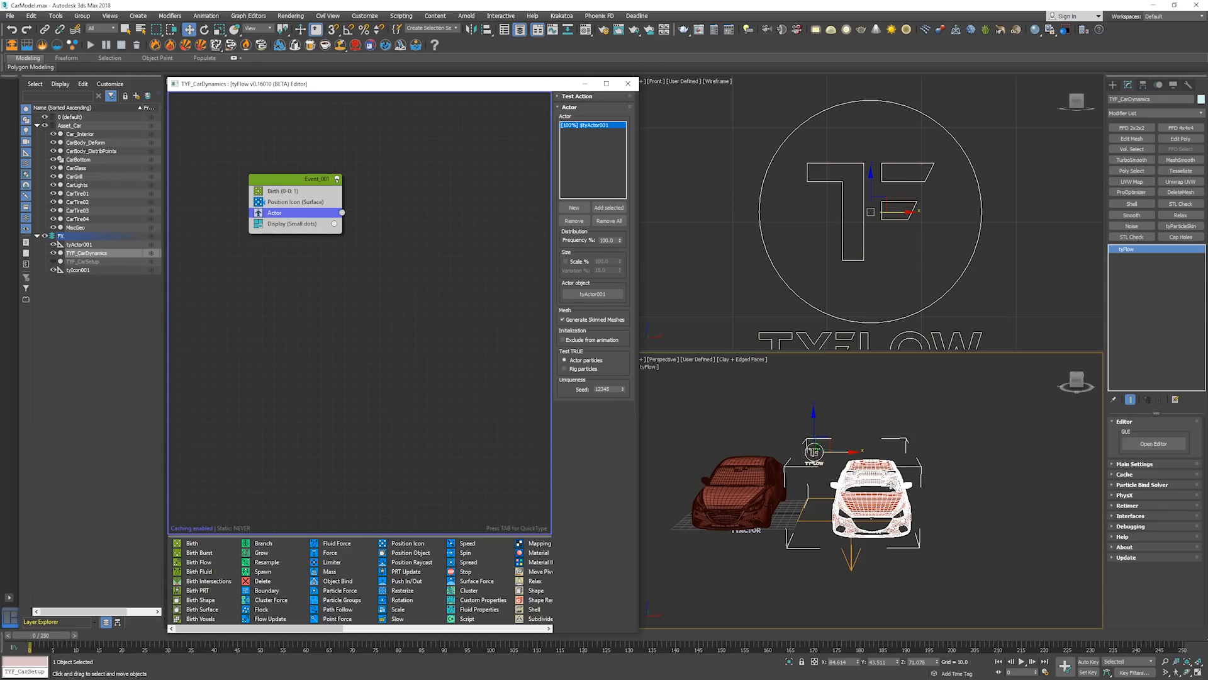
middle_drag(862, 431, 851, 397)
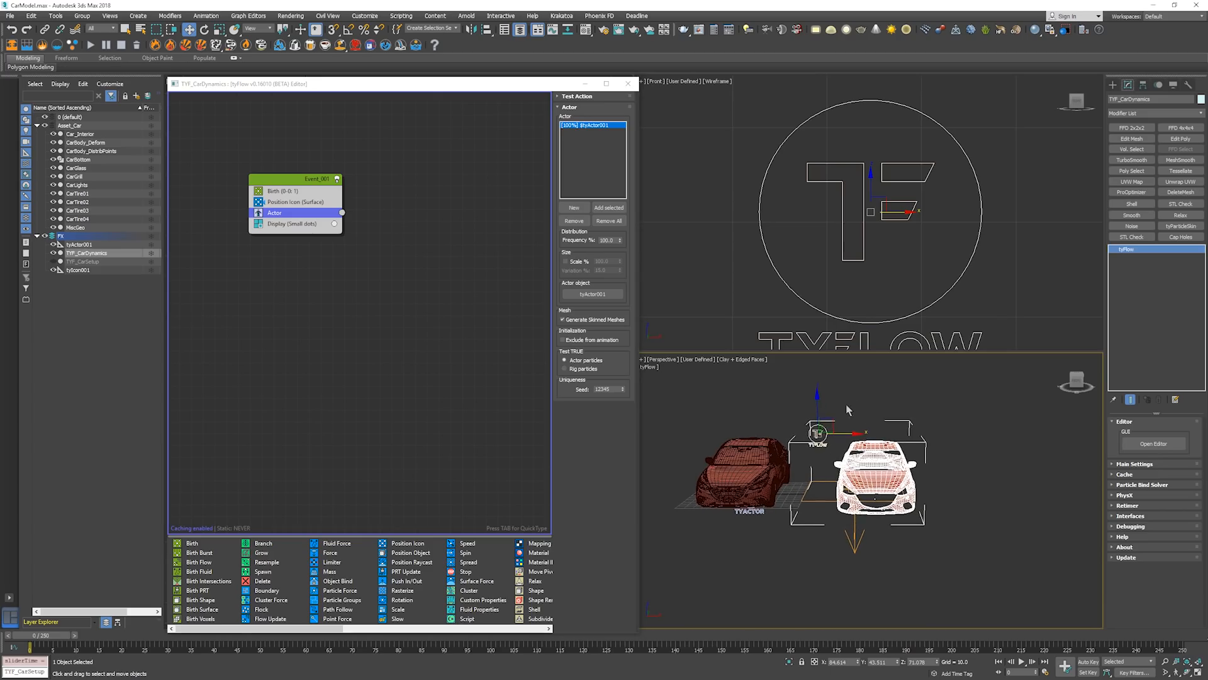
alt+middle_drag(906, 454, 841, 455)
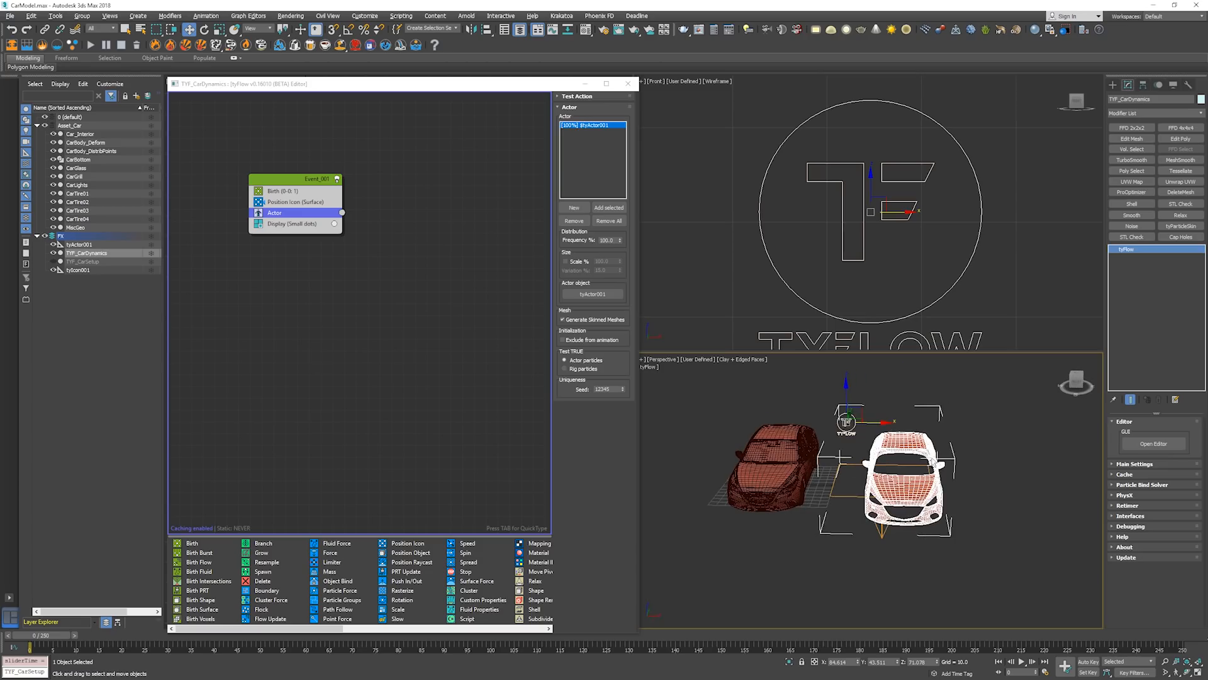
Try a total of 4 particles in Event_001's Birth operator and return the total to 1
click(329, 191)
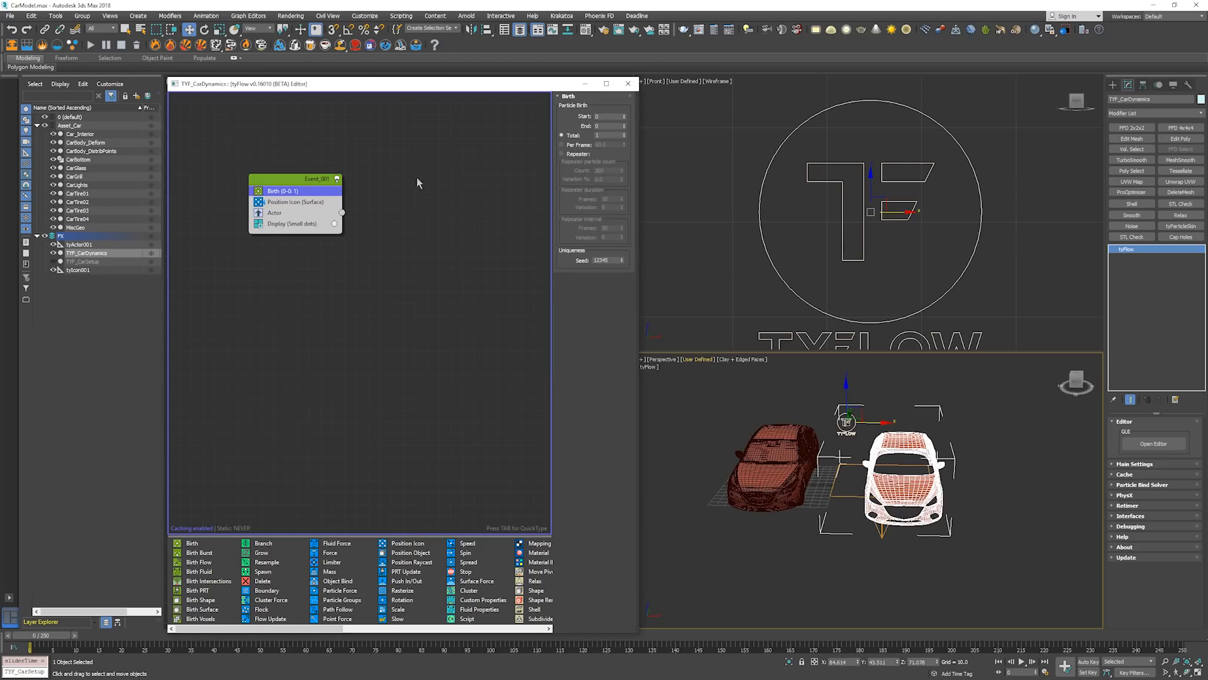
click(624, 134)
click(624, 134)
click(624, 133)
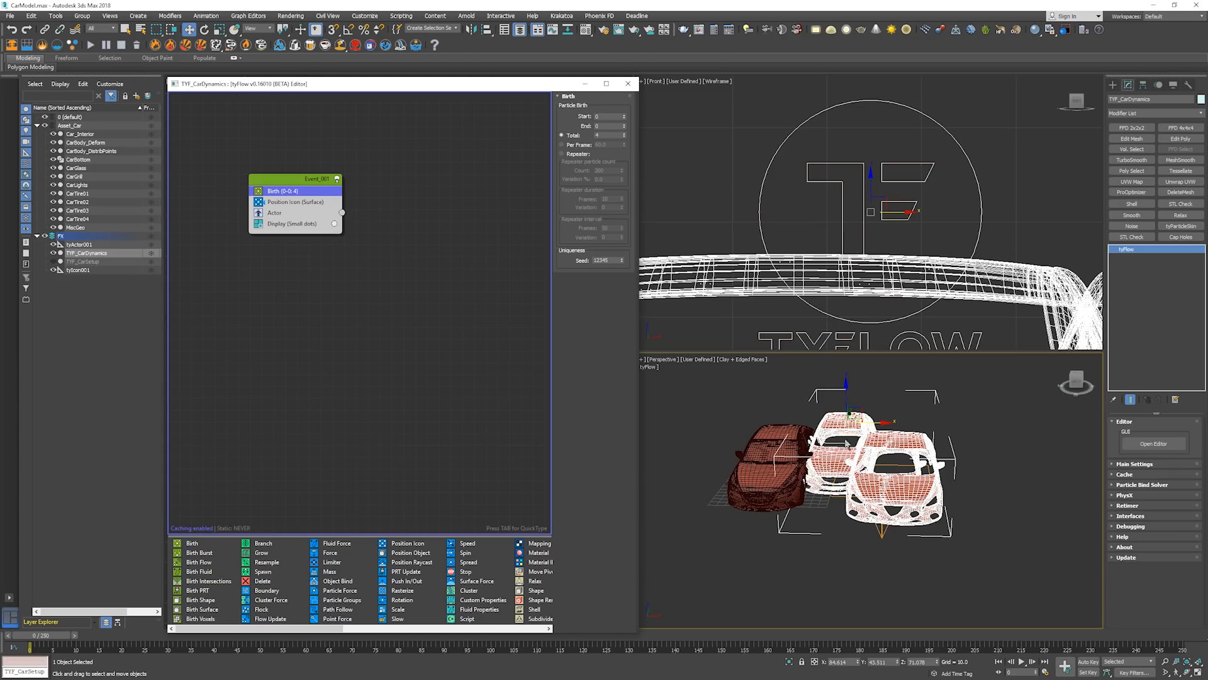
click(624, 137)
click(624, 136)
click(624, 137)
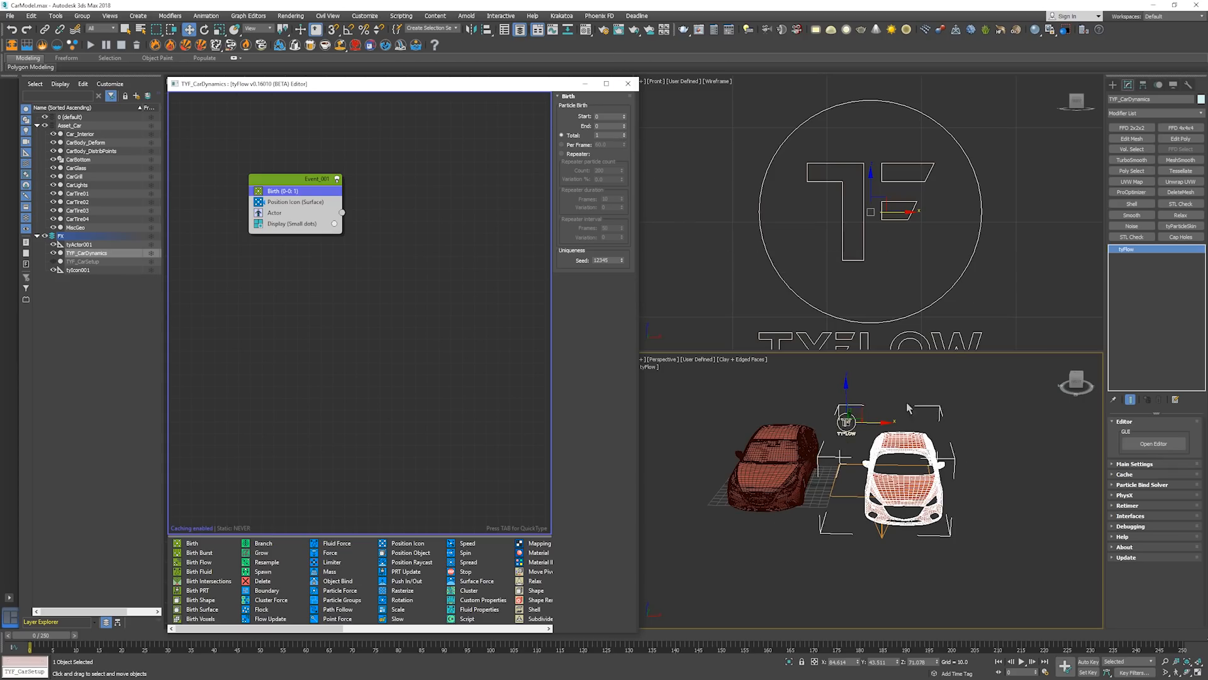
Create a separate event containing a Display operator and place it below Event_001
click(925, 452)
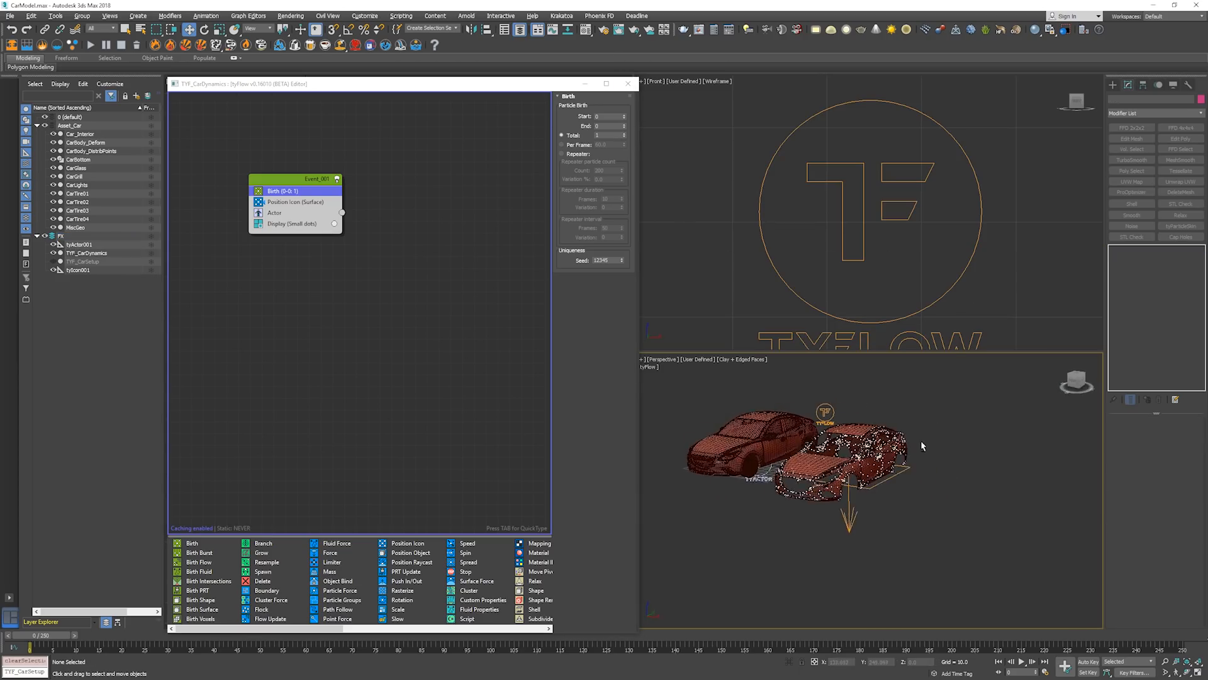
scroll(880, 450, up, 6)
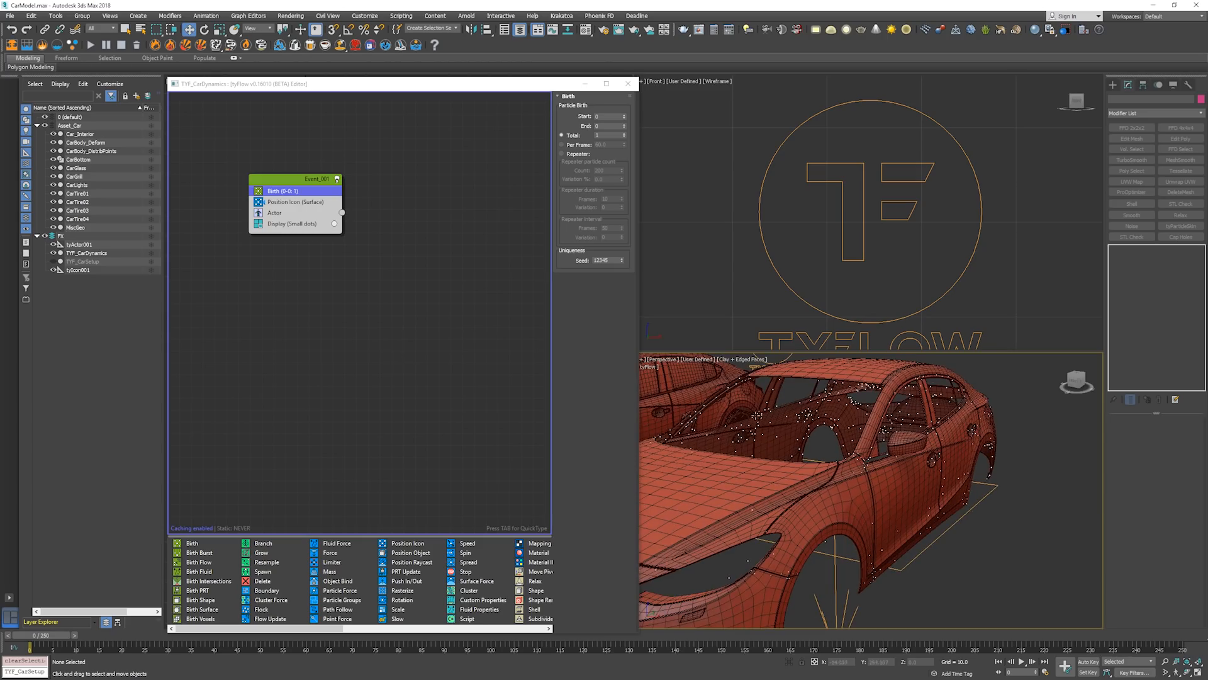
scroll(774, 452, down, 3)
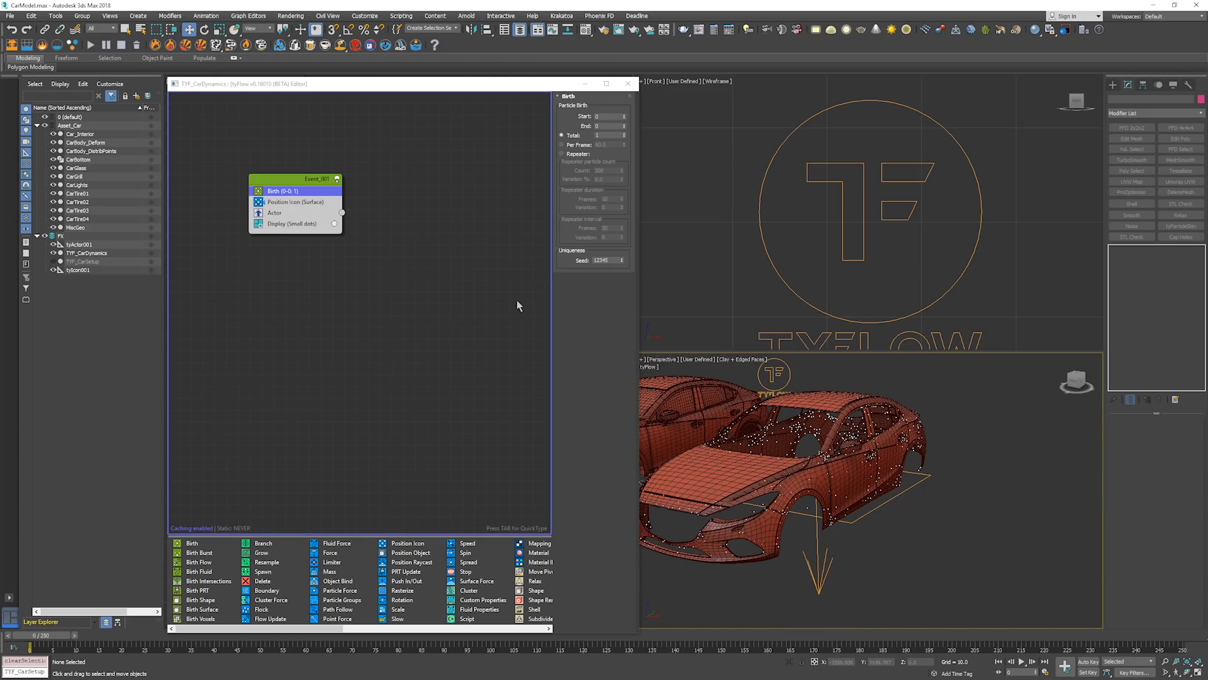
click(440, 238)
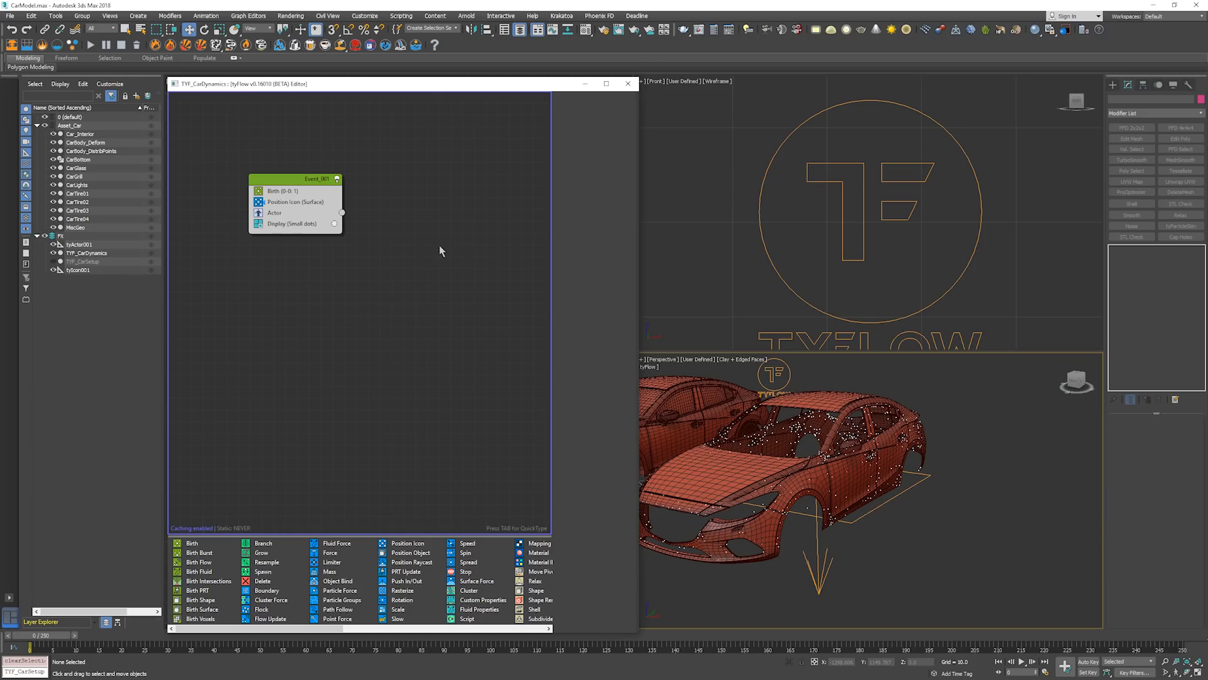
key(Tab)
text(disp)
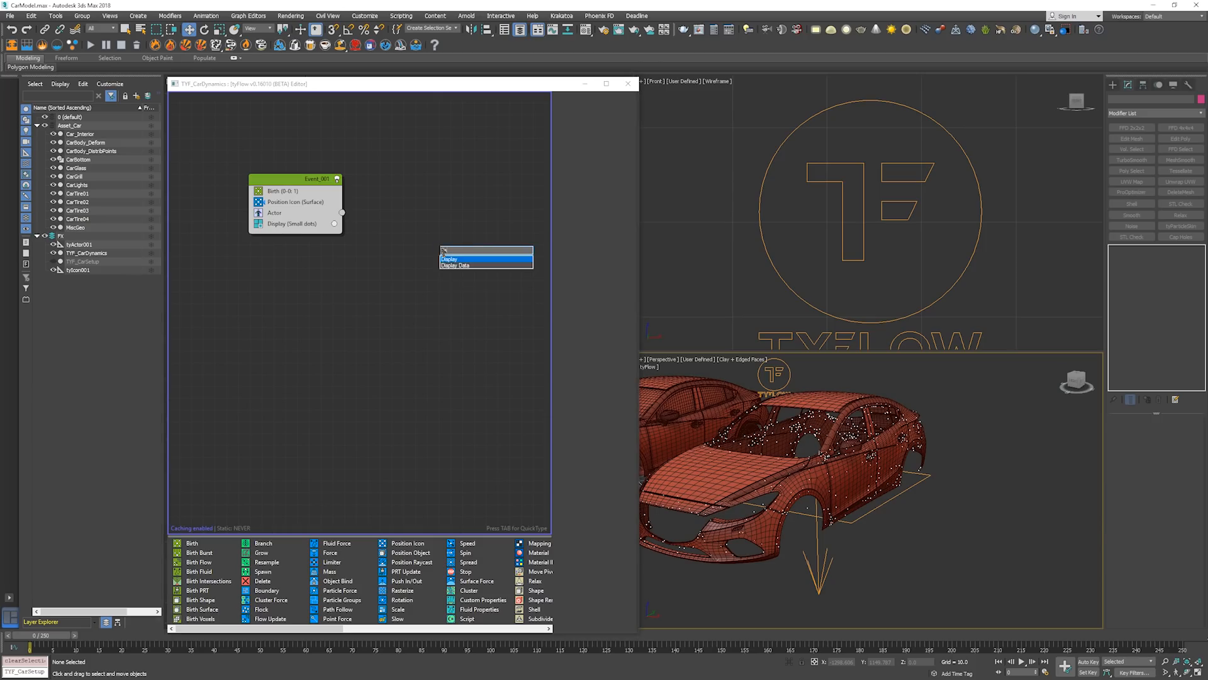
key(Return)
drag(464, 250, 448, 303)
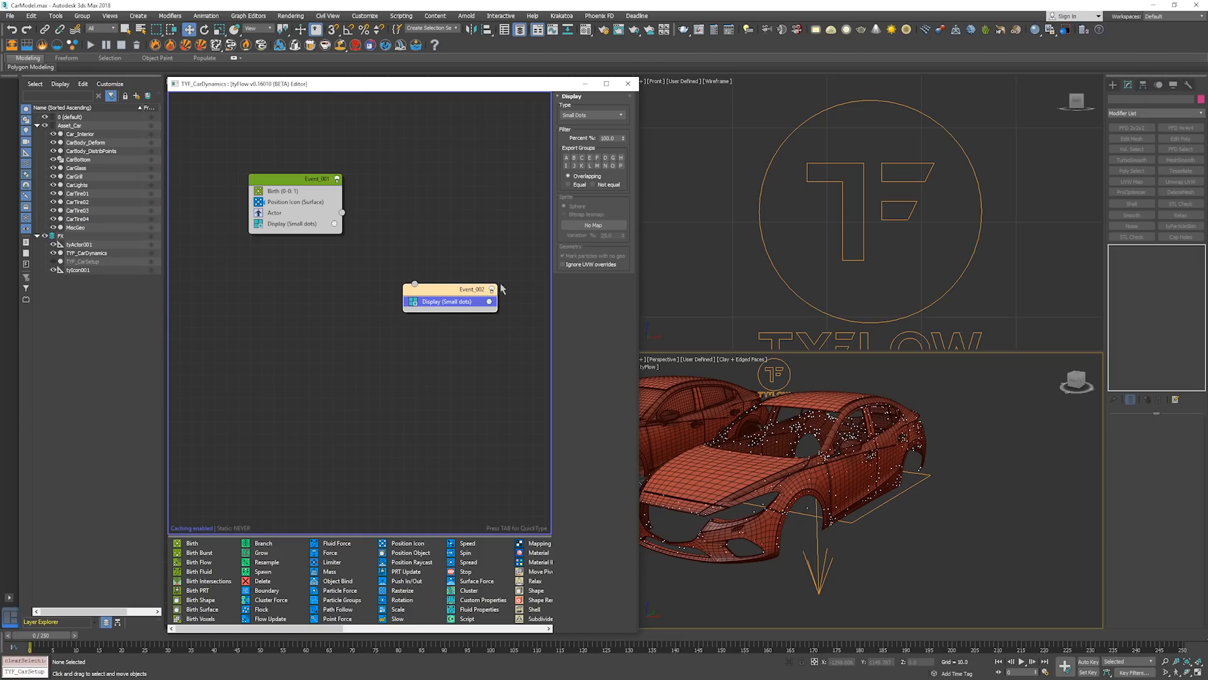
Connect the Actor operator's output in Event_001 to the Display event, Event_002
click(341, 214)
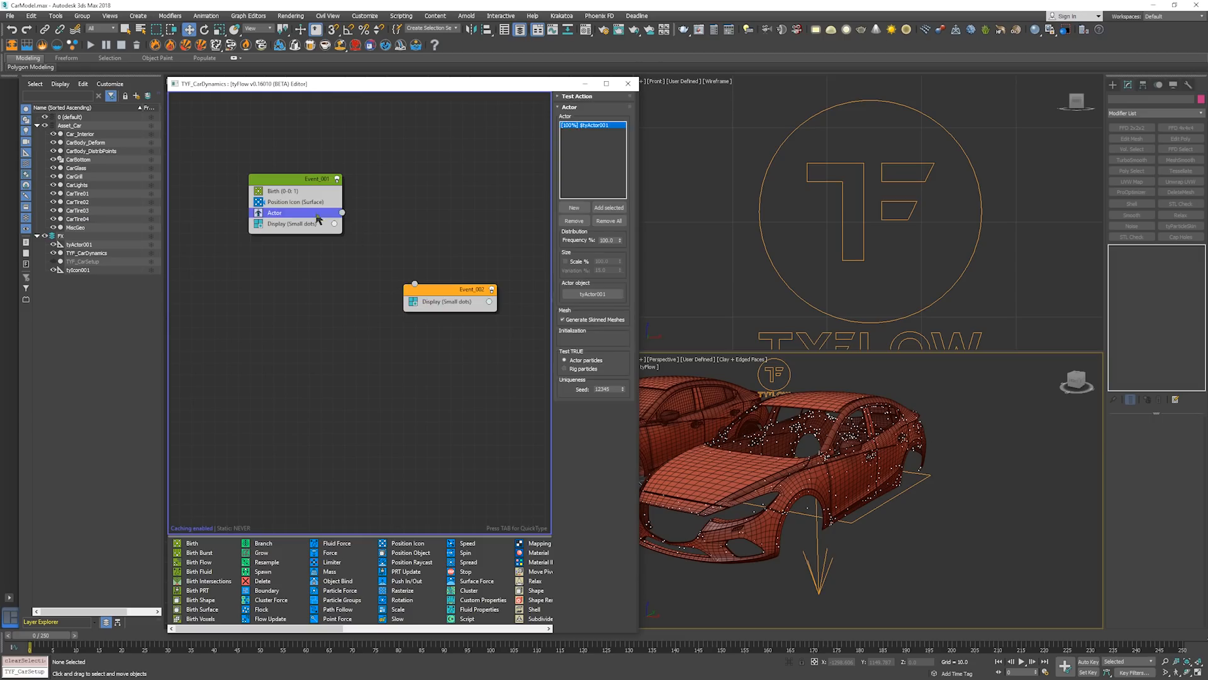
drag(342, 212, 415, 285)
click(451, 281)
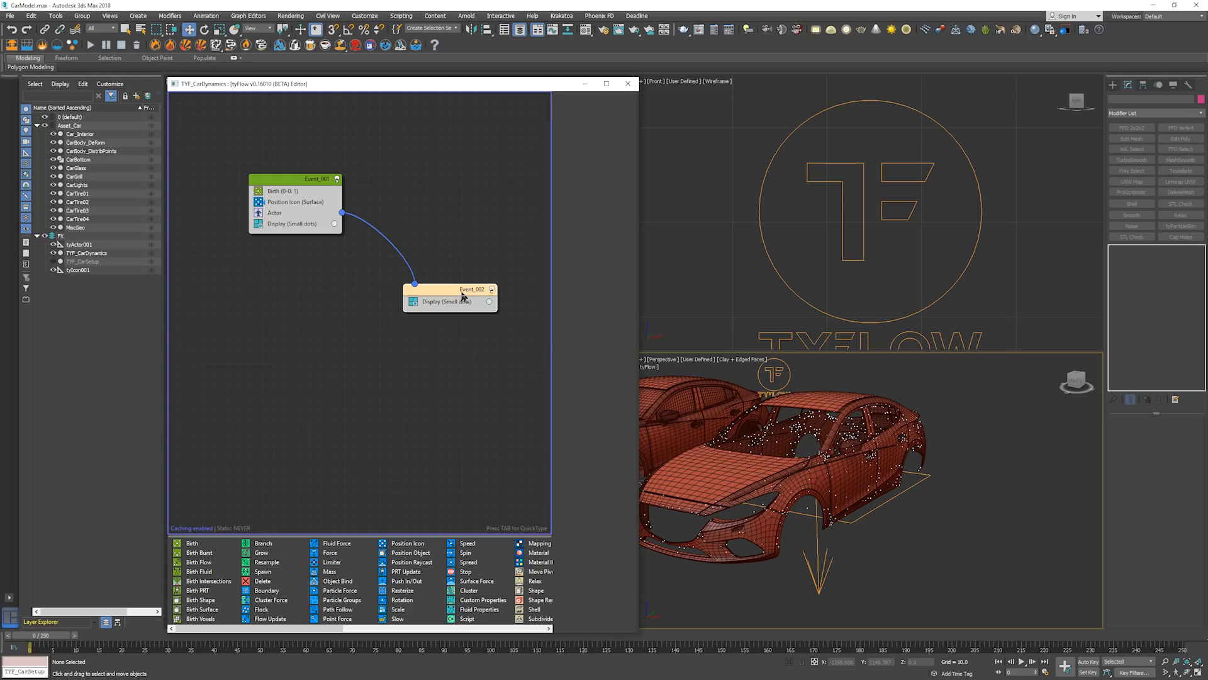
middle_drag(787, 452, 941, 485)
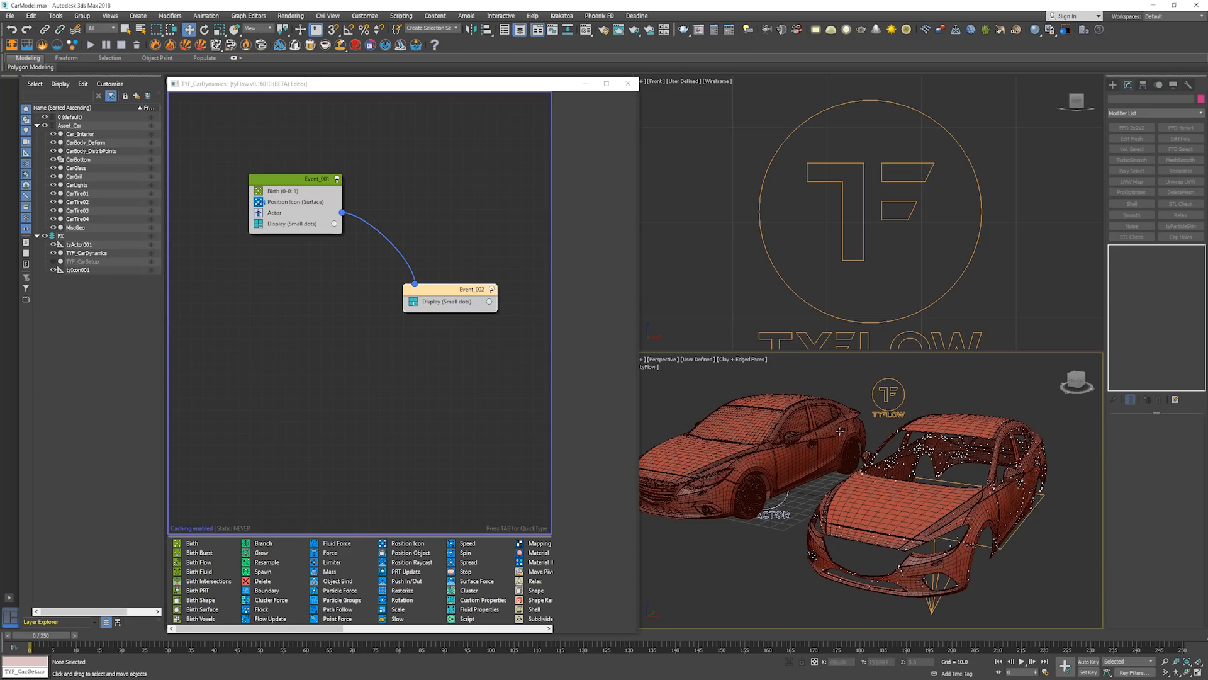
Try scaling the actor down with the Actor operator's Scale % option and switch the option off again
click(321, 212)
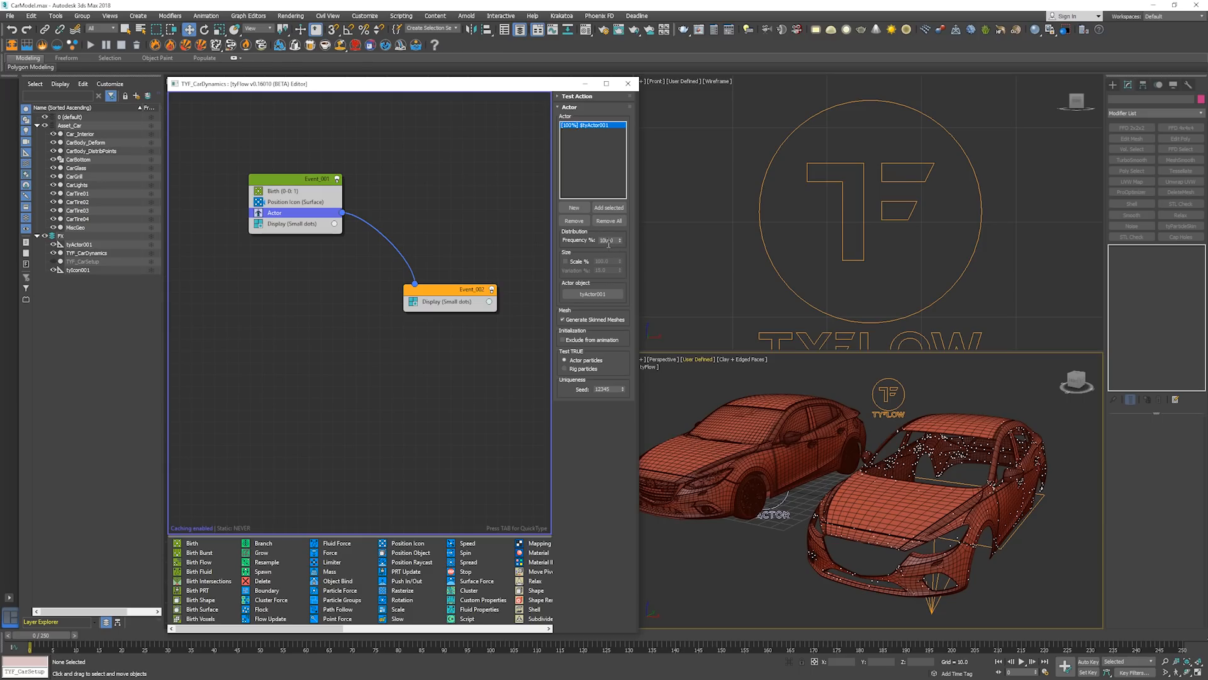
click(565, 261)
click(608, 261)
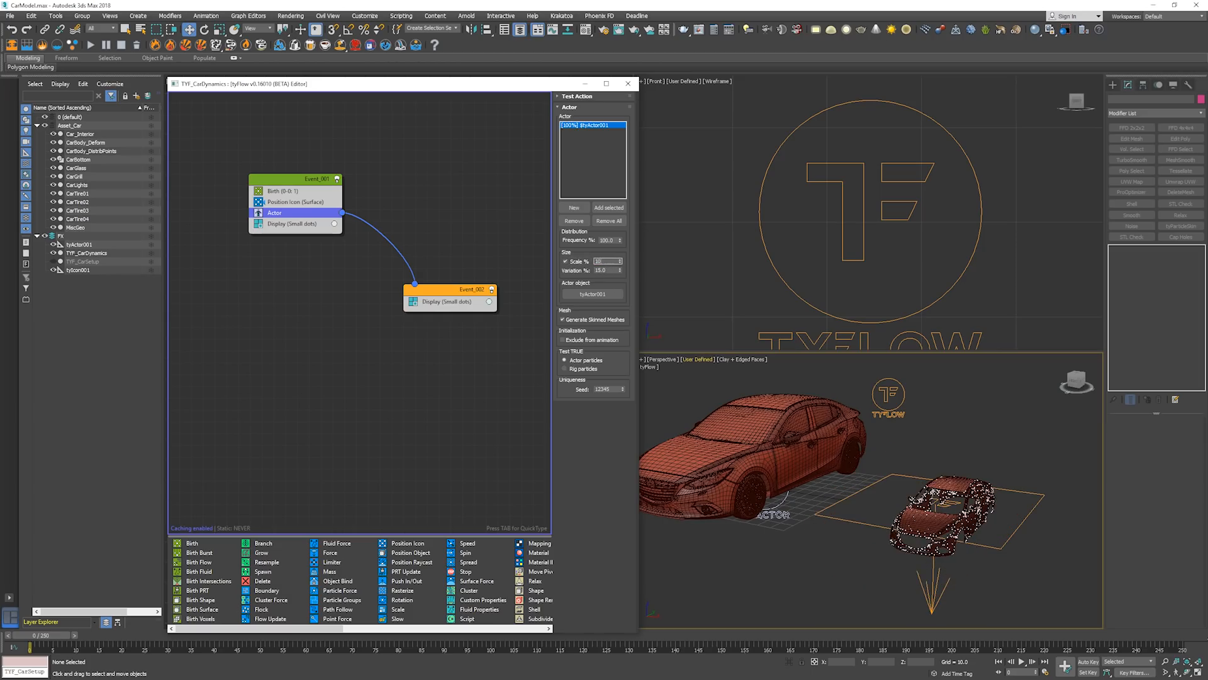
click(565, 261)
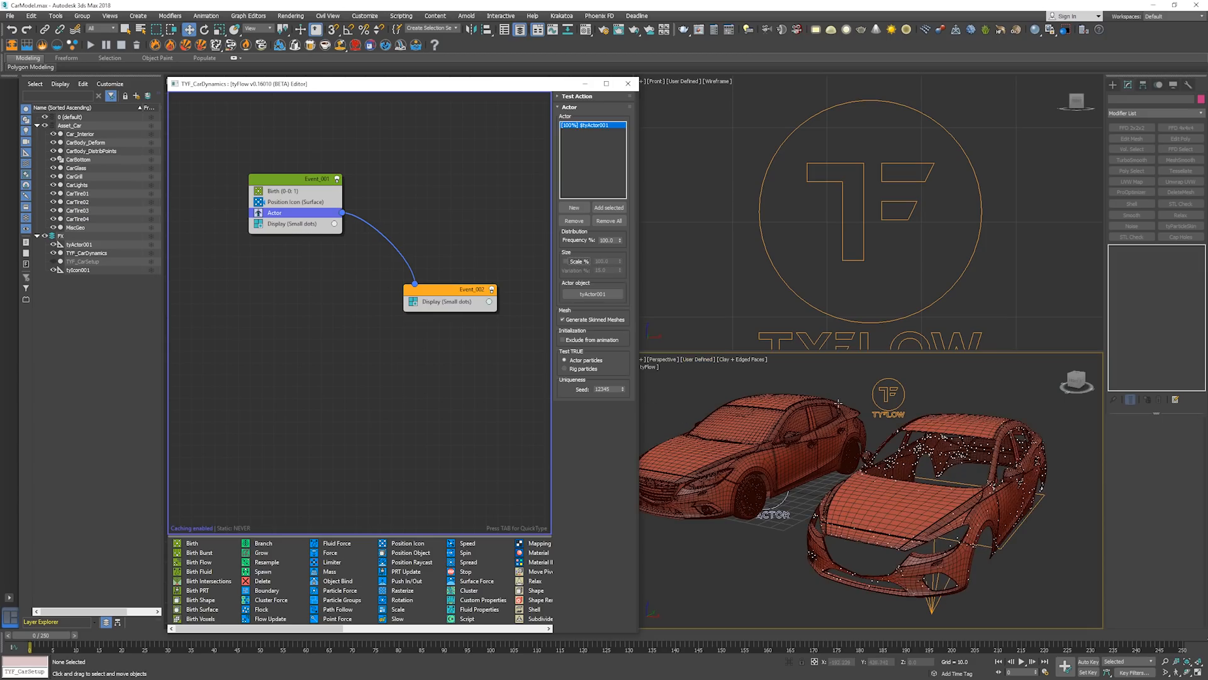
With Generate Skinned Meshes left enabled on the Actor operator, enable Exclude from animation and set Test TRUE to Rig particles
click(606, 320)
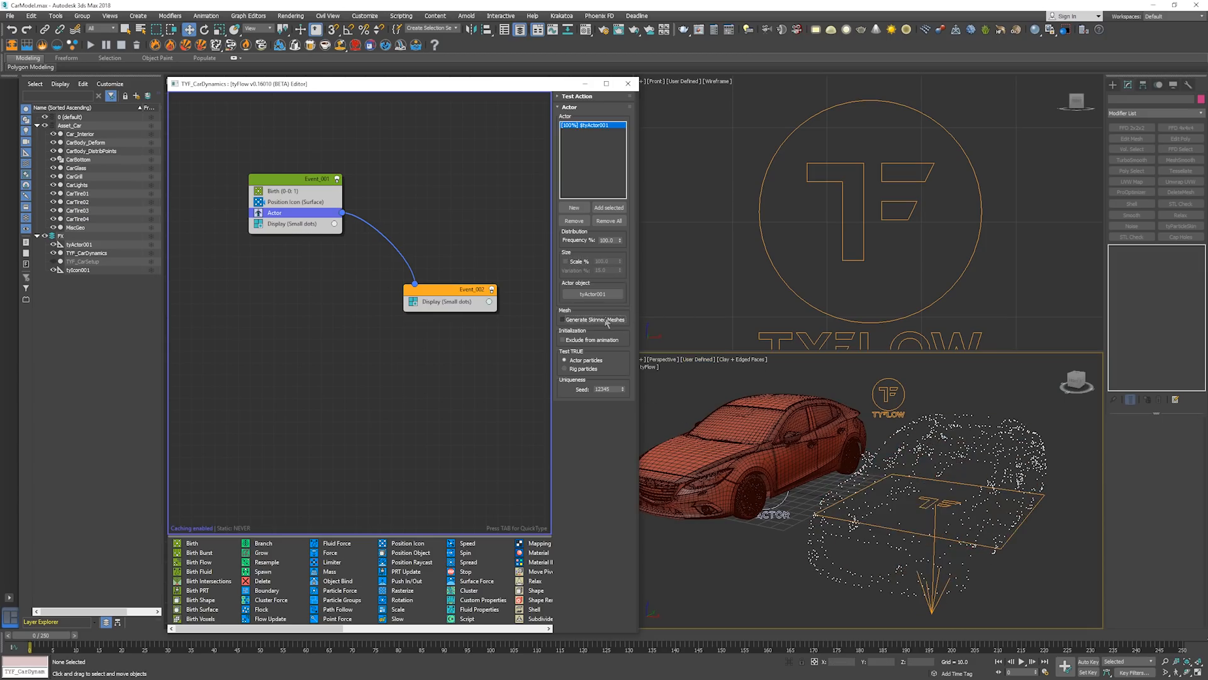
click(605, 319)
click(605, 319)
click(605, 319)
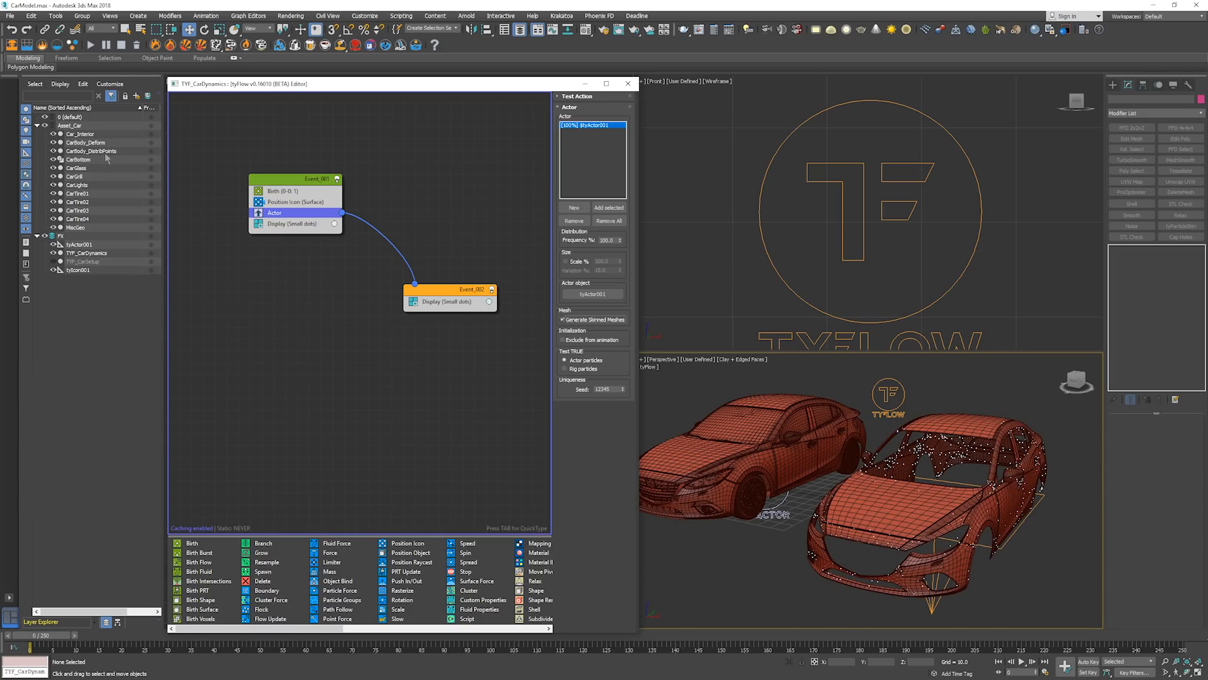
click(603, 321)
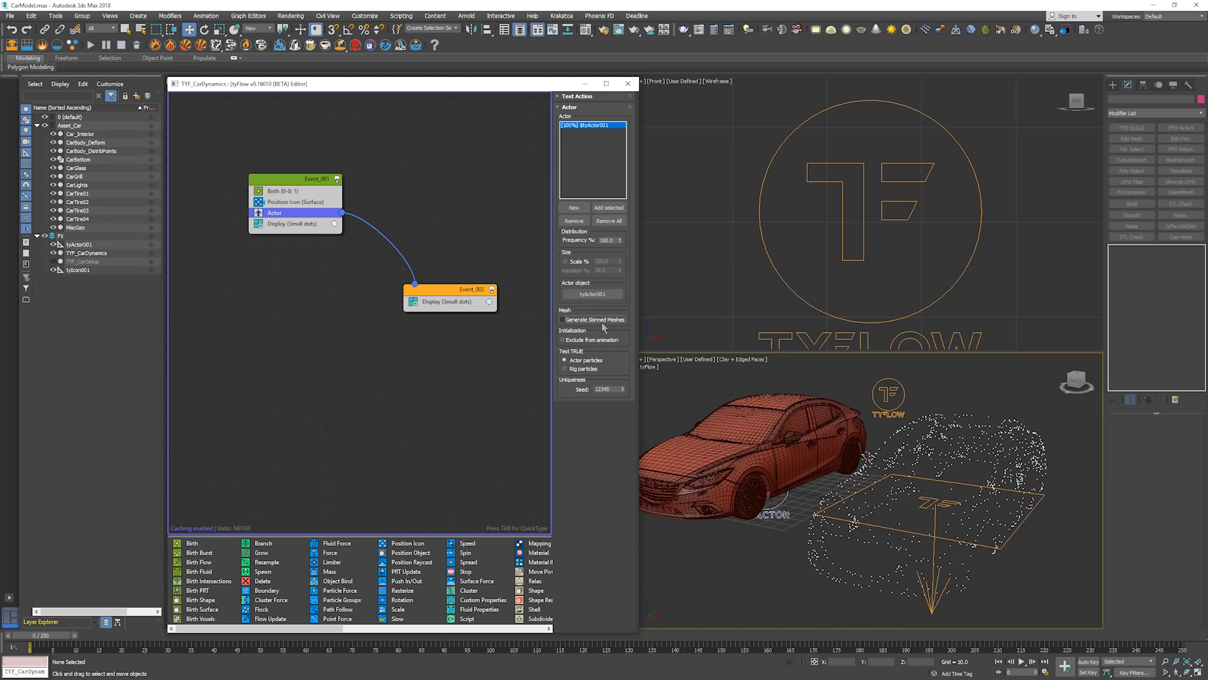
click(603, 321)
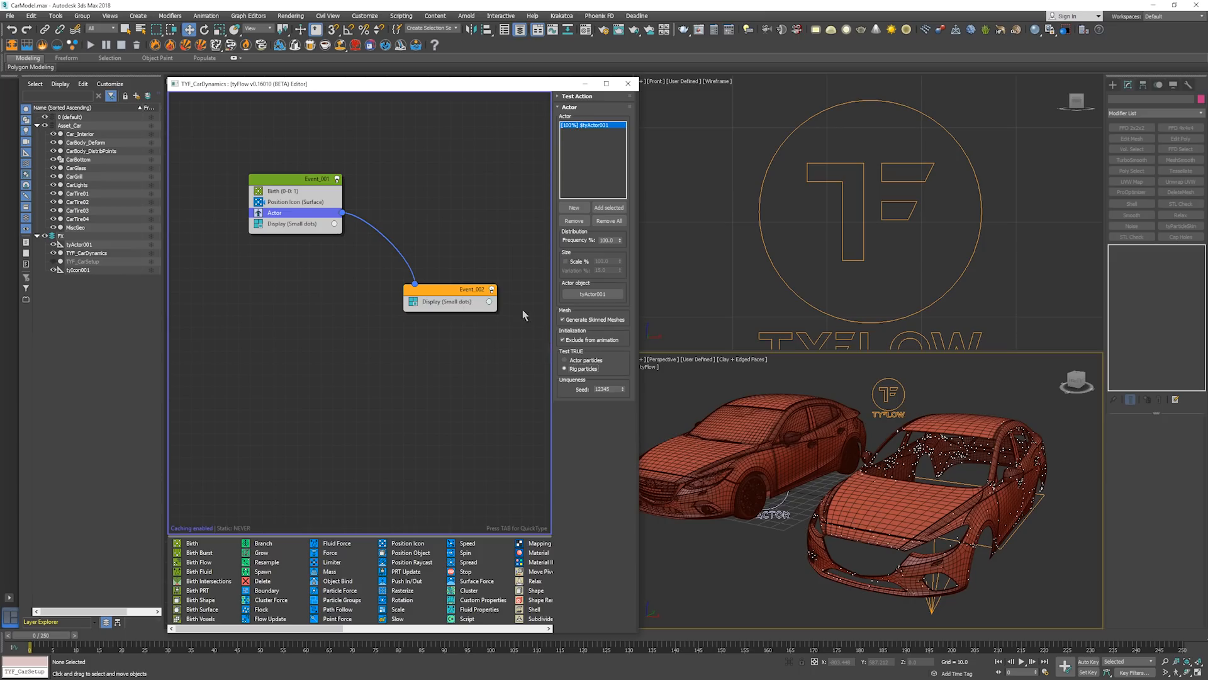
Add a PhysX Shape operator above Display in Event_002 and enable Display Hull for its Convex Hull type
drag(453, 289, 439, 271)
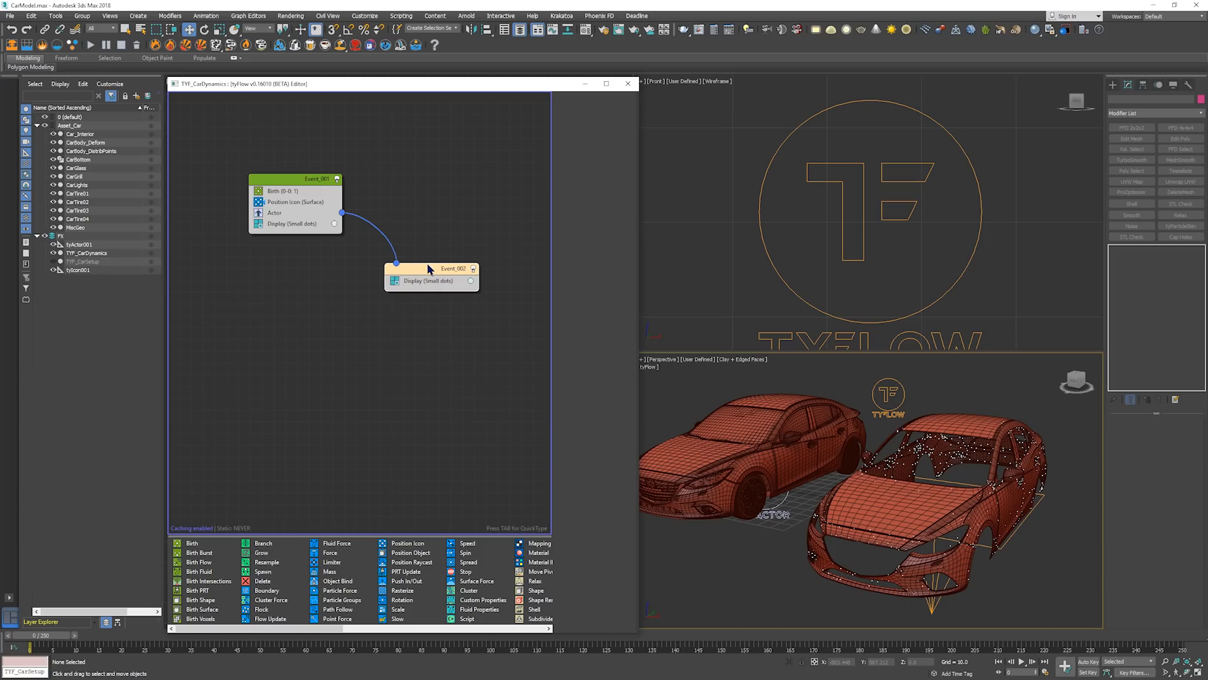
key(Tab)
text(ph)
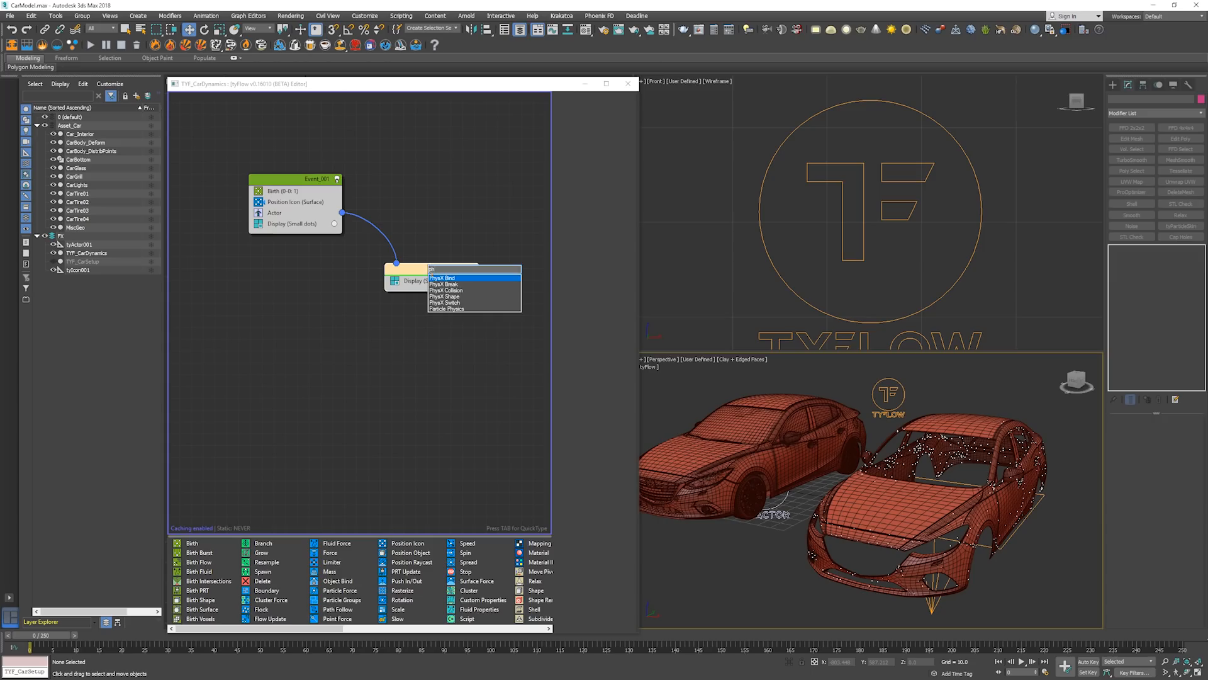
text(ysys)
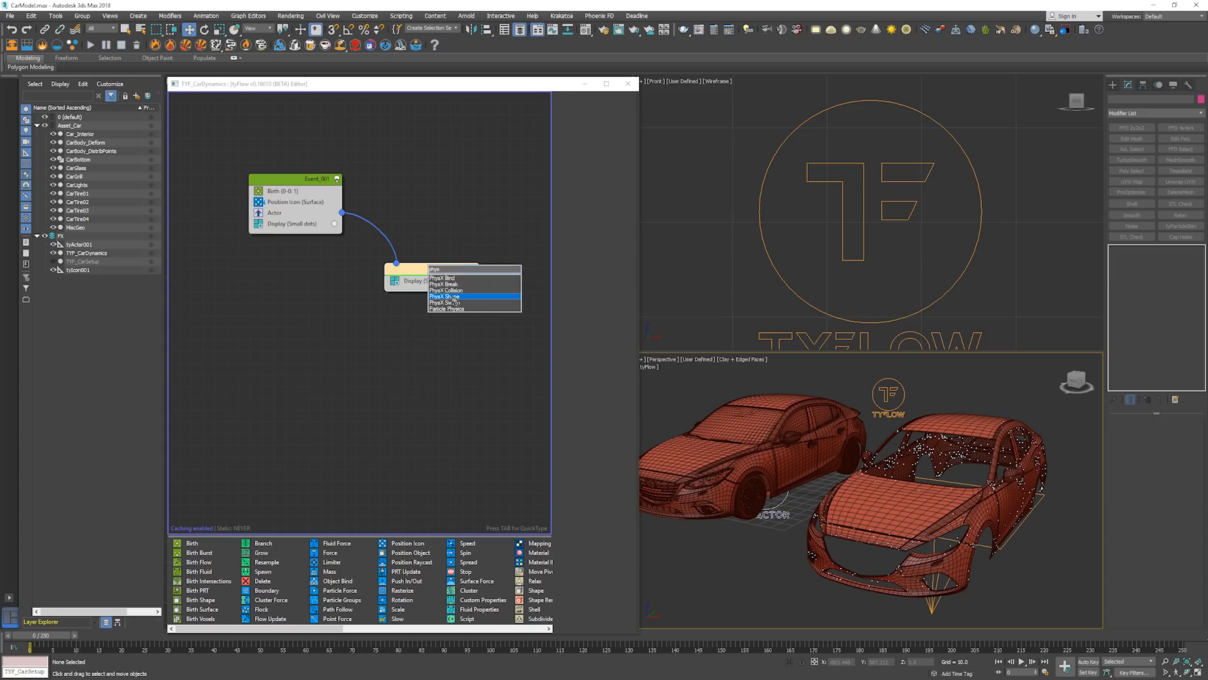
click(471, 296)
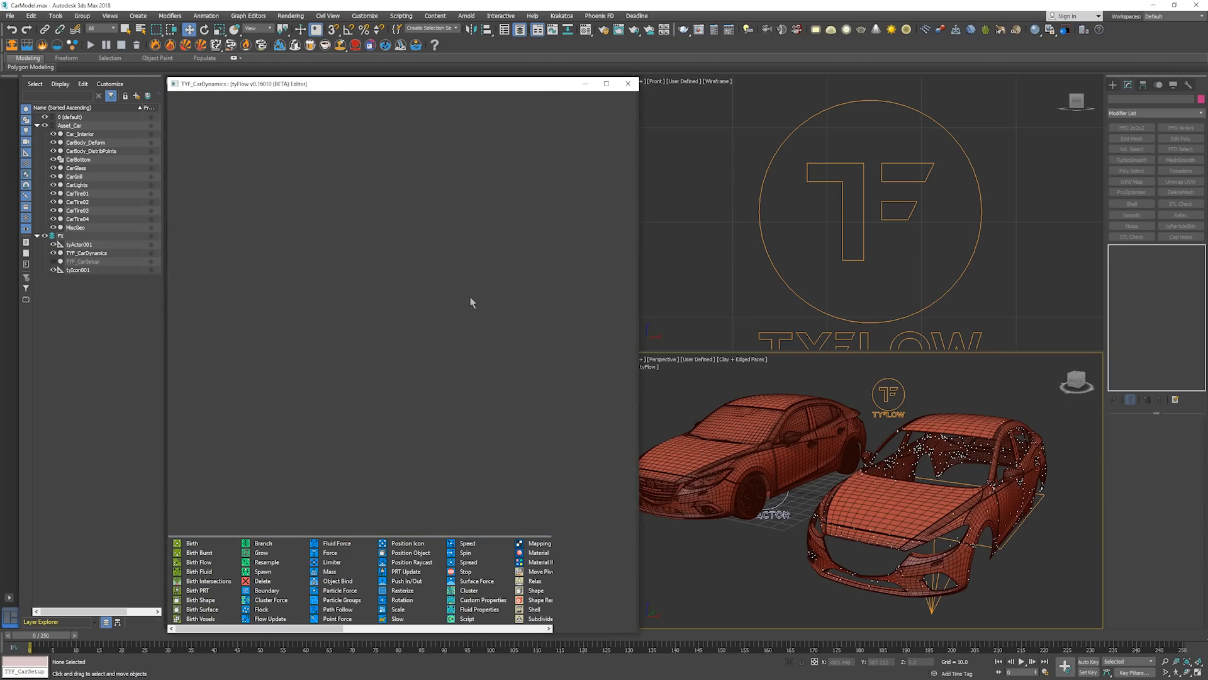
middle_drag(781, 515, 783, 515)
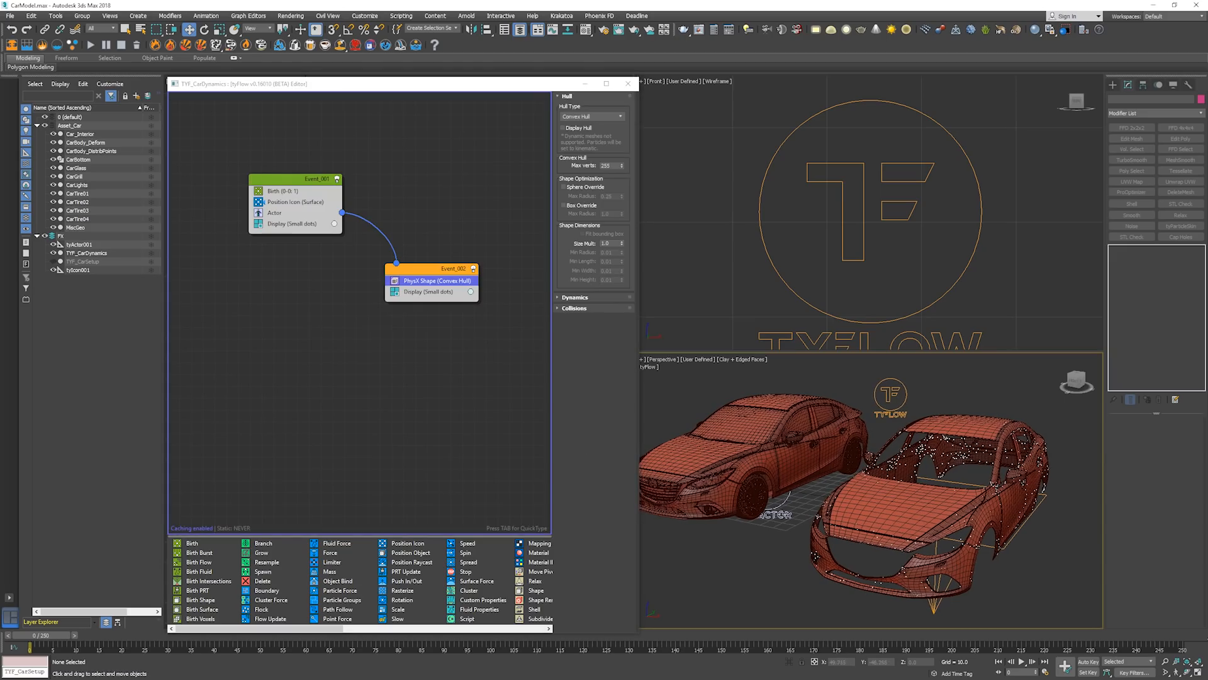
click(563, 127)
middle_drag(958, 569, 903, 522)
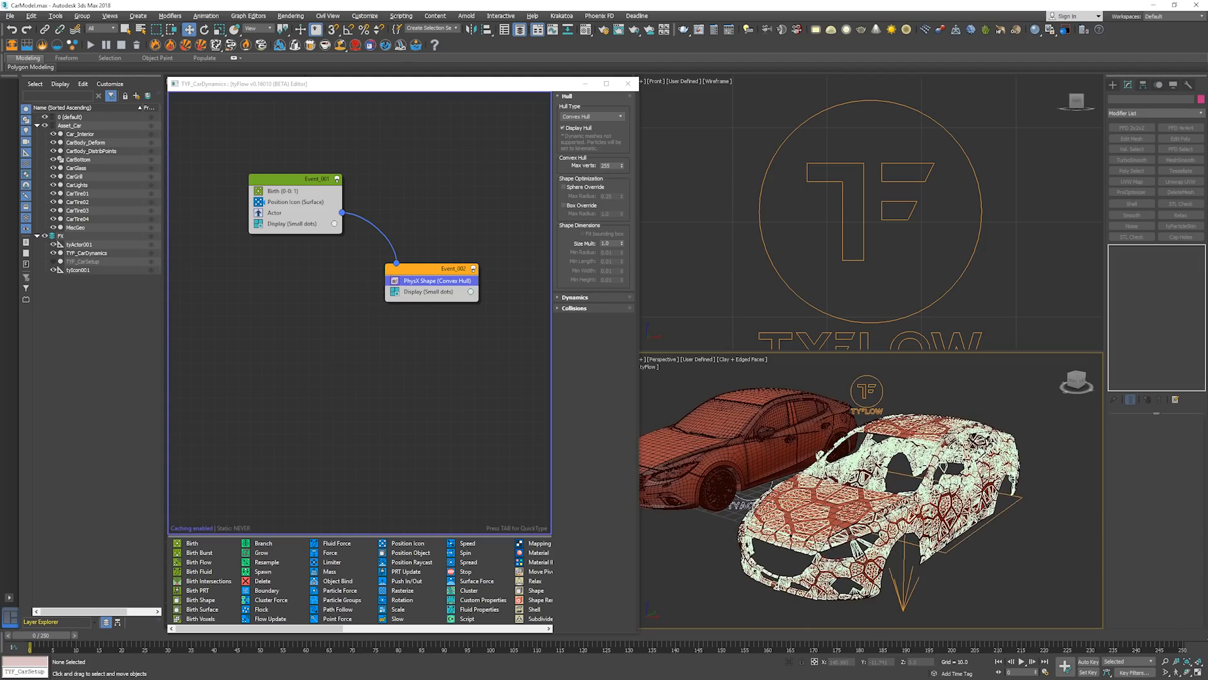
Add a Force operator above PhysX Shape in Event_002 and set its built-in gravity strength to -0.1
click(427, 267)
key(Tab)
text(for)
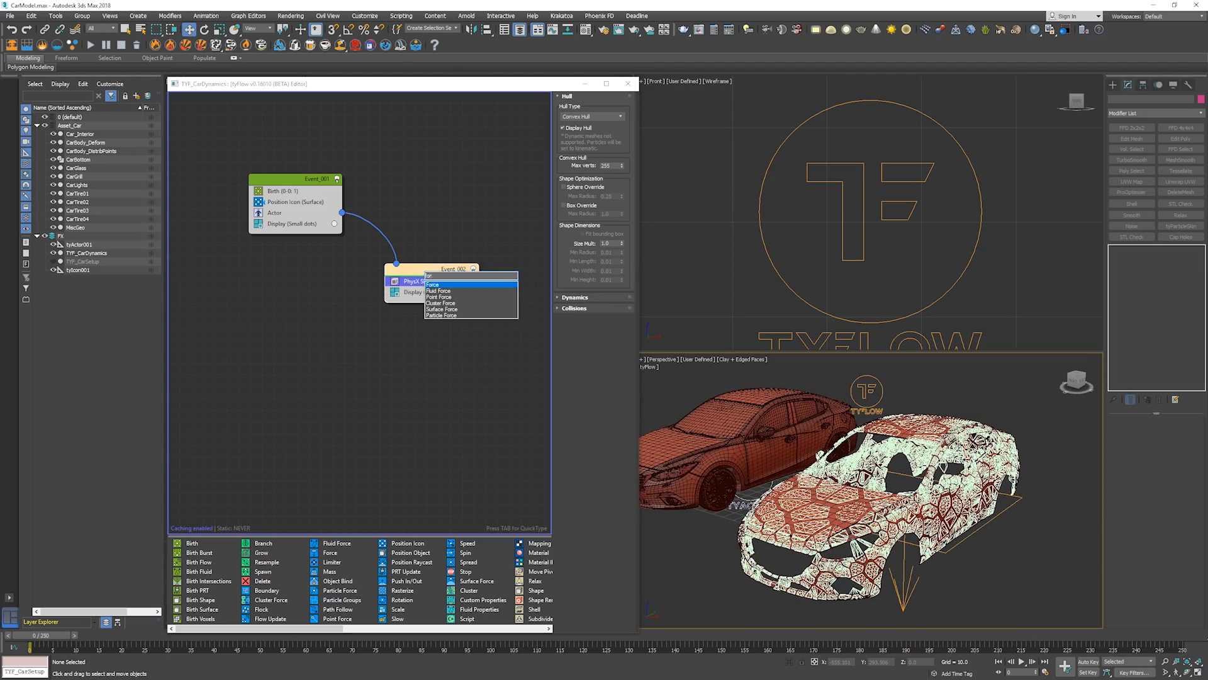
key(Return)
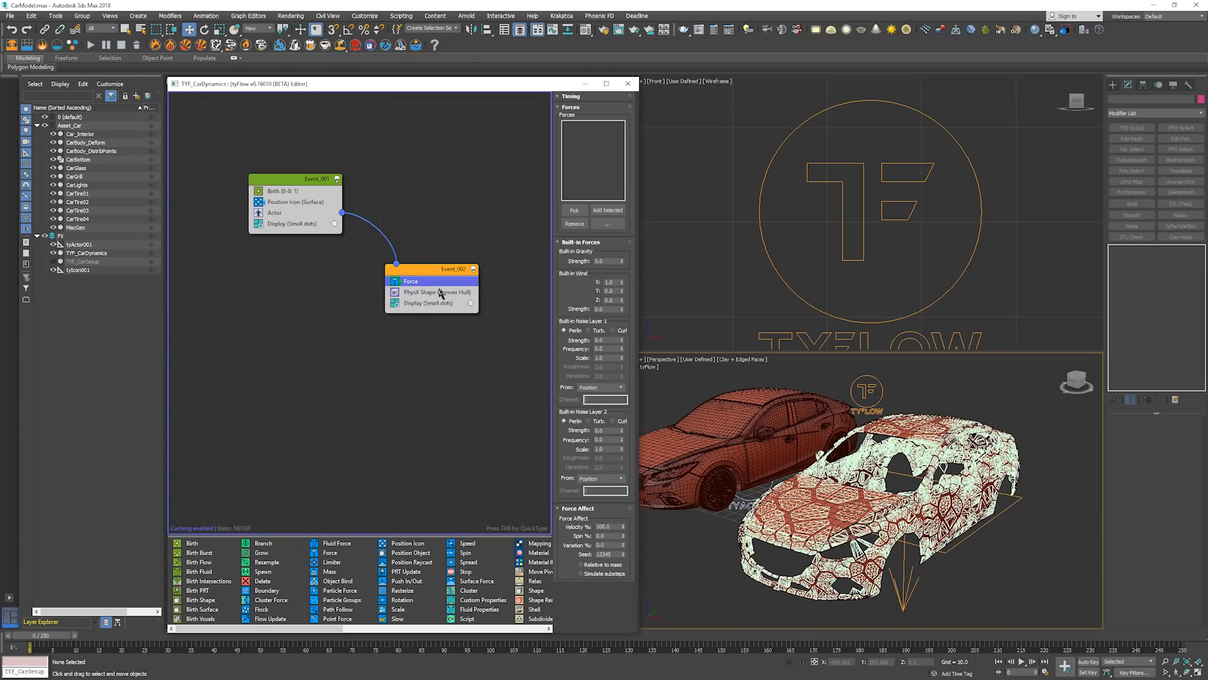
click(606, 261)
text(-.1)
key(Return)
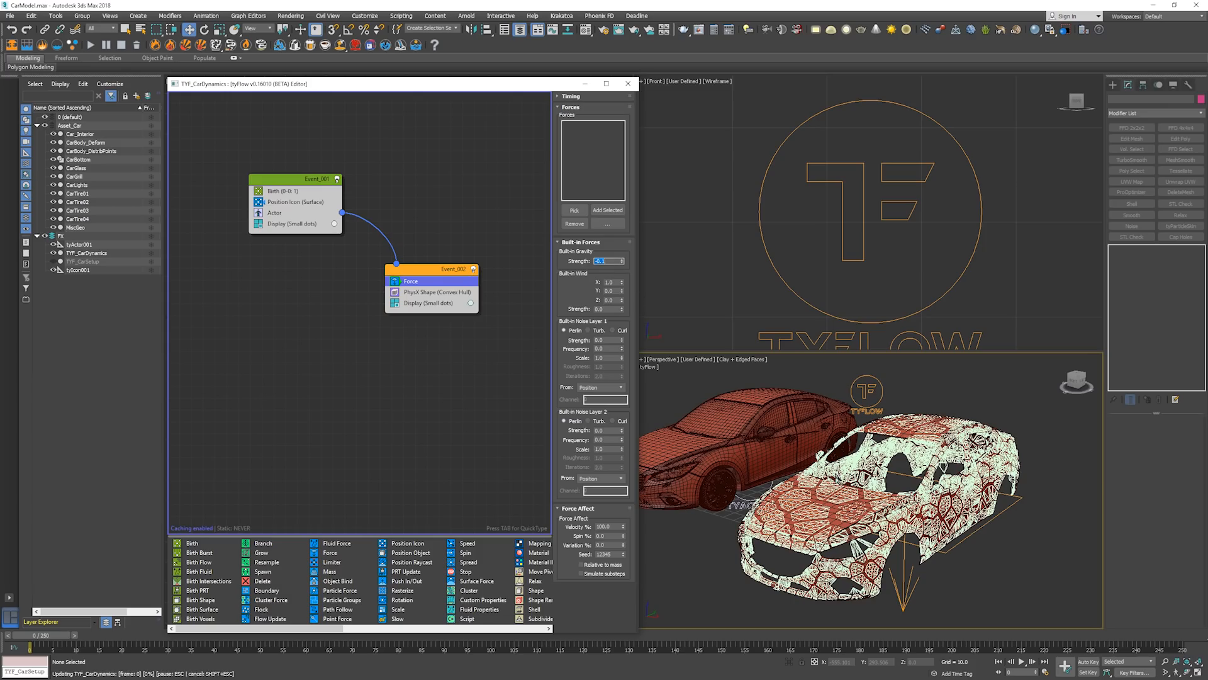
Play and step through the first frames of the simulation to examine how the car's PhysX fragments fall under gravity
middle_drag(944, 464, 911, 450)
key(slash)
key(slash)
key(period)
key(period)
key(period)
key(period)
key(period)
key(period)
key(period)
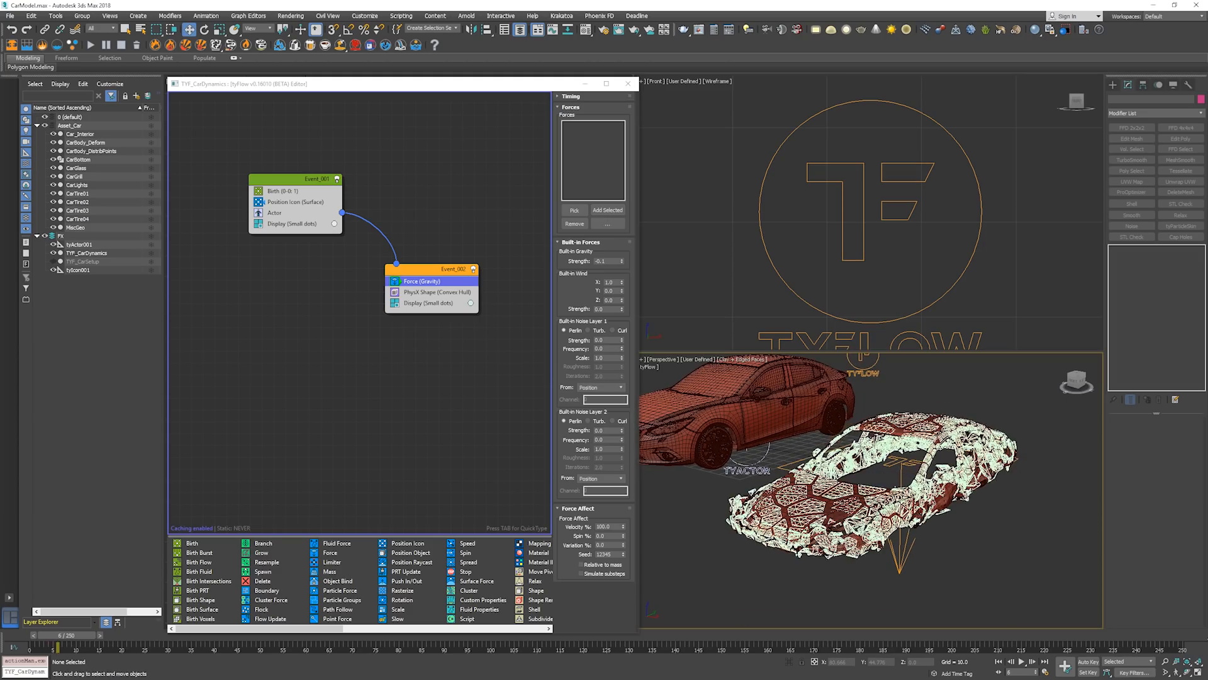
key(period)
key(period)
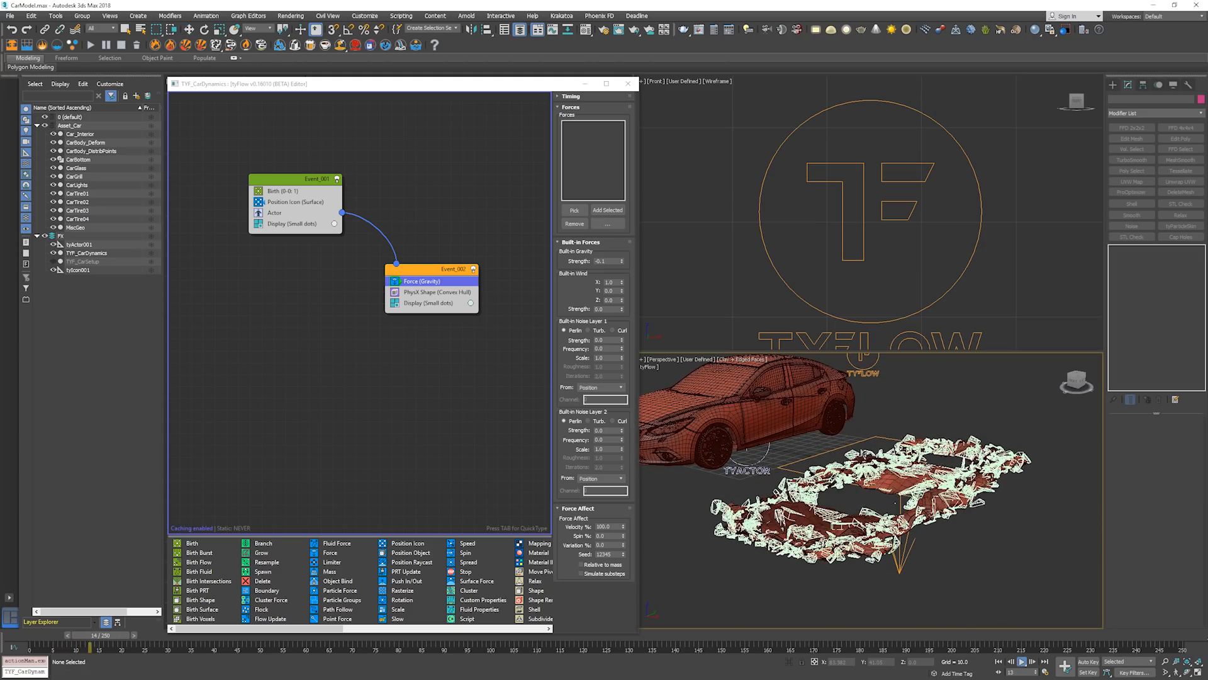
Hide the edged faces in the perspective view and replay the simulation from the first frame to examine how the fragments fall
middle_drag(910, 494, 915, 454)
key(F4)
scroll(907, 469, down, 5)
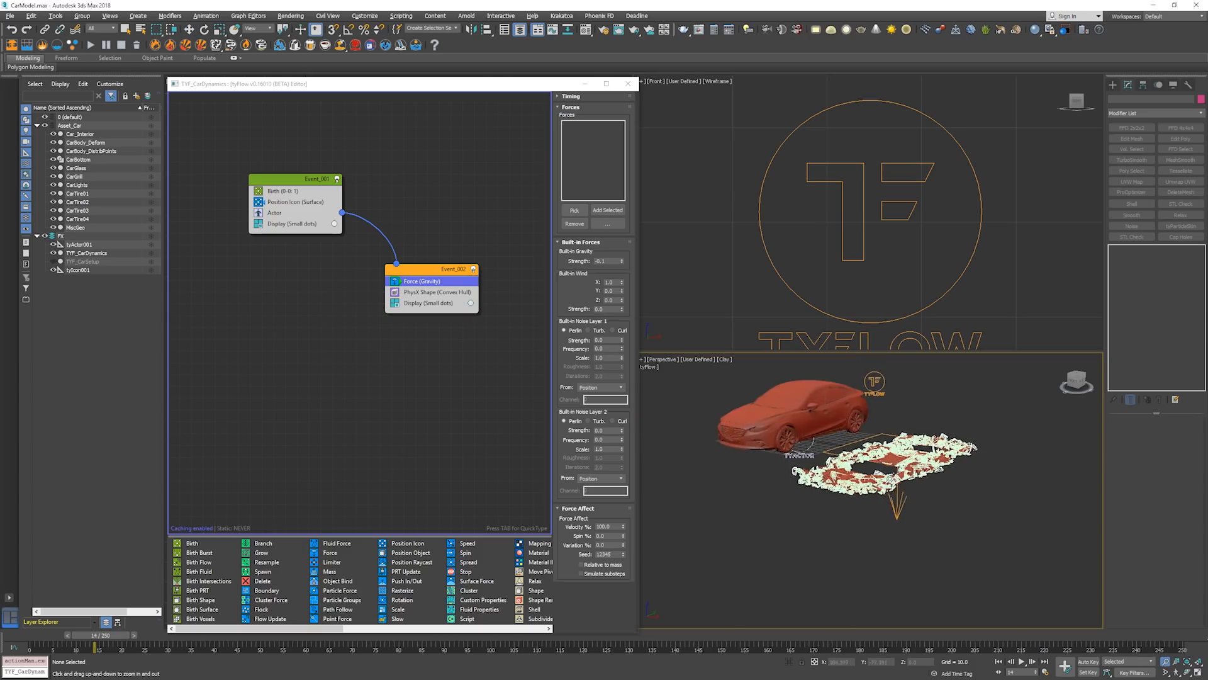
mouse_move(890, 499)
alt+middle_down()
mouse_move(881, 478)
mouse_move(907, 482)
alt+middle_up()
key(Home)
scroll(906, 482, up, 3)
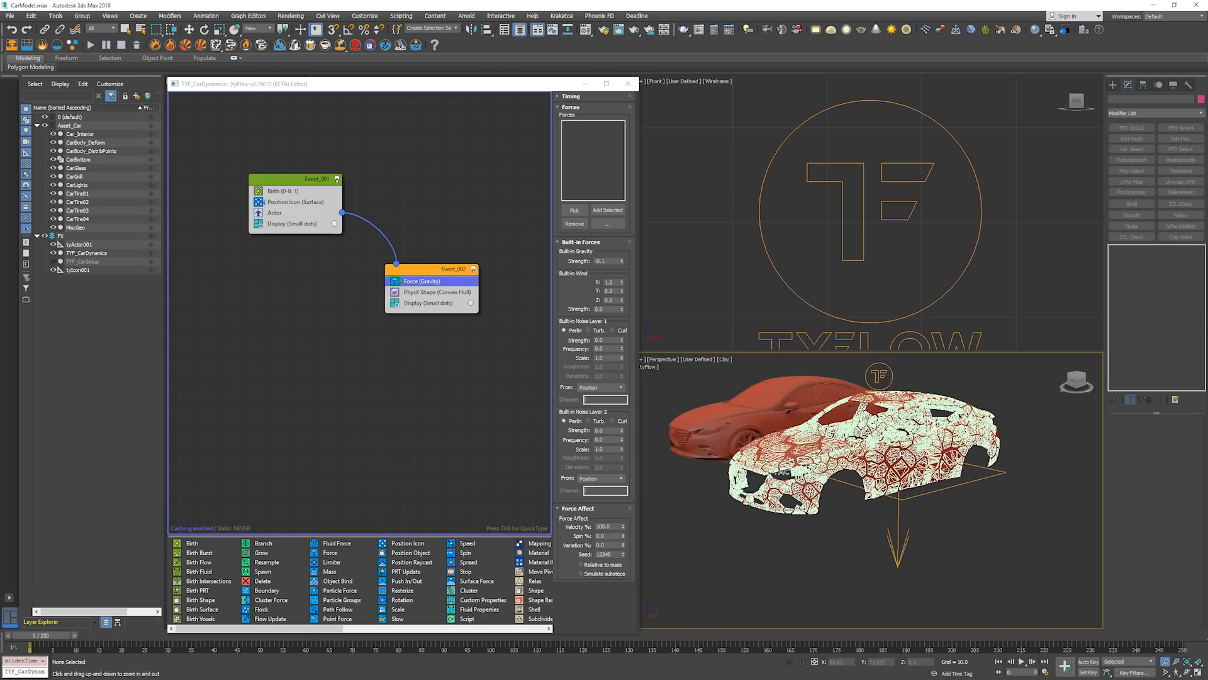
key(slash)
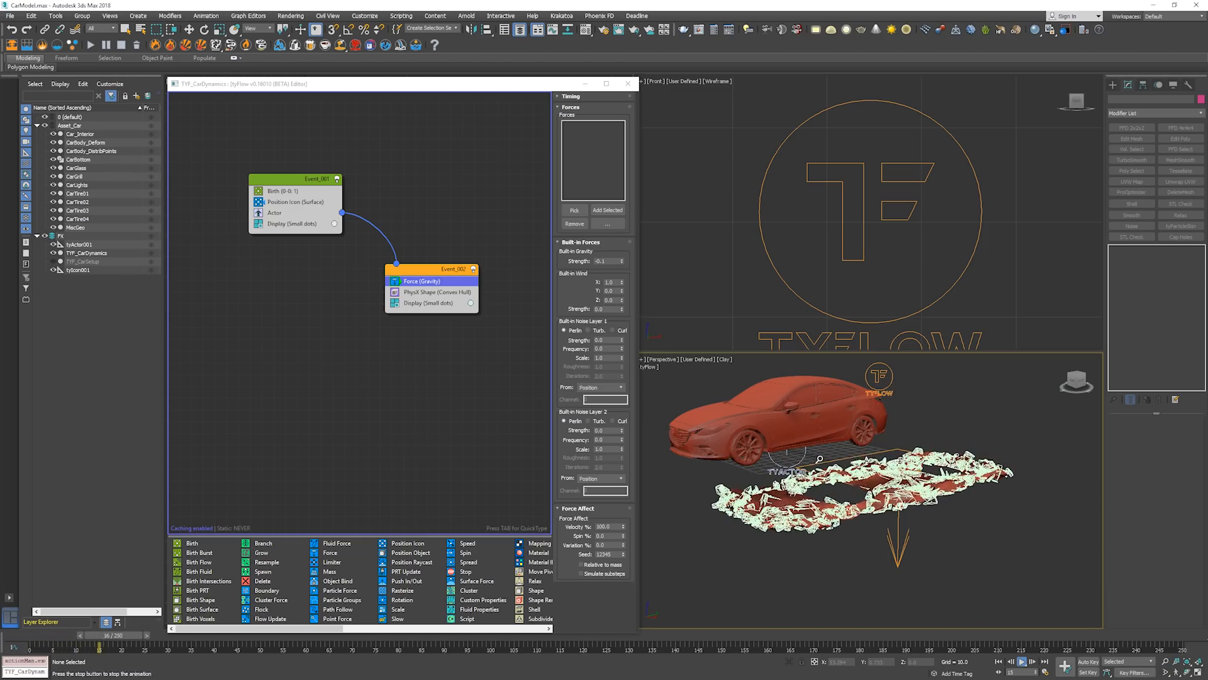
key(Home)
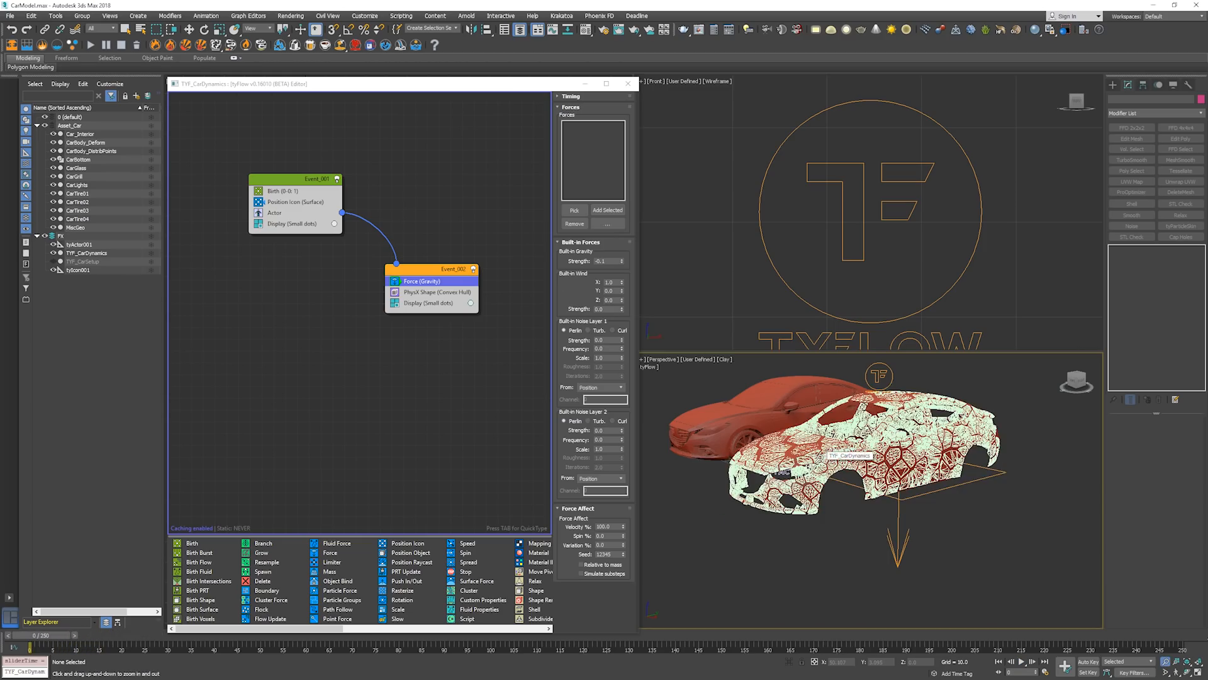
Move the Force operator below PhysX Shape in Event_002, turn off the shape's Display Hull and preview the first frames
mouse_move(424, 282)
mouse_down()
mouse_move(428, 303)
mouse_move(439, 299)
mouse_up()
key(ctrl+z)
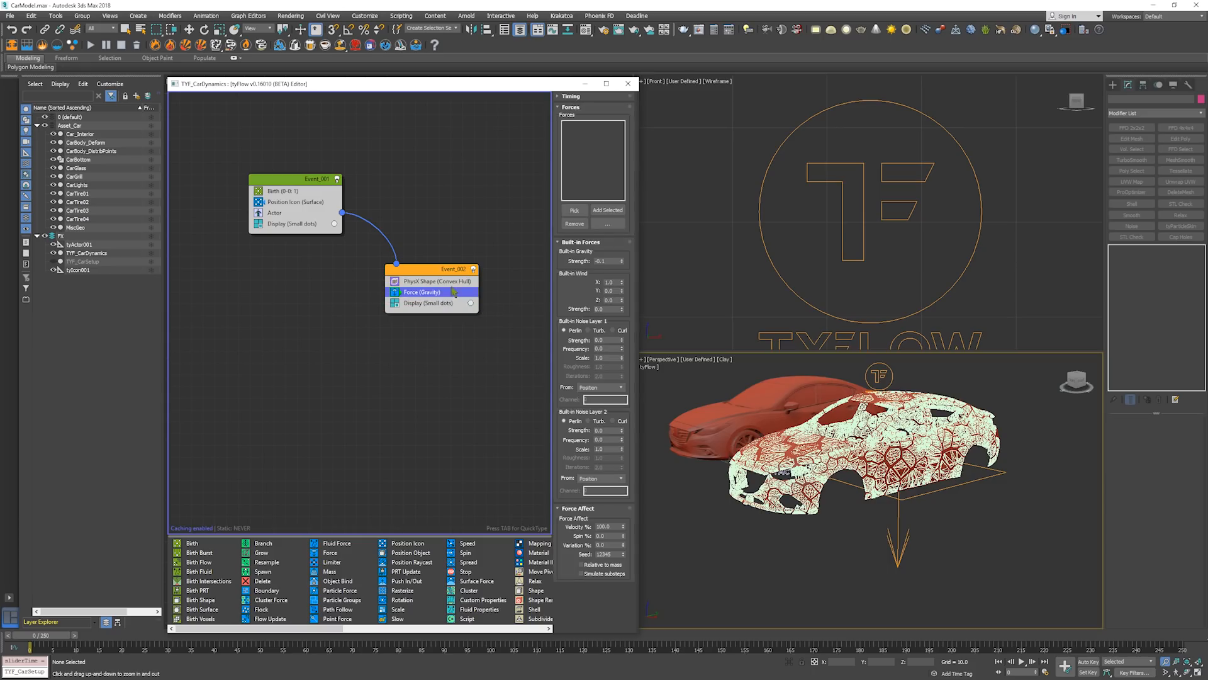
click(432, 283)
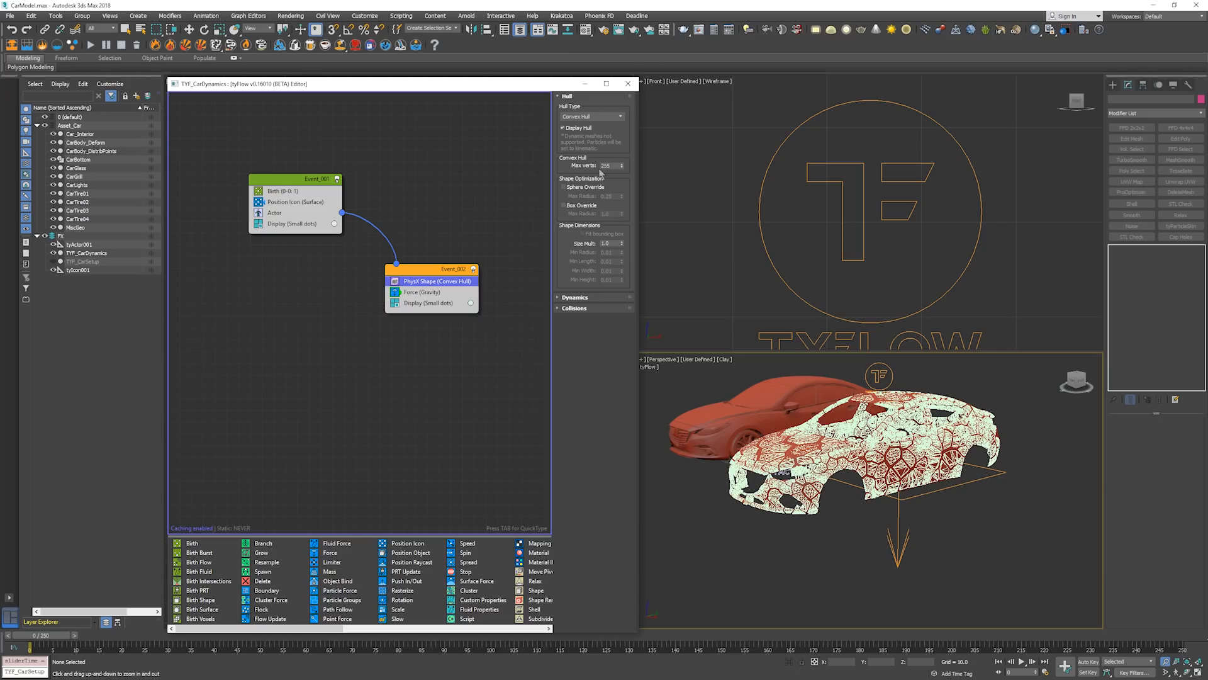
click(563, 128)
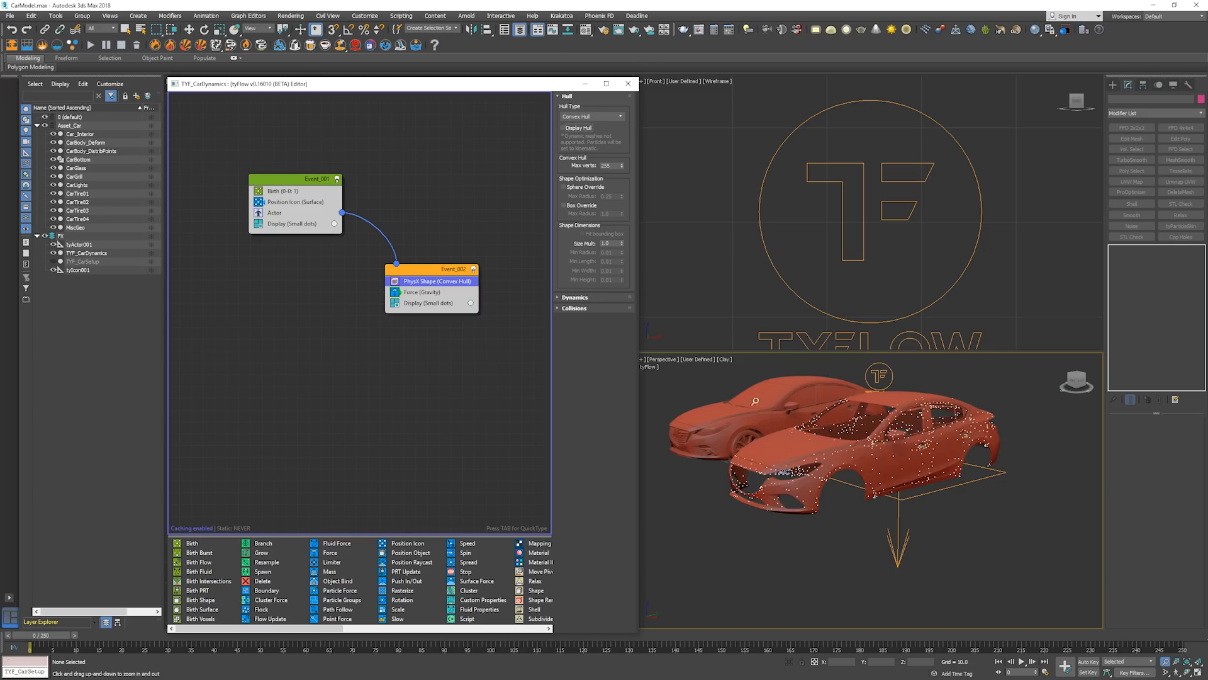
middle_drag(855, 467, 855, 465)
key(/)
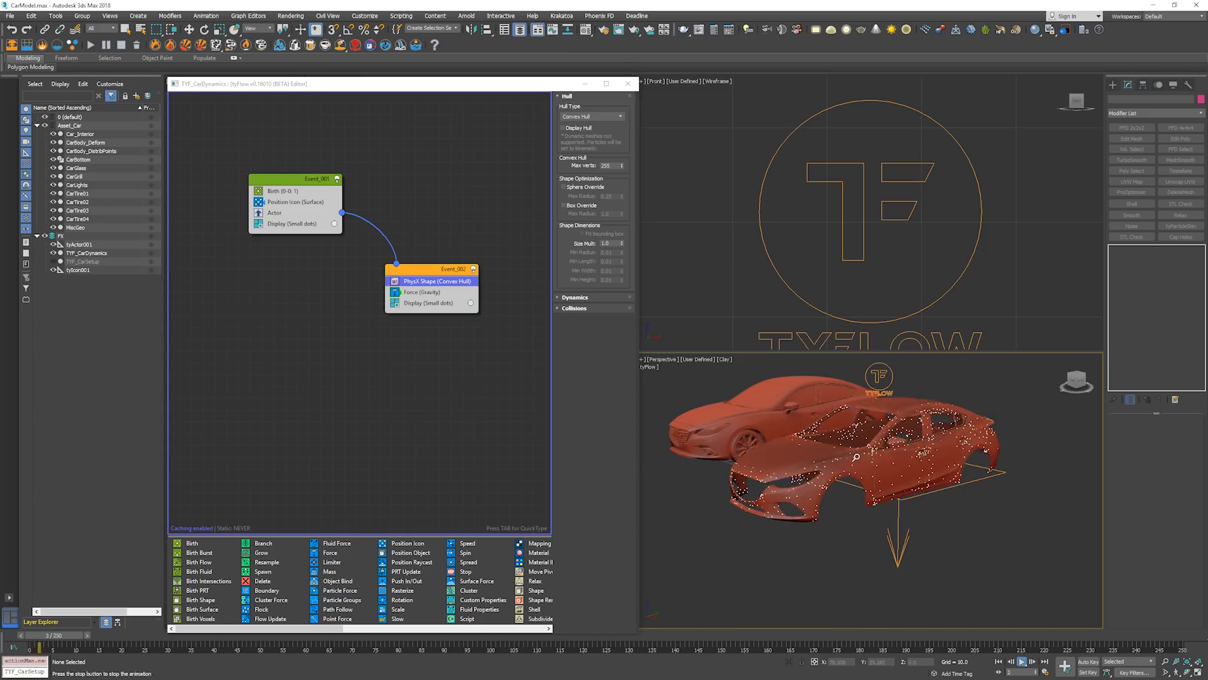
key(Home)
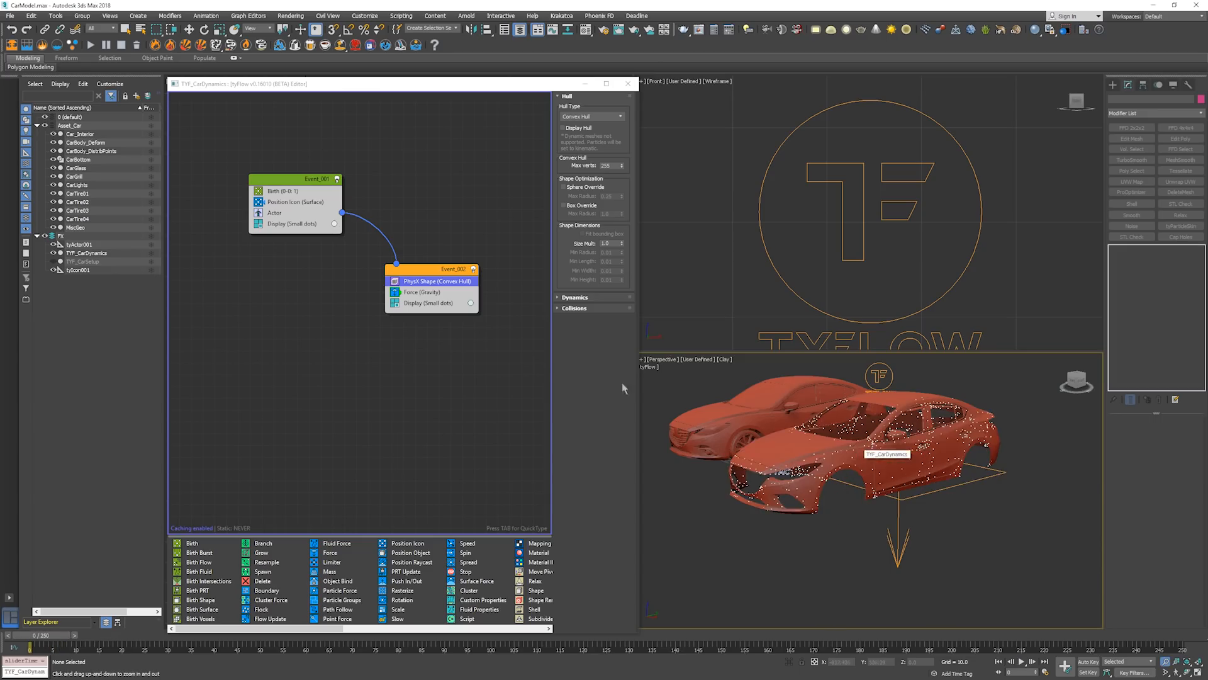
Add a PhysX Bind operator to Event_002 and place it directly below the PhysX Shape operator
click(425, 270)
key(Tab)
text(phys)
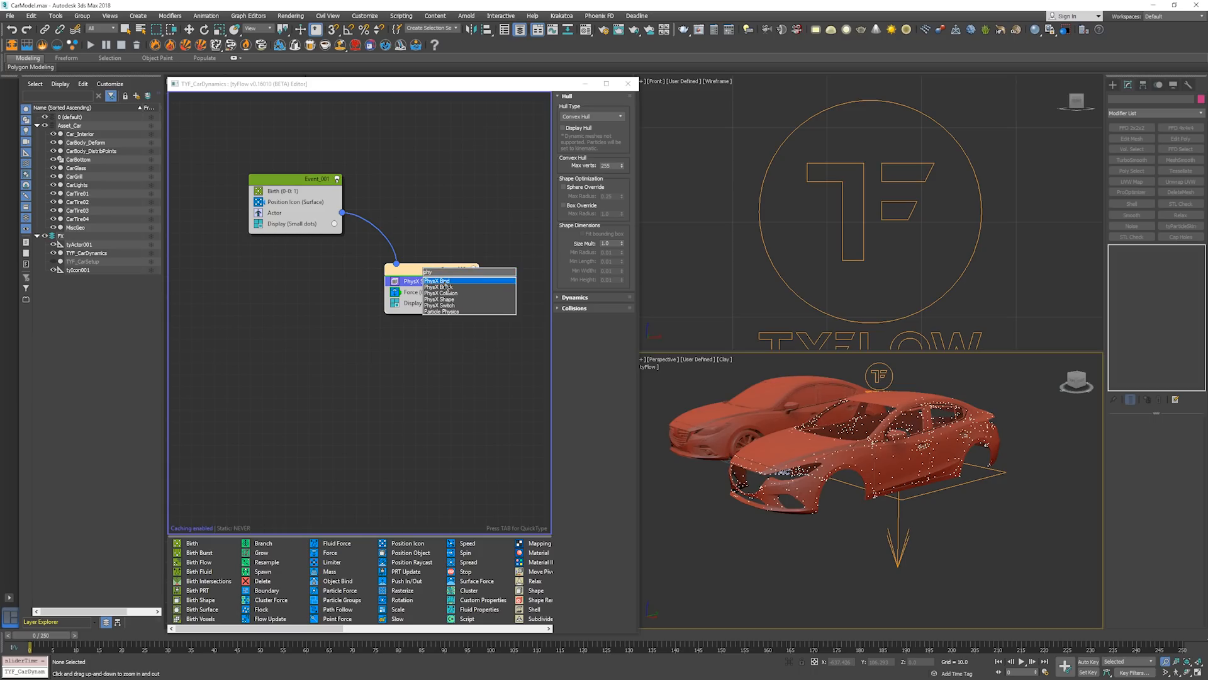
click(501, 281)
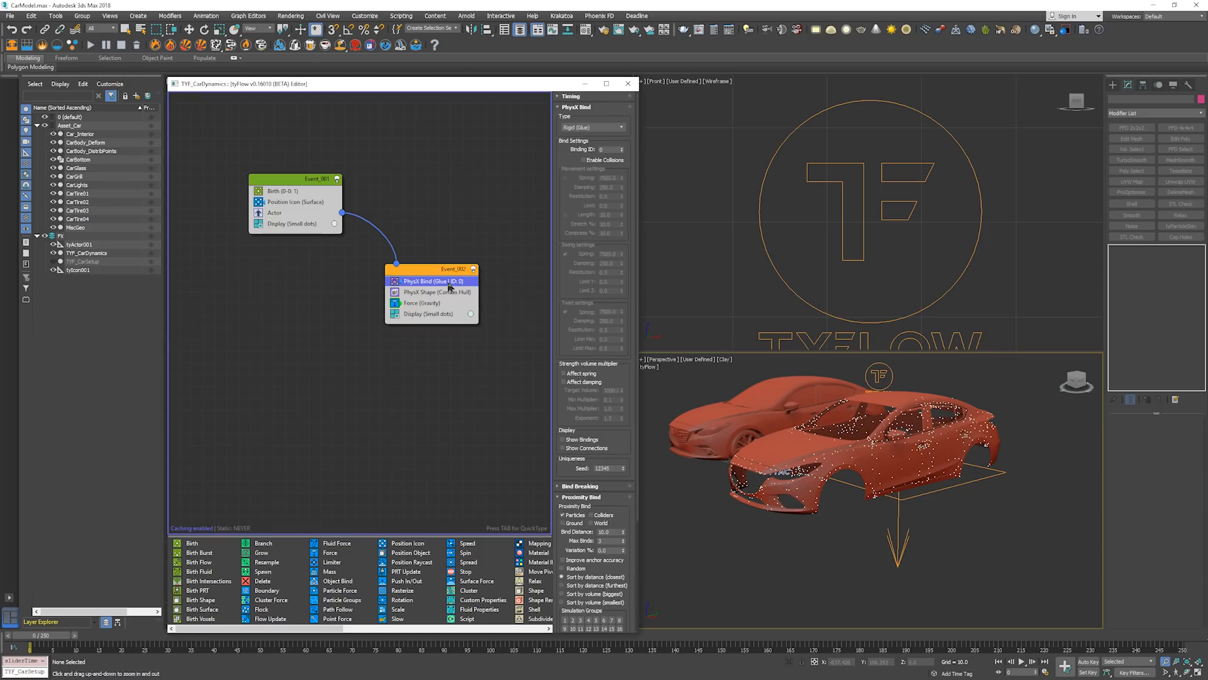
drag(866, 467, 867, 473)
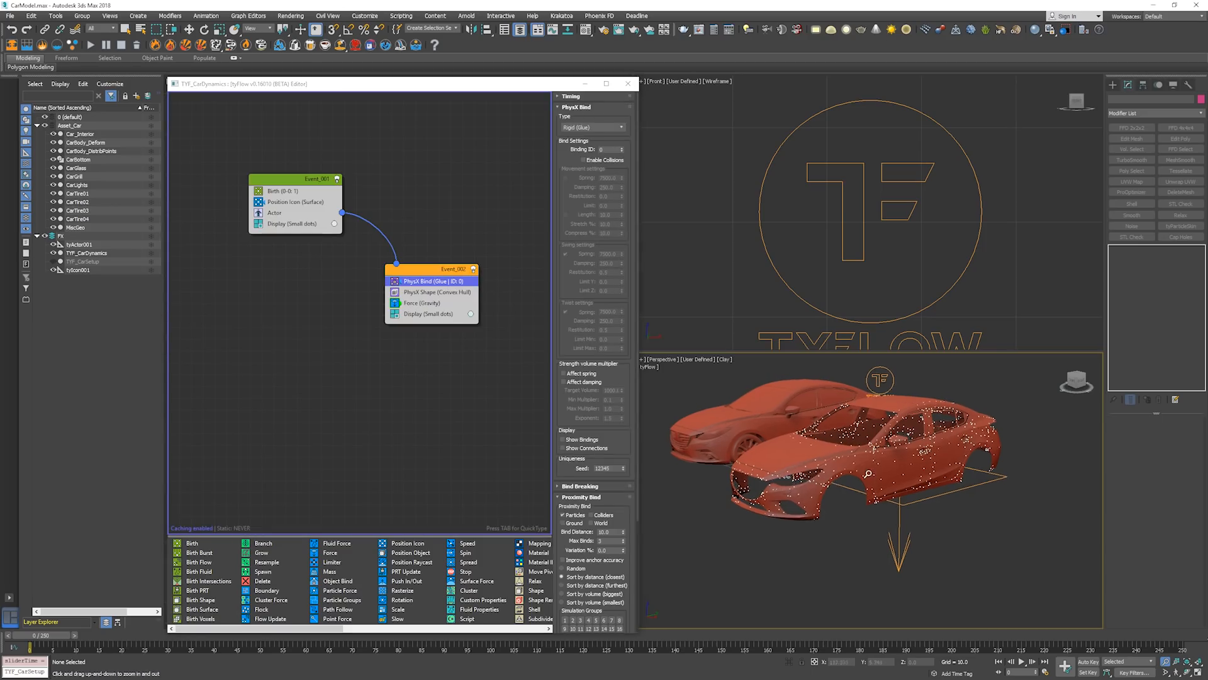
middle_drag(866, 472, 869, 475)
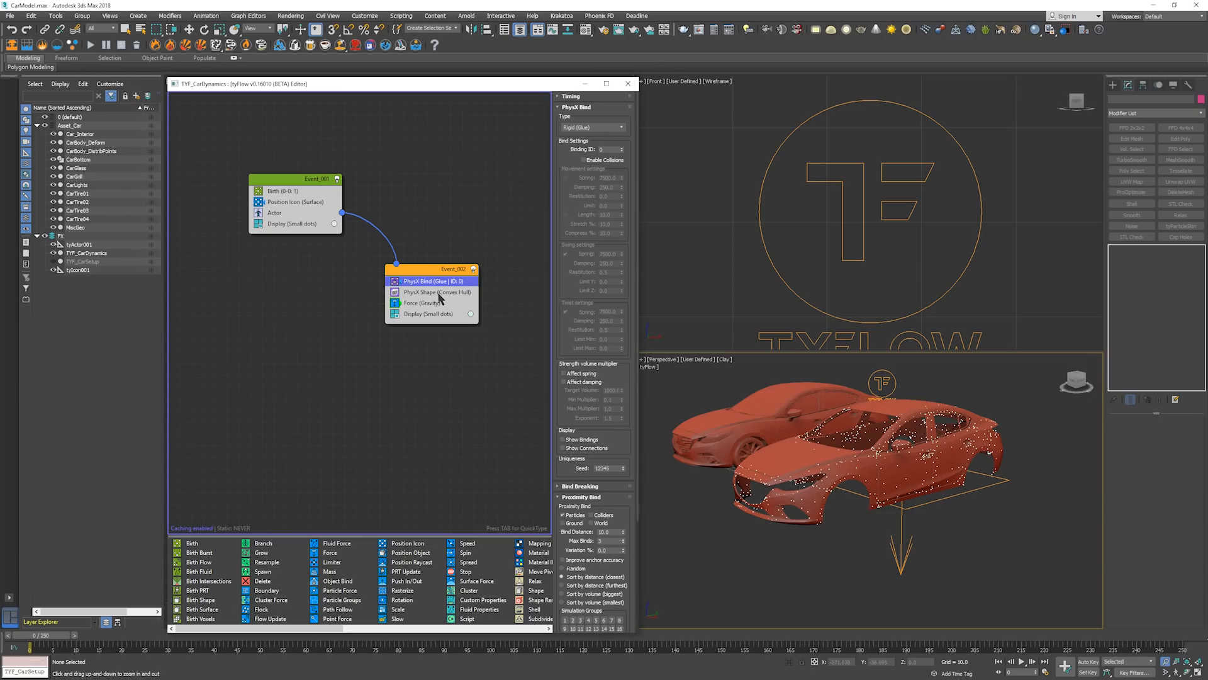
mouse_move(443, 296)
mouse_down()
mouse_move(457, 293)
mouse_move(454, 281)
mouse_up()
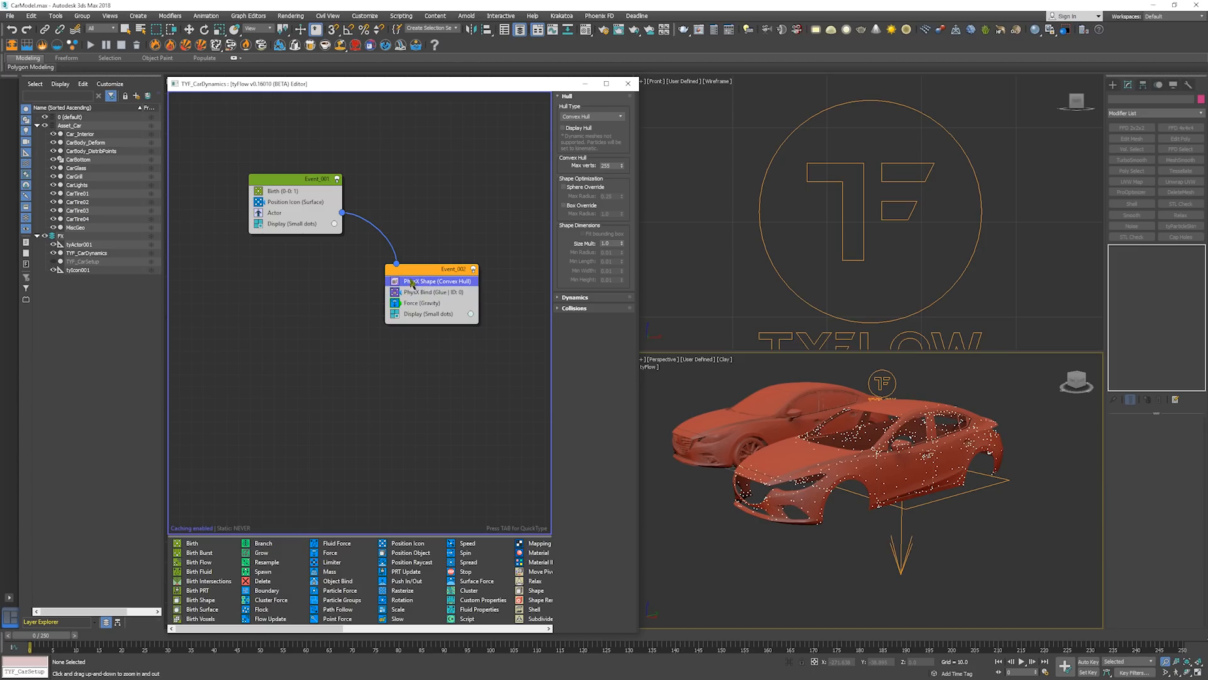
click(448, 295)
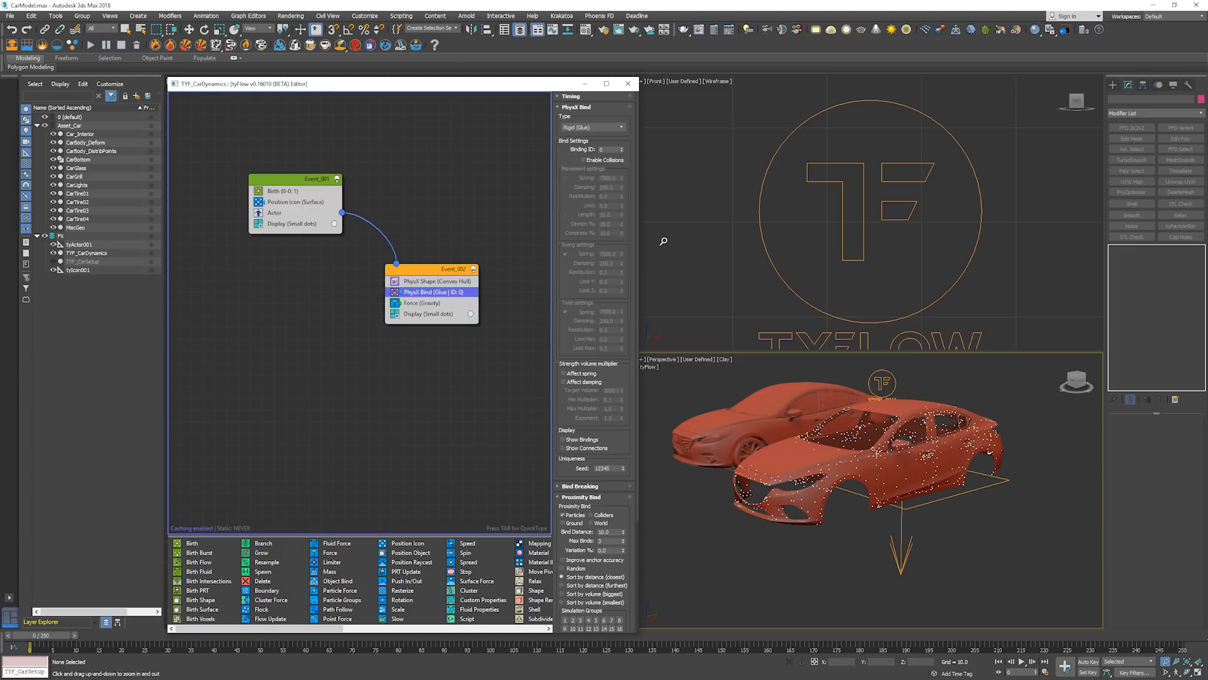
Enable Show Bindings and Show Connections on the PhysX Bind operator and inspect the links on the car's side
click(724, 417)
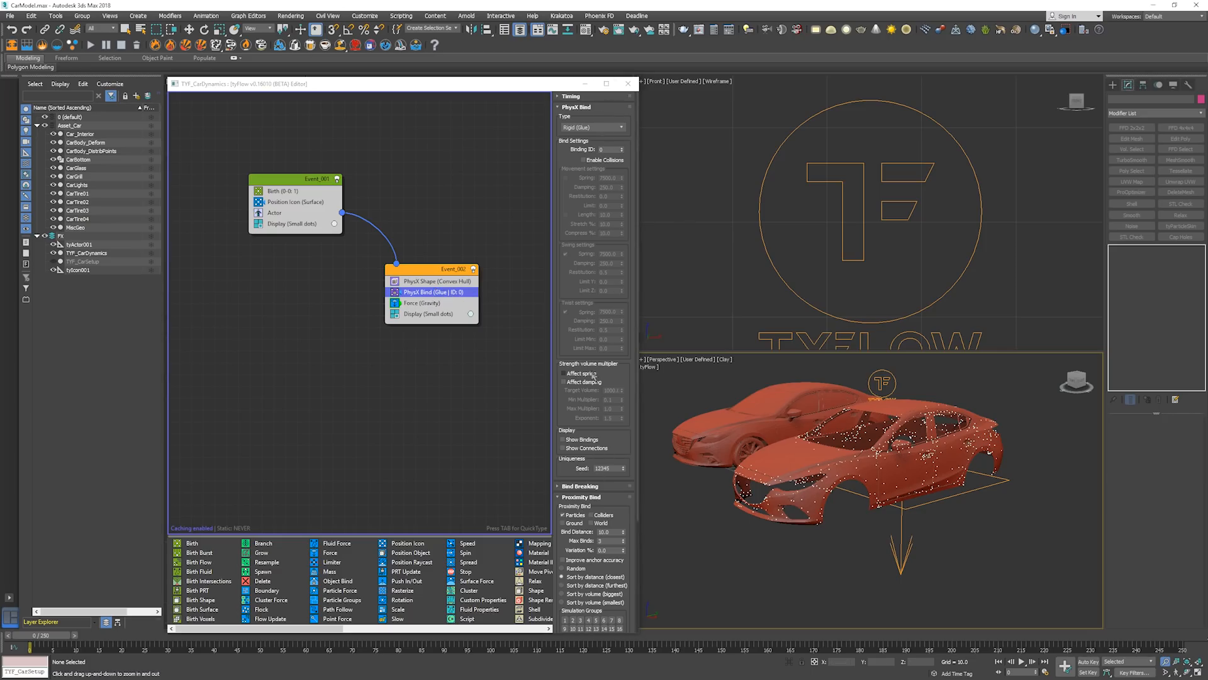
scroll(604, 280, down, 5)
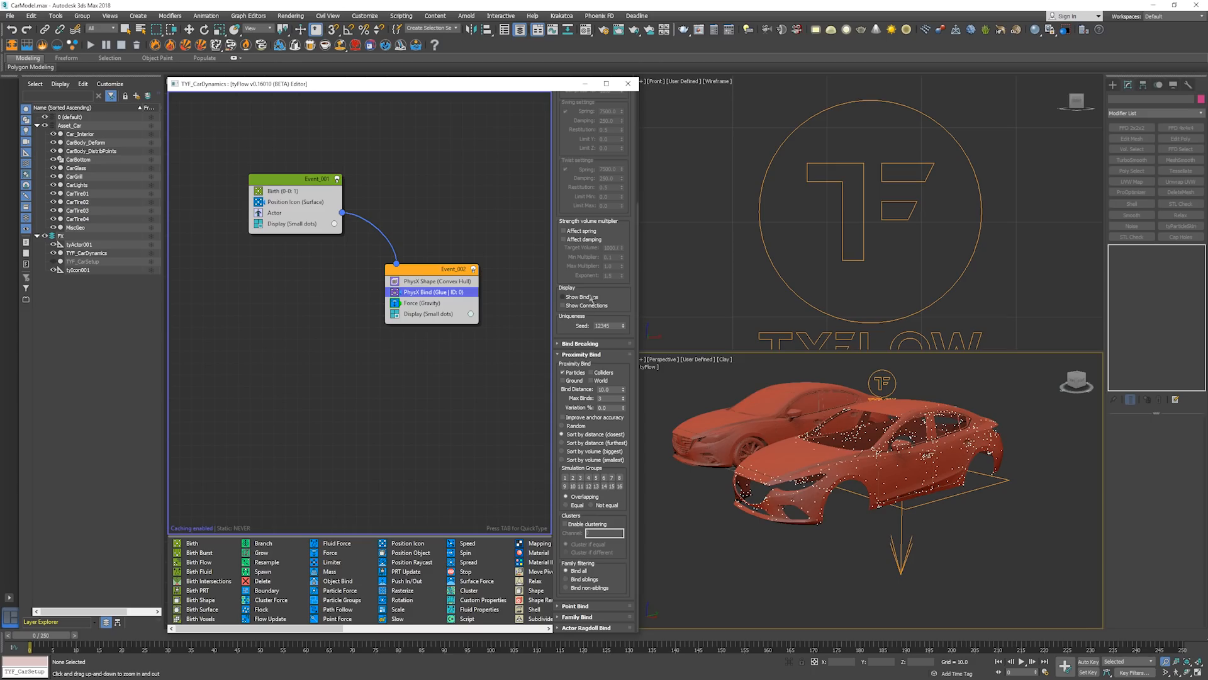
click(591, 306)
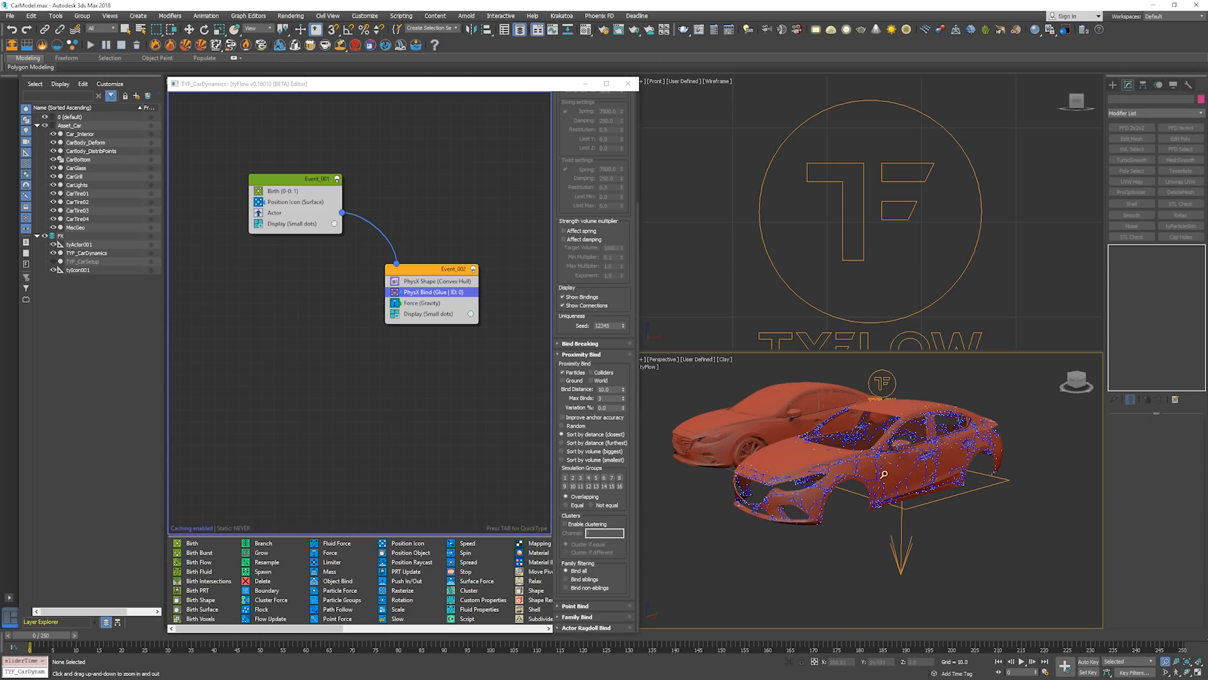
drag(886, 468, 817, 449)
scroll(817, 449, up, 4)
mouse_move(816, 449)
middle_down()
mouse_move(817, 431)
mouse_move(833, 447)
middle_up()
key(F3)
key(F3)
key(w)
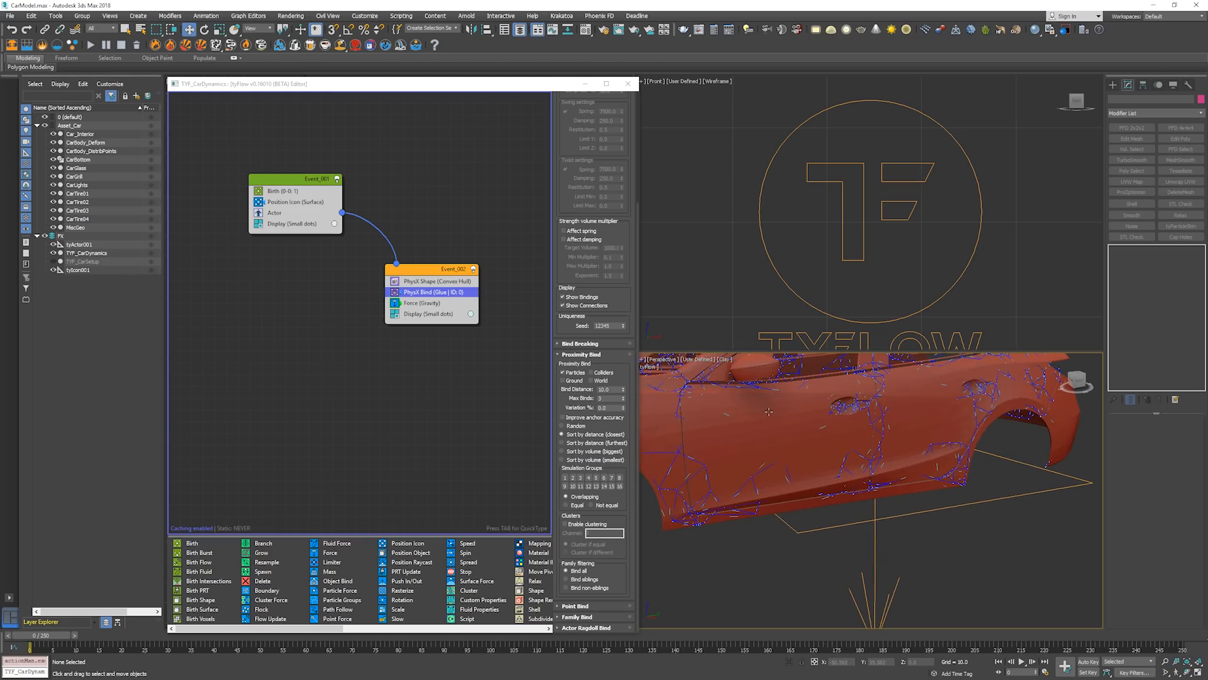
Step through the first frames, toggling the binding display, to examine how the bound door fragments move
key(period)
key(period)
key(period)
key(period)
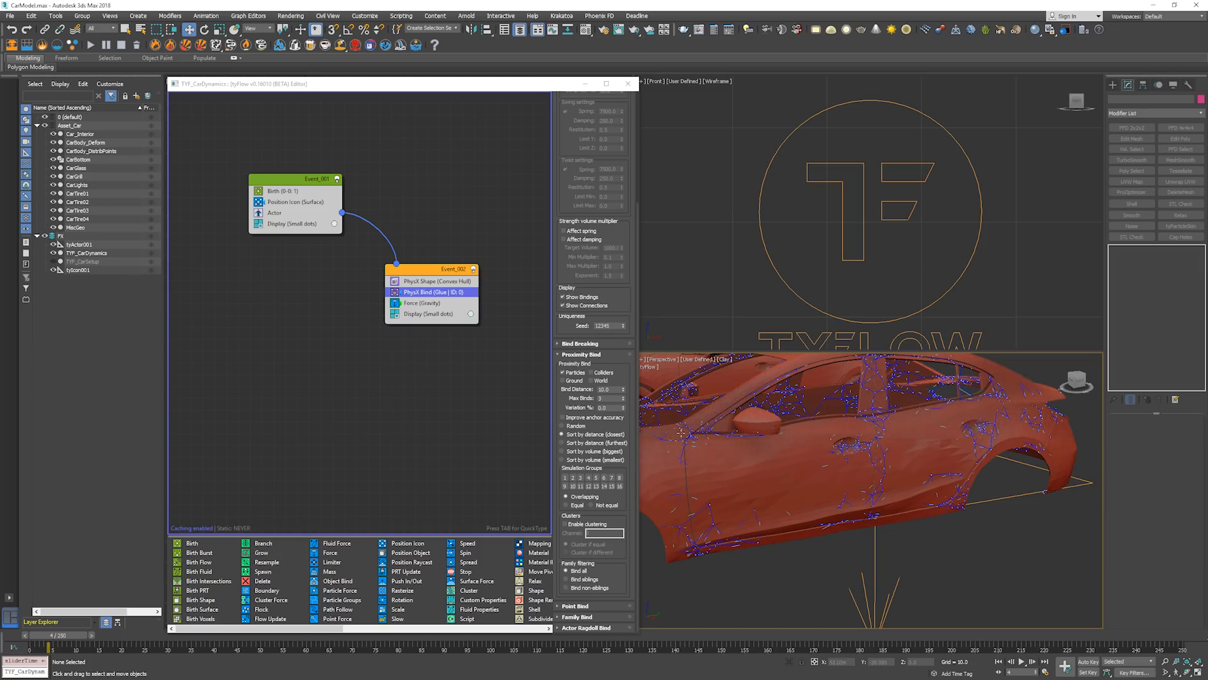
click(590, 305)
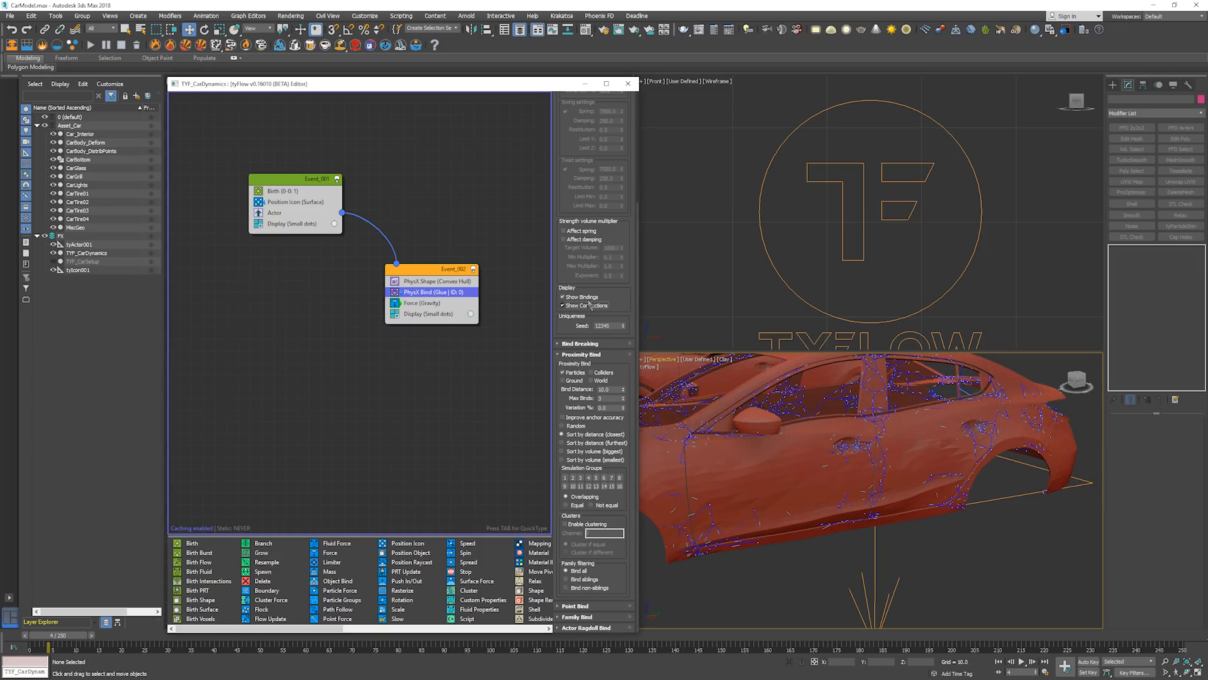
click(590, 298)
click(590, 298)
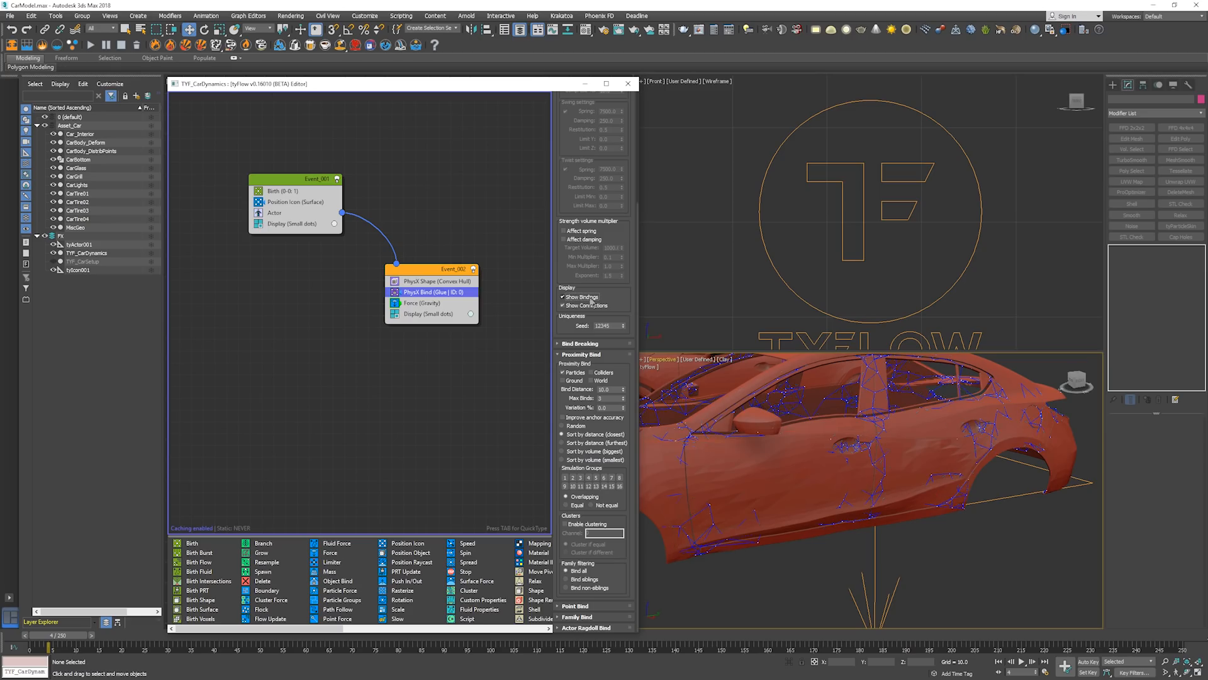
middle_drag(757, 456, 765, 451)
key(period)
key(period)
key(period)
key(period)
key(period)
key(period)
key(period)
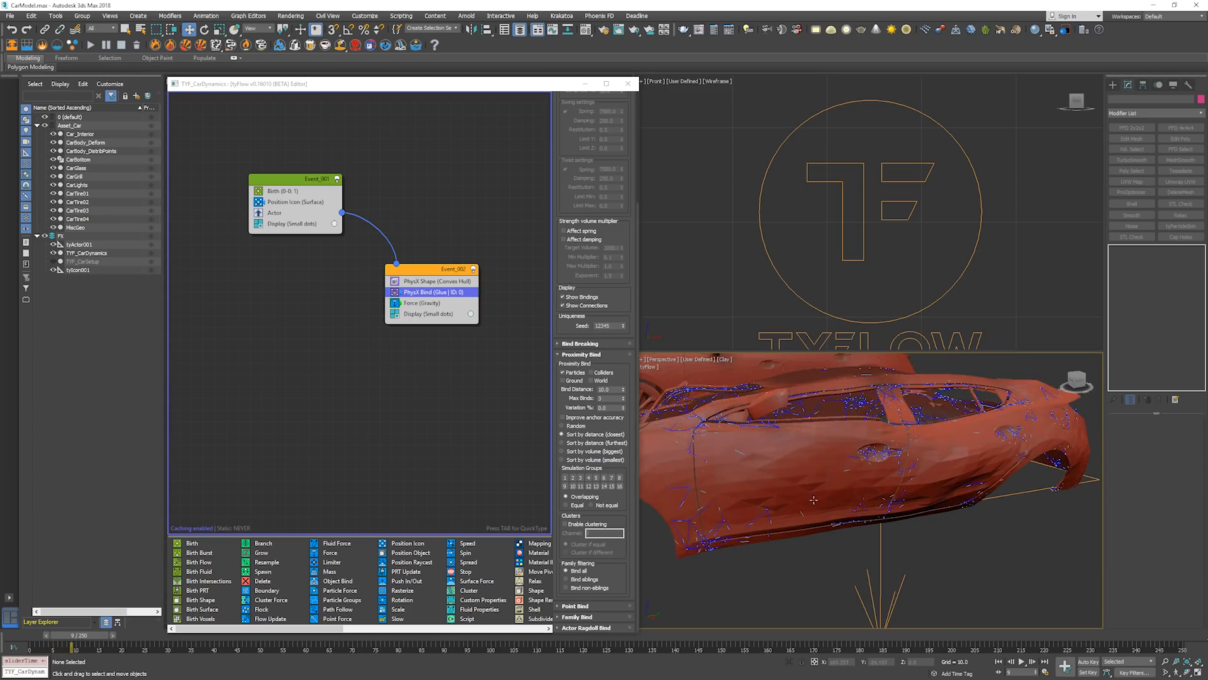
Play the simulation from the first frame with the whole car in view, then return to the start
key(Home)
middle_drag(816, 432, 865, 458)
scroll(826, 434, down, 6)
key(slash)
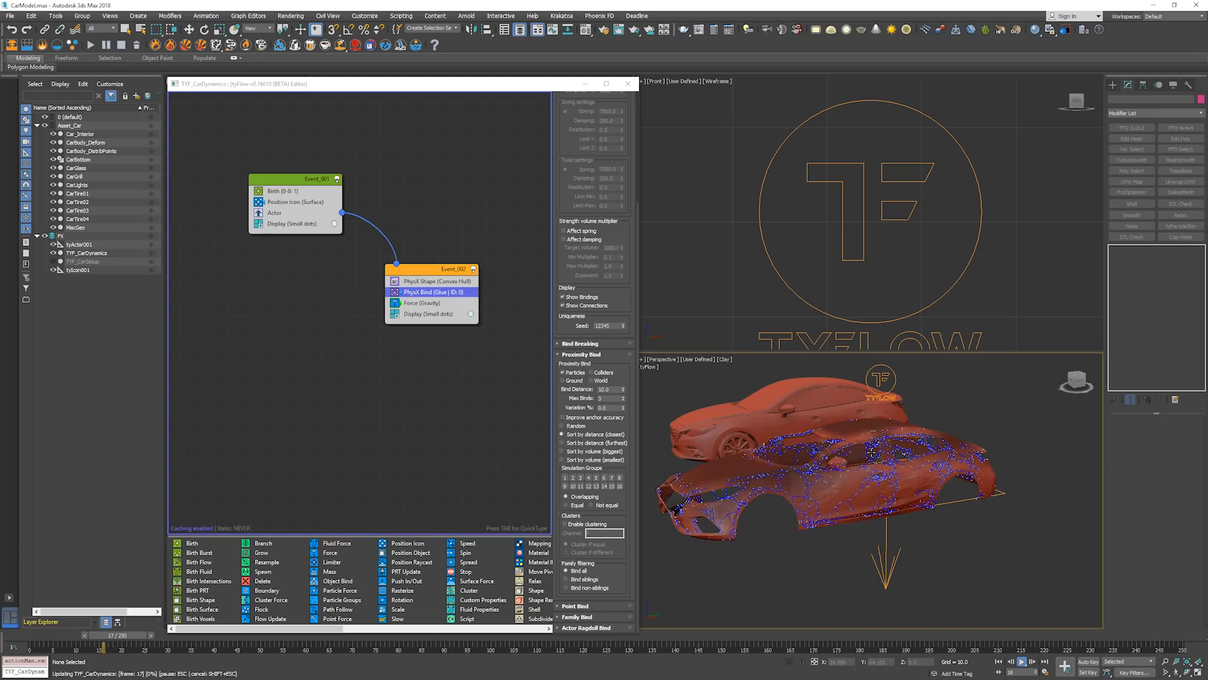
key(slash)
key(Home)
Set the PhysX Bind operator's proximity Max Binds to 4 and replay the simulation to check the bindings
scroll(588, 154, up, 5)
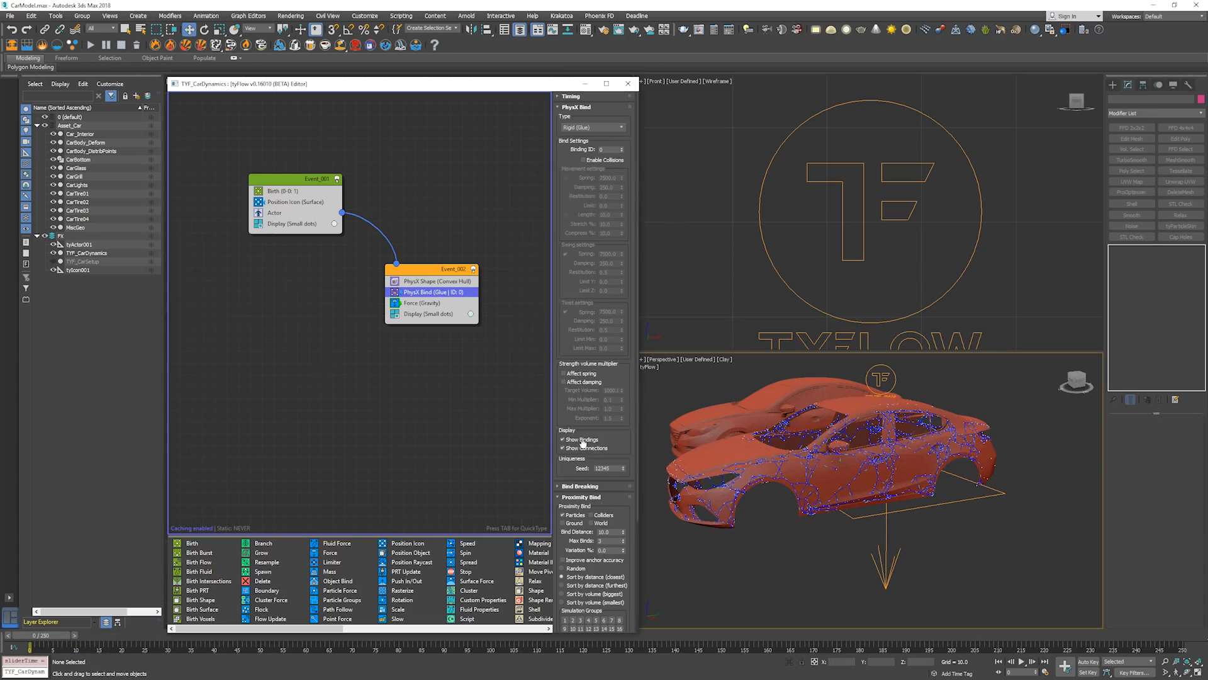
scroll(616, 235, down, 4)
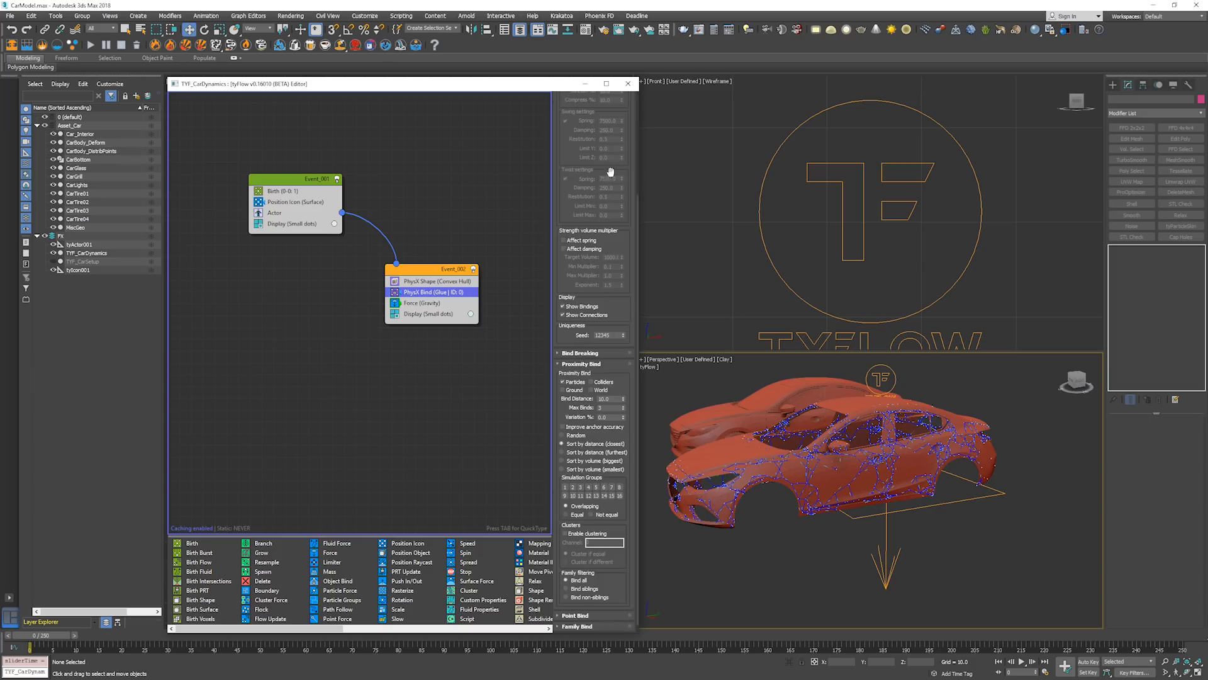
click(607, 407)
click(739, 440)
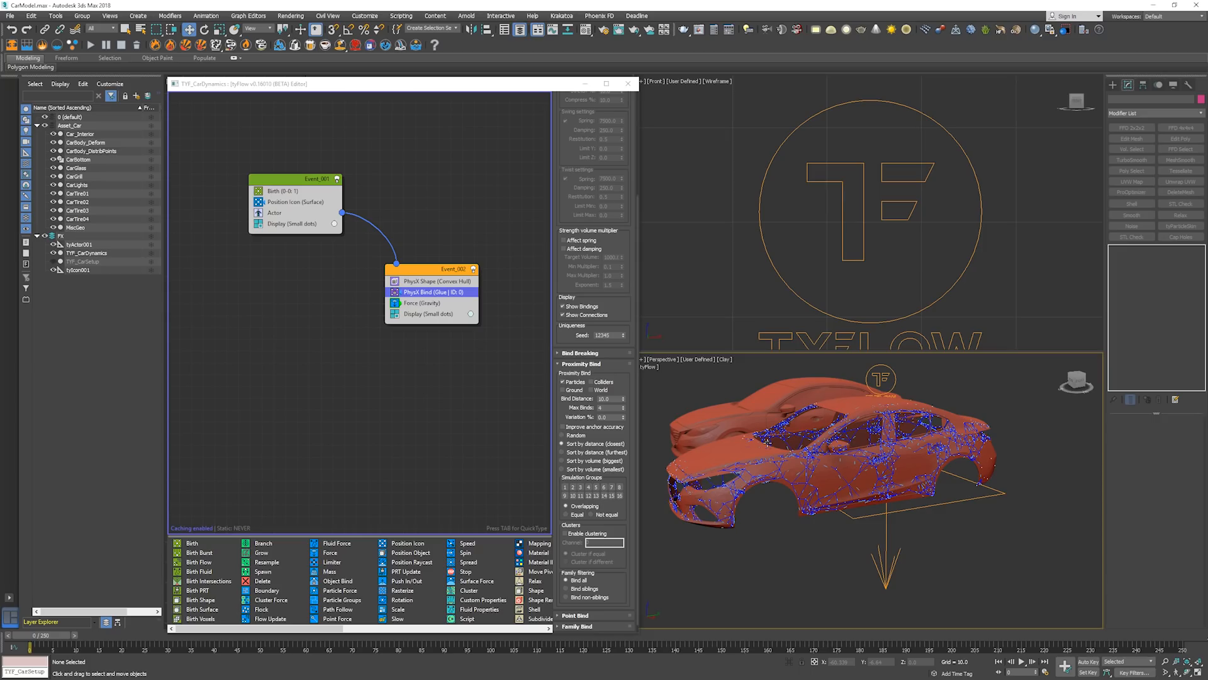
key(/)
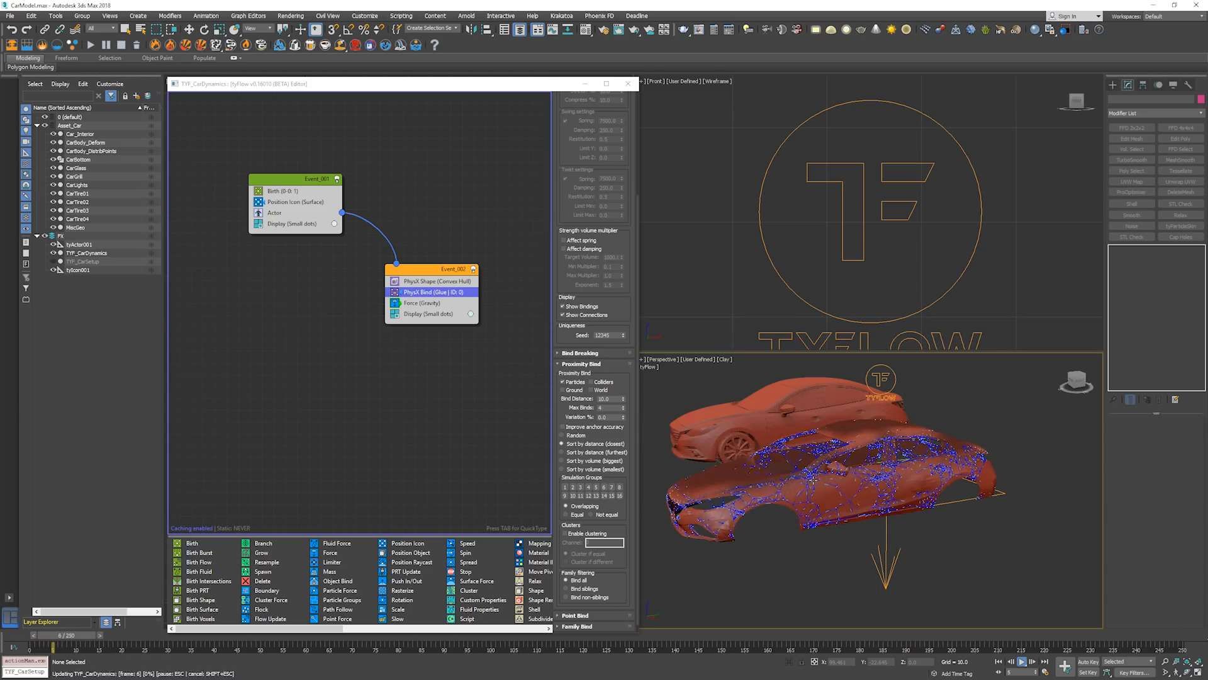
key(Home)
Change the PhysX Bind type to Rigid (Joint)
scroll(596, 165, up, 4)
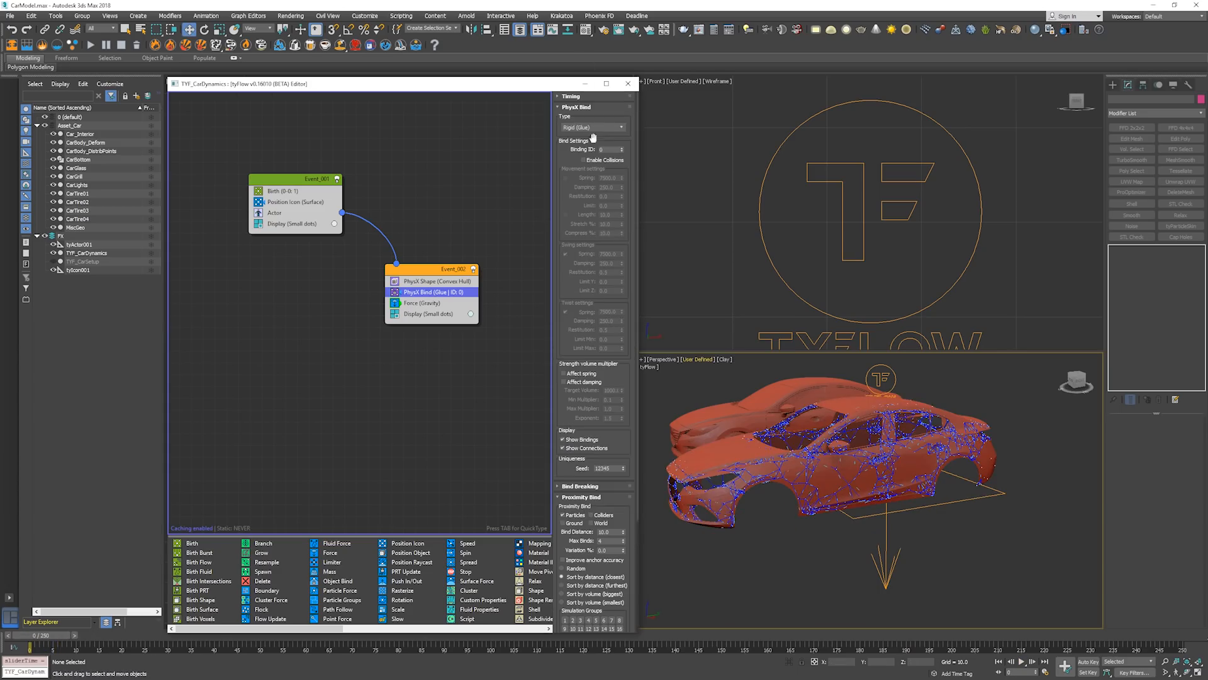
click(609, 130)
click(603, 155)
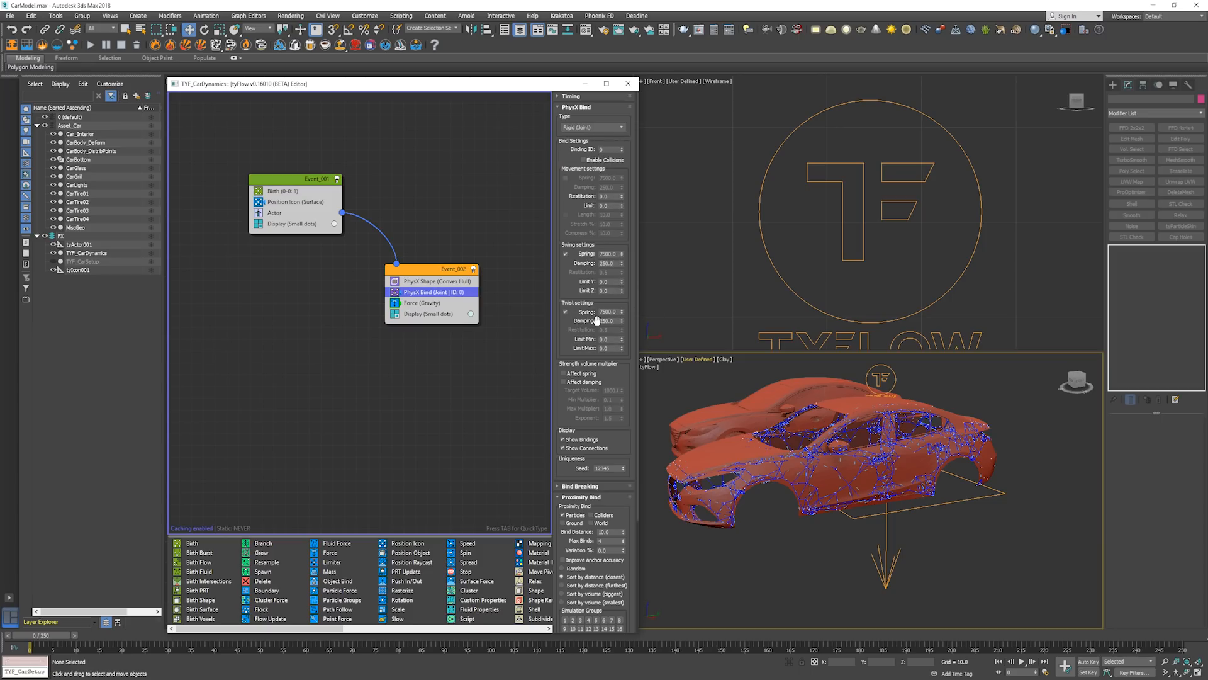
Try a proximity Bind Distance of 2.0 on the PhysX Bind operator and inspect the connections across the car body
drag(588, 418, 584, 243)
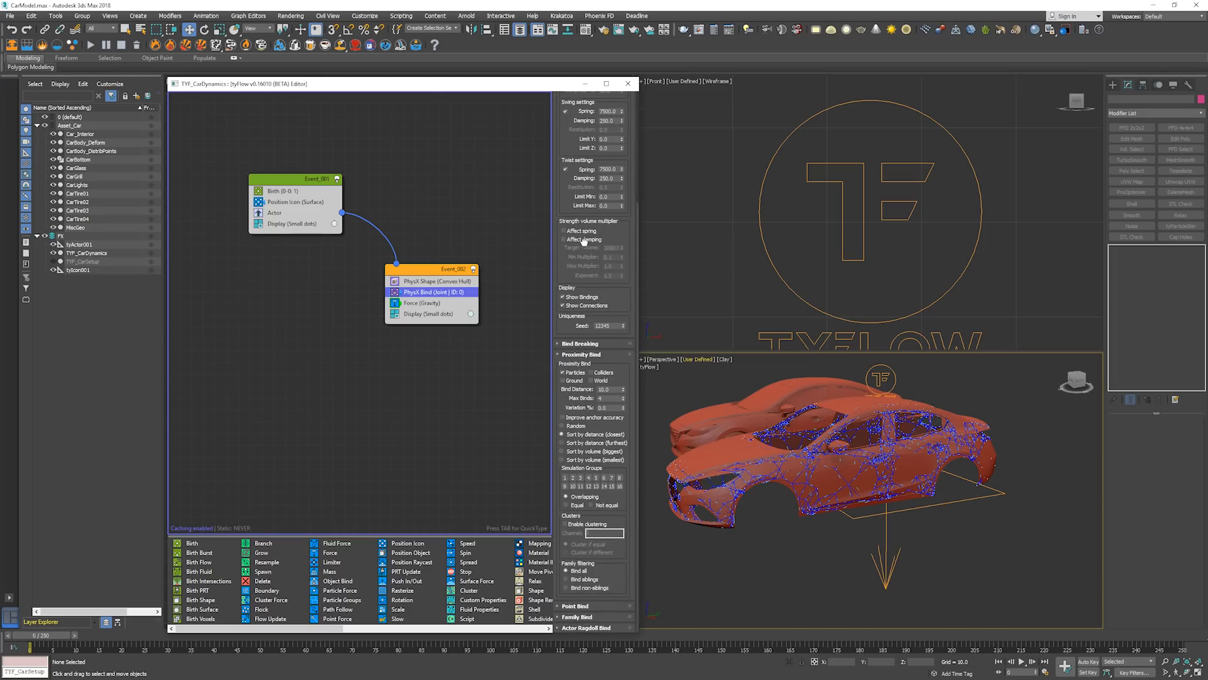
double_click(612, 386)
middle_click(767, 429)
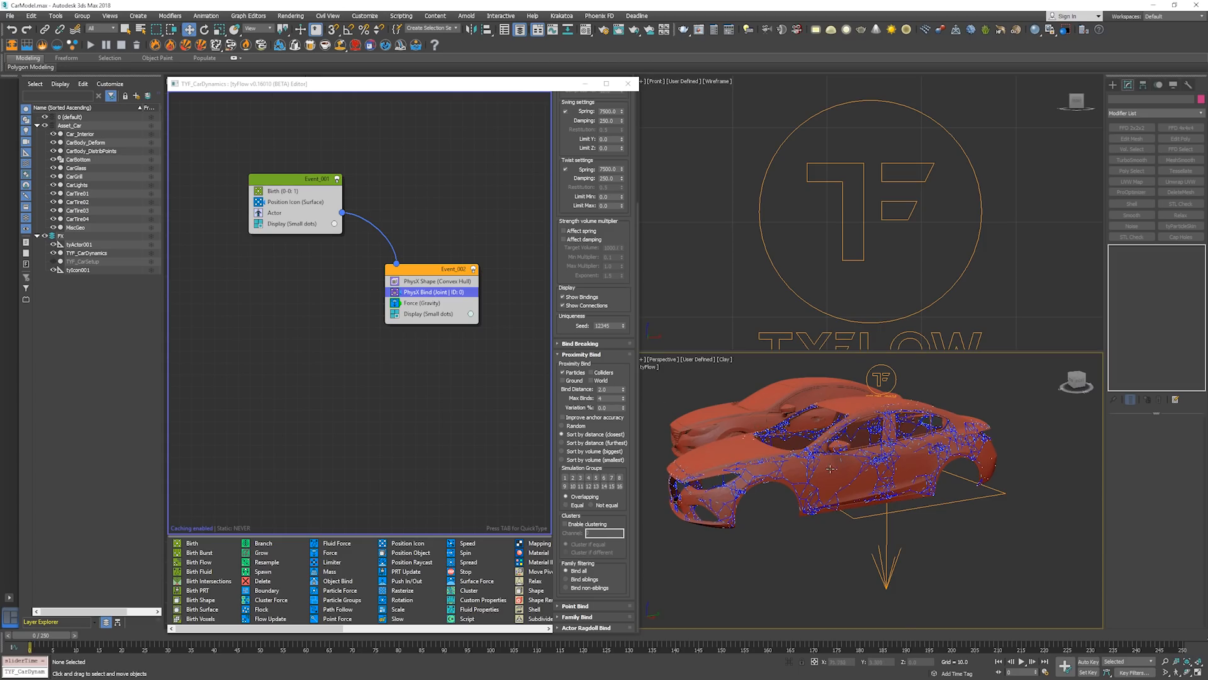
scroll(830, 468, up, 3)
key(F3)
mouse_move(801, 466)
alt+middle_down()
mouse_move(720, 460)
mouse_move(751, 442)
alt+middle_up()
key(F3)
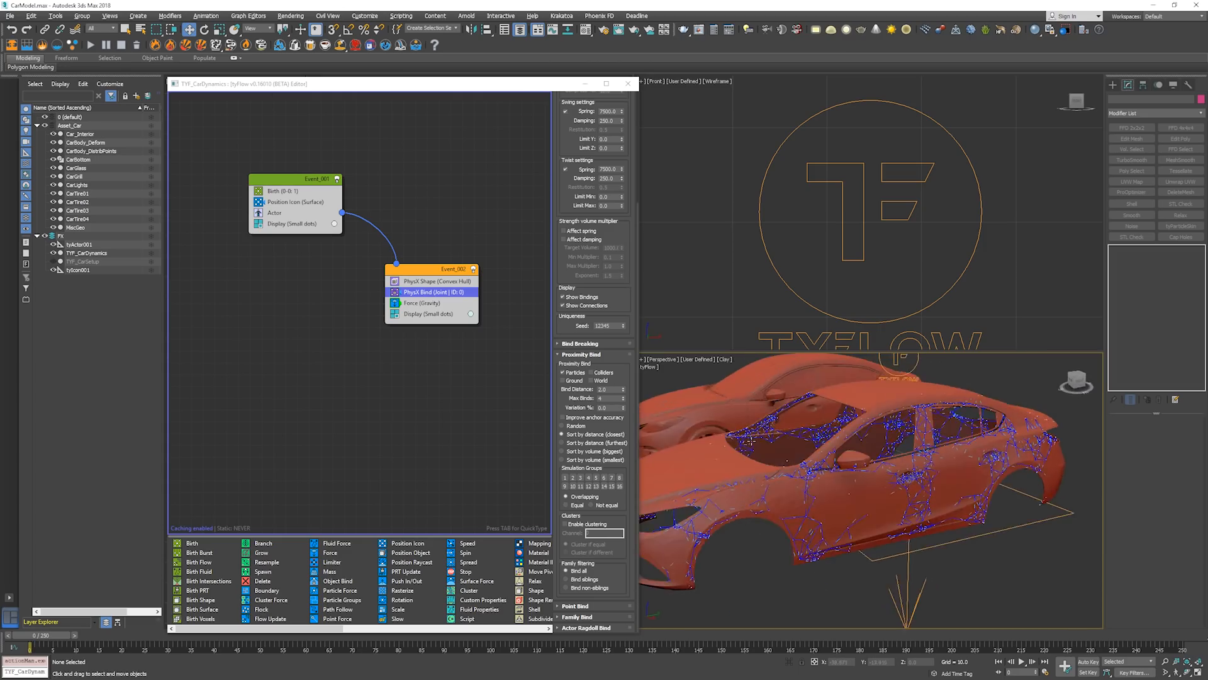
Set the PhysX Bind operator's proximity Bind Distance to 6
double_click(608, 389)
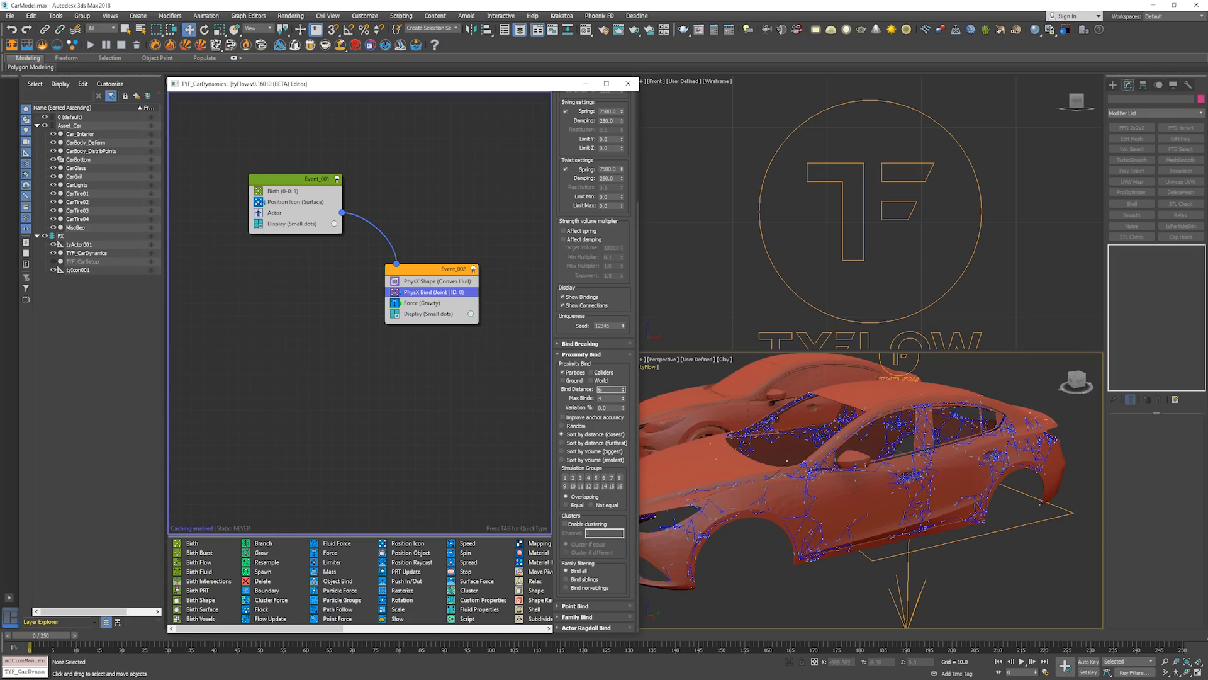
text(6)
key(Return)
click(805, 457)
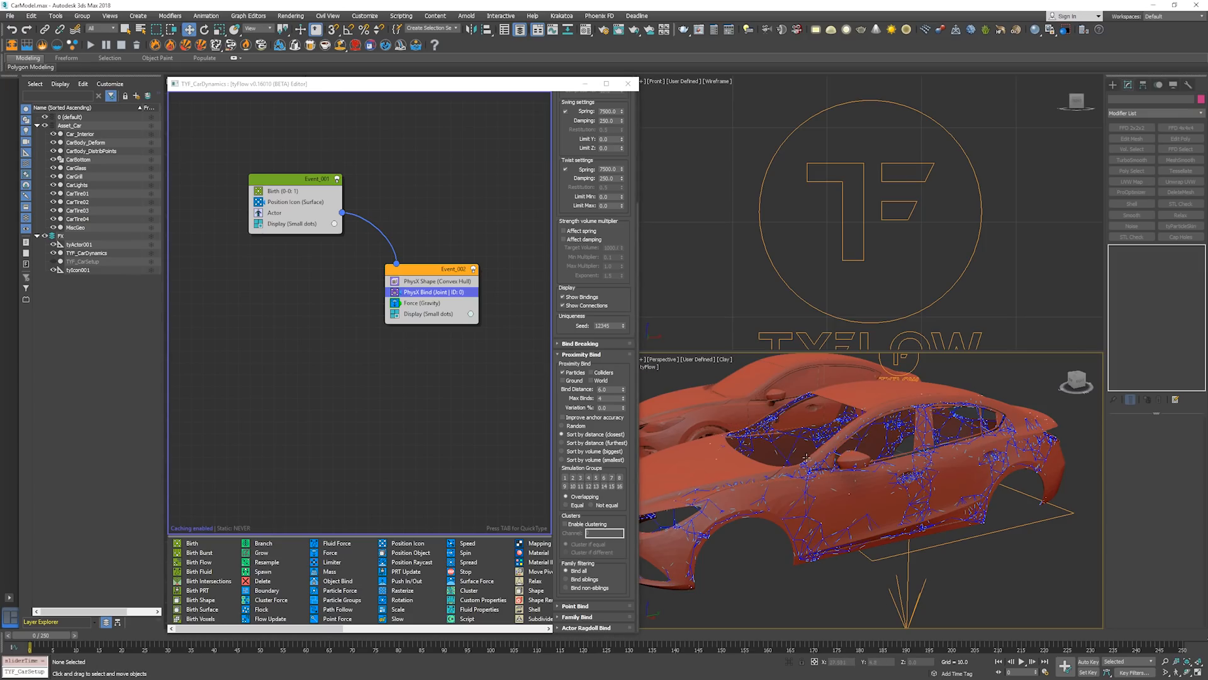
Step through and play the simulation to check how the car body holds together, returning to frame 0
middle_drag(807, 458, 812, 454)
key(period)
key(period)
key(period)
key(period)
key(period)
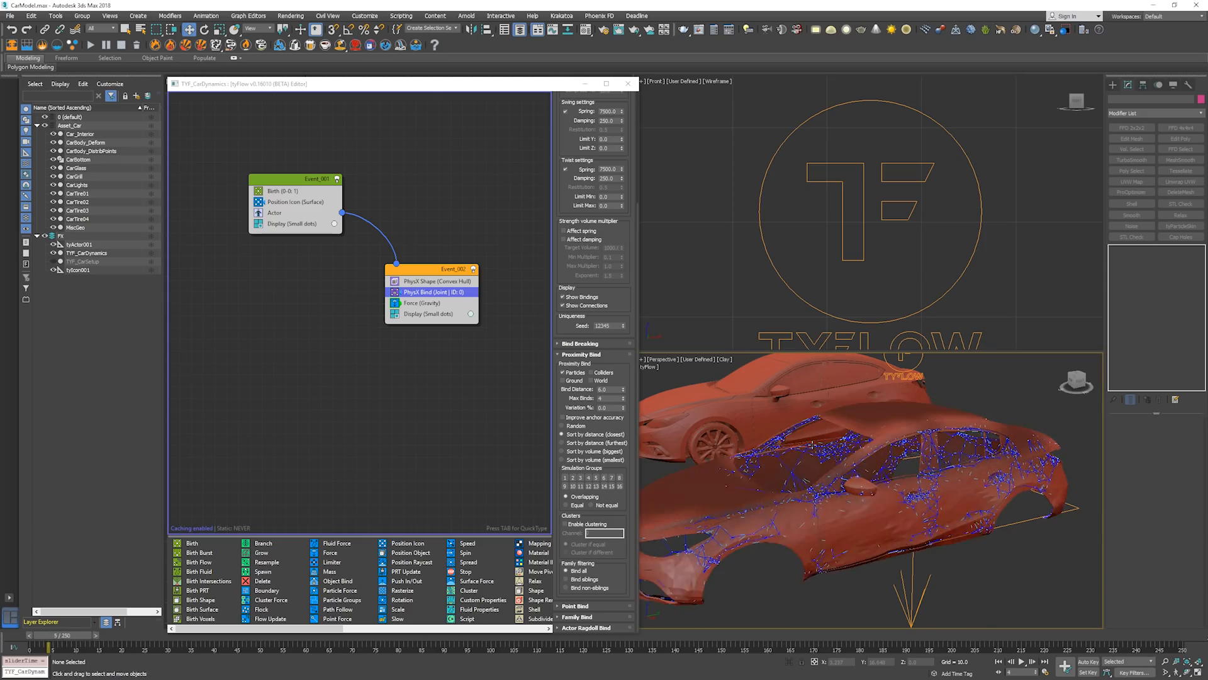
key(period)
key(period)
key(period)
key(period)
middle_drag(812, 445, 806, 408)
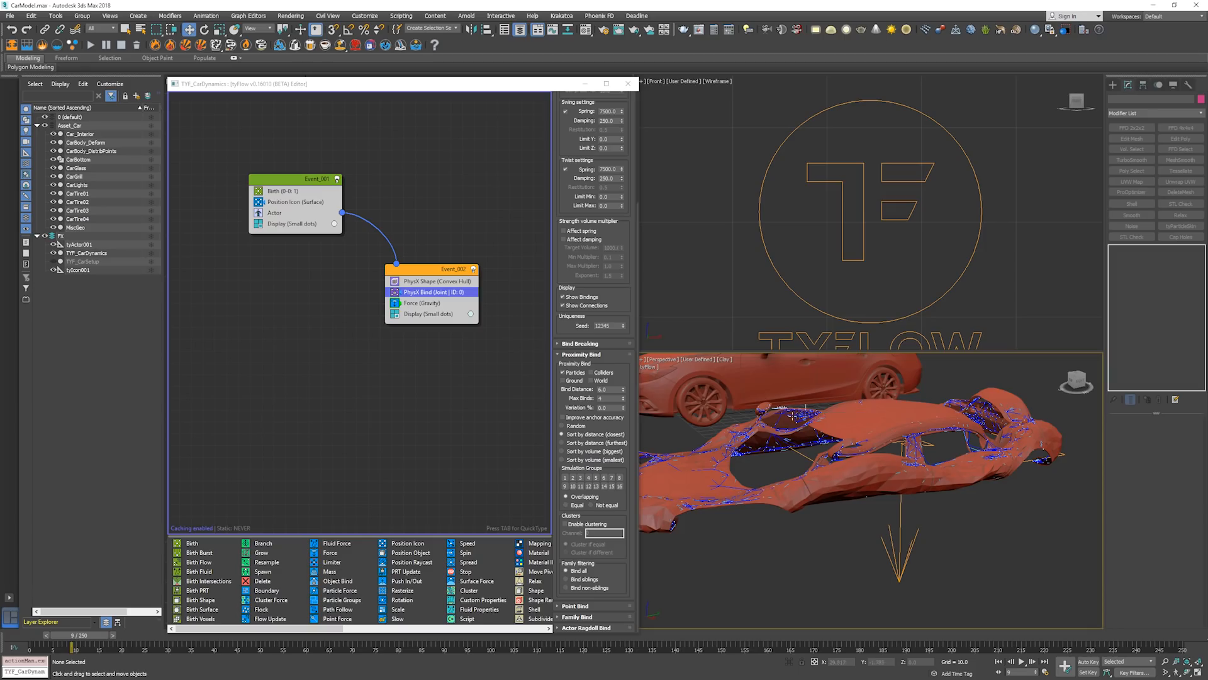
key(Home)
key(slash)
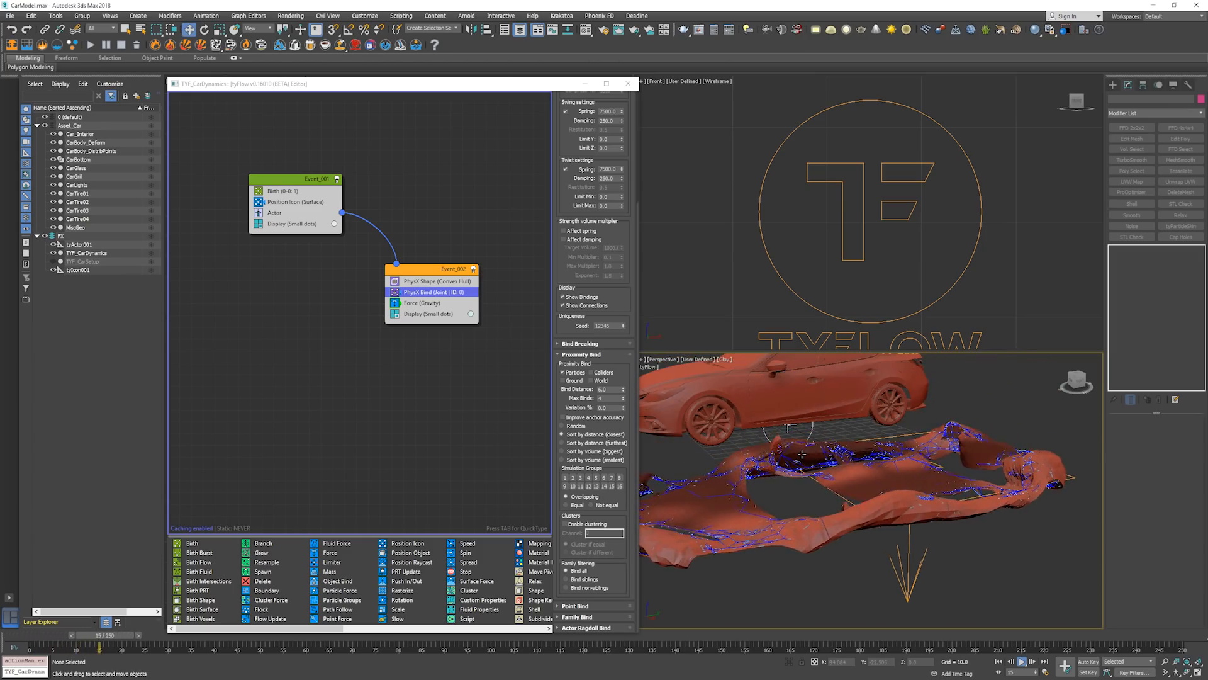
key(slash)
key(Home)
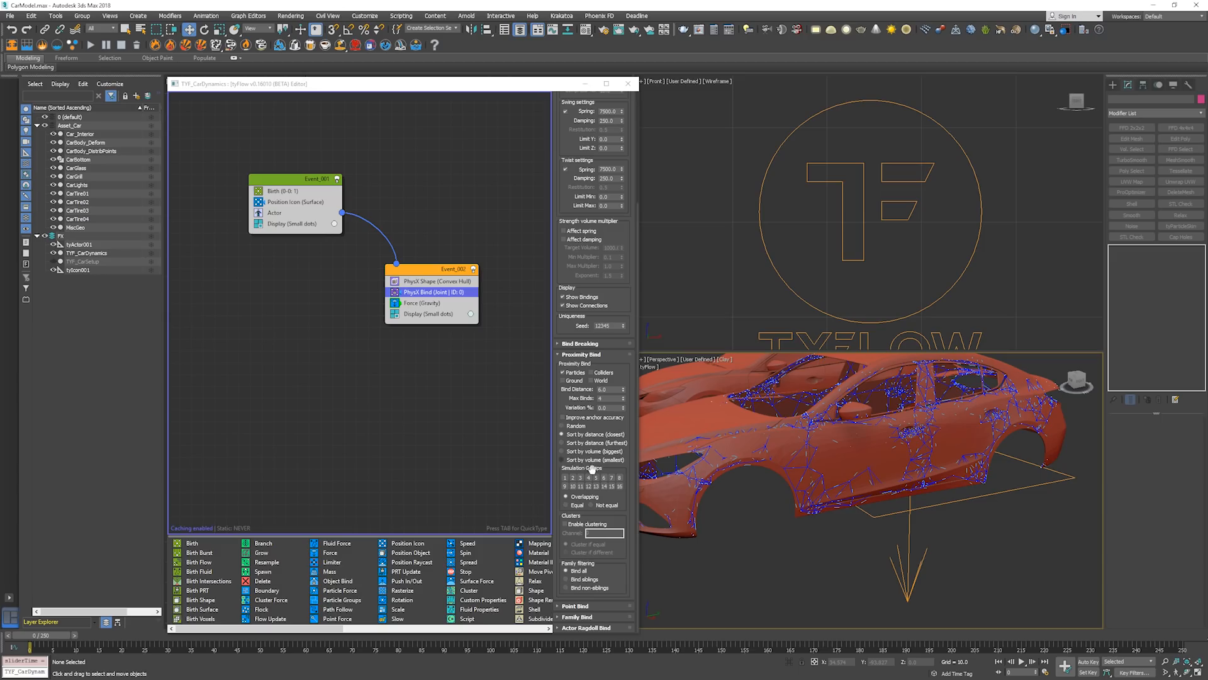
Set the proximity binds to Sort by volume (biggest) and step through the first 20 frames to check the result
click(610, 453)
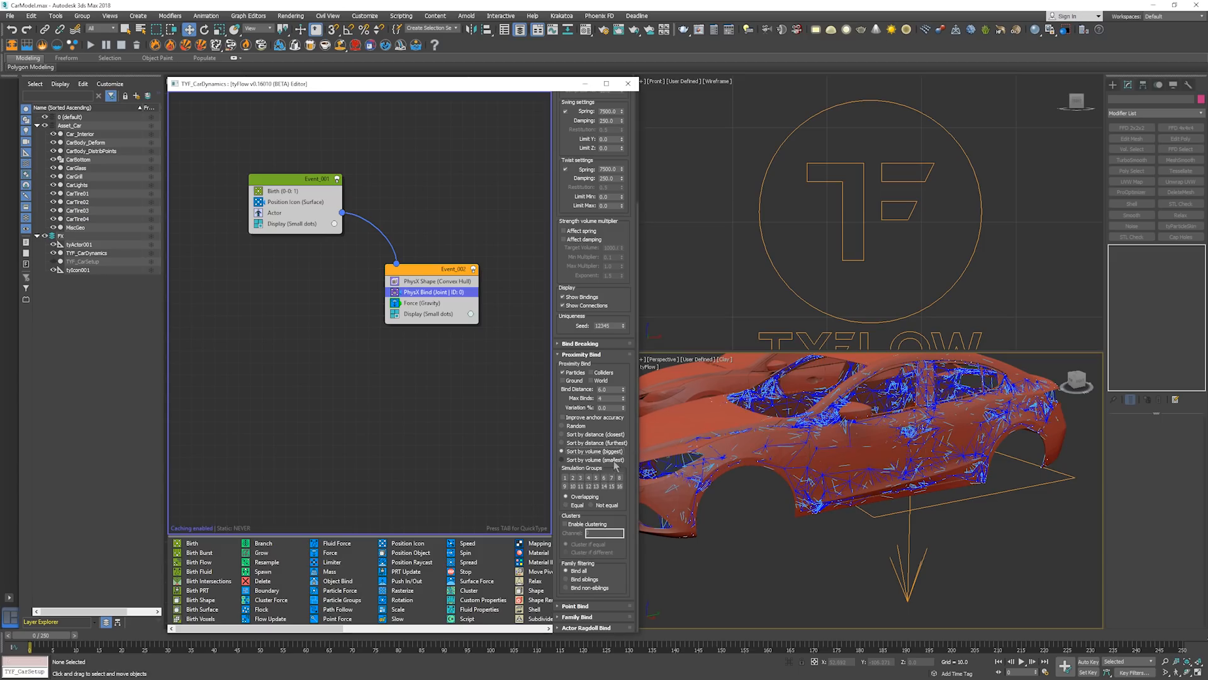
middle_drag(784, 458, 814, 503)
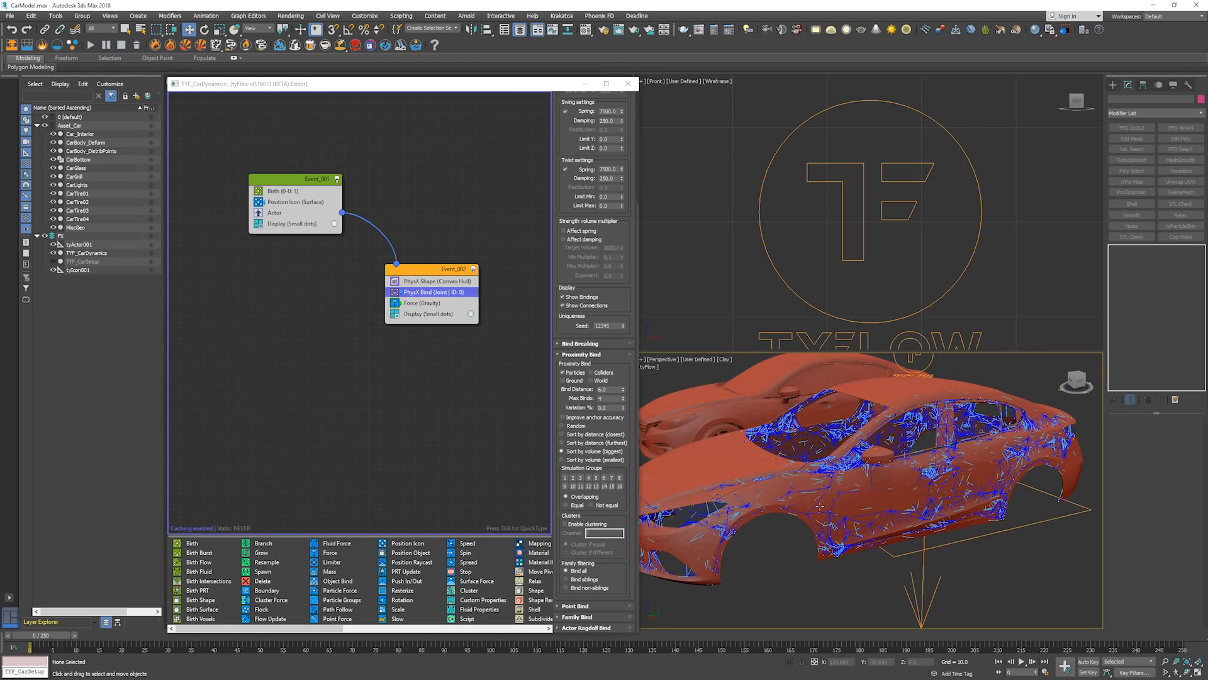
key(period)
key(period)
key(period)
key(period)
key(period)
key(period)
key(period)
key(period)
key(period)
key(period)
key(period)
key(period)
key(period)
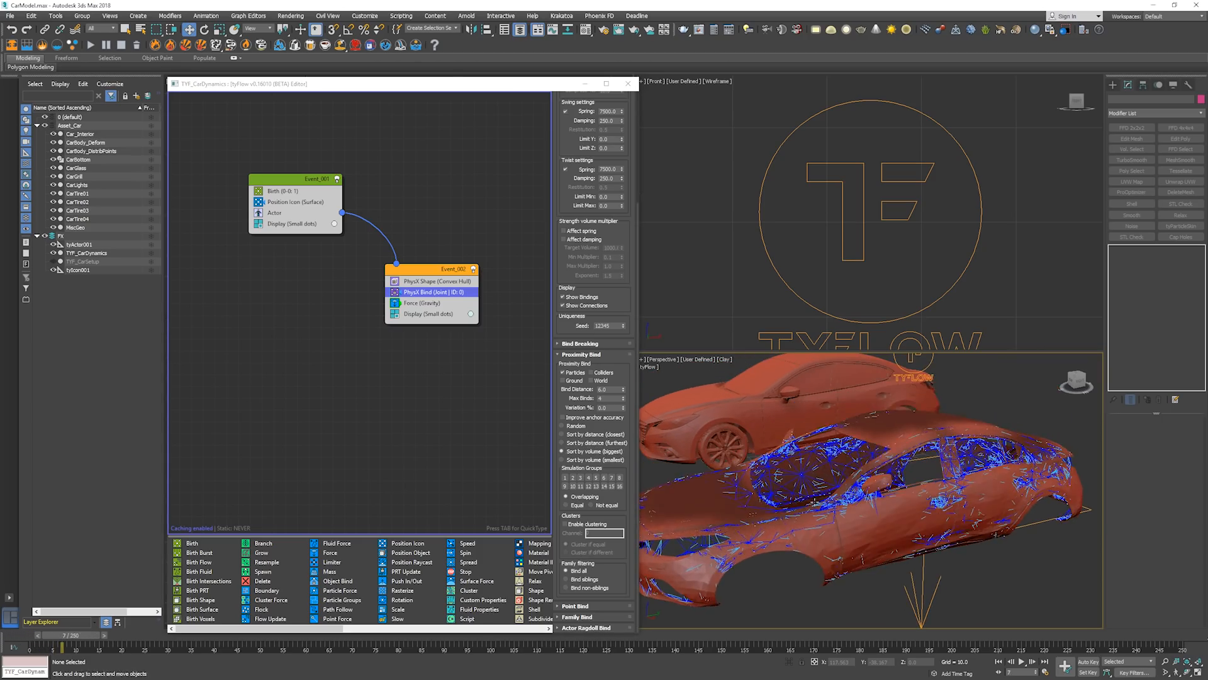
key(period)
key(period)
key(period)
key(period)
key(period)
key(period)
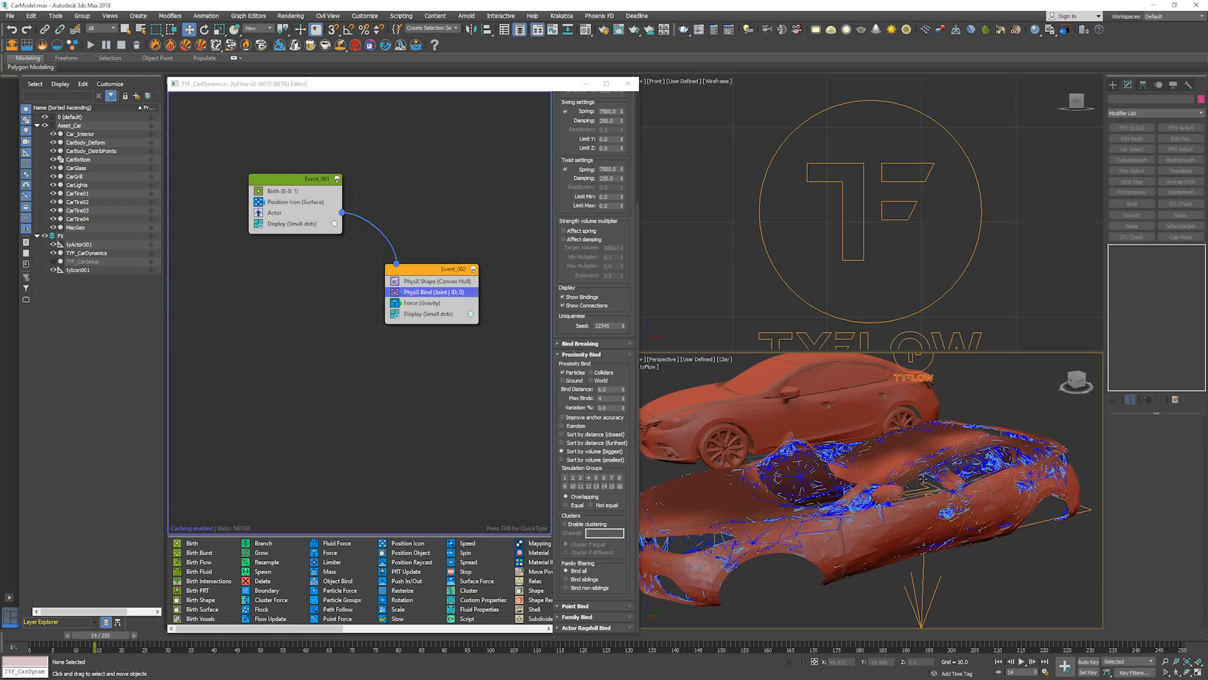
key(period)
key(period)
key(period)
key(period)
key(period)
key(period)
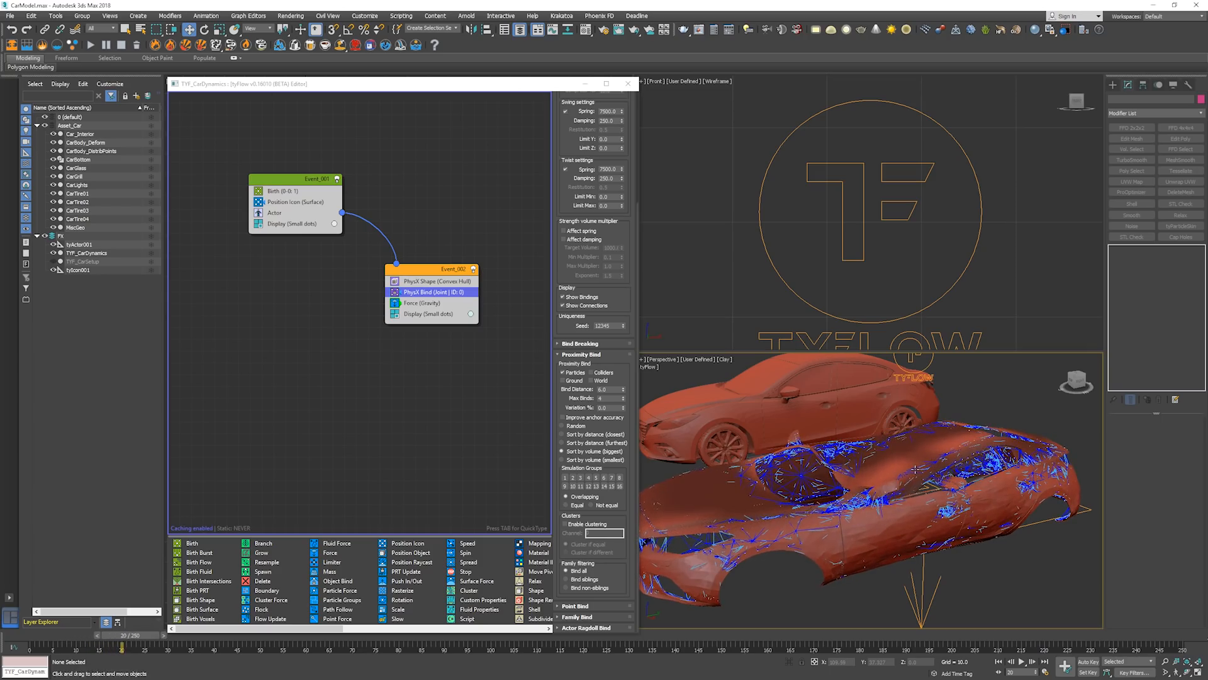
key(Home)
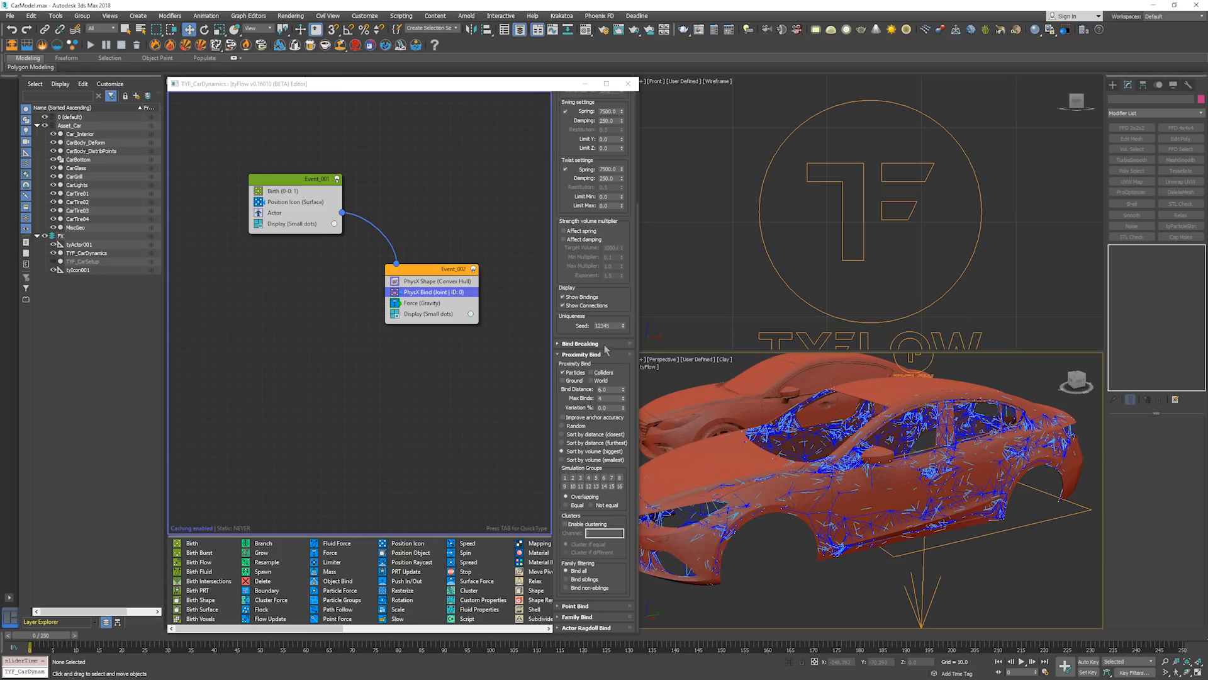
Enable the Deforming bend angle in the PhysX Bind's breaking settings, set it to 10, and test the simulation
click(580, 343)
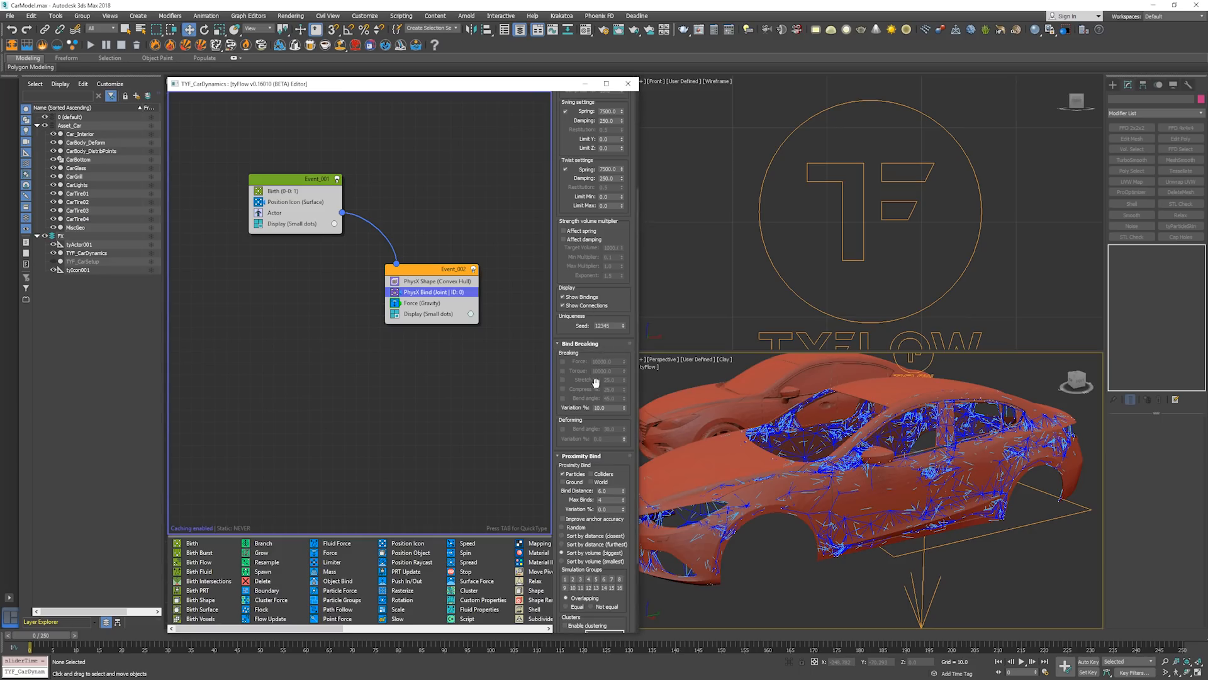
click(565, 429)
double_click(613, 429)
text(1)
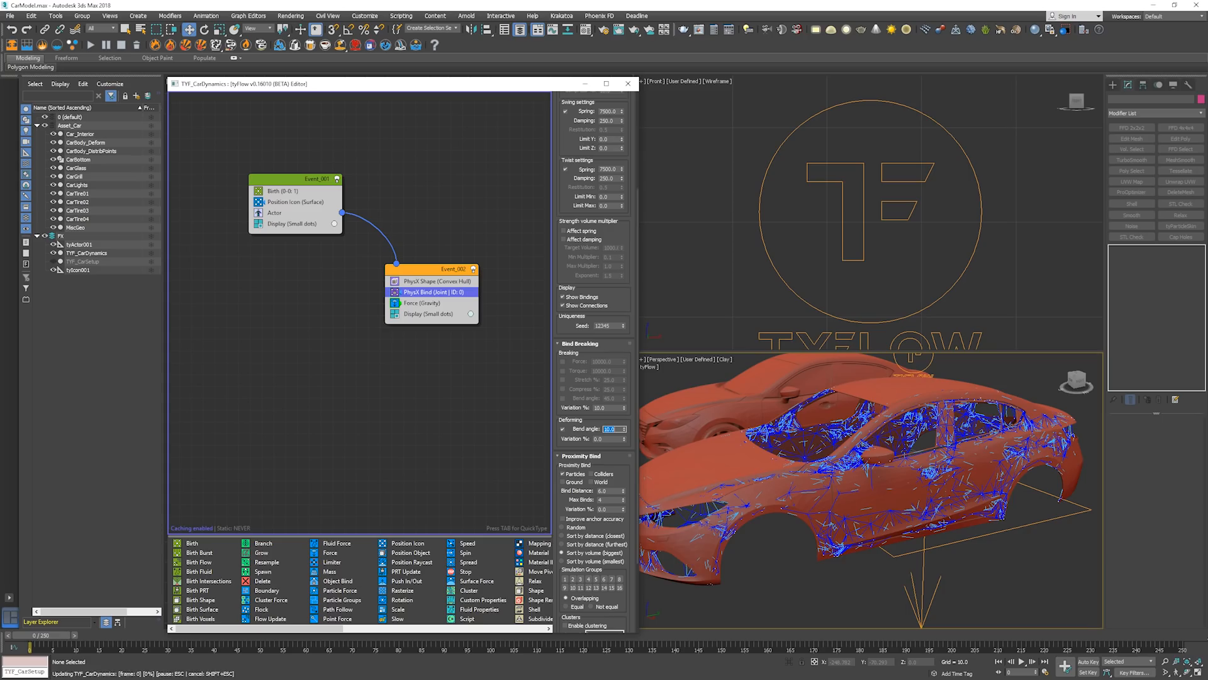
click(799, 464)
key(slash)
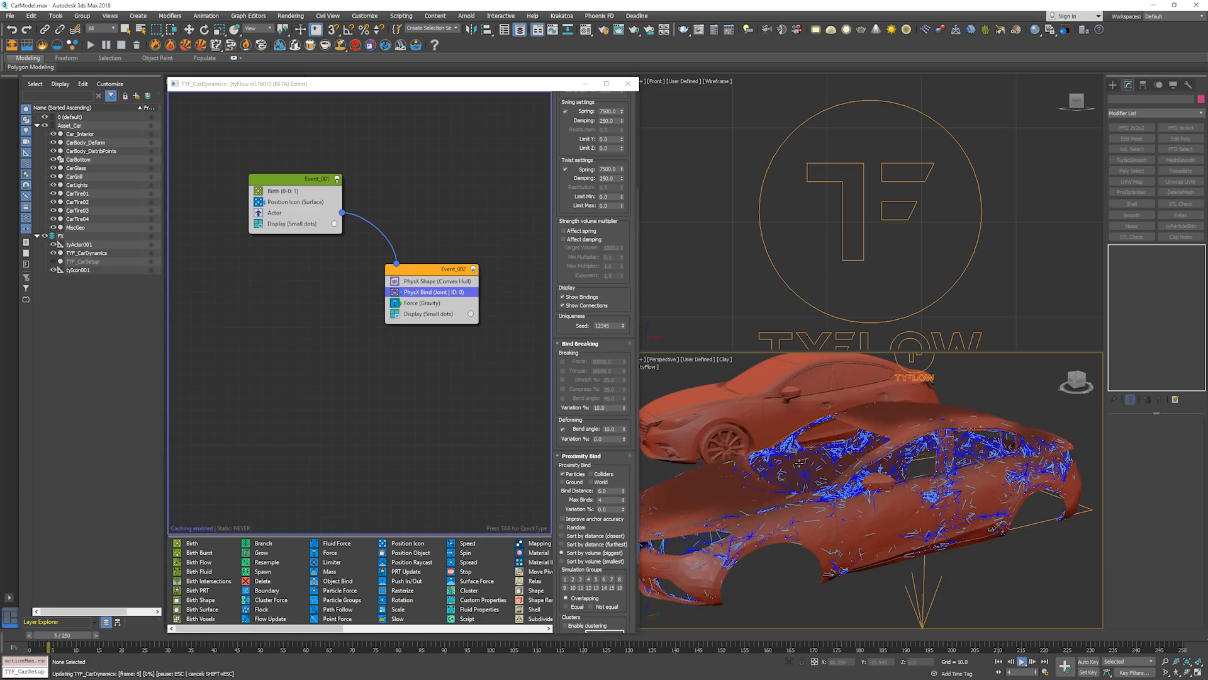
key(Escape)
key(Home)
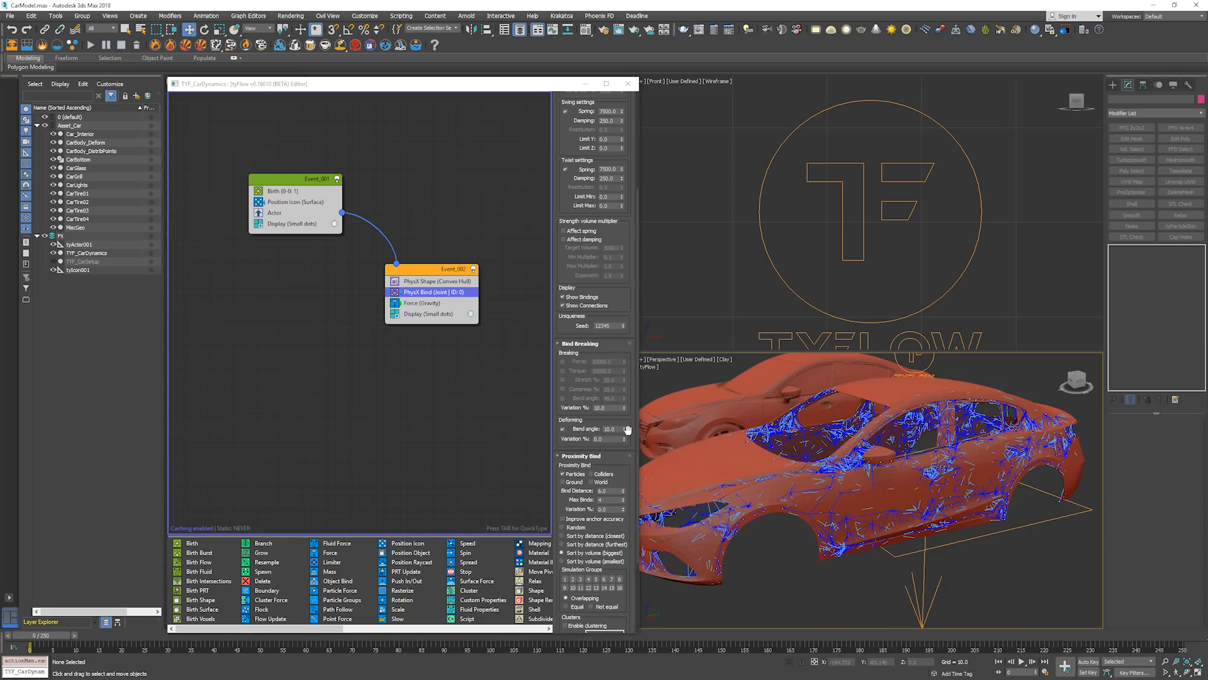
Set the PhysX Bind's Deforming bend angle to 5 and replay the simulation from the start
double_click(609, 429)
text(5)
click(743, 437)
key(slash)
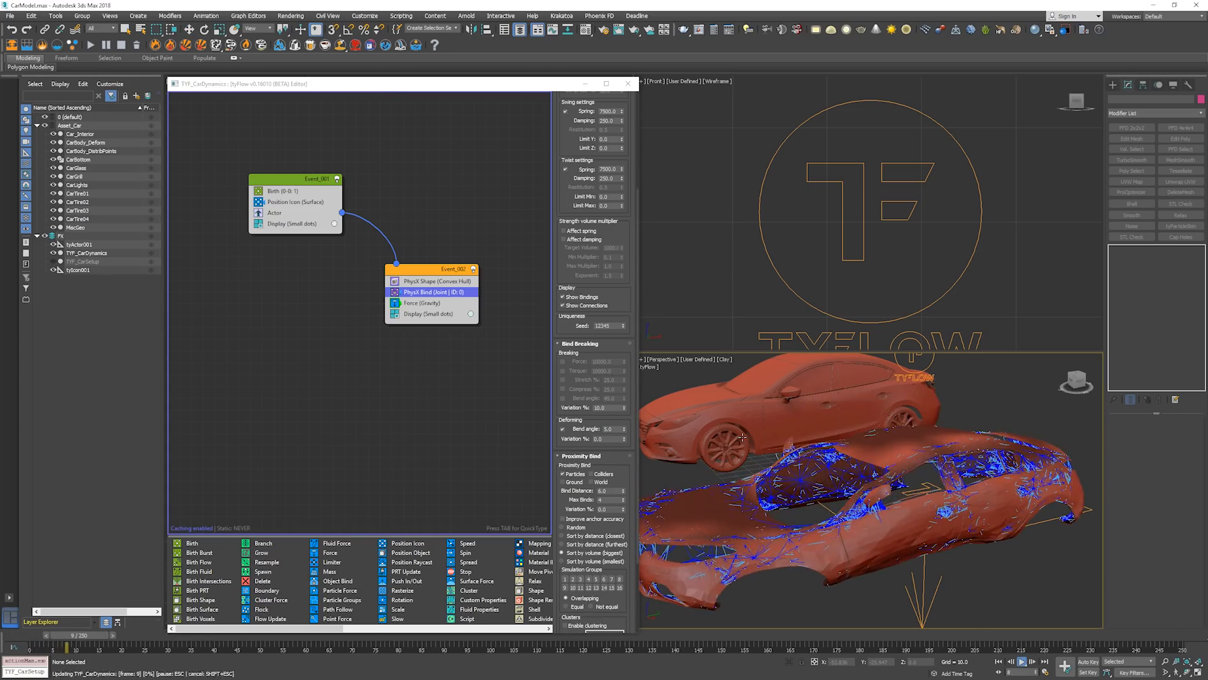
key(Escape)
key(Home)
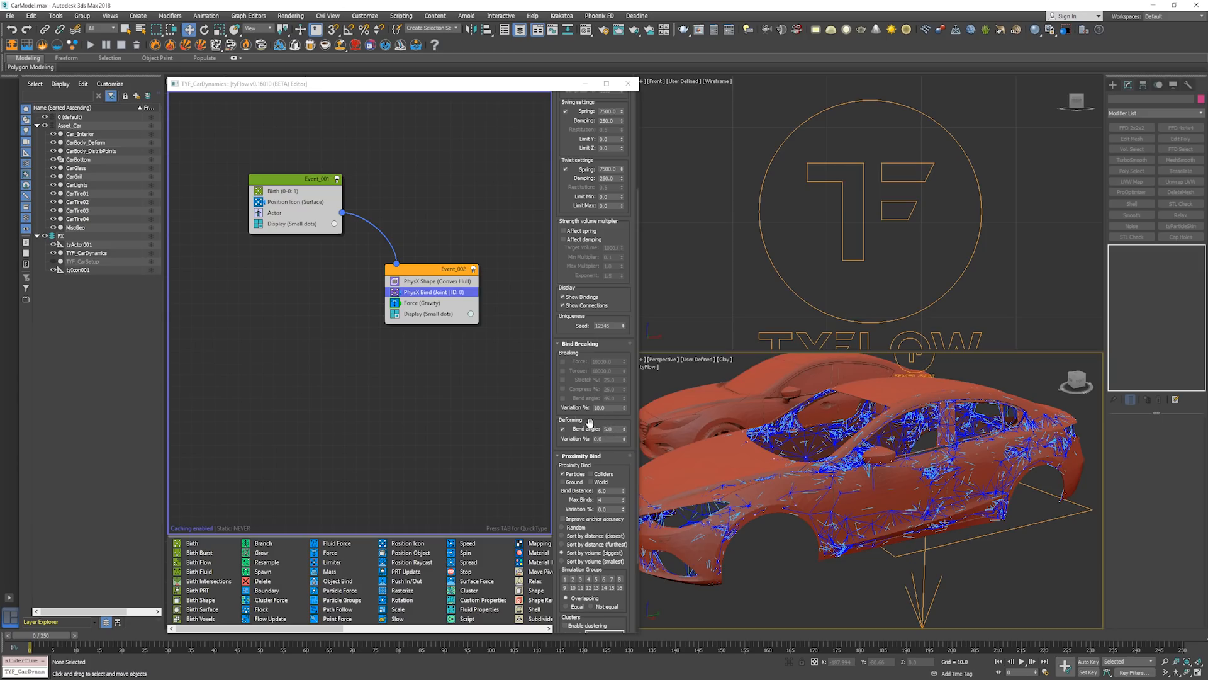
Add a Mass operator above the PhysX Shape operator in Event_002
alt+middle_drag(824, 438, 840, 439)
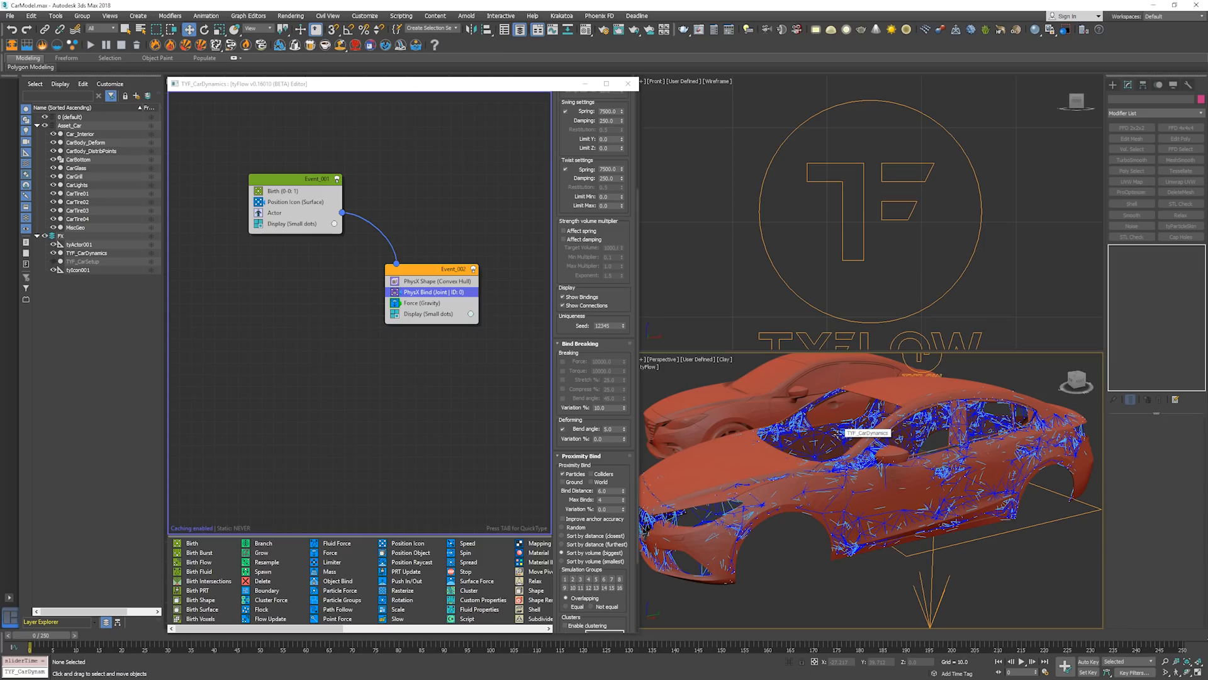
scroll(584, 321, down, 3)
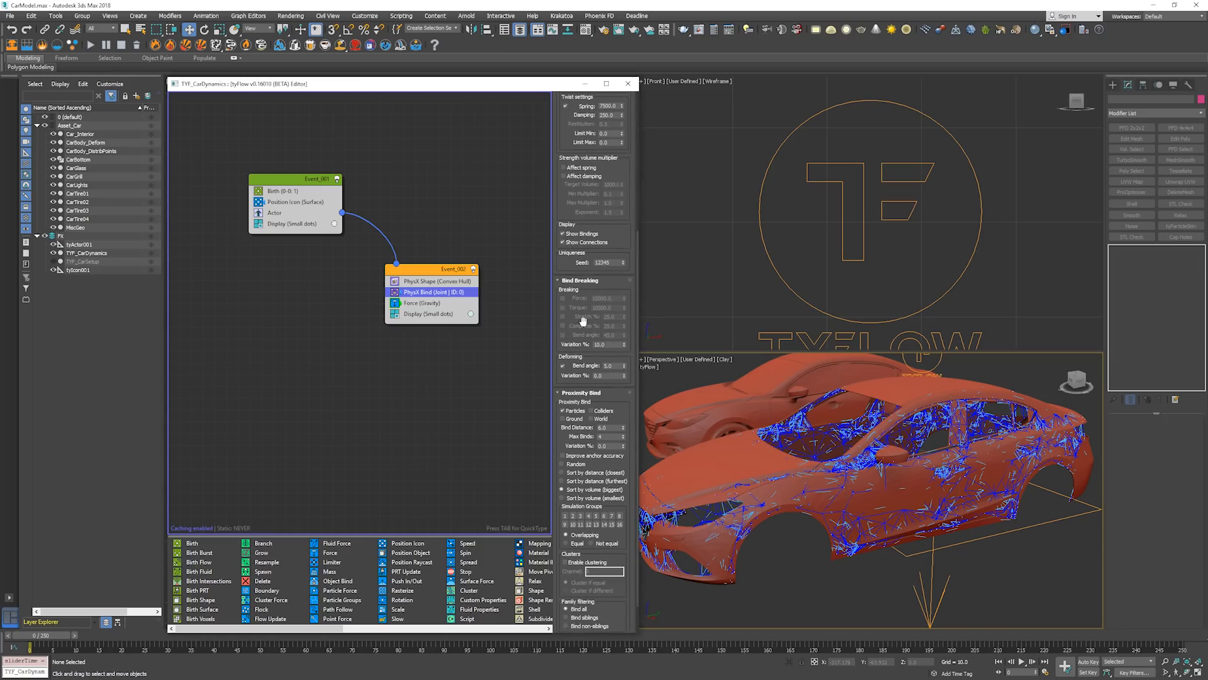
drag(584, 322, 590, 583)
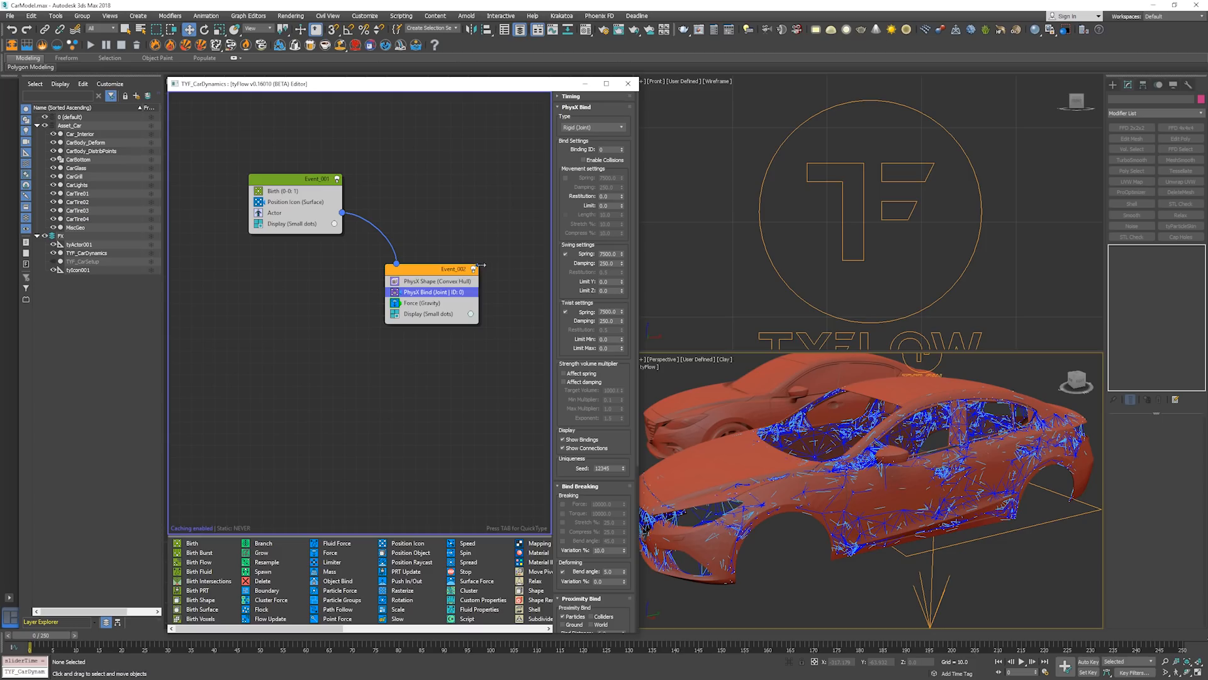
key(Tab)
text(mass)
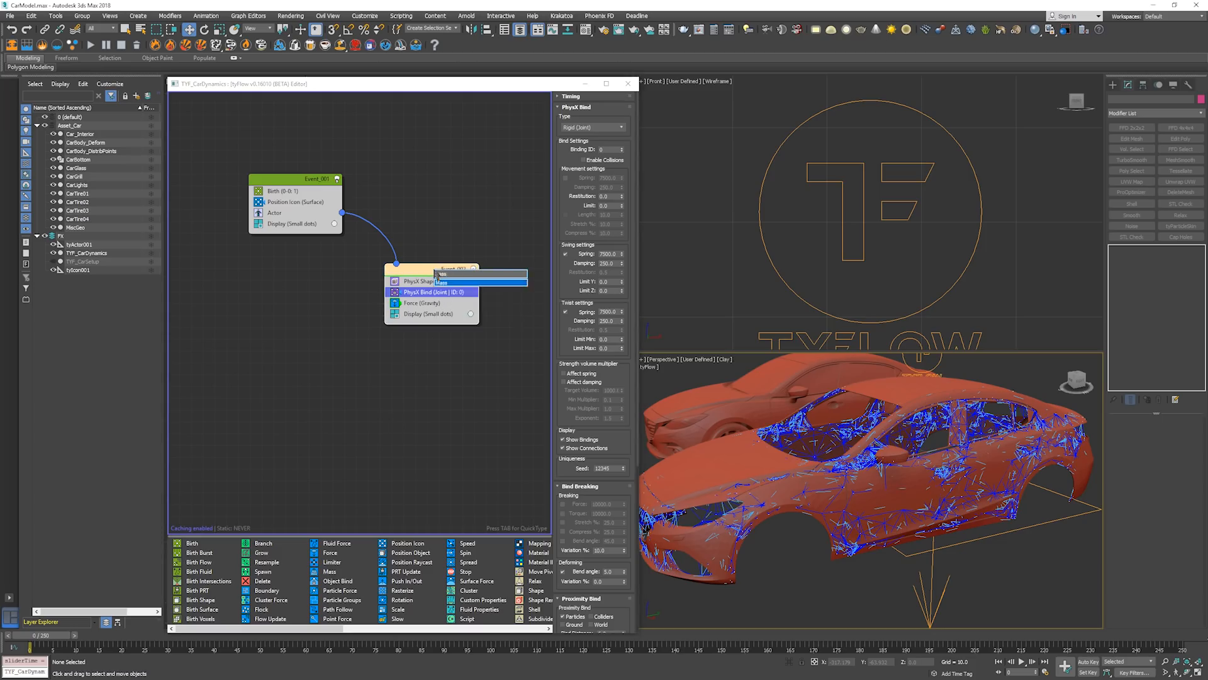
key(Return)
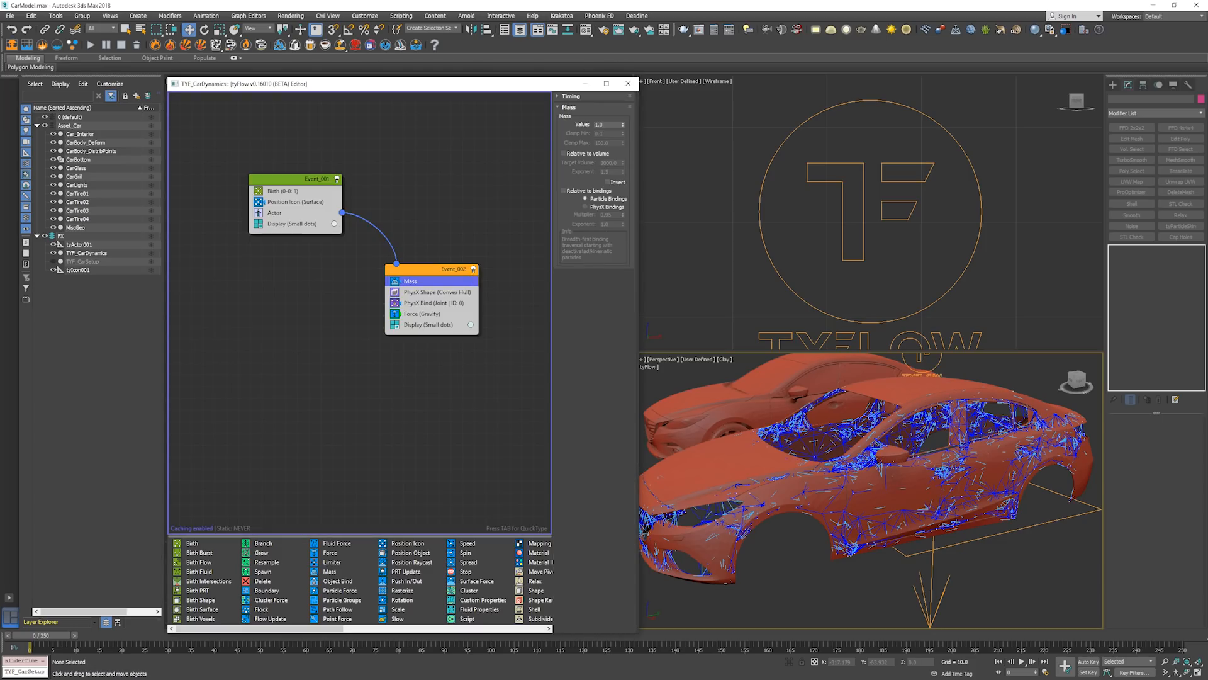
Set the Mass operator's value to 0.1
double_click(601, 124)
text(0.1)
key(Return)
middle_drag(787, 378, 819, 394)
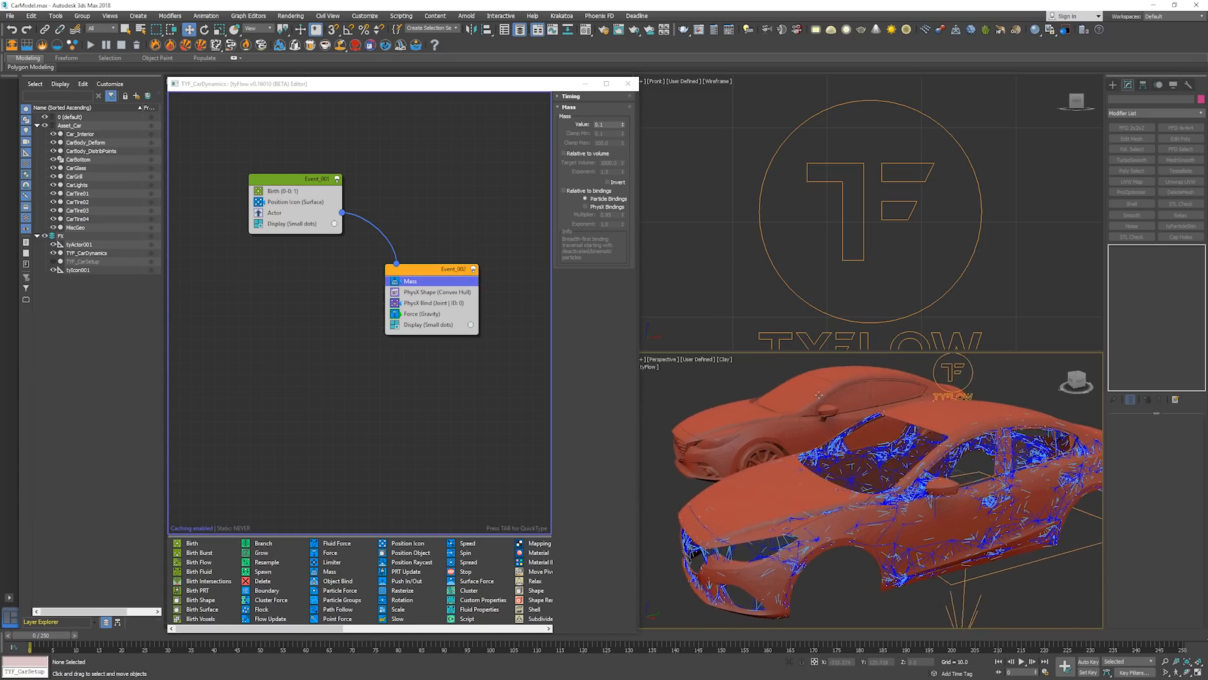
scroll(819, 394, down, 3)
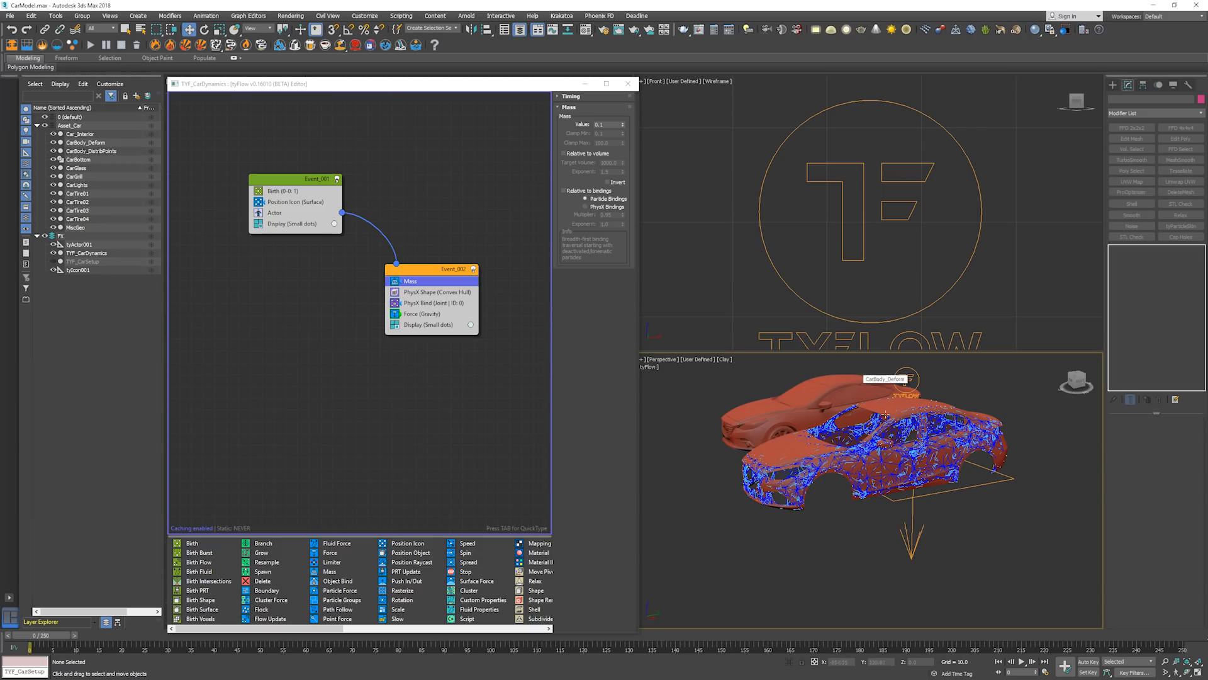
Disable the mass Override in the PhysX Shape operator's Dynamics settings
click(442, 293)
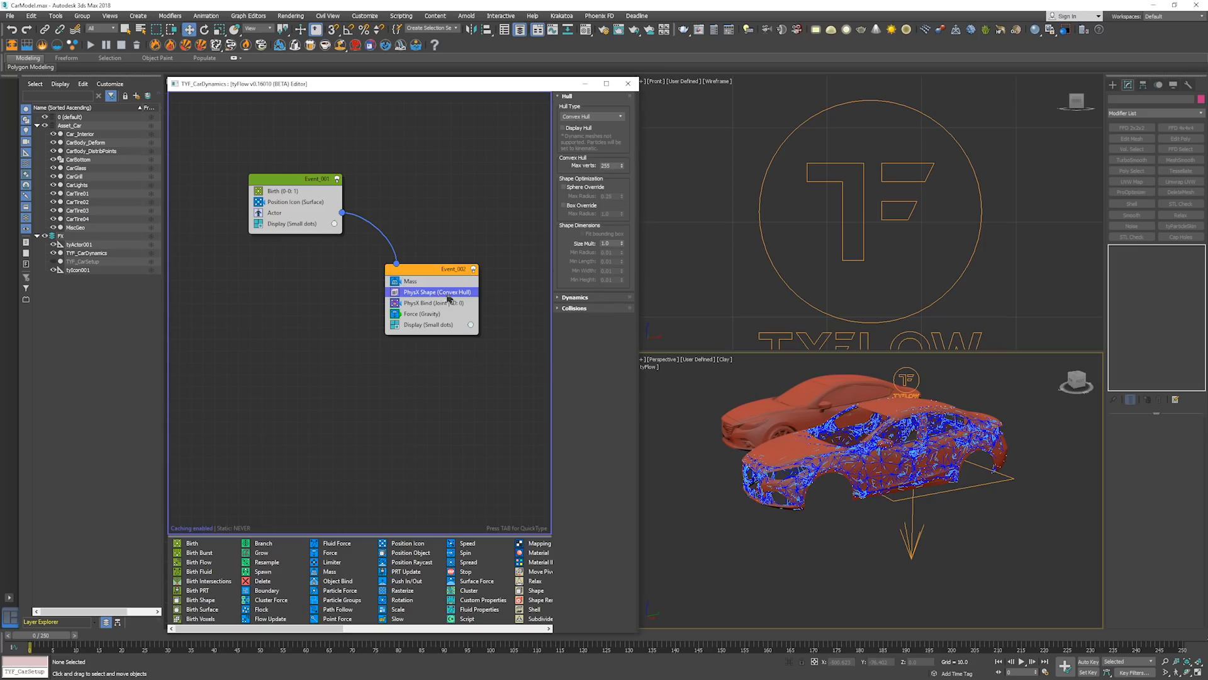
click(575, 297)
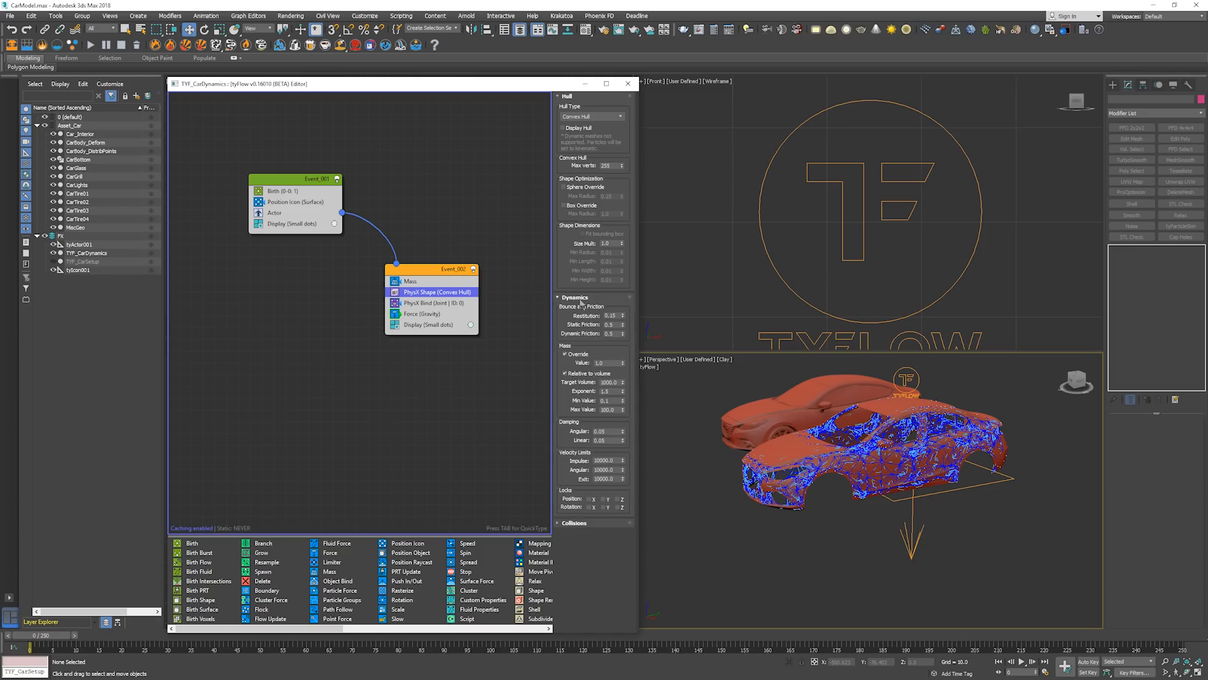
click(608, 362)
click(565, 354)
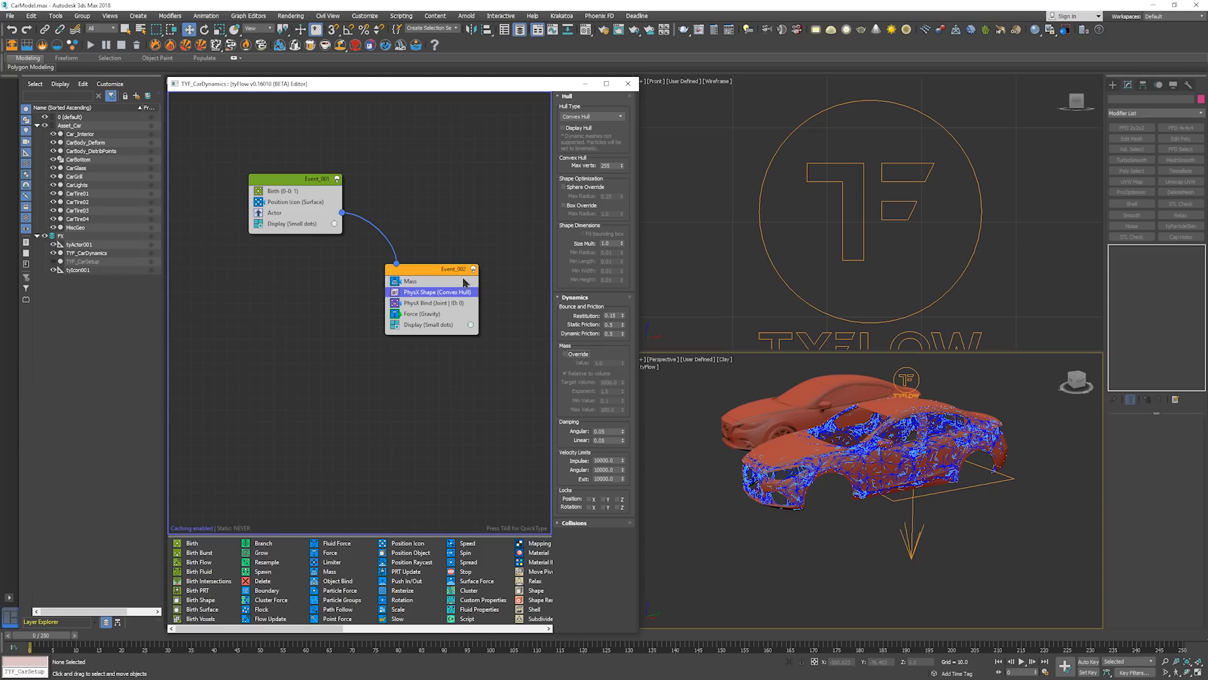
Make the Mass operator's value relative to bindings using PhysX Bindings, and check the simulation in the viewport
click(433, 282)
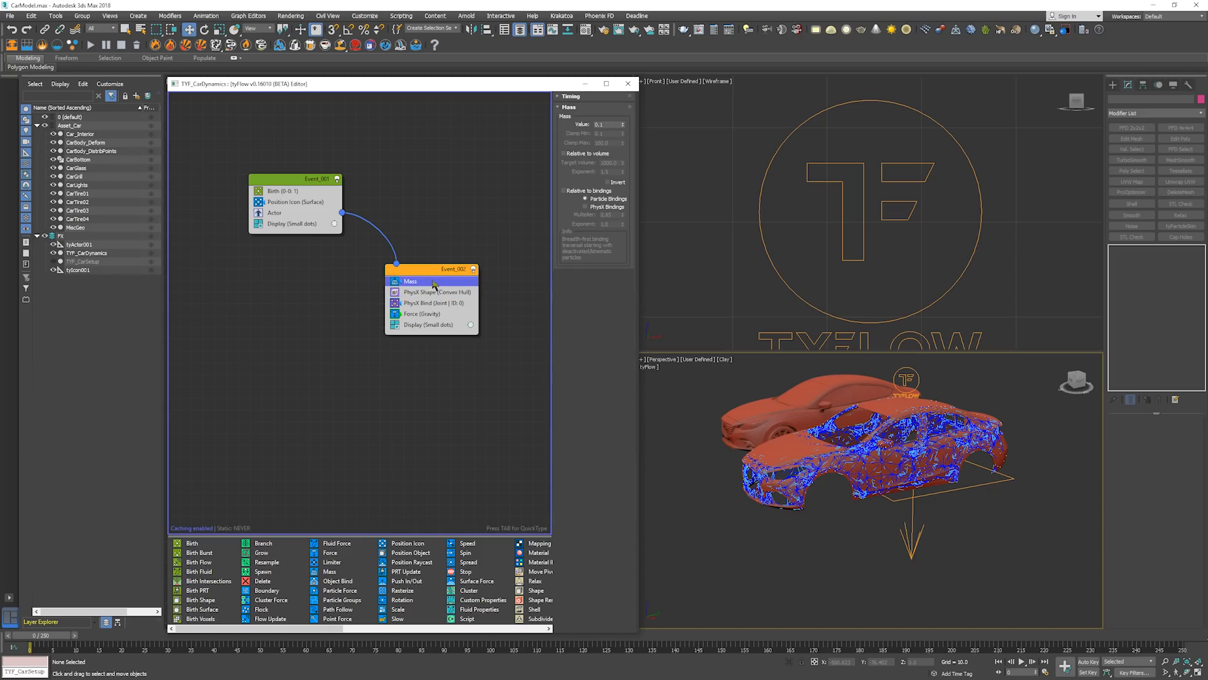
click(585, 191)
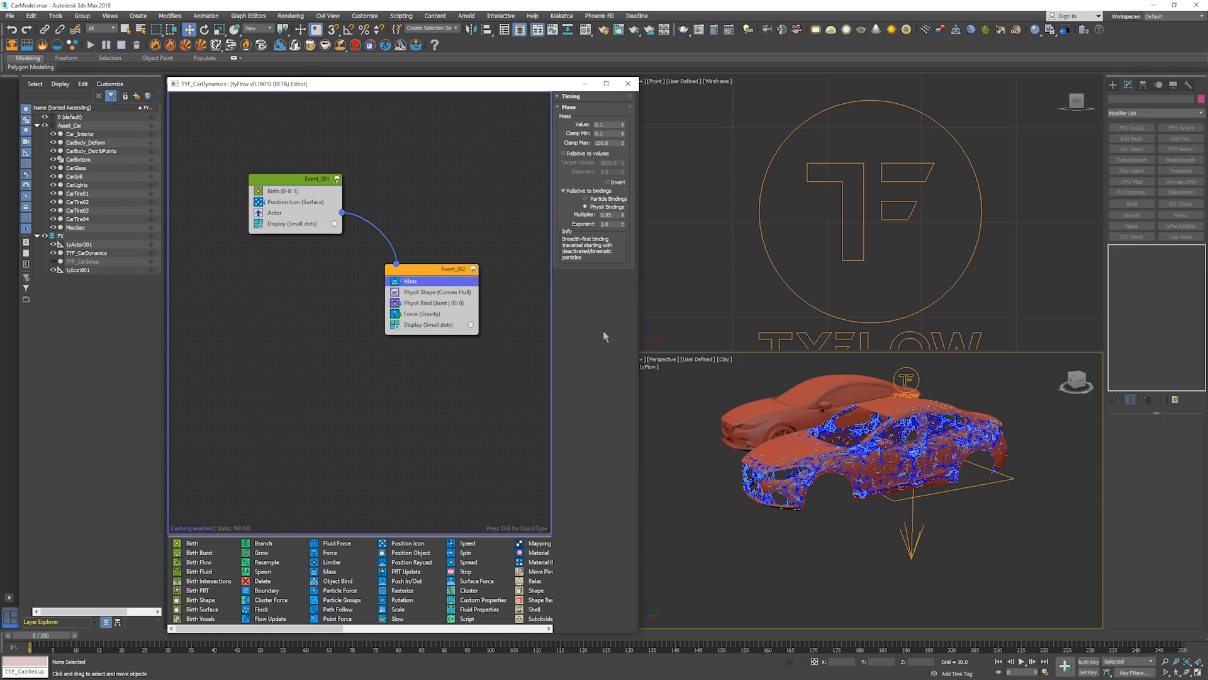
click(847, 535)
key(Home)
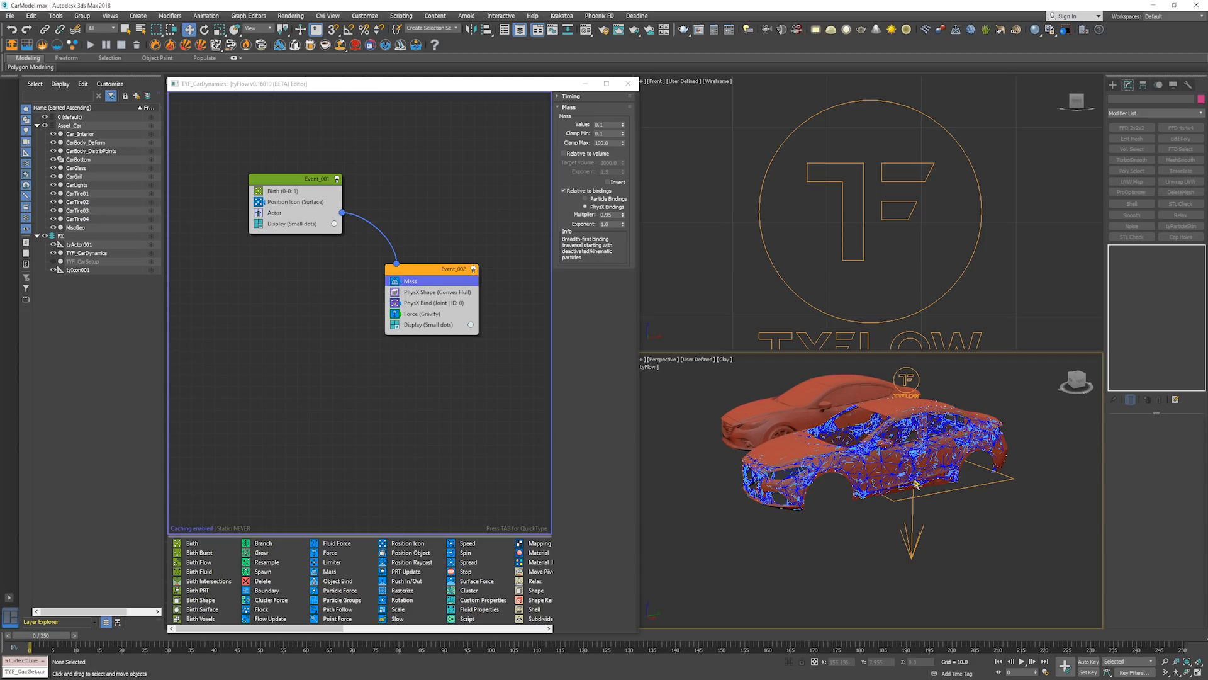
alt+middle_drag(843, 467, 842, 469)
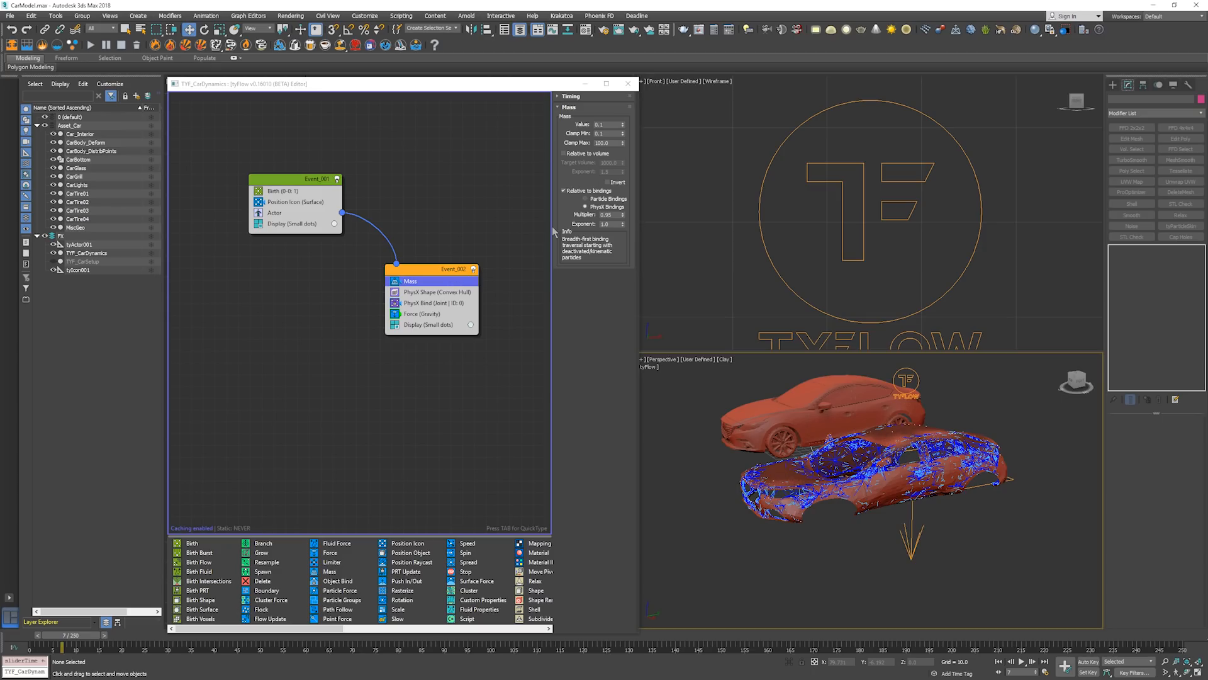
Review the PhysX Shape operator's available hull types and its collision settings, and inspect the car fragments up close
click(447, 293)
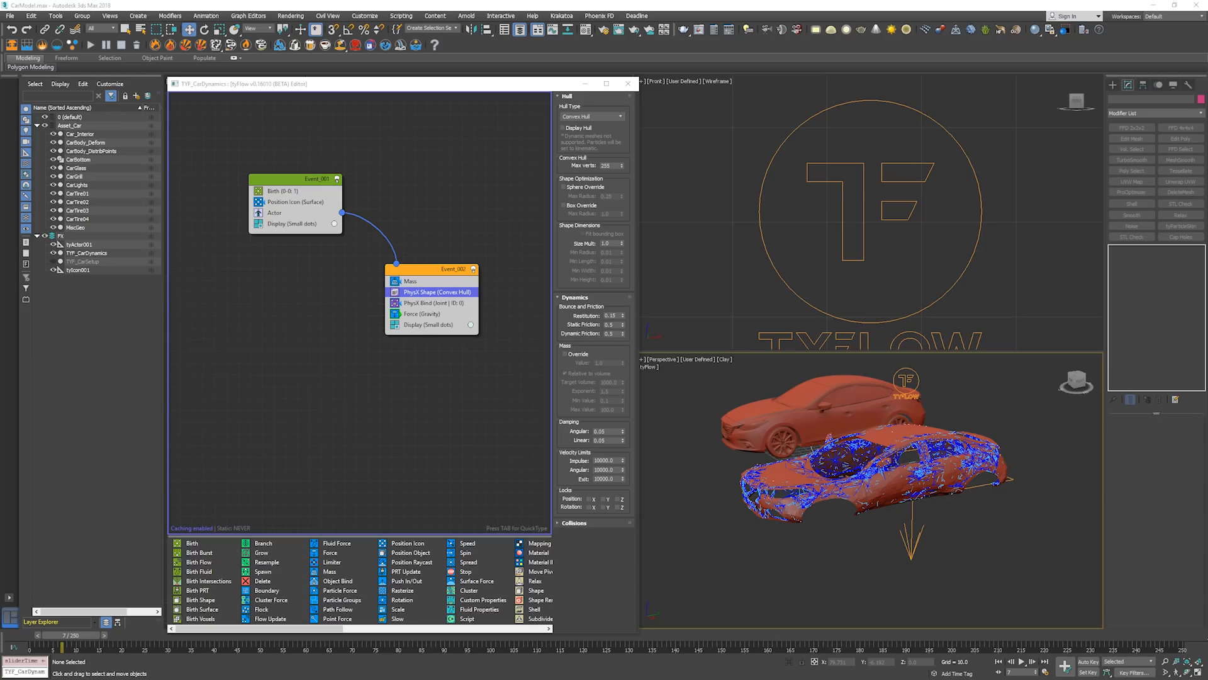
click(600, 114)
click(601, 117)
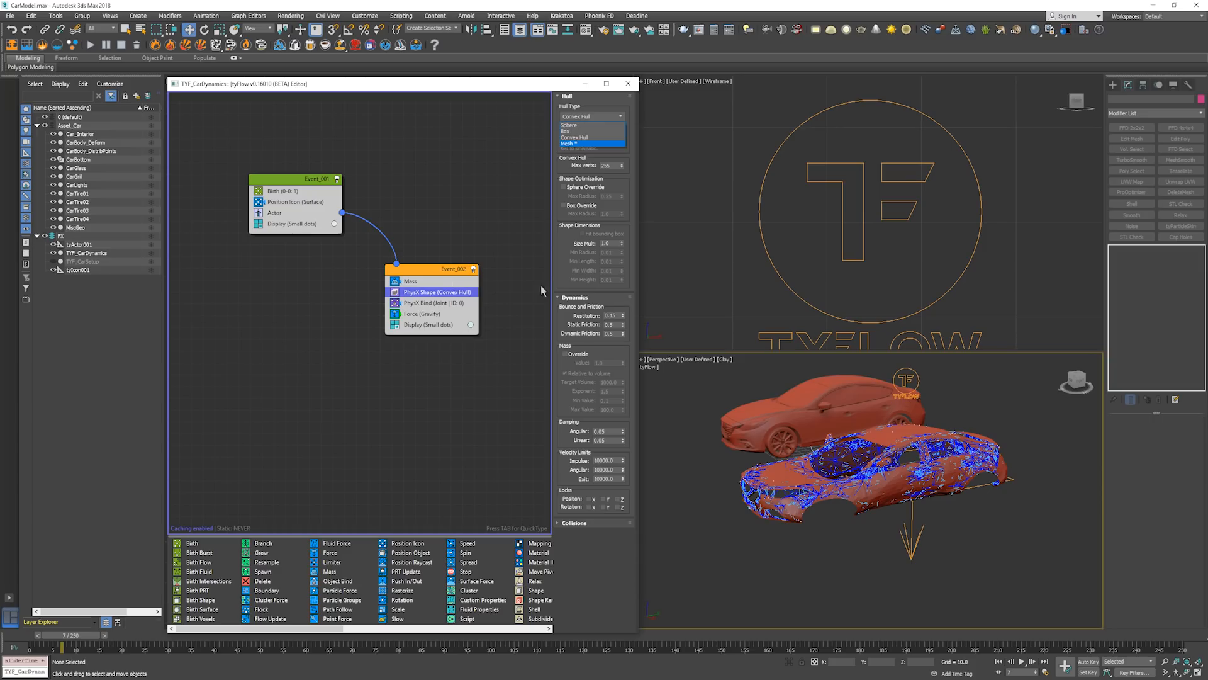
click(617, 265)
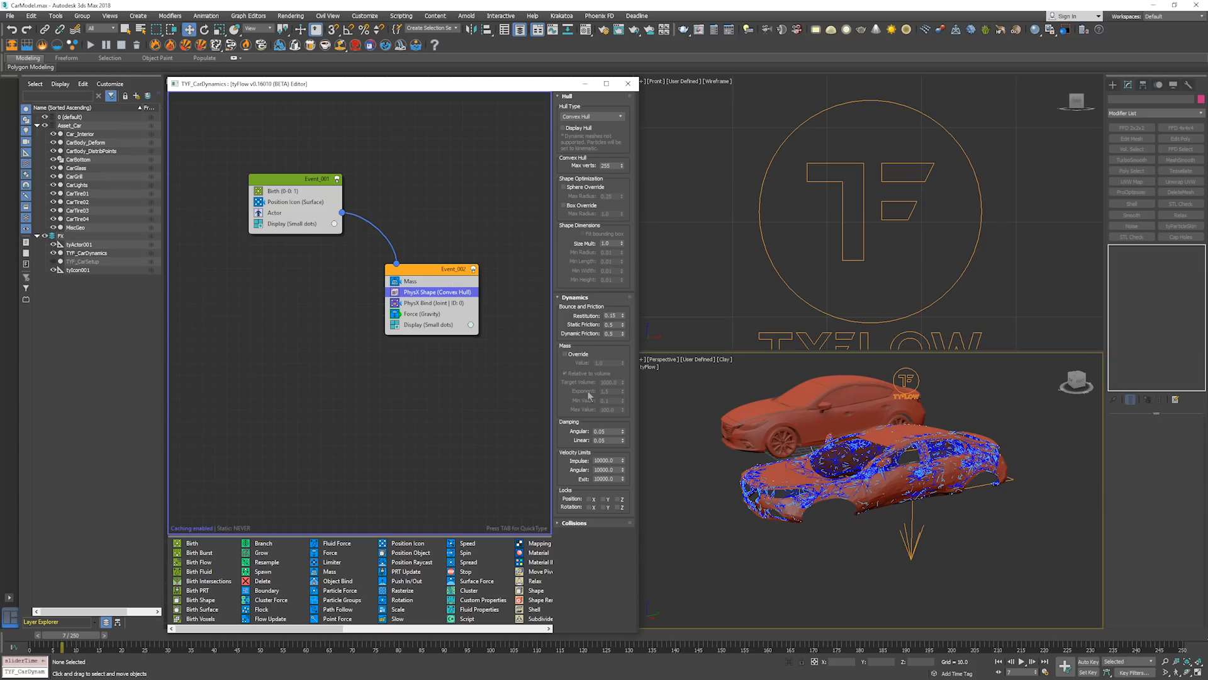
click(588, 523)
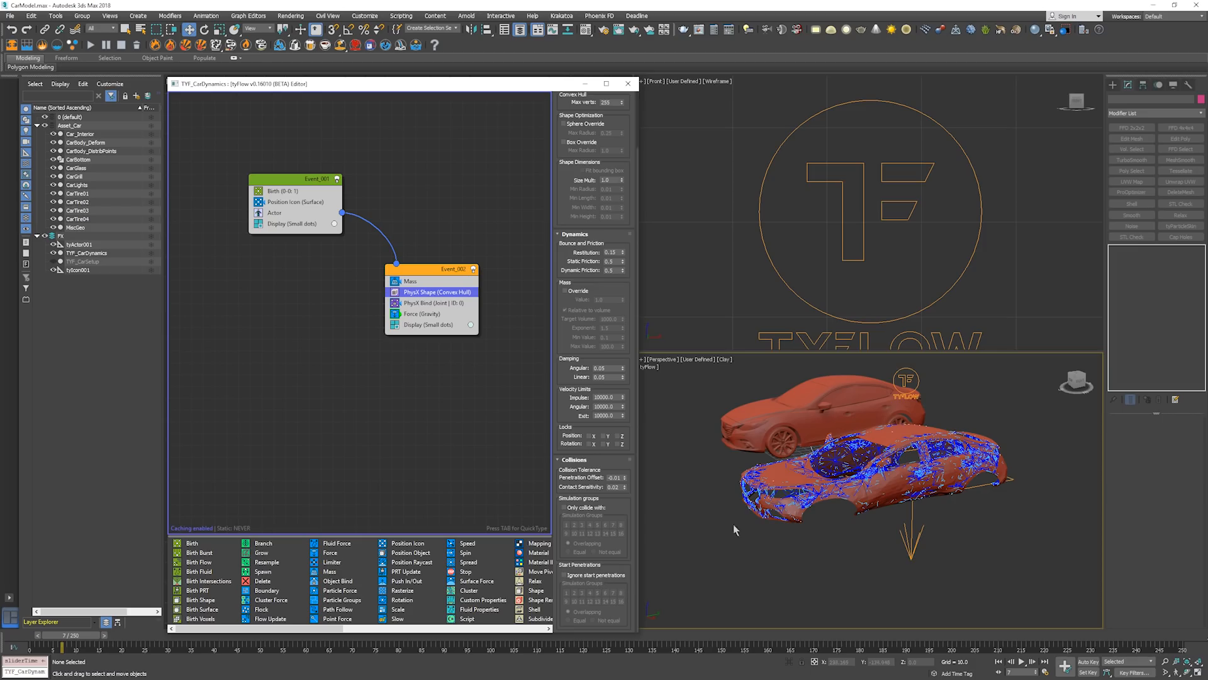
scroll(814, 444, up, 6)
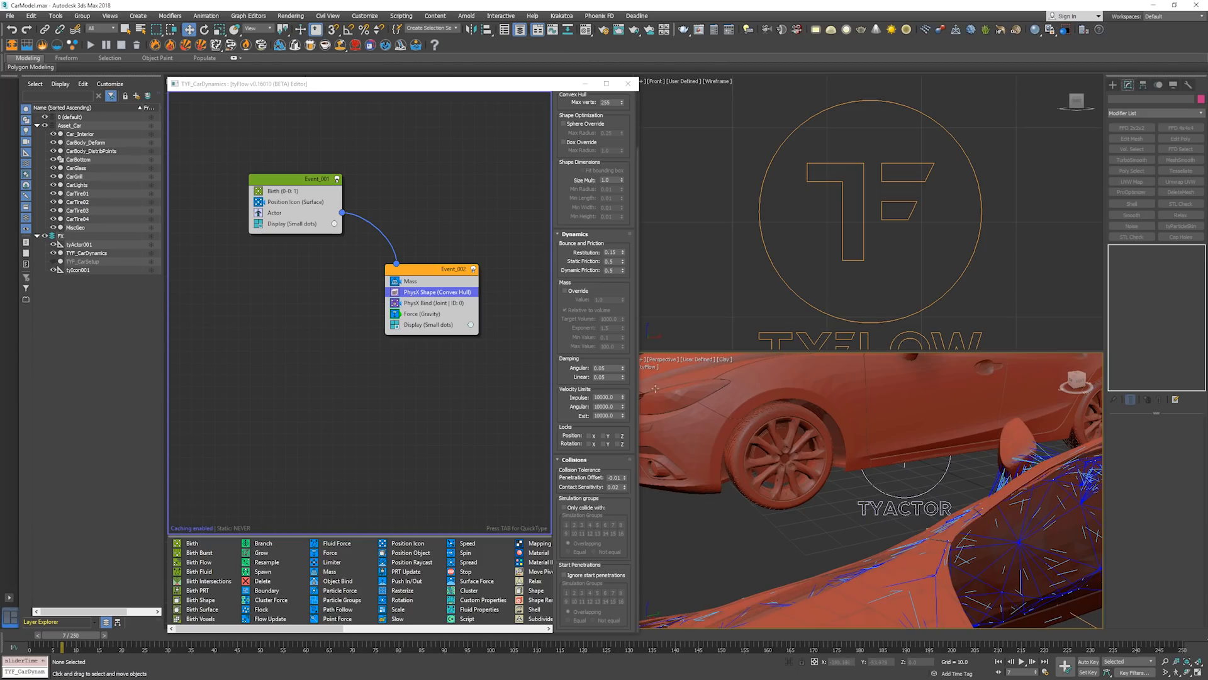
Review the PhysX Shape settings, inspect the fragmented car body beside the original, and return to the first frame
scroll(590, 239, up, 3)
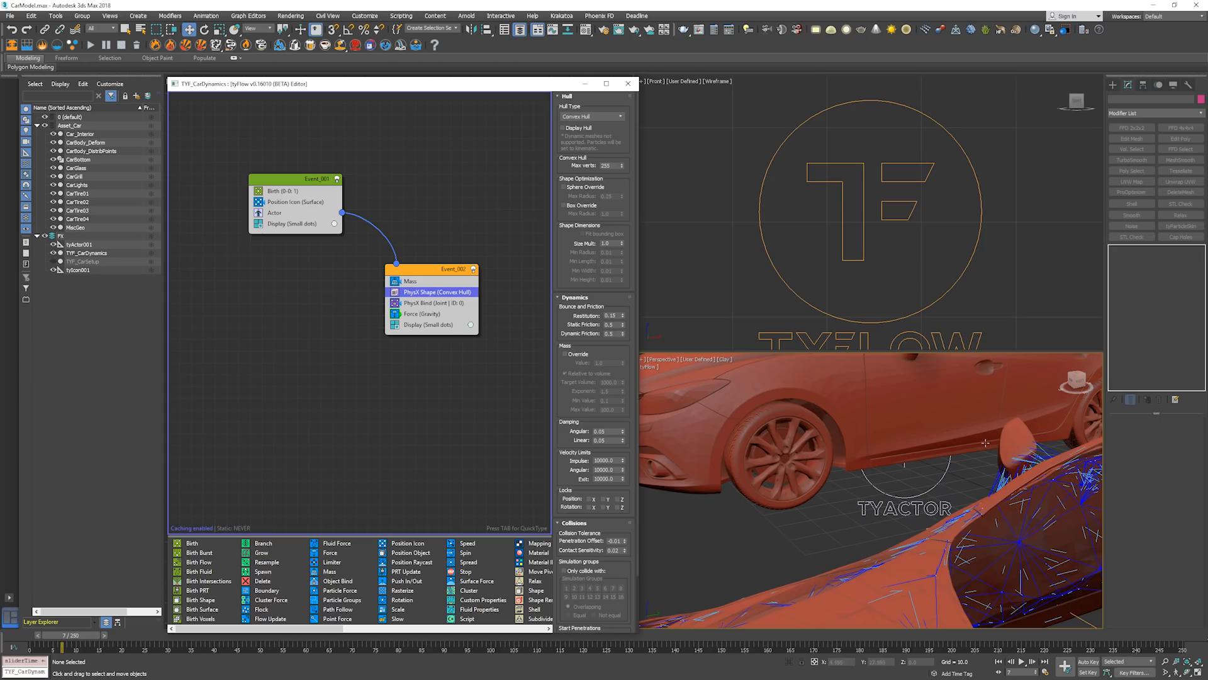
scroll(979, 426, down, 5)
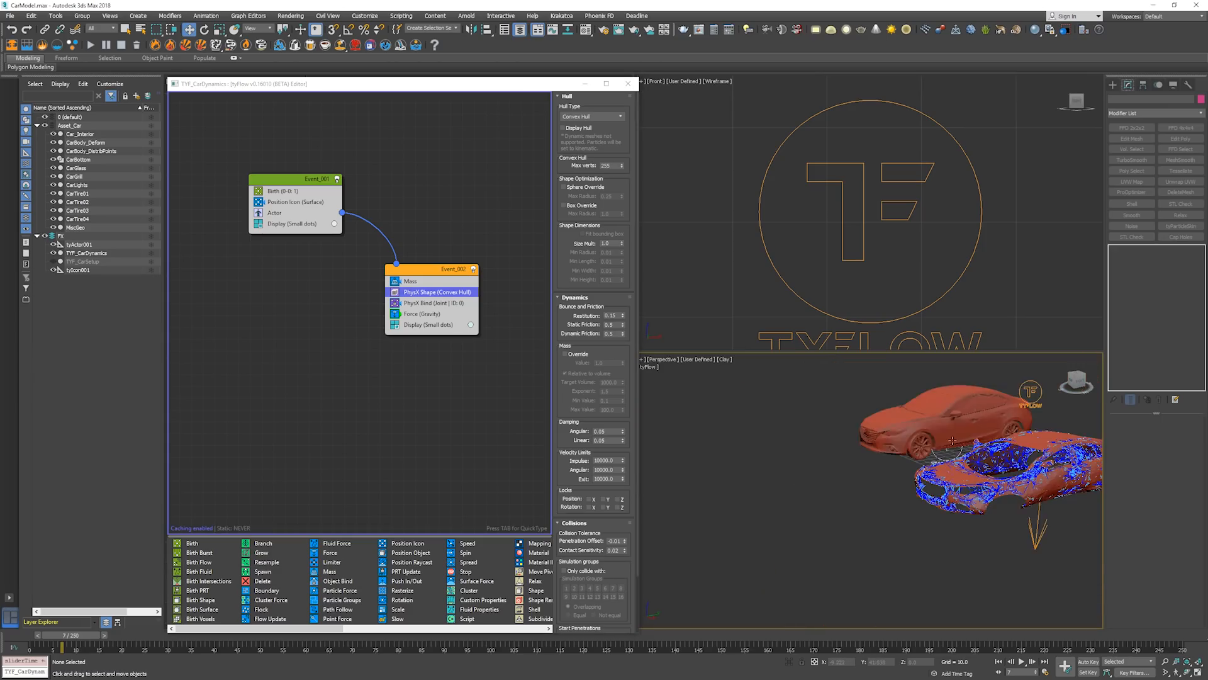
scroll(948, 438, up, 5)
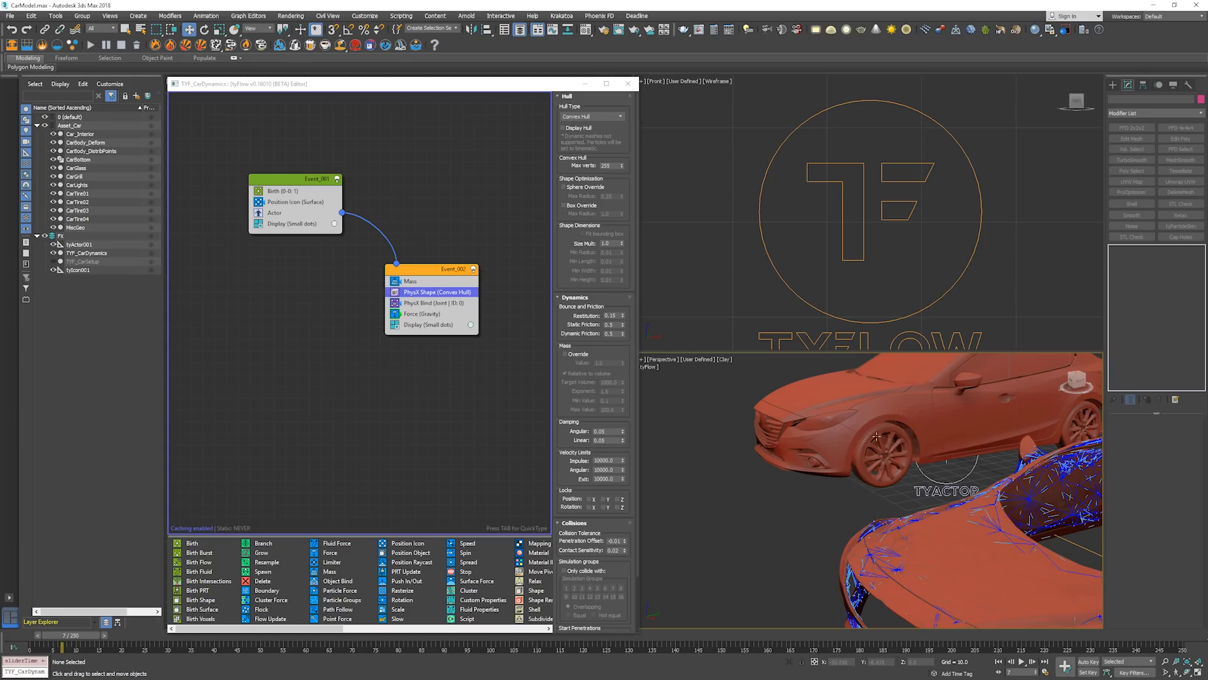
middle_drag(963, 483, 698, 431)
scroll(755, 448, down, 3)
middle_drag(805, 461, 839, 437)
key(Home)
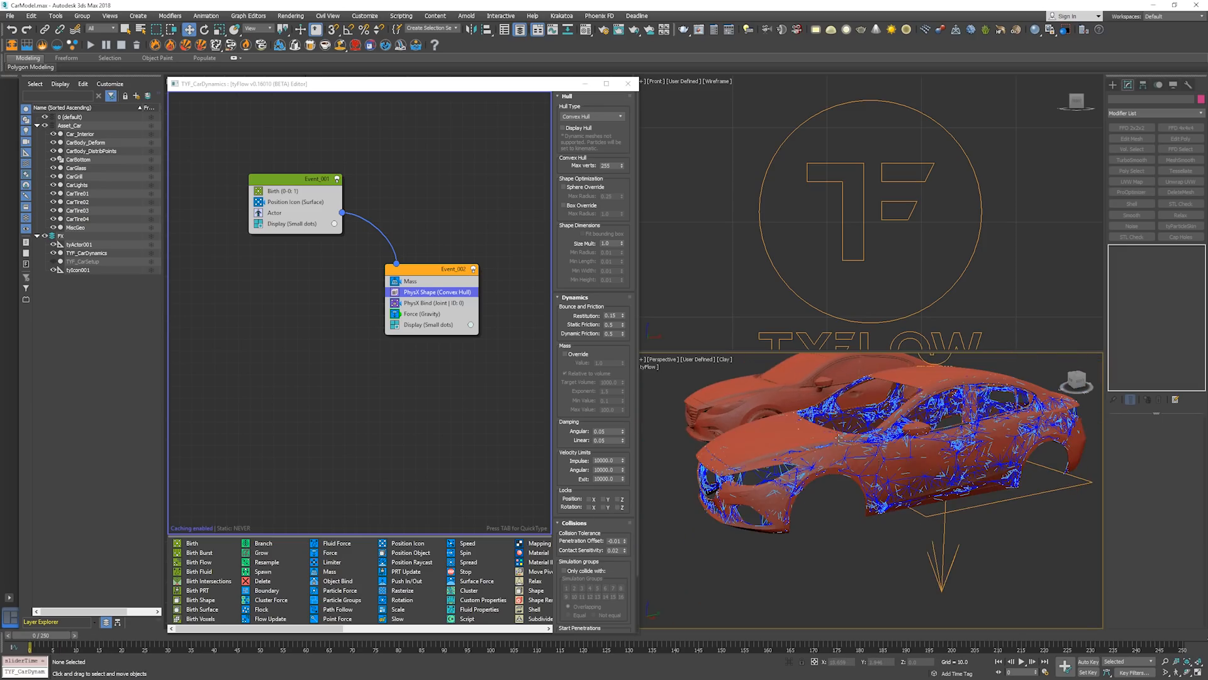
Turn off Show Connections and Show Bindings for the PhysX Bind operator in Event_002
click(450, 303)
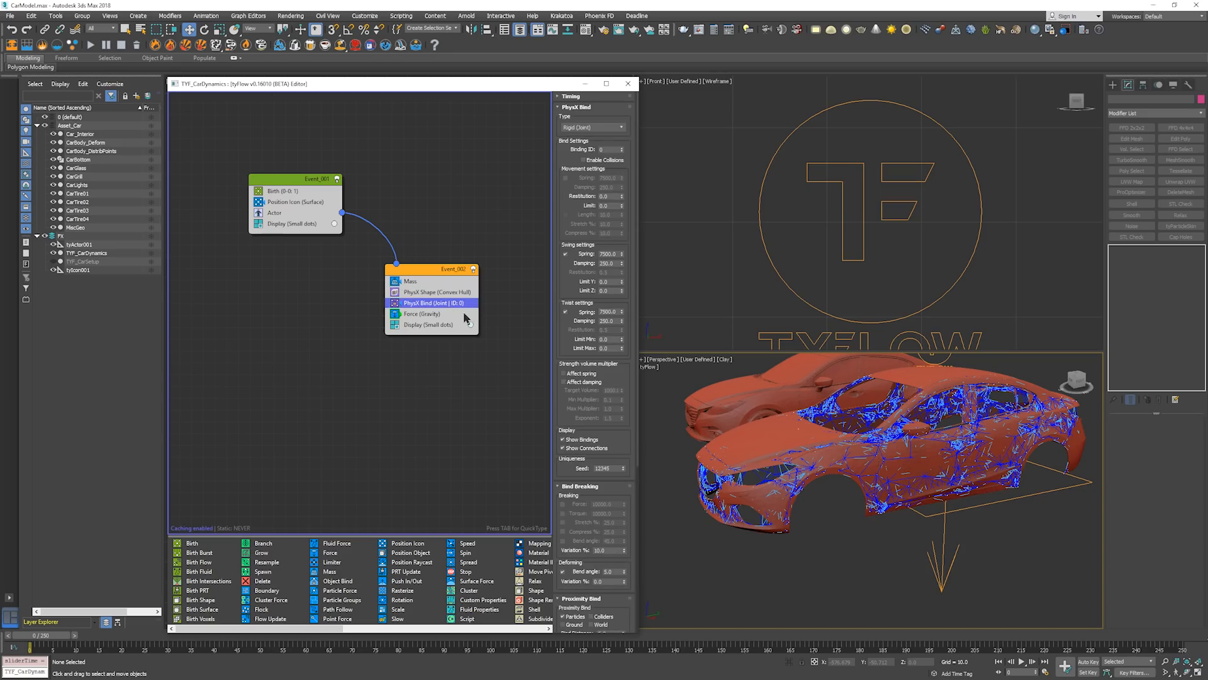
alt+middle_drag(860, 458, 882, 457)
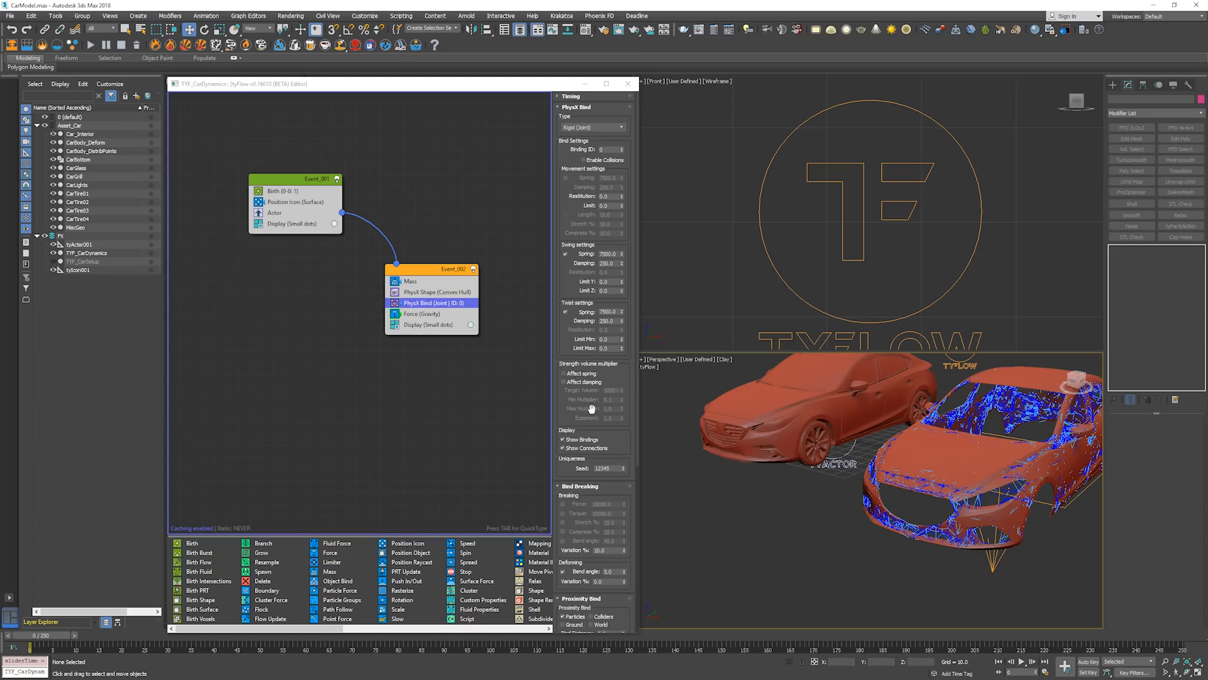
click(591, 448)
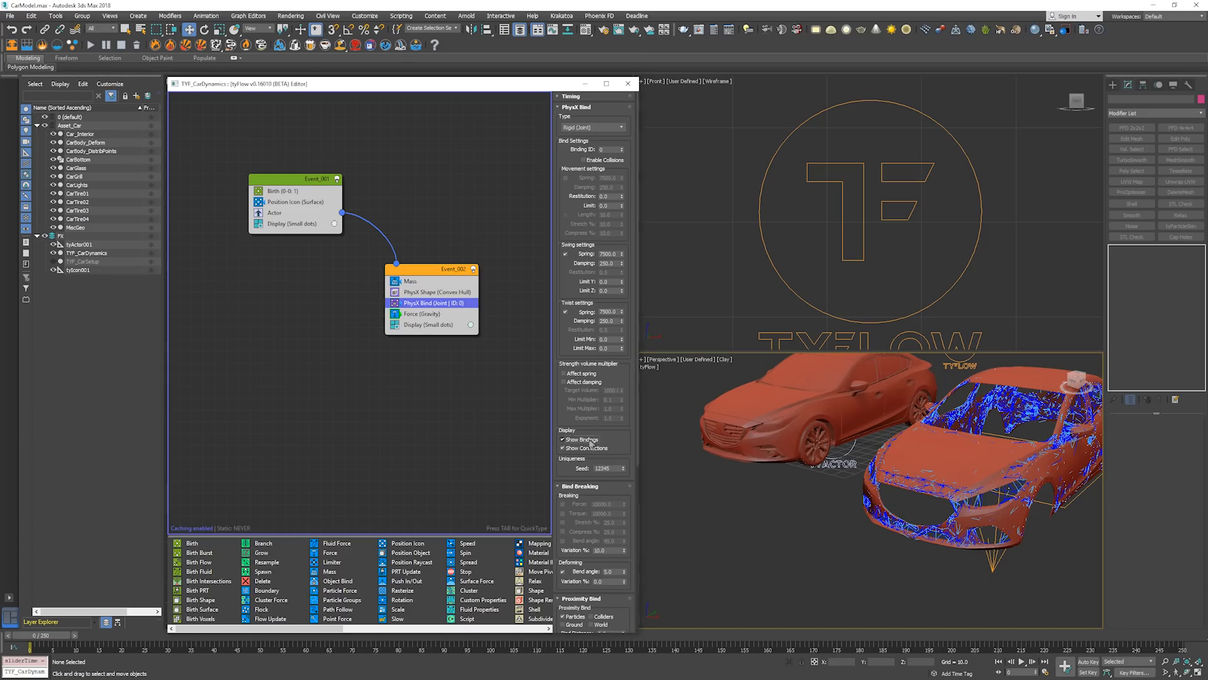
click(585, 439)
Hide the original car's CarBody_Deform and CarBody_DistribPoints objects
scroll(838, 481, up, 3)
alt+middle_drag(838, 481, 926, 563)
click(822, 469)
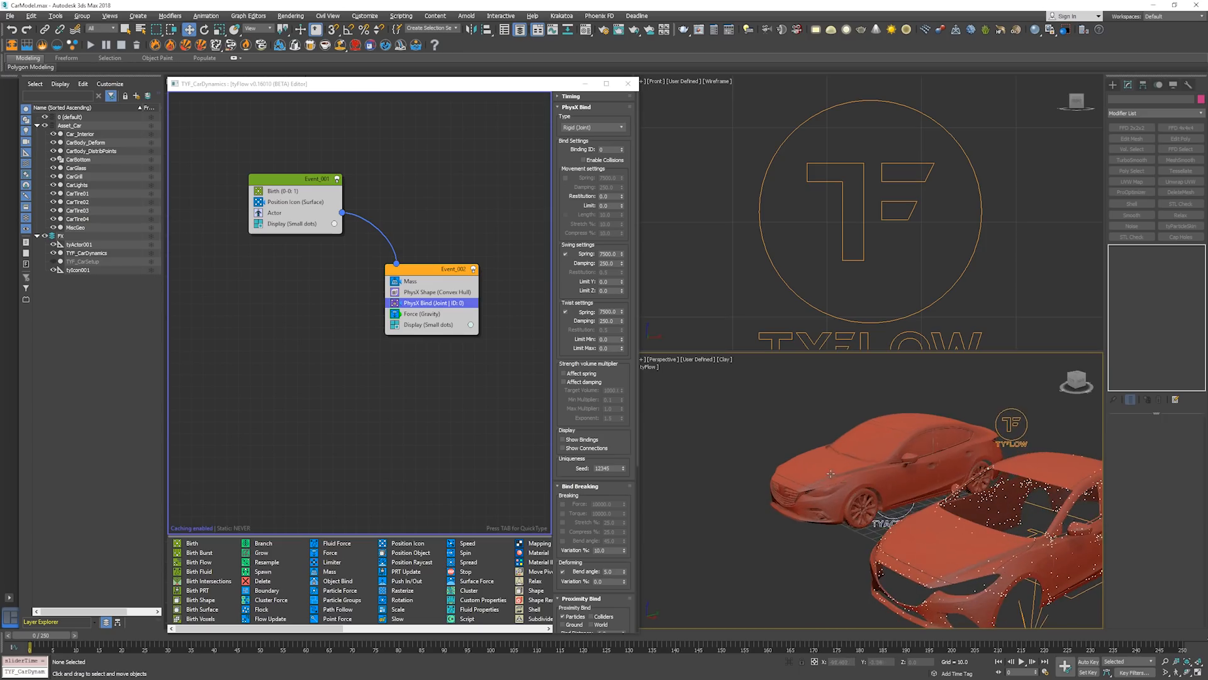
key(alt+h)
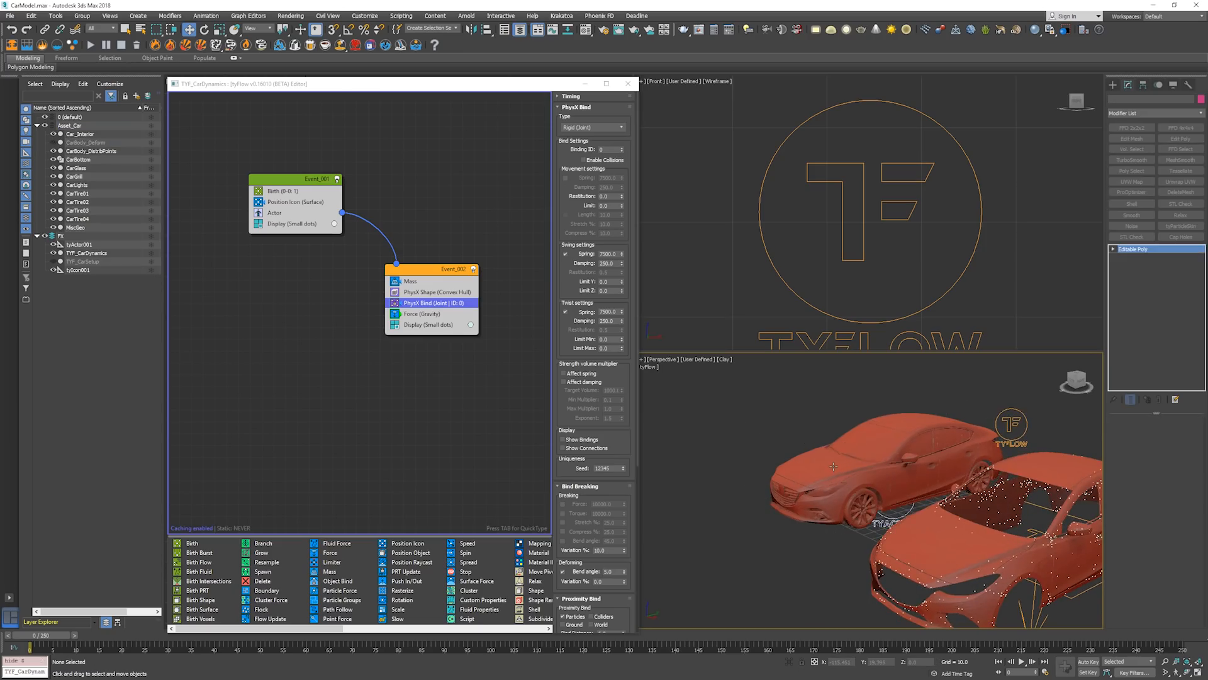
click(835, 467)
key(alt+h)
Show edged faces in the perspective viewport and hide the CarGlass object
click(874, 445)
key(F4)
key(z)
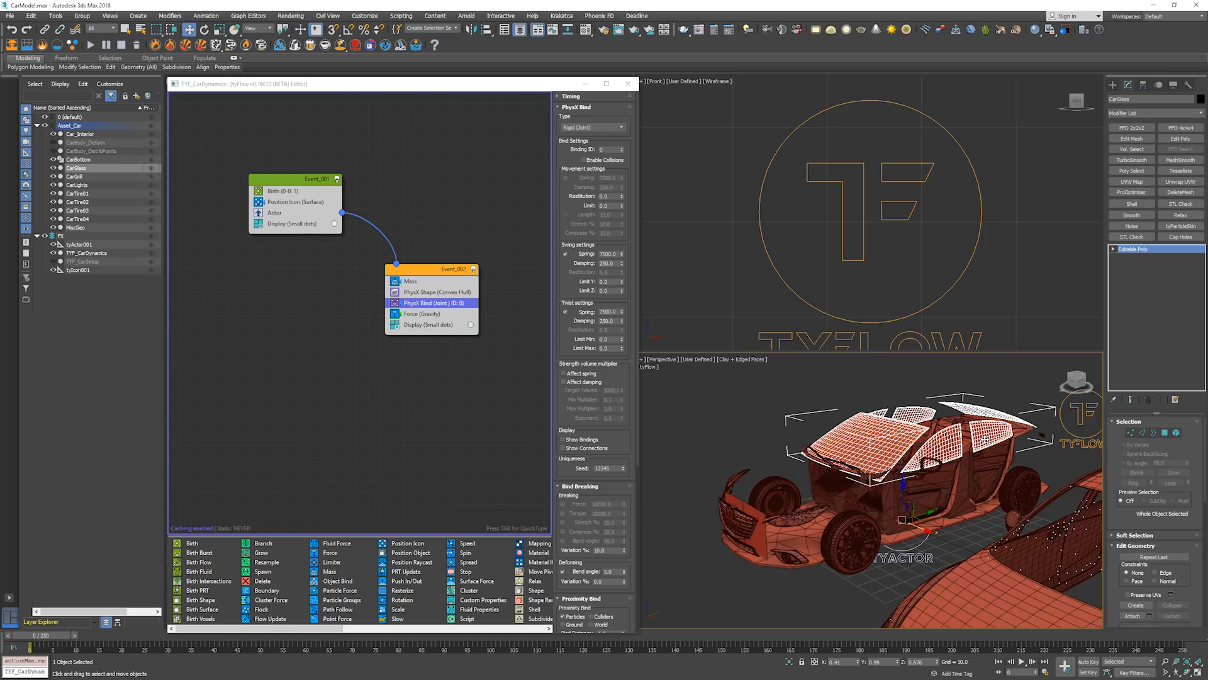
alt+middle_drag(985, 439, 825, 440)
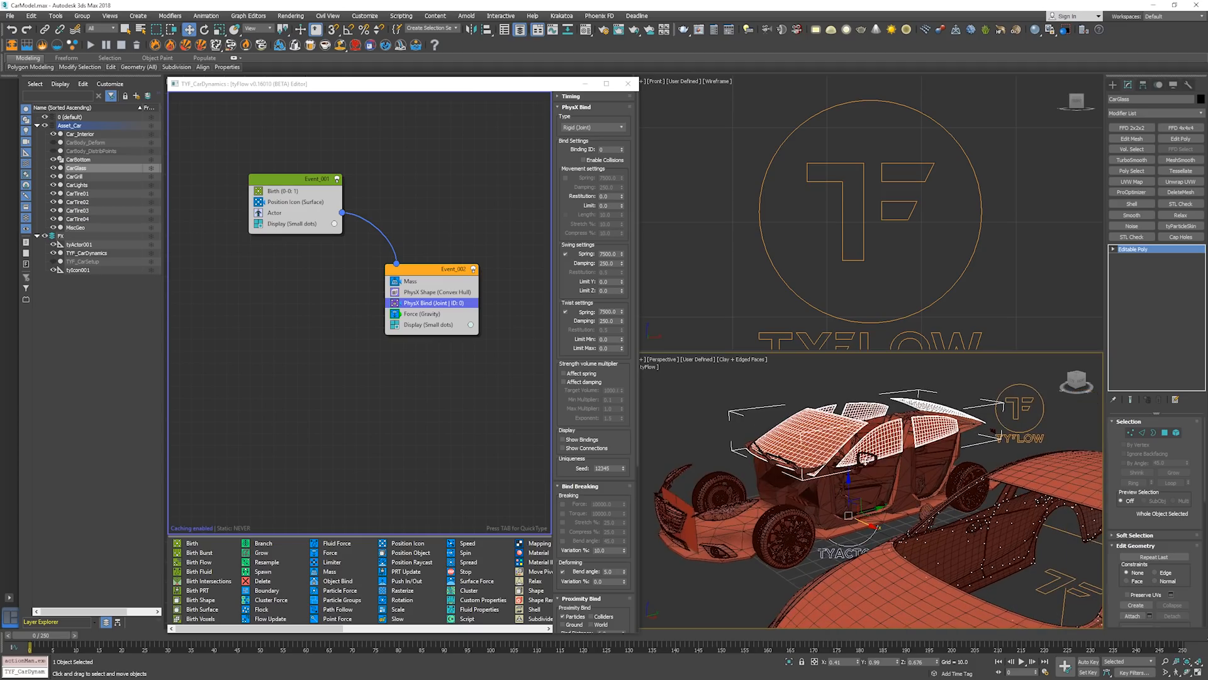
key(alt+h)
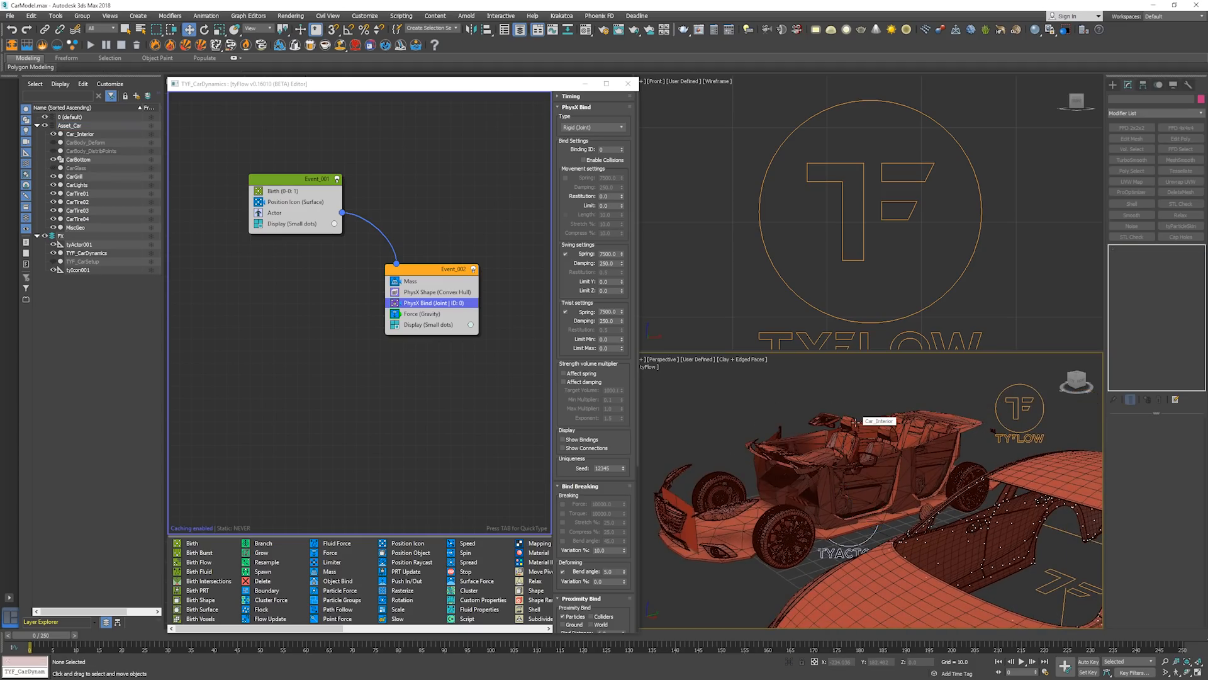
Freeze the MiscGeo and CarGrill objects
alt+middle_drag(855, 421, 918, 441)
click(825, 446)
ctrl+click(780, 516)
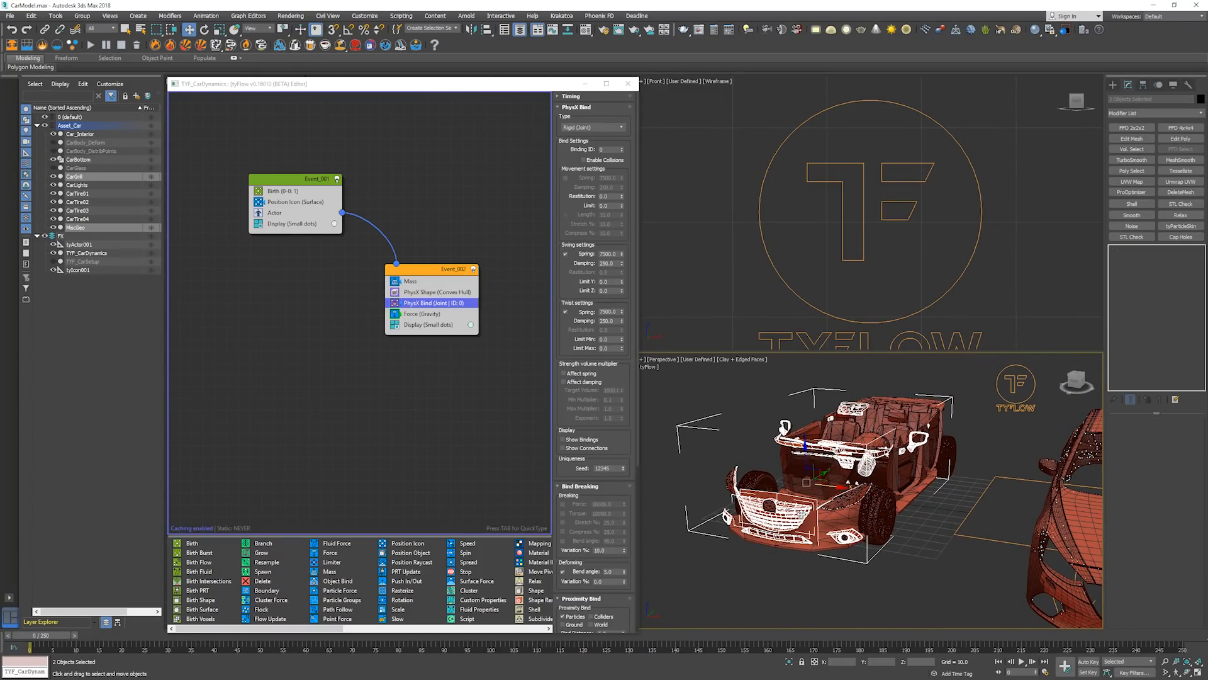
key(6)
alt+middle_drag(804, 511, 903, 477)
Examine CarBottom's modifier stack, from its base Line up to the Shell modifier, and deselect it
click(783, 514)
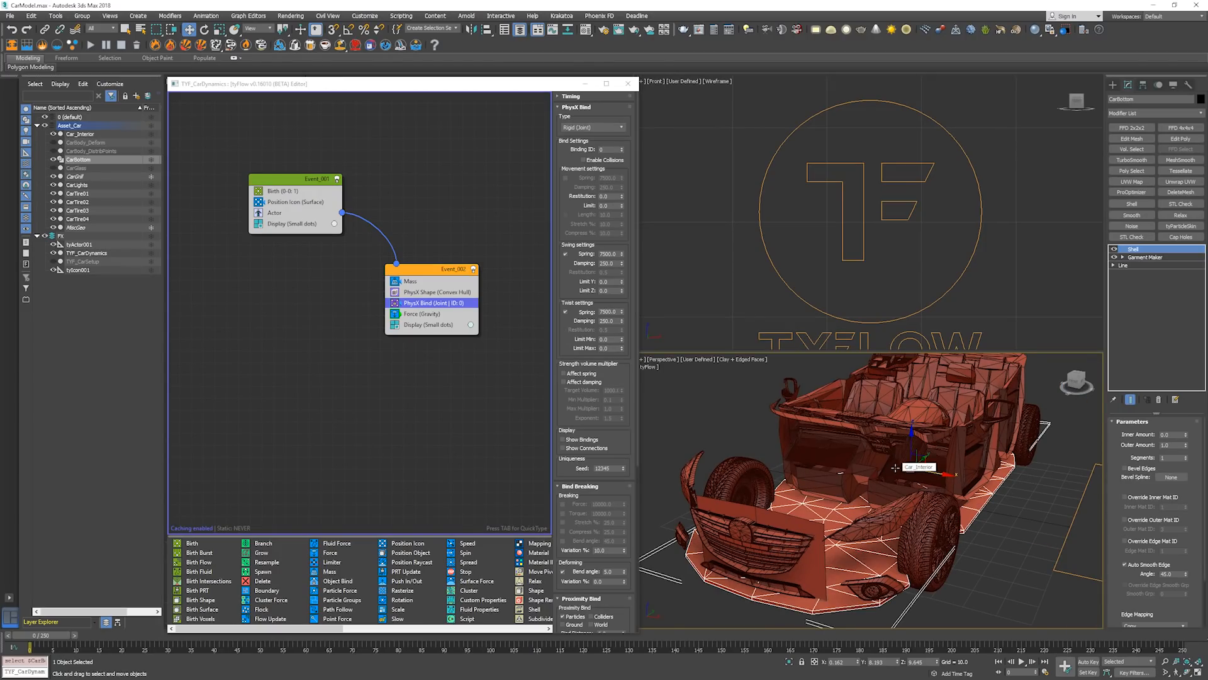
click(1143, 266)
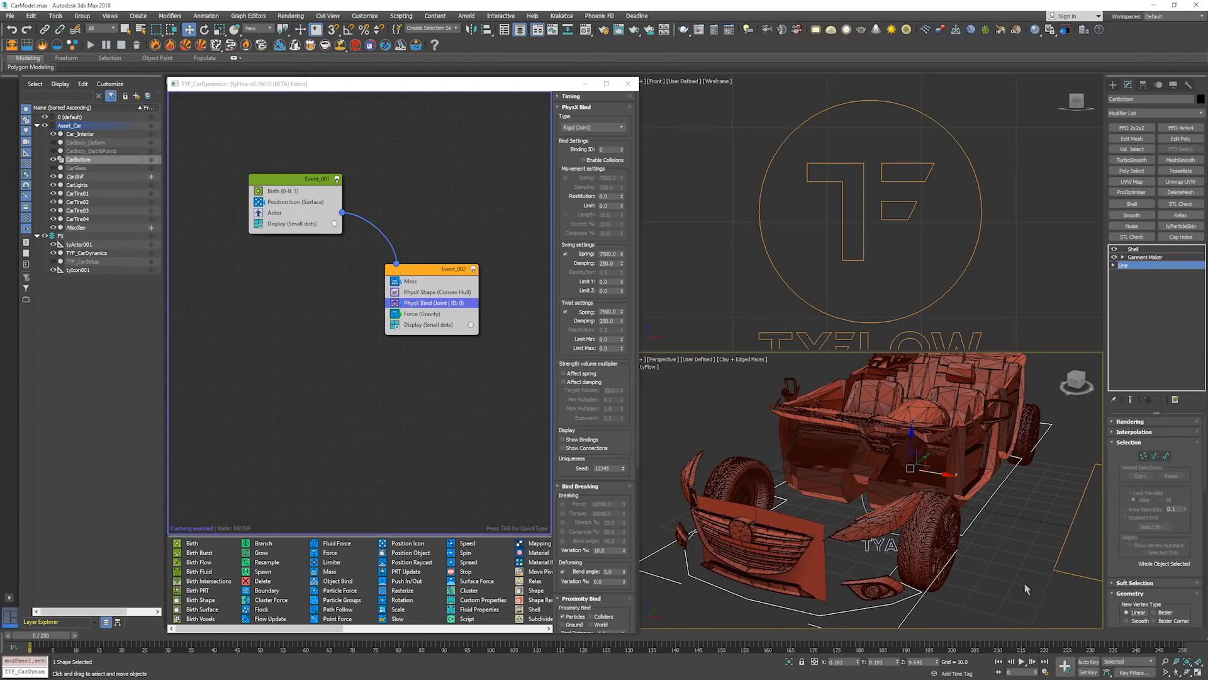
middle_drag(1008, 593, 878, 524)
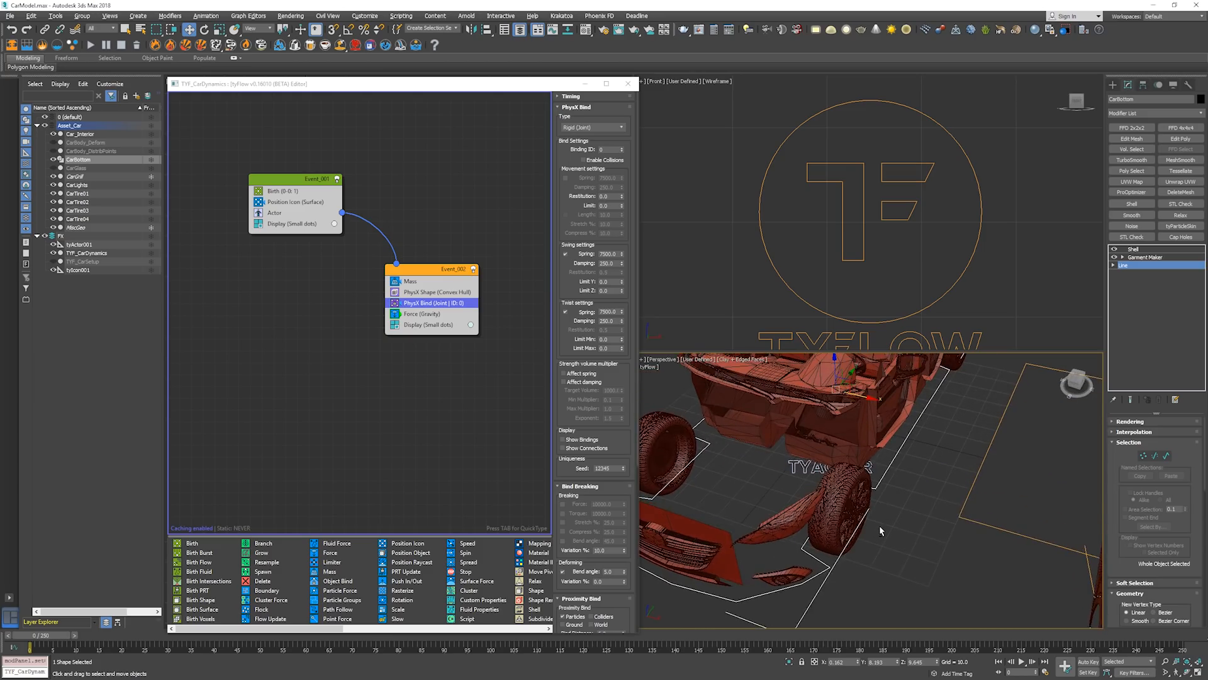
click(1157, 251)
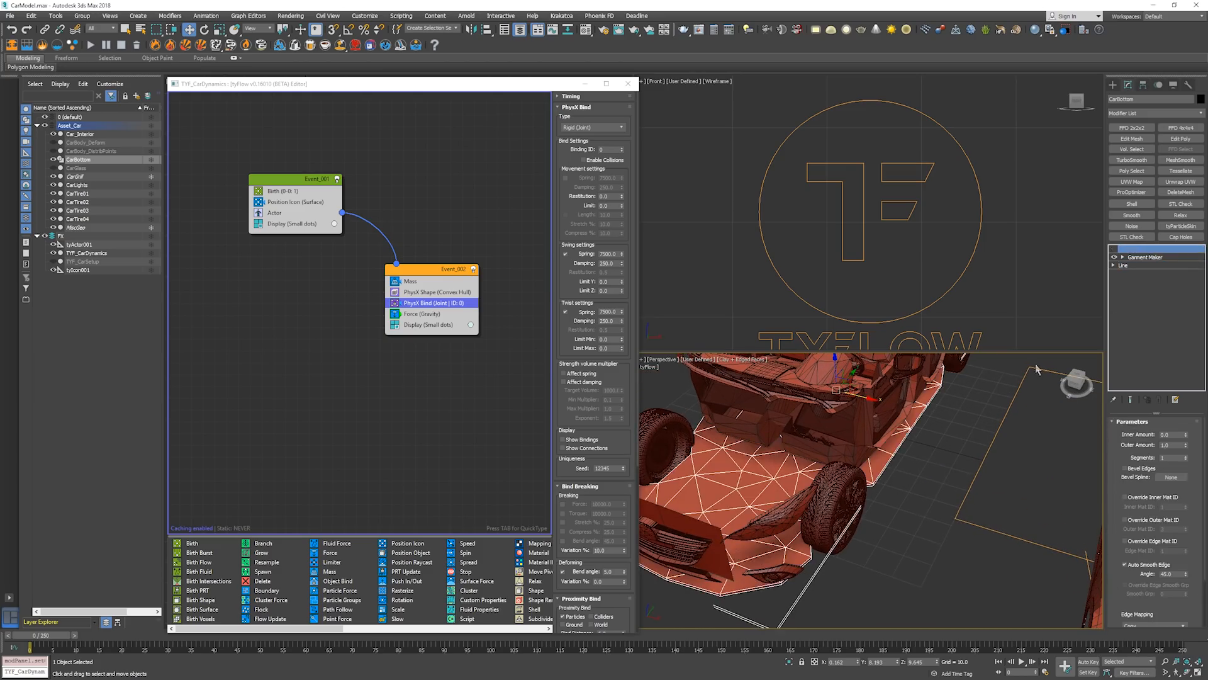
click(911, 505)
middle_drag(871, 435, 882, 445)
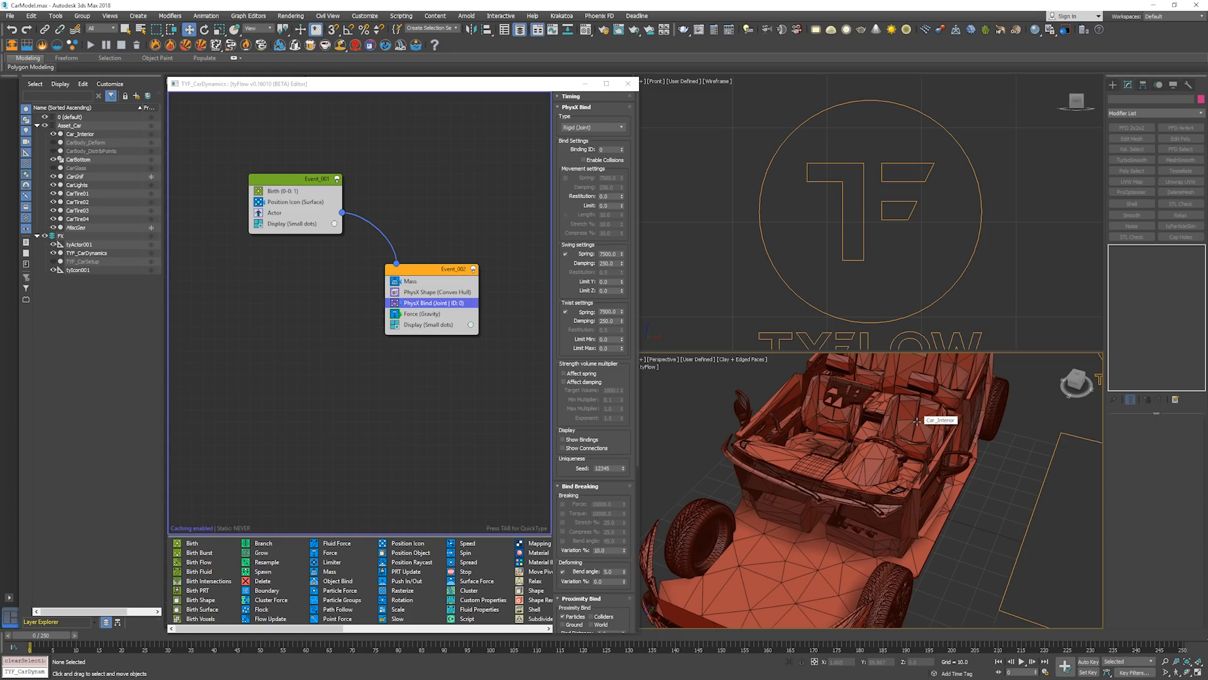
Play the simulation repeatedly to watch the car body fall from different angles, returning to the first frame
scroll(935, 464, down, 5)
key(/)
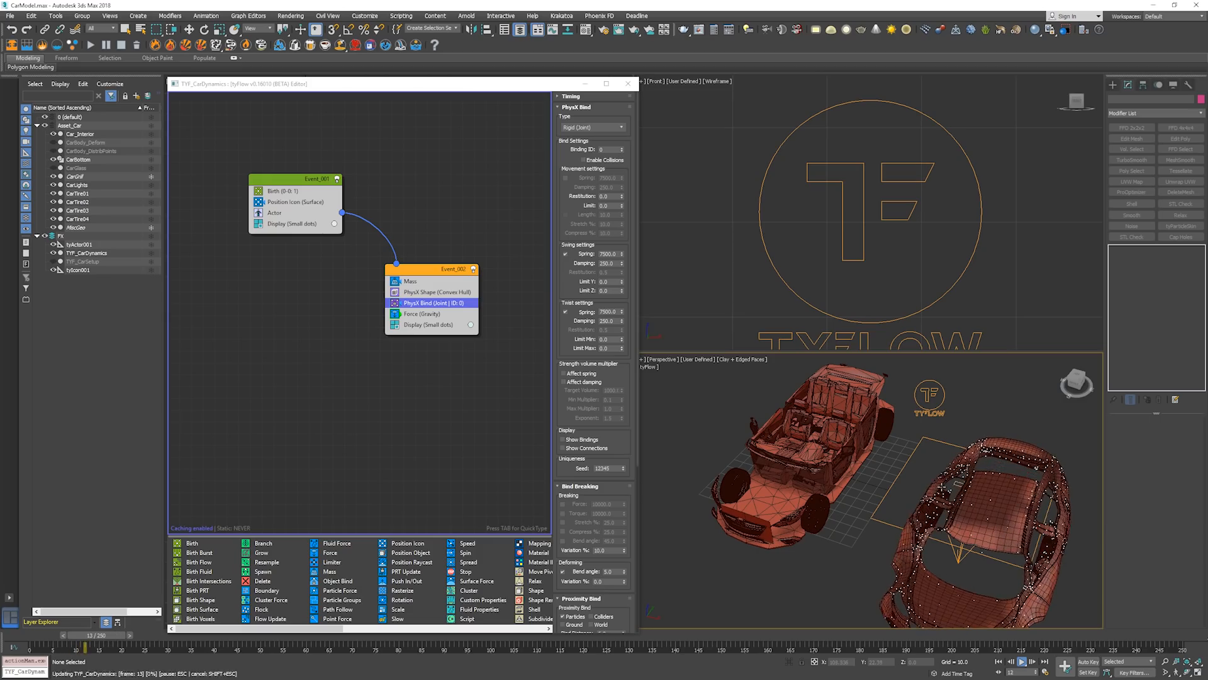
key(/)
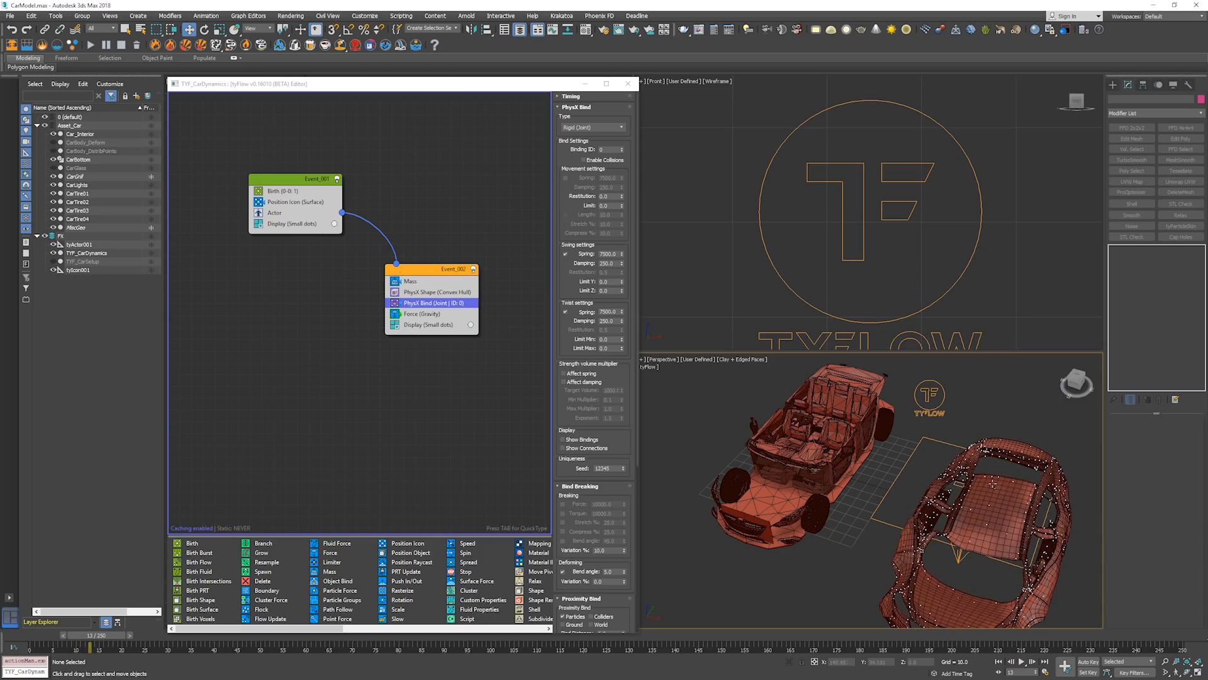
middle_drag(1042, 523, 954, 431)
key(/)
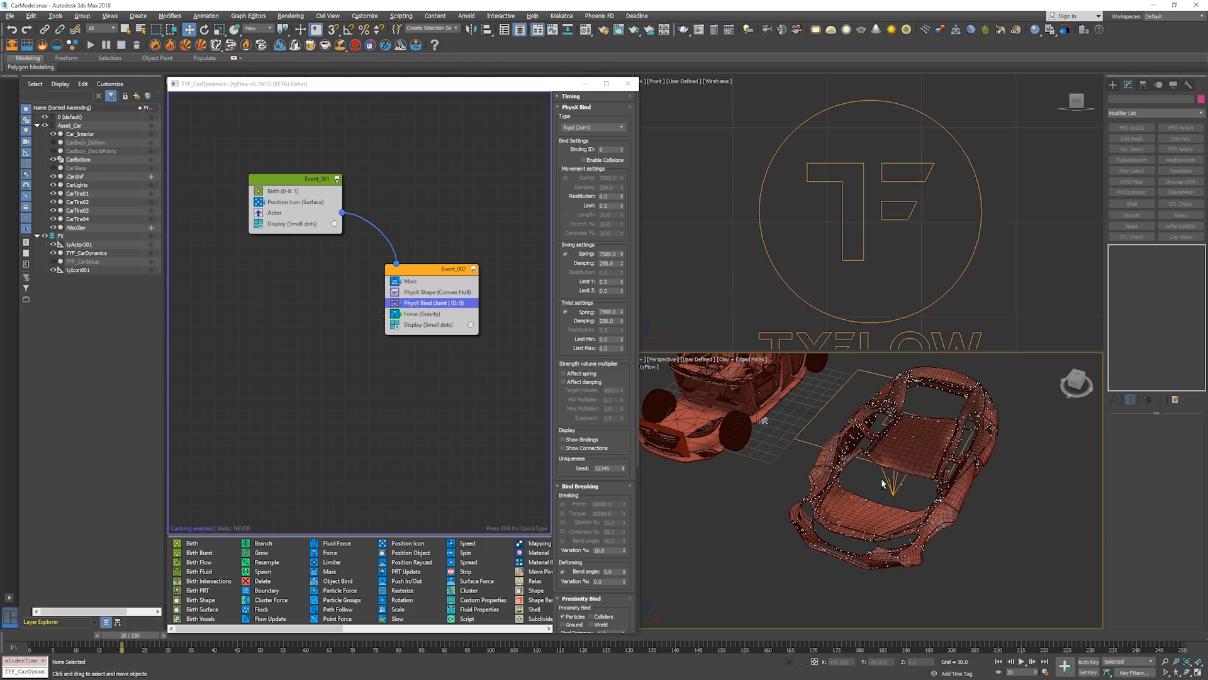
alt+middle_drag(874, 475, 898, 477)
key(Home)
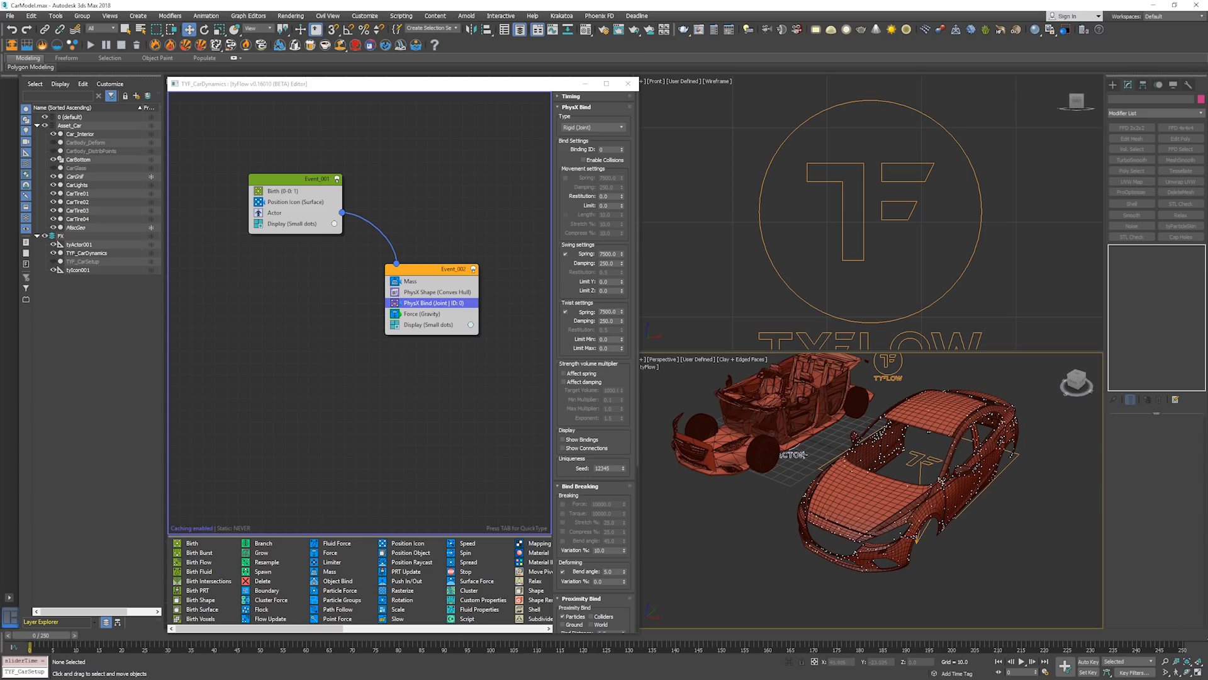
middle_drag(832, 456, 845, 459)
key(/)
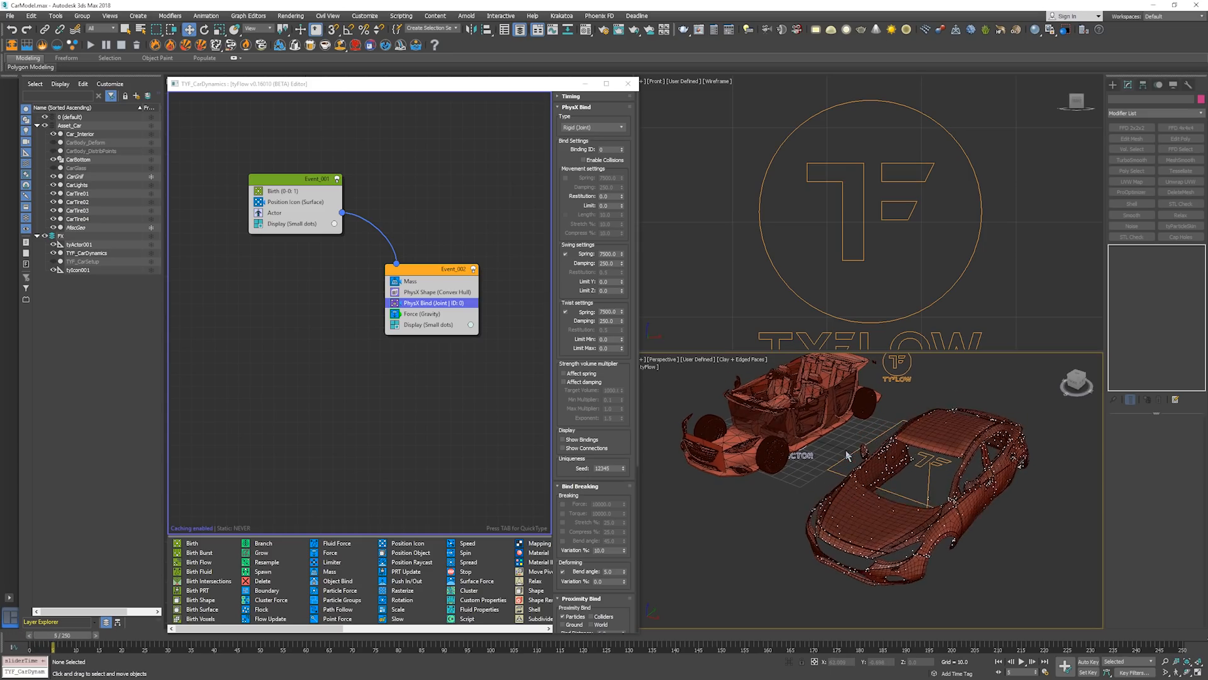
key(Home)
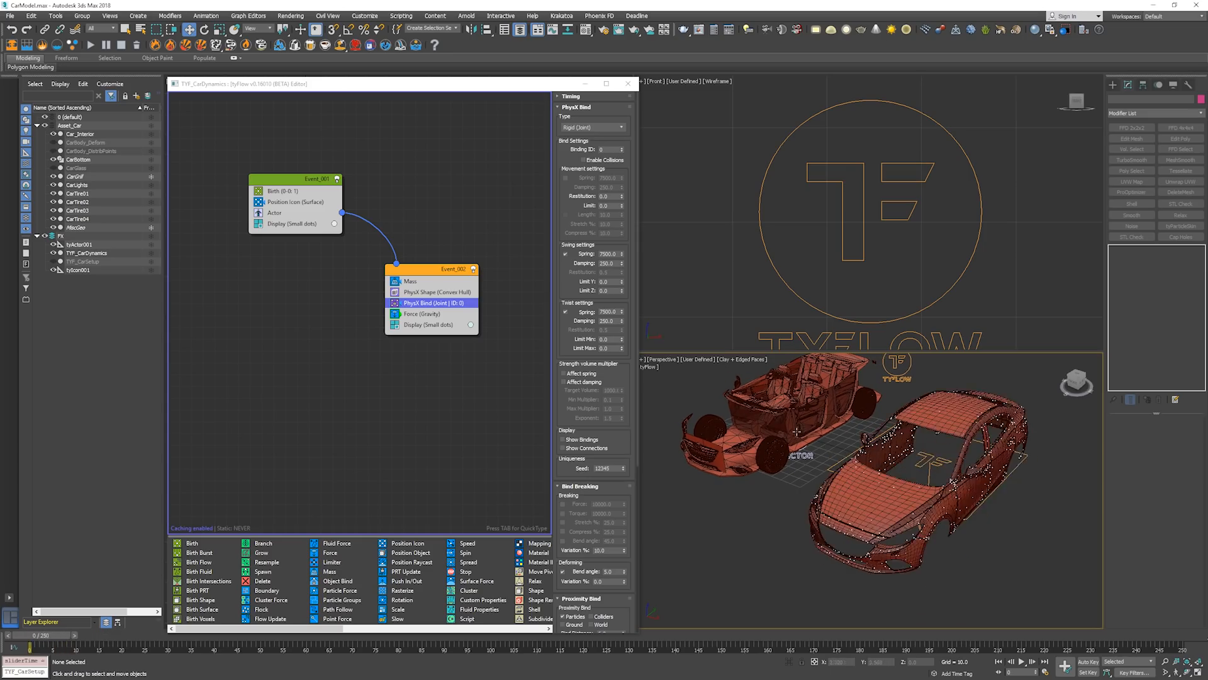
Add CarBottom to tyActor001's actor rig nodes and step one frame forward and back to refresh the particles
click(94, 245)
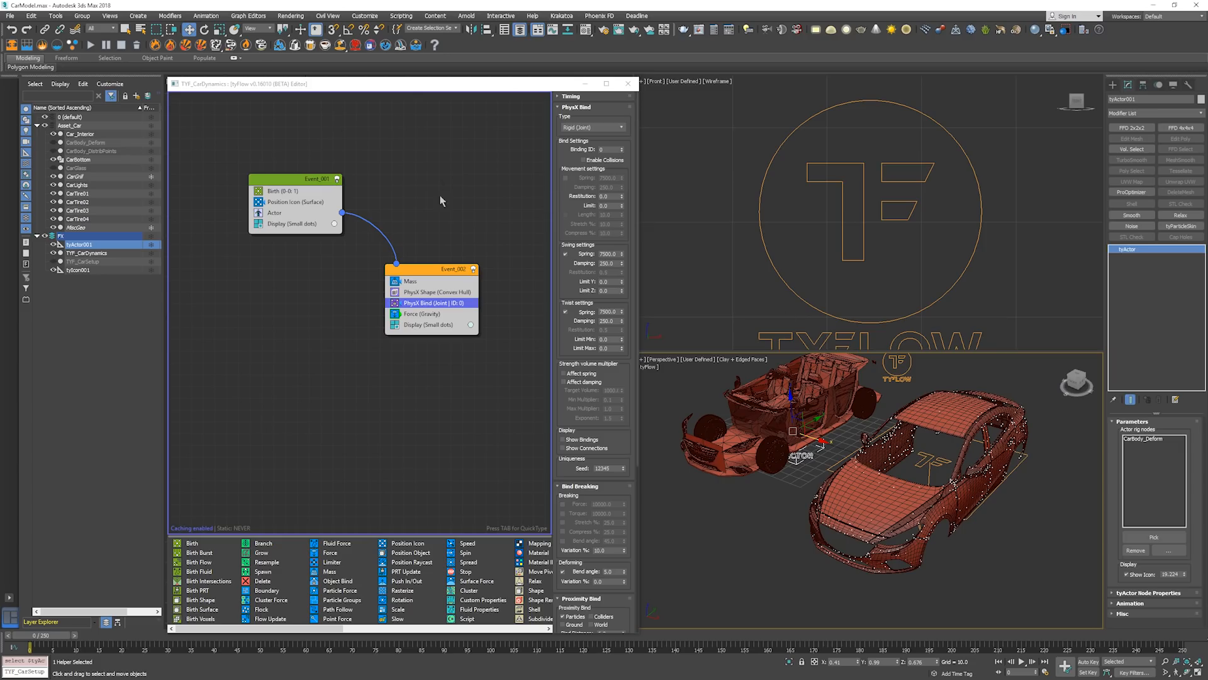
click(1154, 536)
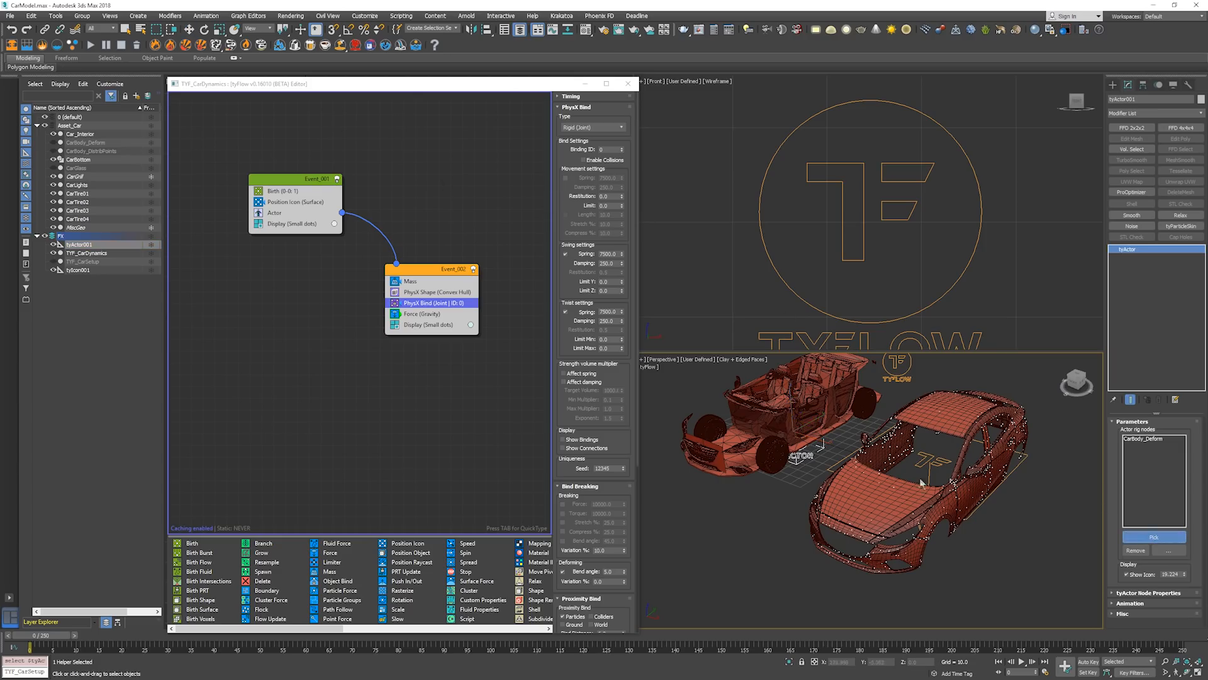
click(738, 435)
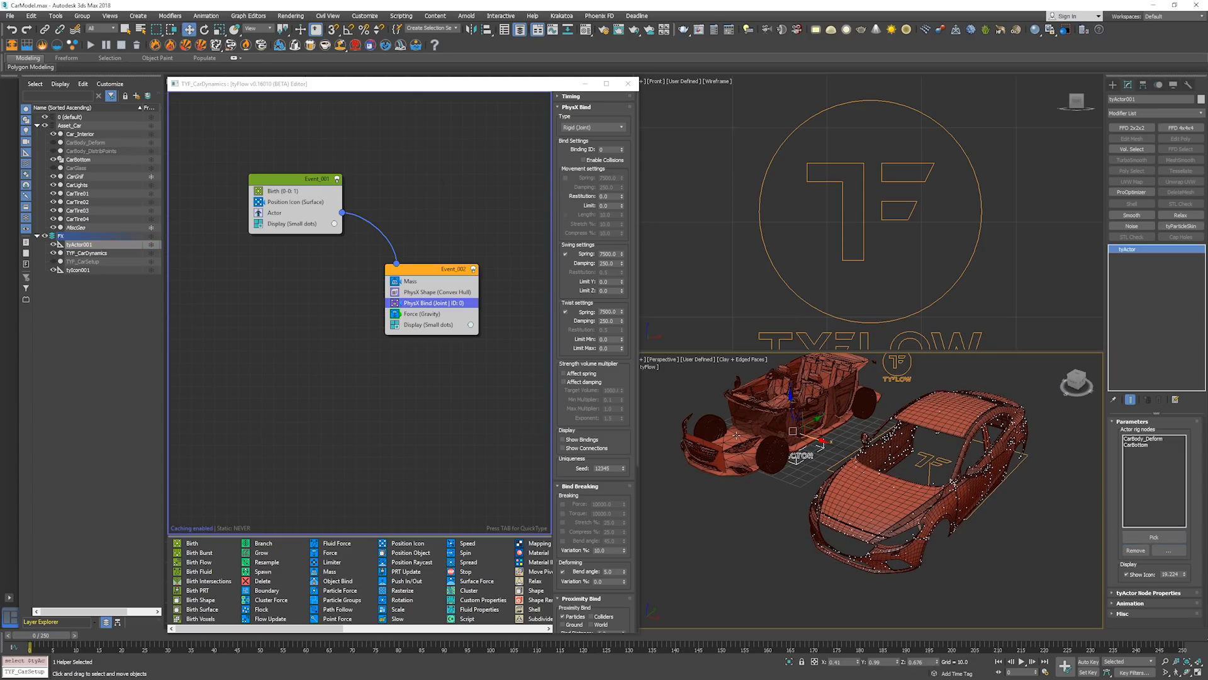
middle_drag(932, 463, 941, 462)
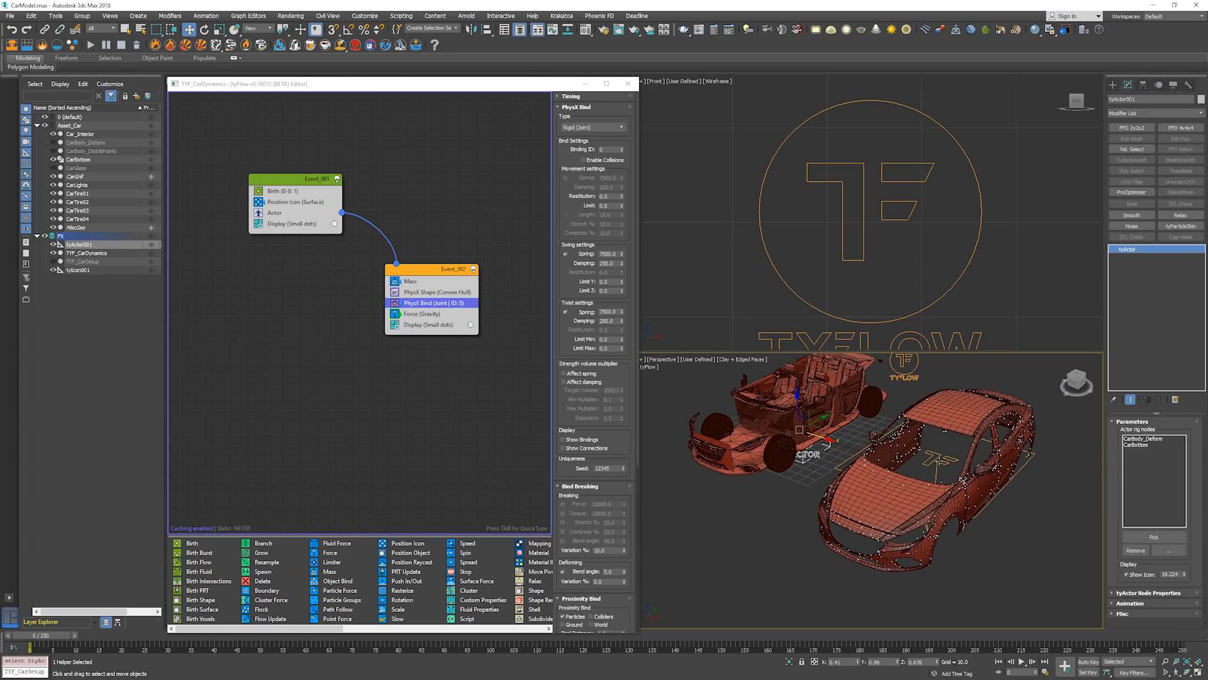
key(period)
key(comma)
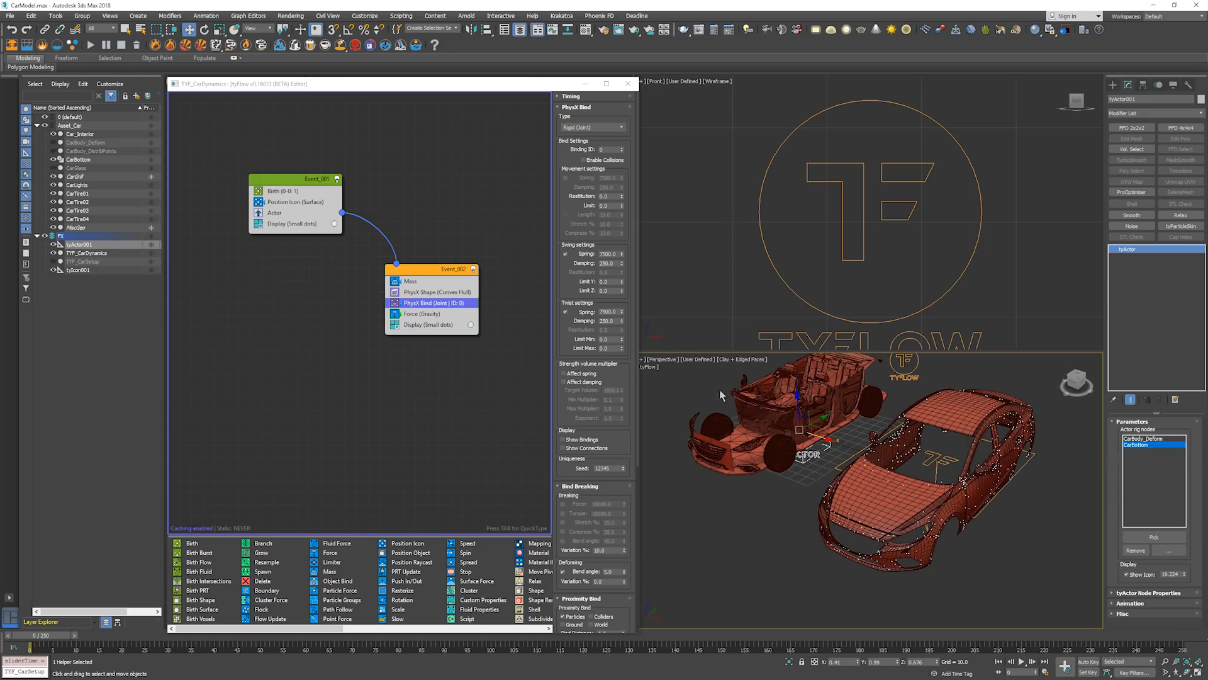
Set Event_002's Display operator type to Geometry, and check the Actor operator's mesh settings
click(428, 324)
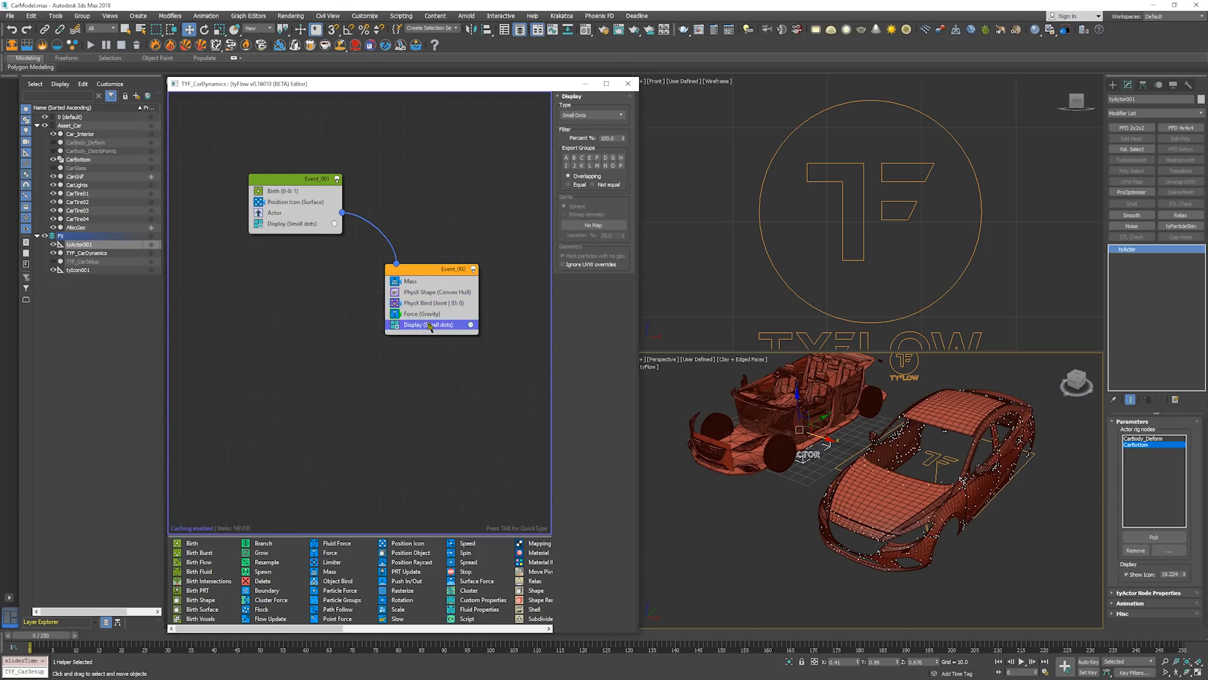
click(598, 116)
click(598, 161)
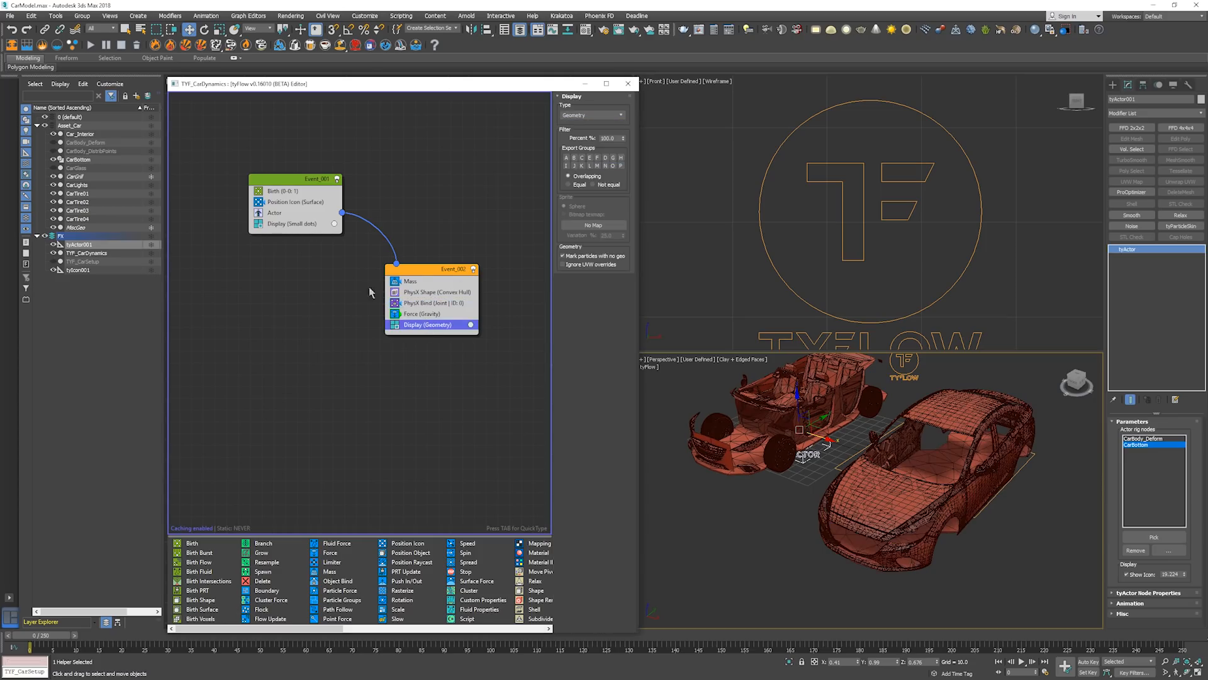
click(315, 217)
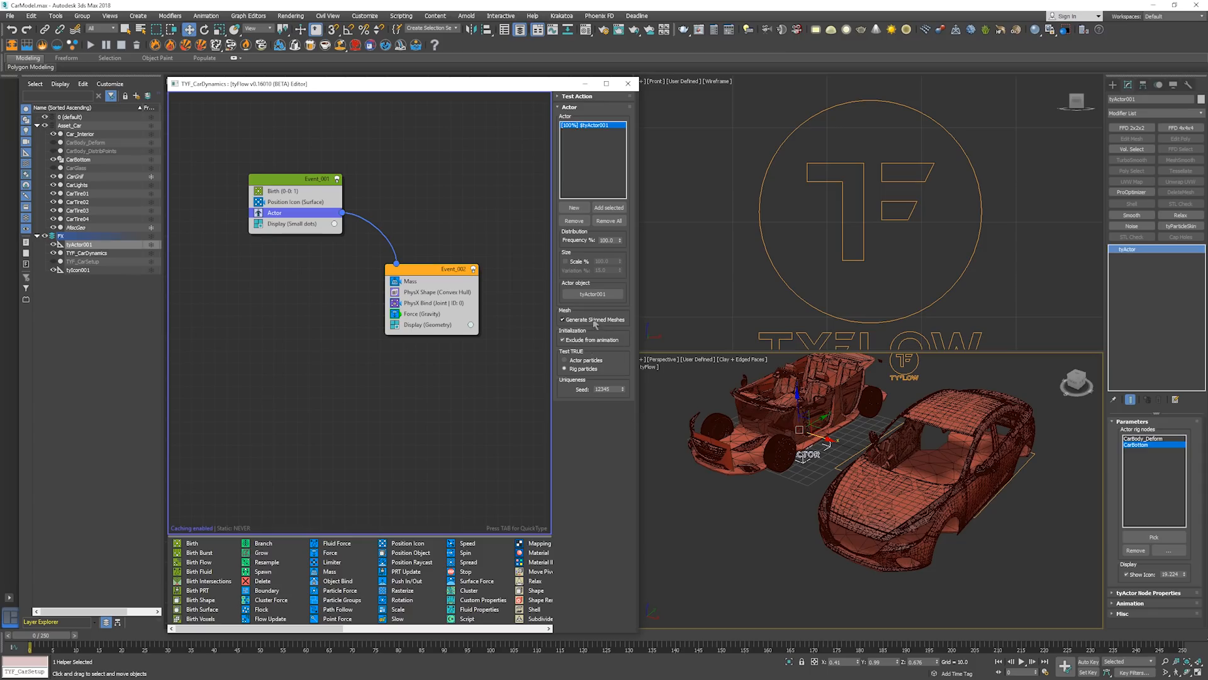
click(469, 325)
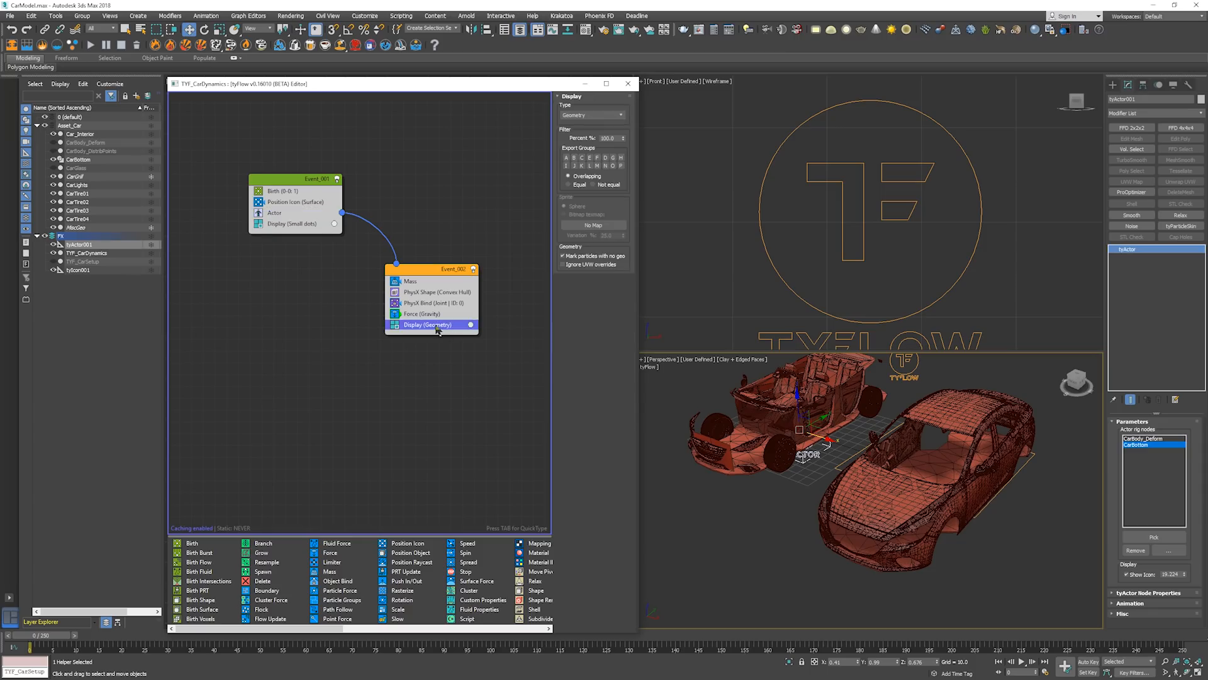
Add the CarTire02 tire to tyActor001's actor rig nodes
scroll(921, 489, up, 3)
alt+middle_drag(921, 489, 923, 454)
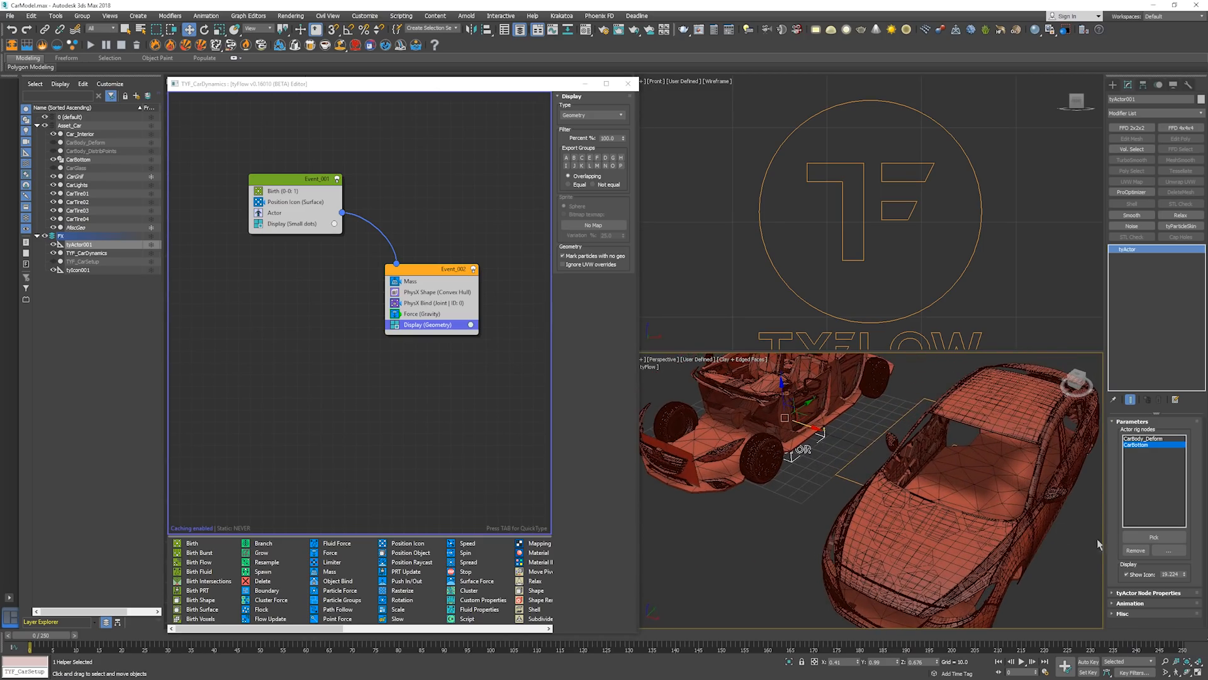
click(1133, 542)
middle_drag(762, 425, 741, 448)
key(w)
click(780, 491)
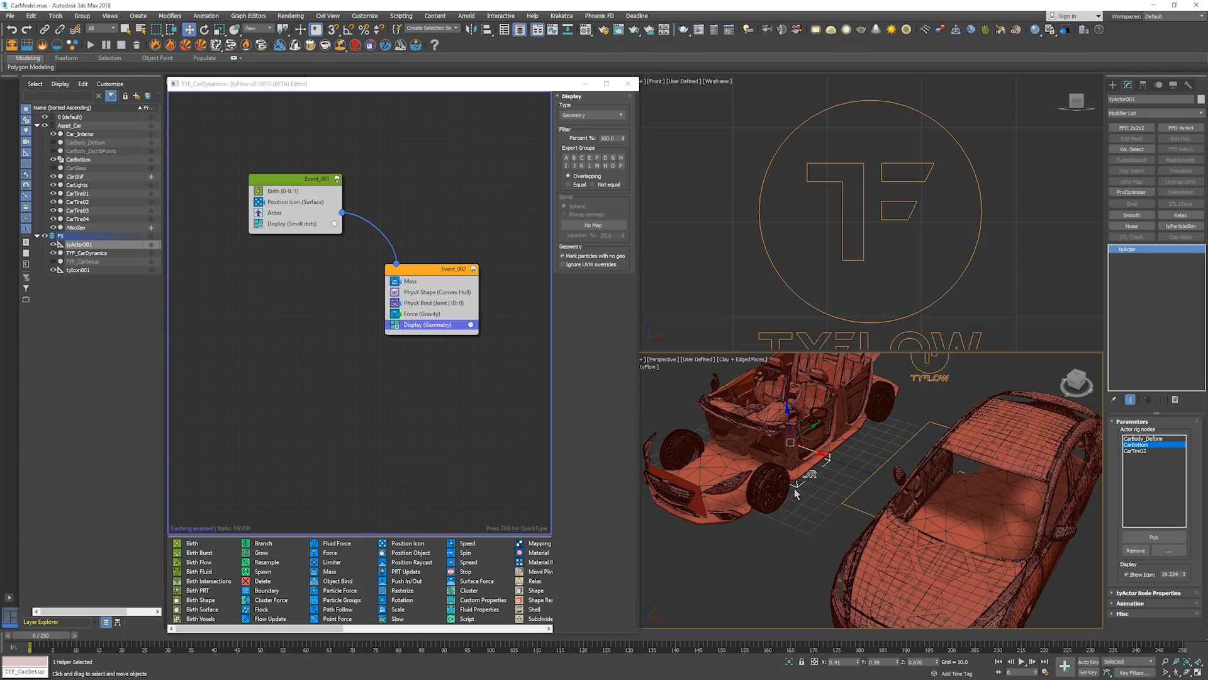
Add the CarTire03, CarTire01 and CarTire04 tires to tyActor001's actor rig nodes
middle_drag(961, 503, 953, 466)
click(1154, 537)
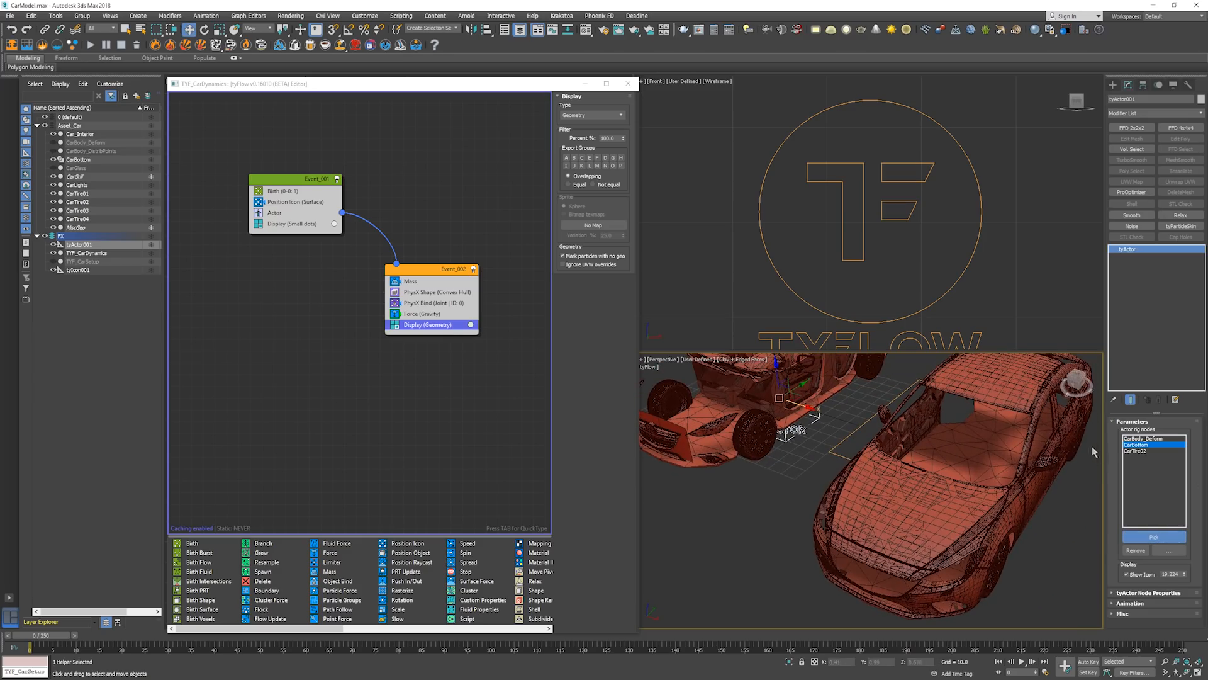
click(1072, 440)
alt+middle_drag(904, 453, 822, 489)
middle_drag(771, 490, 865, 480)
click(1154, 537)
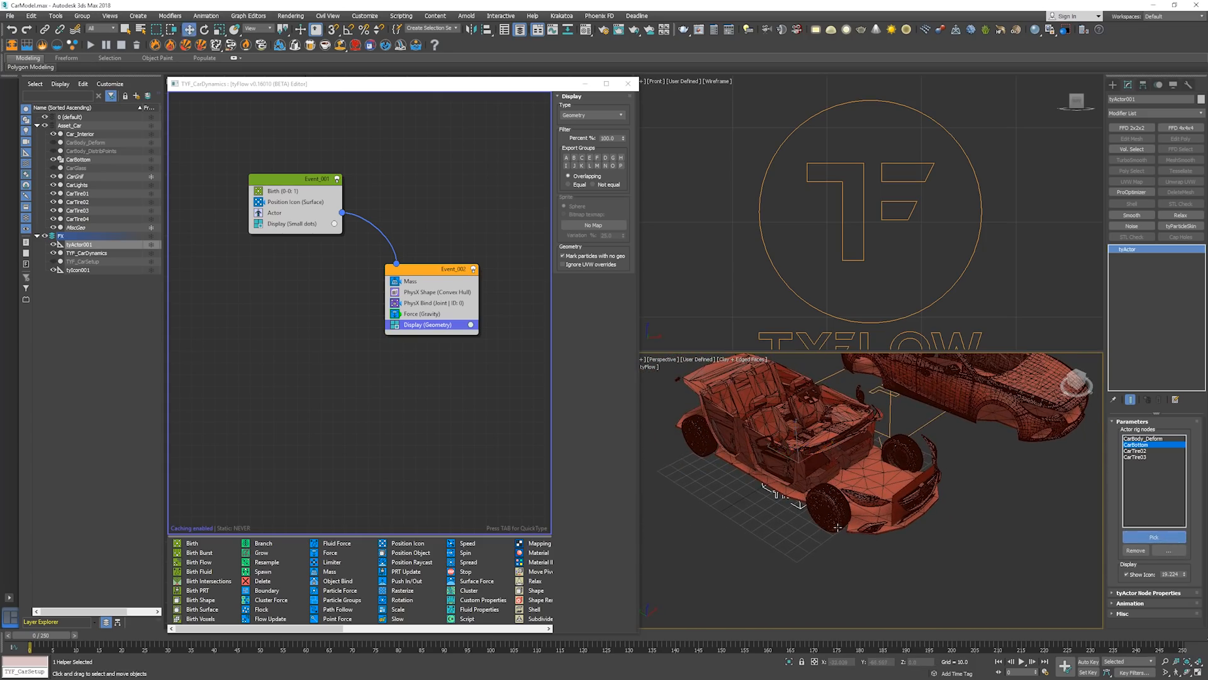
click(847, 494)
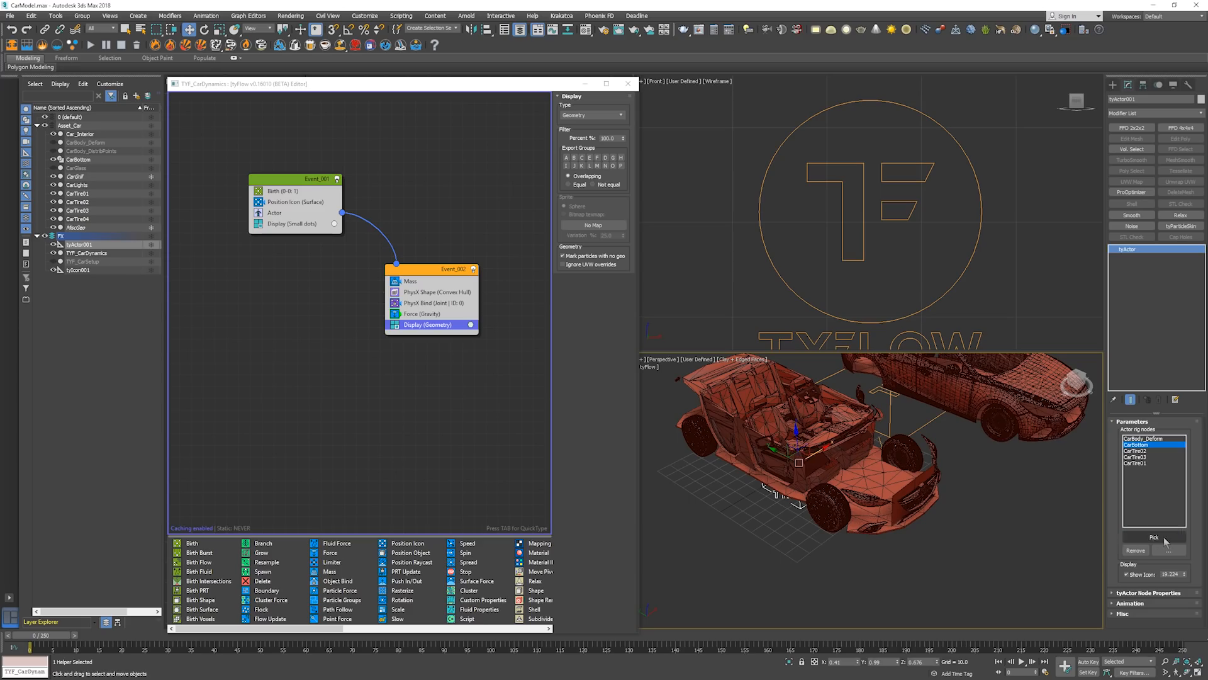
click(692, 448)
Examine a front tire up close and view both car assemblies from several angles
middle_drag(837, 503, 862, 498)
scroll(846, 458, up, 10)
right_click(844, 443)
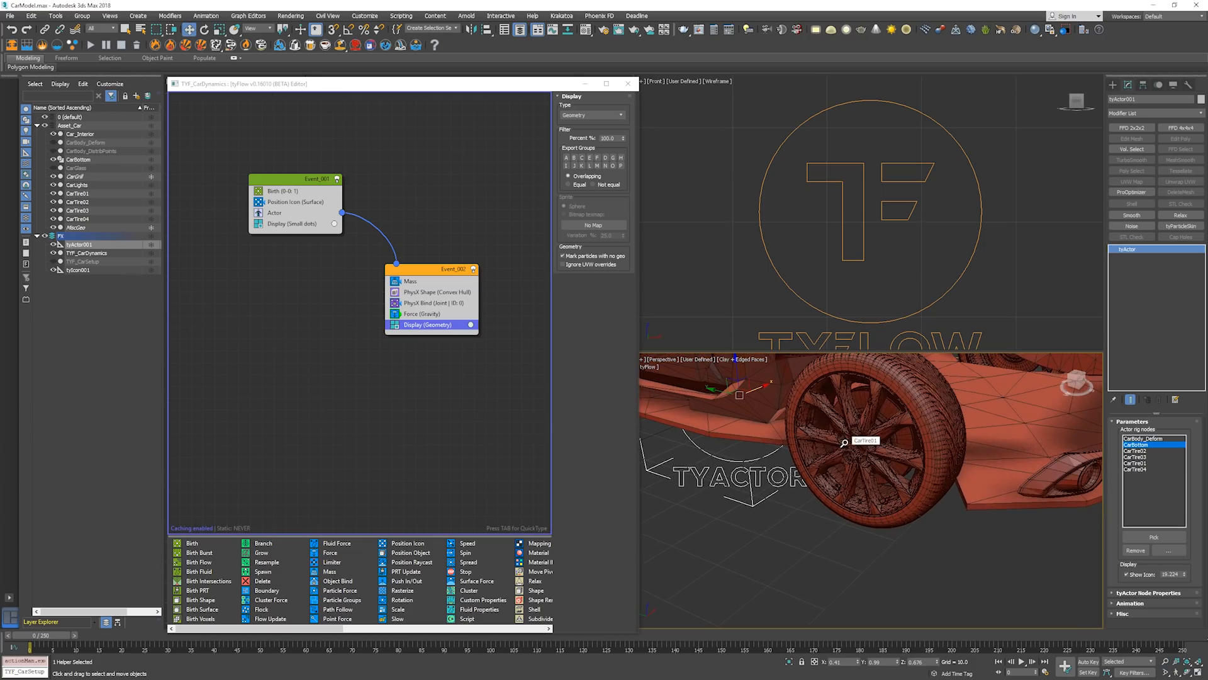
alt+middle_drag(844, 443, 897, 457)
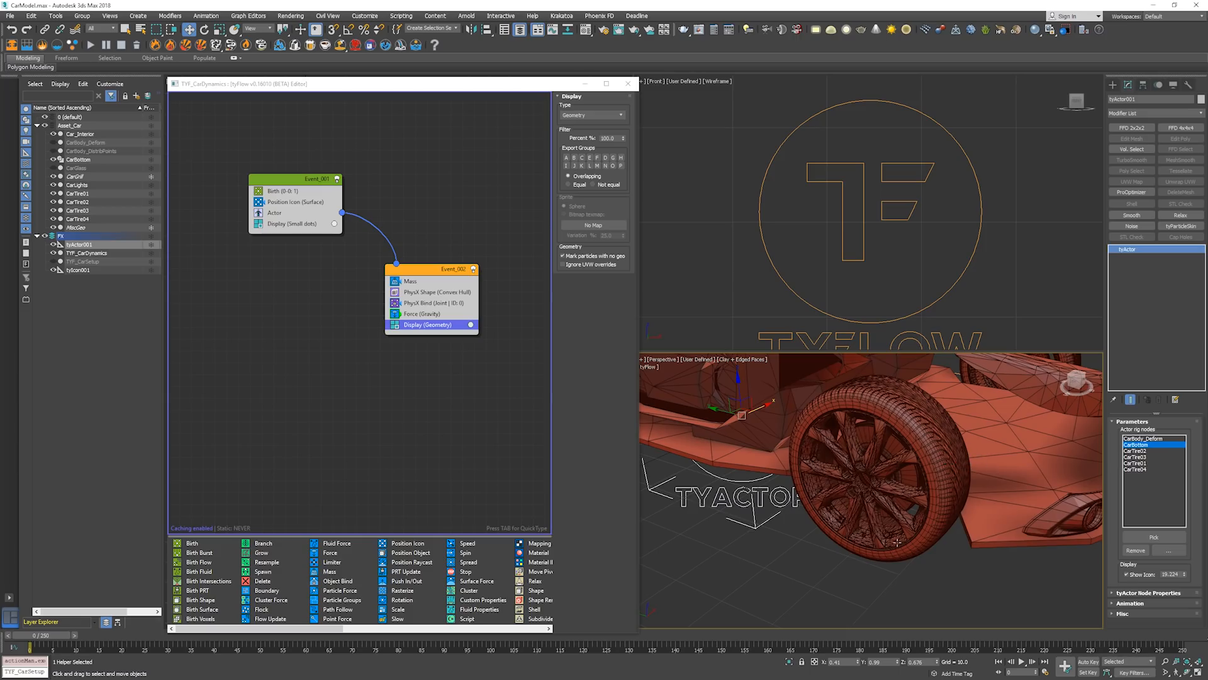
scroll(822, 443, down, 3)
alt+middle_drag(840, 452, 831, 494)
key(alt+z)
scroll(831, 494, down, 2)
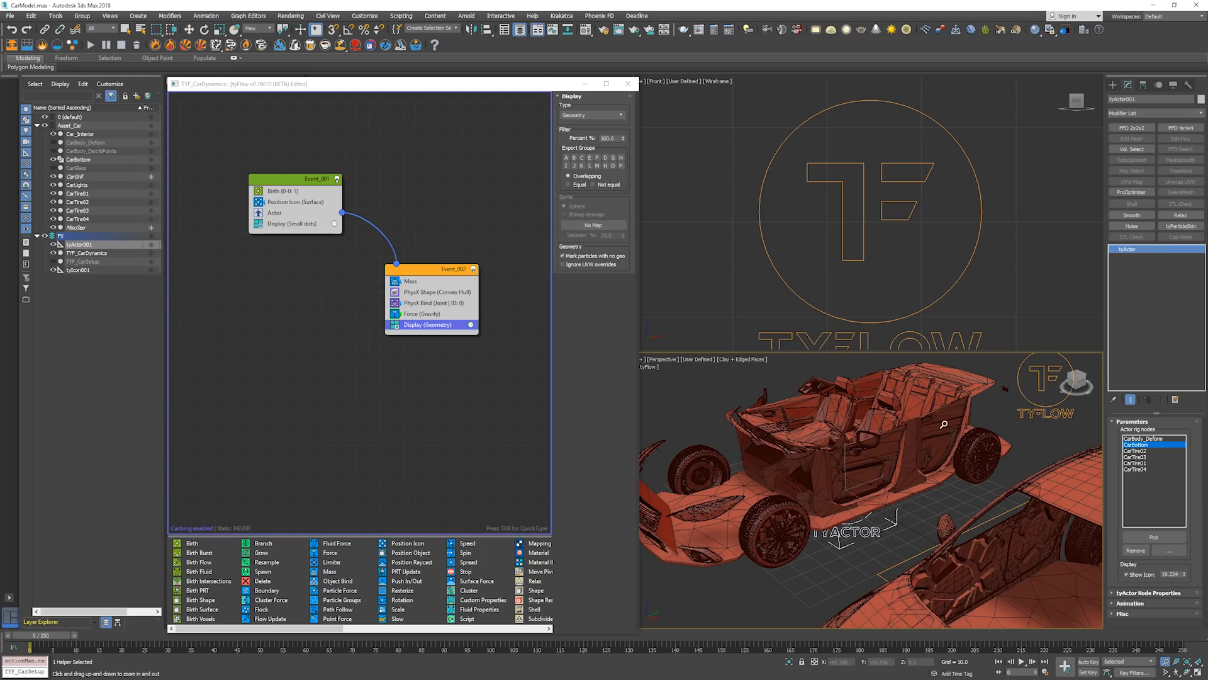
mouse_move(944, 425)
middle_down()
mouse_move(972, 428)
mouse_move(940, 418)
middle_up()
scroll(940, 417, down, 2)
alt+middle_drag(944, 464, 885, 447)
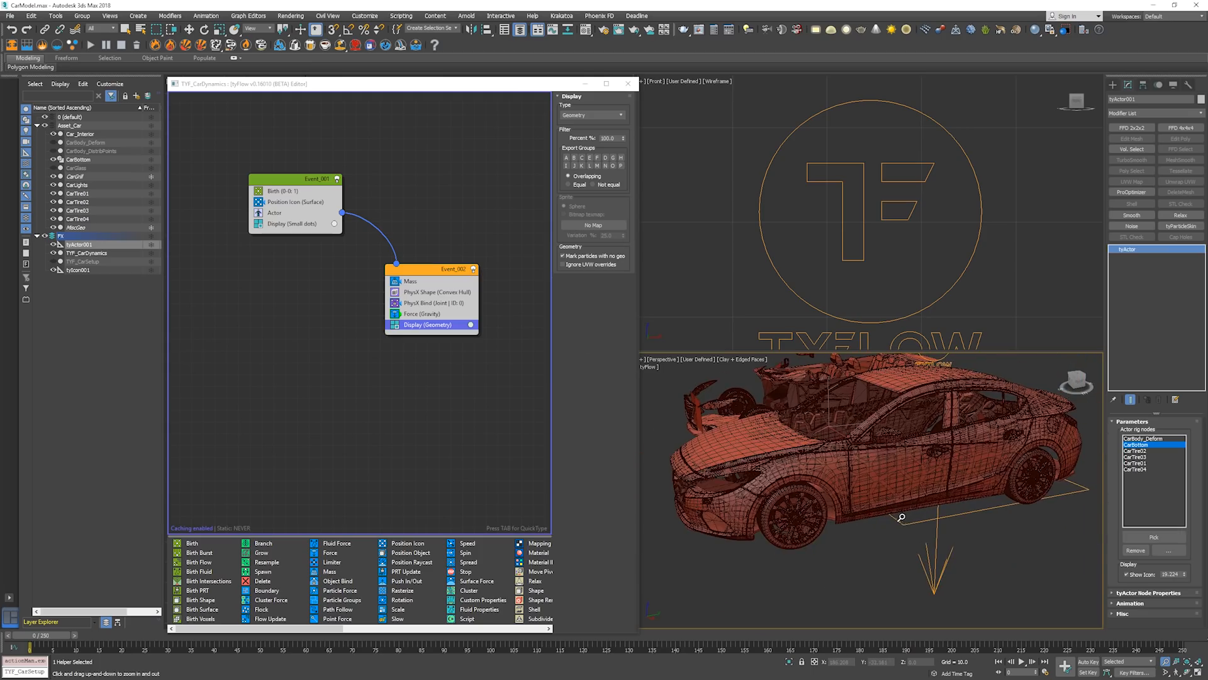
Hide the edged faces in the perspective view and review the actor rig nodes from CarBody_Deform to CarTire04
key(F4)
alt+middle_drag(900, 518, 907, 515)
key(w)
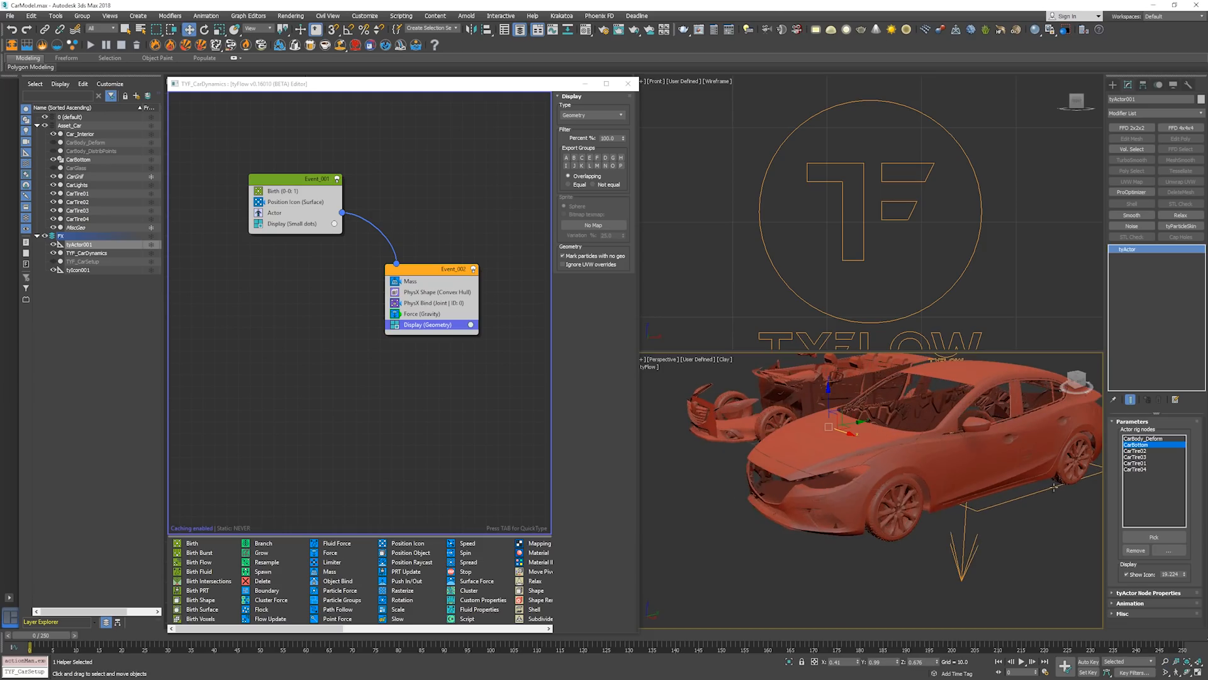
alt+middle_drag(869, 480, 1066, 462)
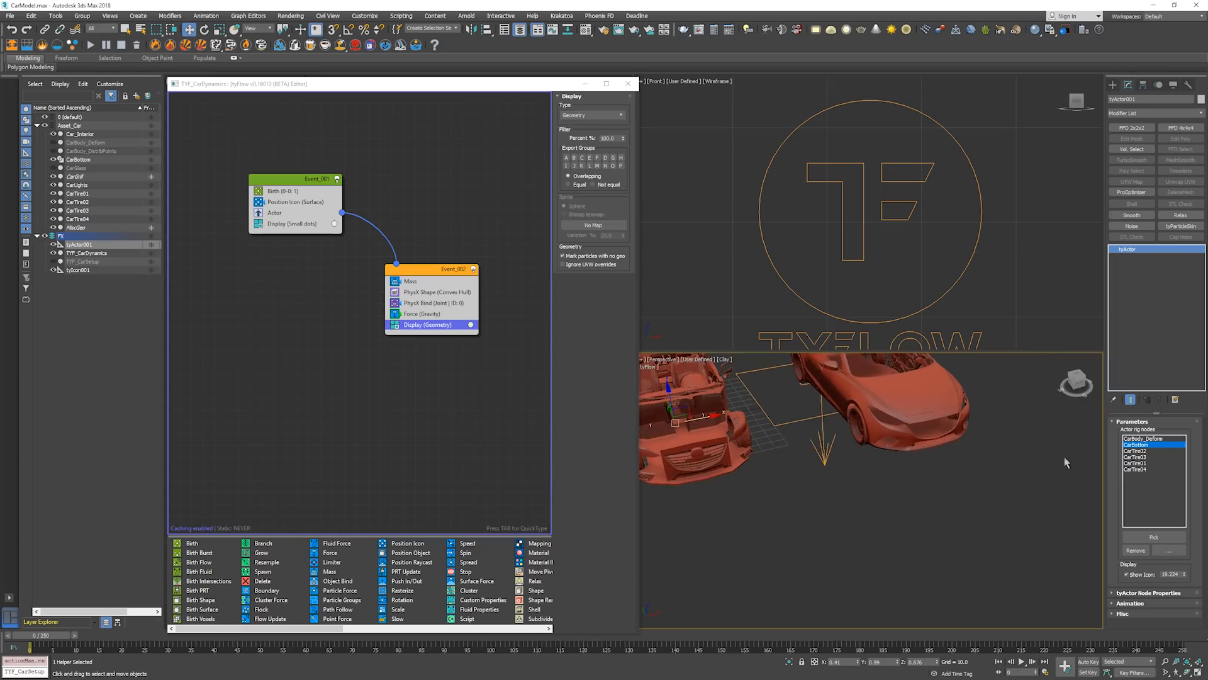
click(1166, 438)
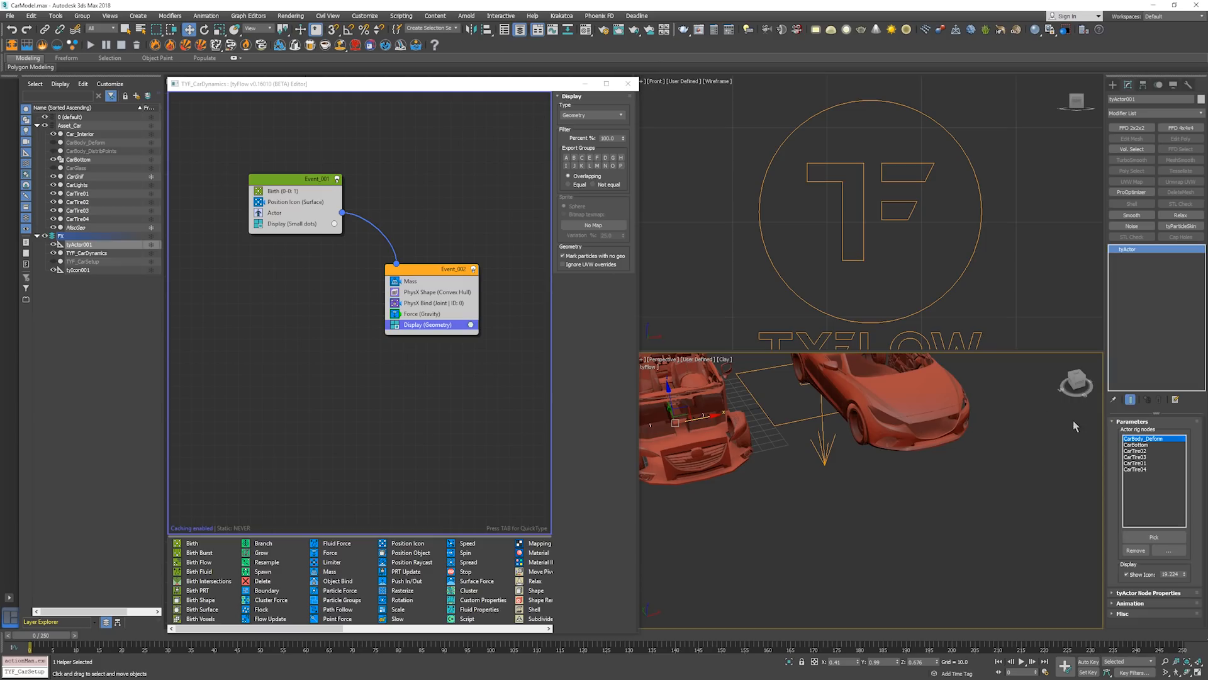
drag(1159, 450, 1154, 469)
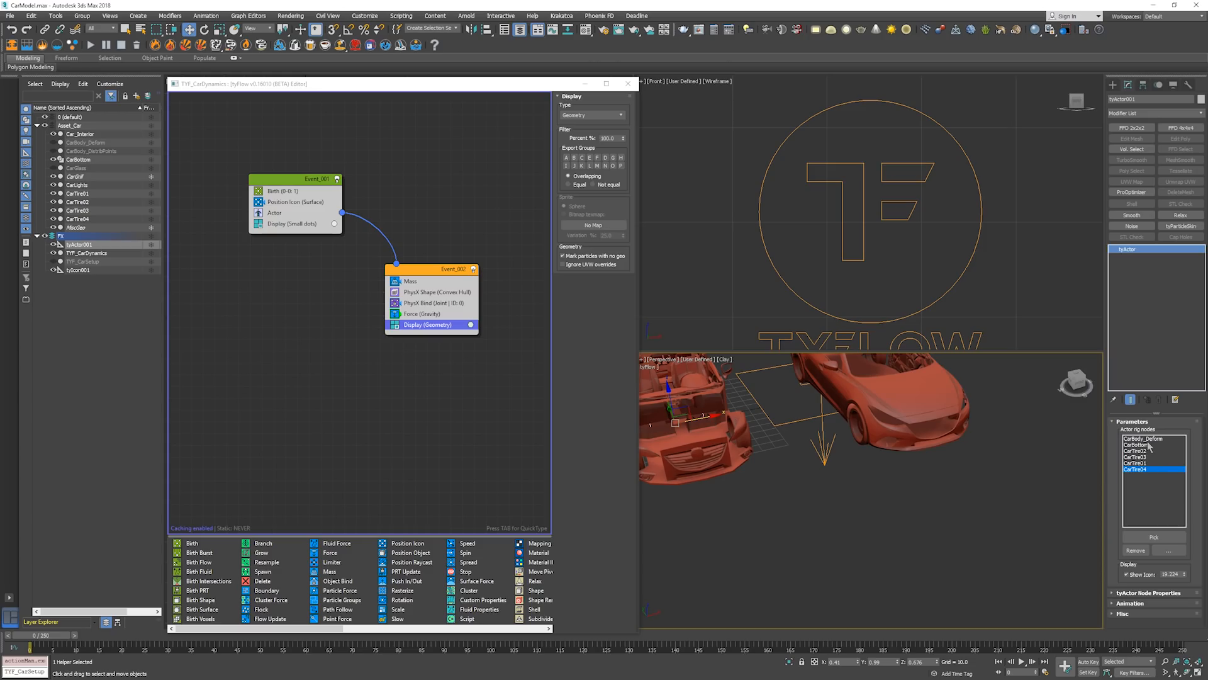
Play the simulation, stop it to examine the car body and tires from different angles, and replay it briefly from the first frame
click(918, 471)
middle_drag(919, 470, 910, 506)
middle_drag(909, 507, 871, 448)
key(slash)
middle_drag(986, 494, 926, 465)
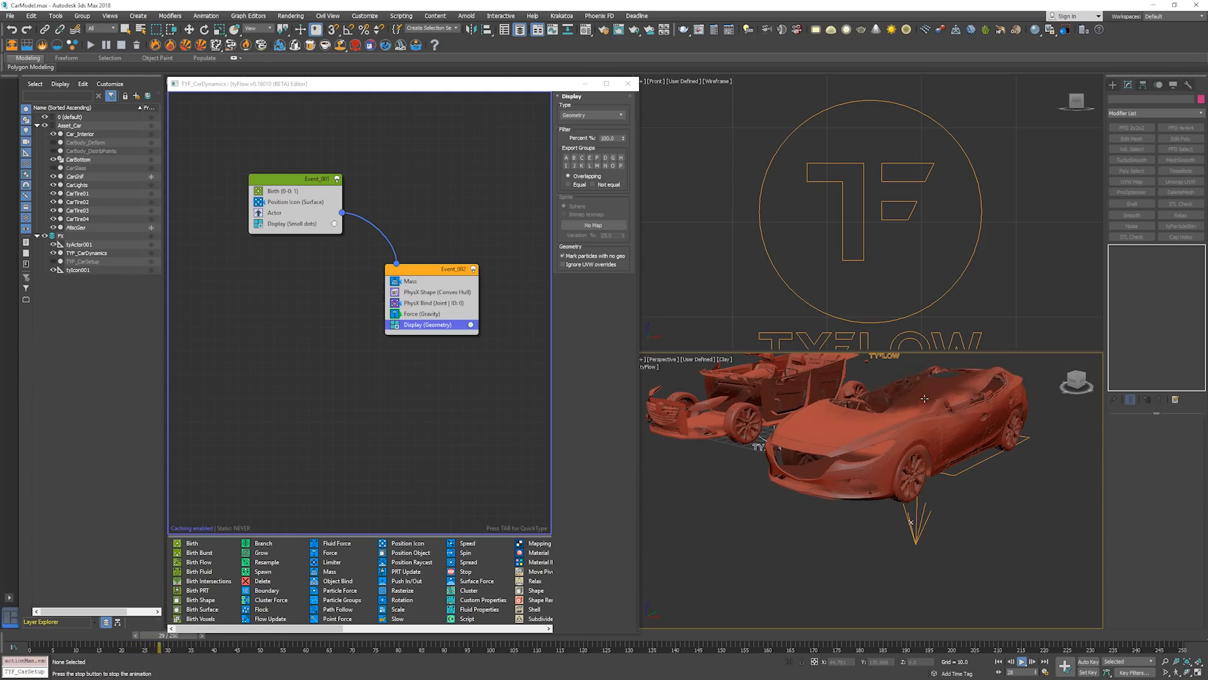
key(slash)
alt+middle_drag(861, 445, 945, 445)
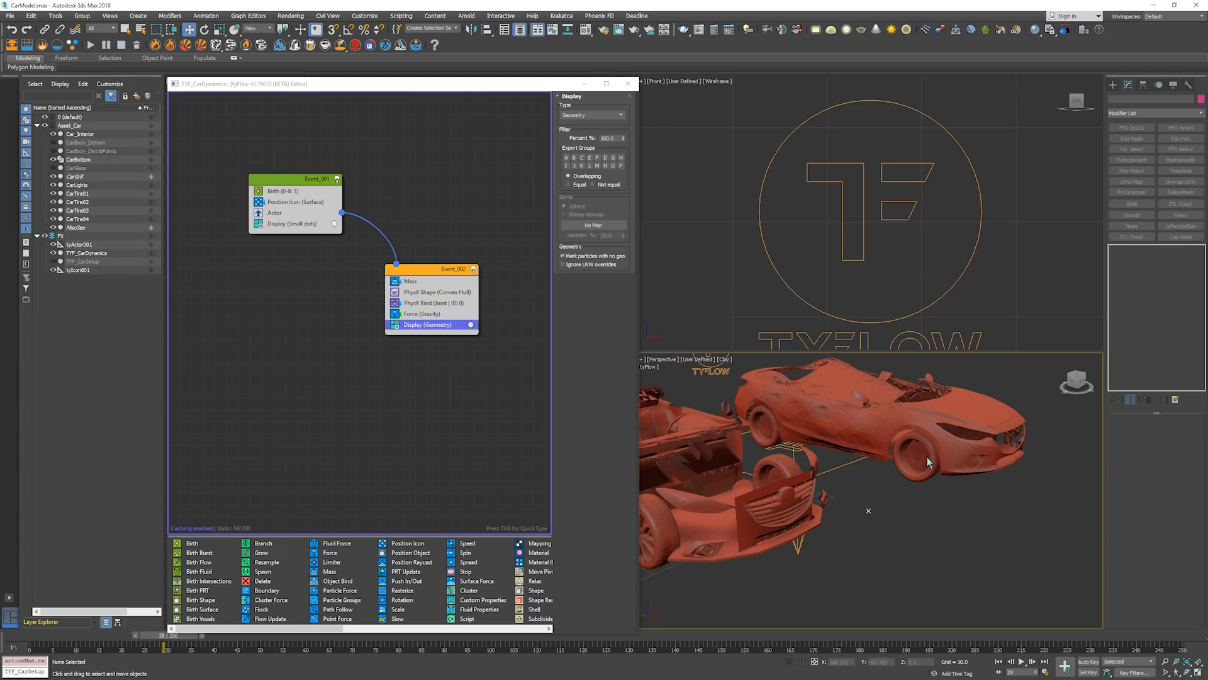
alt+middle_drag(925, 464, 923, 398)
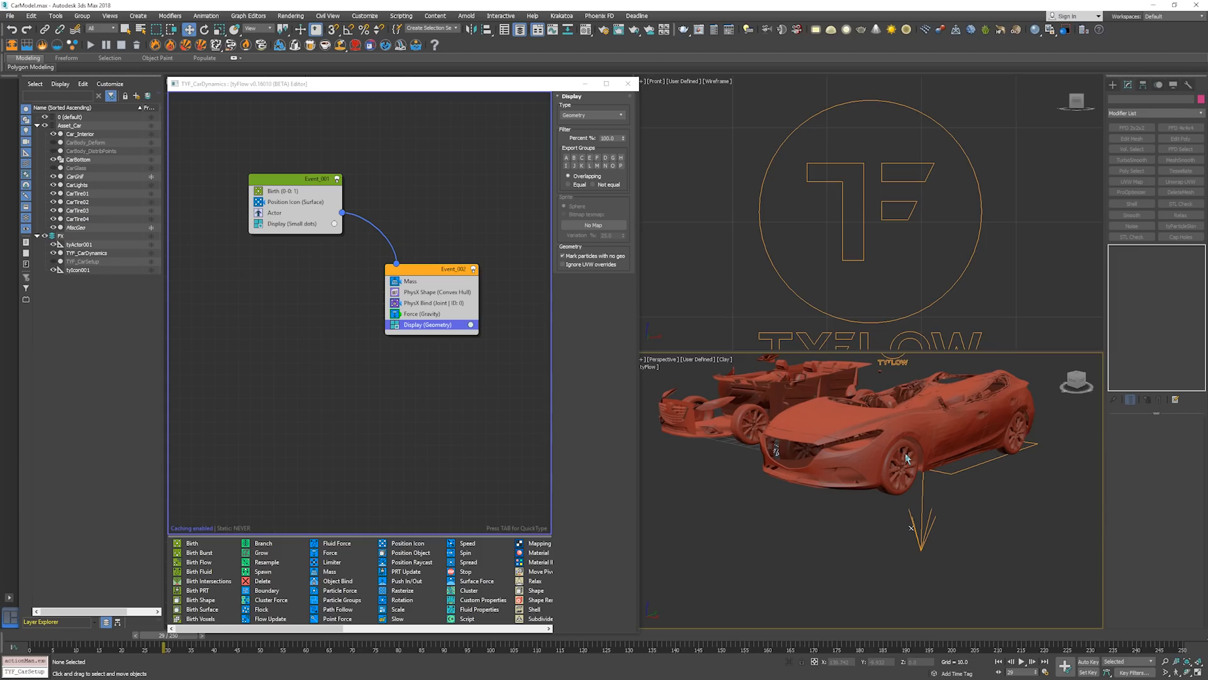
middle_drag(899, 533, 847, 496)
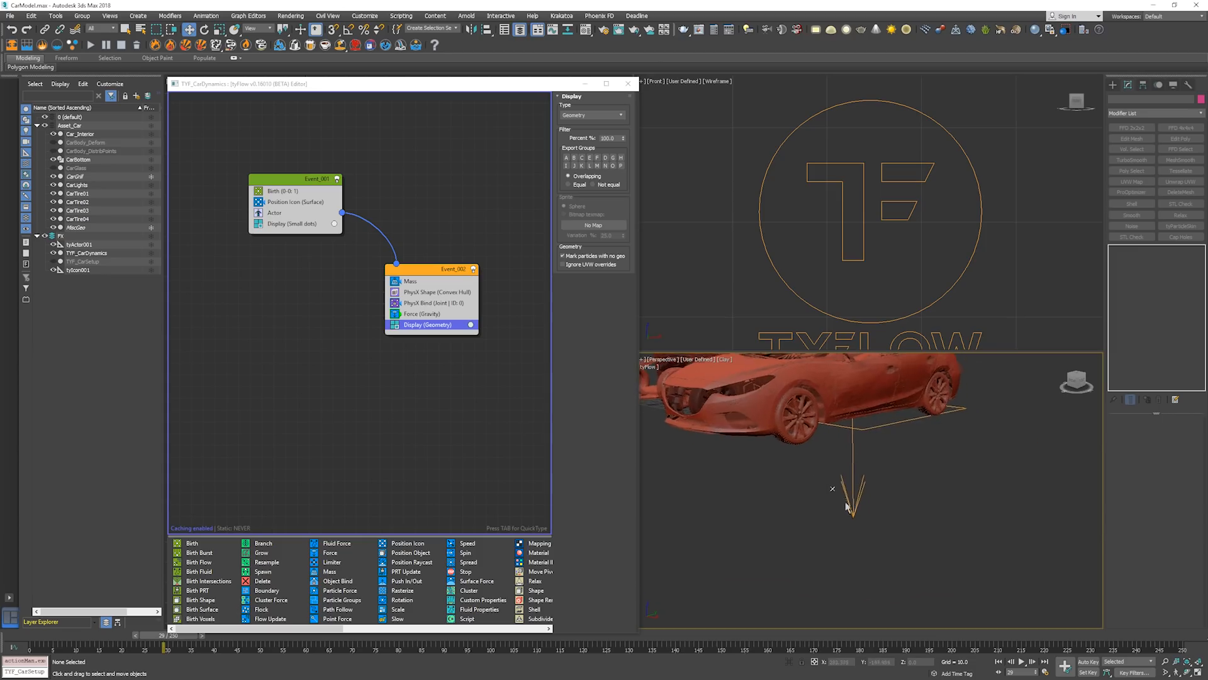
key(Home)
key(/)
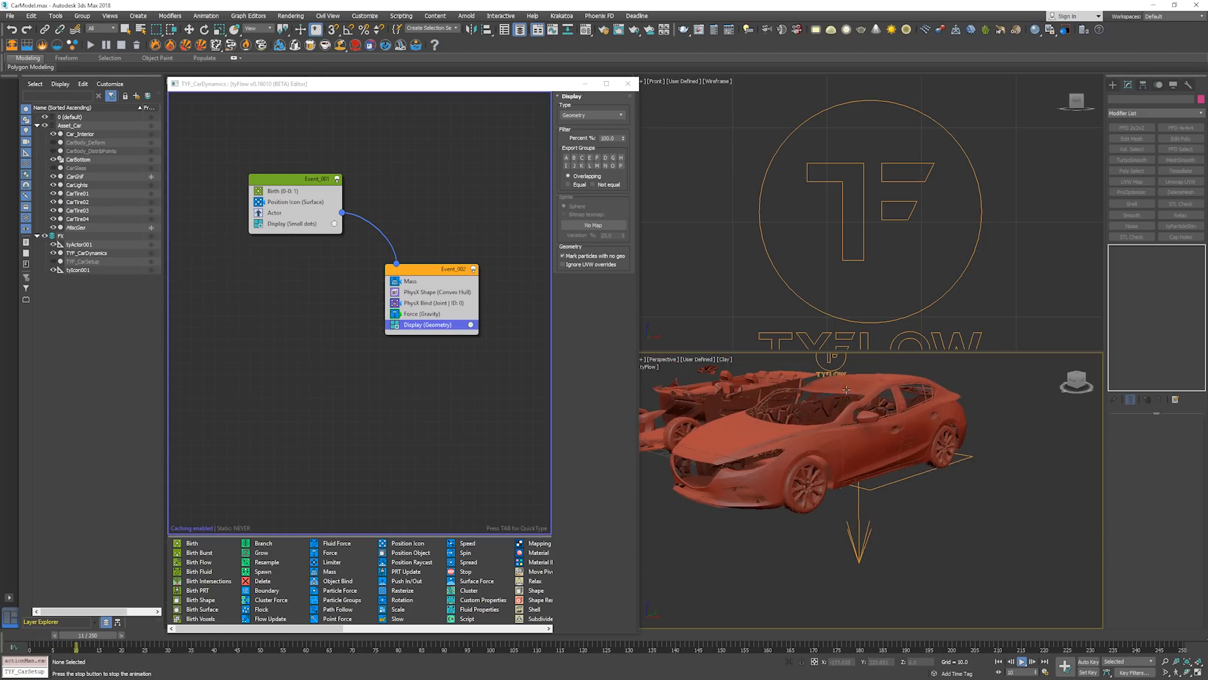
key(/)
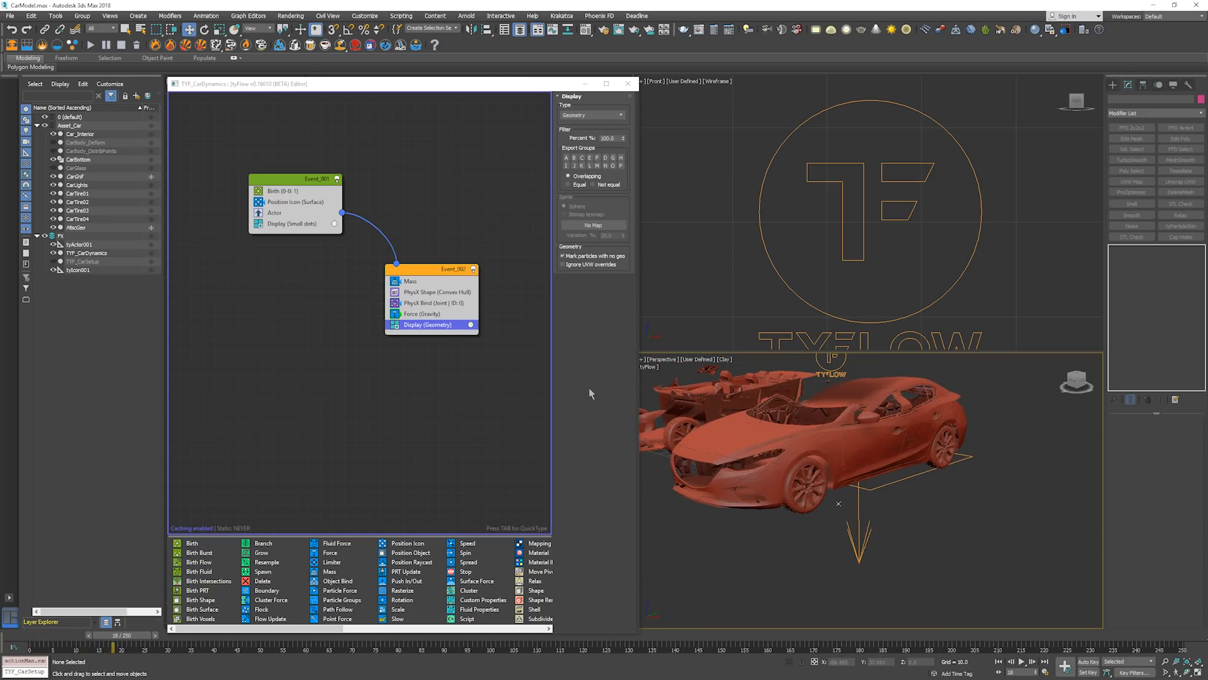
Disable marking particles with no geometry in Event_002's Display operator and return to the first frame
click(604, 258)
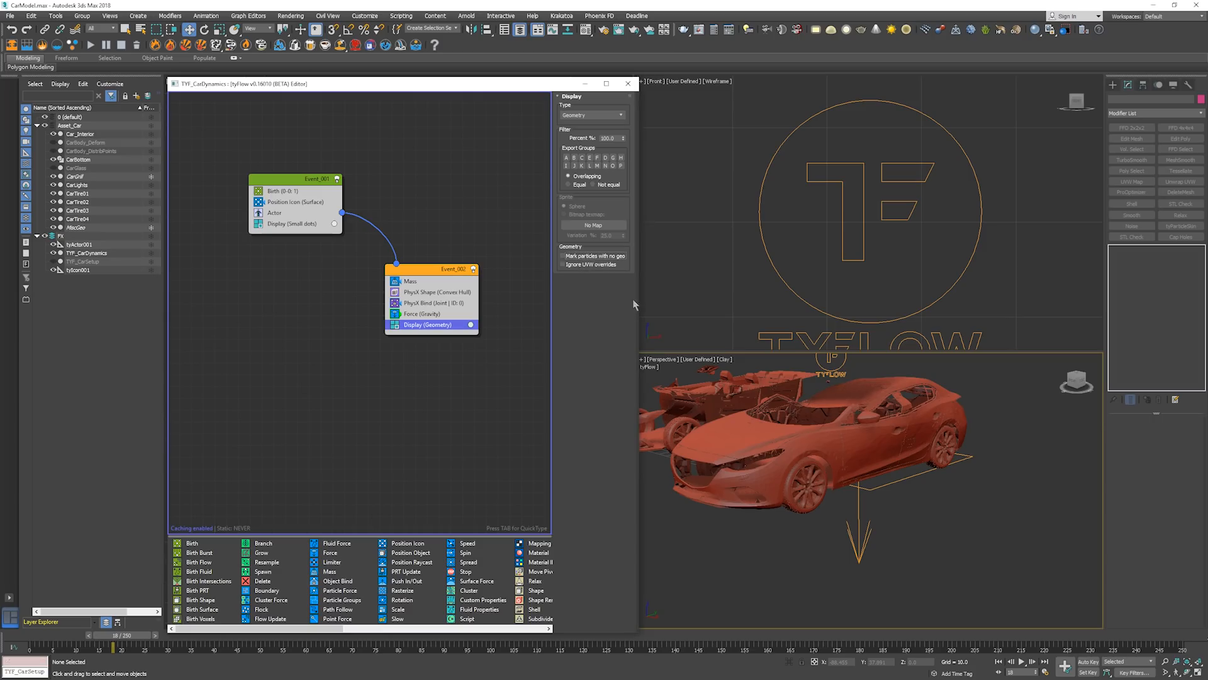
middle_click(795, 448)
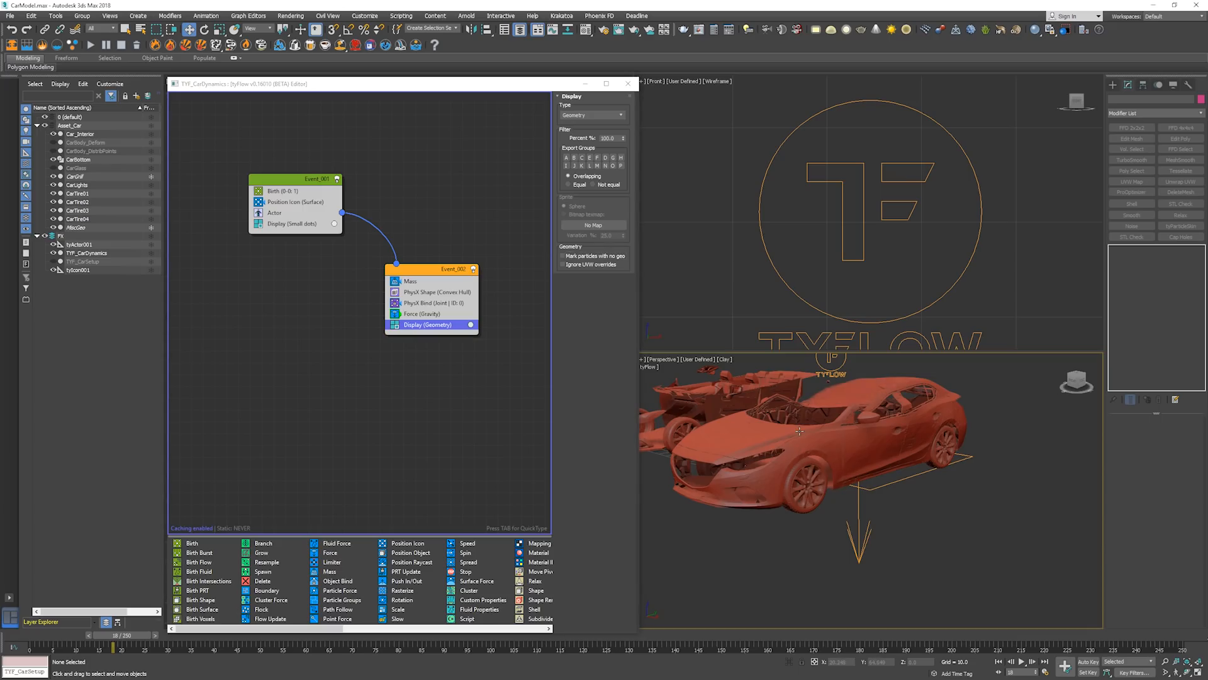
key(Home)
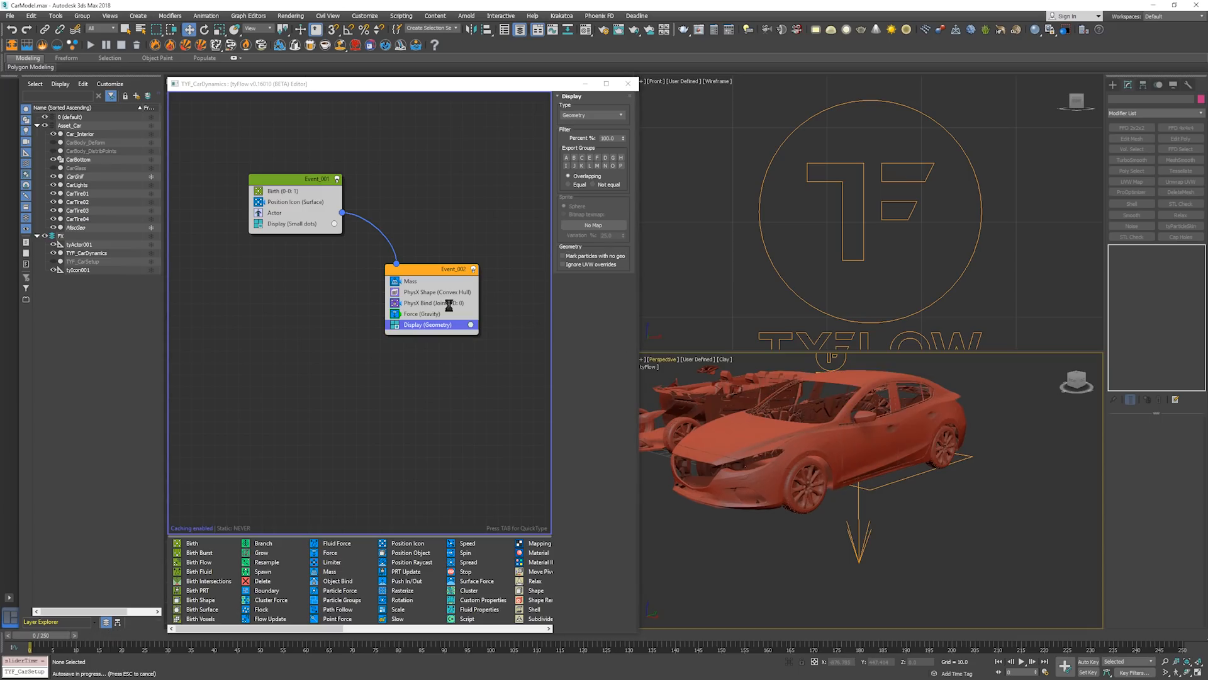
Play the simulation while orbiting the car, stop it, and examine the roof panel closely with edged faces shown
click(511, 311)
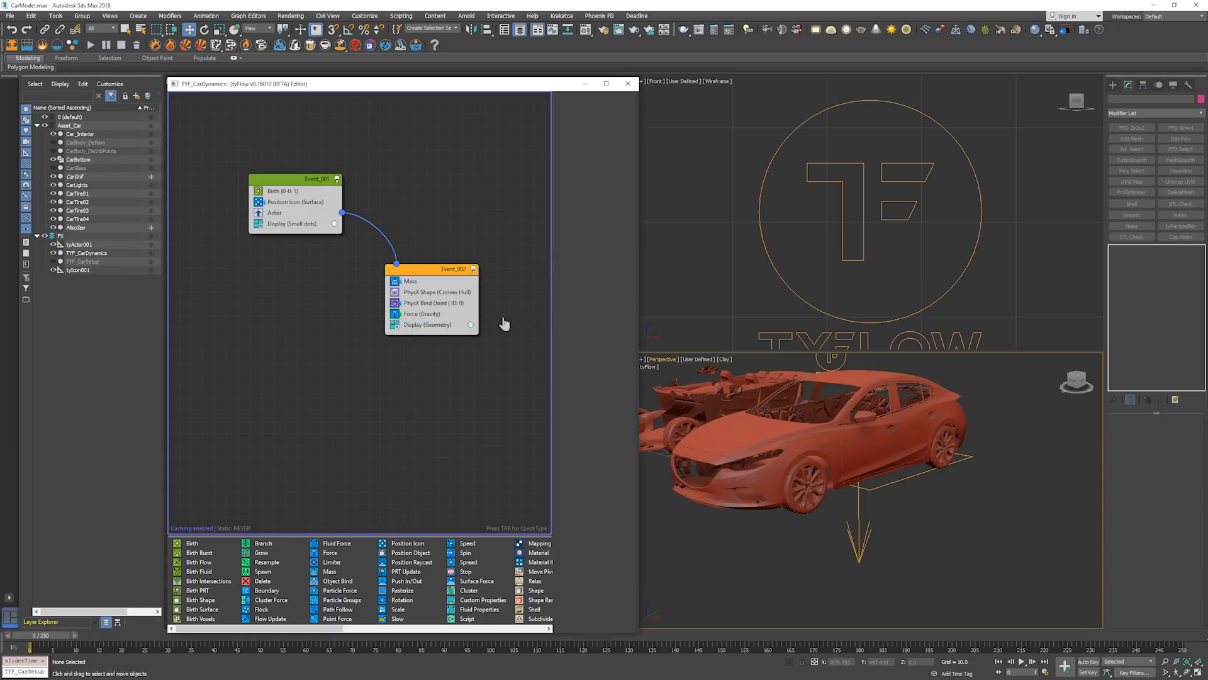
middle_drag(502, 323, 399, 313)
scroll(780, 427, up, 3)
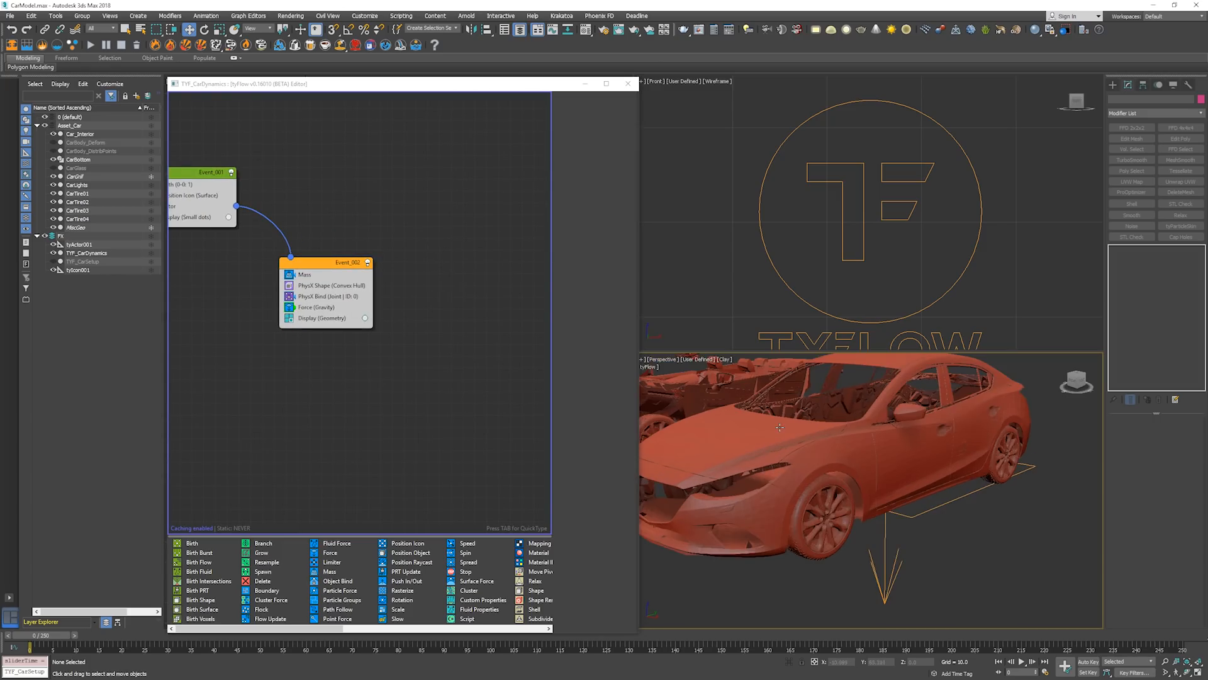
key(/)
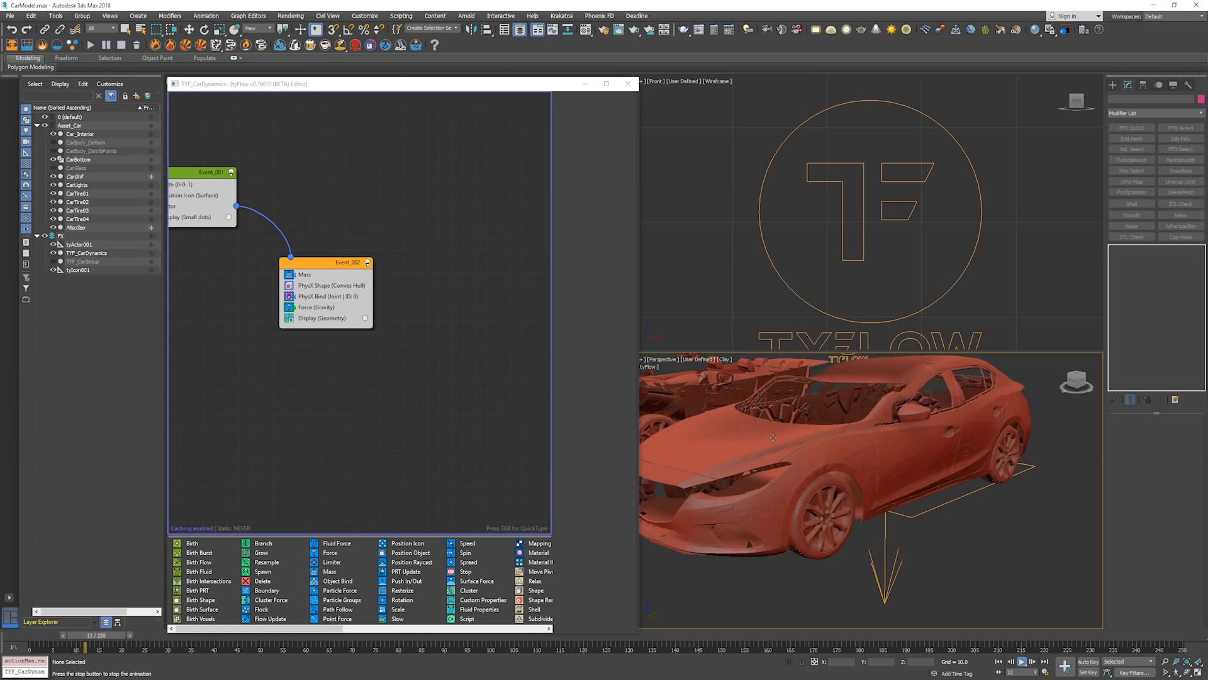
alt+middle_drag(773, 434, 838, 465)
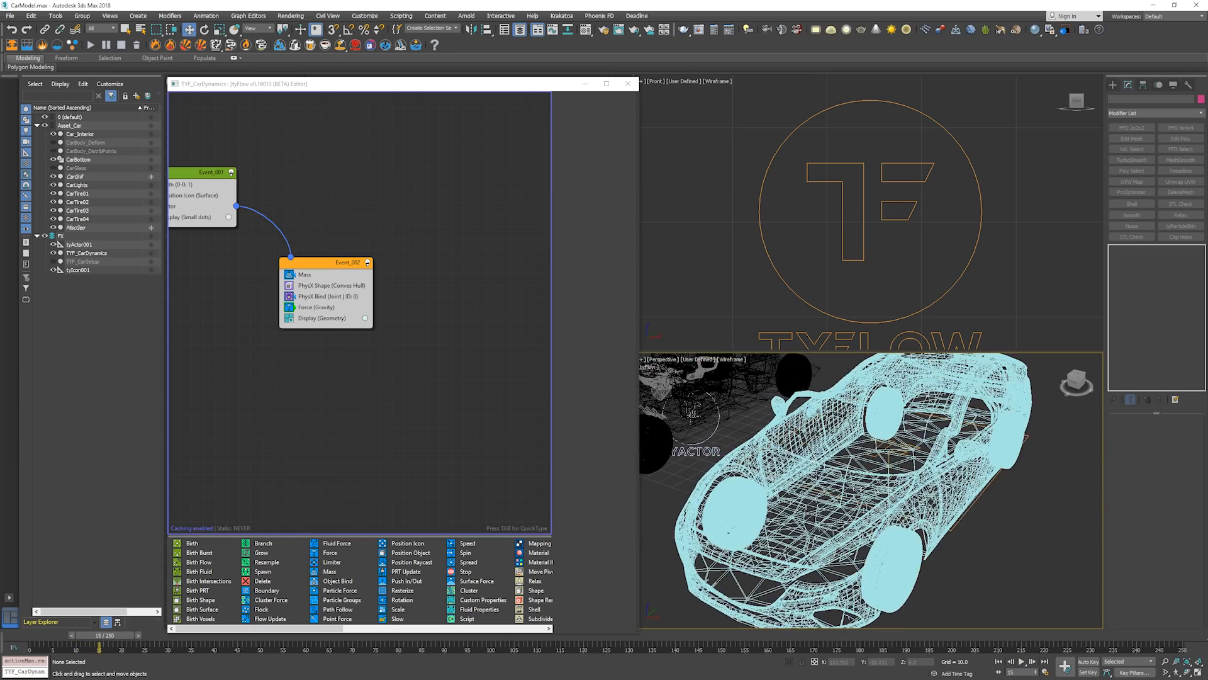
key(/)
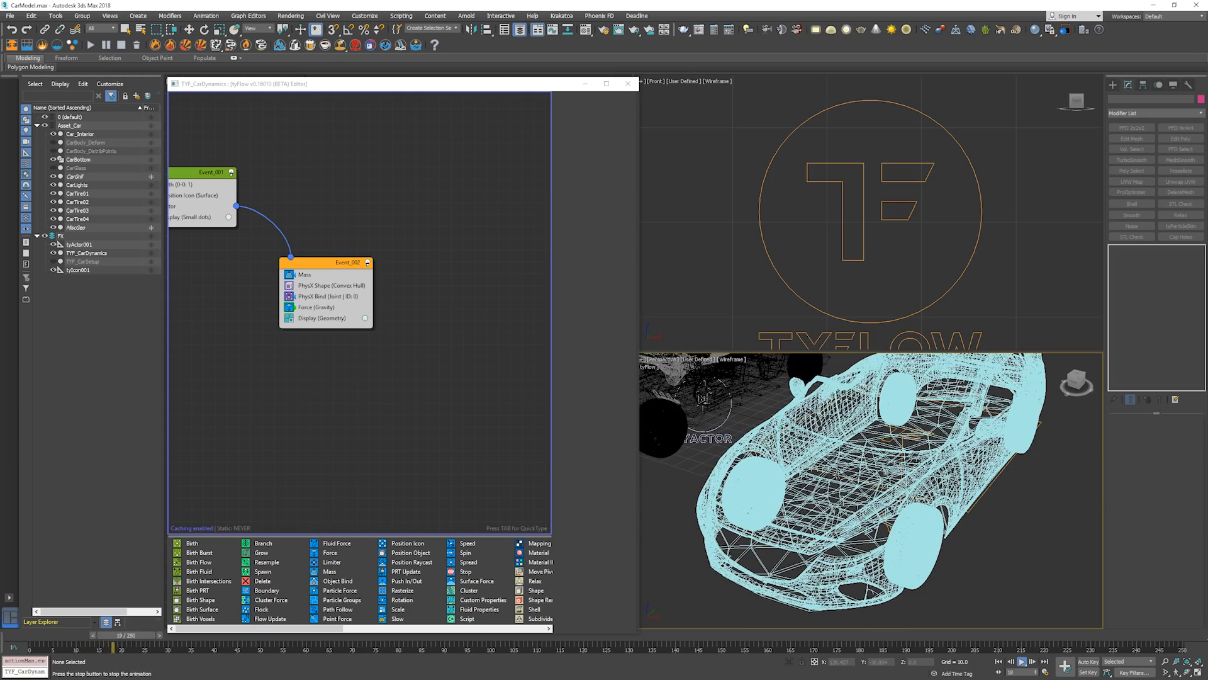
key(/)
key(w)
alt+middle_drag(838, 470, 893, 421)
scroll(893, 421, up, 5)
key(F4)
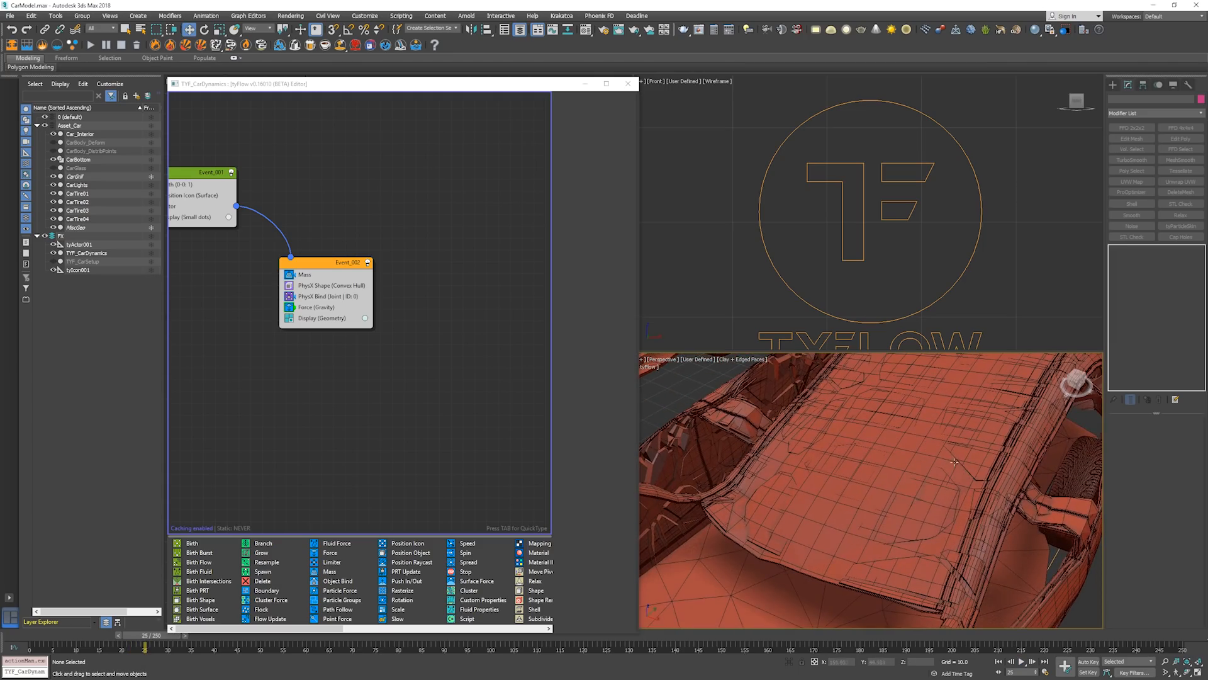
Copy Event_002's Display (Geometry) operator into a new separate event and disable the copy
click(386, 319)
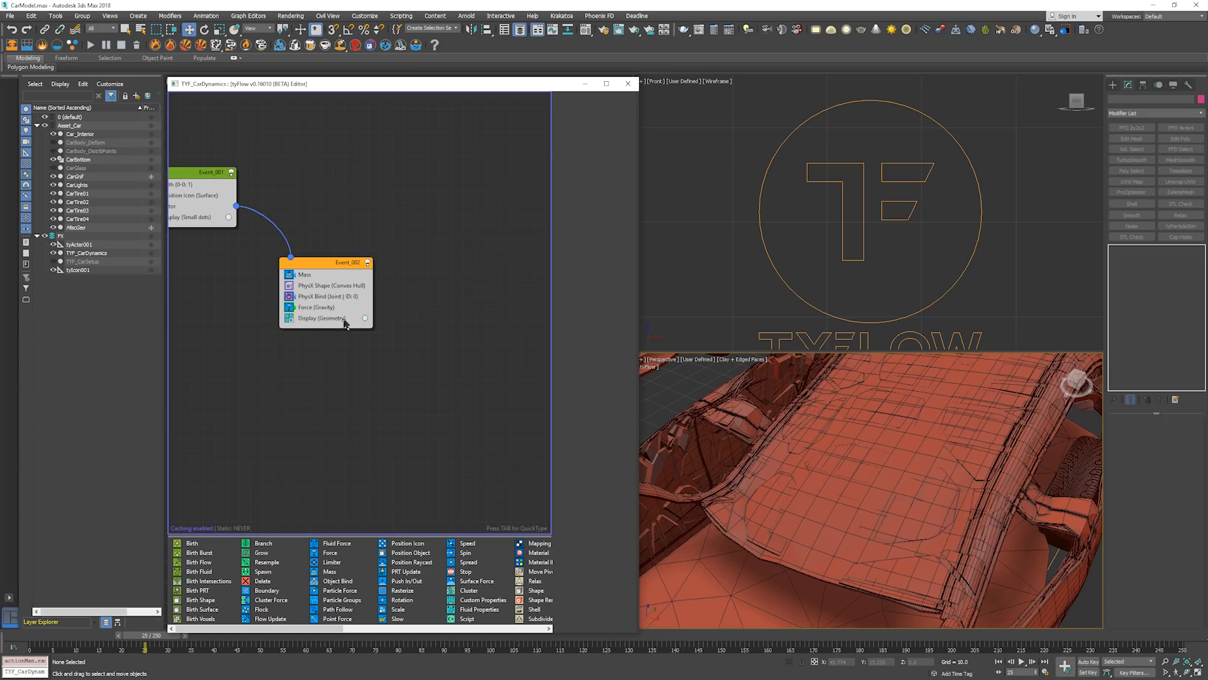
drag(340, 319, 453, 367)
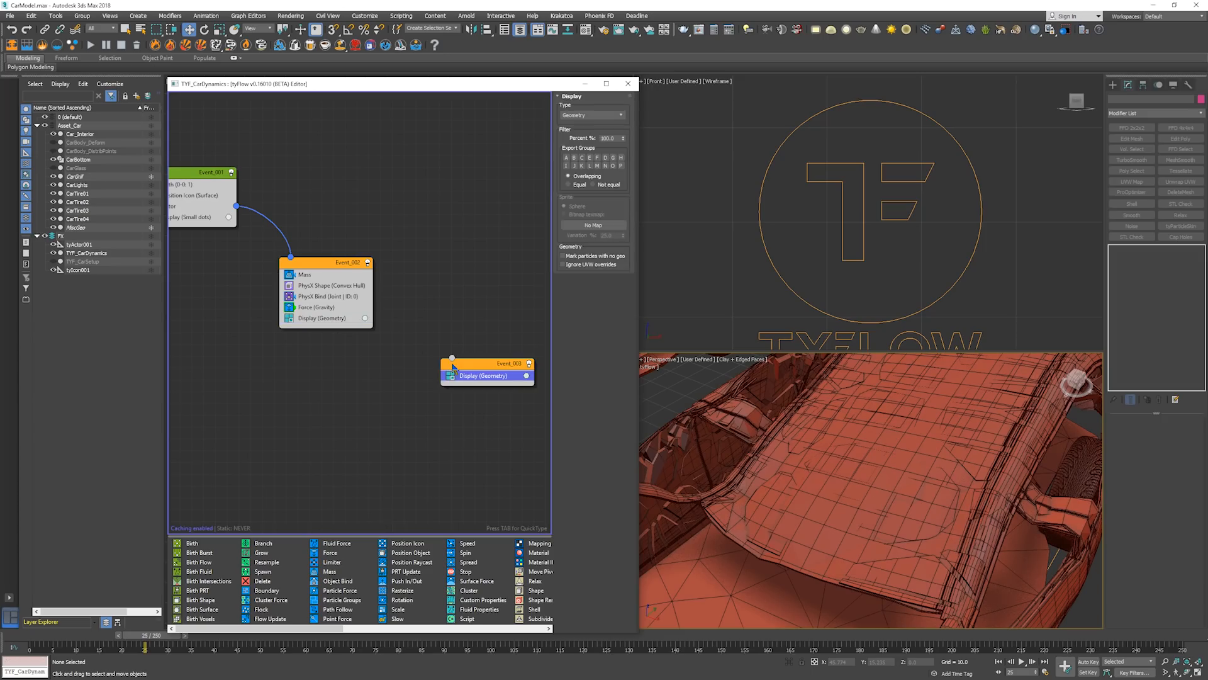
click(586, 116)
click(584, 118)
click(451, 376)
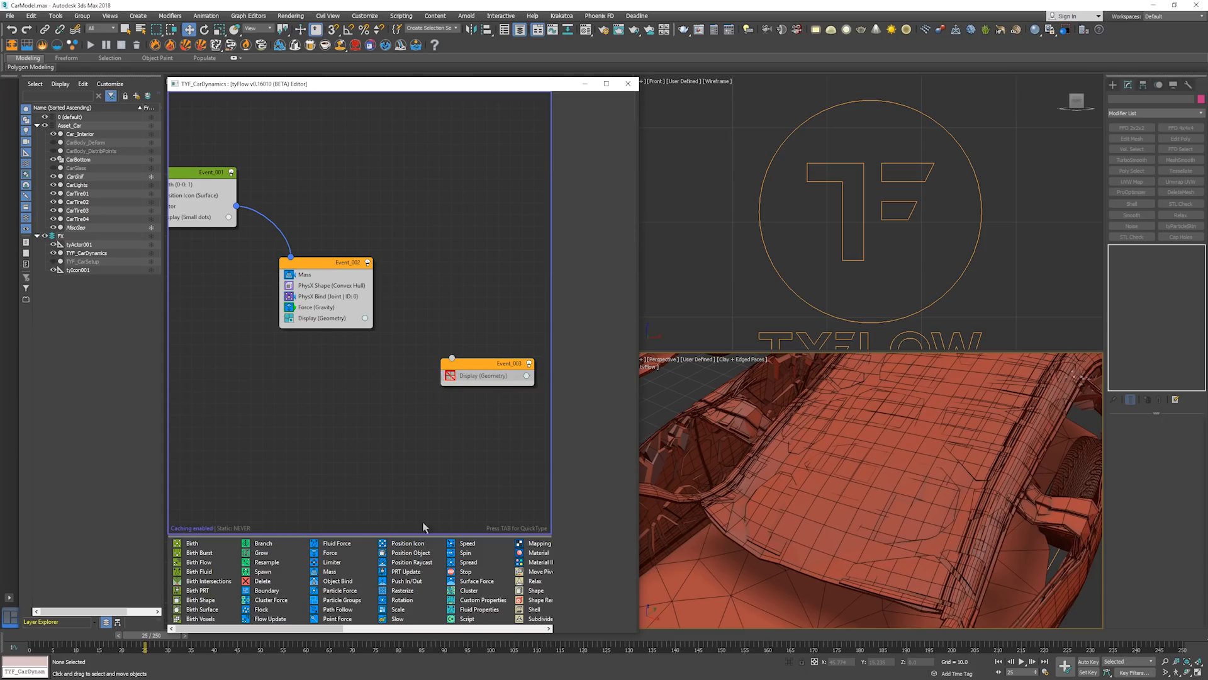
Add a Property Test operator just above Display in Event_002 and browse its available test types
click(520, 628)
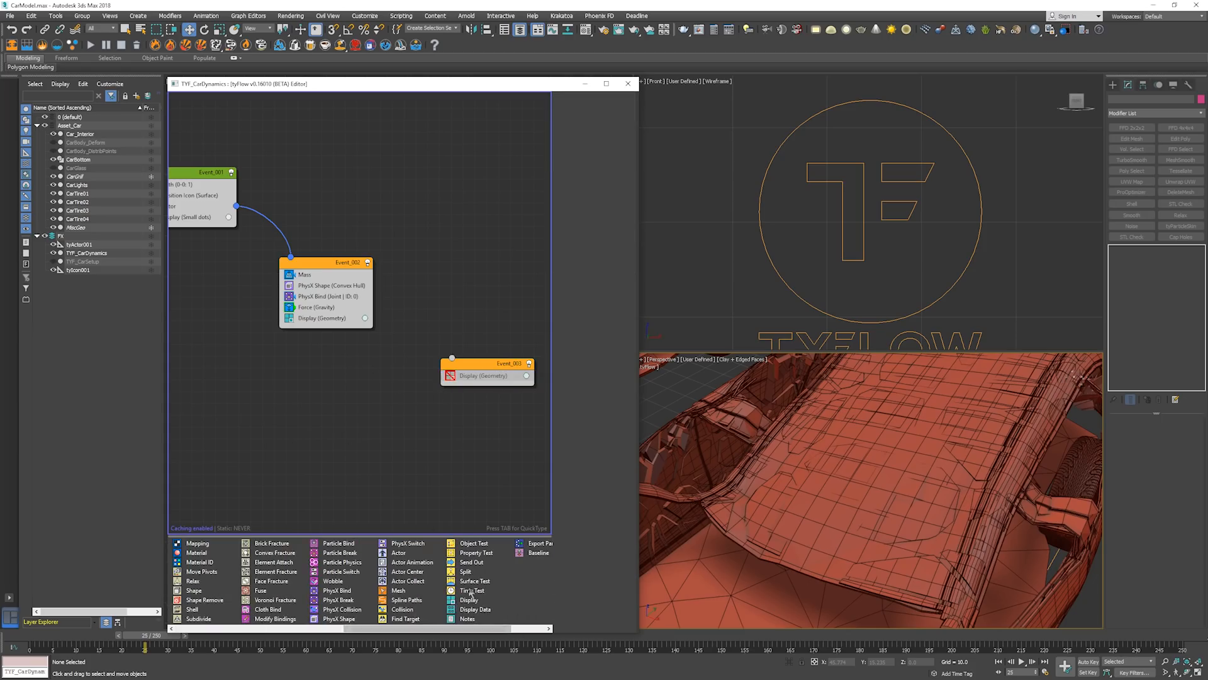
drag(484, 553, 395, 322)
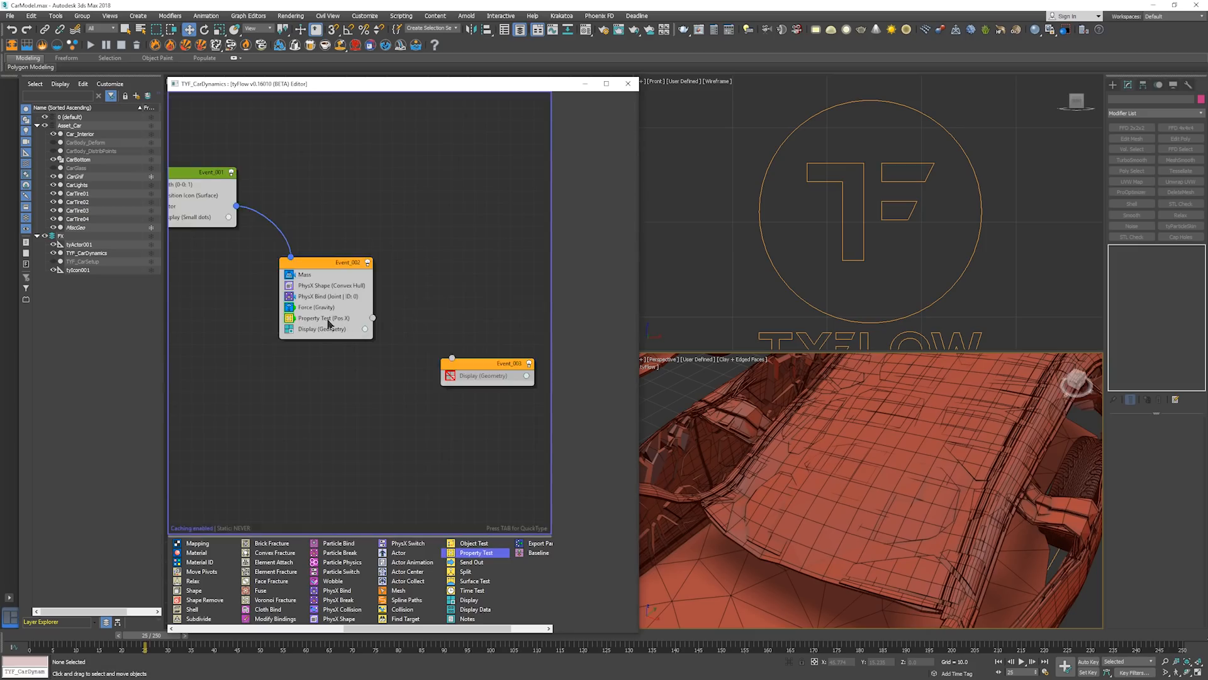
click(332, 320)
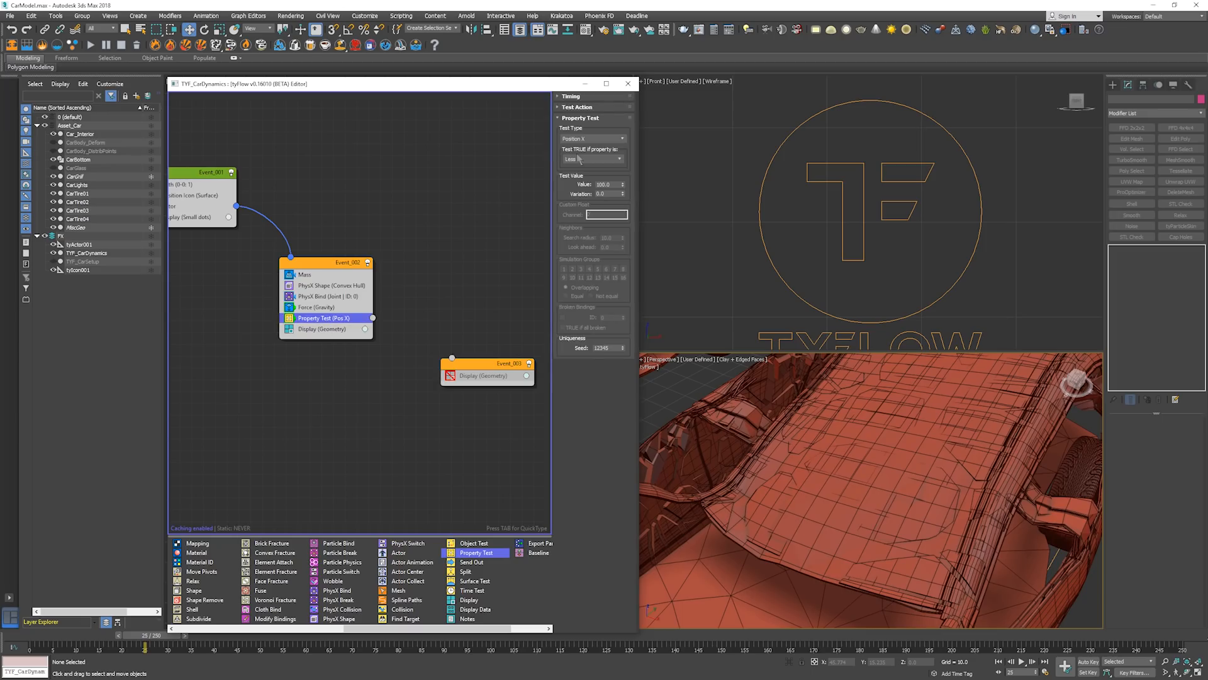
click(588, 139)
scroll(591, 285, down, 4)
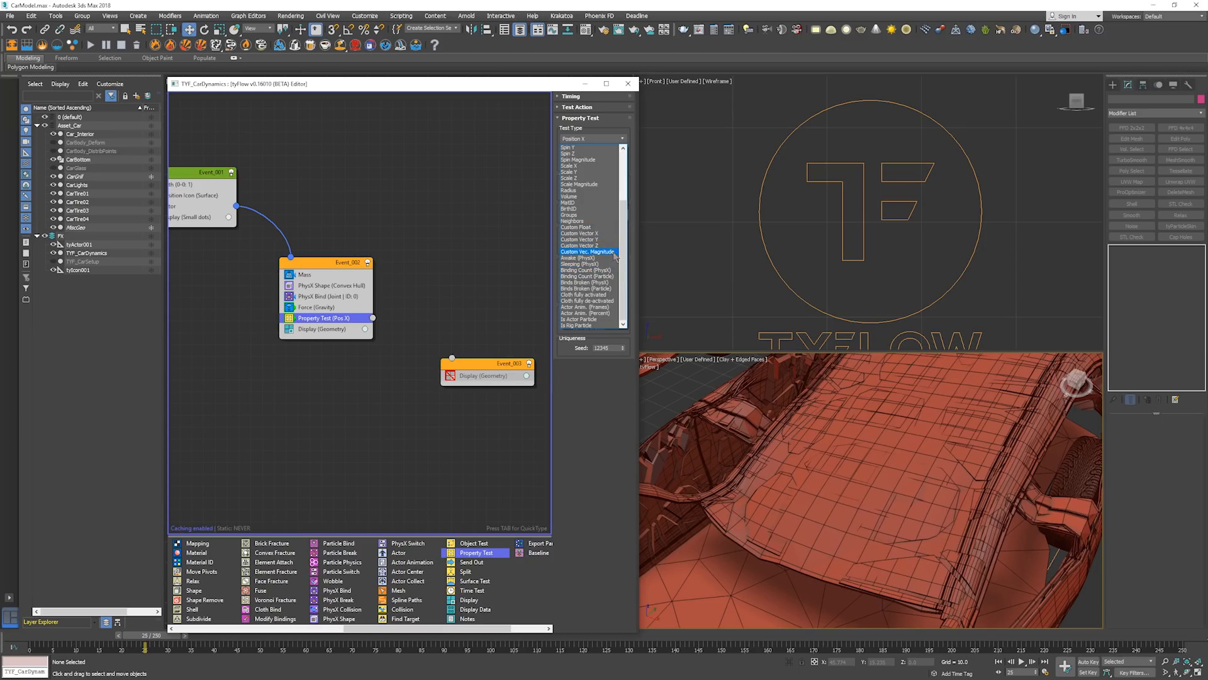
Set Event_002's Property Test type to Groups with simulation group 1, link it to Event_003, and place Event_003 closer to Event_002
click(602, 215)
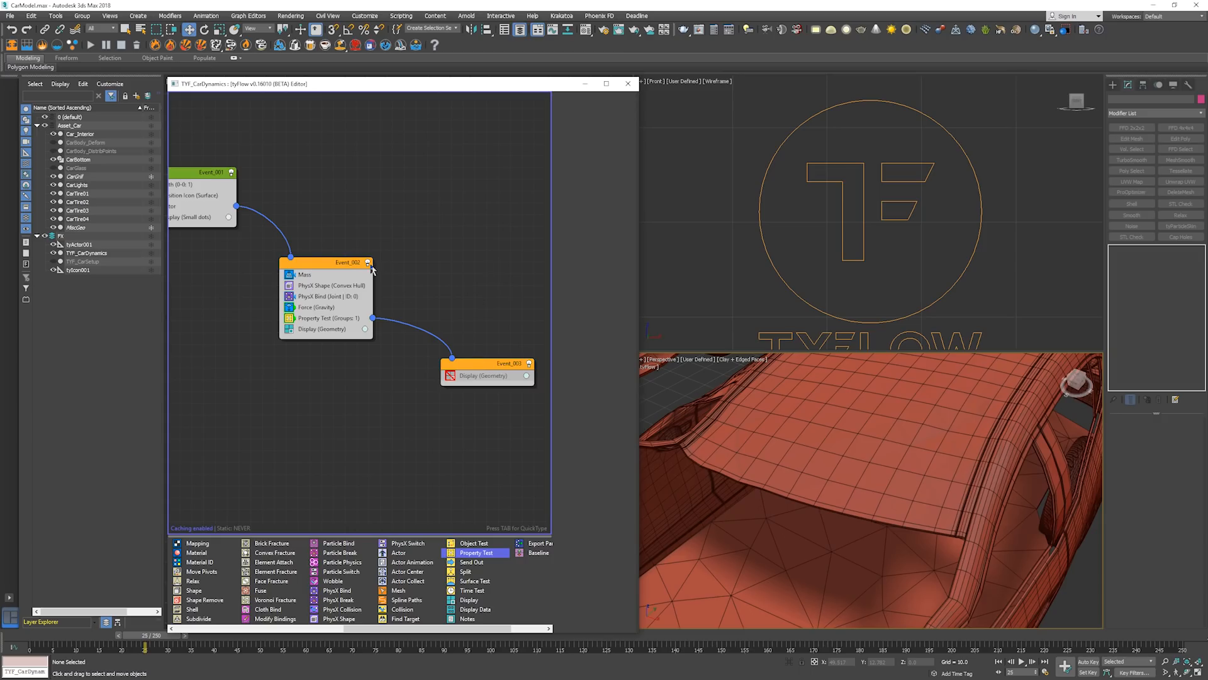
click(350, 319)
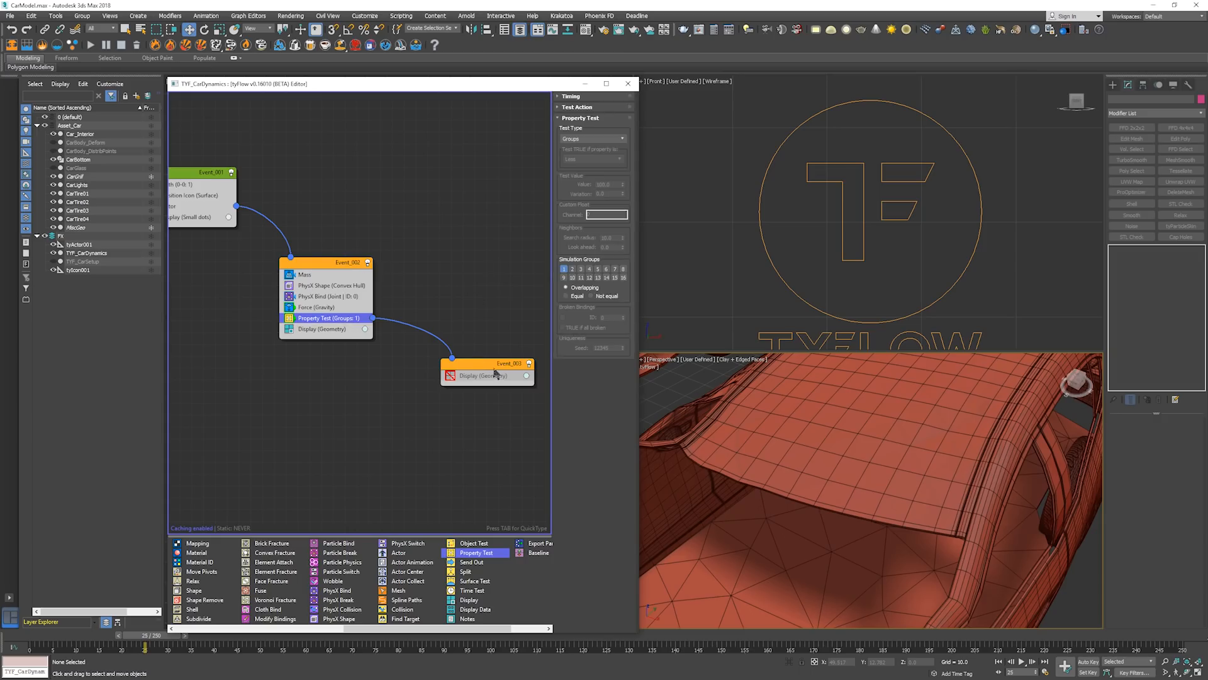
click(495, 373)
drag(496, 360, 461, 374)
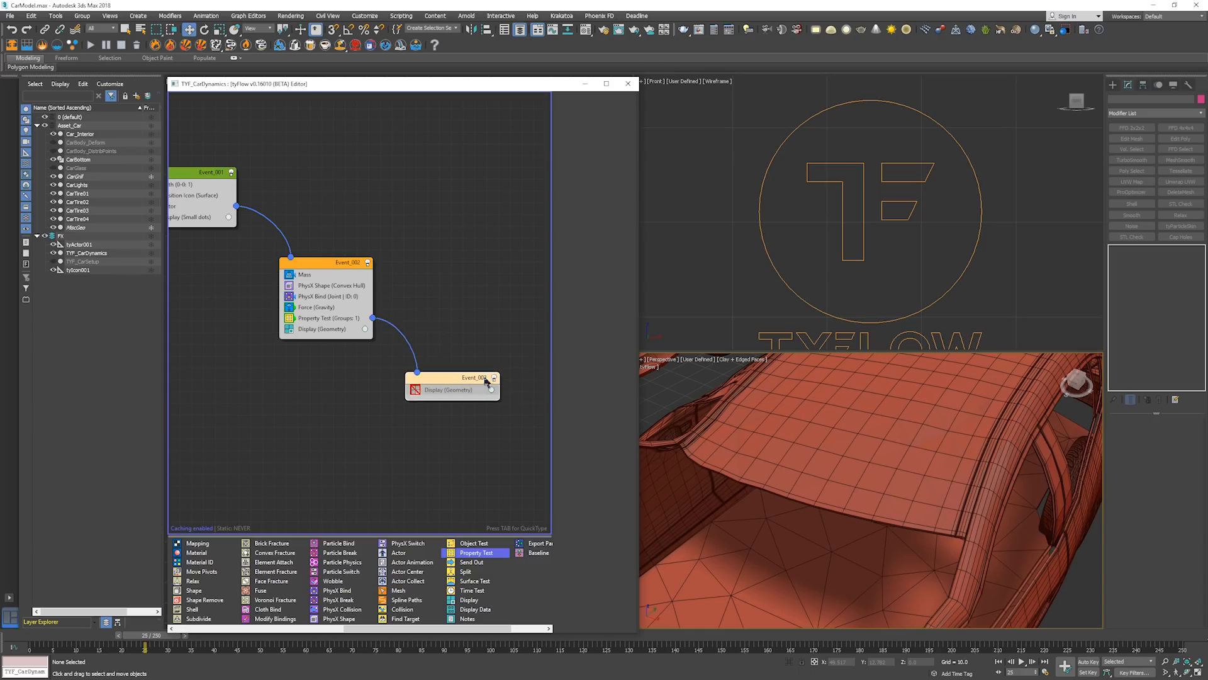
click(349, 386)
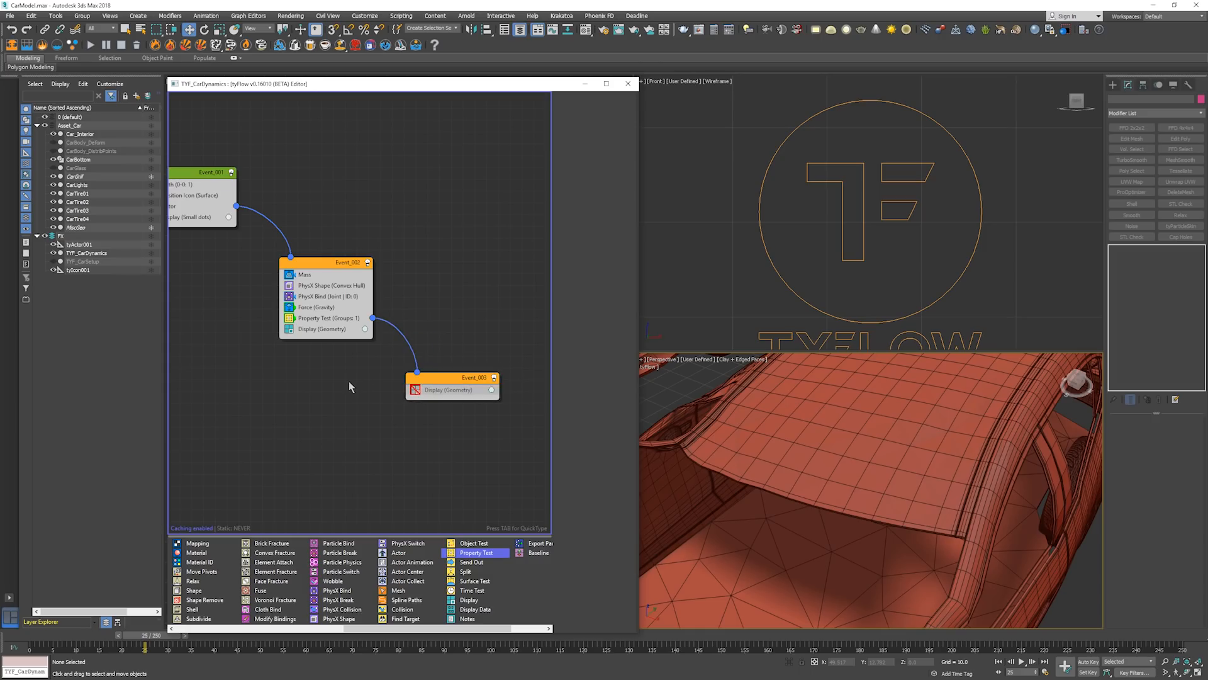
Add a Mesh operator to Event_002 and place it directly below the Property Test
click(327, 267)
key(Tab)
text(mesh)
key(Return)
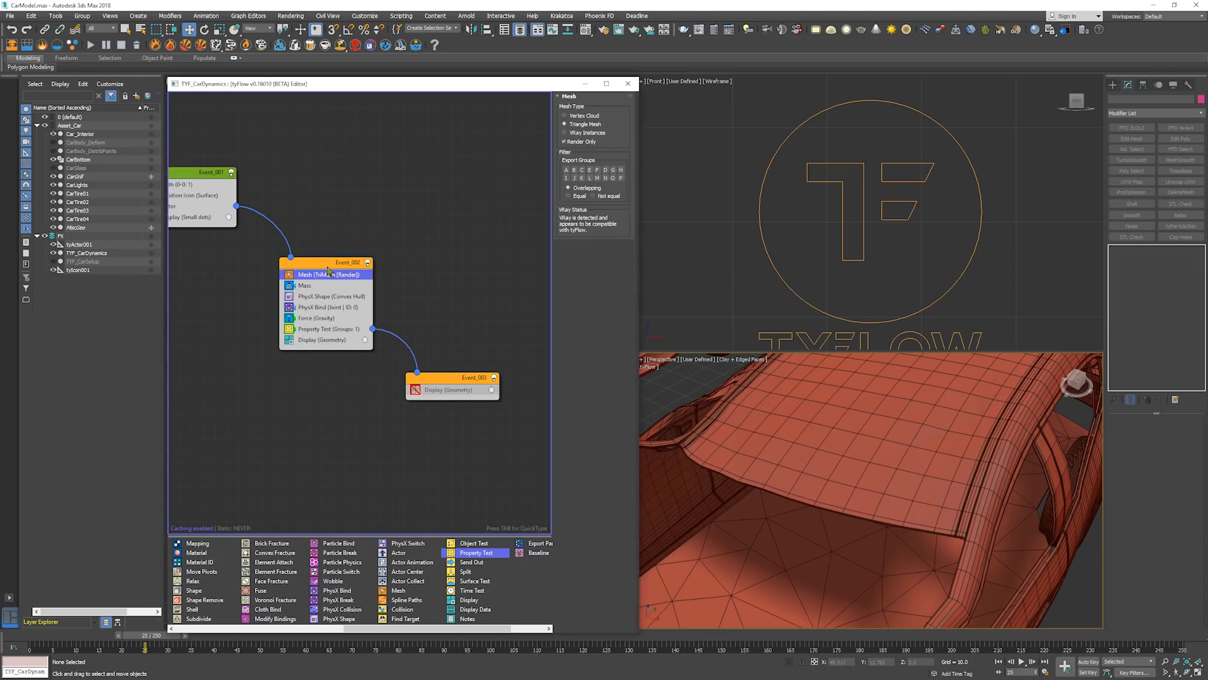
drag(326, 275, 329, 339)
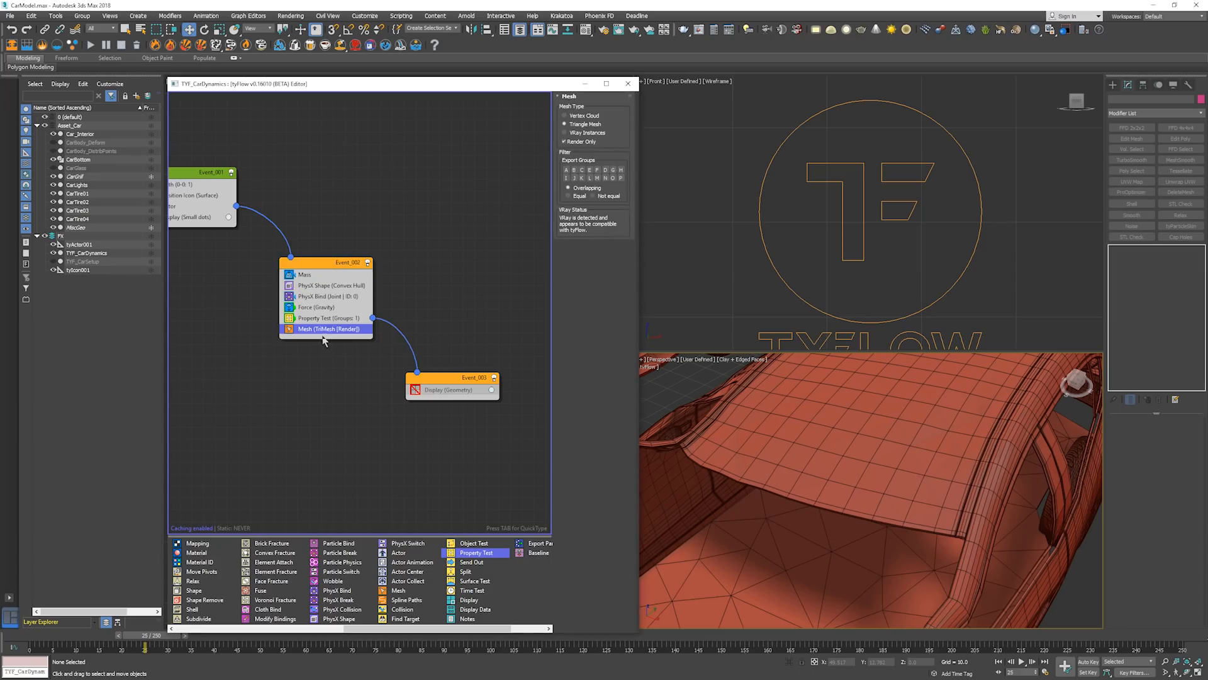
Copy the Display operator from Event_003 to the end of Event_002 and enable the copy
click(316, 267)
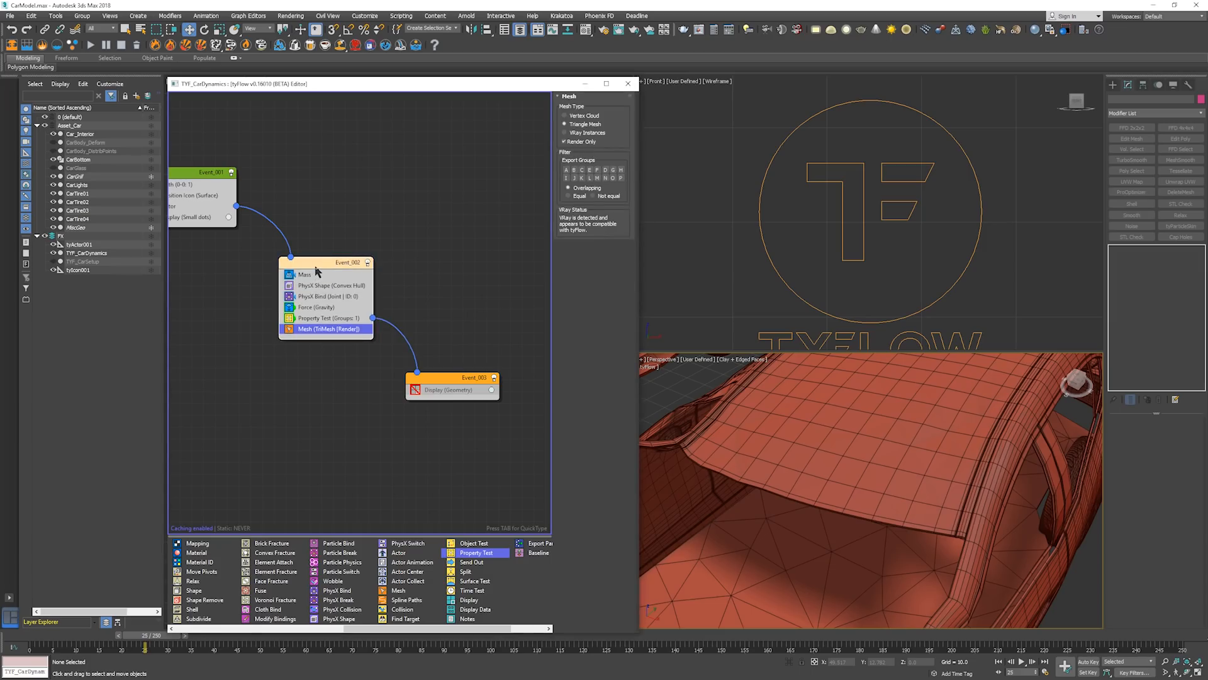
click(326, 277)
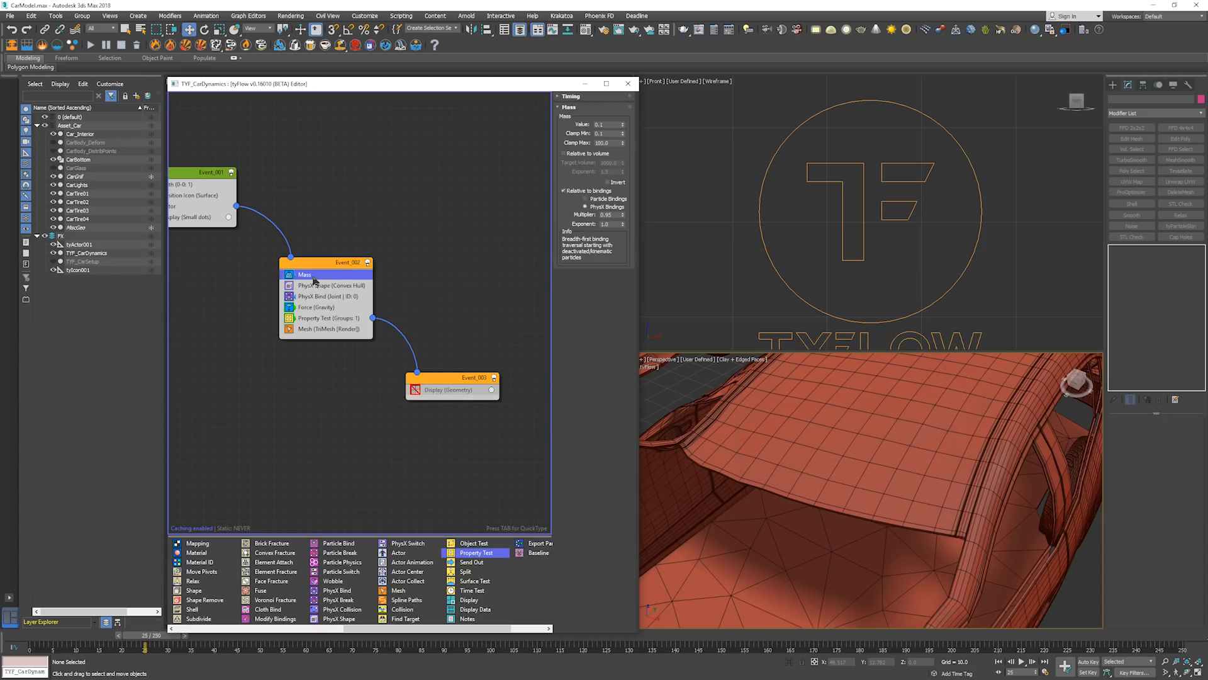
click(294, 342)
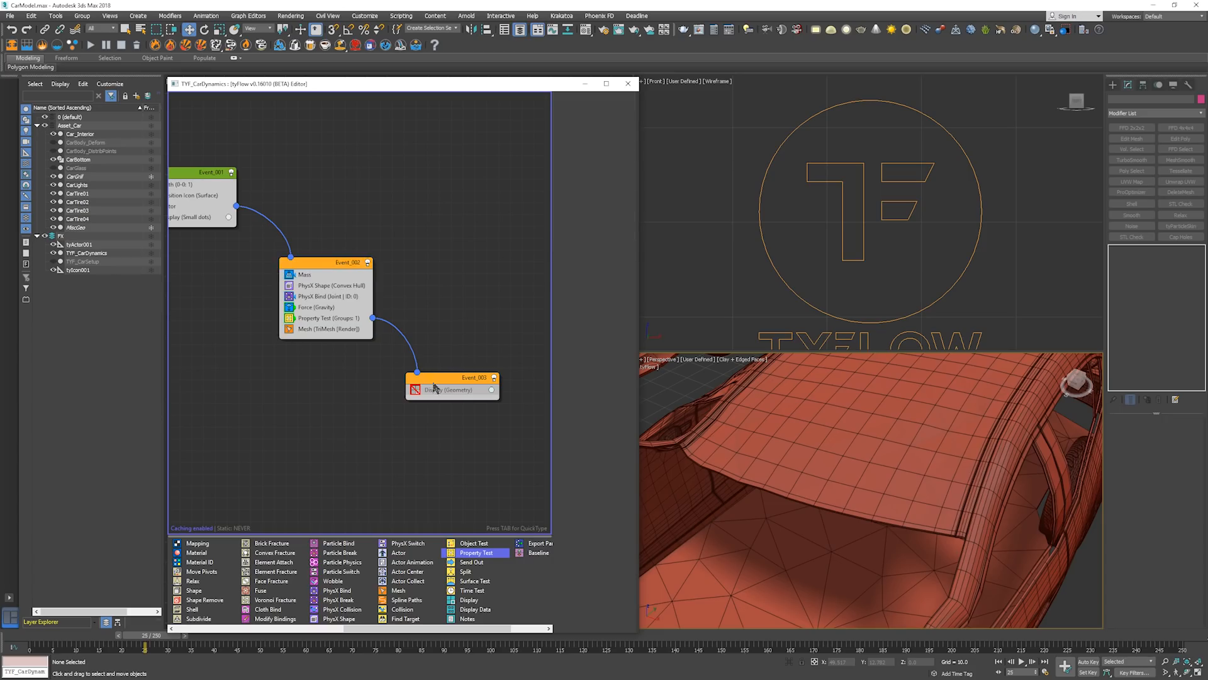
ctrl+drag(435, 389, 334, 340)
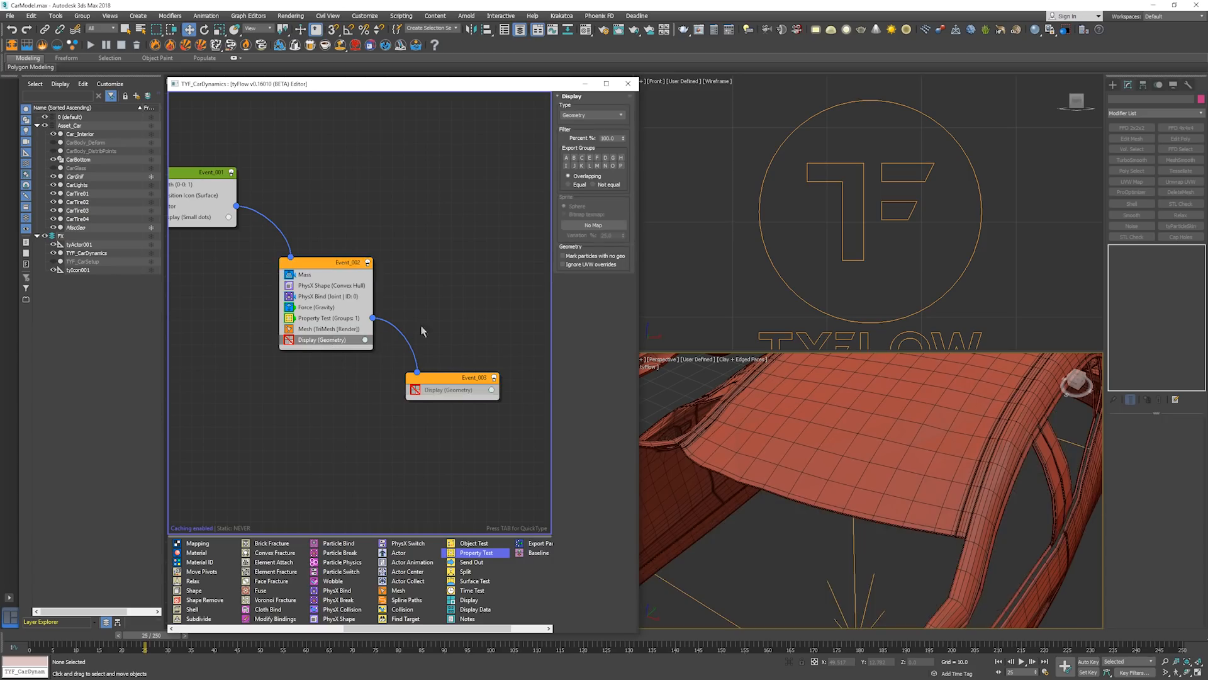
click(288, 348)
click(291, 340)
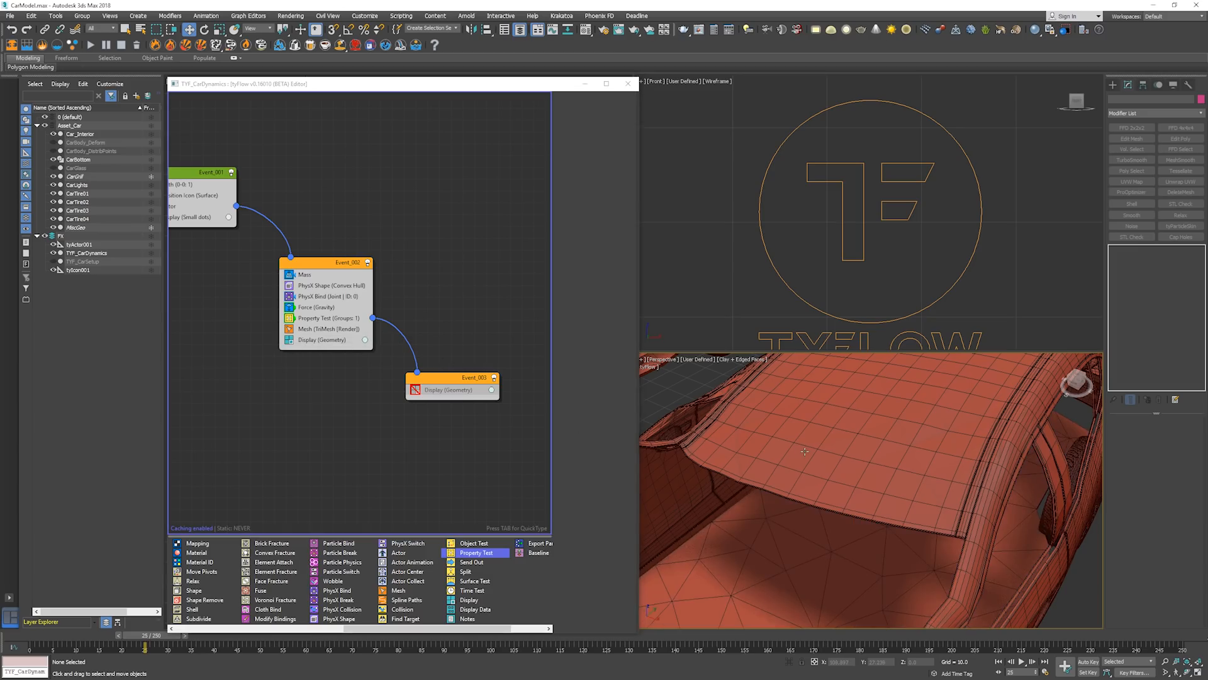
Play the simulation from the first frame with the whole car in view, examine it, and return to frame 0
scroll(822, 457, down, 5)
alt+middle_drag(874, 467, 966, 420)
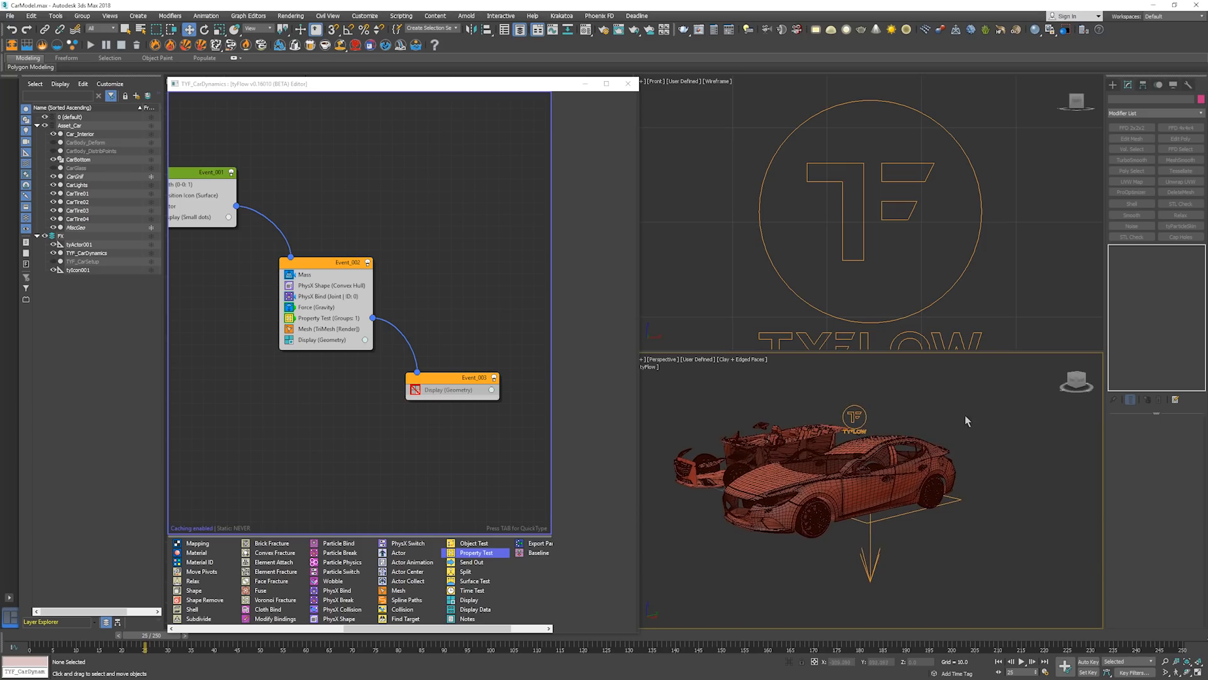
key(slash)
key(slash)
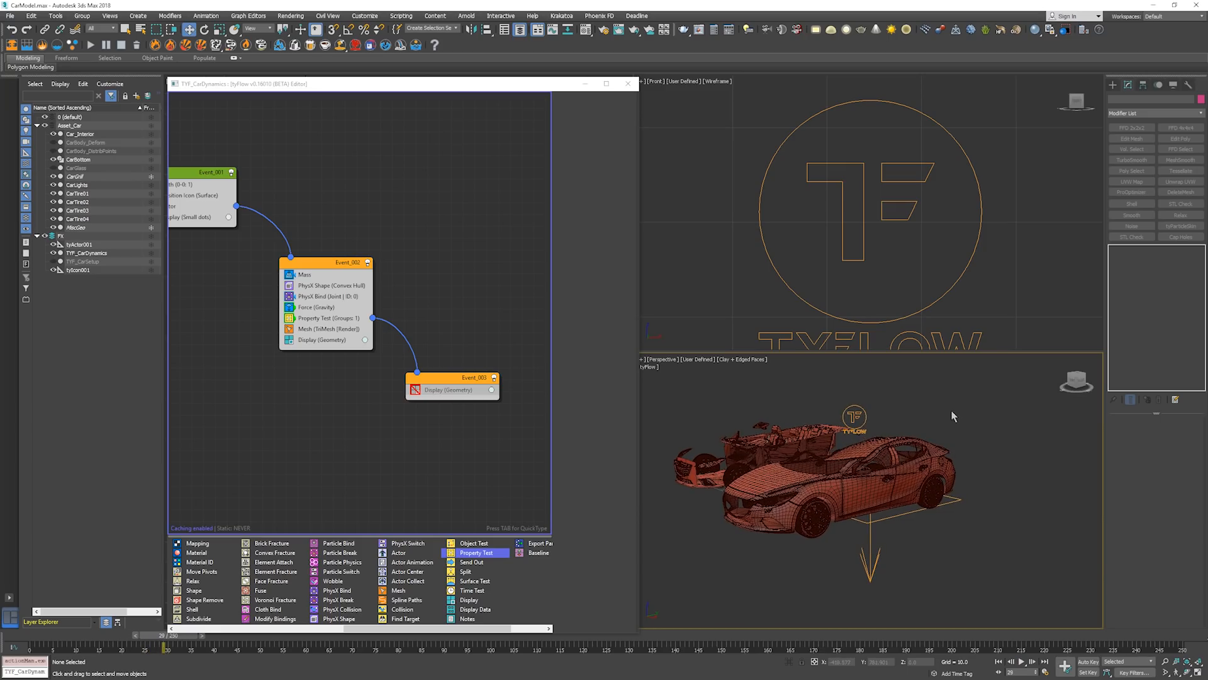
key(Home)
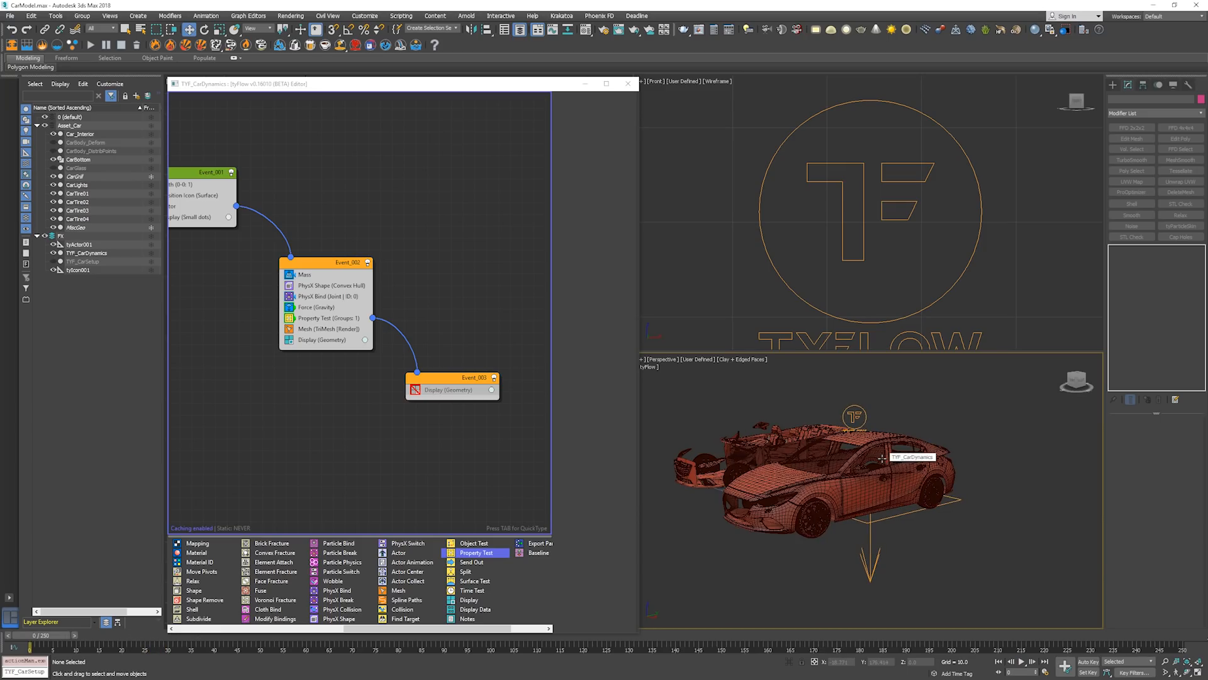
key(slash)
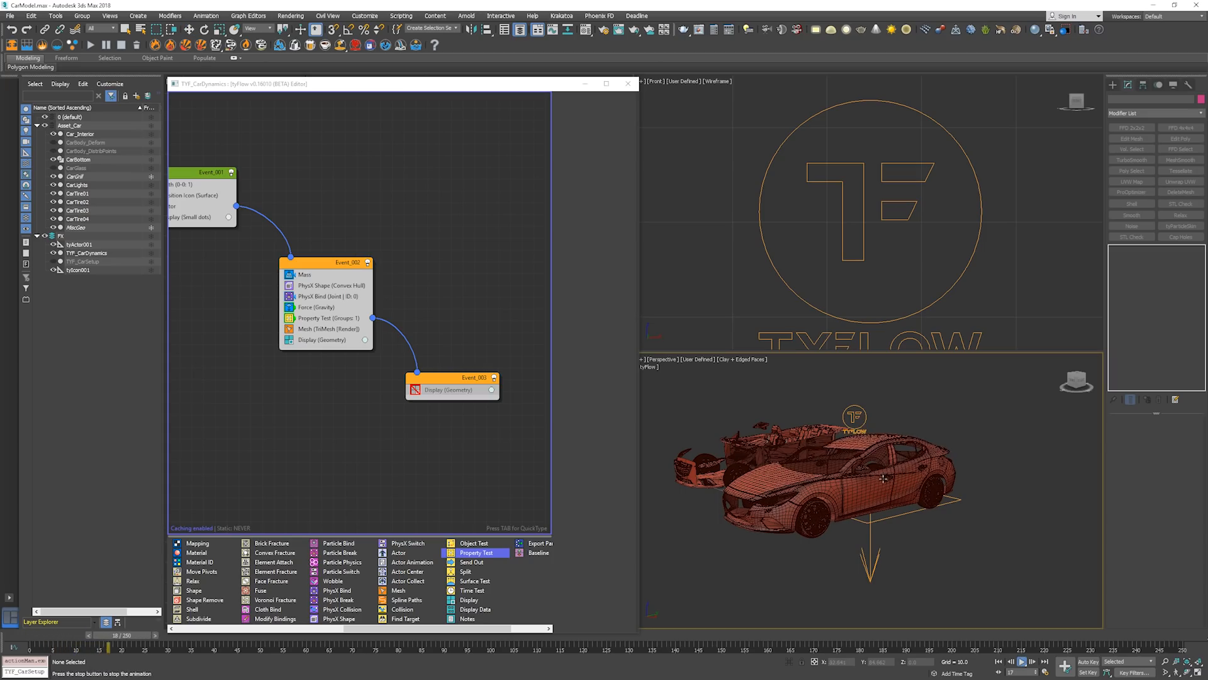
key(slash)
key(Home)
mouse_move(852, 439)
middle_down()
mouse_move(916, 461)
mouse_move(852, 454)
middle_up()
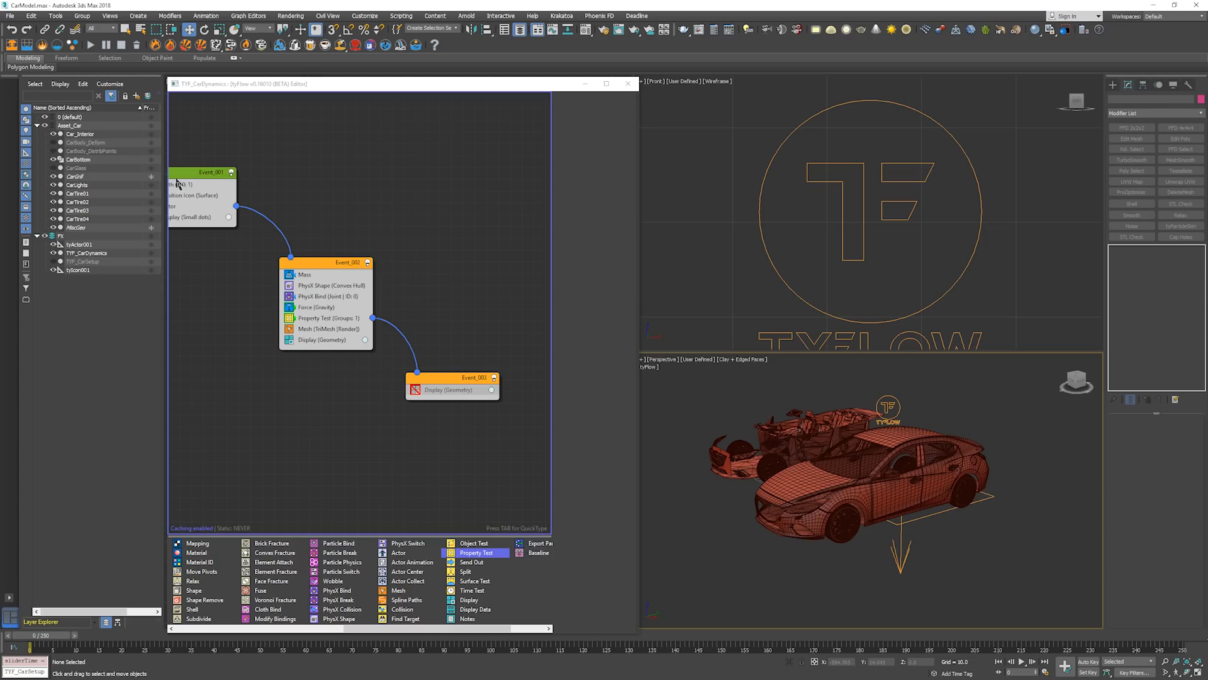
Add the Car_Interior mesh to the actor rig nodes of tyActor001
click(79, 245)
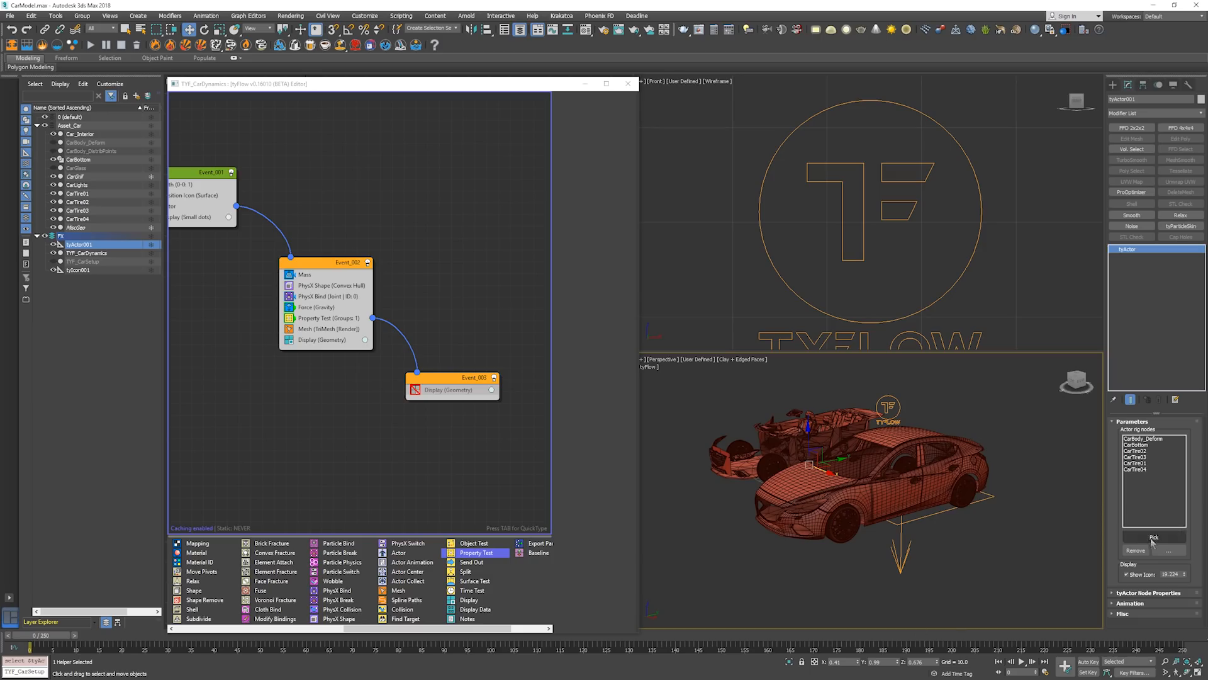
click(1127, 538)
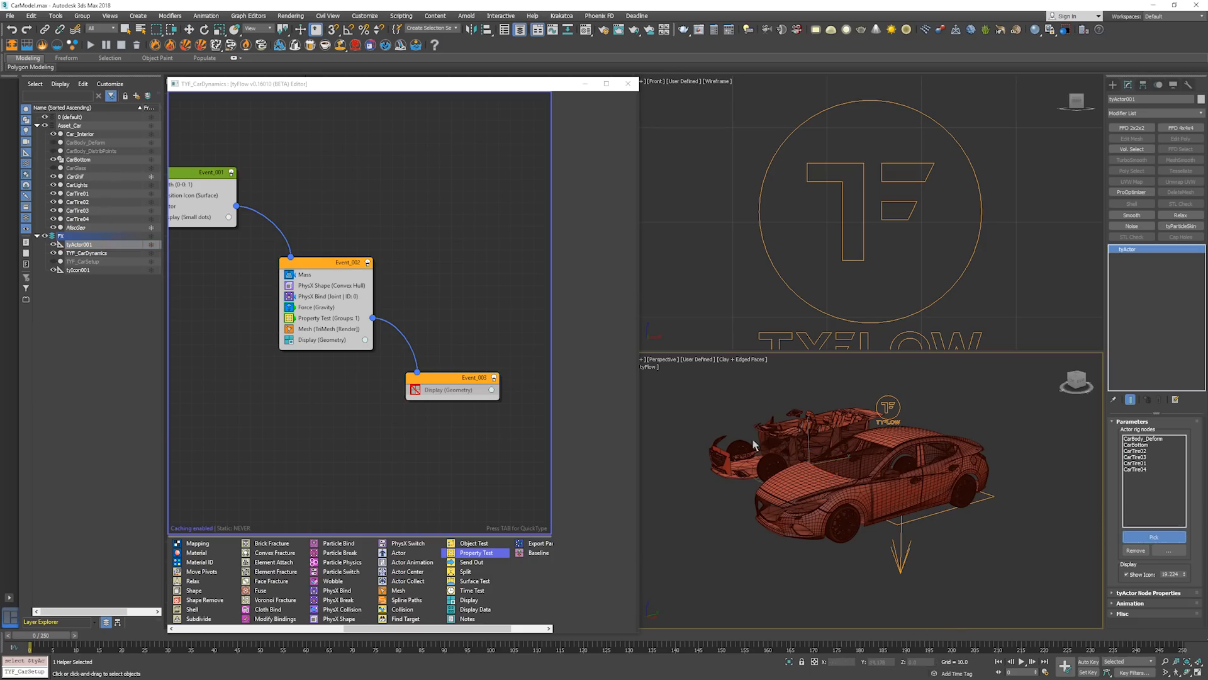
scroll(811, 444, up, 8)
scroll(859, 391, up, 2)
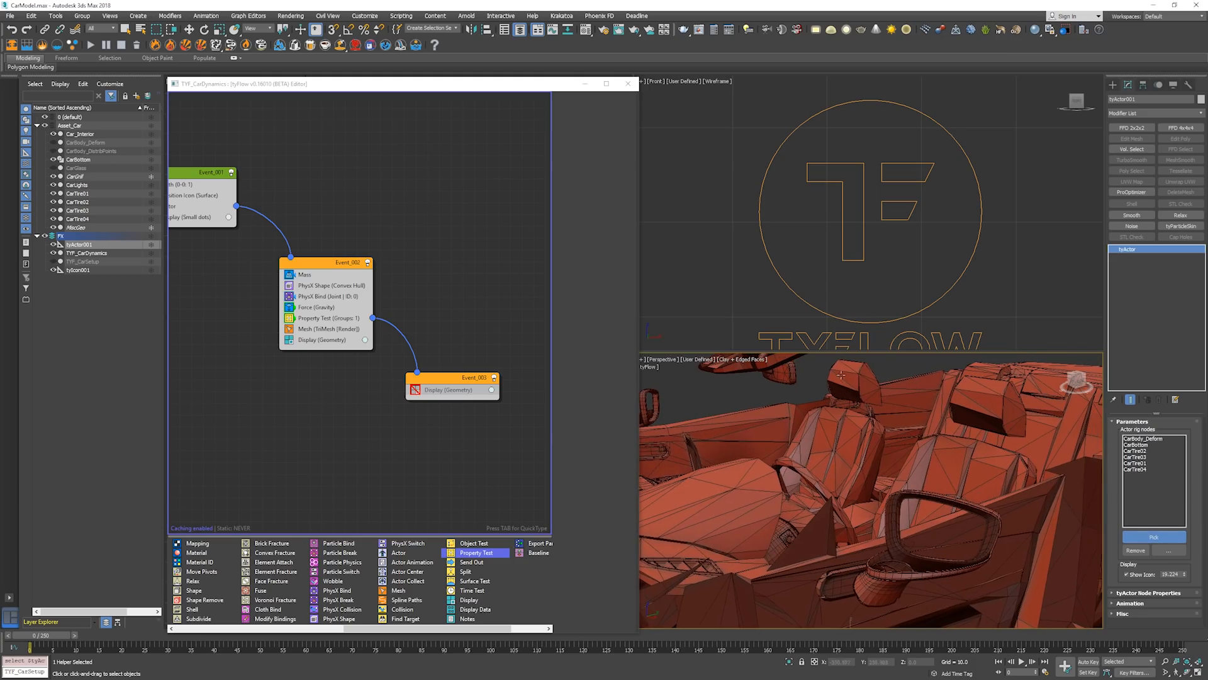
click(844, 377)
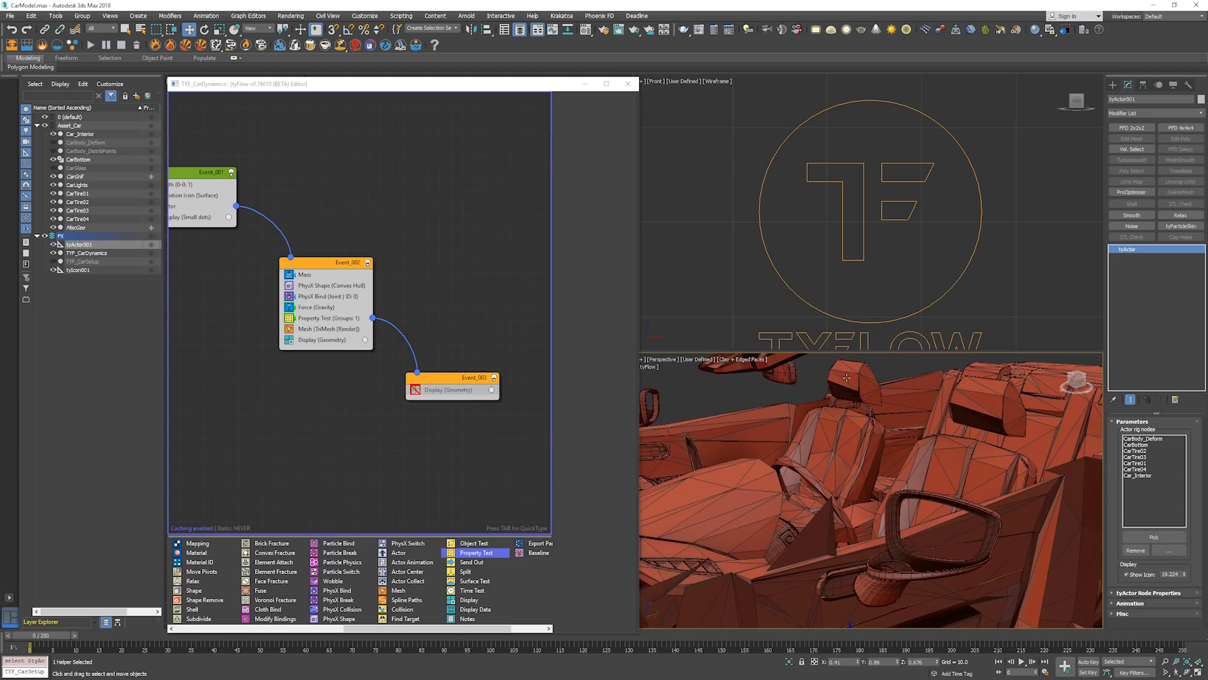
Replay the simulation to check the car with its interior included in the actor, and return to frame 0
scroll(831, 385, down, 10)
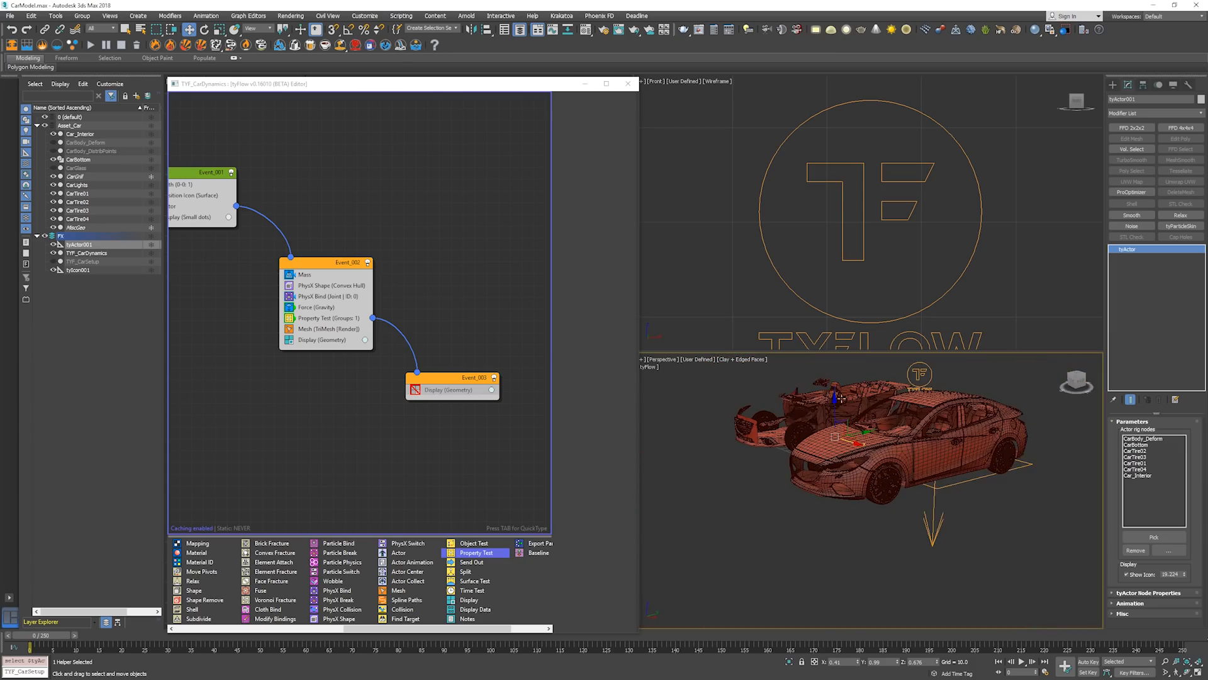
scroll(887, 449, up, 5)
alt+middle_drag(886, 449, 856, 444)
scroll(856, 444, down, 3)
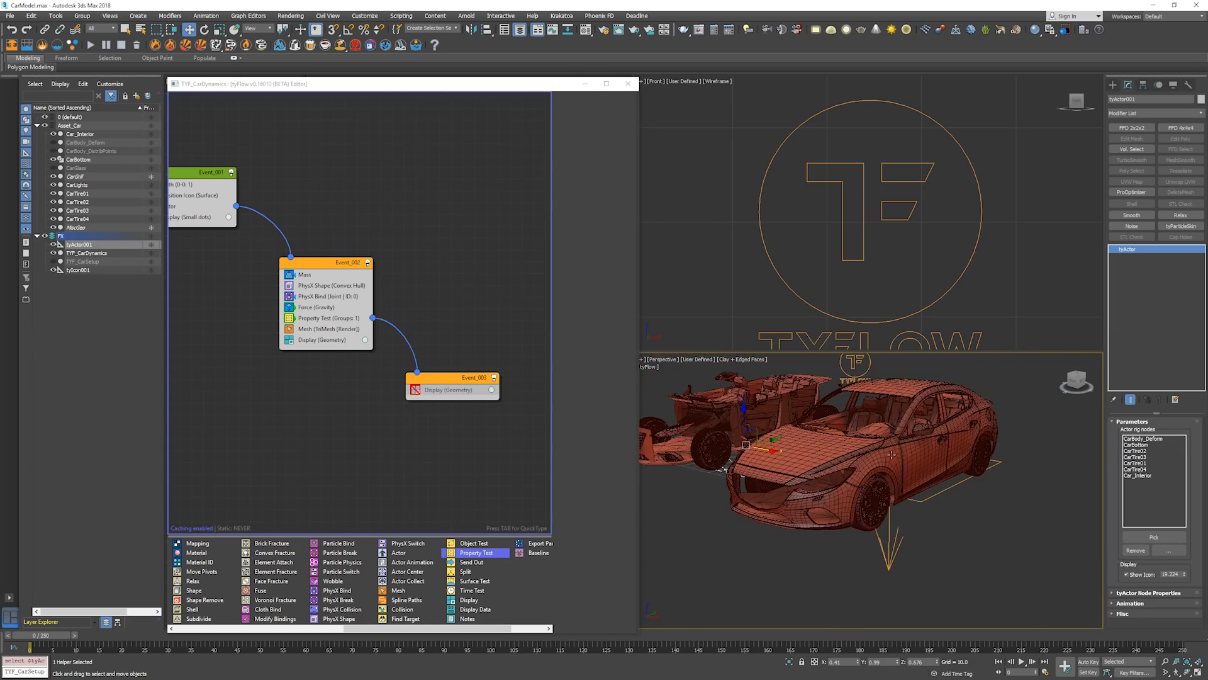
middle_drag(954, 491, 938, 489)
key(/)
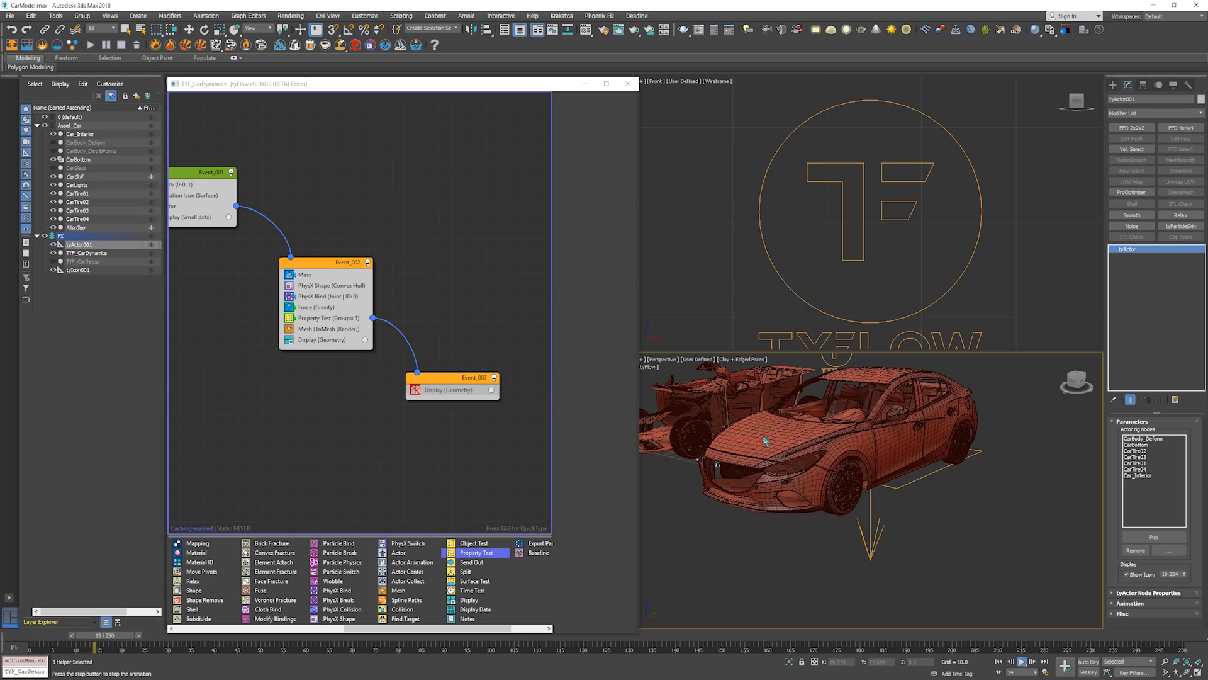
key(/)
middle_drag(801, 443, 810, 463)
key(Home)
key(/)
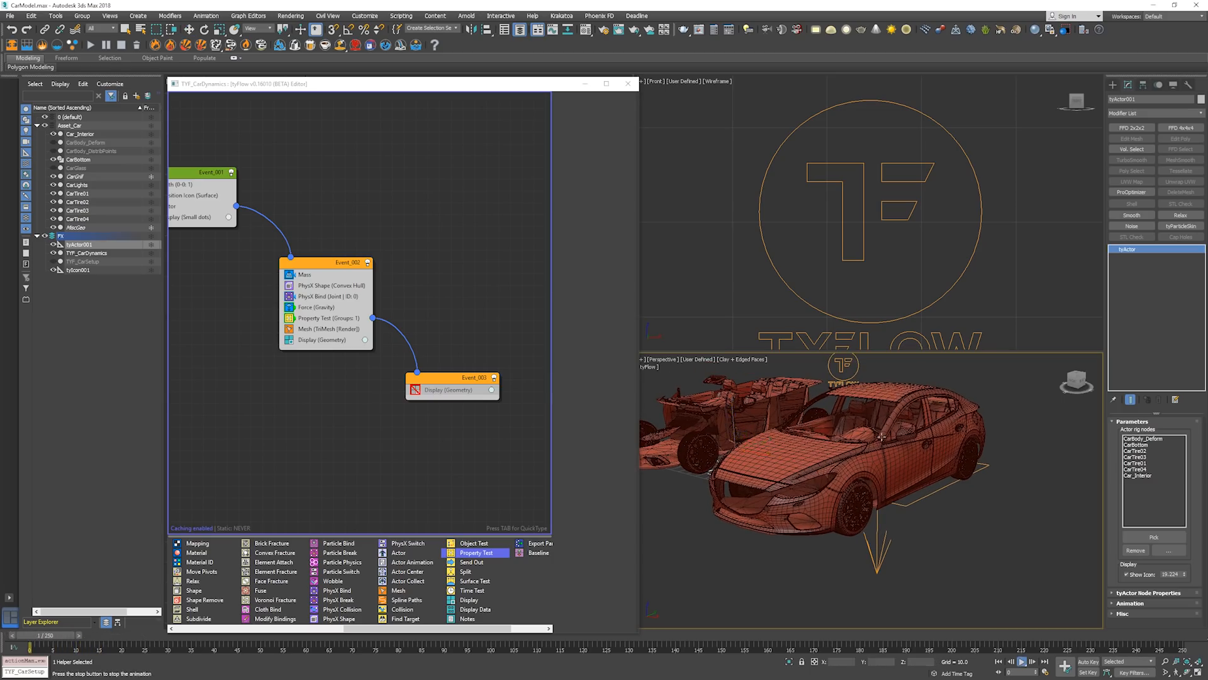
key(/)
key(Home)
key(Home)
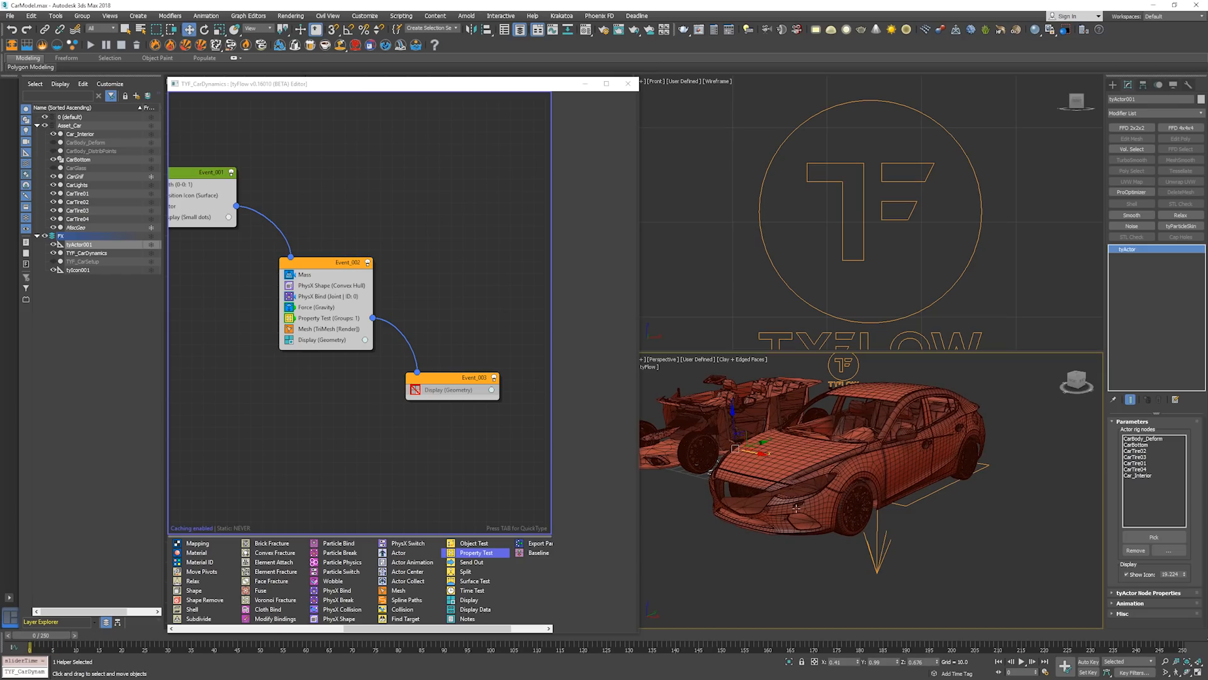
middle_drag(796, 464, 810, 443)
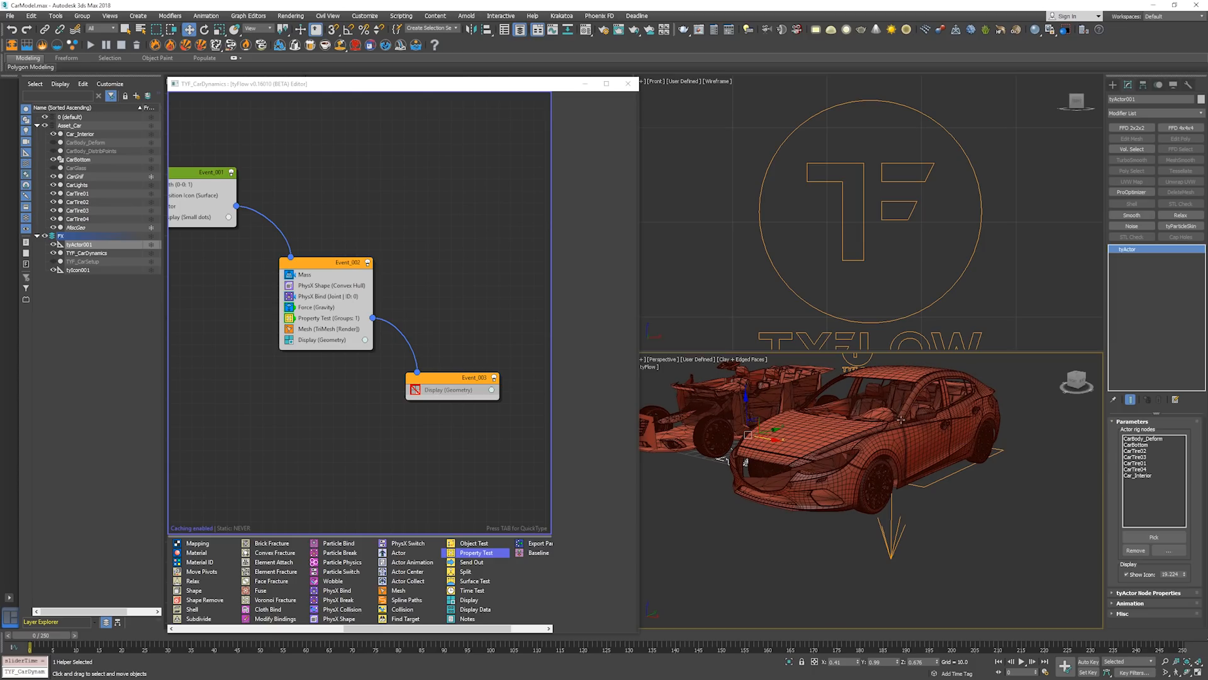
Compare the Car_Interior mesh with its ProOptimizer modifier switched off and back on
scroll(766, 398, up, 6)
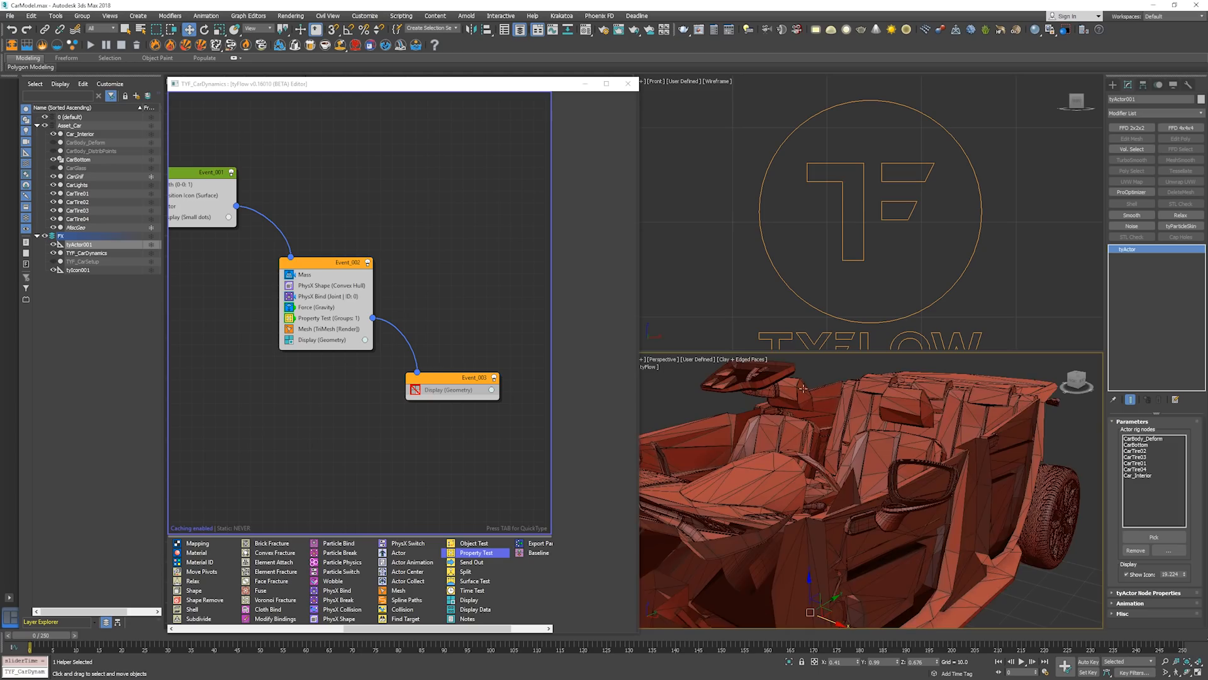
alt+middle_drag(804, 389, 773, 439)
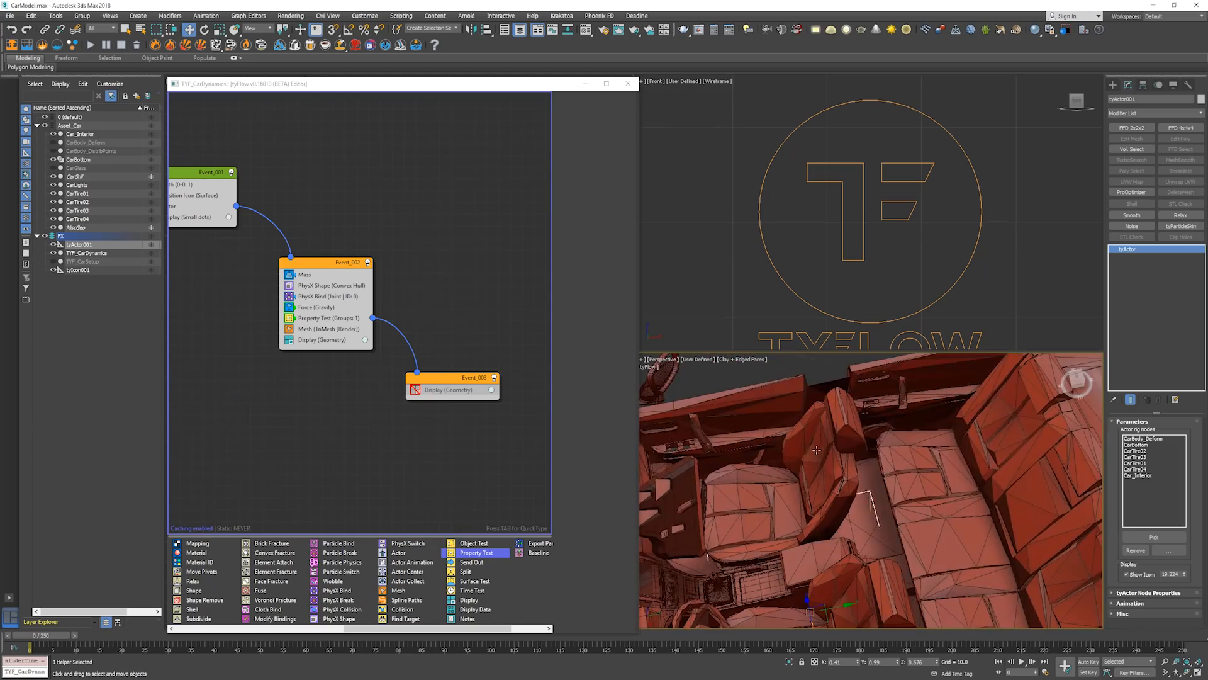
click(817, 449)
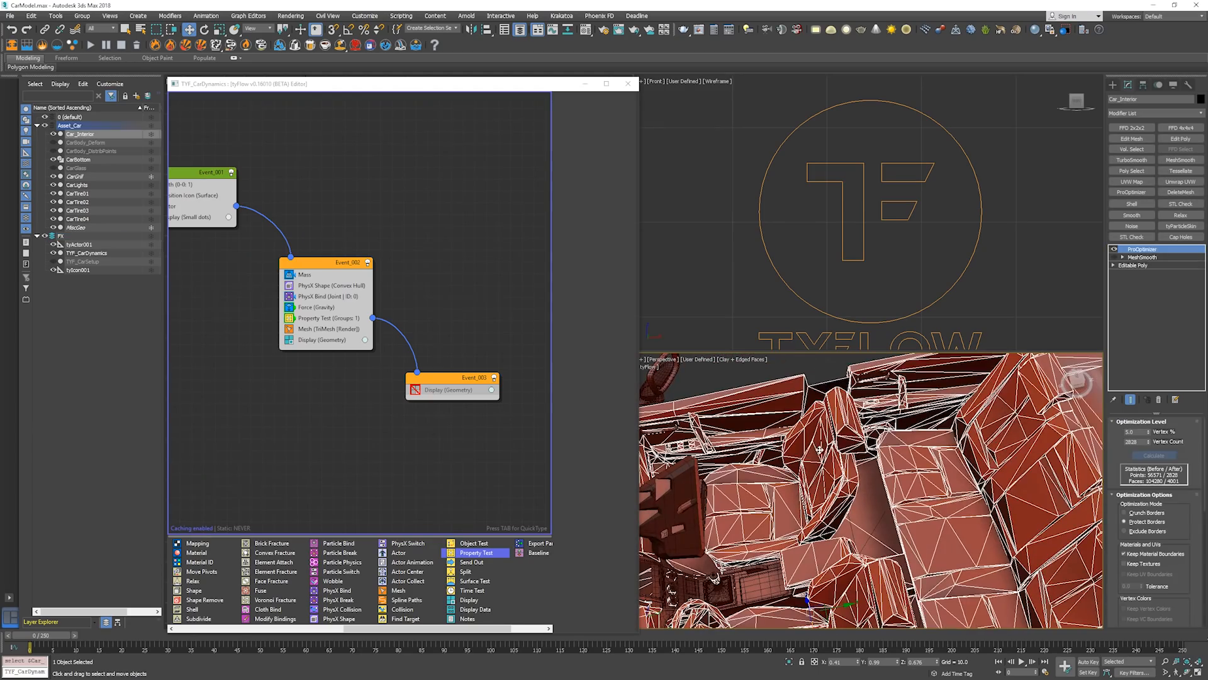
click(1114, 250)
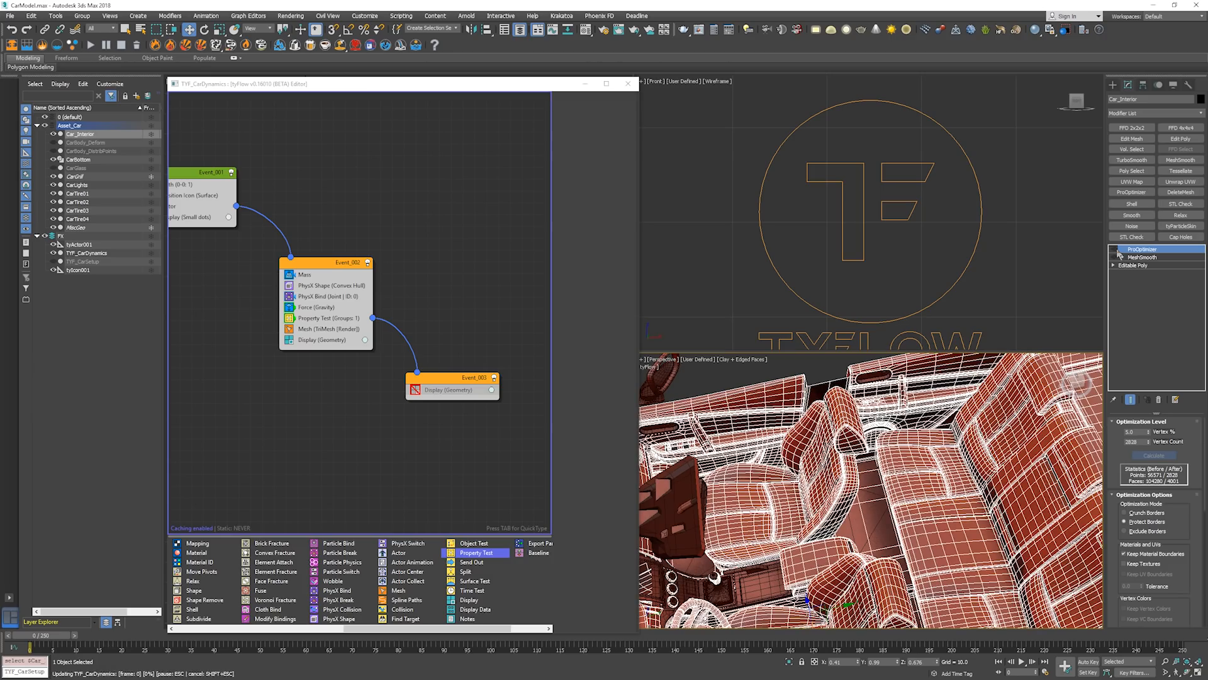
click(1115, 250)
key(z)
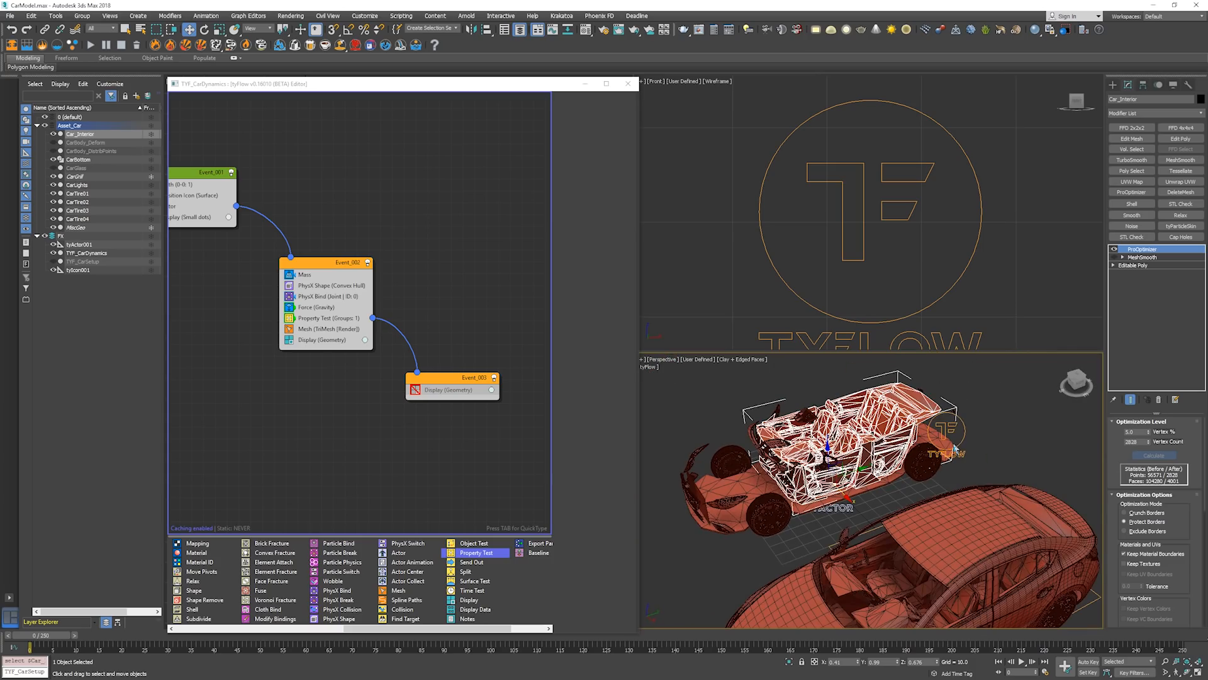
Deselect everything and inspect the simulated car and its interior from several angles with edged faces hidden, and restore the edges
click(985, 434)
scroll(985, 434, down, 4)
alt+middle_drag(943, 474, 904, 469)
scroll(903, 435, up, 5)
key(F4)
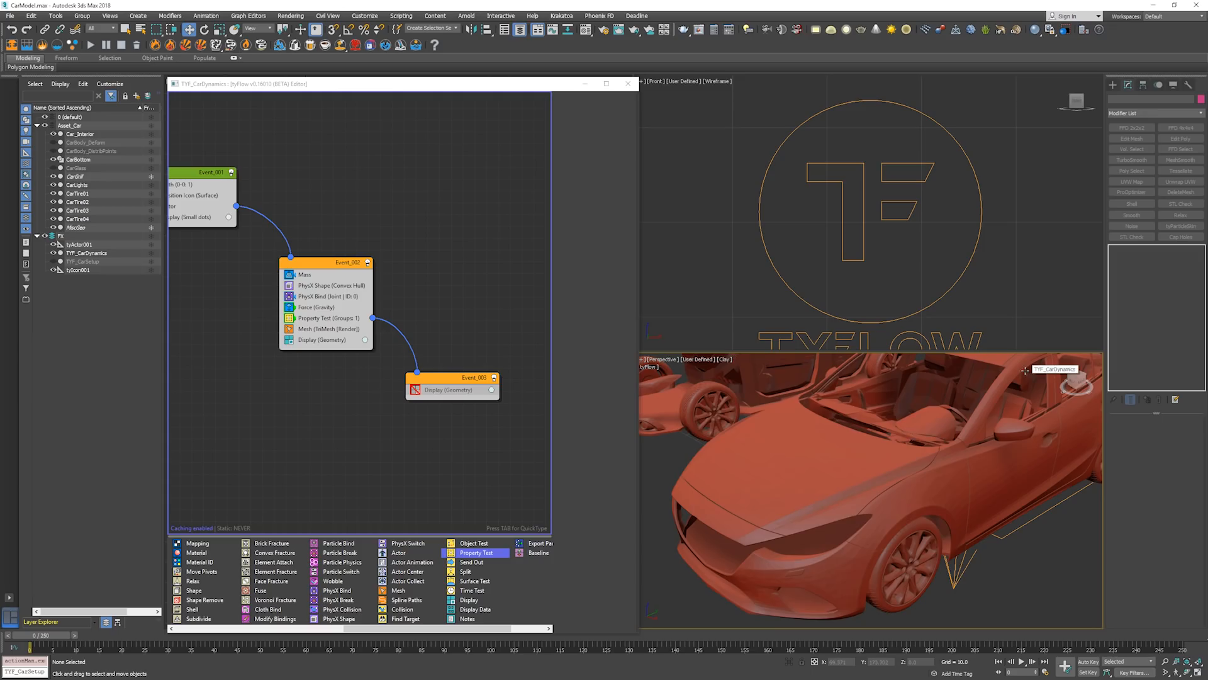
alt+middle_drag(986, 389, 969, 432)
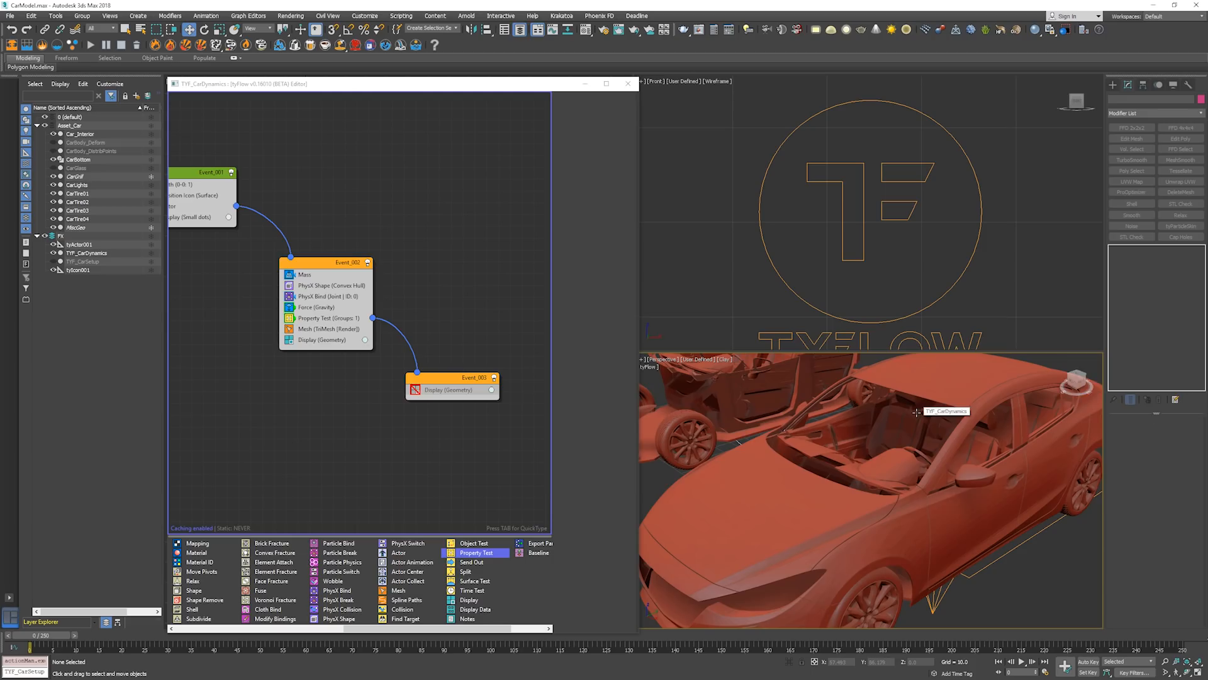
alt+middle_drag(991, 420, 908, 422)
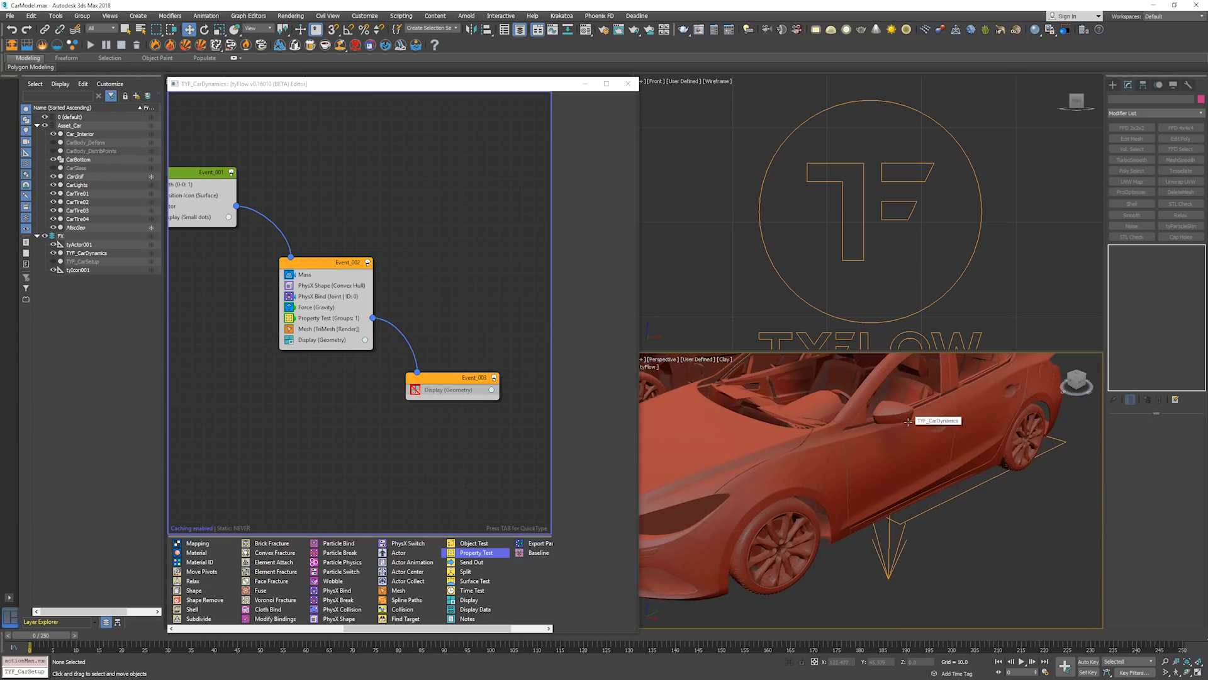
scroll(922, 429, down, 3)
mouse_move(736, 467)
alt+middle_down()
mouse_move(695, 471)
mouse_move(721, 471)
alt+middle_up()
key(F4)
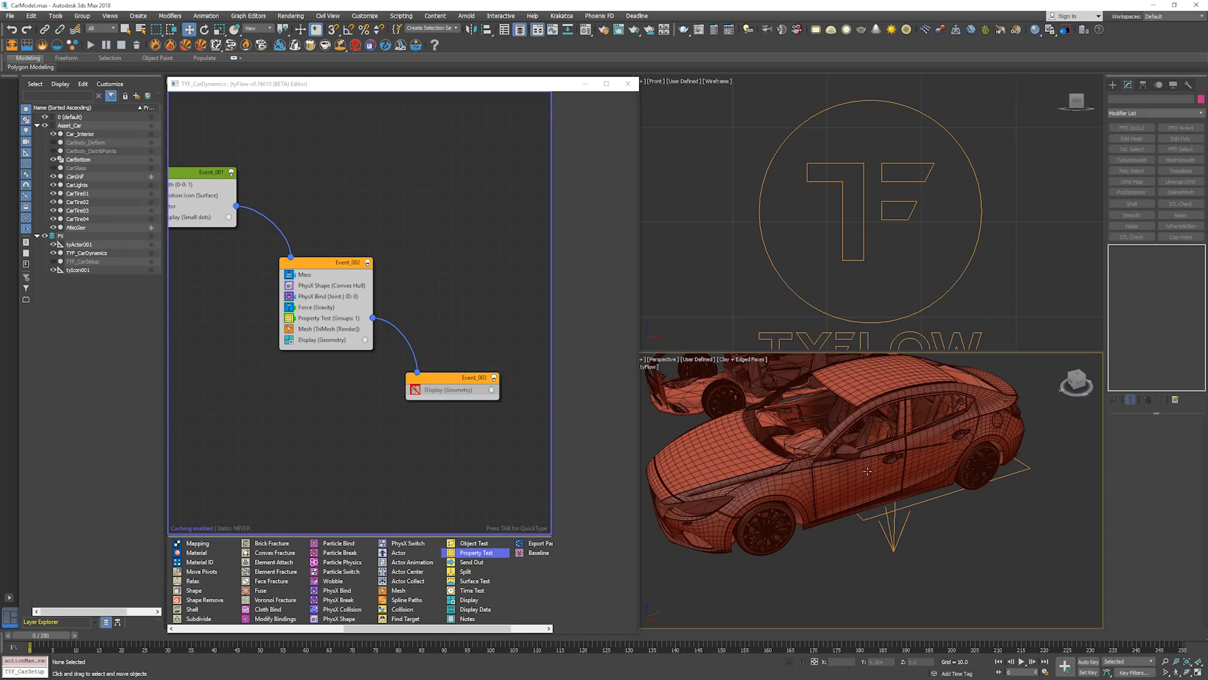
Turn off edged faces in the perspective view, then hide and collapse the Asset_Car layer
alt+middle_drag(794, 503, 895, 487)
key(F4)
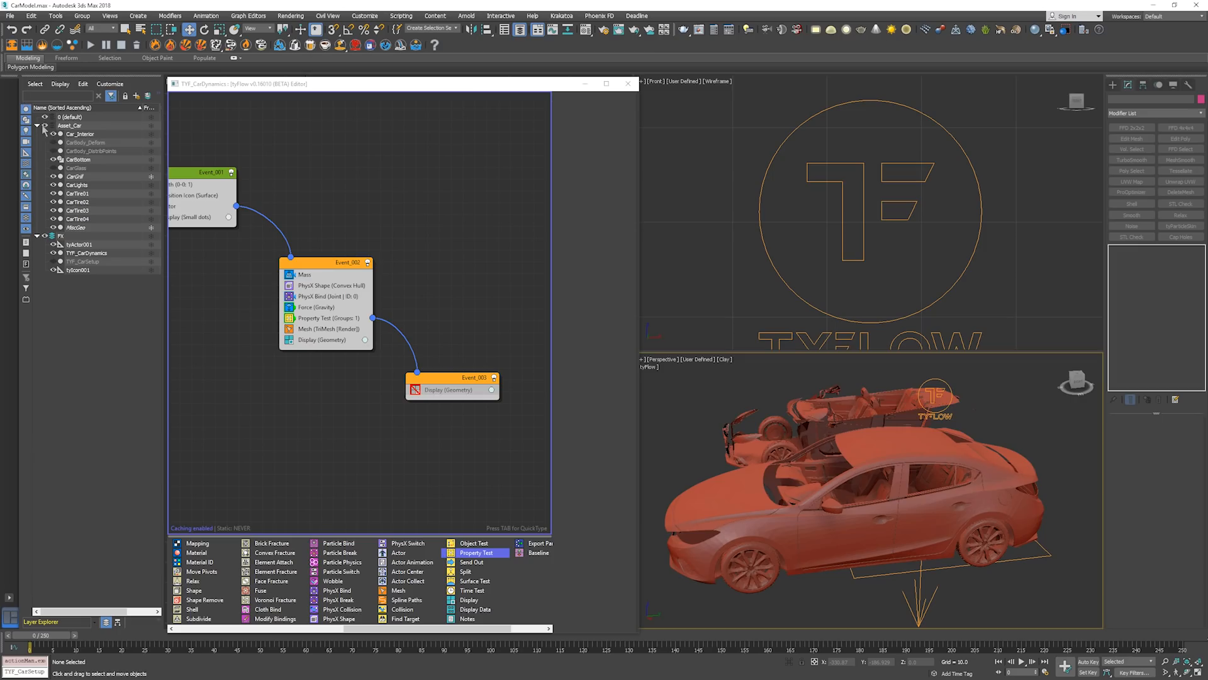
click(45, 125)
click(37, 125)
Create a tall box as a wall standing a short distance in front of the simulated car
middle_drag(918, 486, 793, 473)
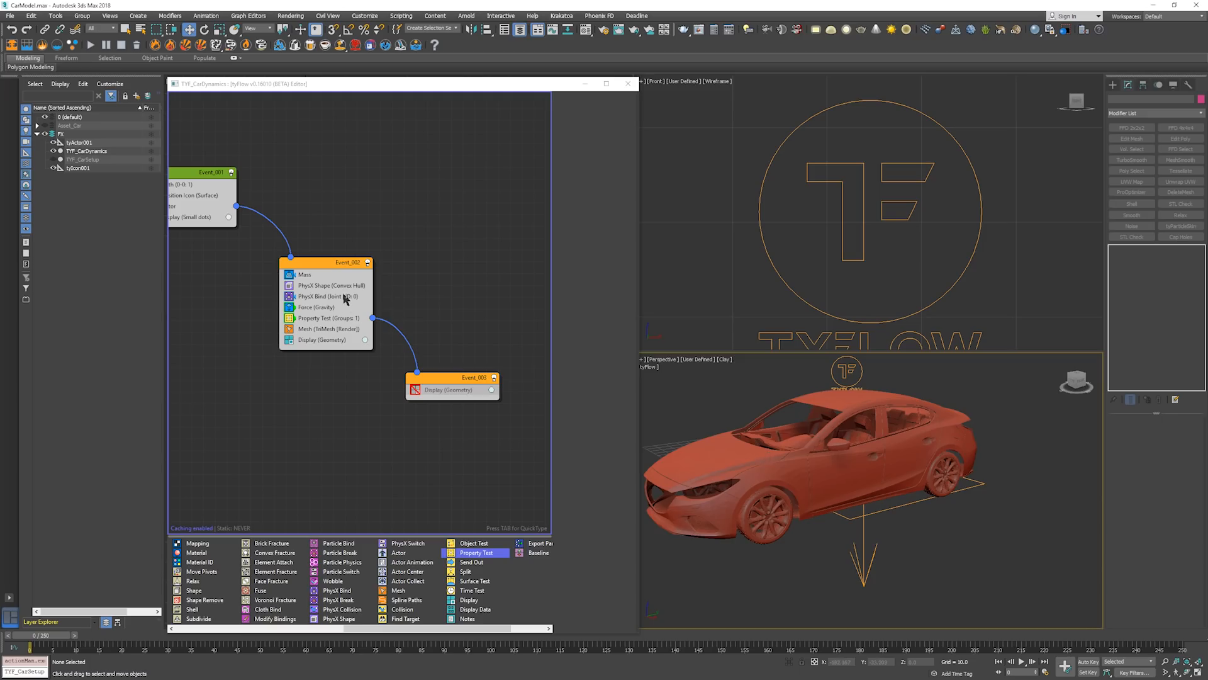
middle_drag(831, 463, 951, 469)
scroll(821, 494, down, 3)
click(1112, 85)
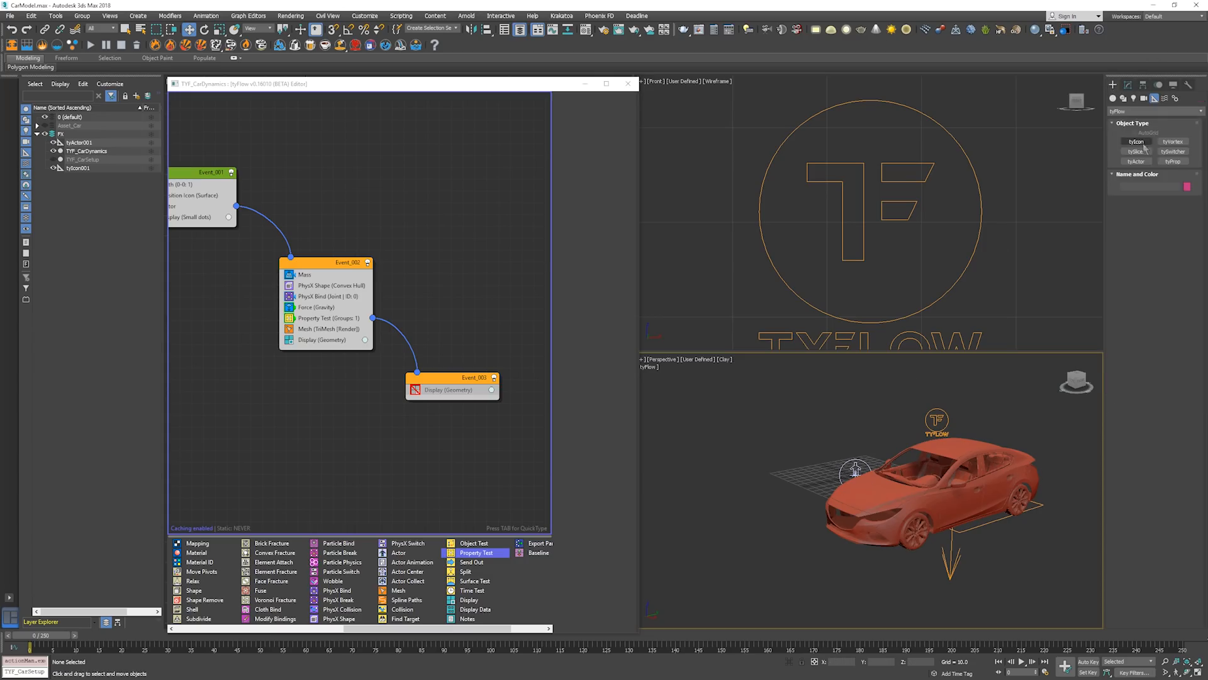
click(1140, 145)
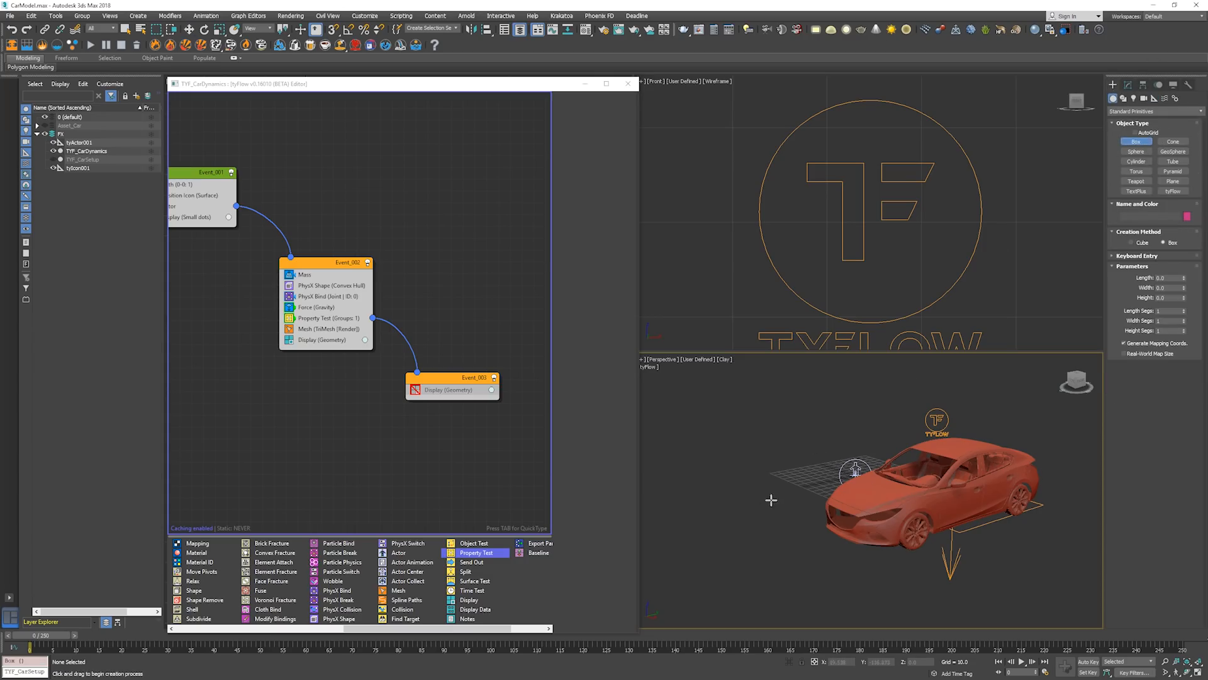
scroll(742, 474, down, 3)
middle_drag(719, 532, 730, 446)
drag(688, 452, 736, 560)
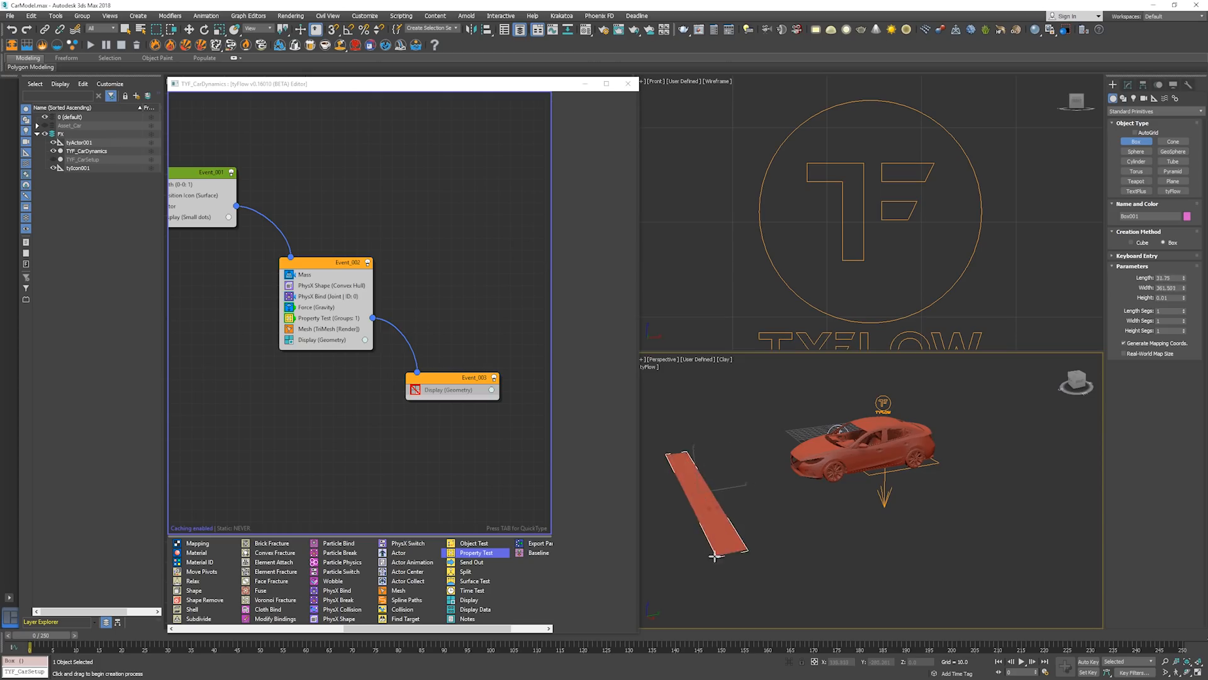
click(718, 450)
alt+middle_drag(719, 451, 786, 446)
key(w)
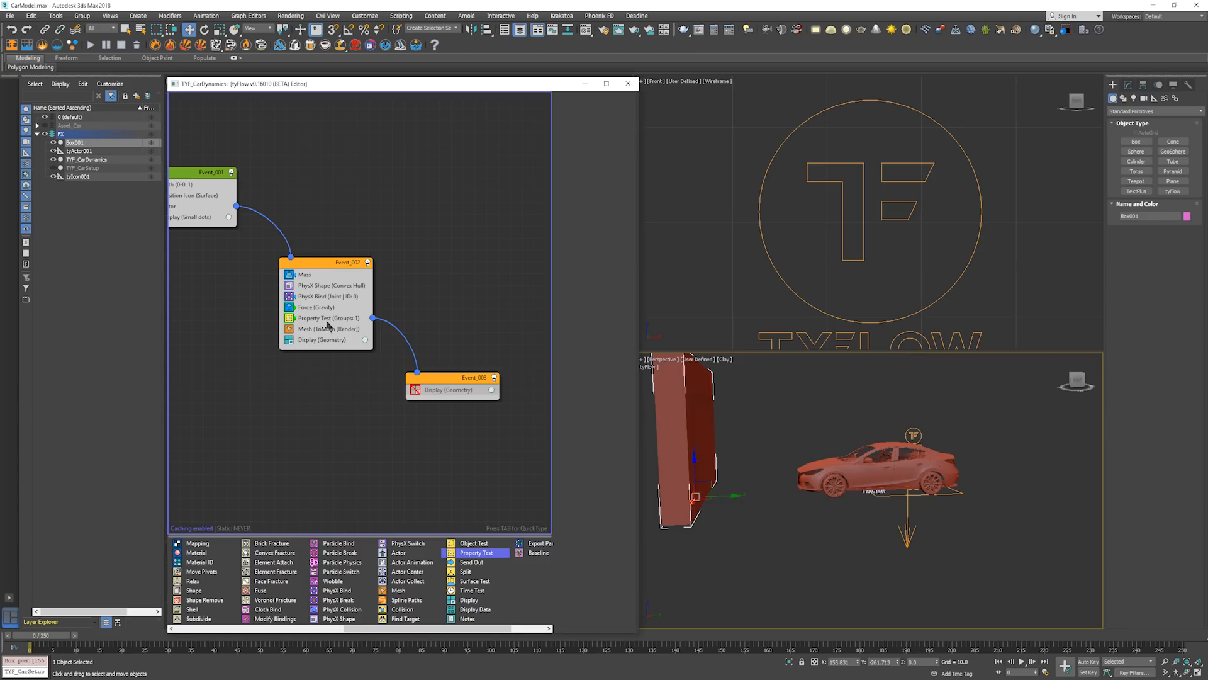
Add a PhysX Collision operator to Event_002 with the Box001 wall as its collider
click(312, 264)
key(Tab)
text(col)
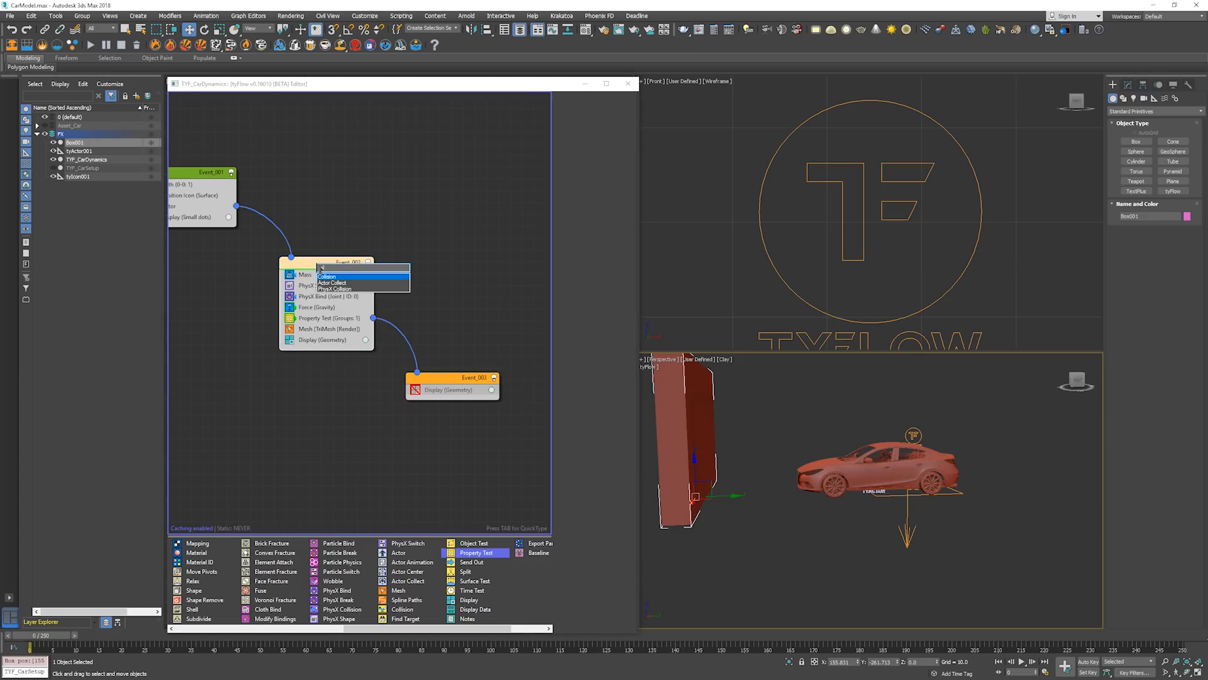
key(BackSpace)
text(phys)
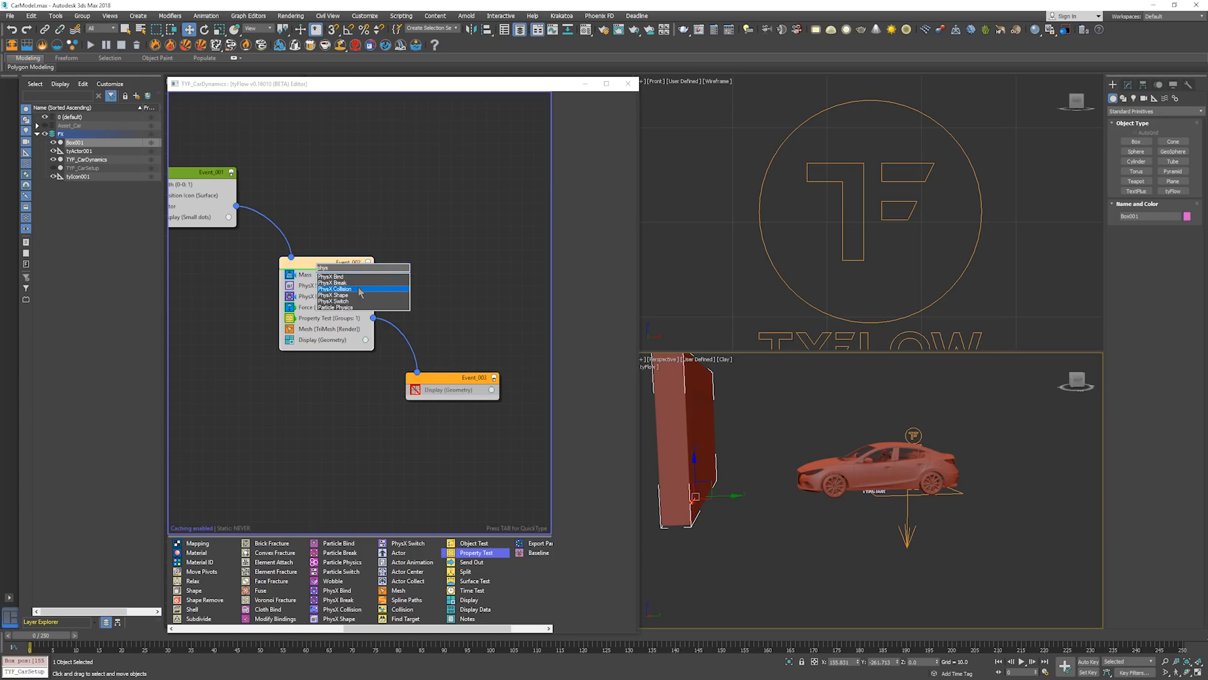
click(359, 289)
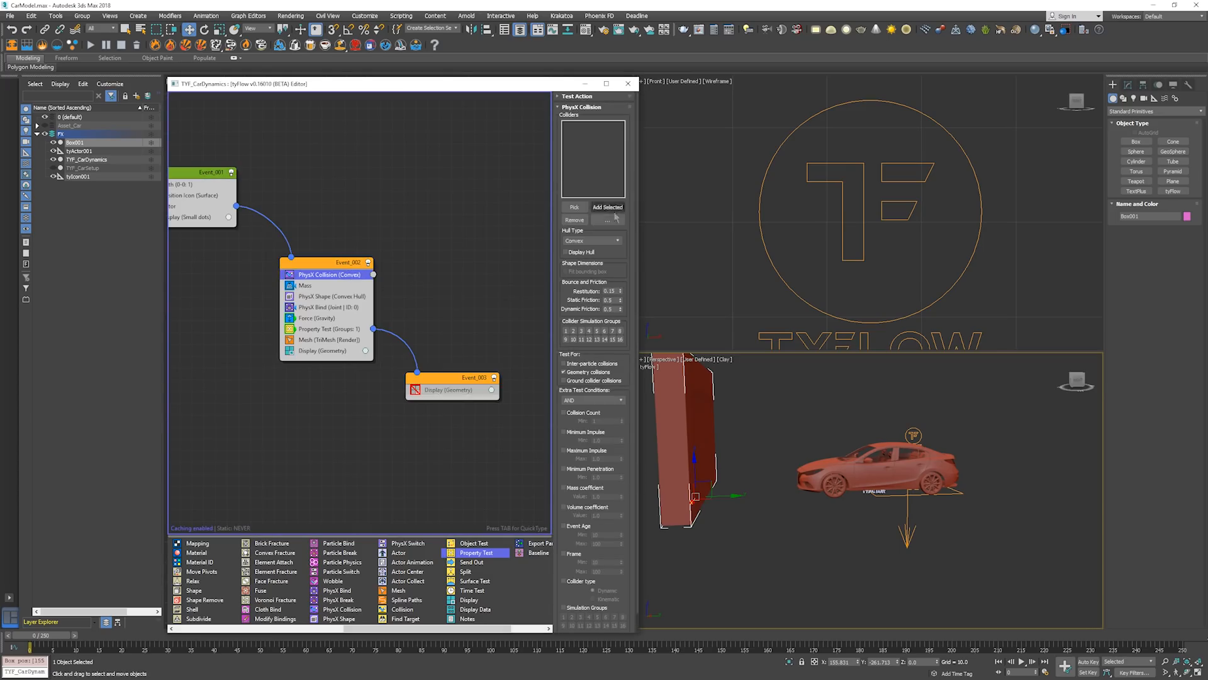
click(581, 211)
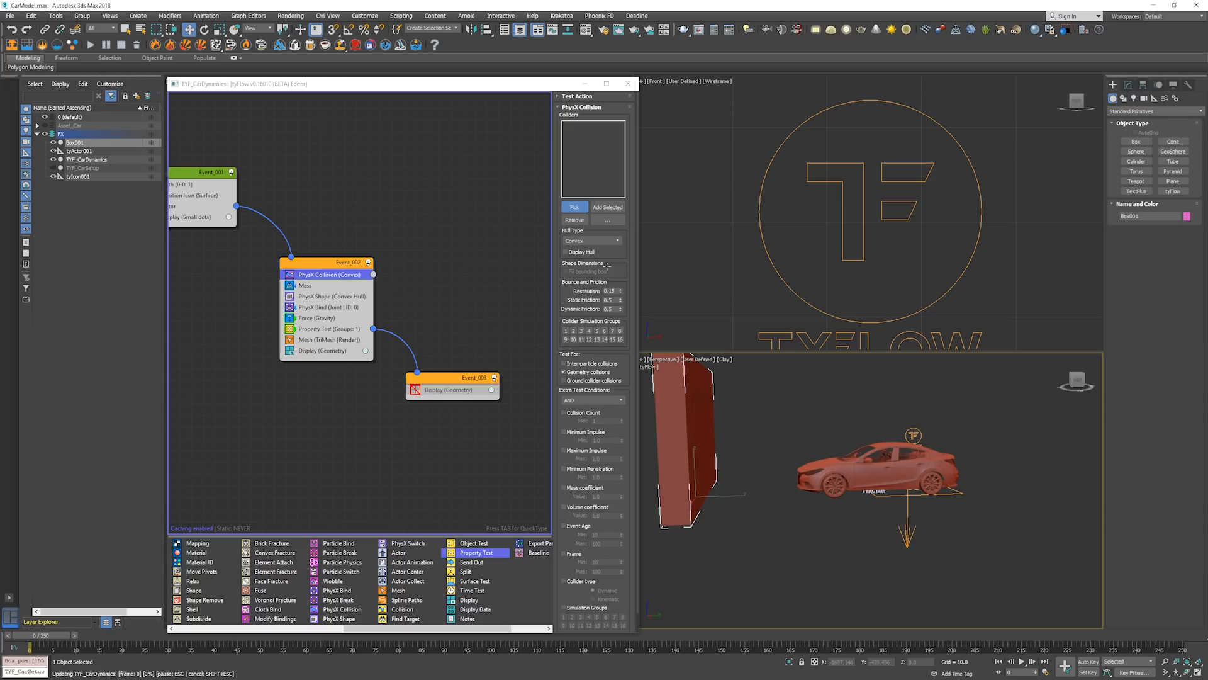
click(679, 415)
Change the collider's restitution and move the PhysX Collision operator between Force and Property Test in Event_002
double_click(609, 291)
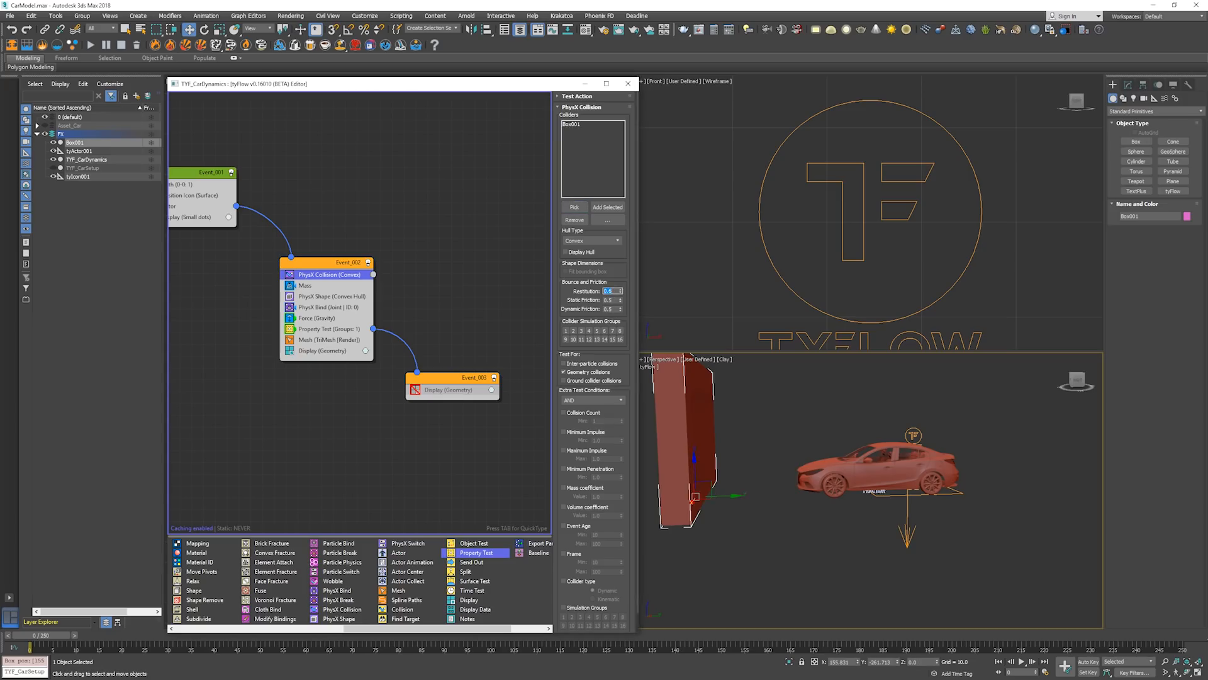
click(581, 284)
drag(343, 277, 343, 329)
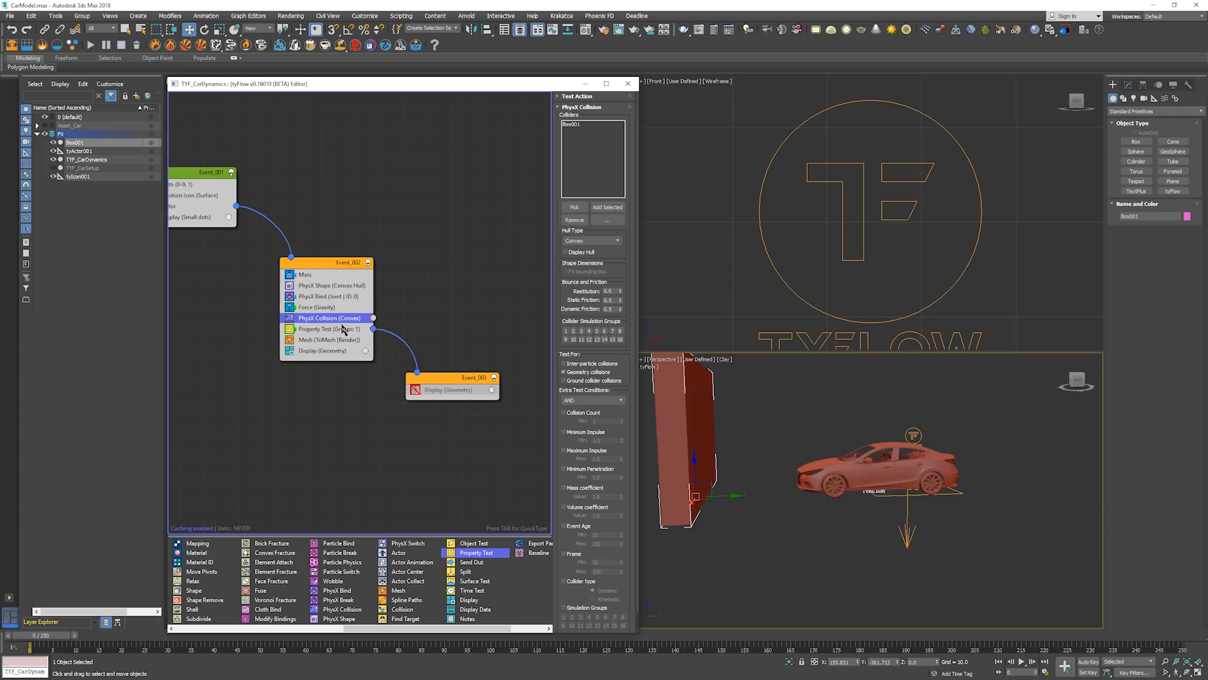
click(835, 404)
Add a Speed operator to the start of Event_002 and briefly play the simulation
right_click(320, 298)
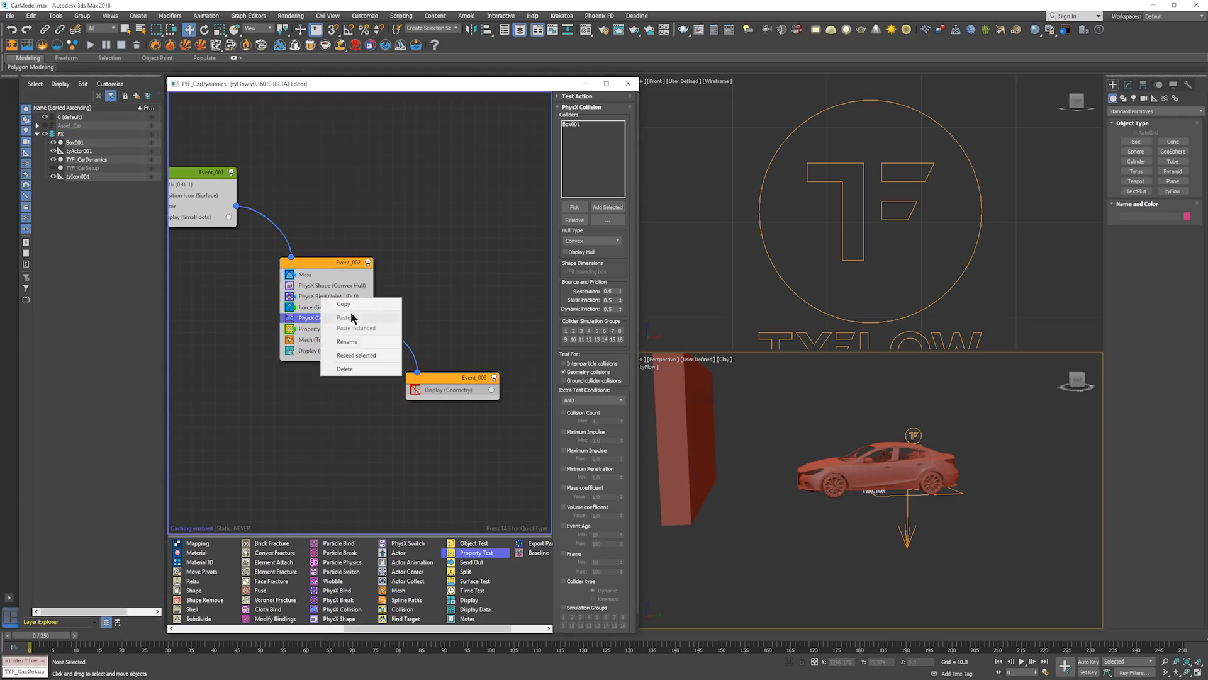
click(248, 295)
key(Tab)
text(Speed)
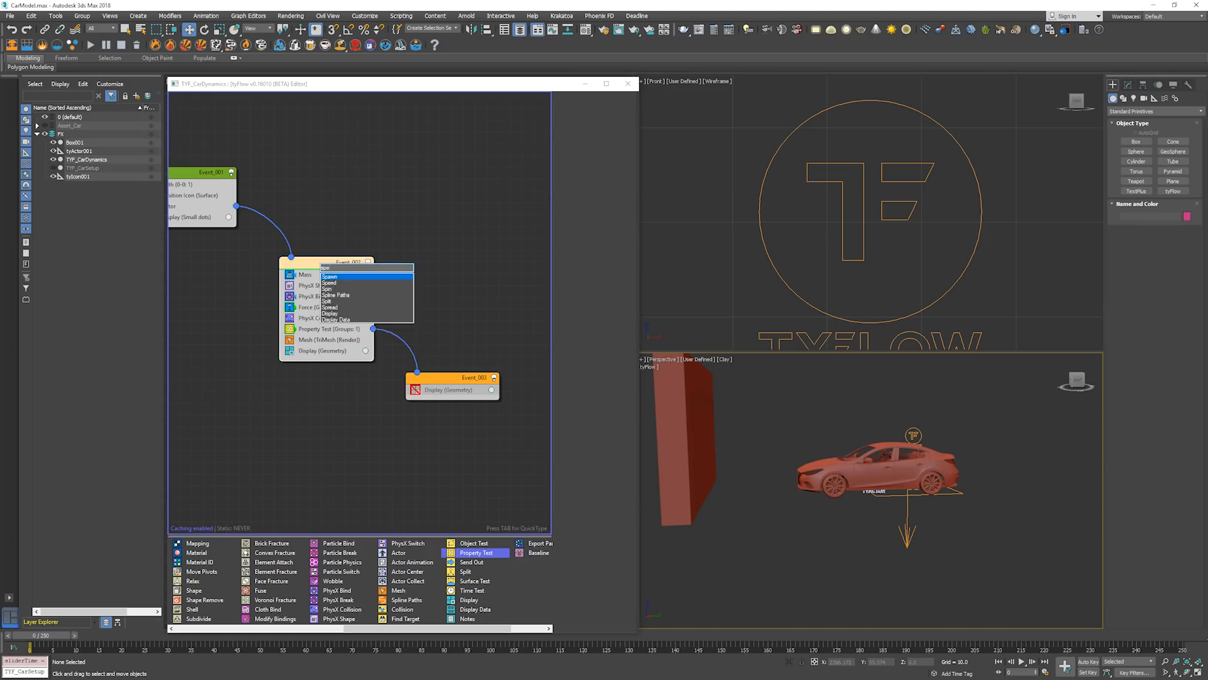
key(Return)
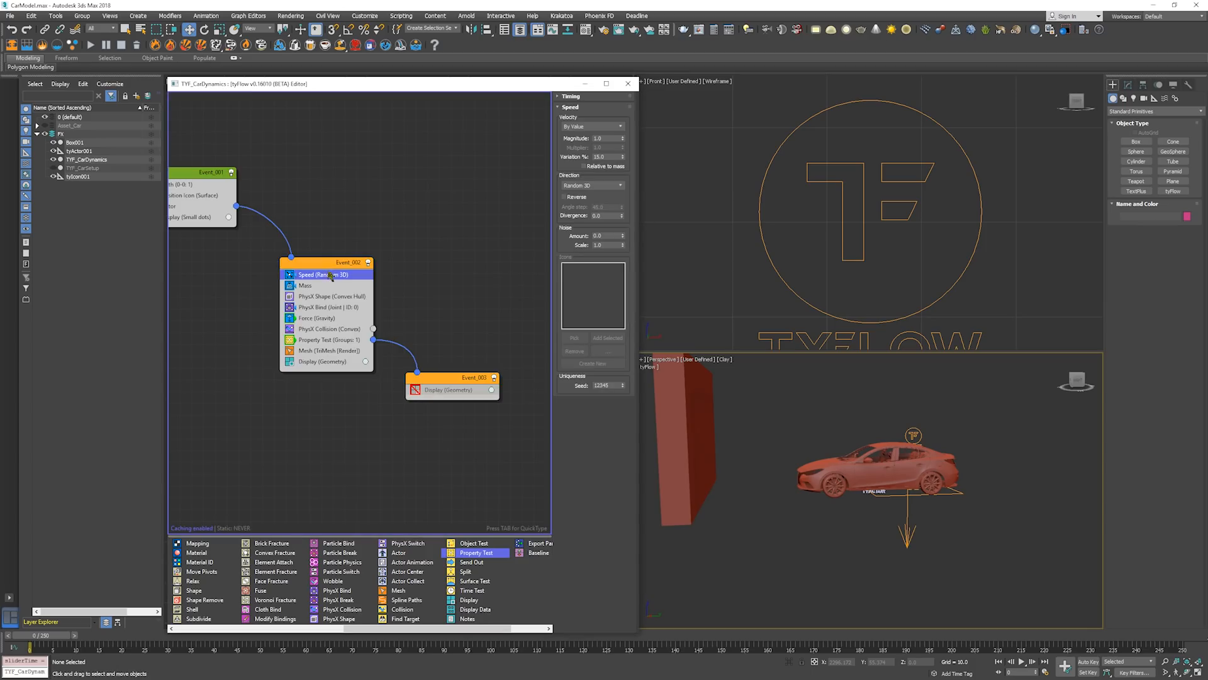
key(slash)
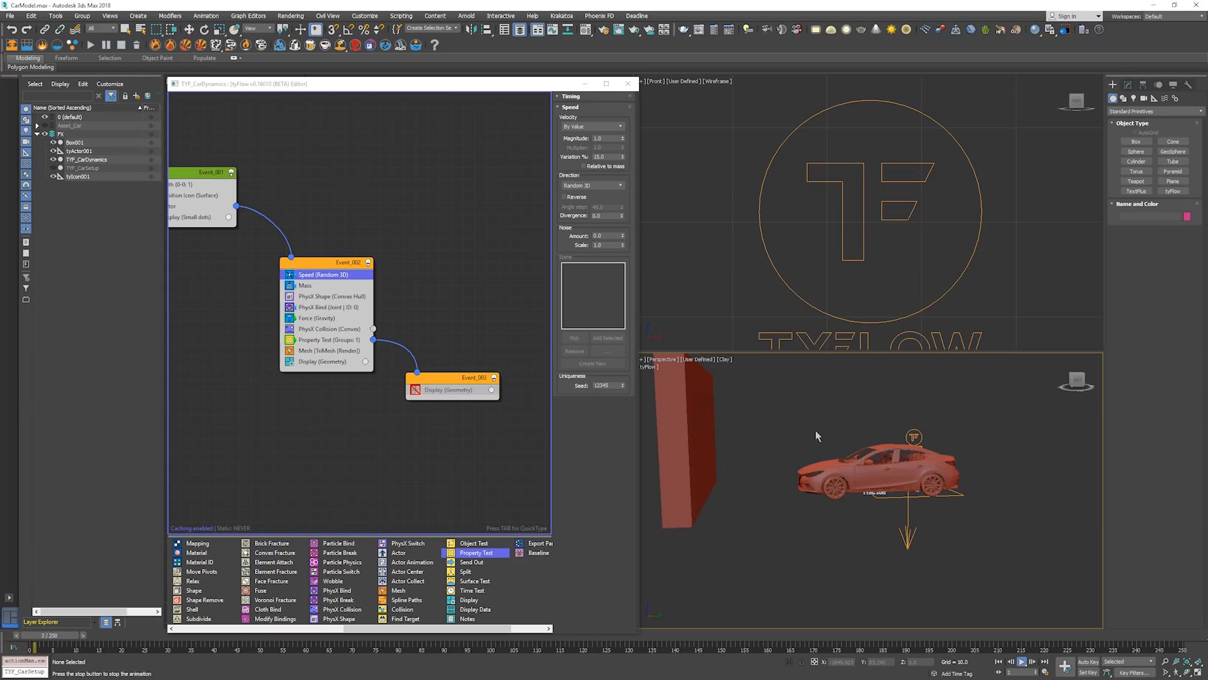
key(slash)
key(w)
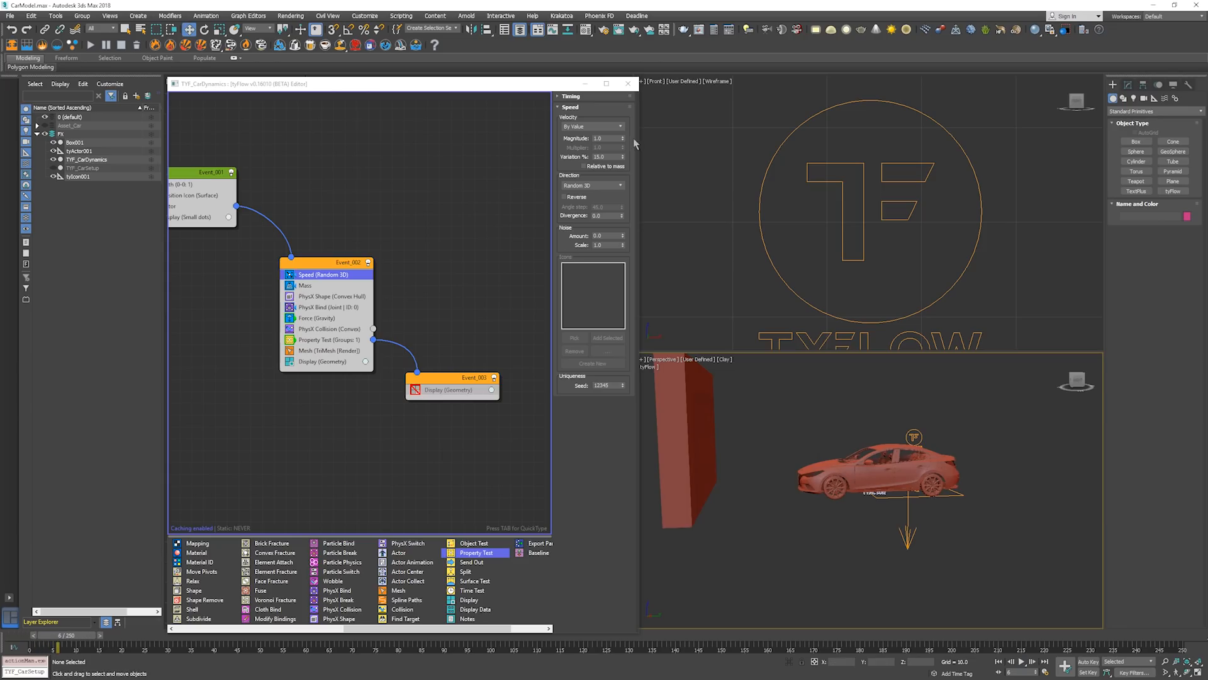
Set the Speed operator's magnitude to 100, step through the first frames, and return to frame 0
double_click(599, 138)
text(100)
click(854, 465)
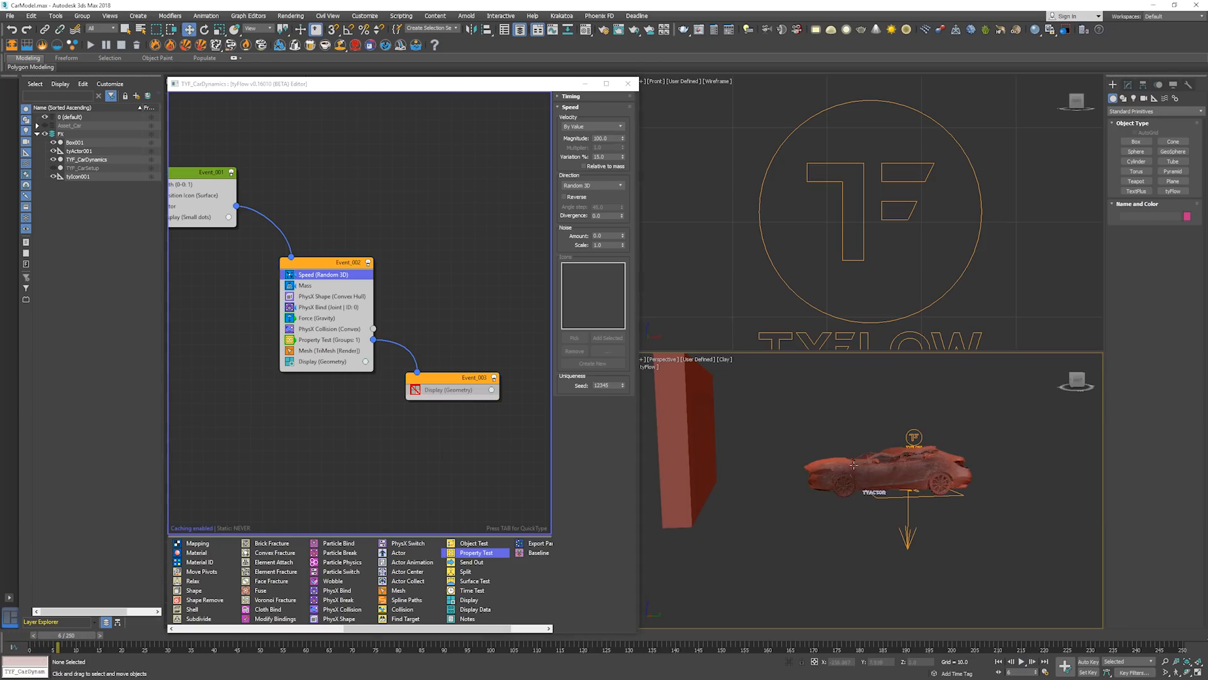
key(period)
key(period)
key(period)
key(period)
key(period)
key(period)
key(period)
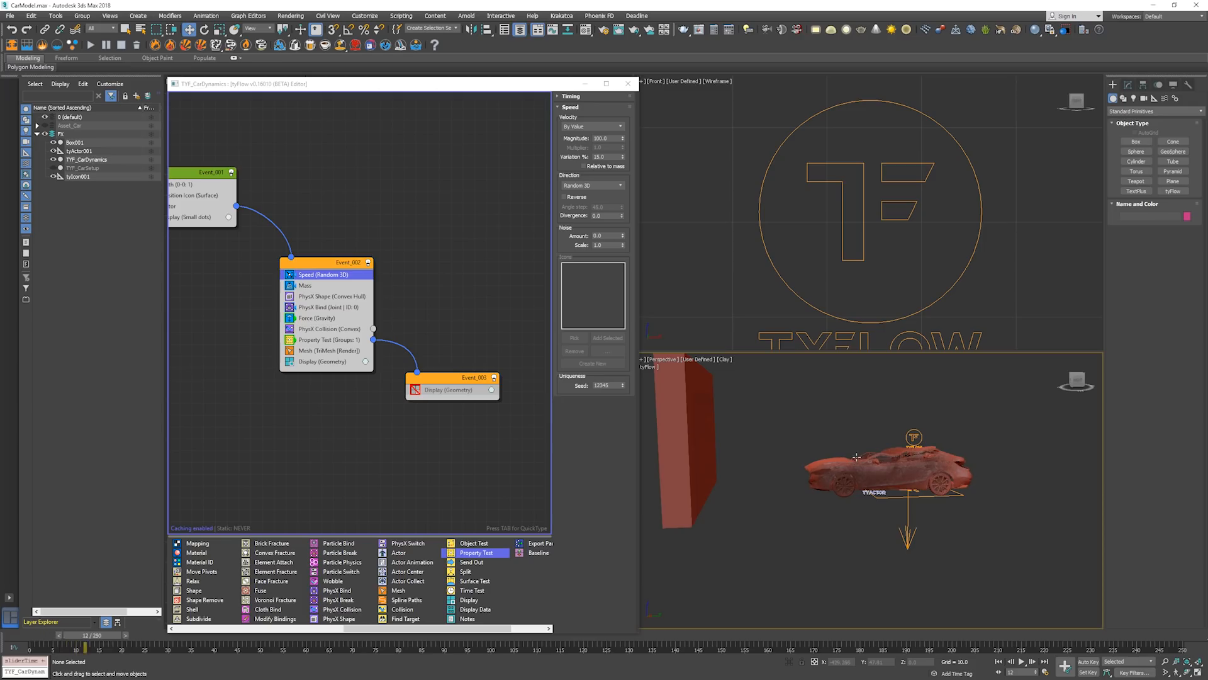
key(Home)
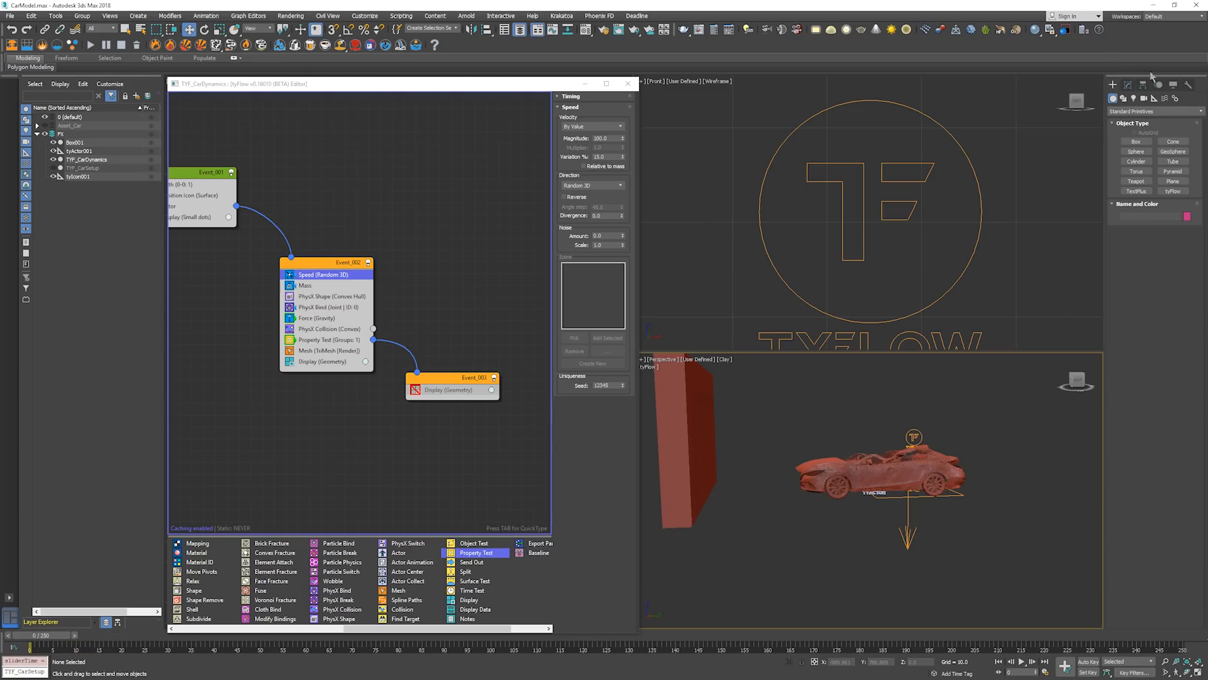
Create a tyIcon helper behind the car and rotate it so its arrow points towards the wall
click(1154, 99)
click(1136, 141)
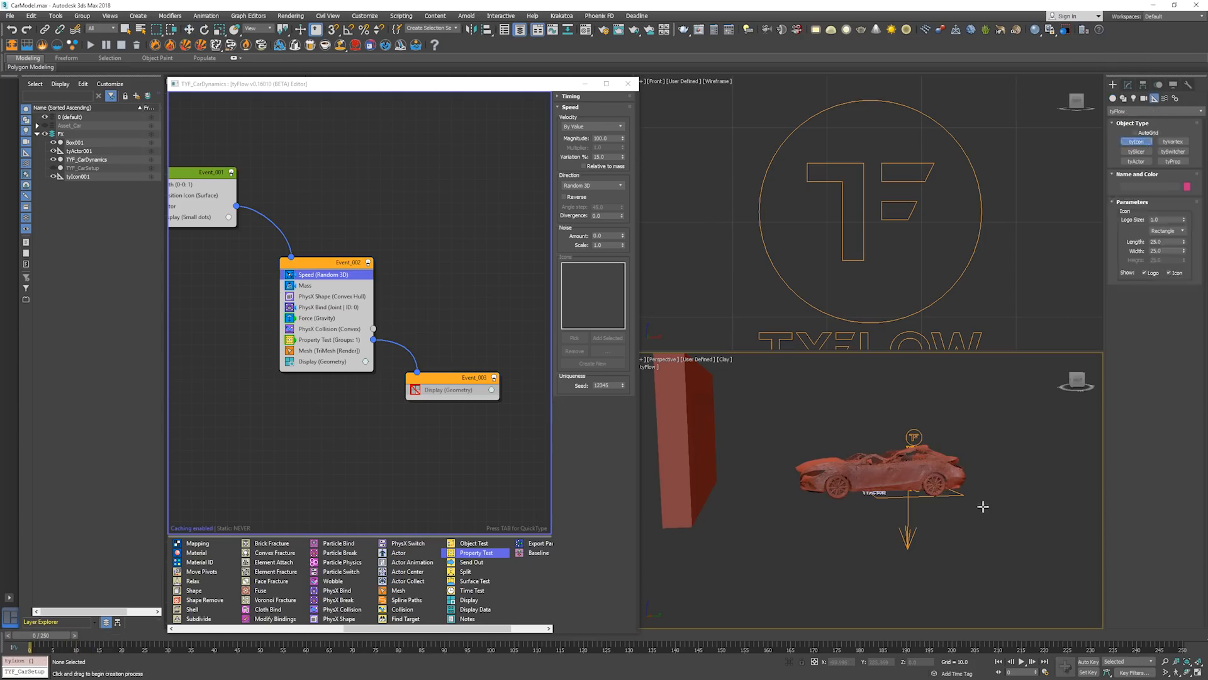
mouse_move(1006, 496)
mouse_down()
mouse_move(1027, 502)
mouse_move(989, 511)
mouse_up()
key(w)
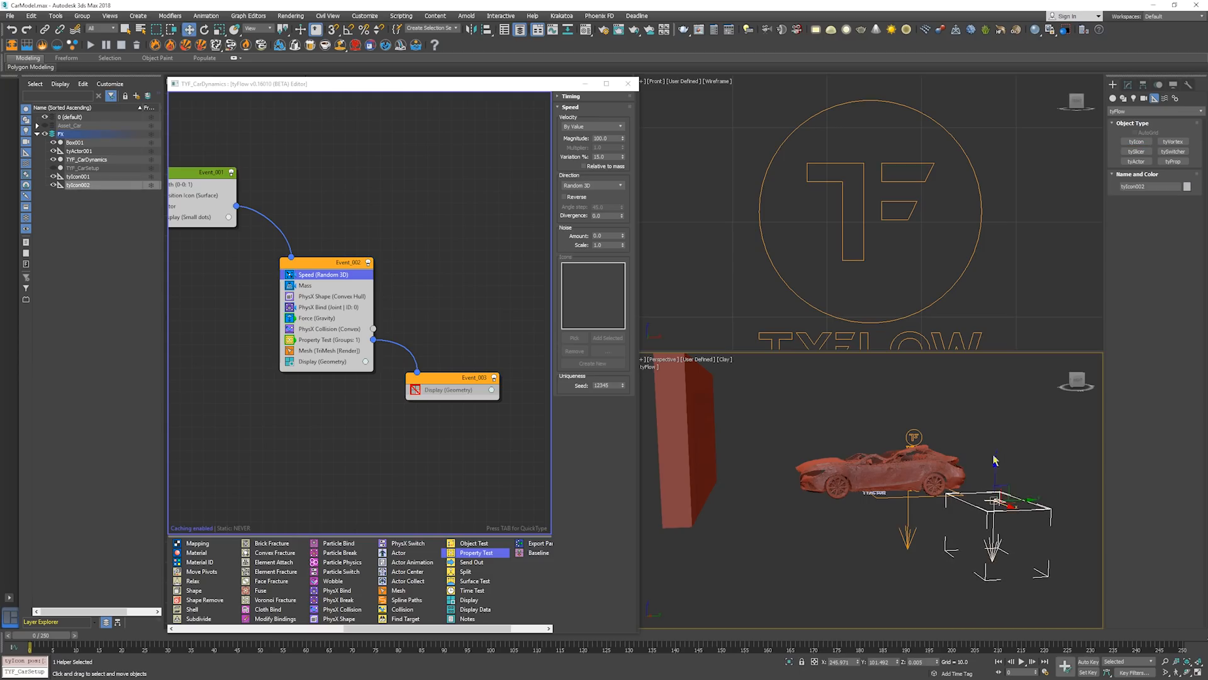
right_click(1003, 437)
click(1007, 433)
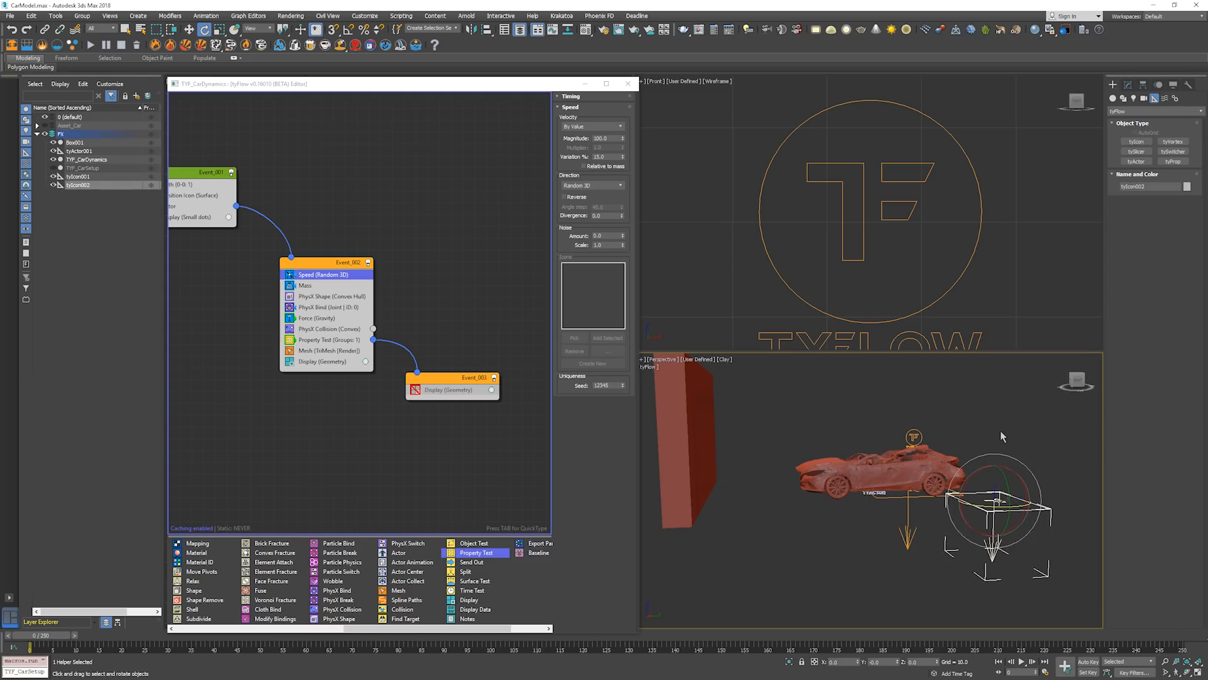
drag(983, 453, 1038, 440)
alt+middle_drag(1039, 440, 941, 476)
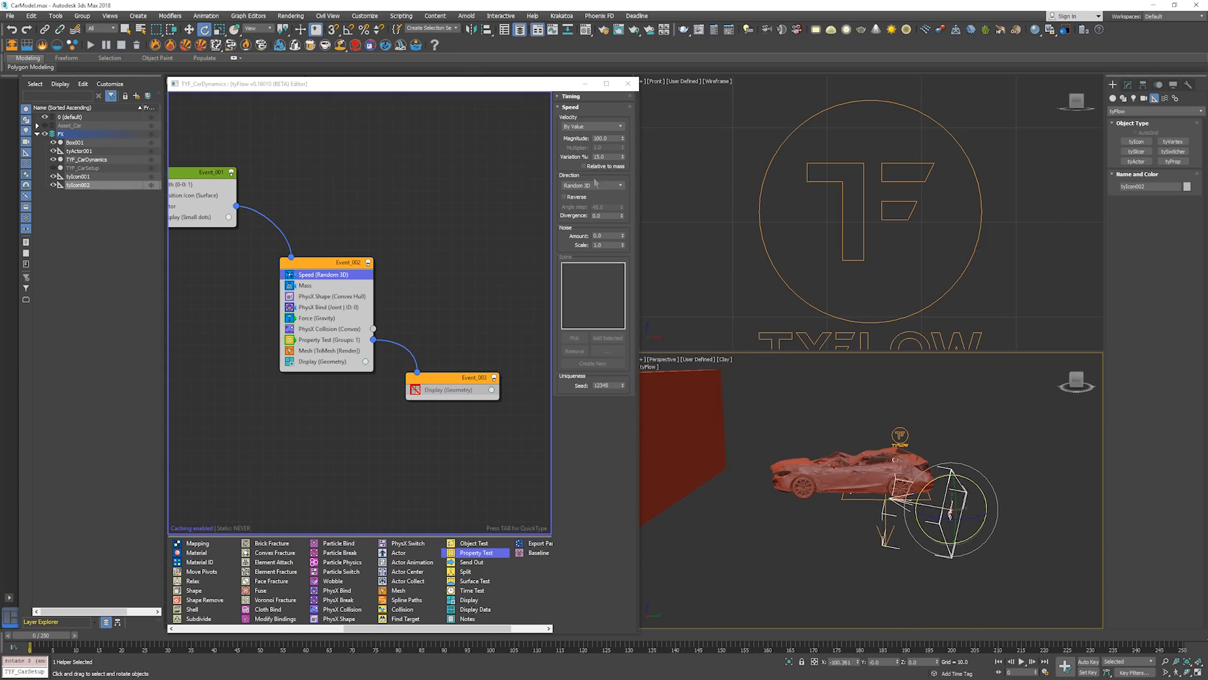
Set the Speed operator's direction to Along Icon Arrow with tyIcon002 as its icon
click(584, 125)
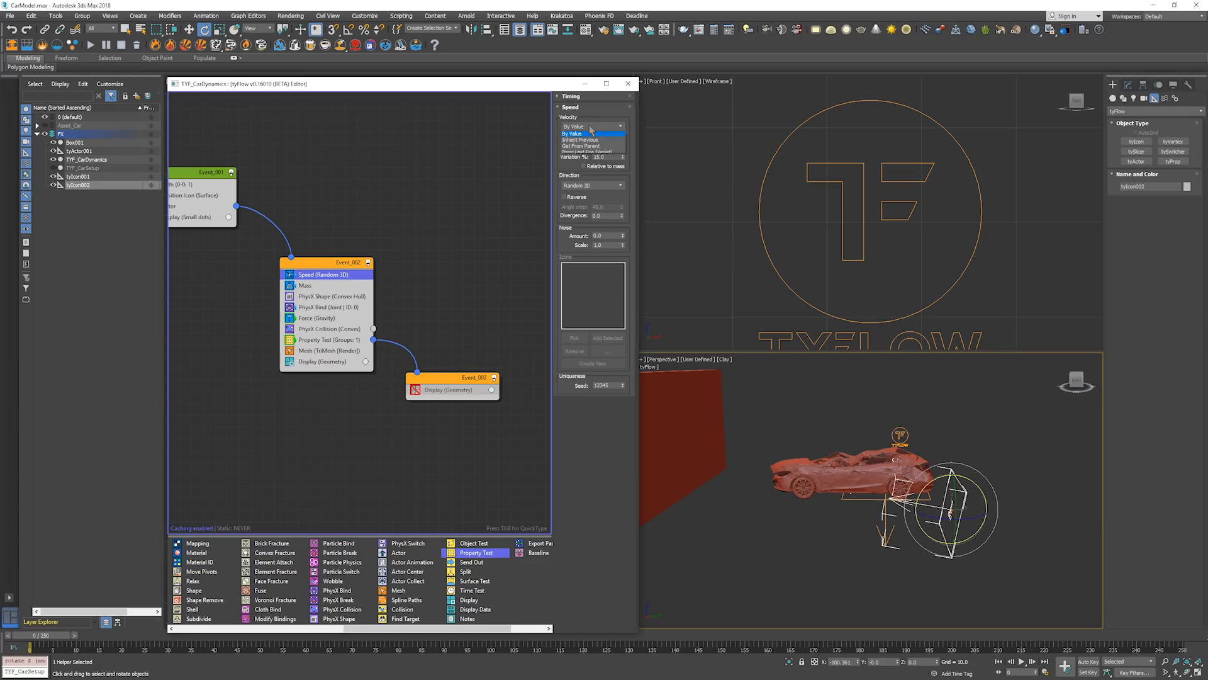
click(590, 127)
click(602, 186)
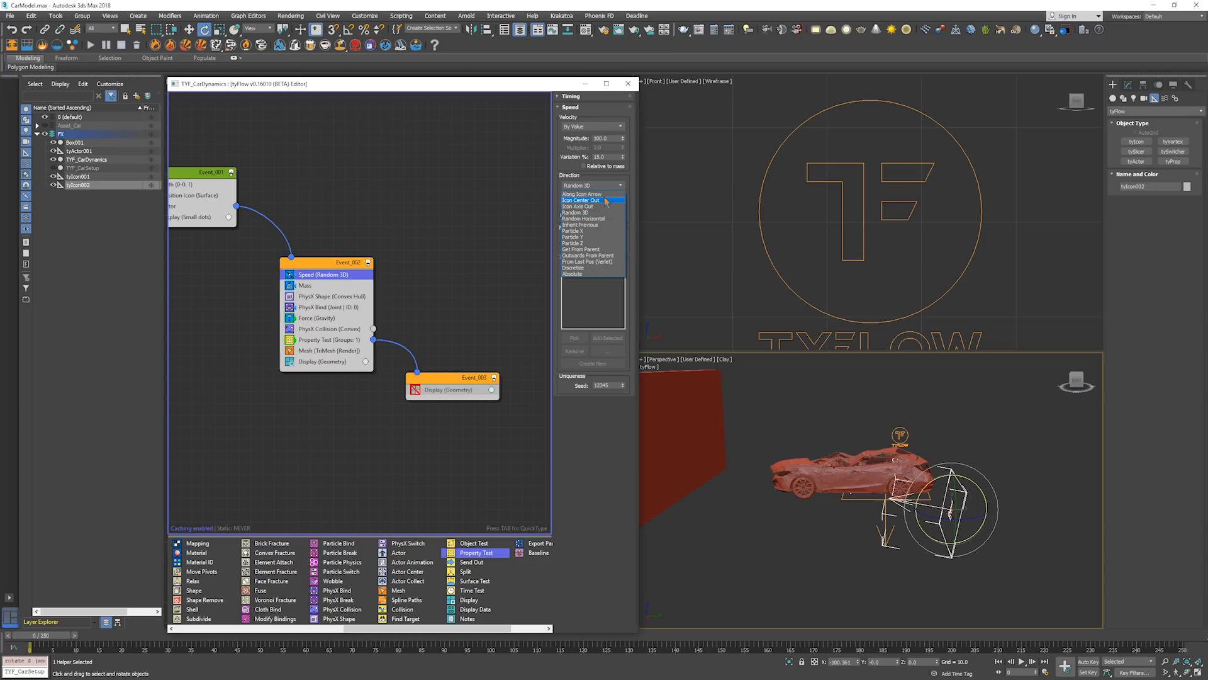
click(580, 194)
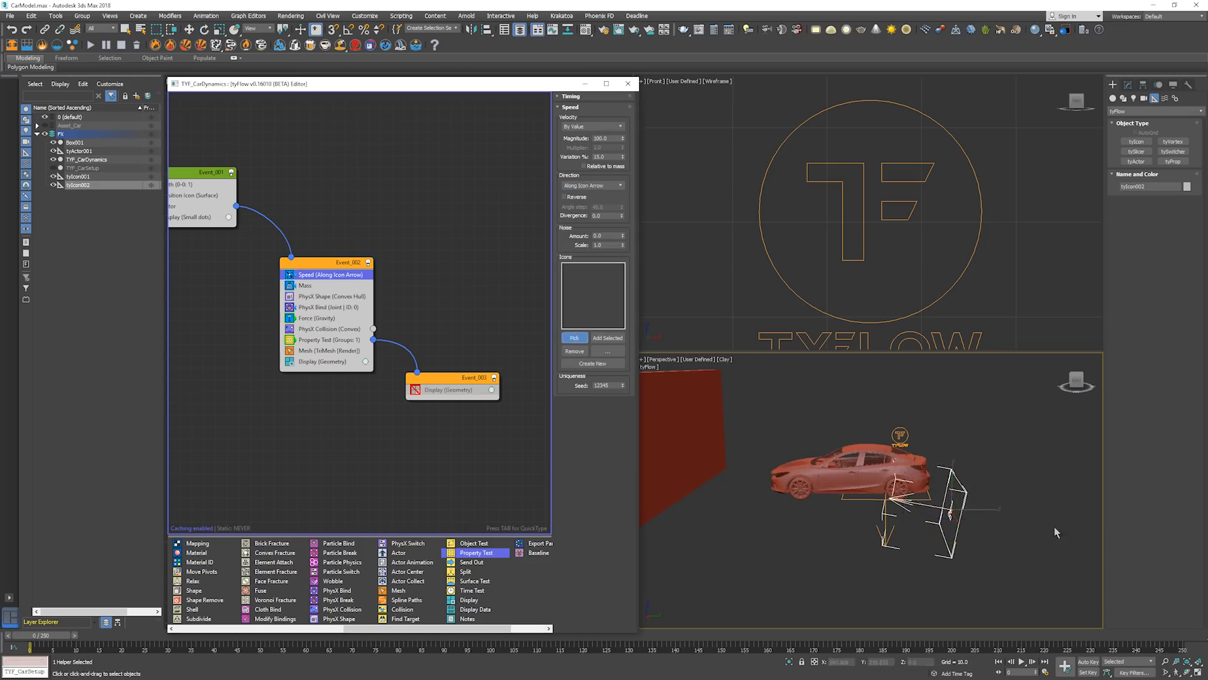
click(952, 482)
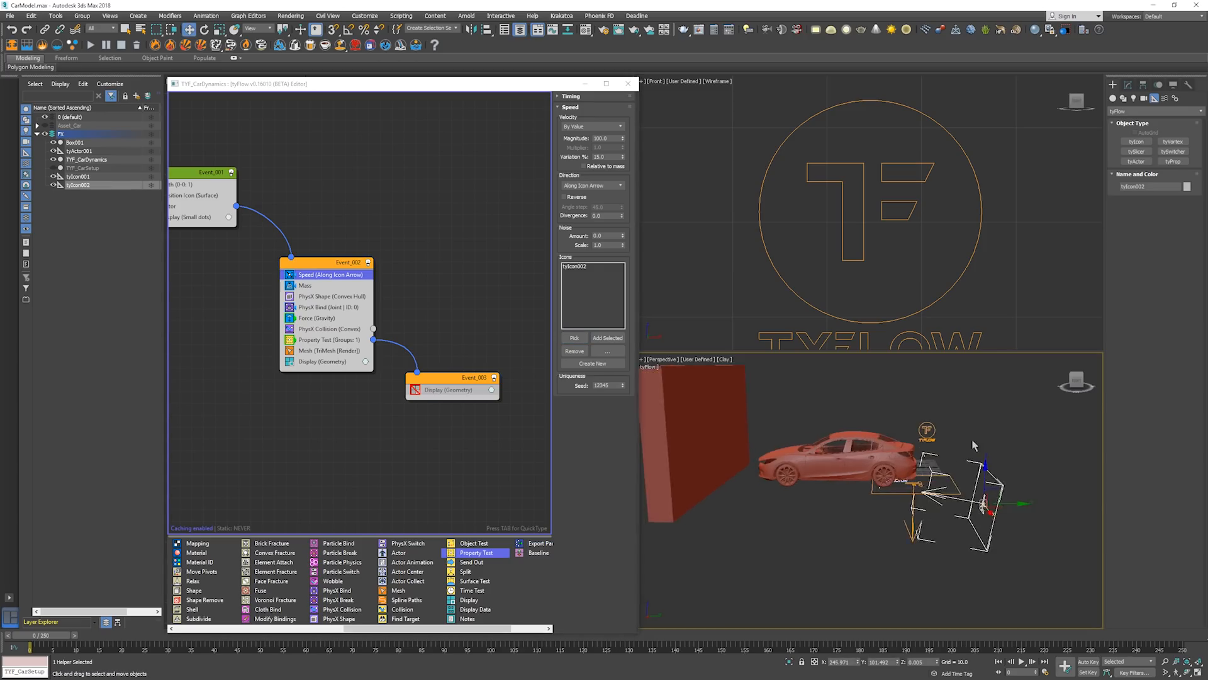
Deselect the icon, play the simulation to check the car's drive into the wall, and return to frame 0
click(939, 428)
key(/)
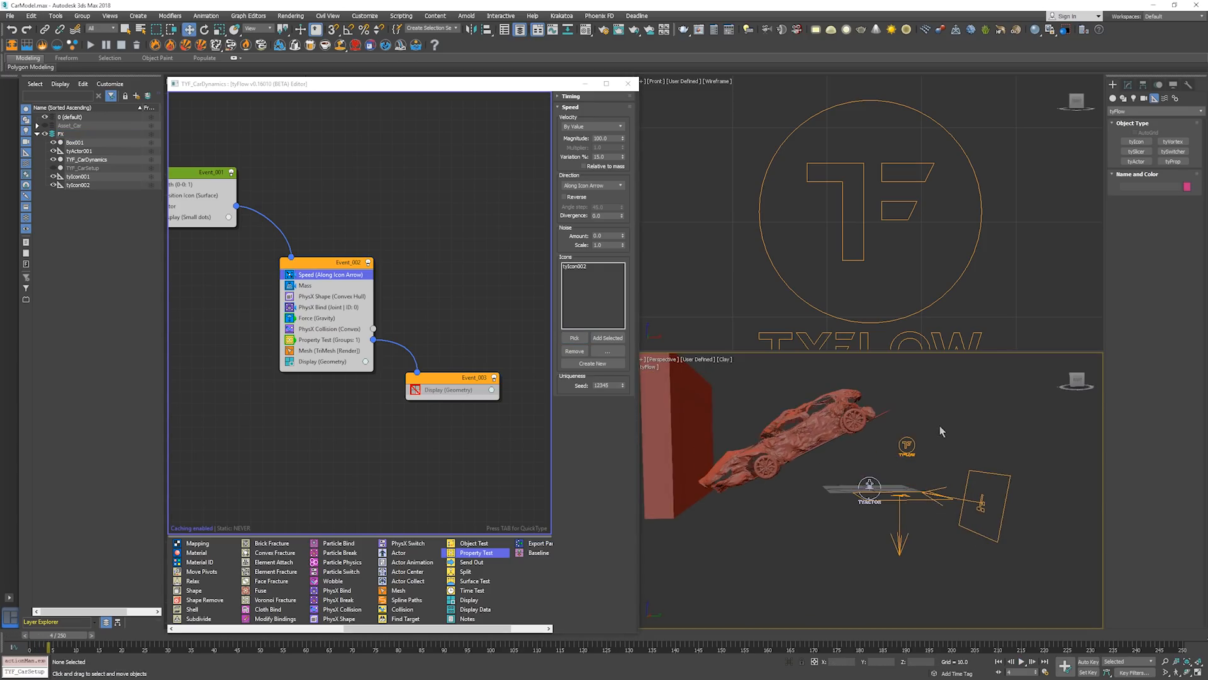
key(Home)
Try a Speed magnitude of 10, play the simulation, and return to frame 0
double_click(607, 139)
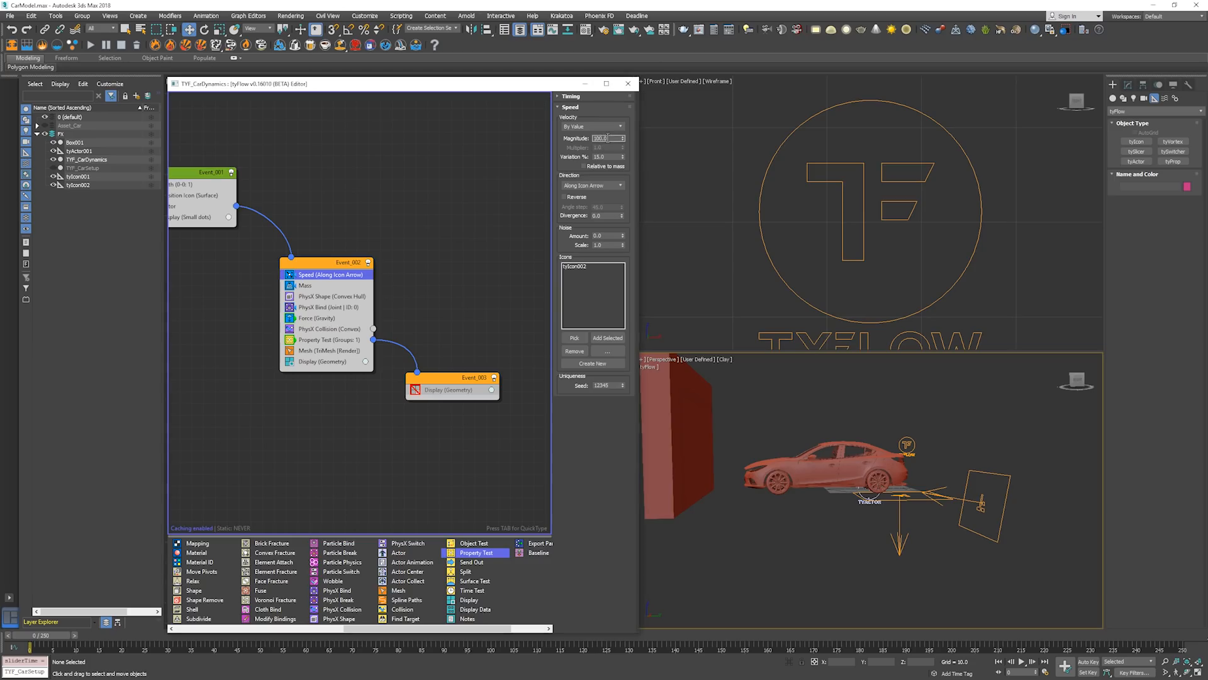
click(971, 409)
key(/)
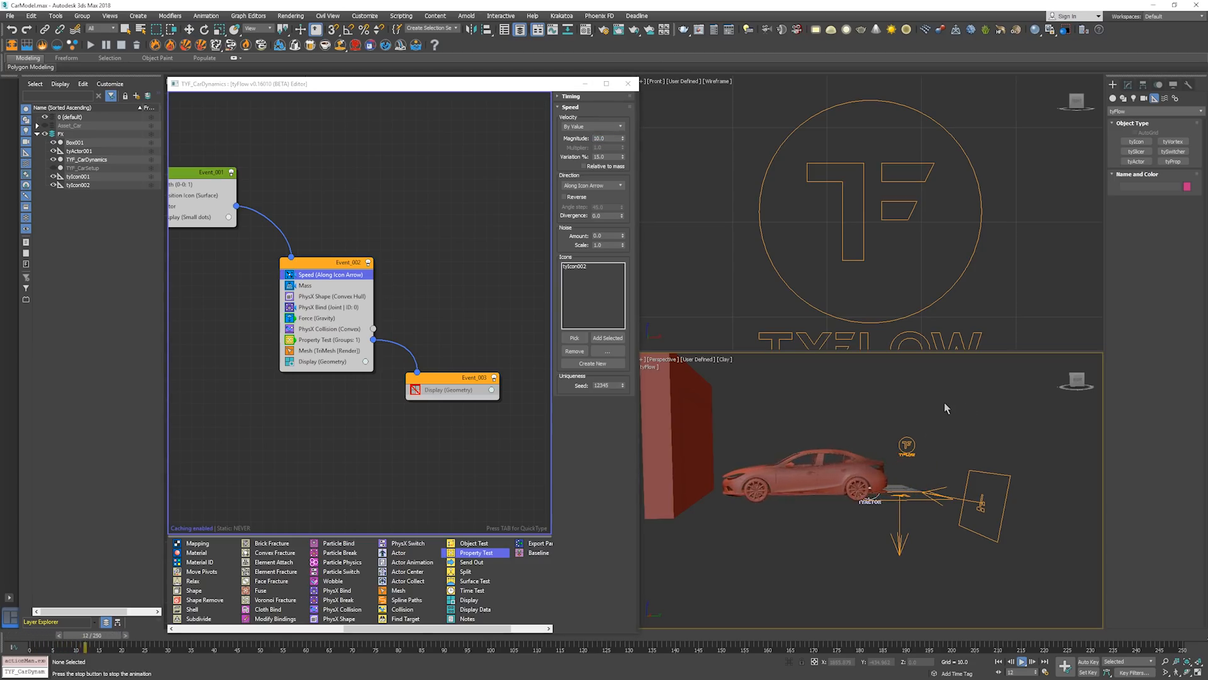
click(756, 277)
key(/)
key(Home)
Try a Speed magnitude of 50 and play the simulation
double_click(609, 139)
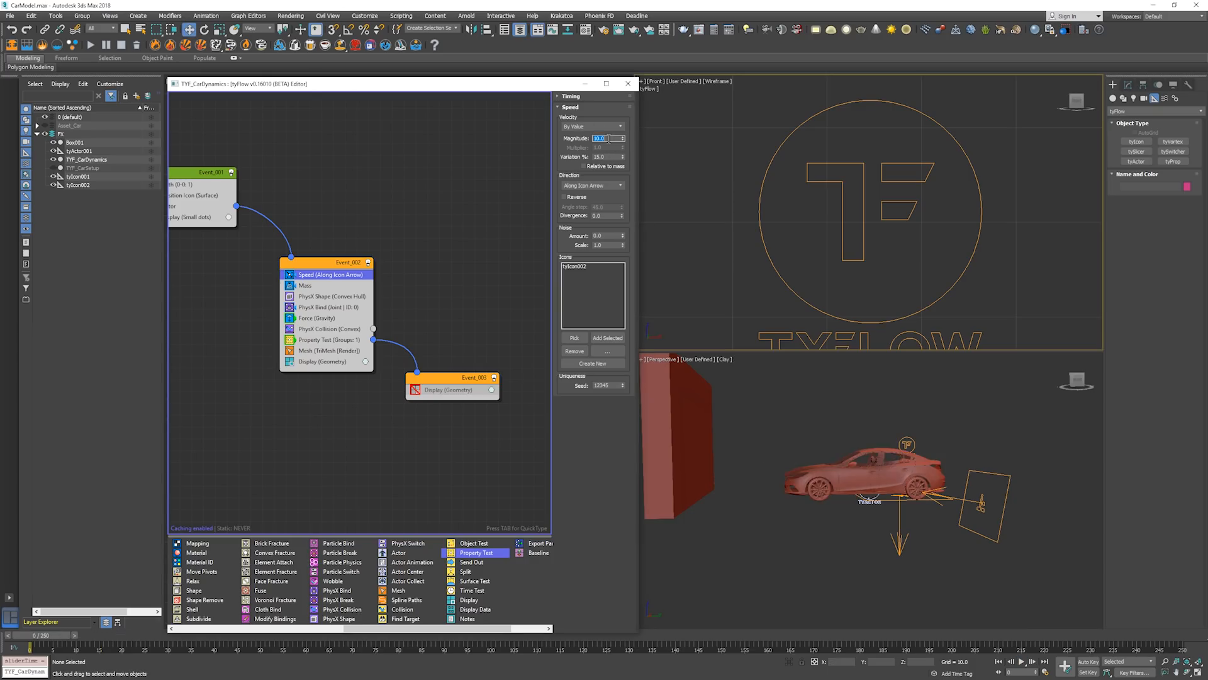
text(50)
click(960, 421)
key(/)
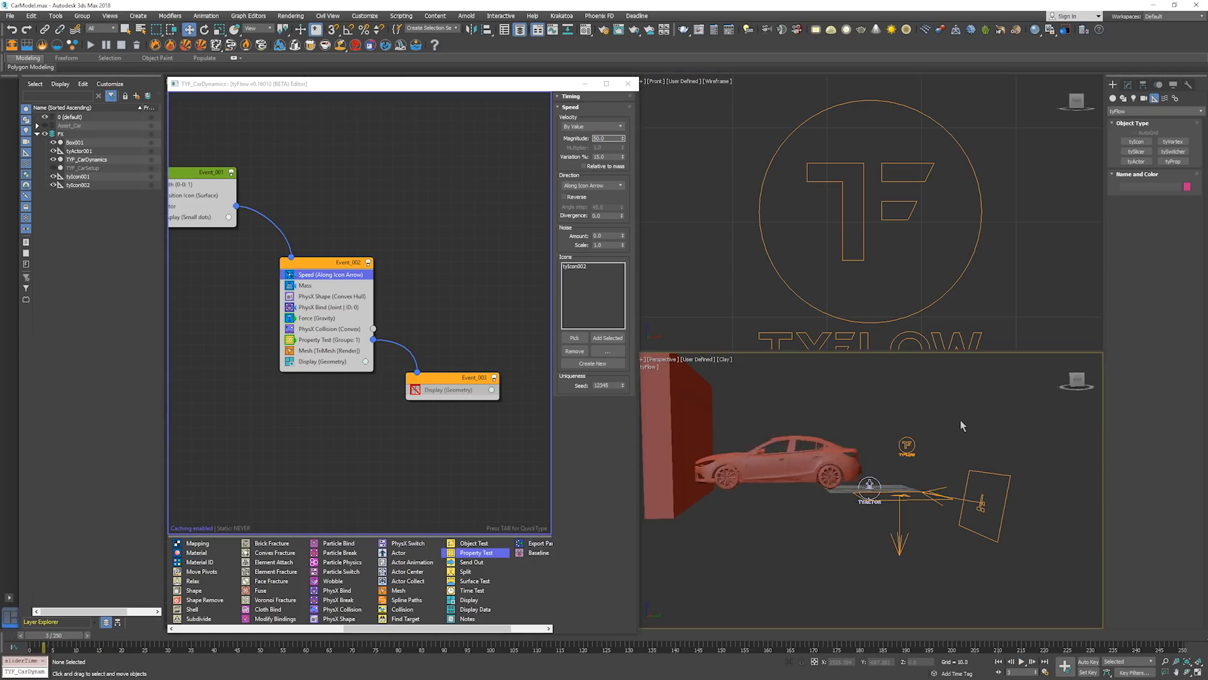
Set the Speed magnitude to 25 and replay the car's collision with the wall
double_click(604, 139)
text(25)
key(Return)
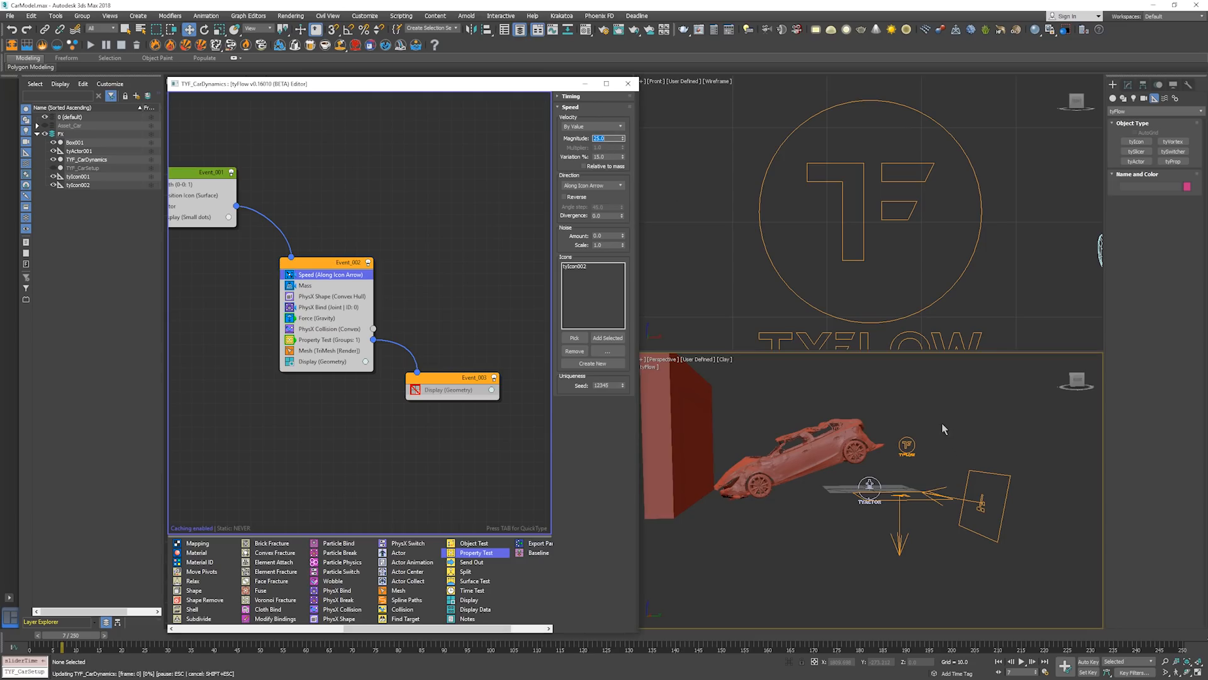
click(941, 422)
key(/)
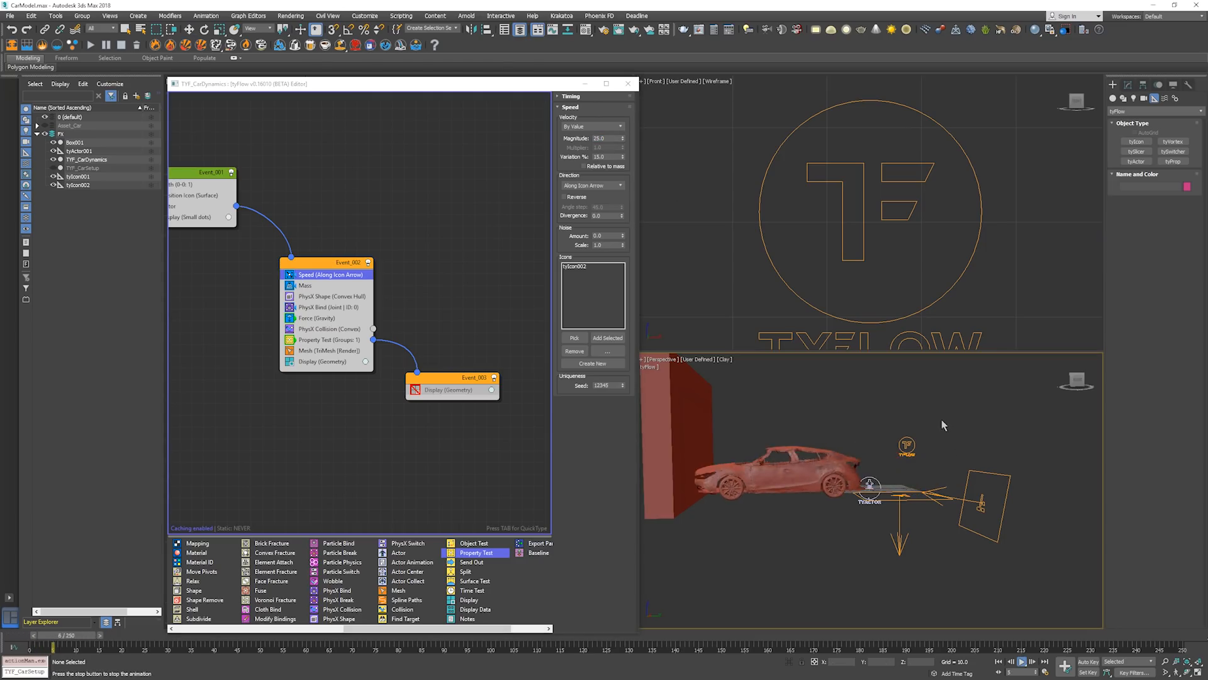
Play the crash simulation and examine the car's deformed body against the wall in wireframe and shaded display
key(/)
mouse_move(809, 487)
middle_down()
mouse_move(861, 489)
mouse_move(815, 513)
mouse_move(872, 473)
middle_up()
scroll(861, 489, up, 3)
key(F3)
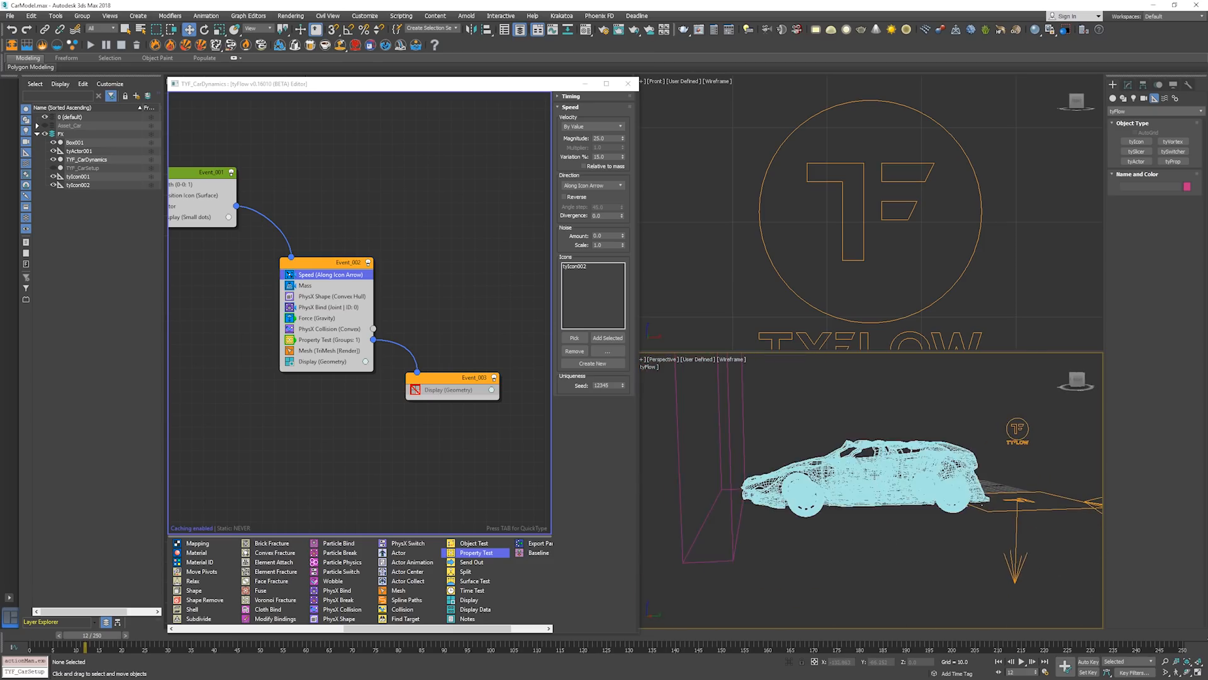
key(F3)
key(/)
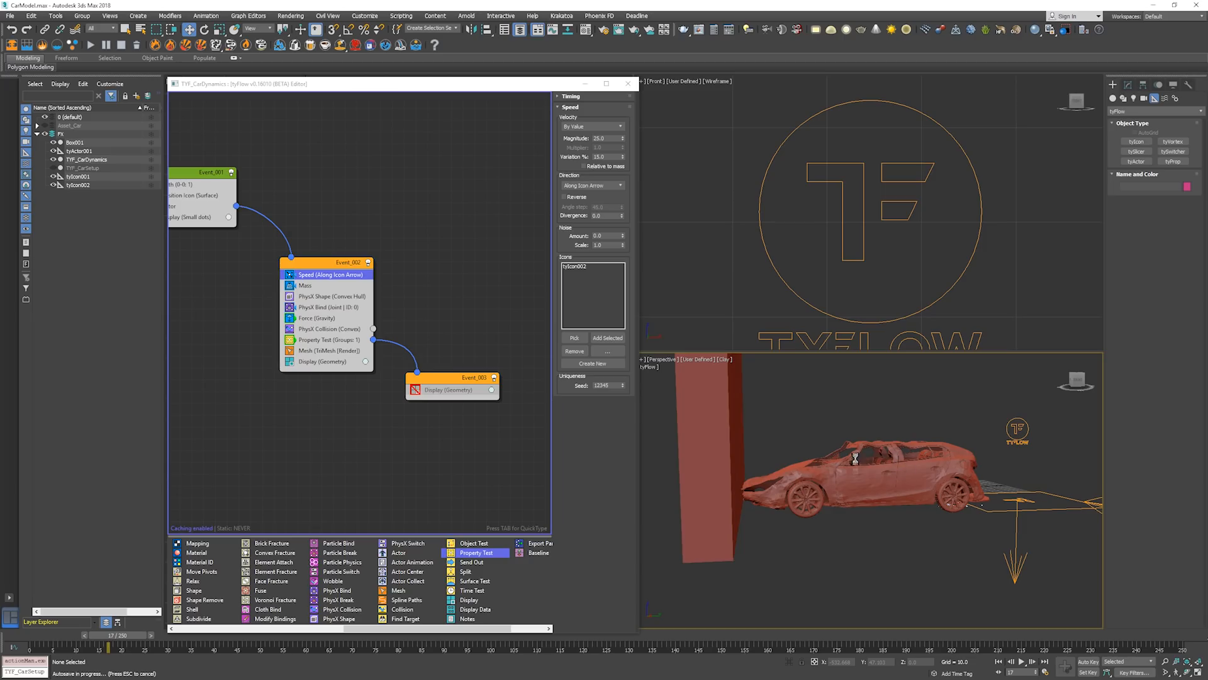
Return to frame 0 and raise tyIcon001 vertically so the car starts high above the ground
key(Home)
click(1025, 508)
key(z)
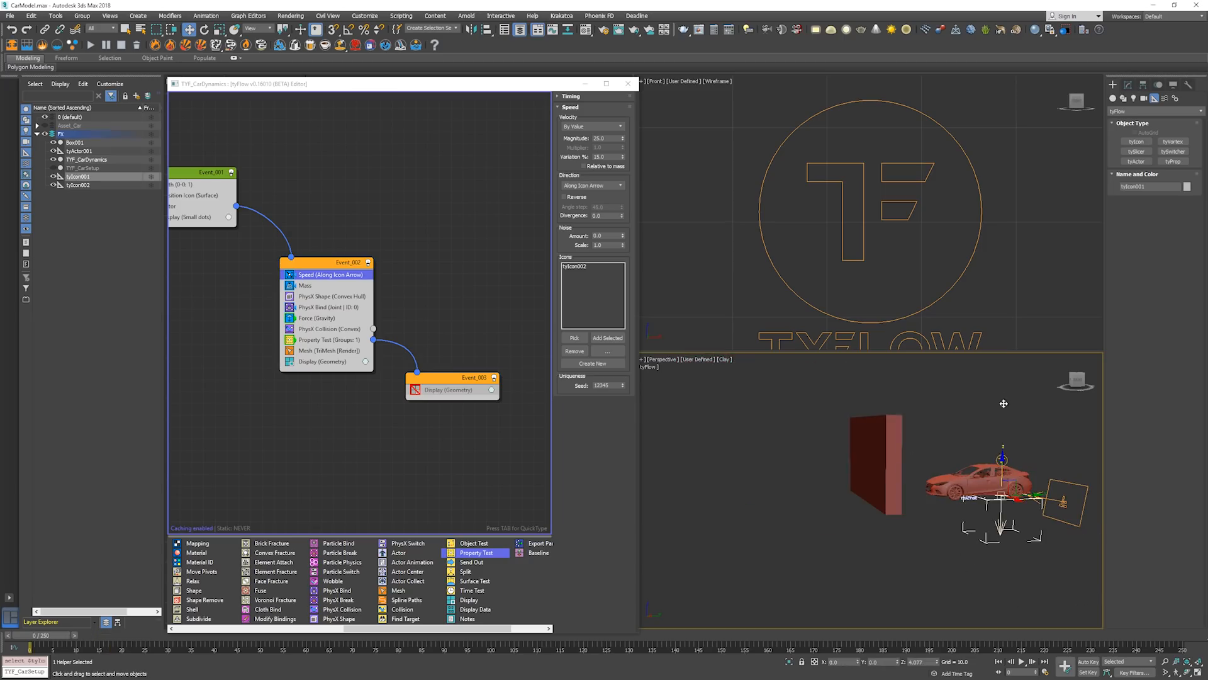
drag(1004, 403, 1004, 400)
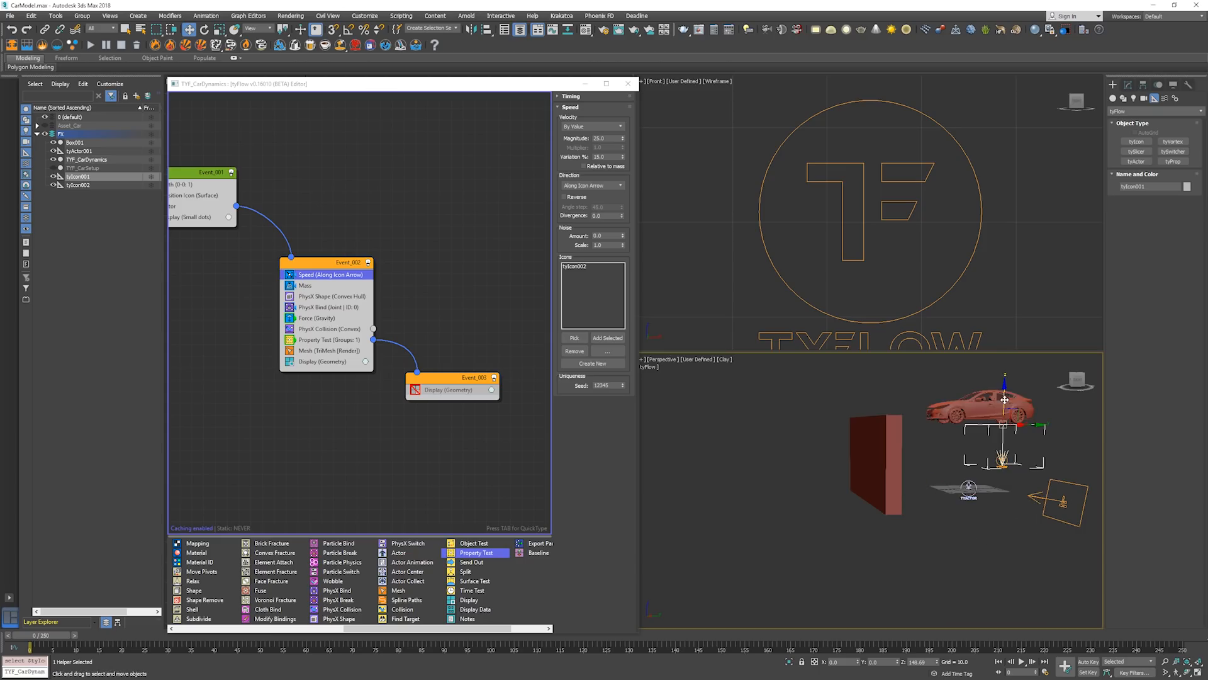
Disable the Speed operator in Event_002 and clear the selection of tyIcon002
click(1057, 494)
right_click(1055, 482)
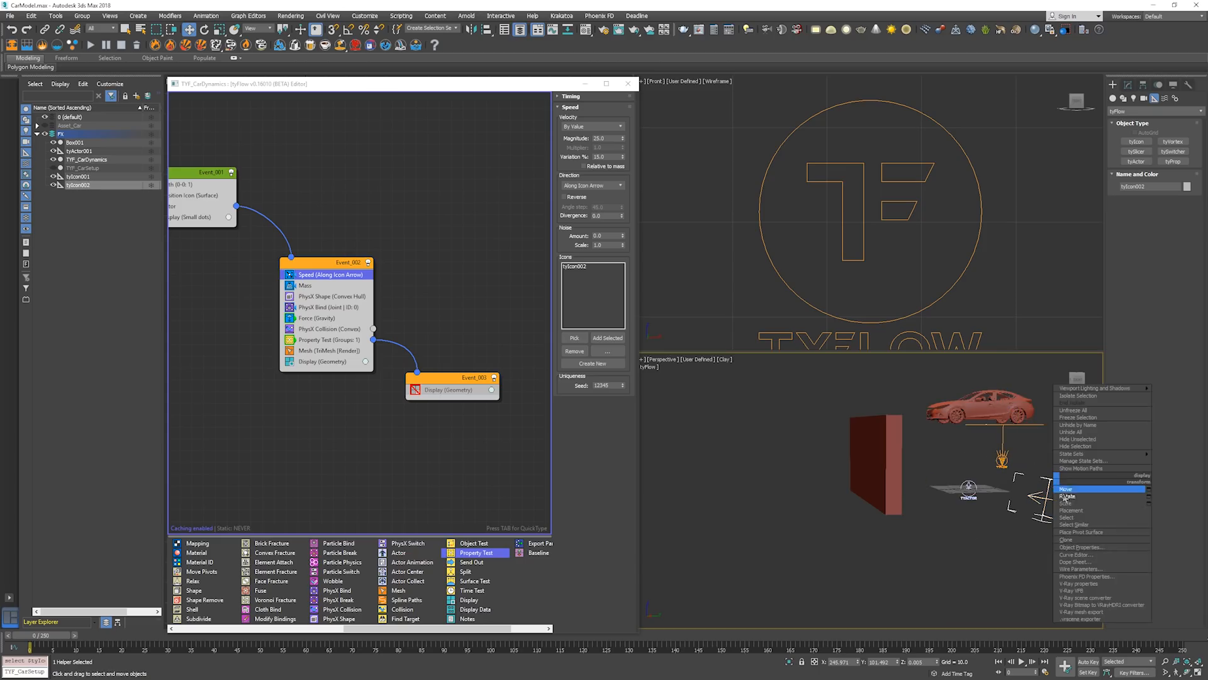
click(1066, 496)
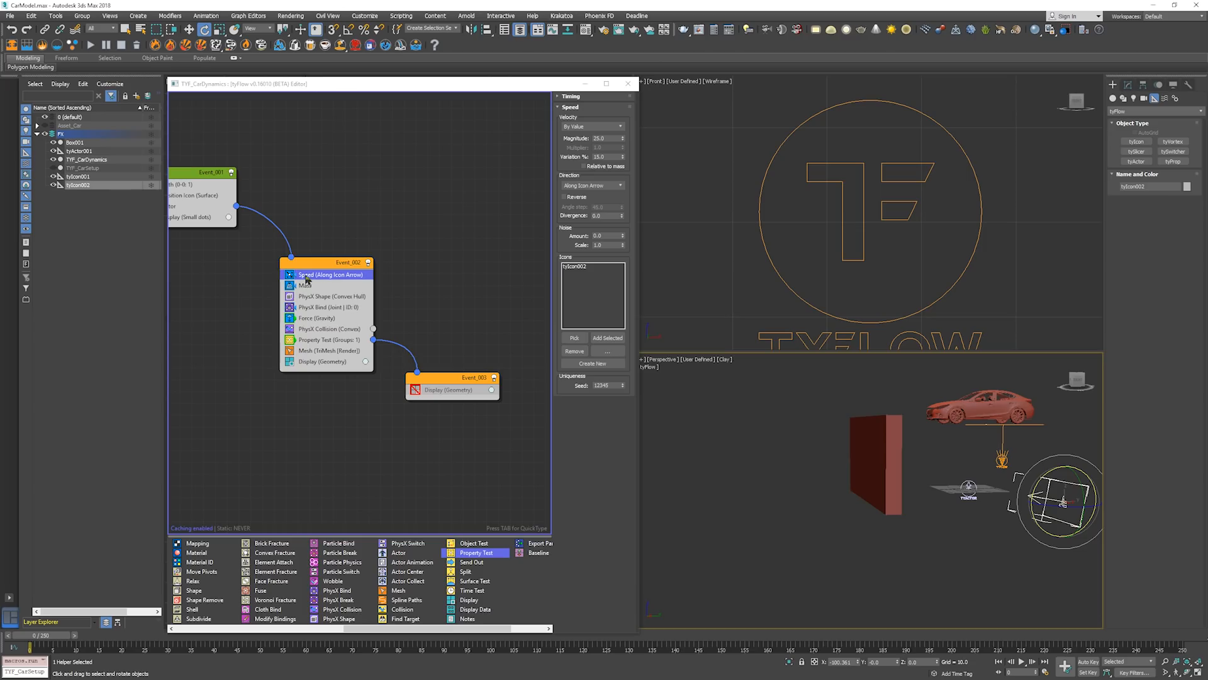
click(868, 450)
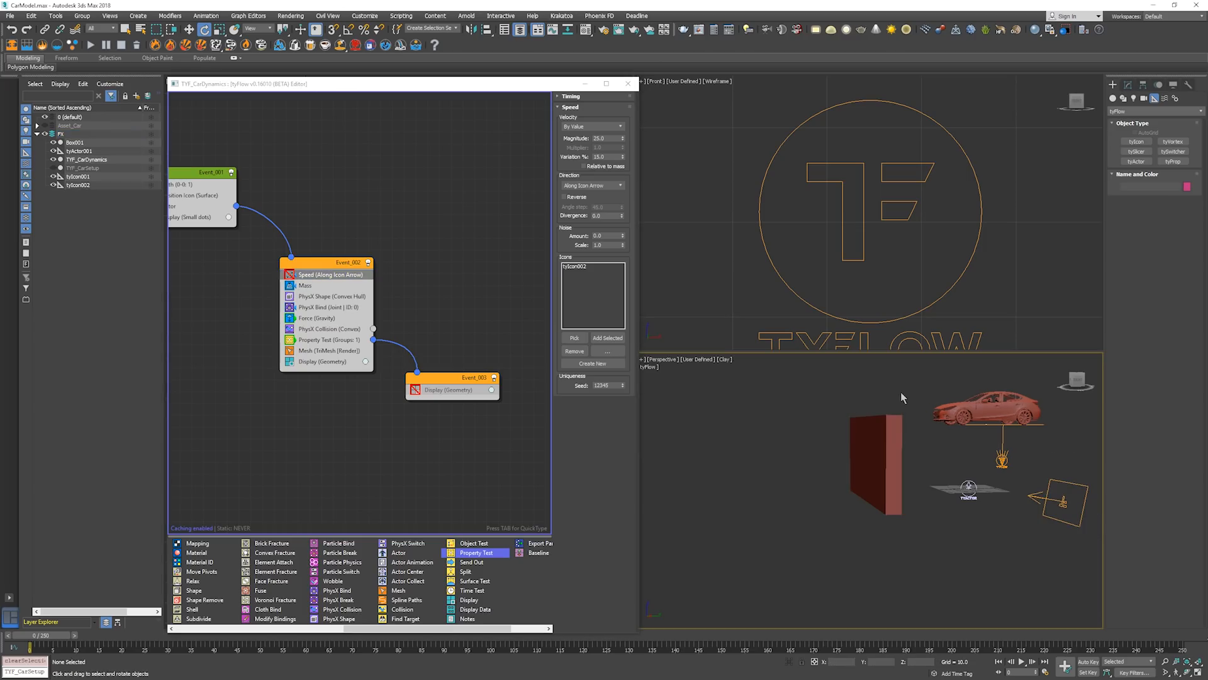
Play the simulation to check the car's free fall onto the ground, stopping around frame 22
key(slash)
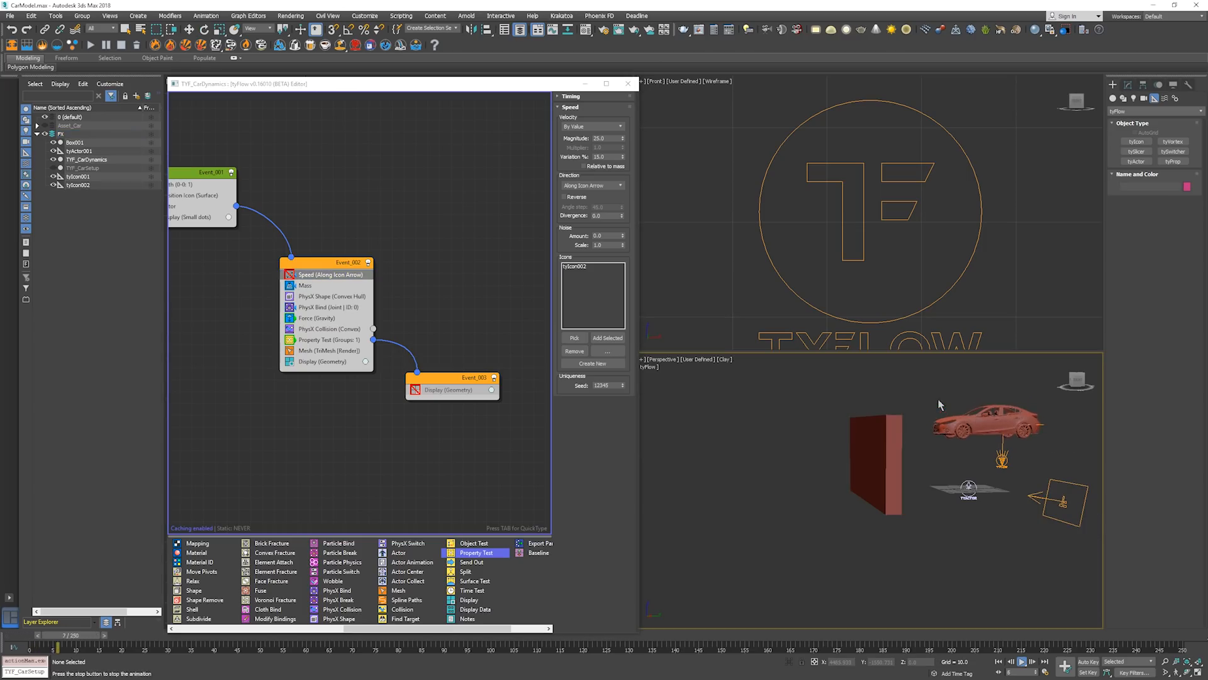
alt+middle_drag(940, 404, 885, 410)
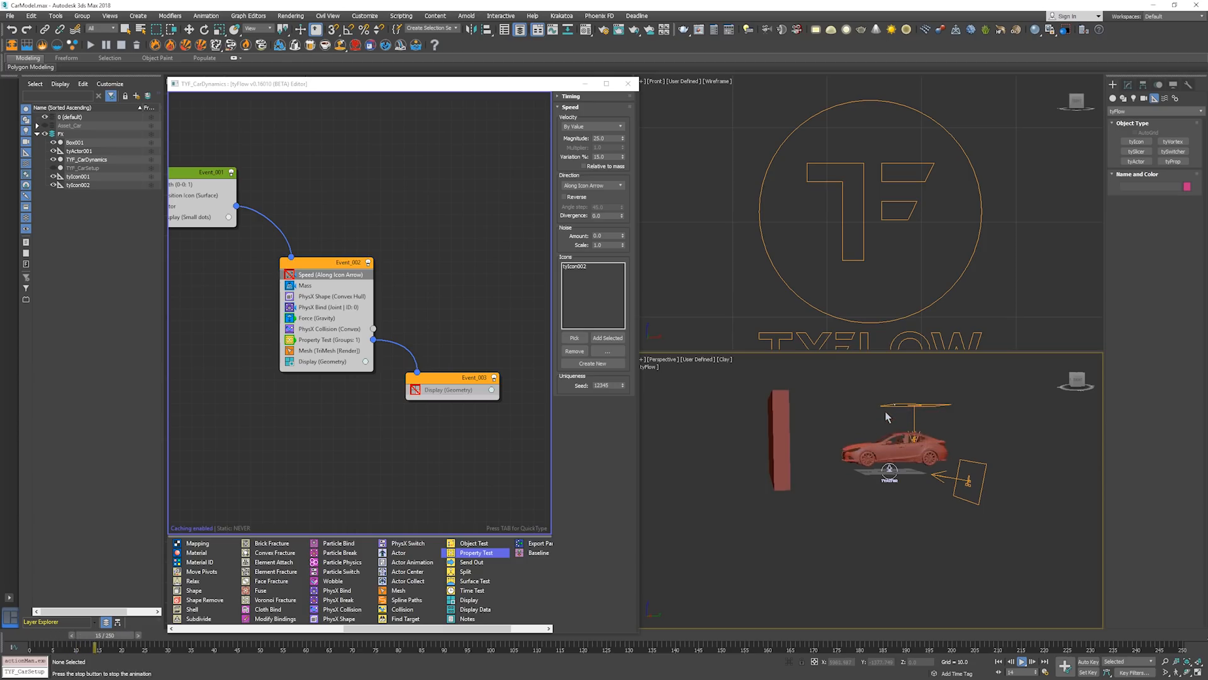
key(slash)
key(e)
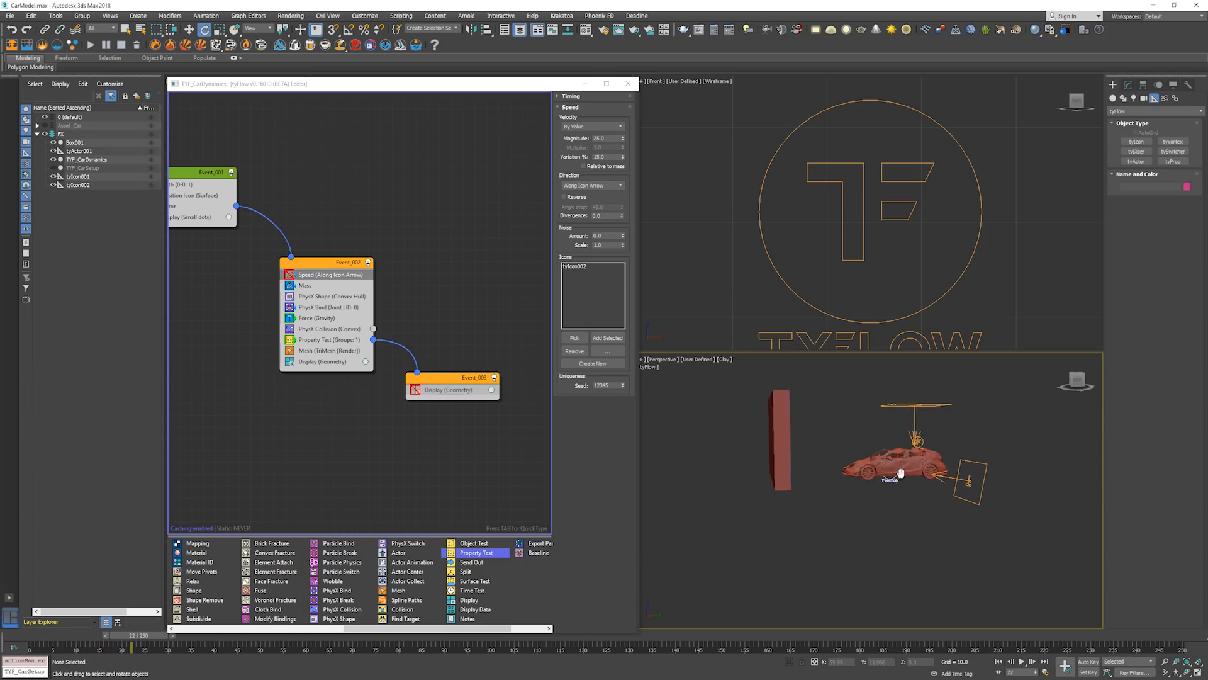
Maximize the perspective viewport, show edged faces, and examine the dropped car's body up close
scroll(901, 473, up, 4)
key(alt+w)
mouse_move(801, 457)
alt+middle_down()
mouse_move(890, 464)
mouse_move(786, 450)
alt+middle_up()
scroll(890, 464, down, 4)
scroll(788, 415, up, 3)
alt+middle_drag(788, 408, 842, 405)
key(F4)
scroll(806, 420, up, 3)
key(e)
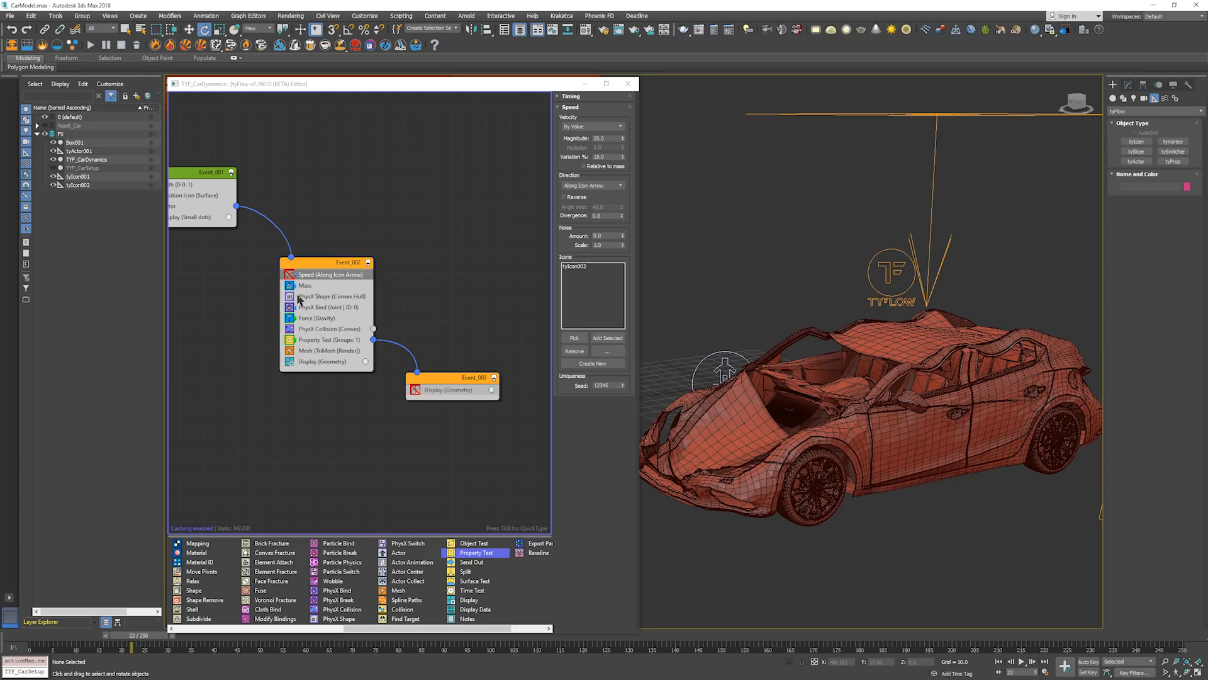
Open the PhysX Bind settings in Event_002 and step through the car's fall from frame 0 to frame 7
click(337, 306)
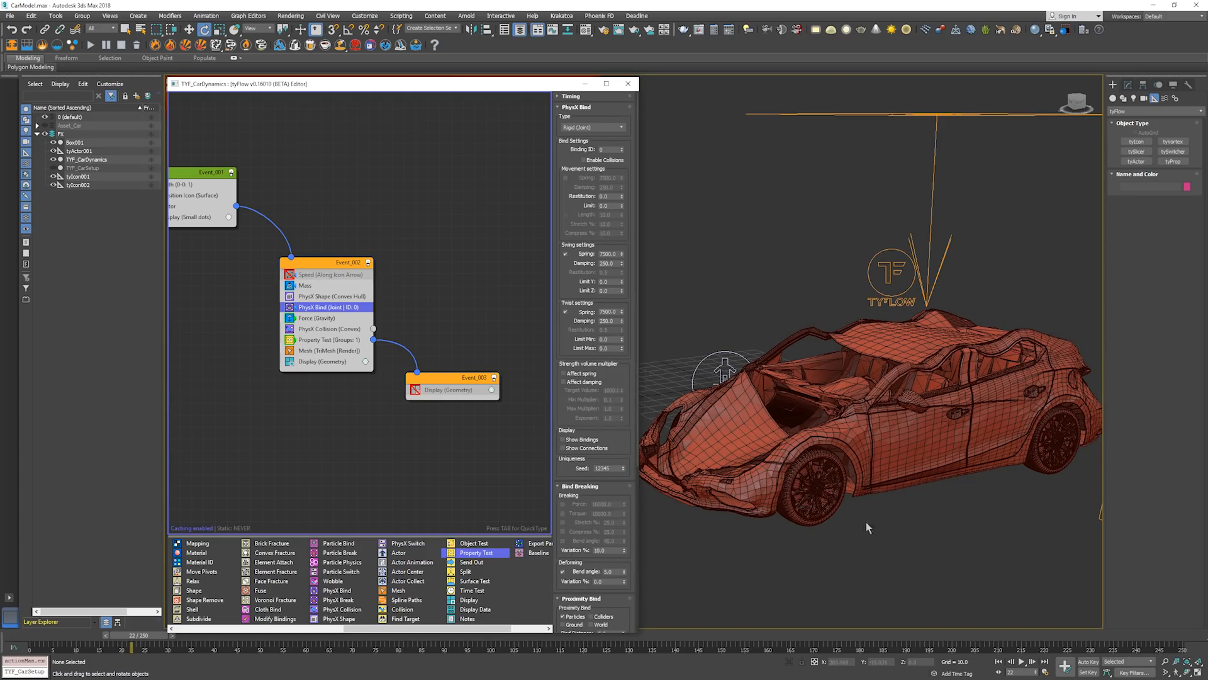
click(900, 508)
key(Home)
key(period)
key(period)
key(period)
key(period)
key(period)
key(period)
key(period)
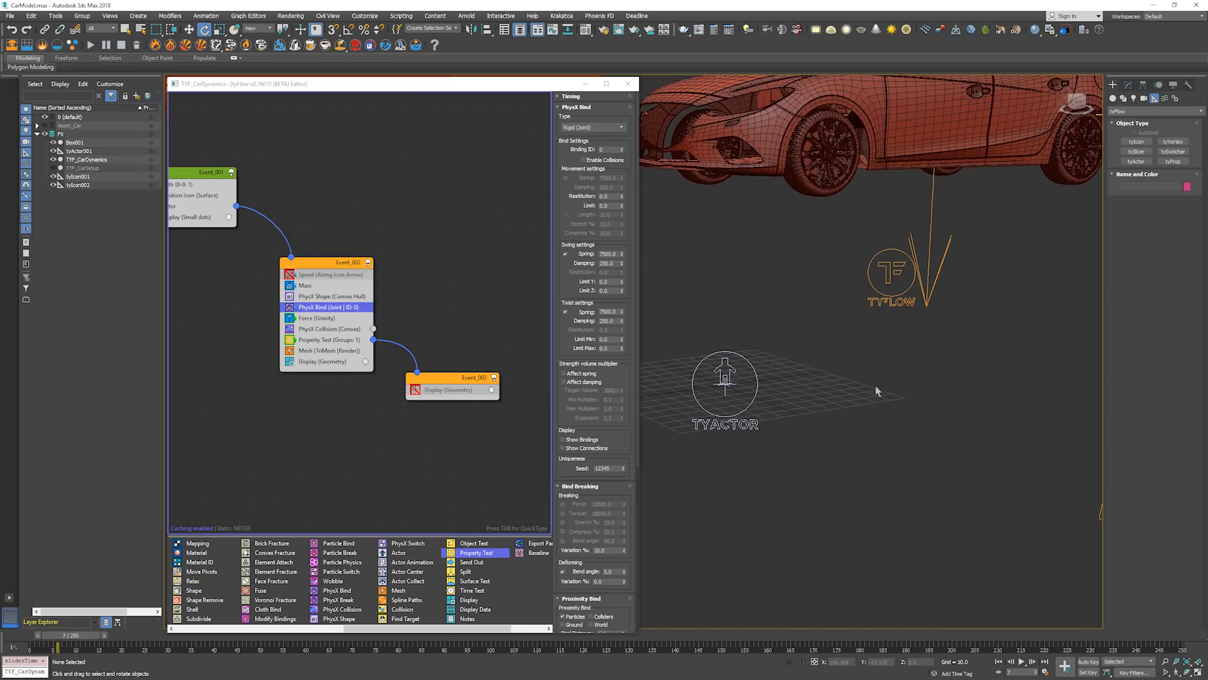
Return to frame 0 and lower tyIcon001 vertically to reduce the car's drop height
key(Home)
click(926, 292)
scroll(926, 292, down, 2)
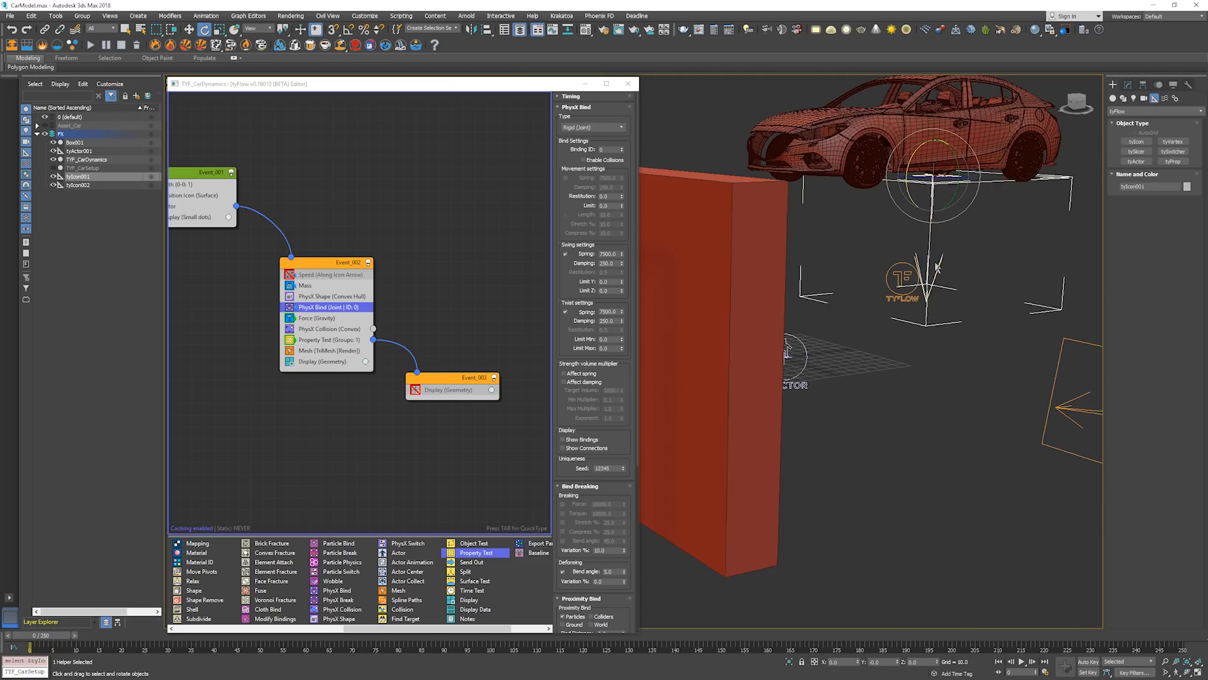
key(w)
drag(935, 145, 936, 228)
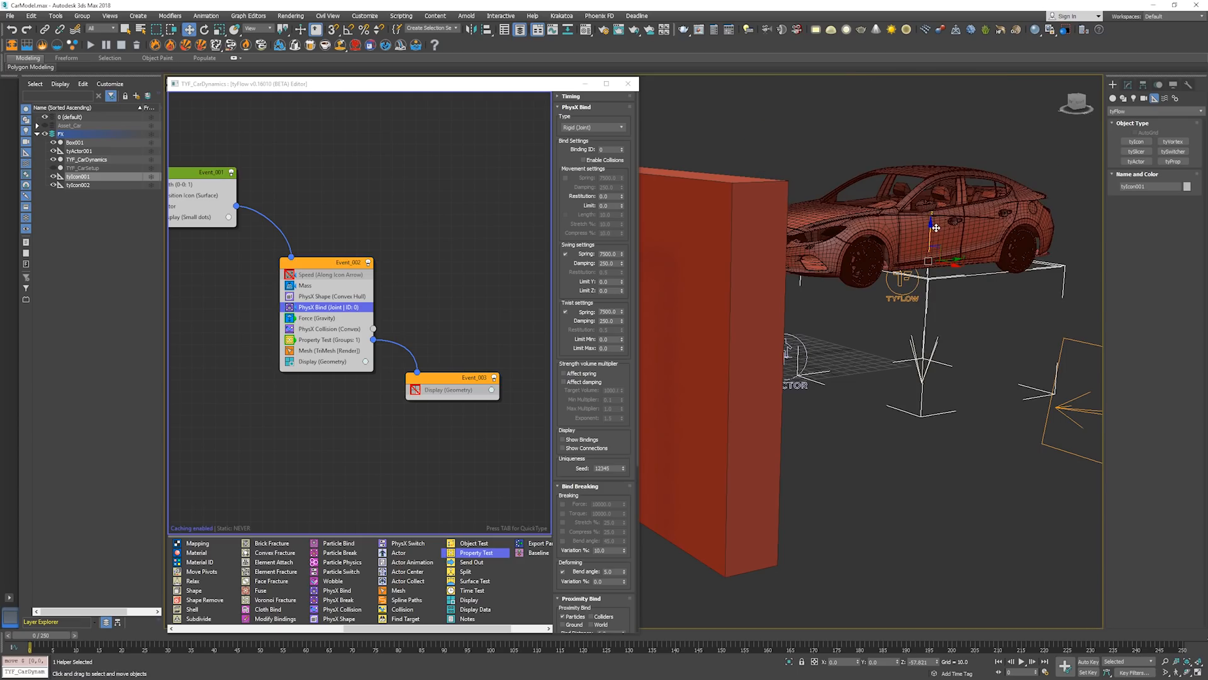
Replay the drop, step frame by frame to frame 14, and examine the car's body after the impact
click(866, 156)
key(slash)
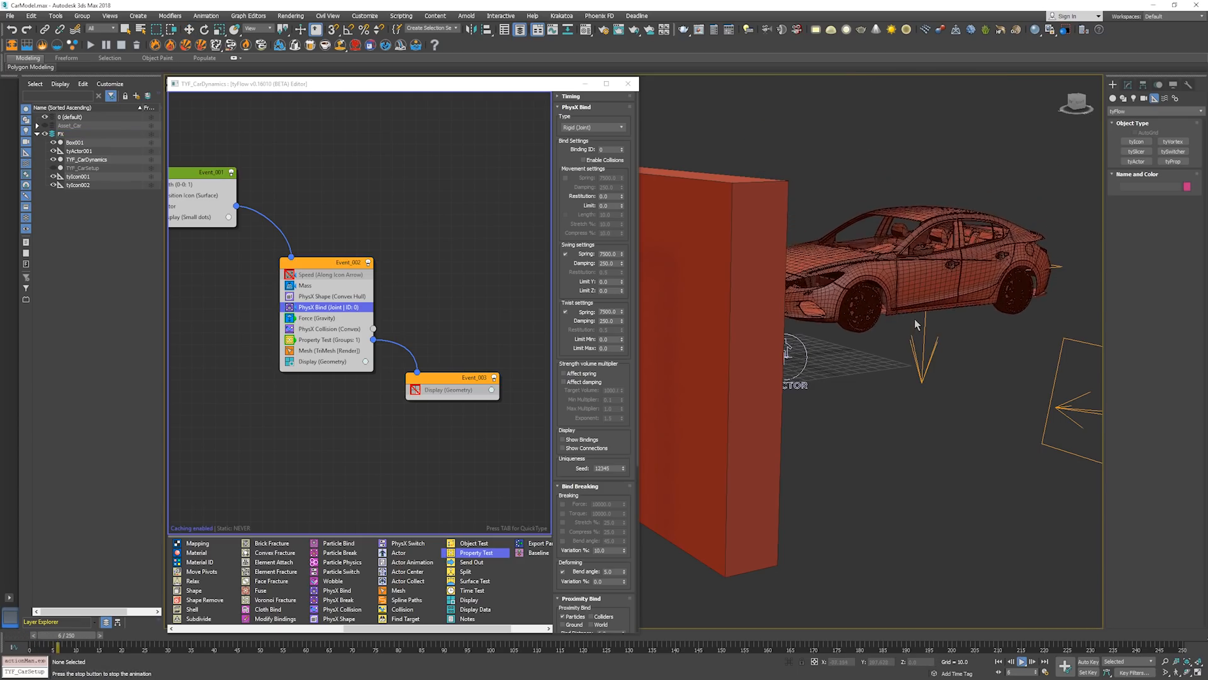
key(slash)
key(period)
key(period)
key(period)
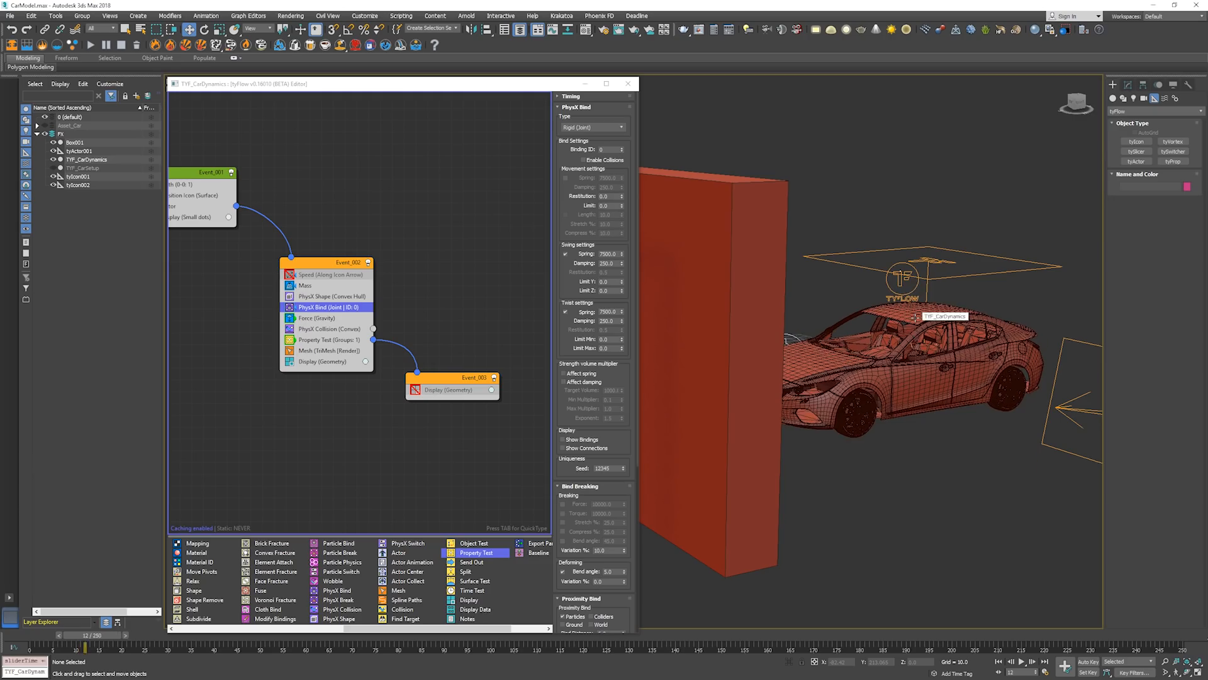
alt+middle_drag(912, 351, 697, 206)
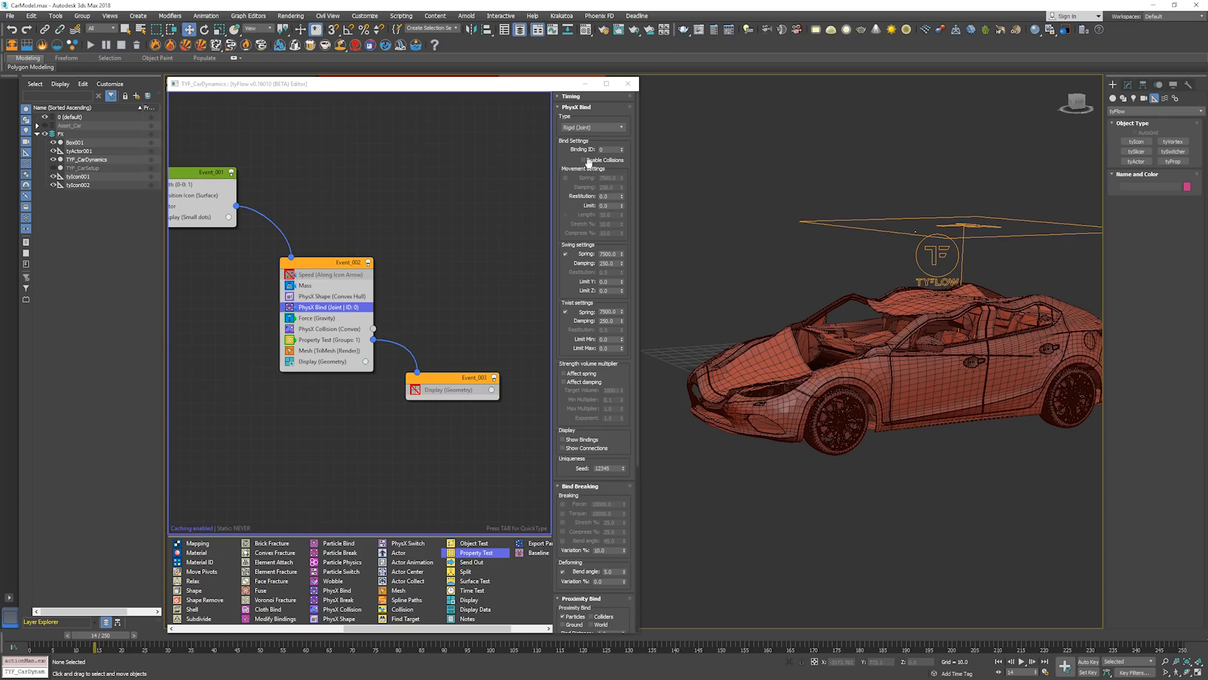
Set both the Swing and Twist Spring values of the PhysX Bind to 20000
double_click(609, 254)
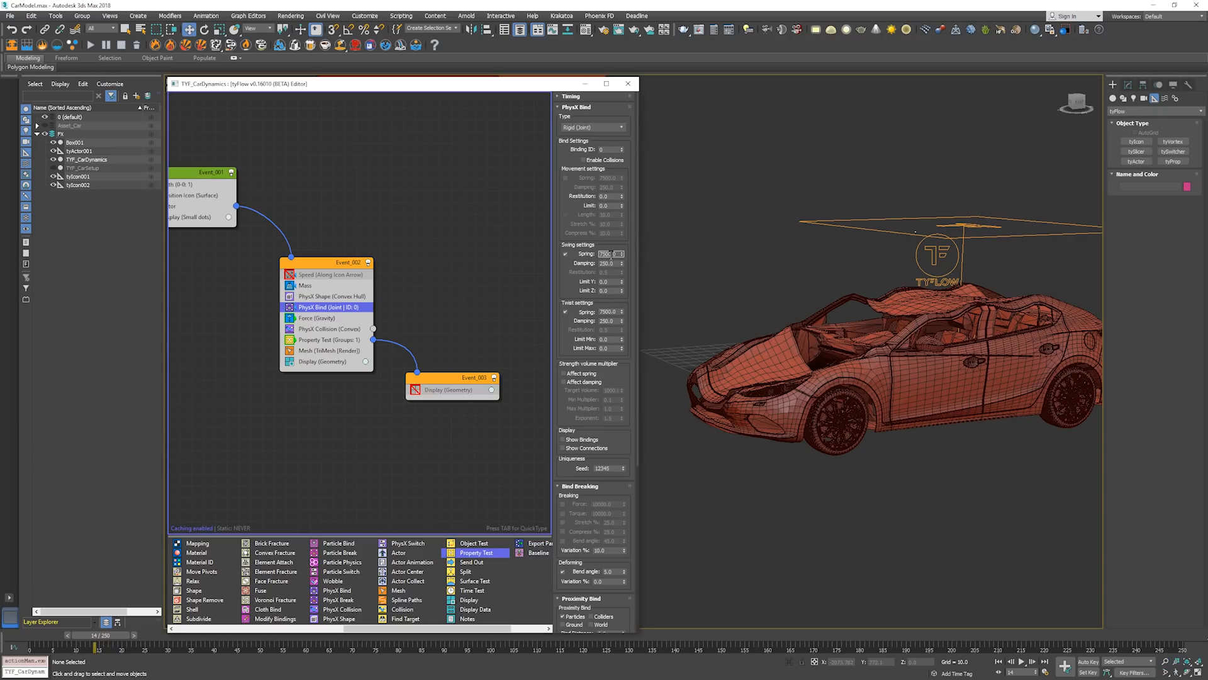
text(2)
key(Return)
click(612, 311)
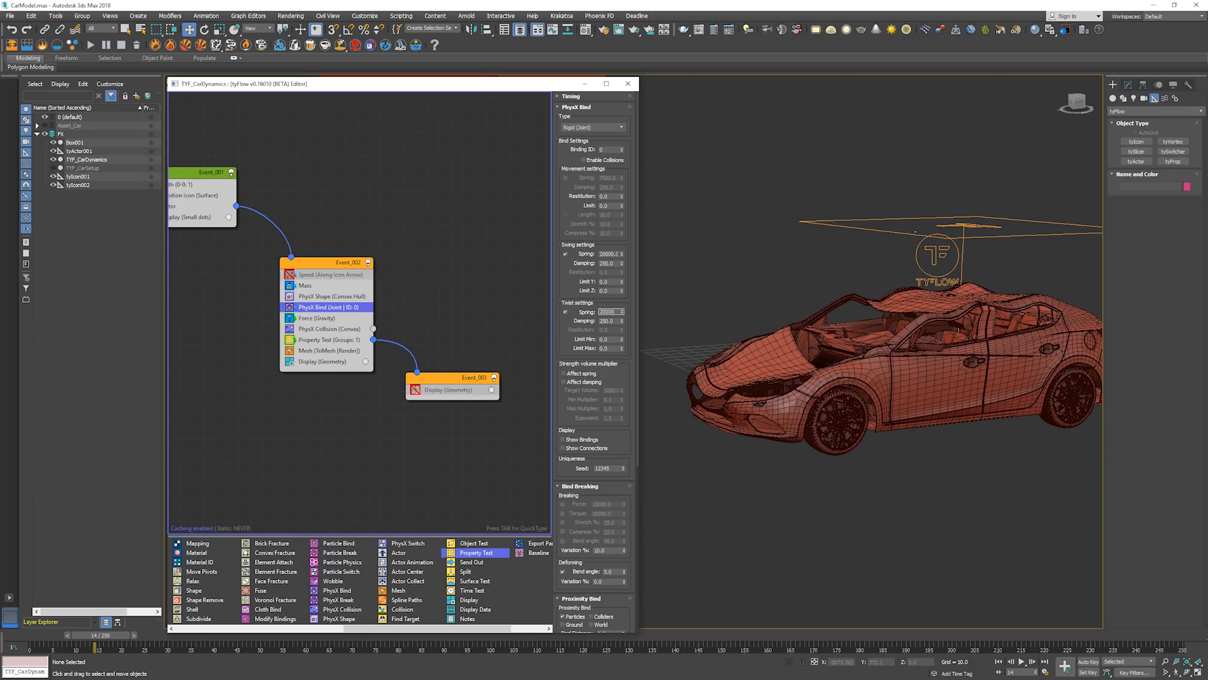
key(Return)
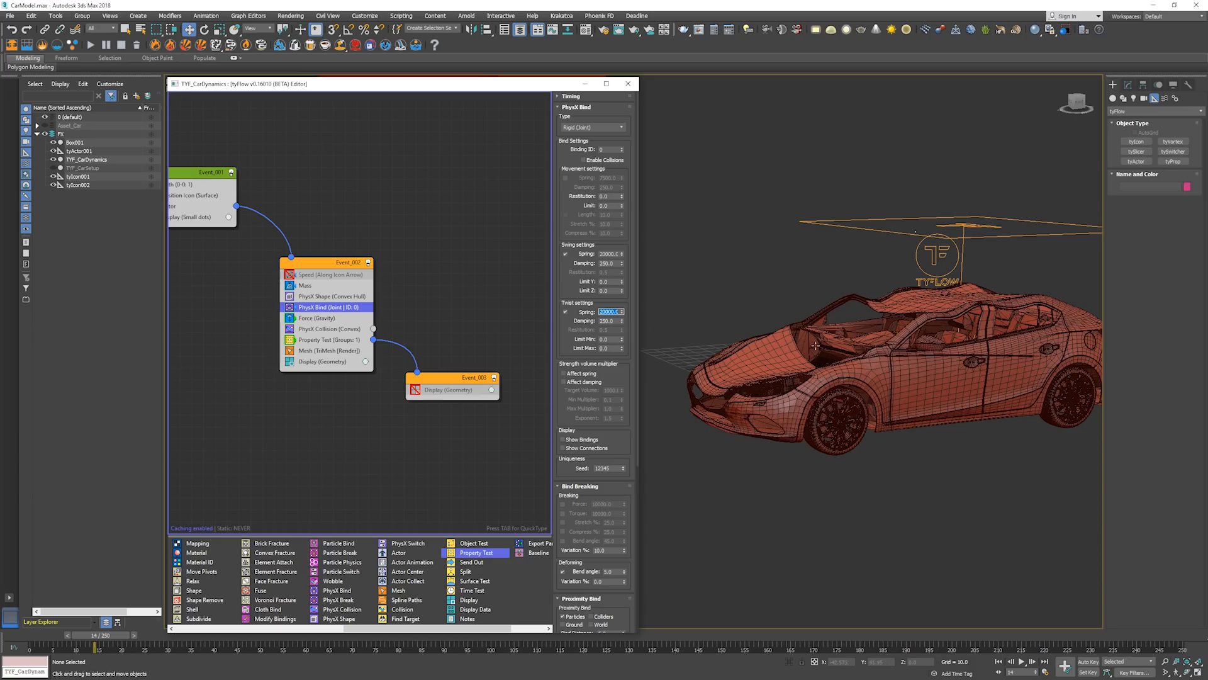
Set both the Swing and Twist Damping values of the PhysX Bind to 500
middle_drag(815, 345, 805, 347)
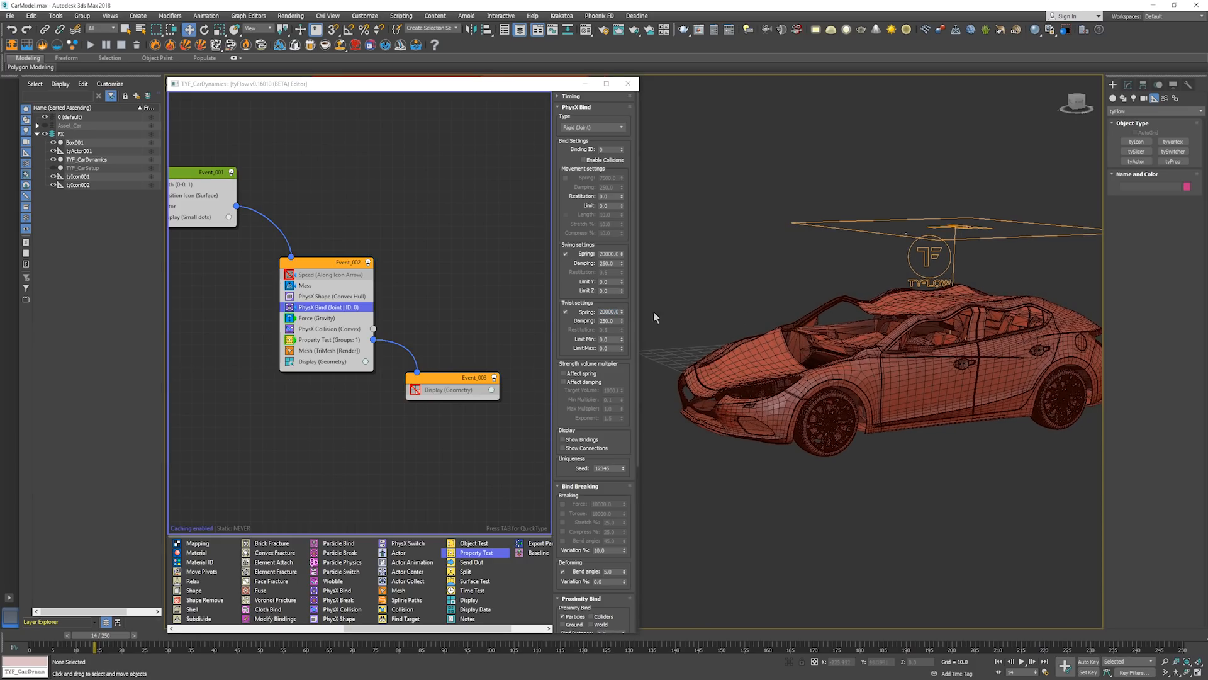
right_click(622, 323)
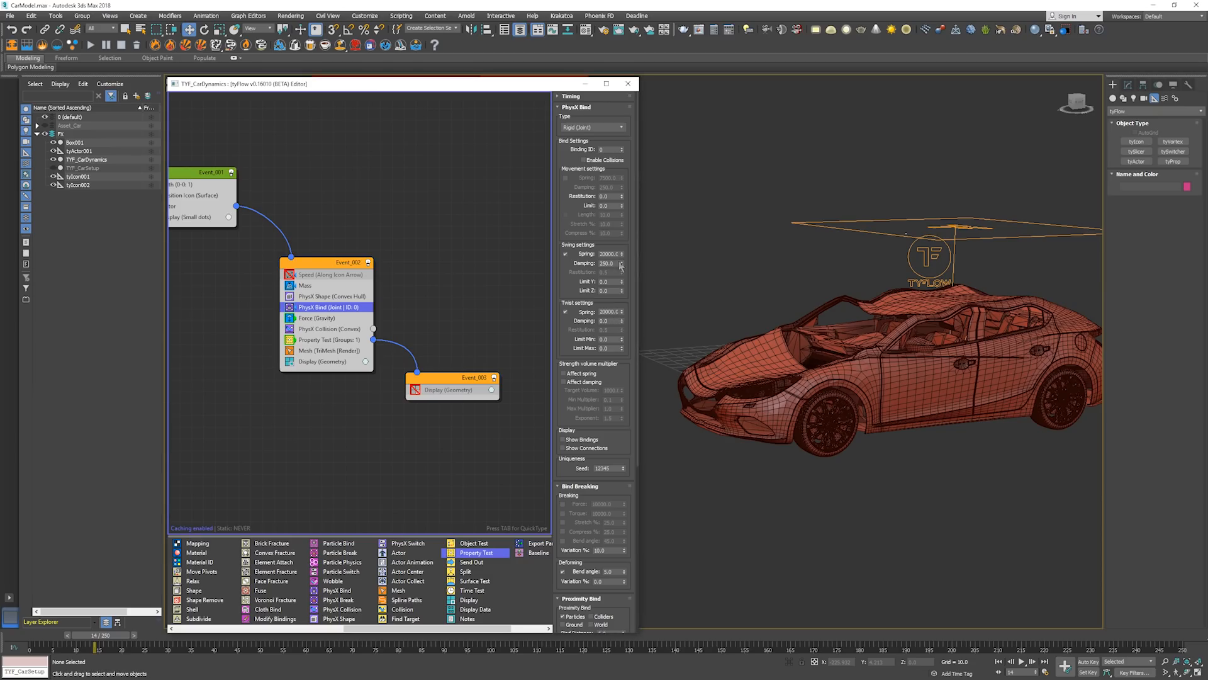
right_click(623, 263)
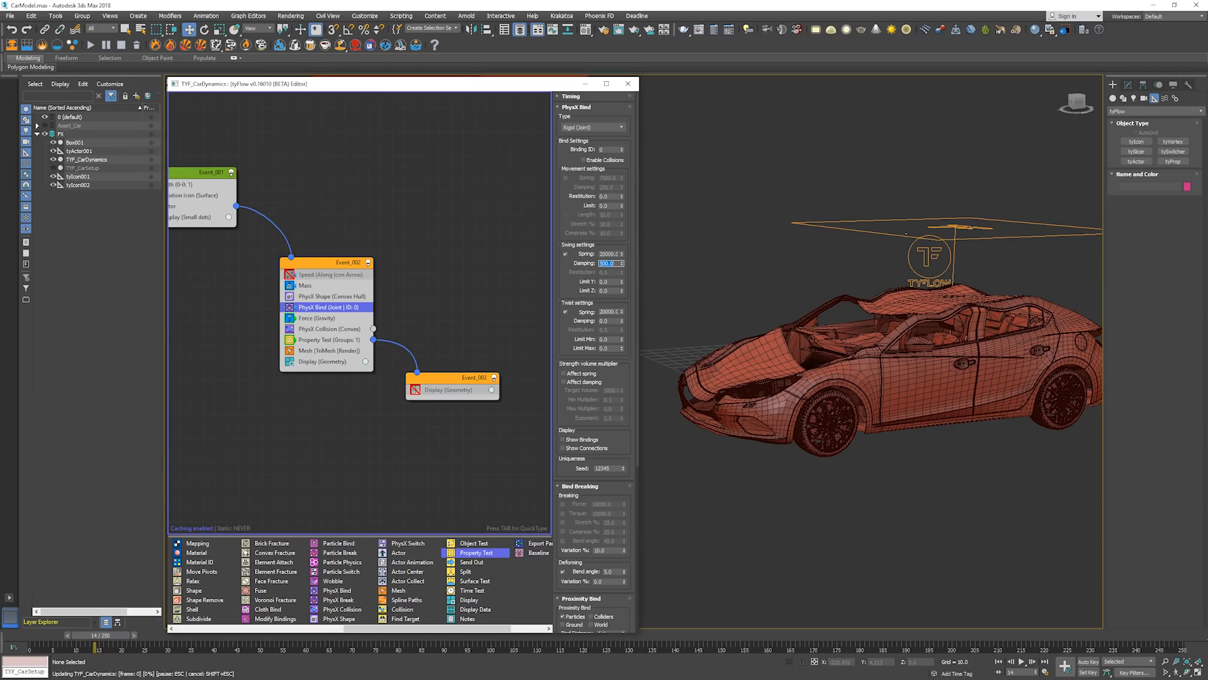
double_click(602, 321)
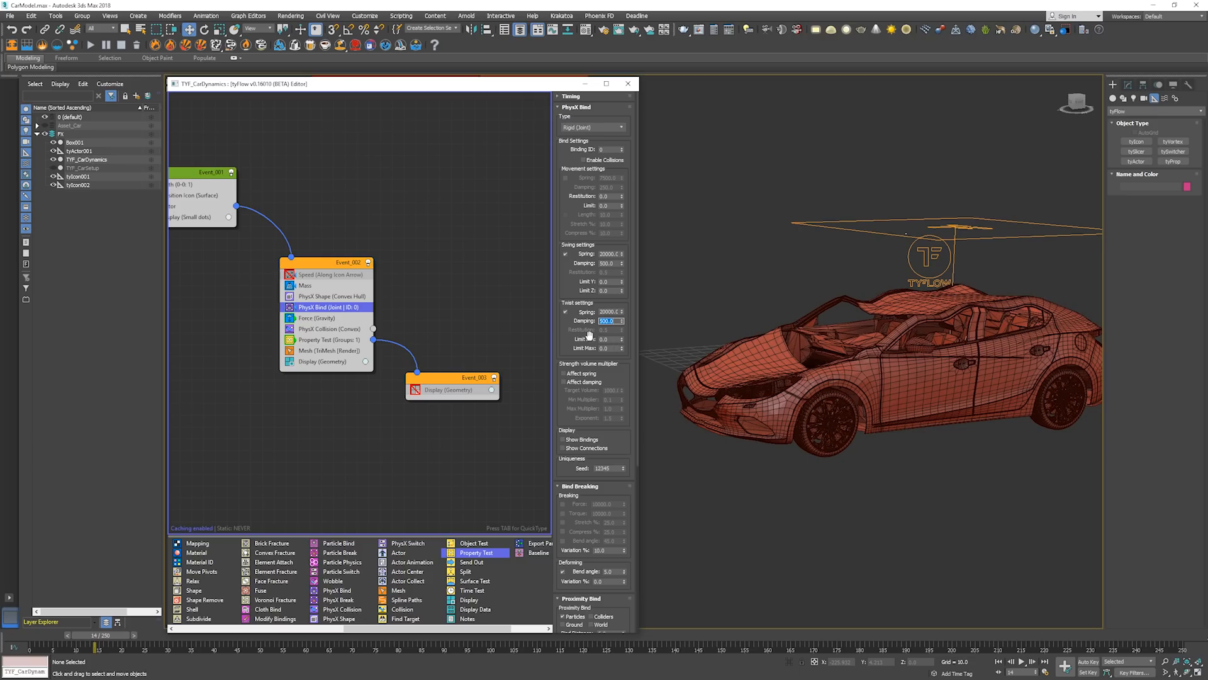
Try a Proximity Bind Distance of 7 to compare the car's deformation, and set it back to 6
drag(588, 349, 600, 227)
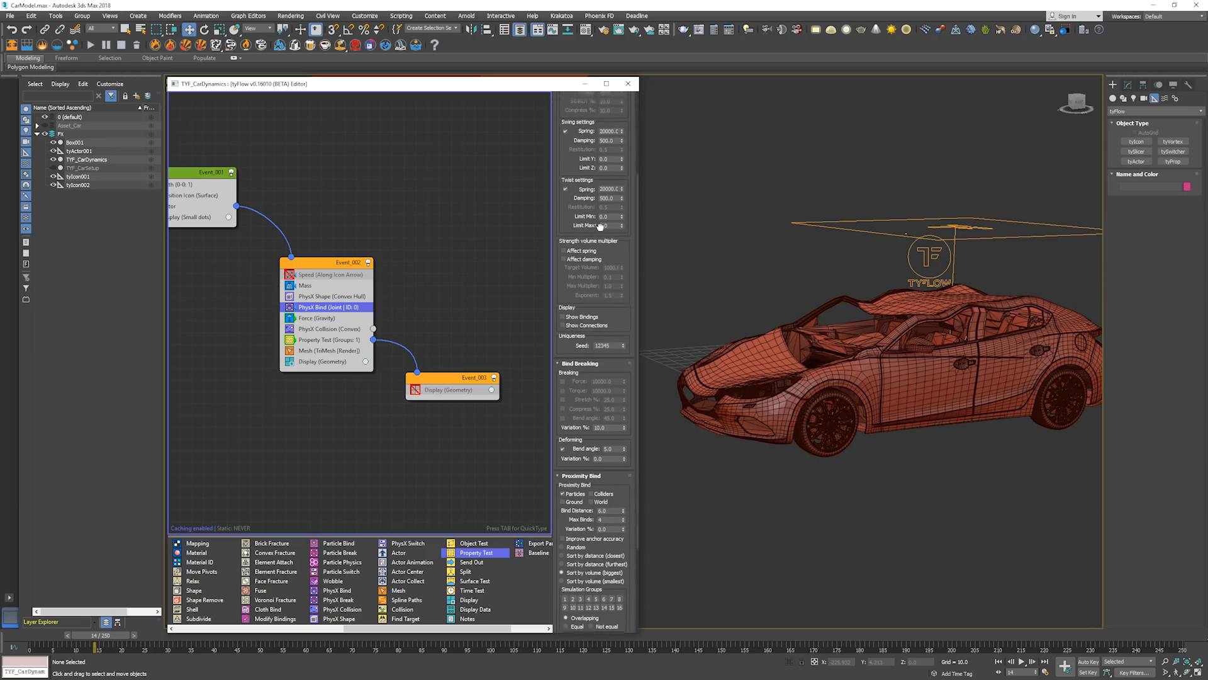
drag(592, 417, 592, 333)
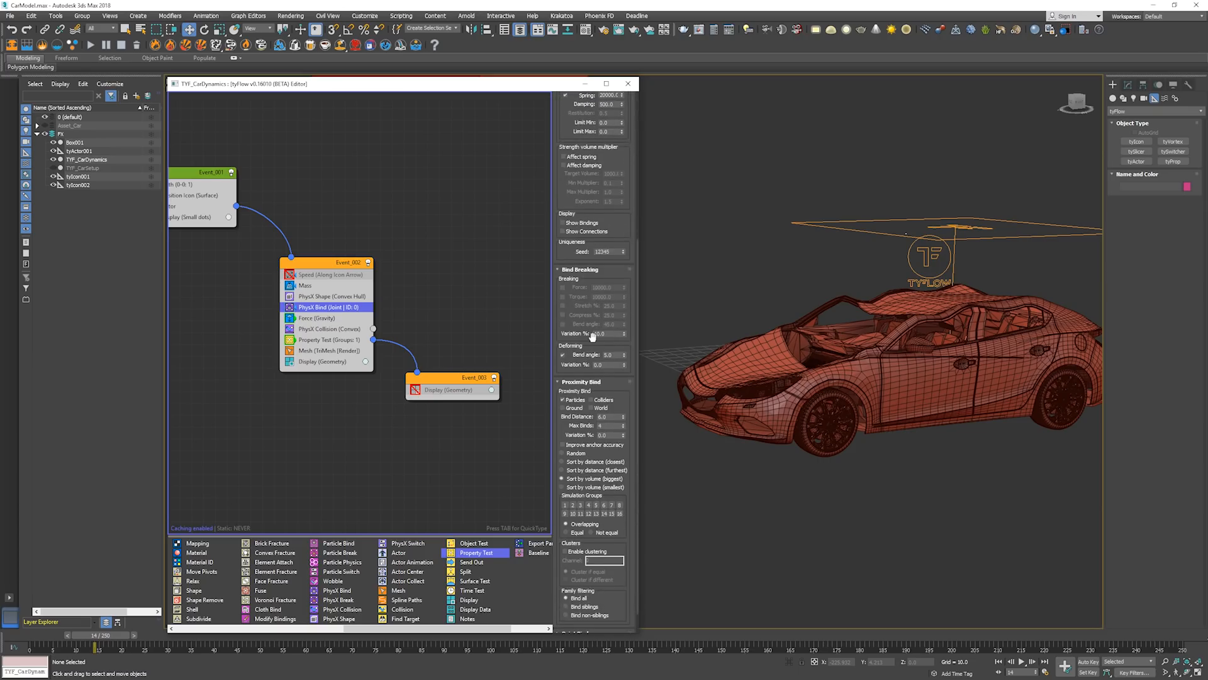
double_click(602, 416)
text(7)
key(Return)
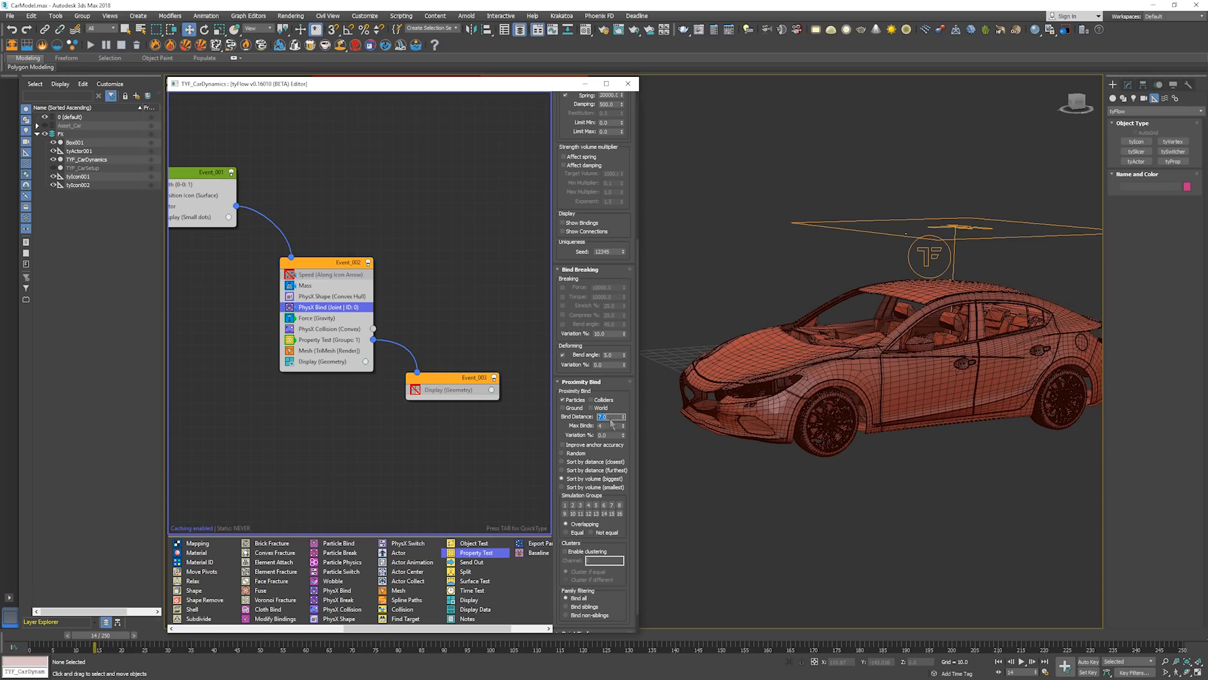
middle_click(825, 371)
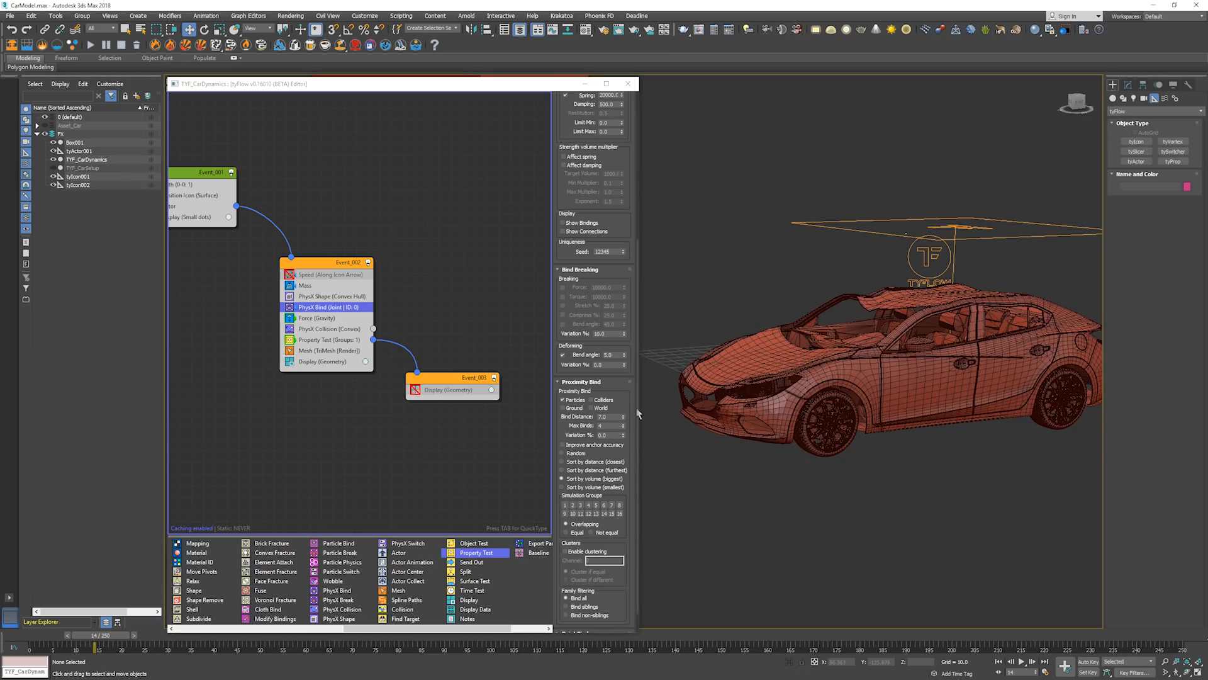
click(608, 416)
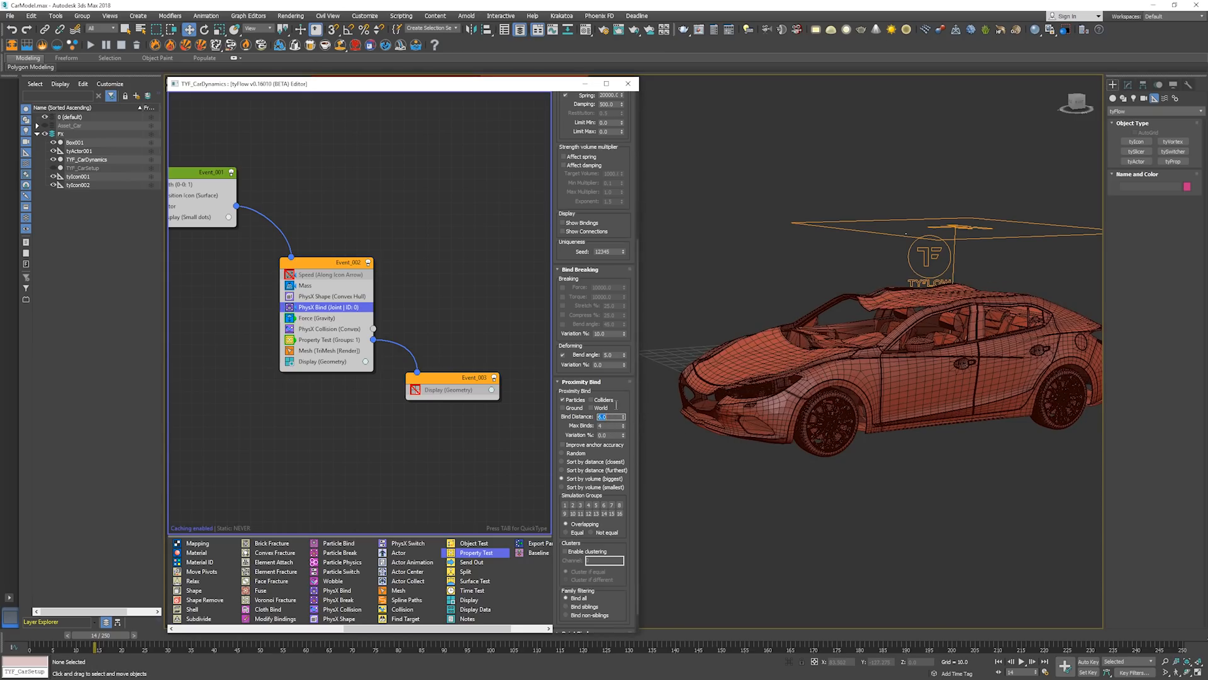
middle_click(930, 291)
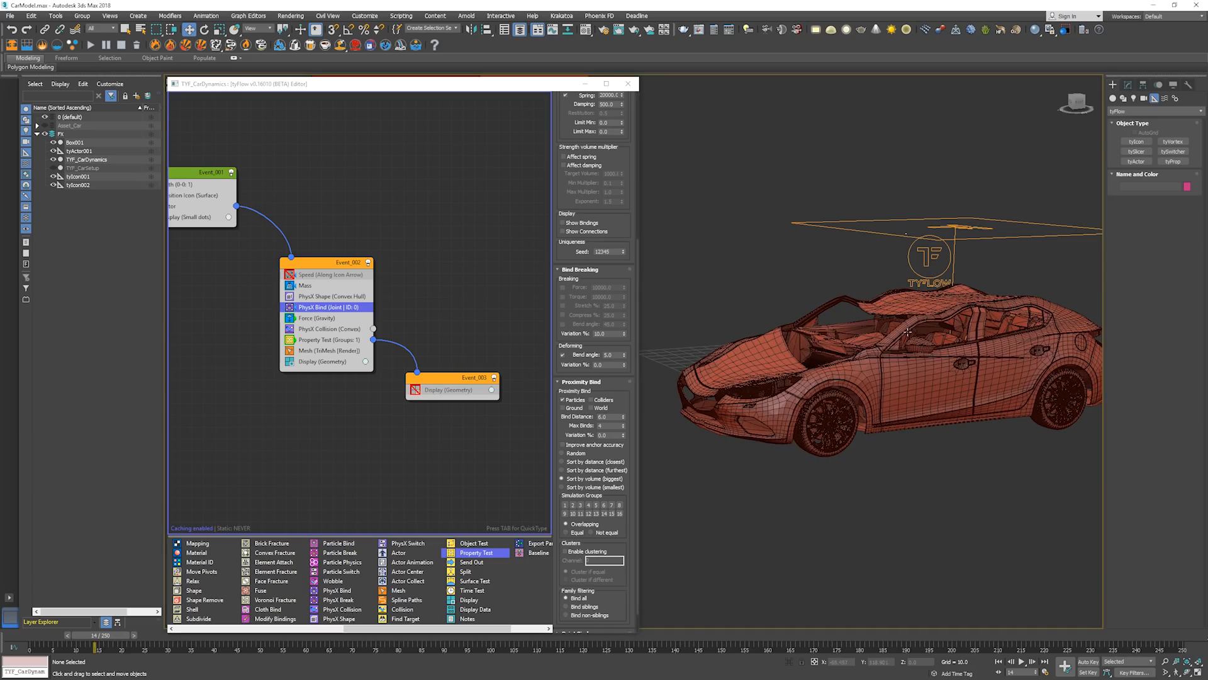
Rewind to frame 0 and set the PhysX simulation Substeps of TYF_CarDynamics to 10
click(929, 277)
key(Home)
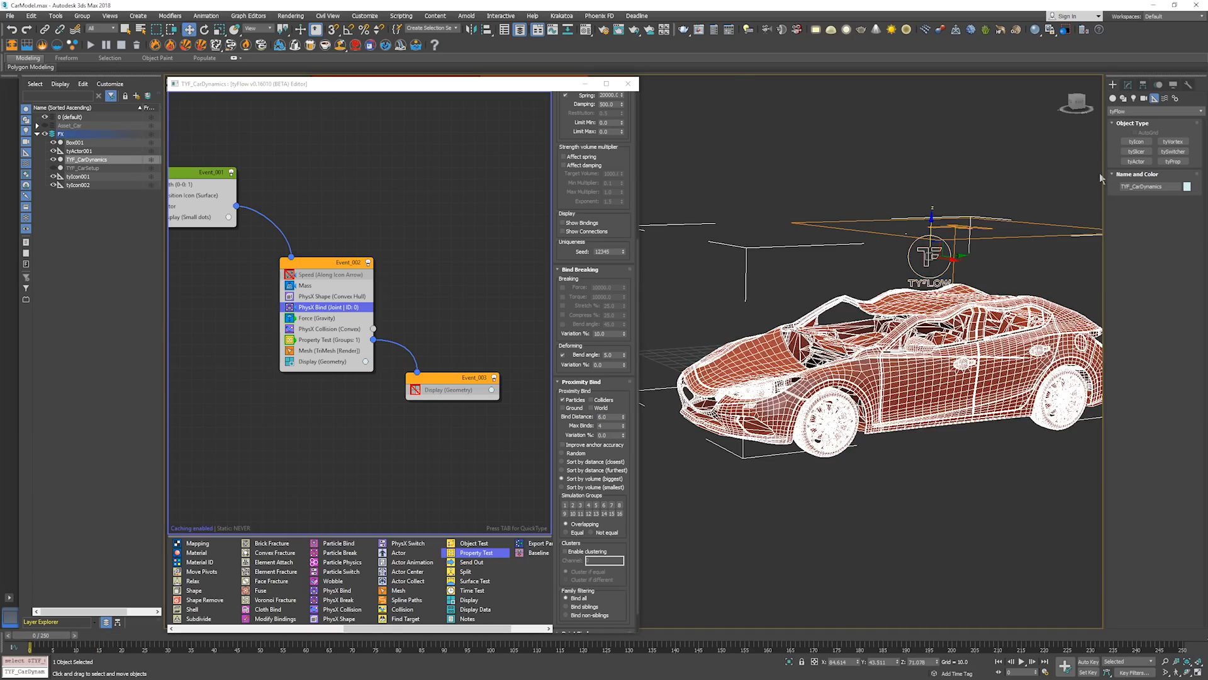
click(1127, 84)
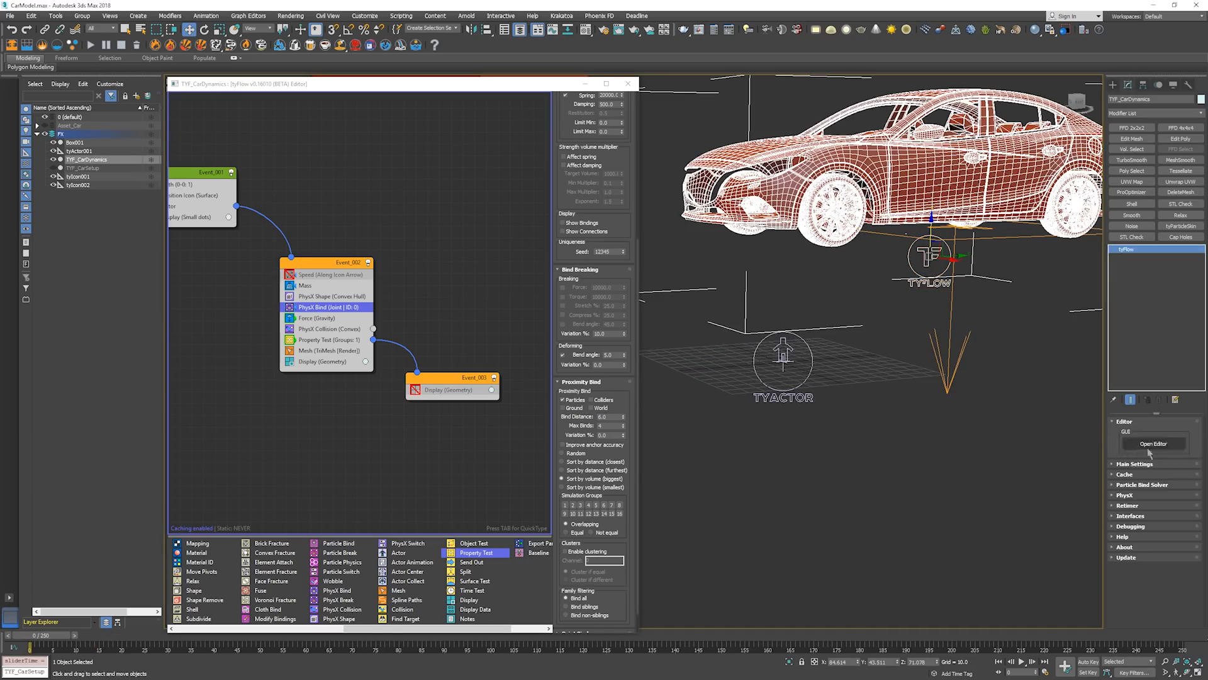
click(1150, 493)
scroll(1137, 556, down, 5)
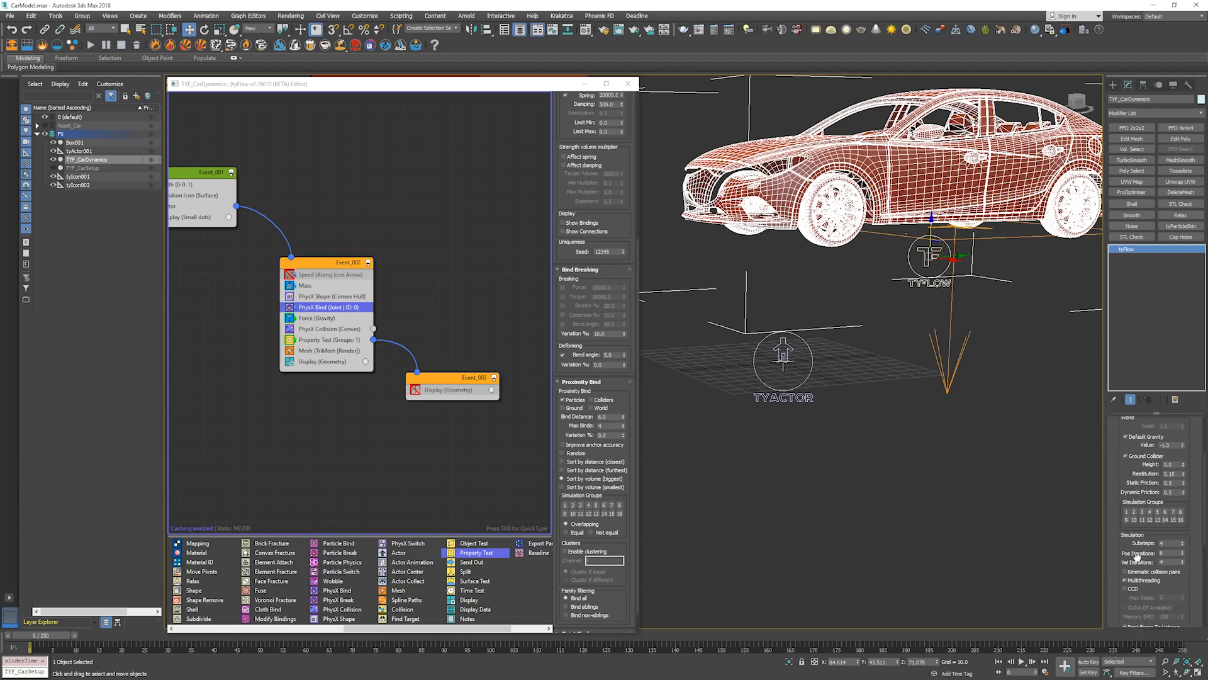
scroll(1133, 484, down, 3)
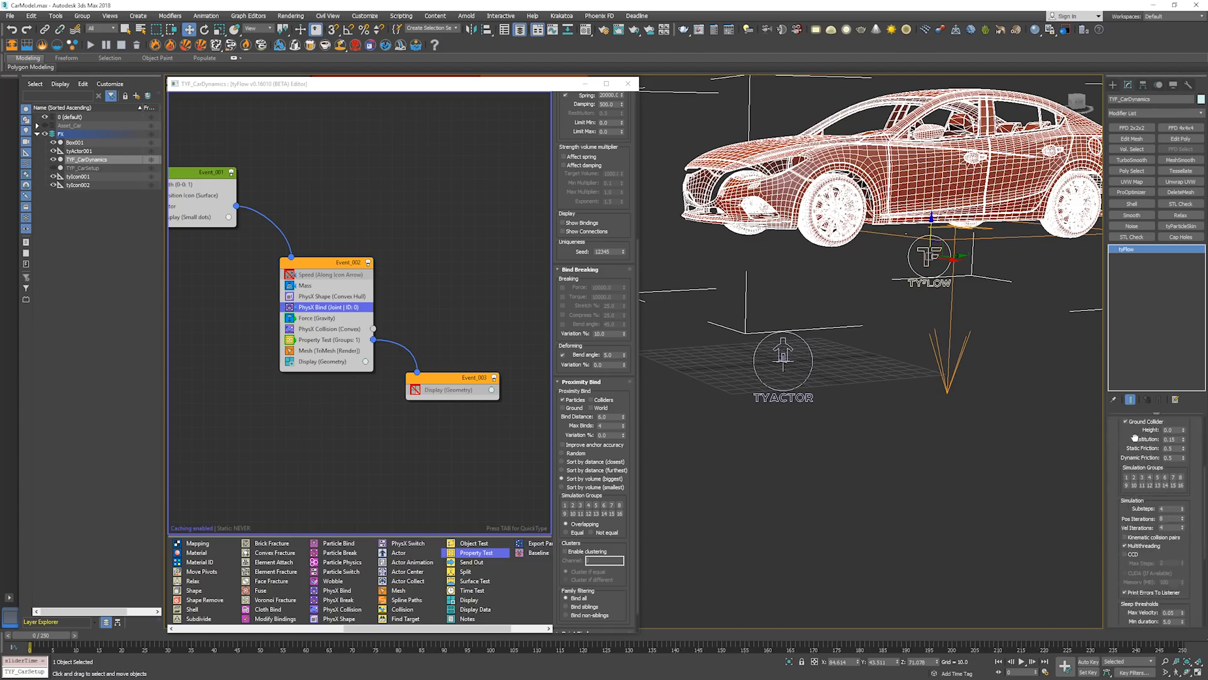
double_click(1171, 509)
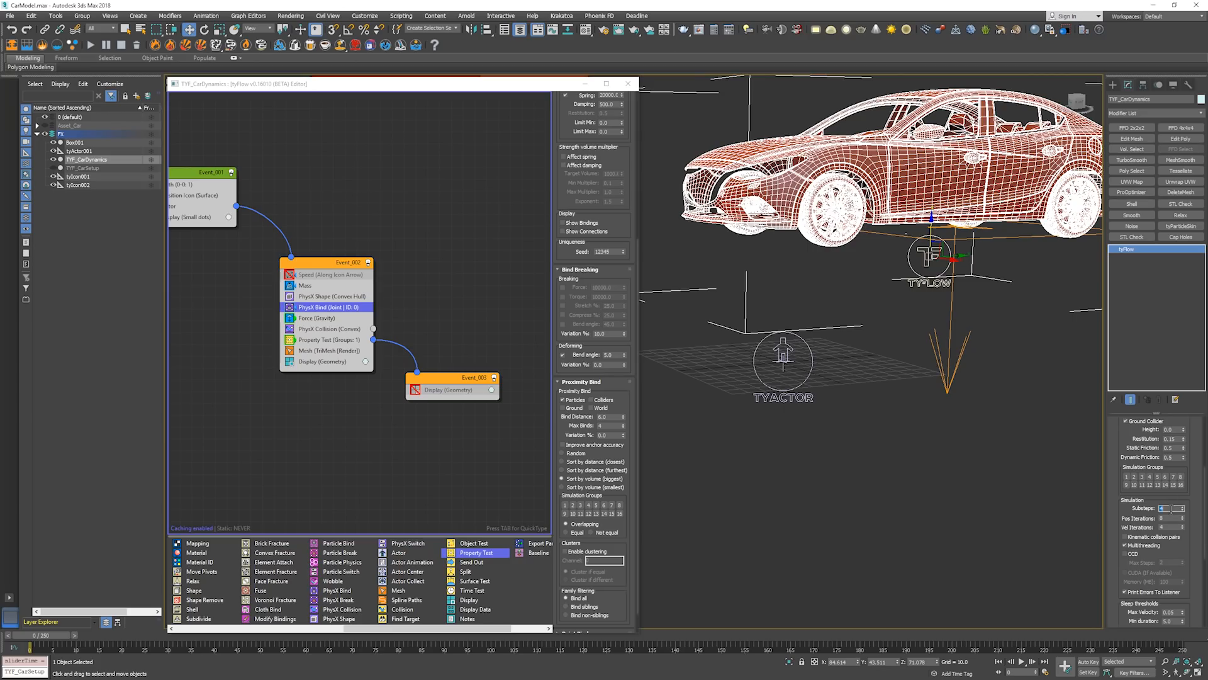
text(10)
key(Return)
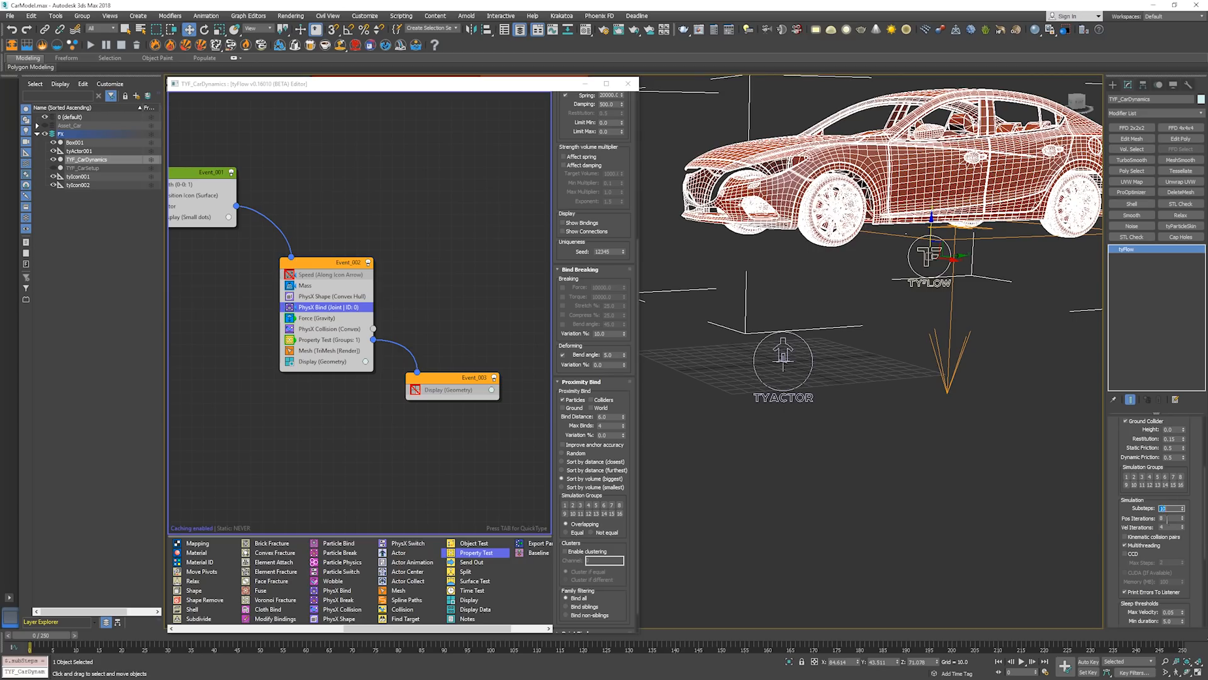
Set the PhysX Pos Iterations of TYF_CarDynamics to 12
double_click(1169, 518)
key(Return)
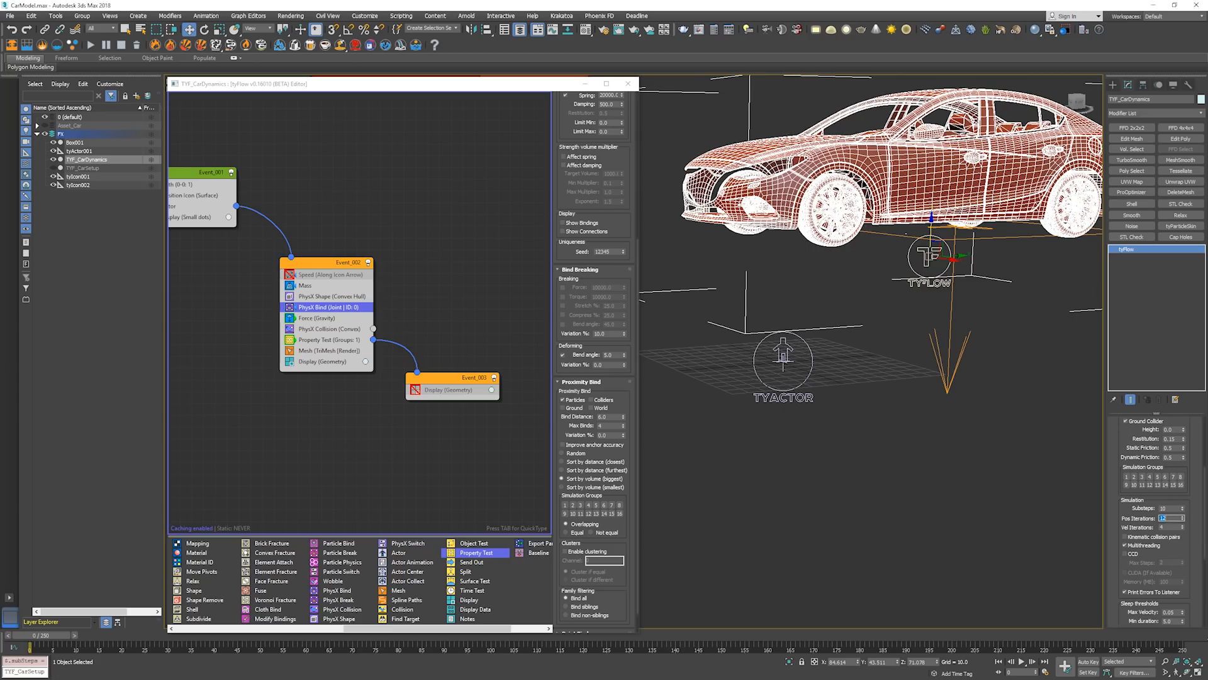
drag(1156, 565, 1157, 546)
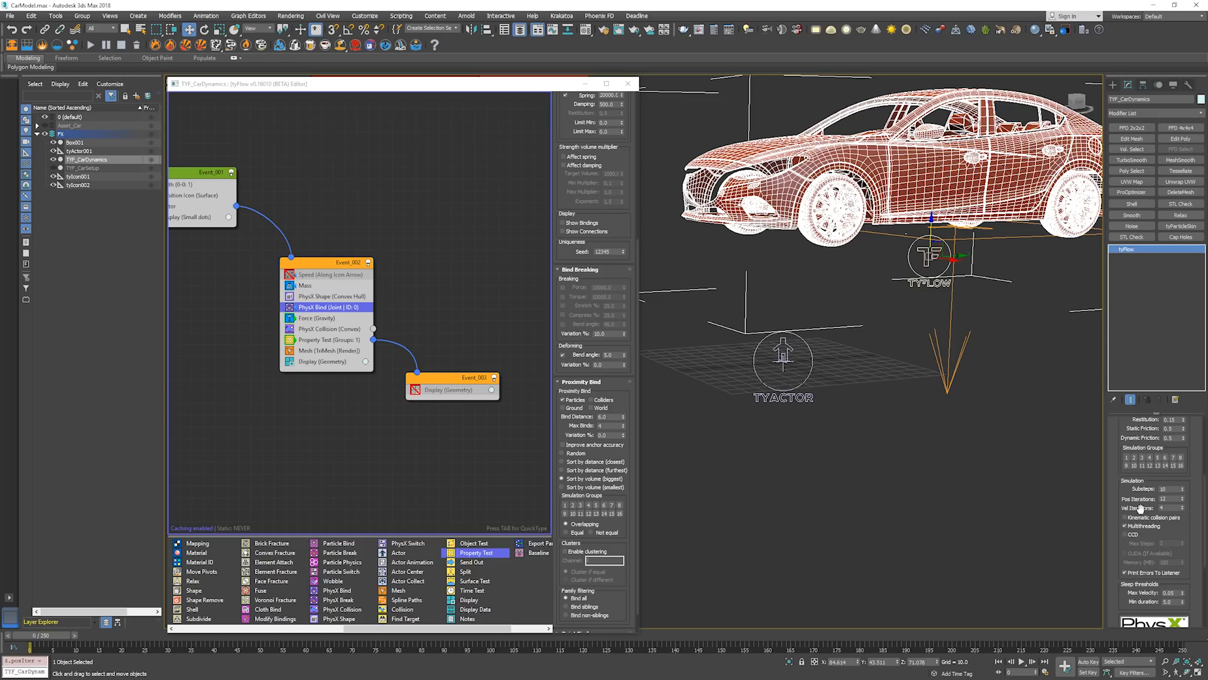
drag(1140, 503, 1147, 480)
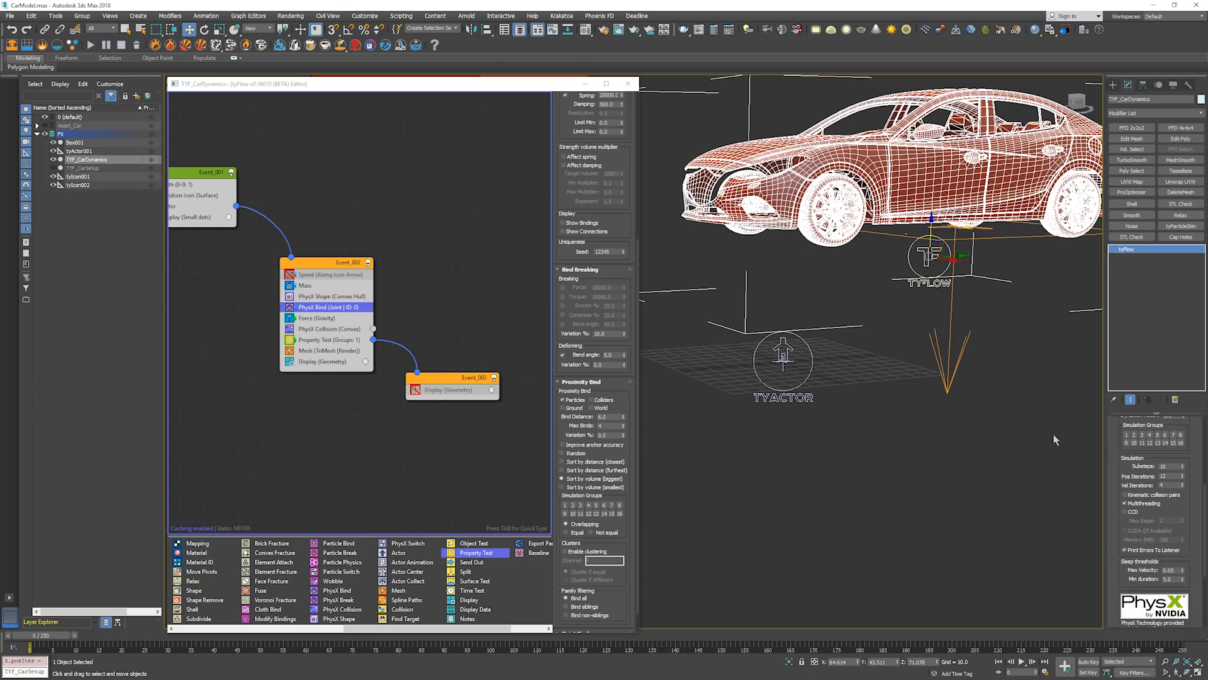
Replay the drop test from the start with the new solver settings and examine the car's deformation unselected
key(slash)
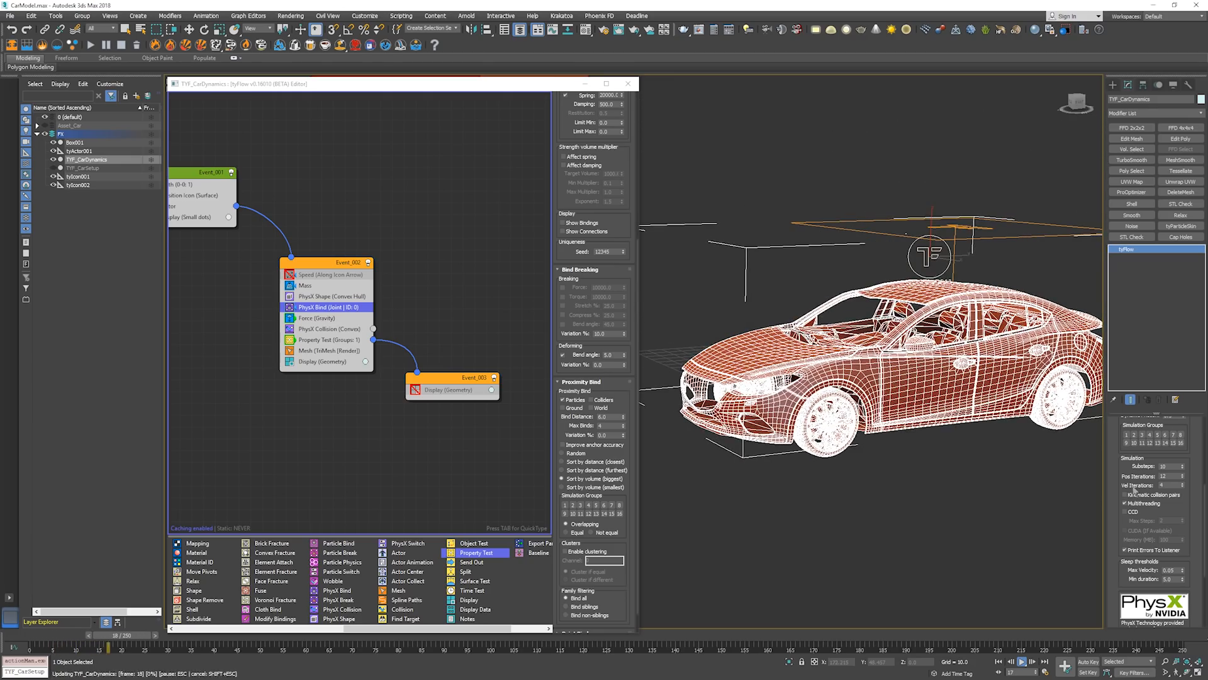
key(slash)
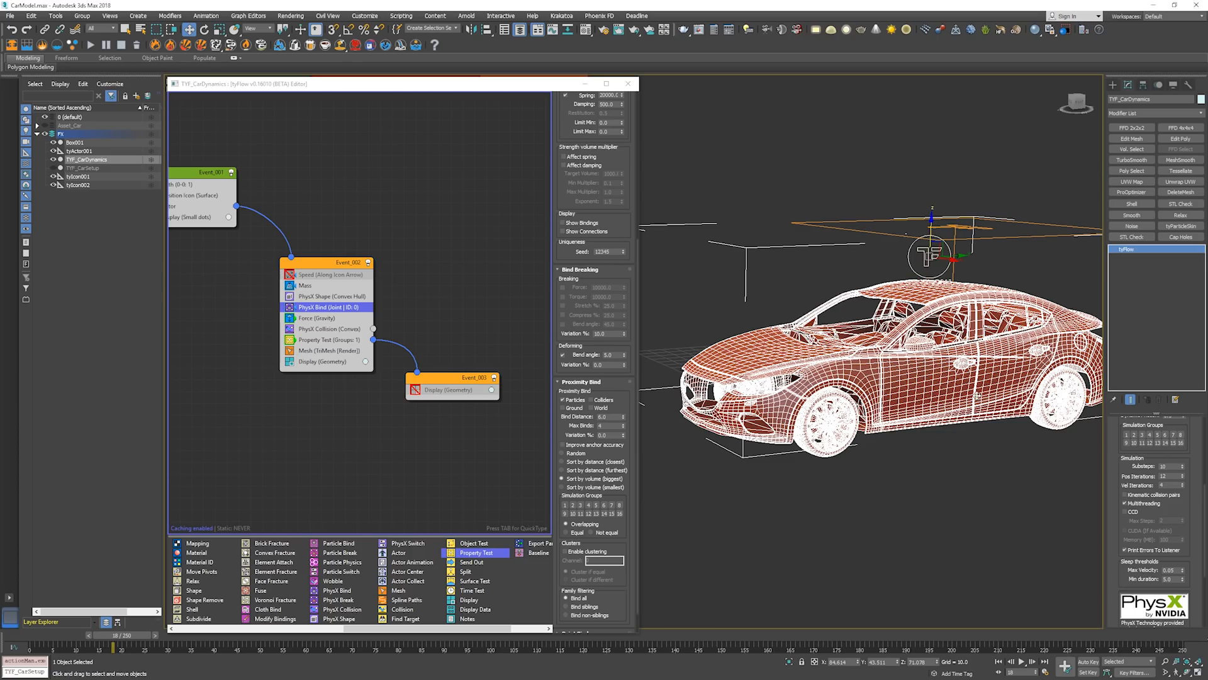
key(Home)
key(slash)
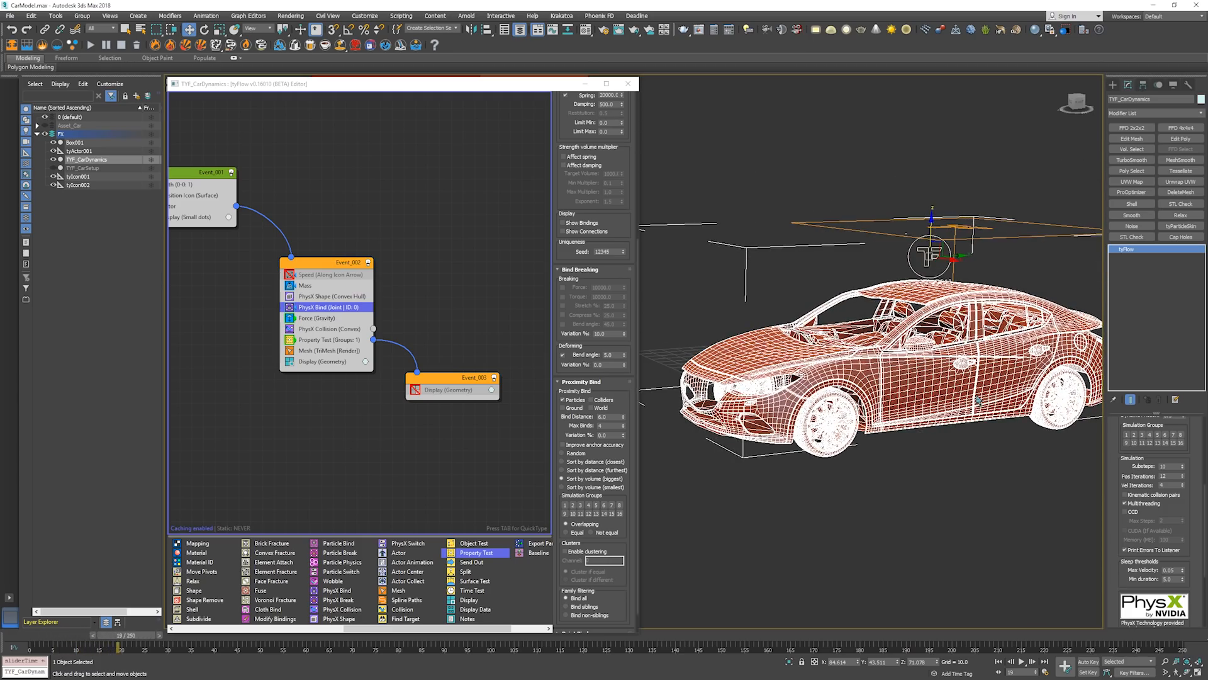
click(809, 262)
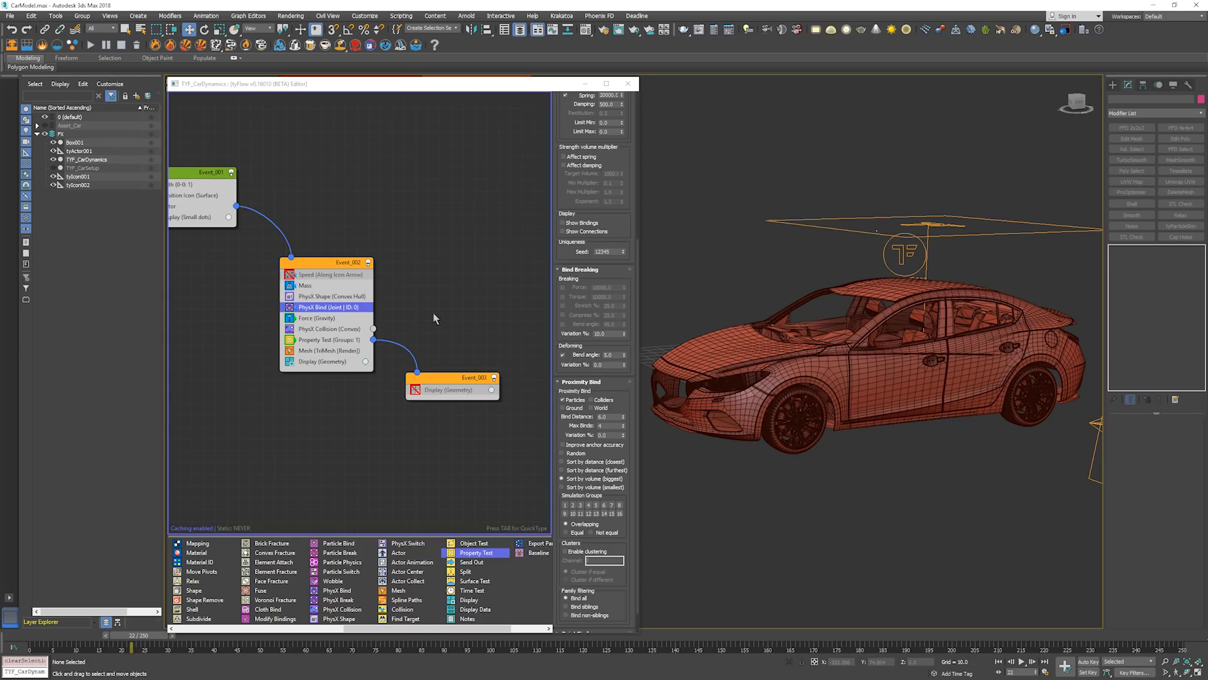
Set the PhysX Bind's Proximity Bind Distance to 5 and play the drop again
double_click(608, 416)
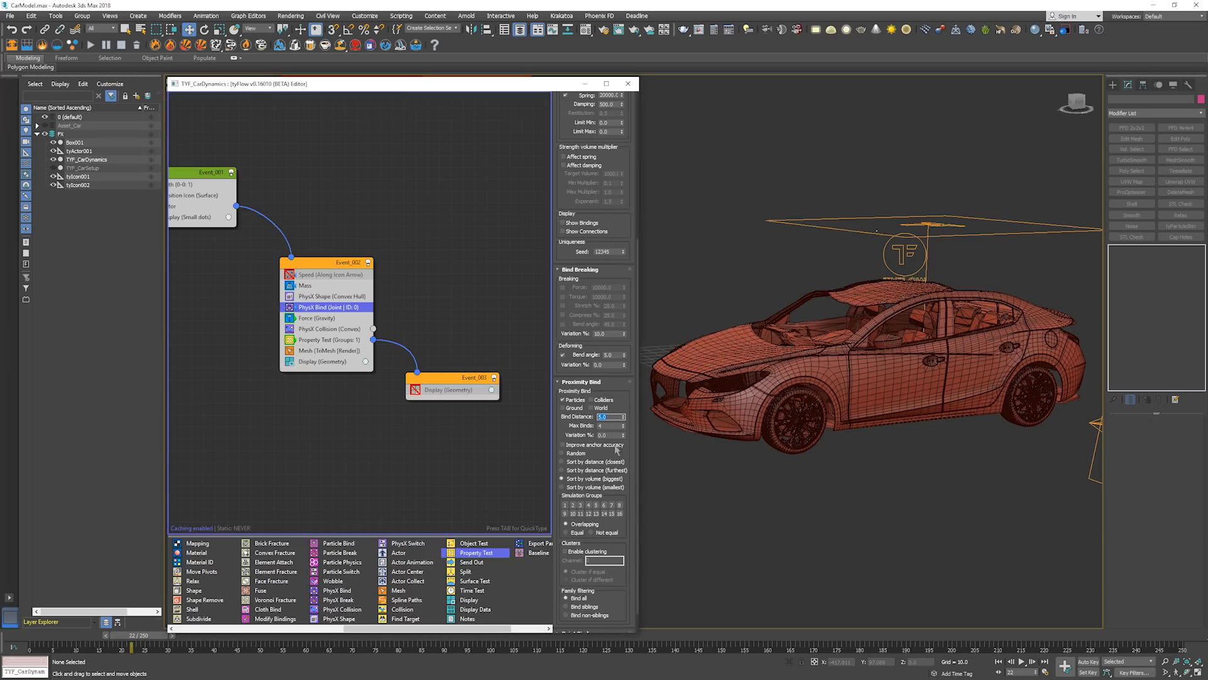
middle_drag(754, 380, 820, 331)
key(slash)
key(slash)
key(F4)
key(F4)
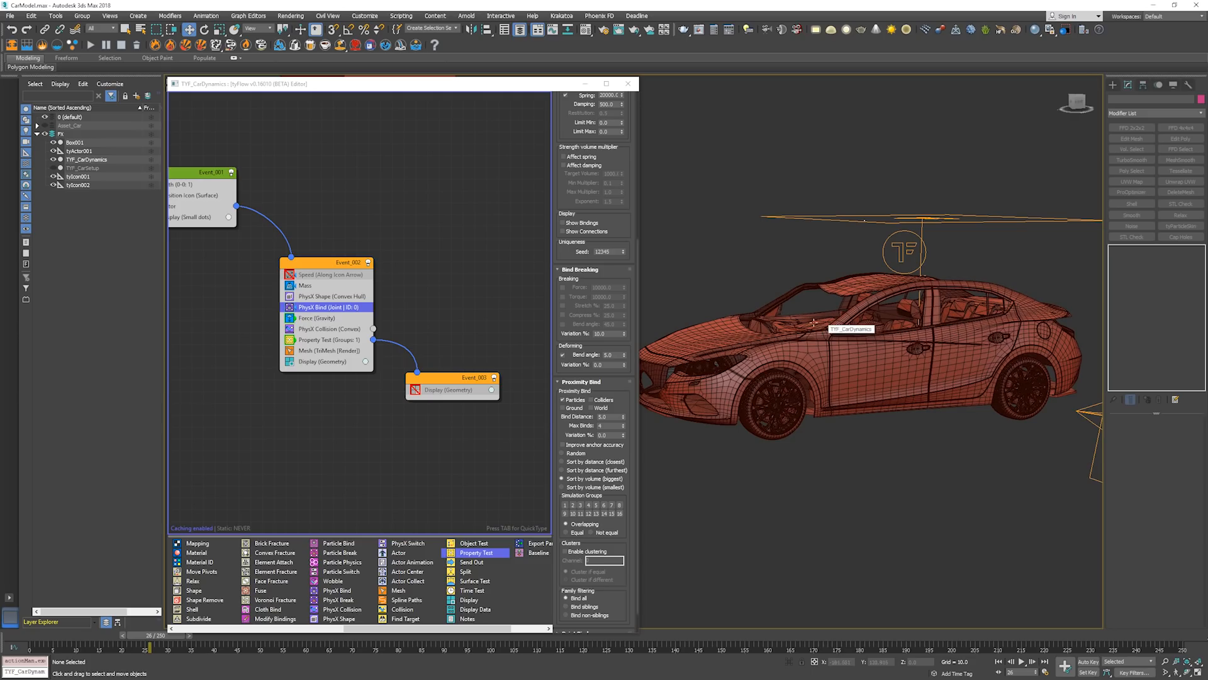
Replay the drop from the start and inspect the landed car from the side in wireframe
key(Home)
key(slash)
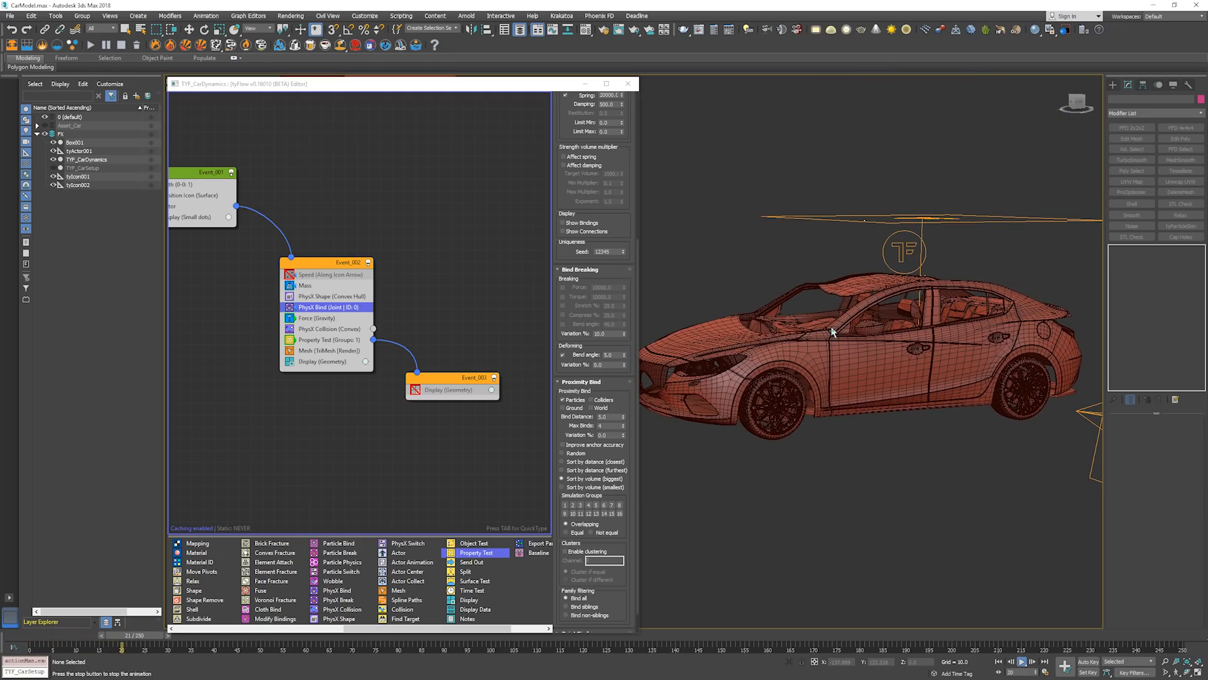
key(slash)
alt+middle_drag(840, 319, 897, 329)
key(F3)
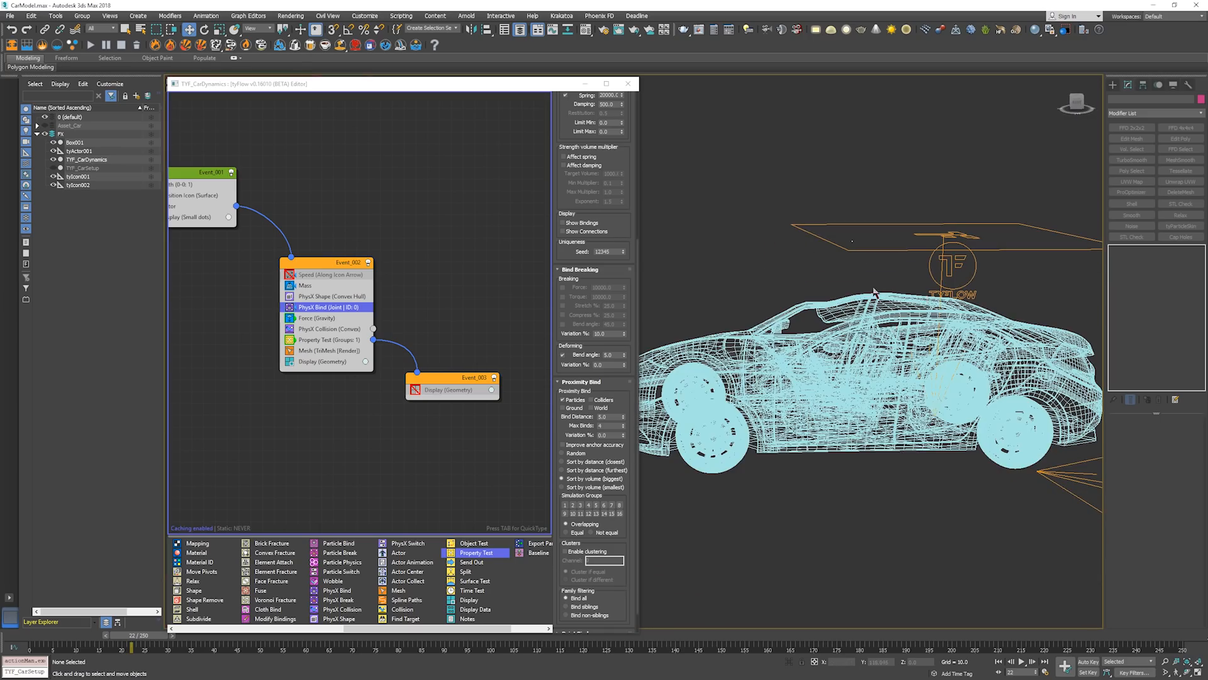
At frame 0, align the car's birth icon tyIcon001 to the tyActor icon
key(Home)
click(911, 249)
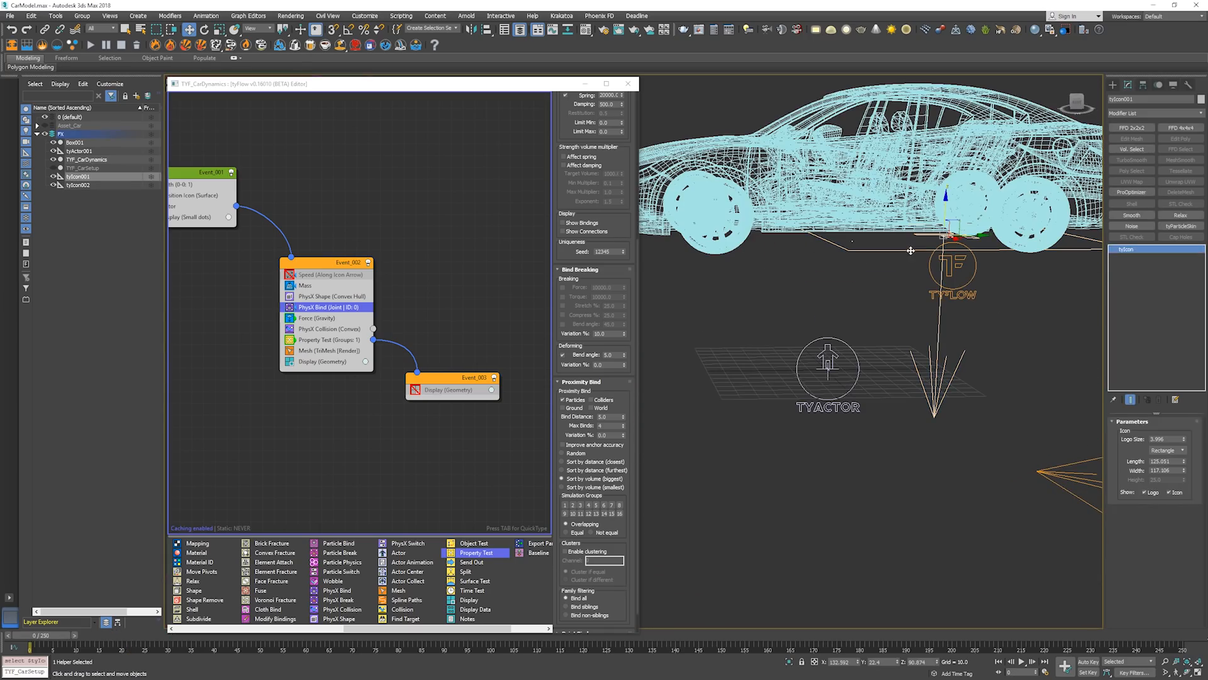
alt+middle_drag(911, 399, 903, 348)
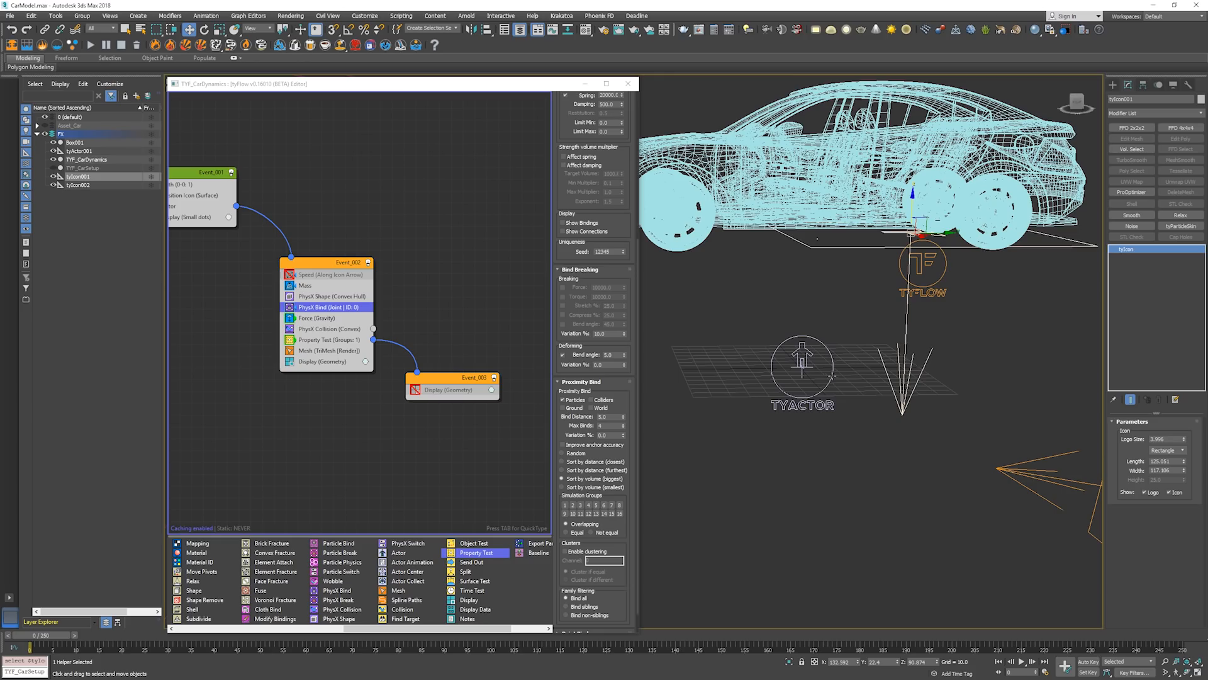
key(alt+a)
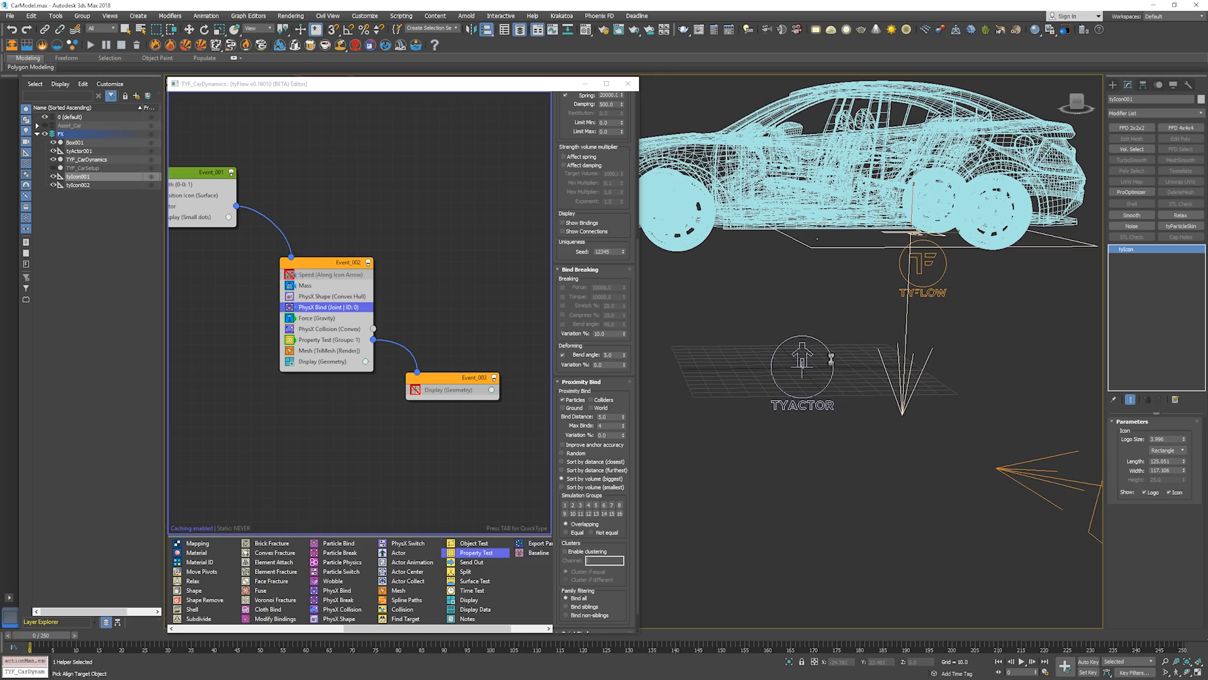
click(830, 359)
key(Return)
alt+middle_drag(823, 377, 897, 408)
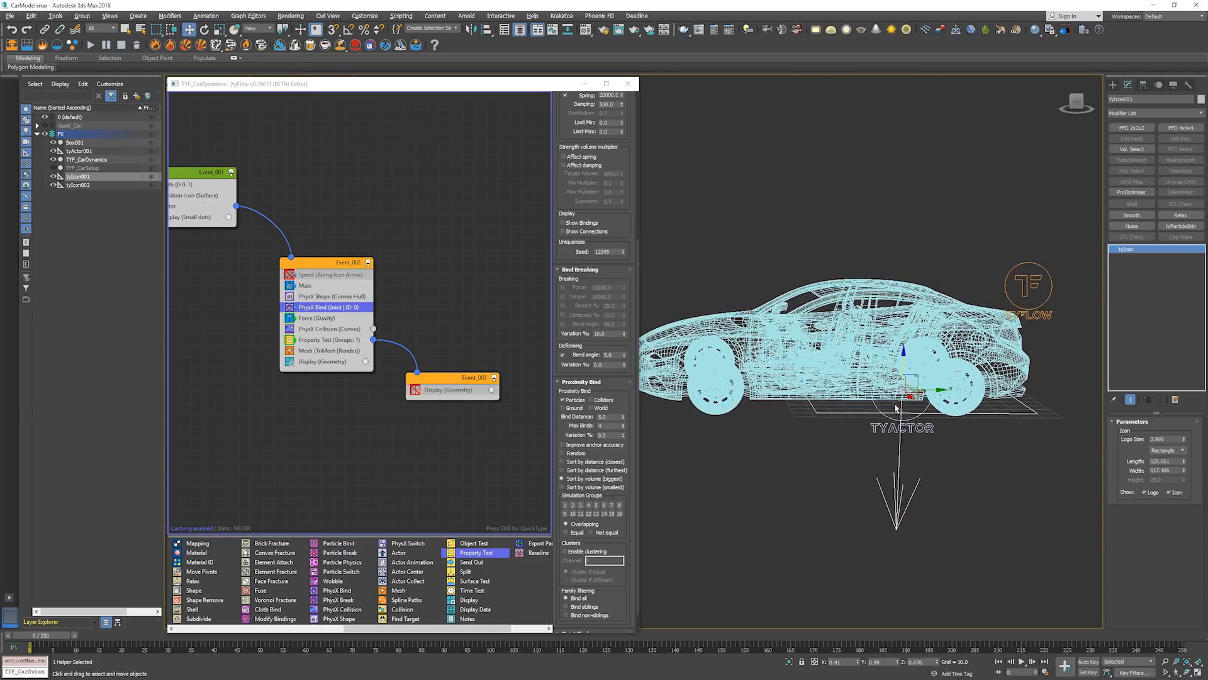
Play the simulation briefly with the car starting at ground level and return to the first frame
click(790, 433)
key(q)
key(slash)
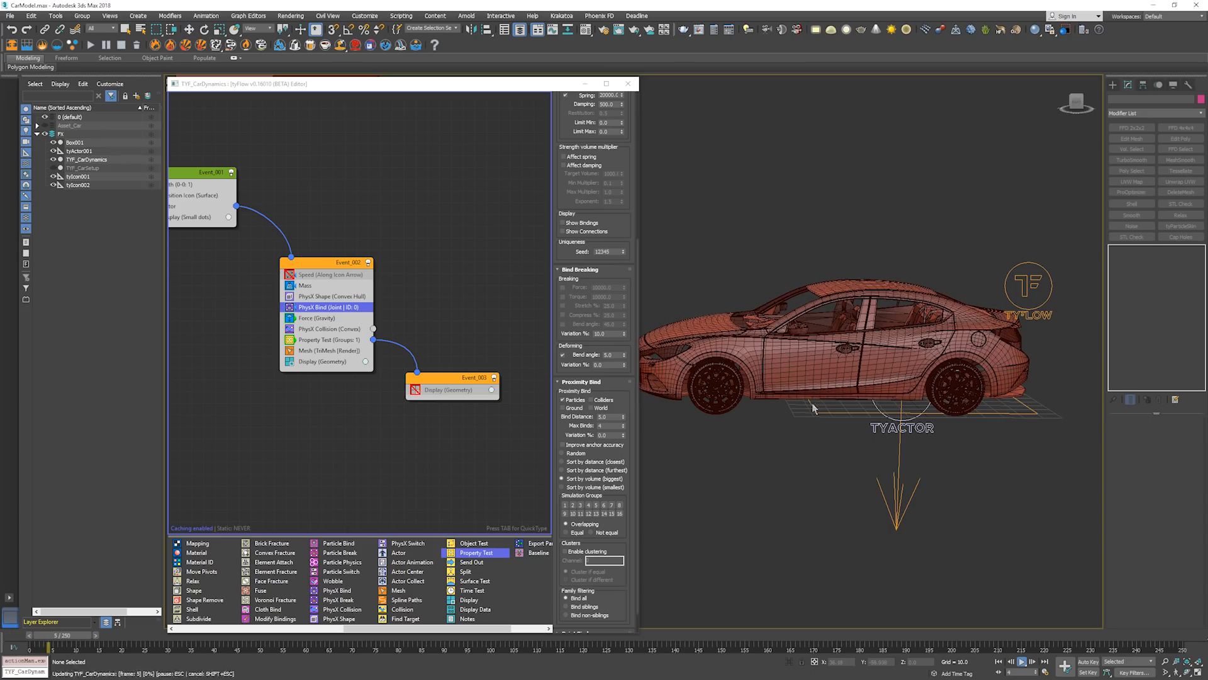
key(slash)
key(Home)
Move the birth icon tyIcon001 about 75 units along X so the car stands clear of the wall box
click(899, 451)
key(w)
alt+middle_drag(855, 424, 910, 399)
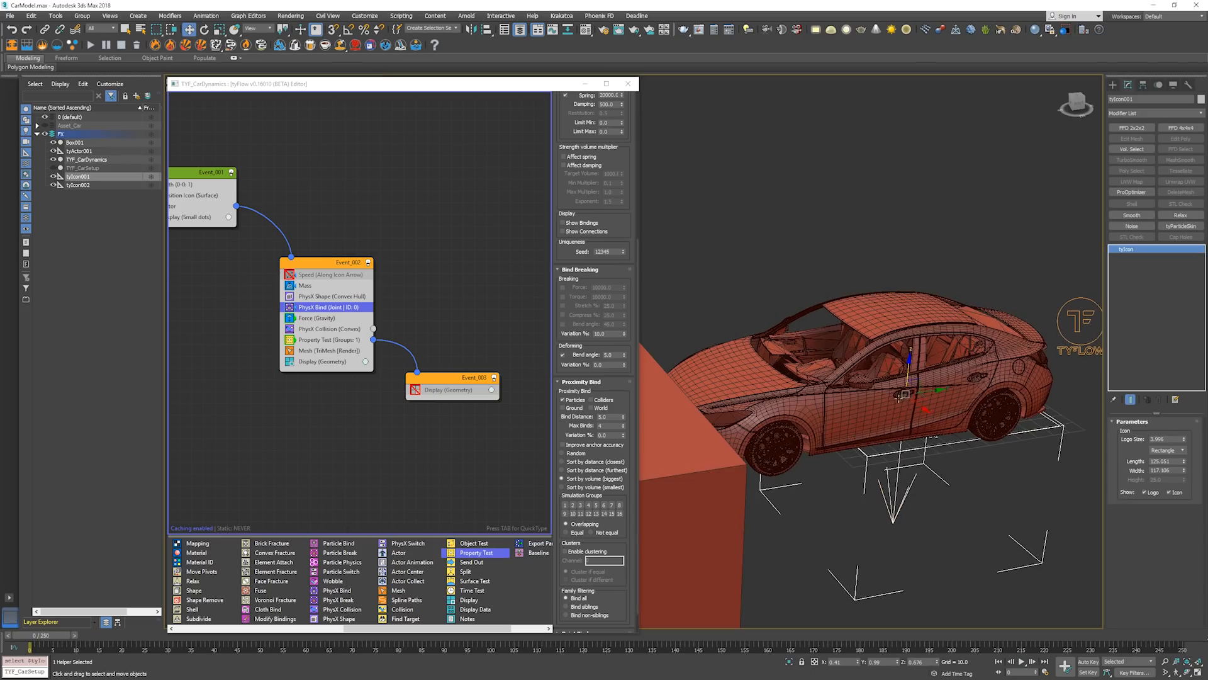
scroll(984, 476, up, 3)
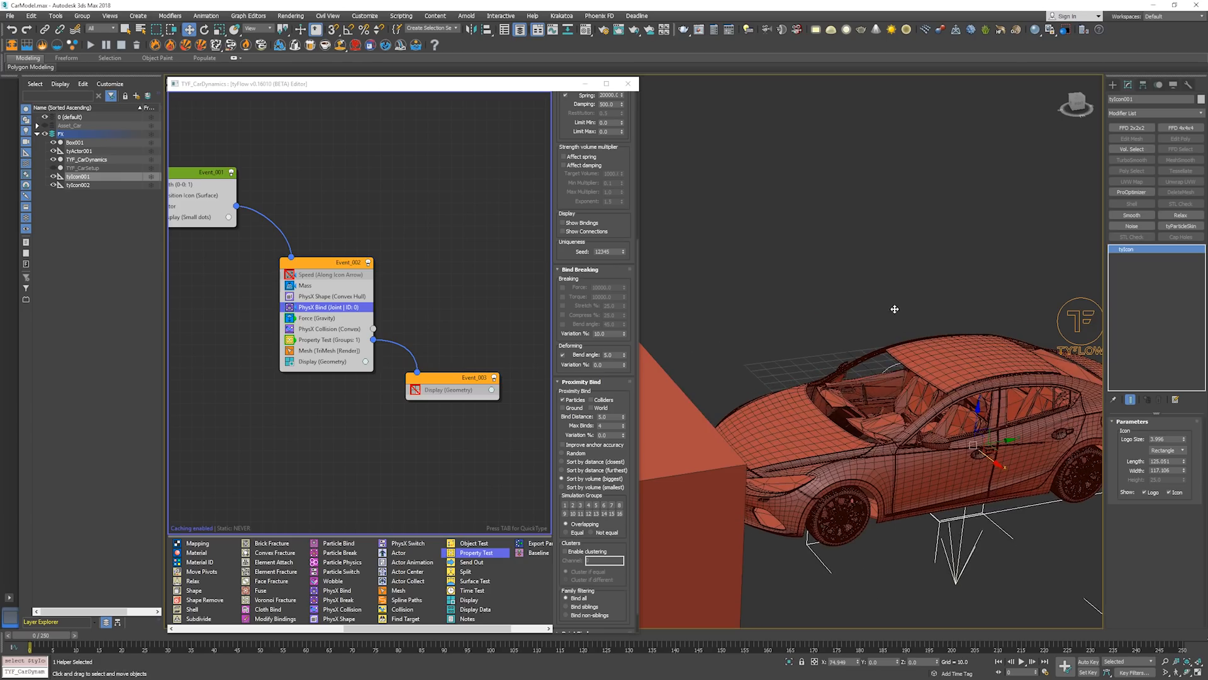
key(ctrl+z)
click(893, 308)
click(1113, 85)
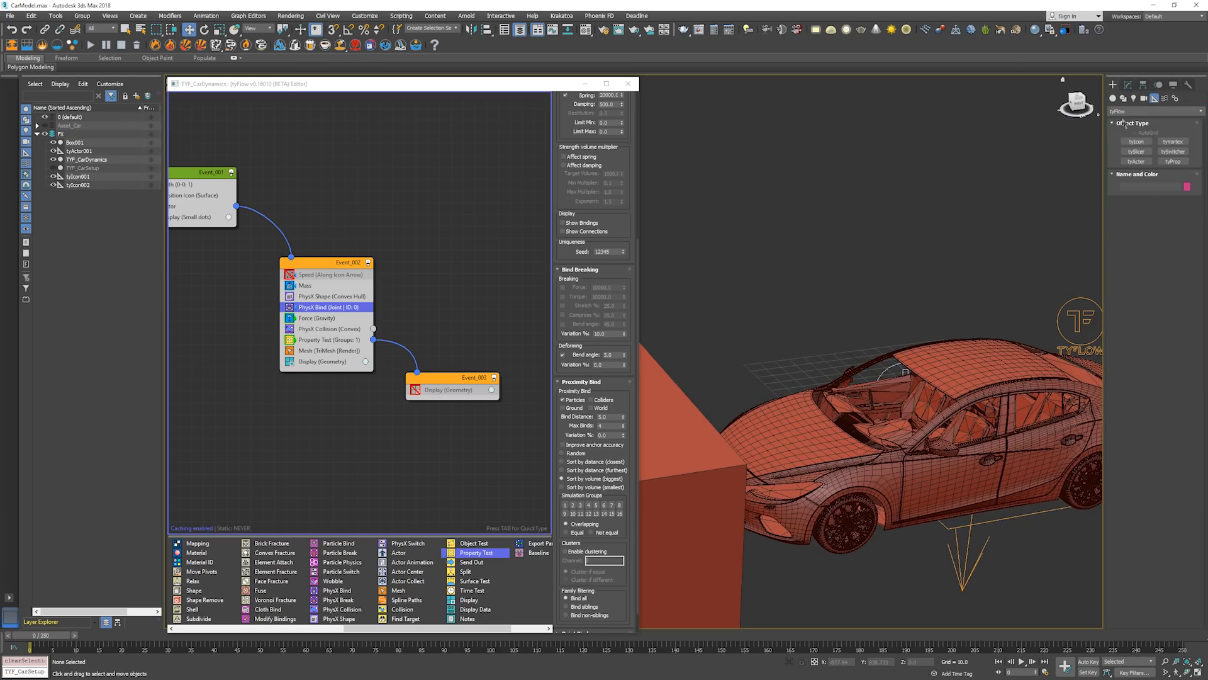
click(1114, 98)
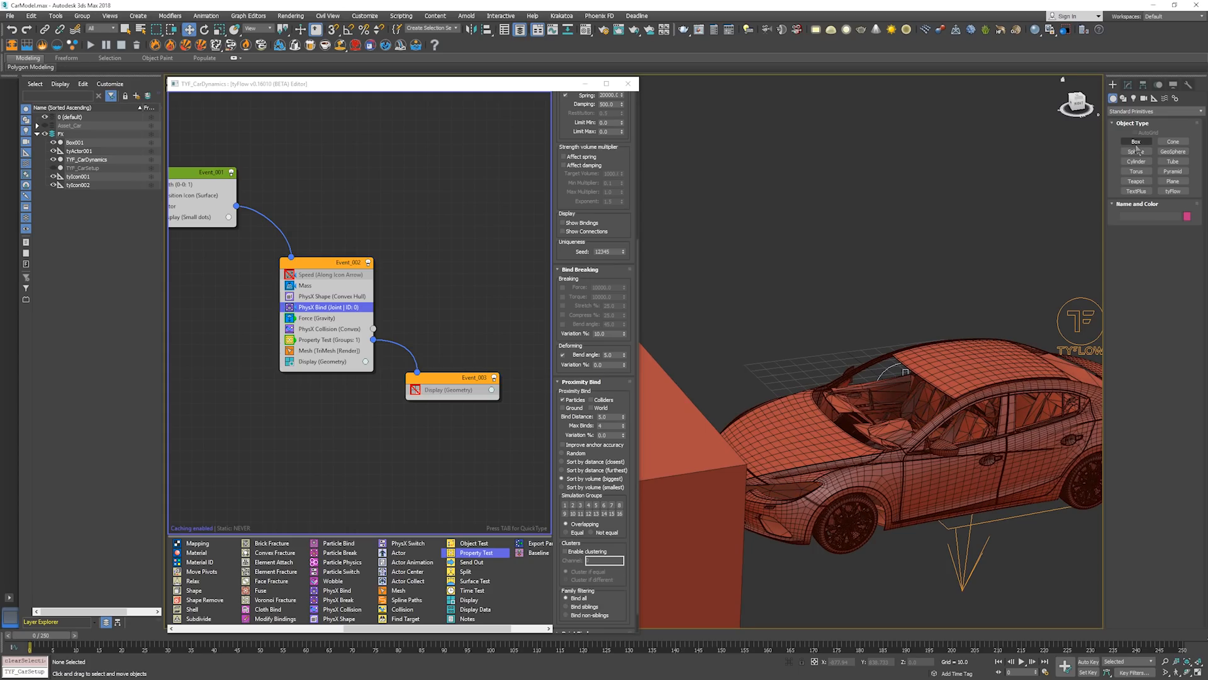
middle_drag(988, 273, 815, 234)
Copy the birth icon tyIcon001 to a position high above the front of the car
scroll(815, 242, down, 3)
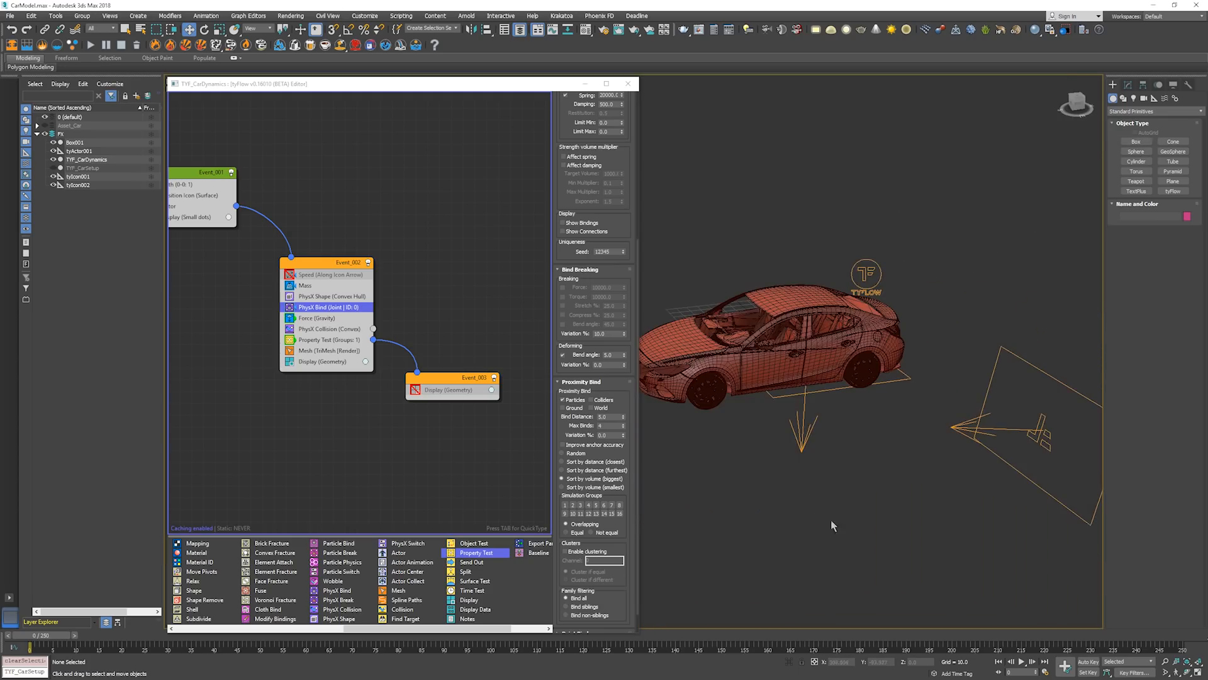
click(801, 436)
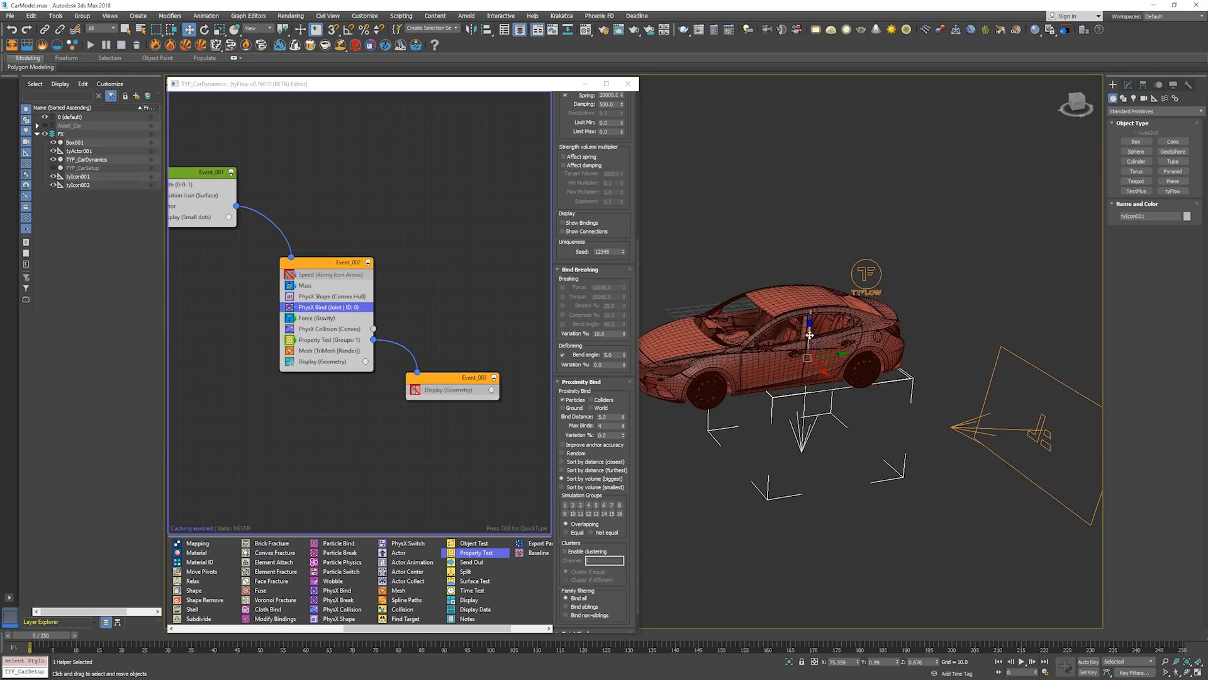
drag(811, 338, 732, 123)
Create a new event with a Birth operator in the empty area of the flow and add a Position Icon operator
click(439, 169)
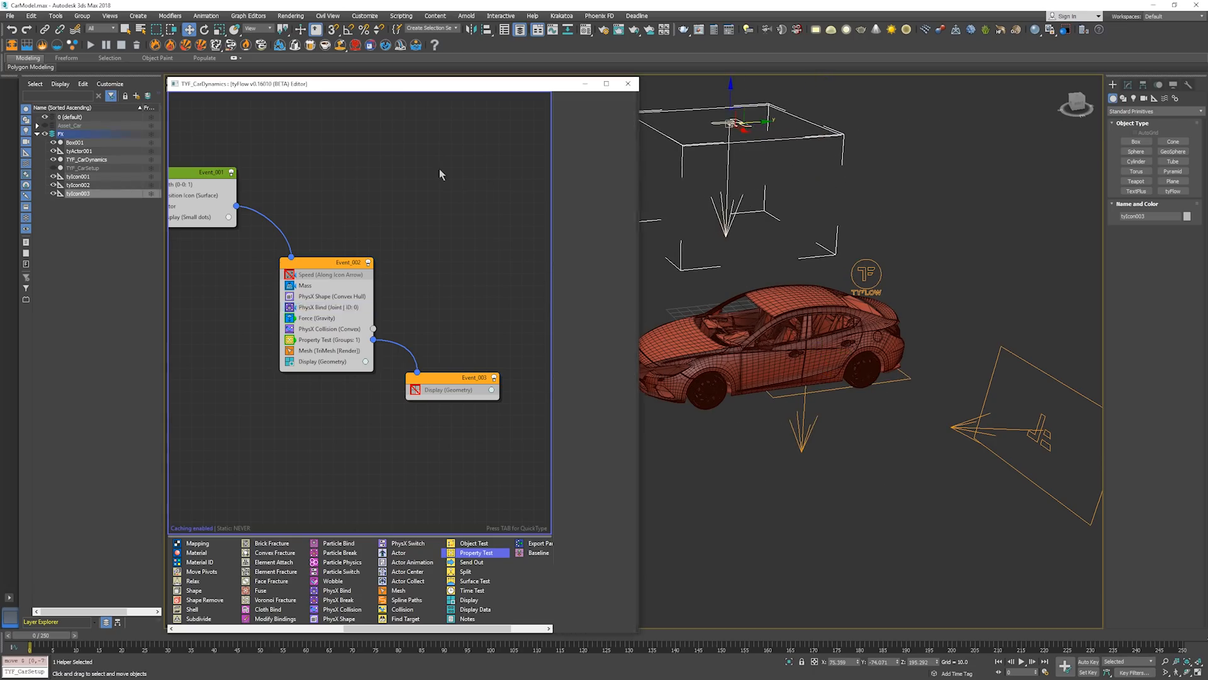
right_click(433, 138)
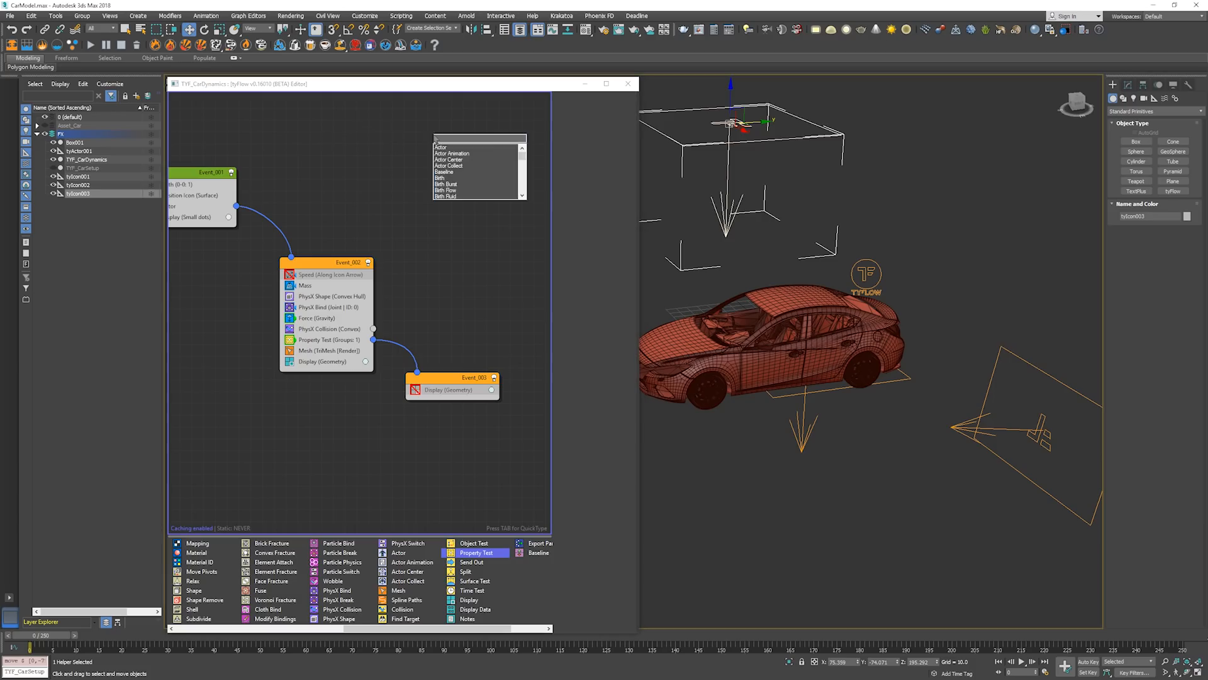
click(434, 139)
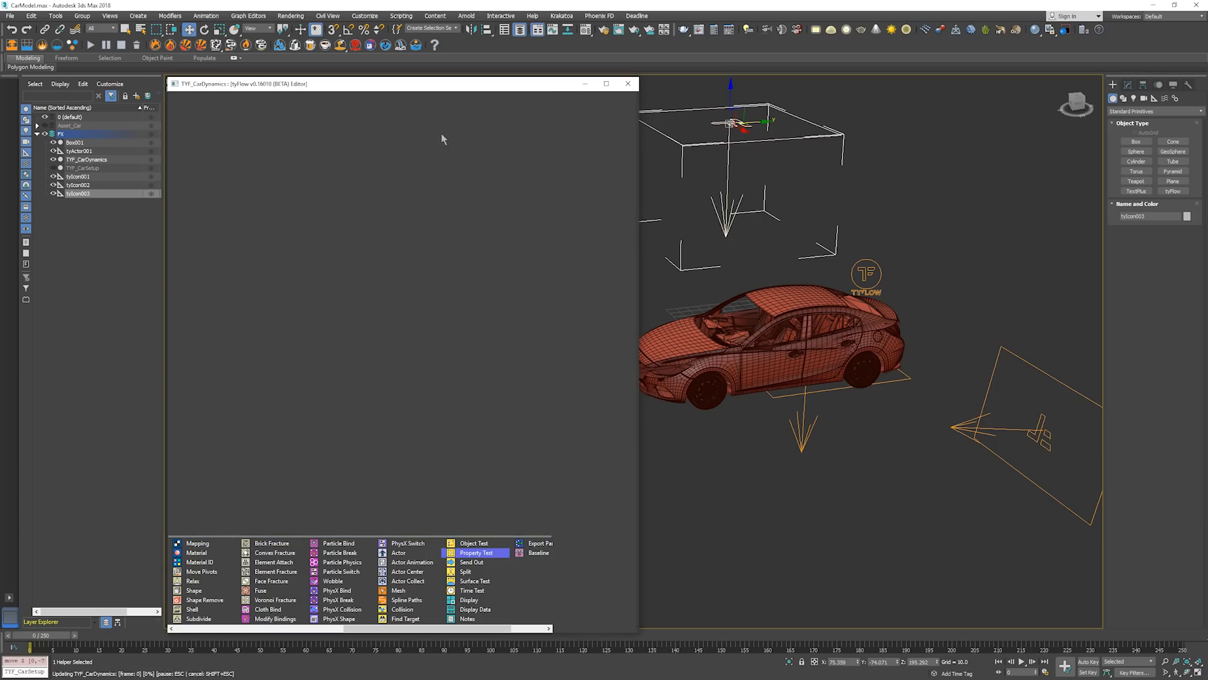
key(Tab)
text(pos)
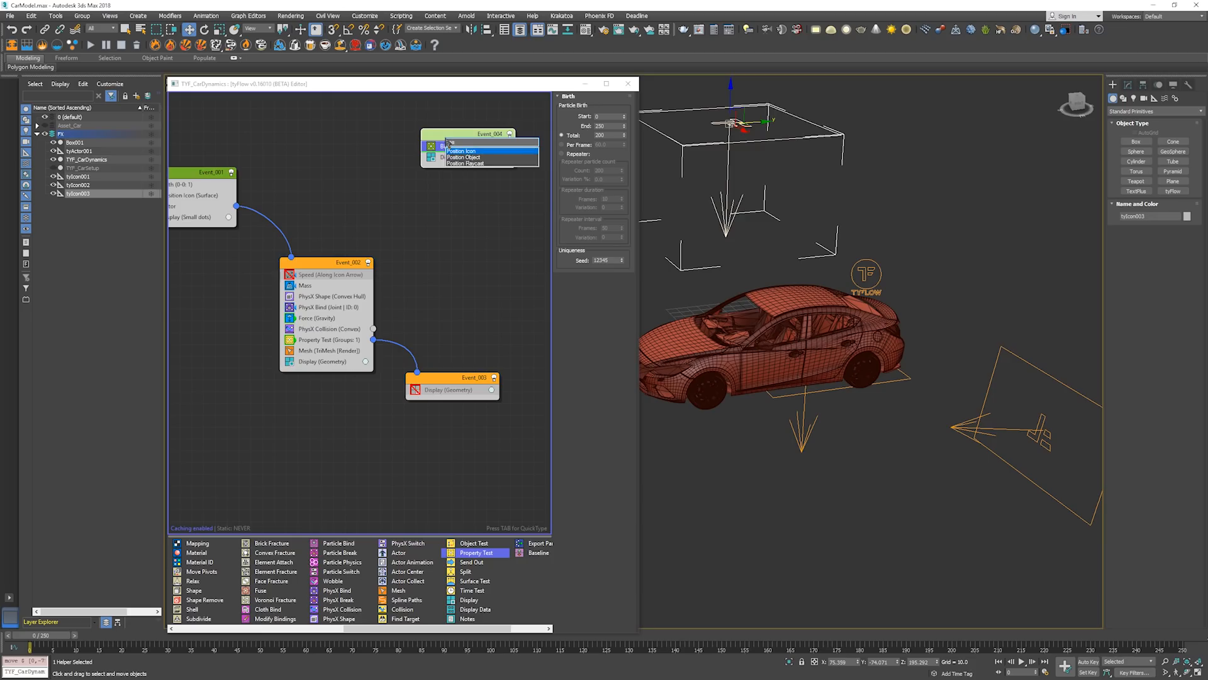
key(Return)
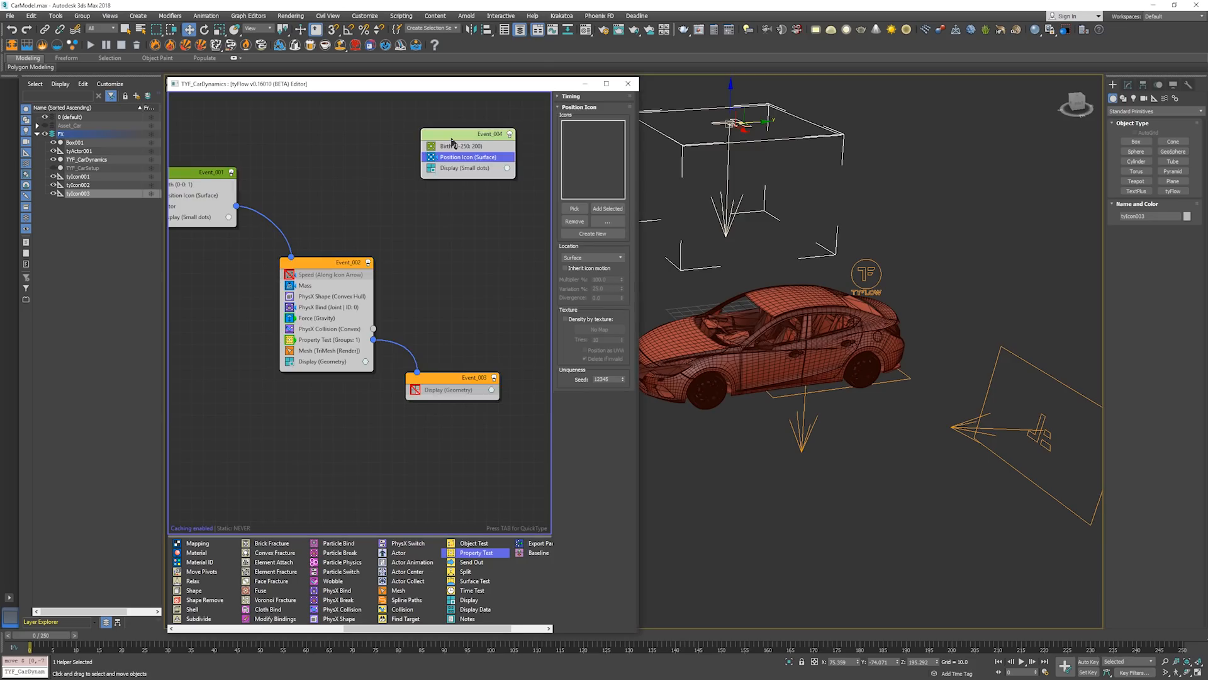
Add a Force operator to the new birth event and open the settings of its Birth operator
key(Tab)
text(force)
key(Return)
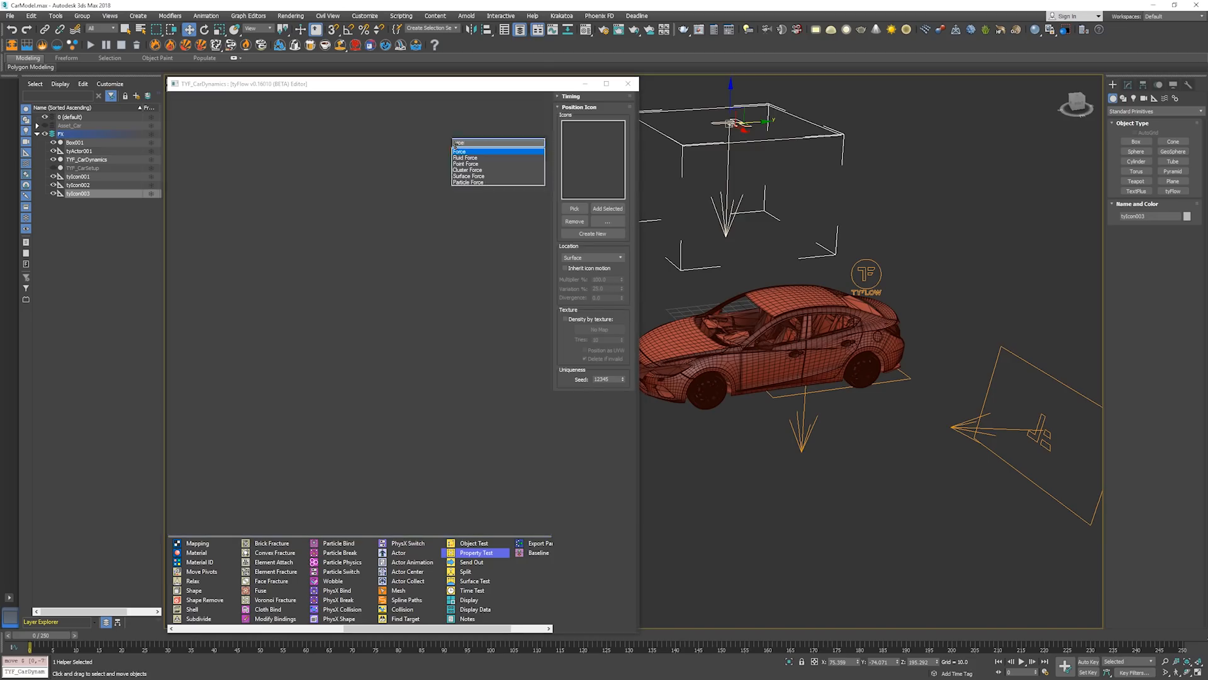
click(469, 146)
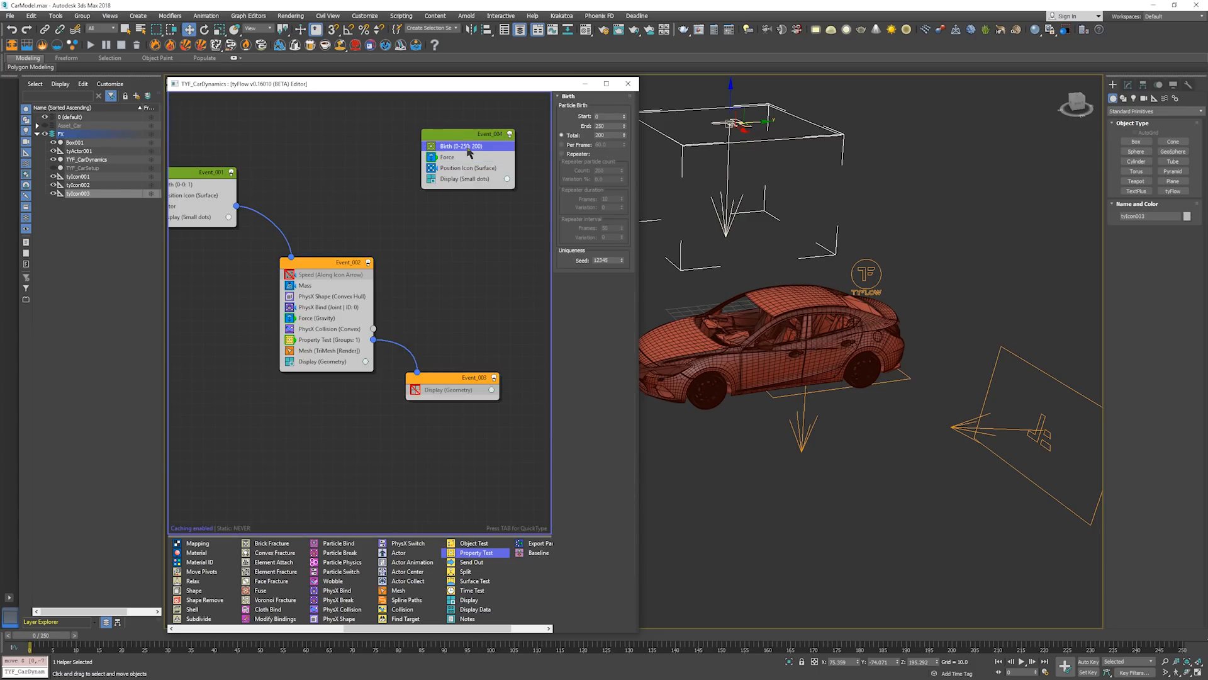
Set the new event's Birth operator to end at frame 0 with a total of 1 particle
double_click(605, 126)
key(Tab)
text(1)
key(Return)
Set the built-in gravity strength of the new event's Force operator to -1
click(456, 157)
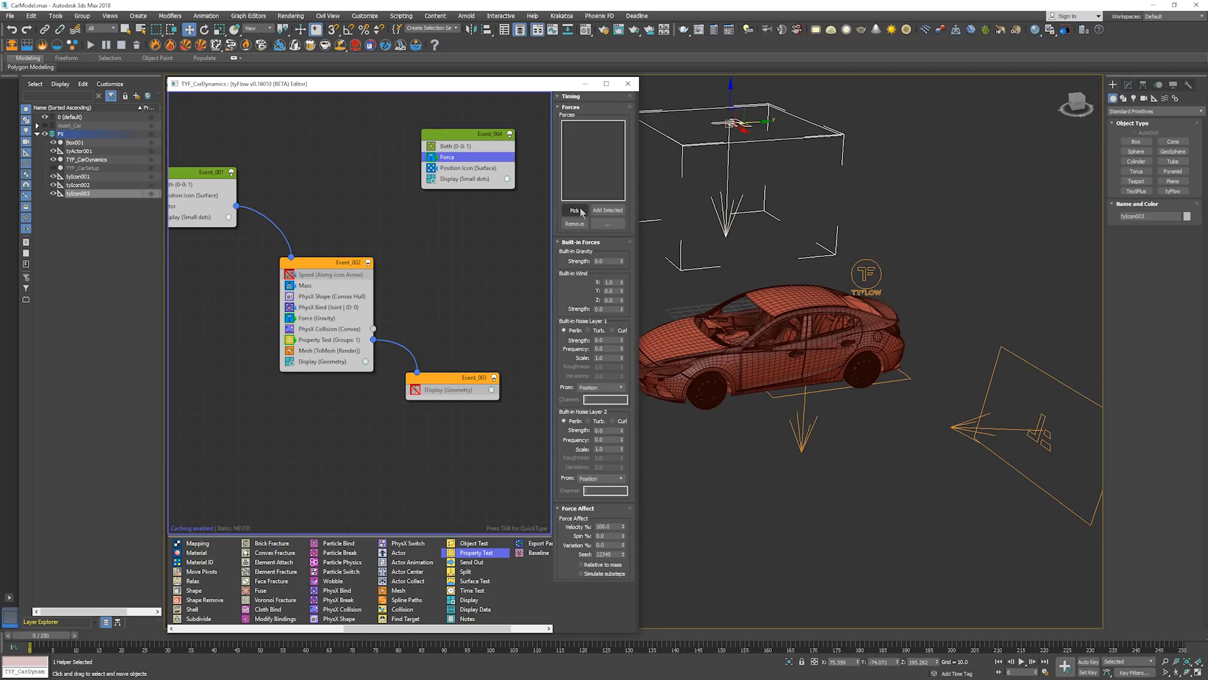
double_click(604, 261)
text(-1)
key(Return)
Assign tyIcon003 above the car to the new event's Position Icon operator, keeping the location as Surface
click(460, 168)
click(574, 209)
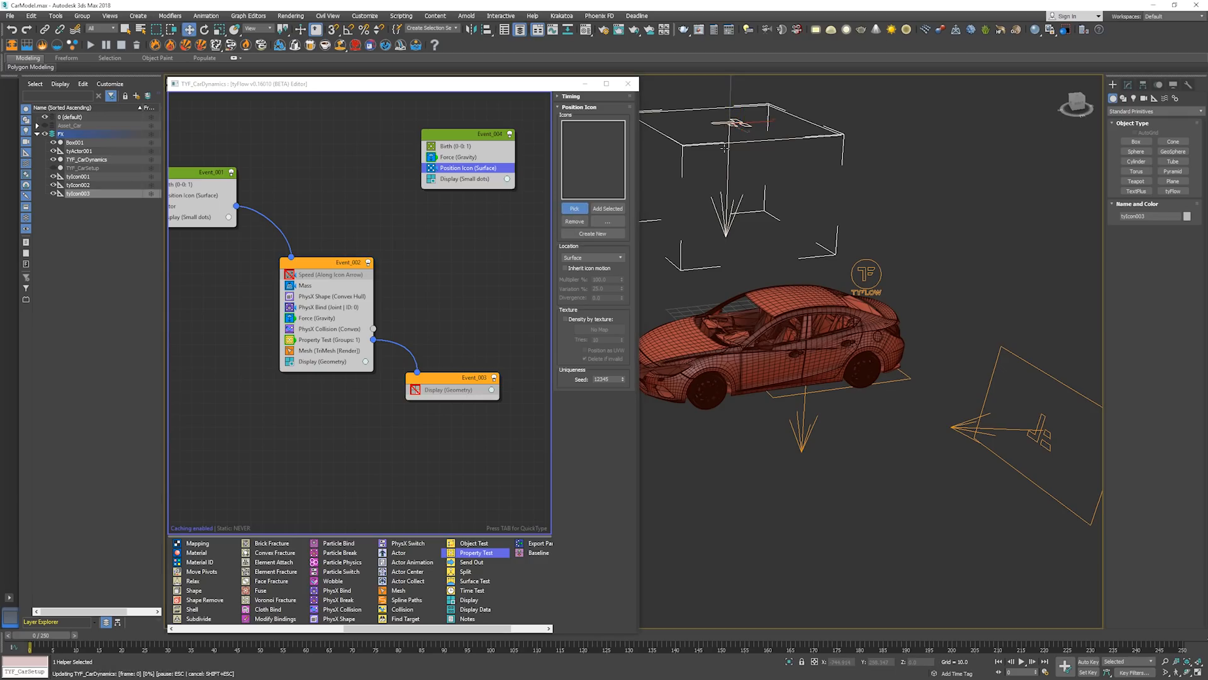
click(734, 180)
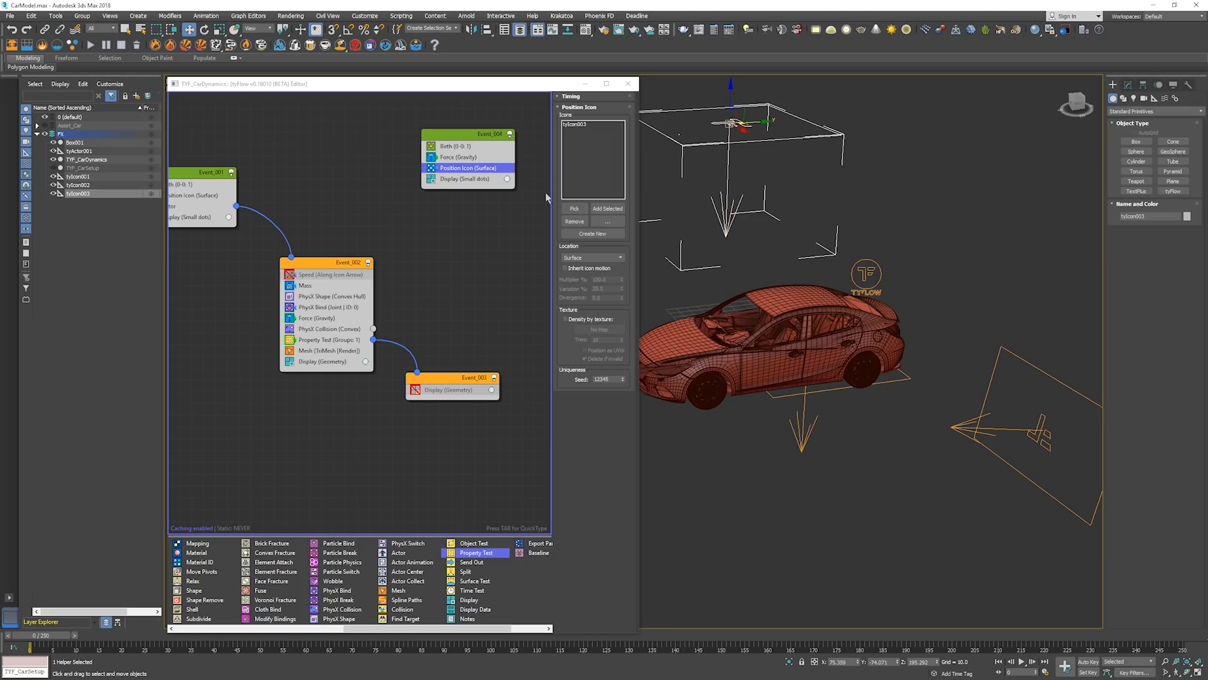
click(592, 258)
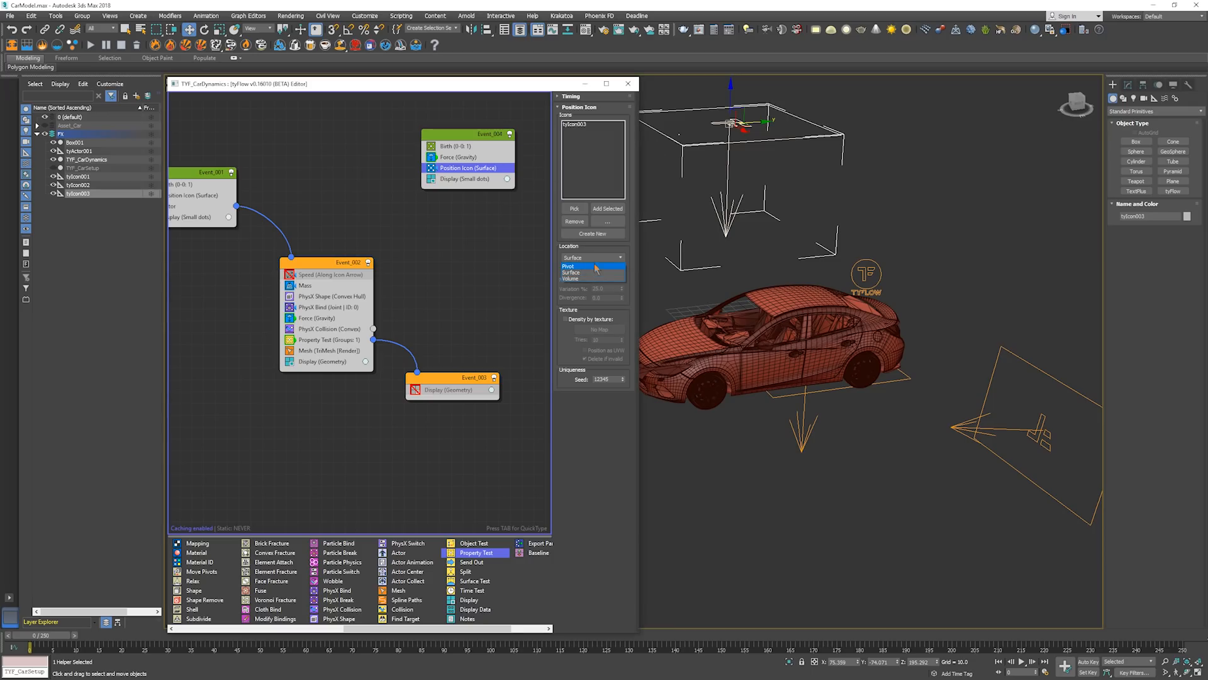
click(595, 271)
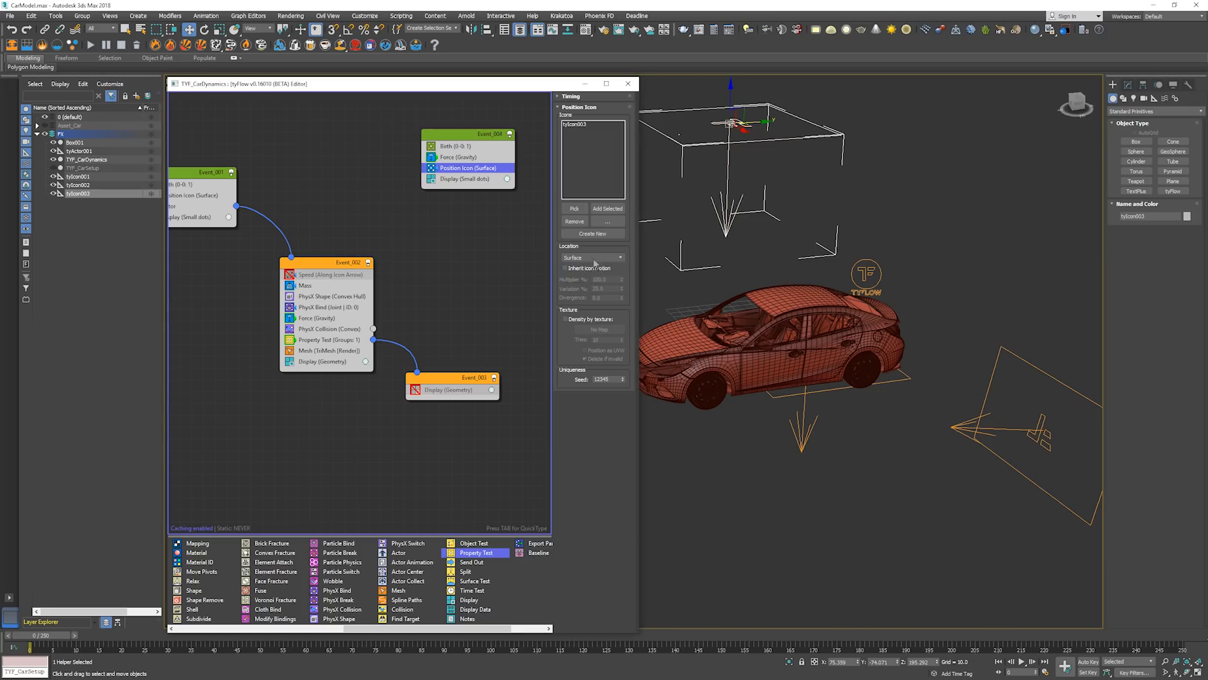
Try different uniqueness seeds for the Position Icon operator and set the seed to 14
click(624, 377)
click(624, 377)
click(623, 377)
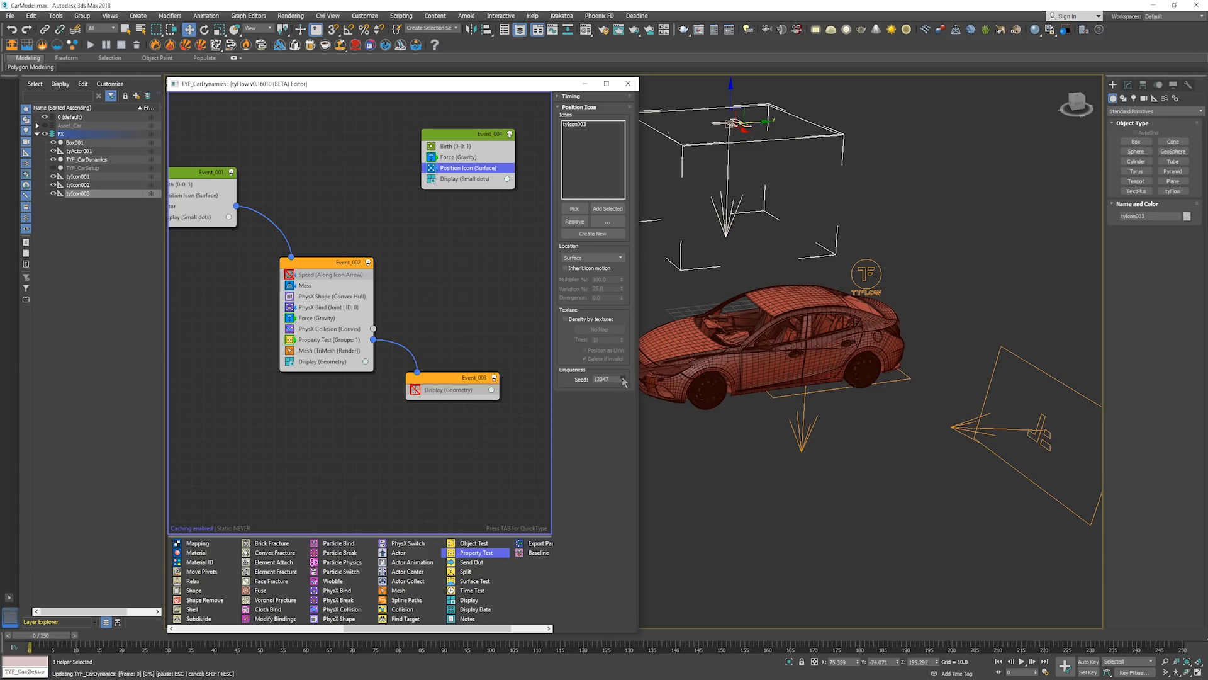
drag(623, 378, 755, 135)
click(758, 134)
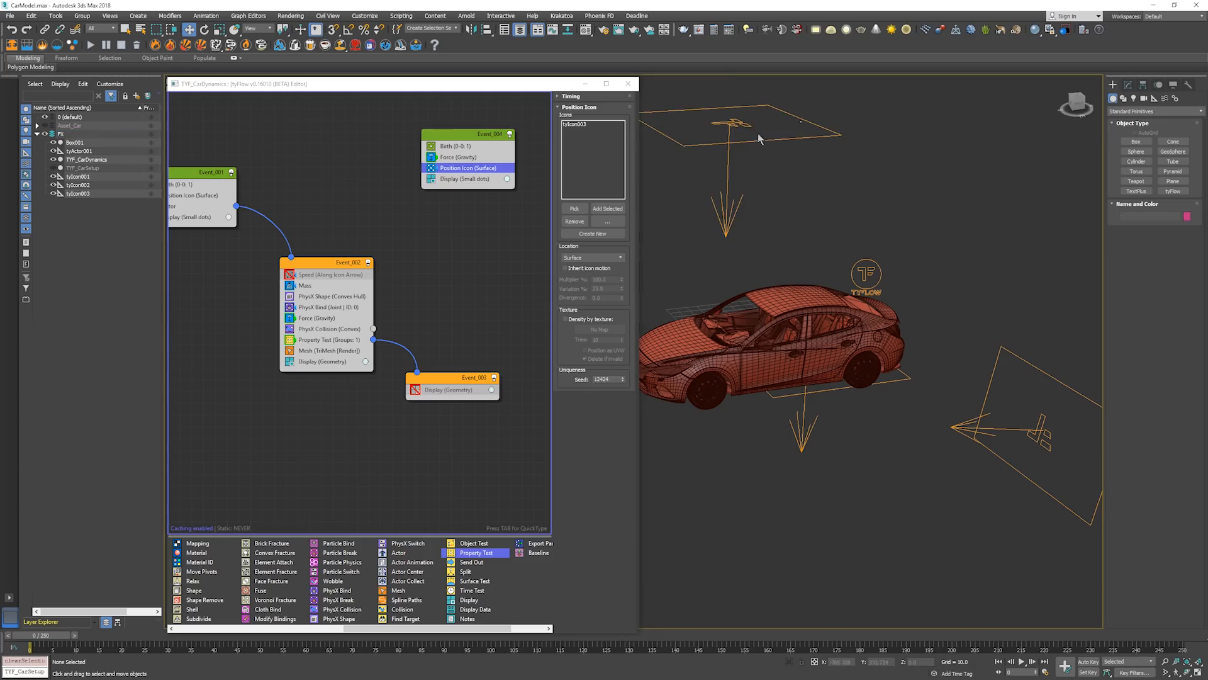
double_click(599, 379)
text(12)
key(Return)
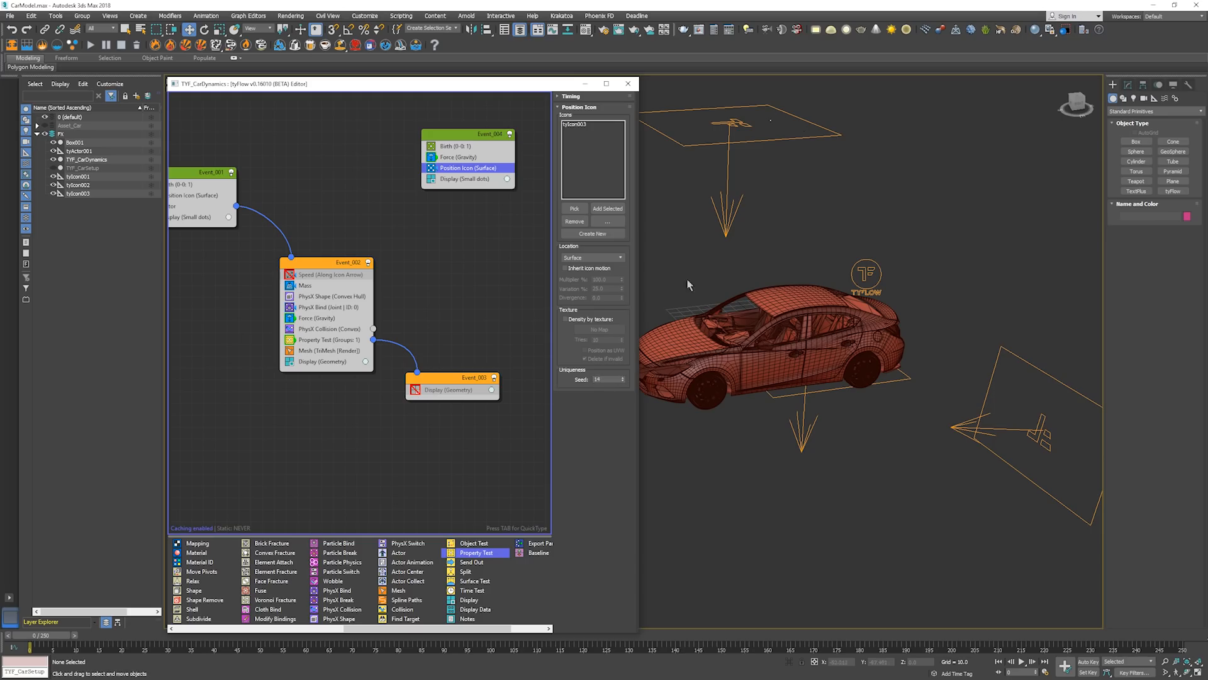
Add Shape and PhysX Shape operators to the new birth event and move Position Icon directly below Birth
alt+middle_drag(687, 284, 792, 266)
click(487, 197)
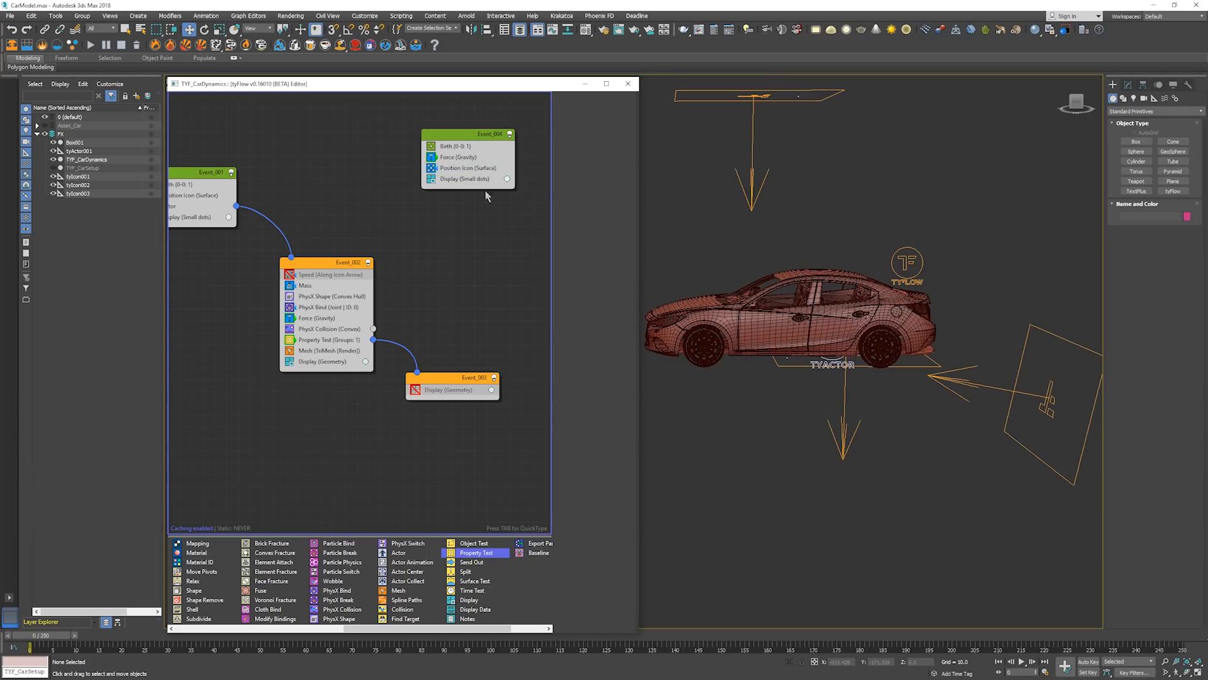
click(461, 138)
key(Tab)
text(shape)
key(Return)
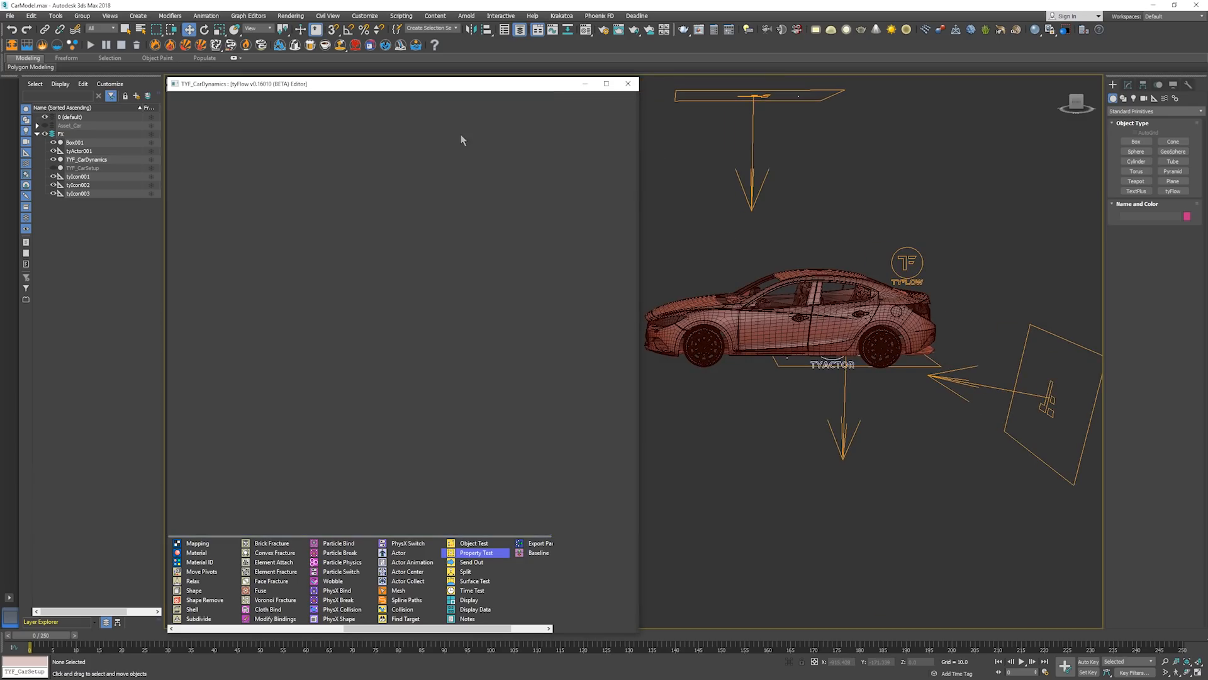
key(Tab)
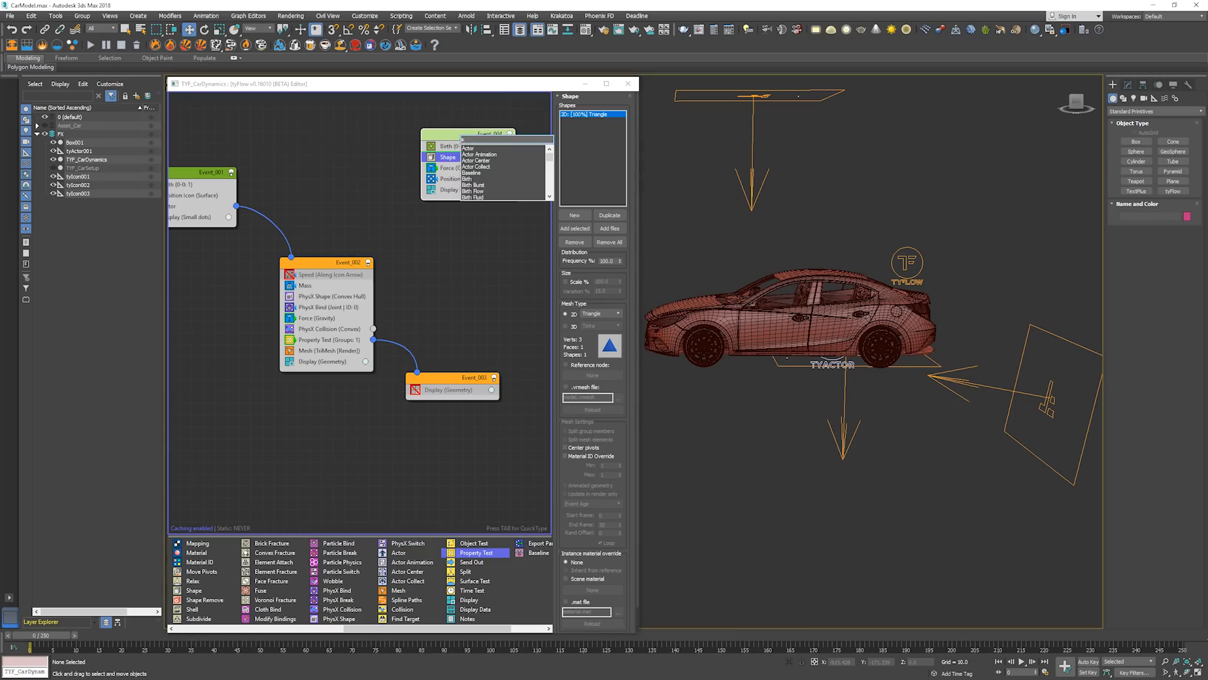
text(phys)
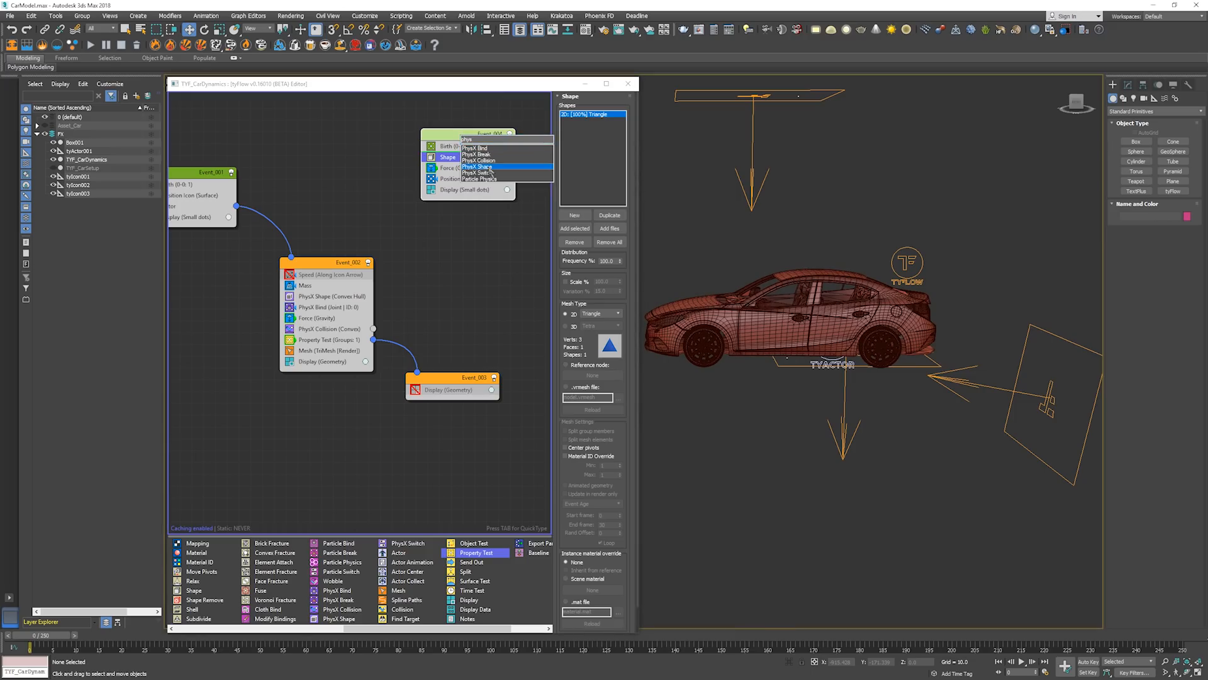
click(491, 166)
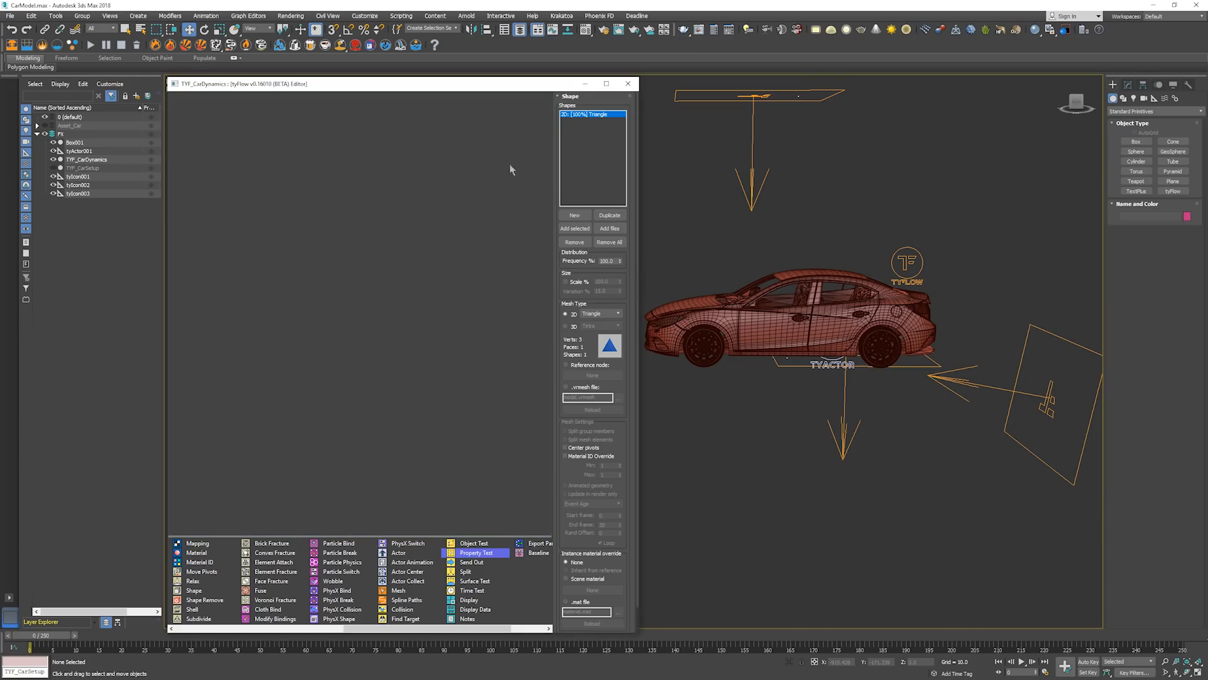
mouse_move(475, 164)
mouse_down()
mouse_move(475, 195)
mouse_move(472, 156)
mouse_up()
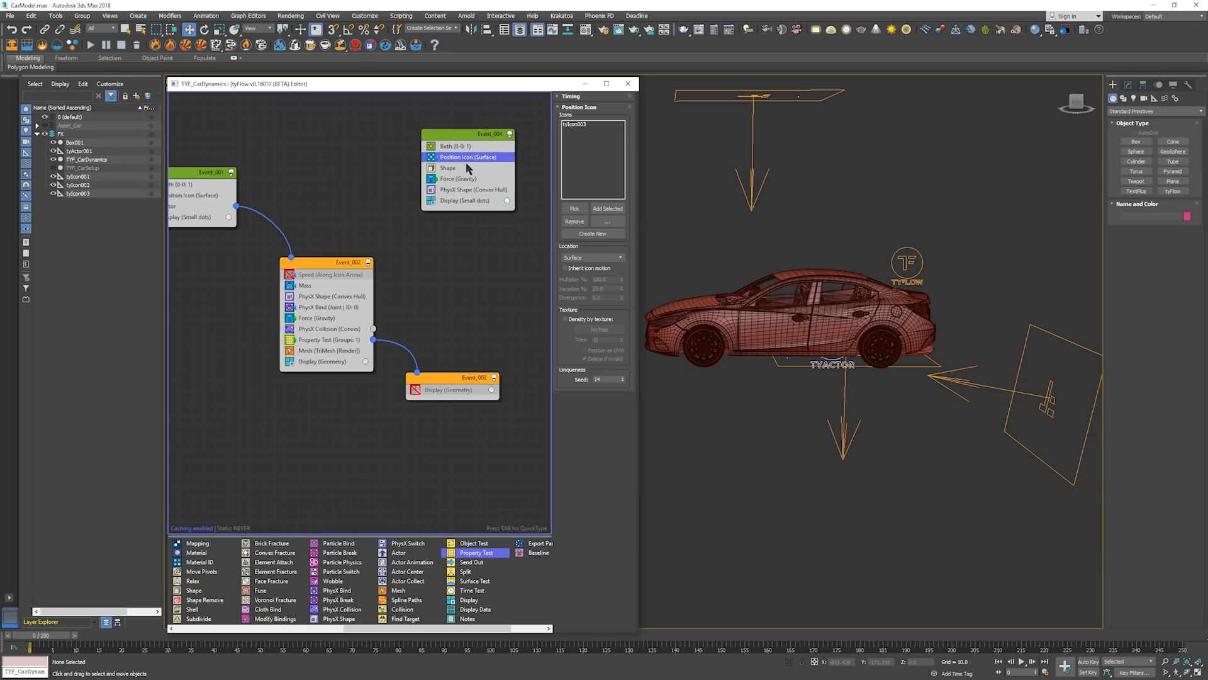
Set the Shape operator's mesh type to the 3D Cube
click(476, 168)
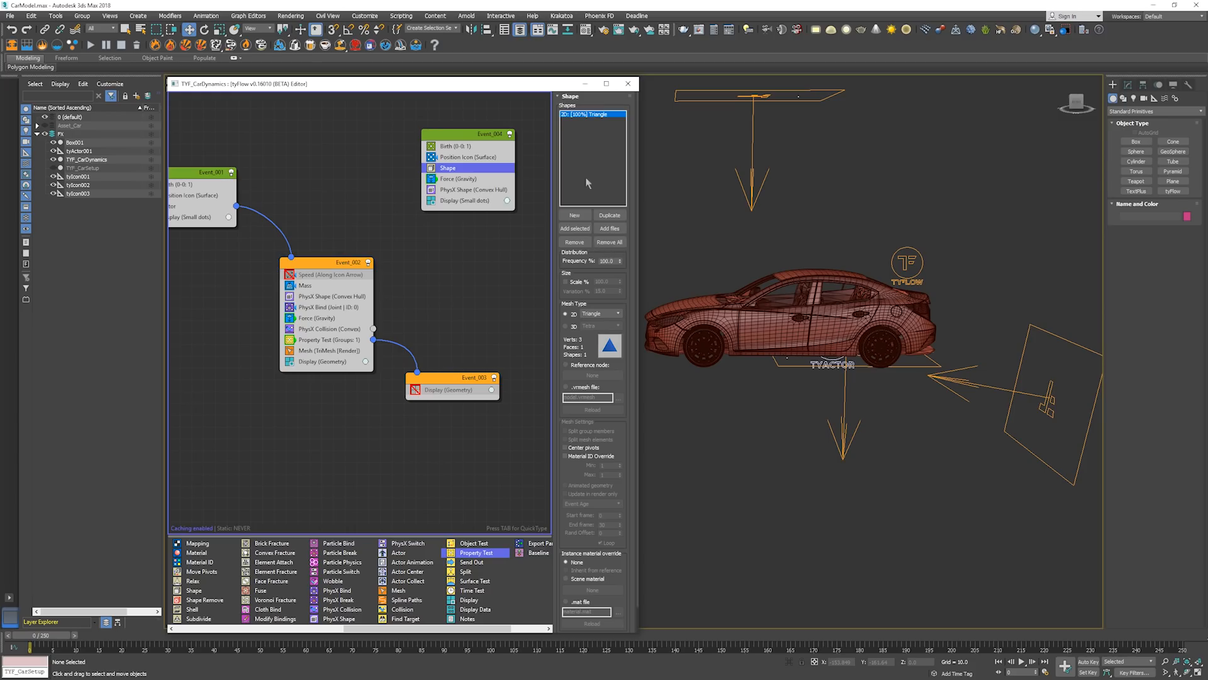
click(566, 326)
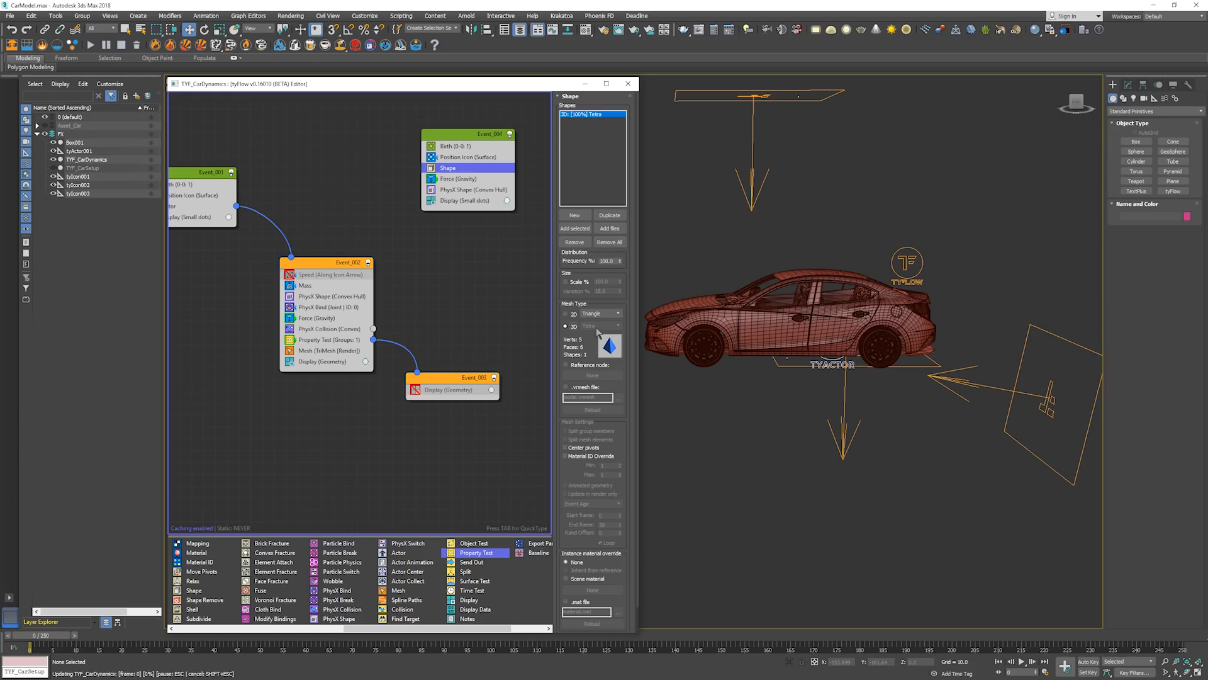
click(598, 326)
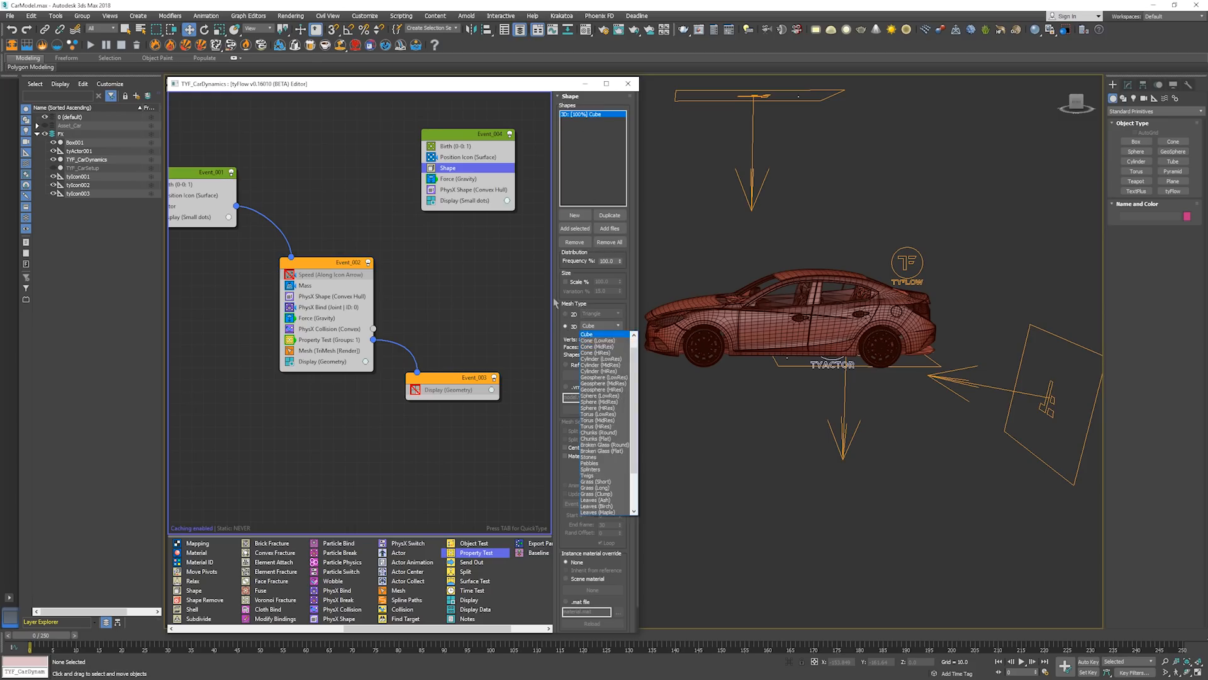
click(593, 347)
Add a Rotation operator to the new birth event directly below Birth
click(455, 134)
key(Tab)
text(rot)
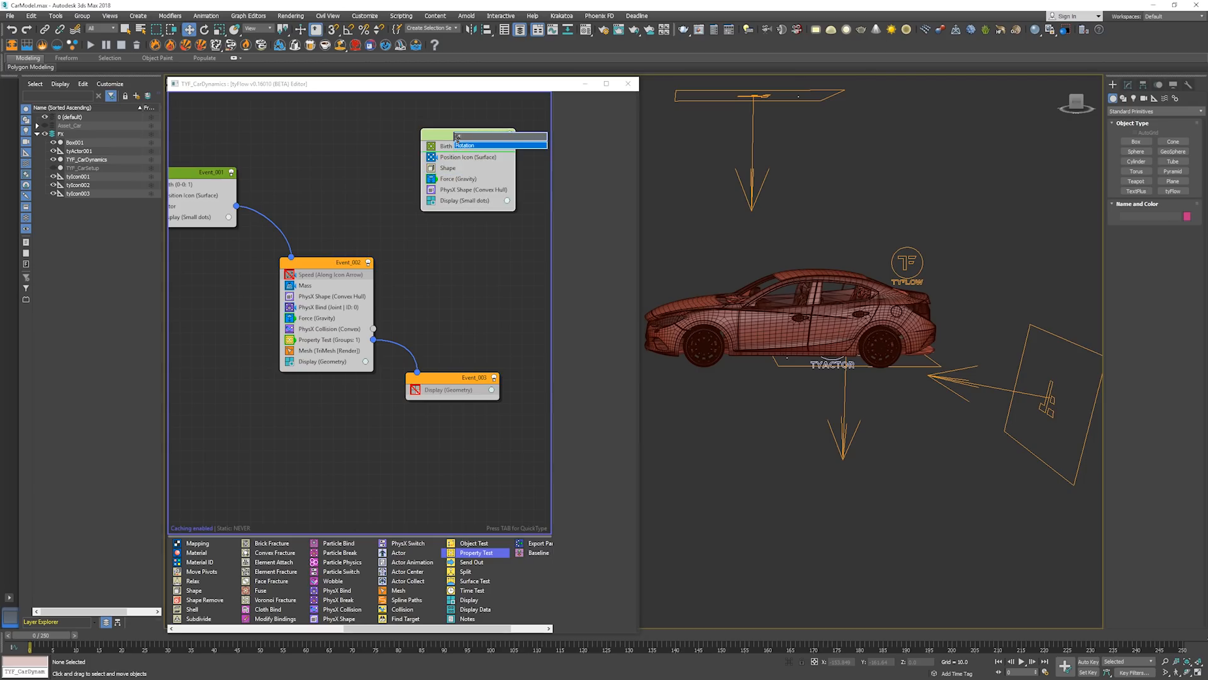
key(Return)
click(478, 126)
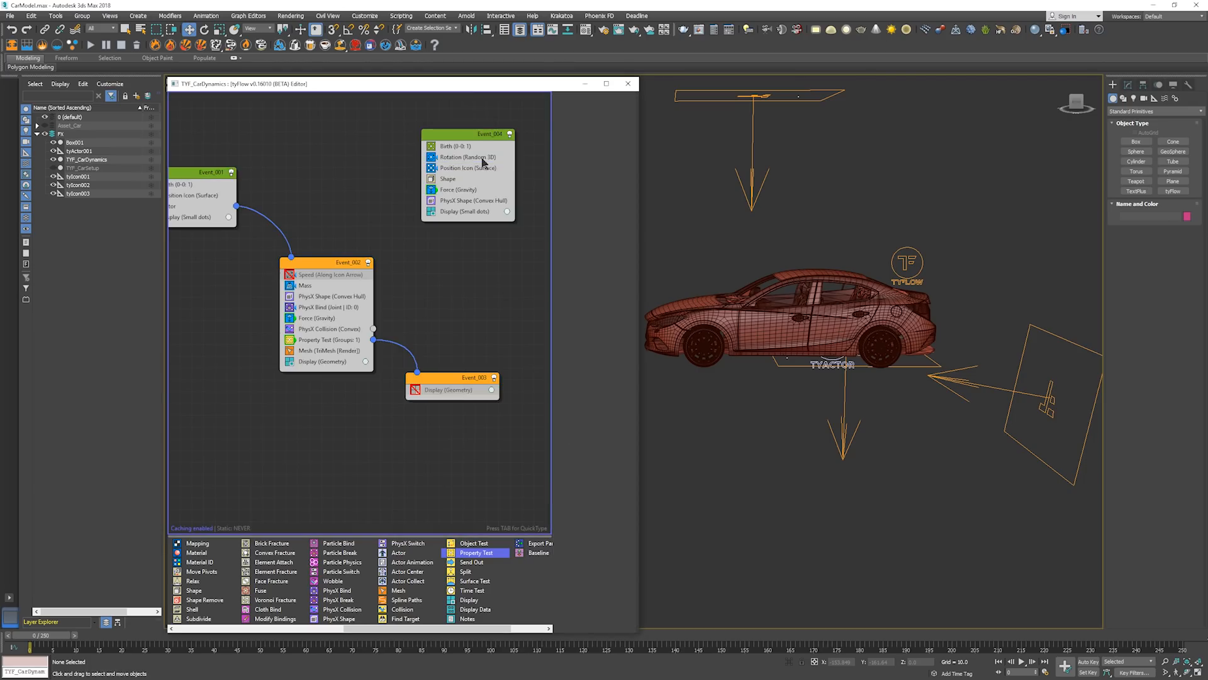
Set the display type of the new birth event's Display operator to Geometry
click(477, 214)
click(582, 115)
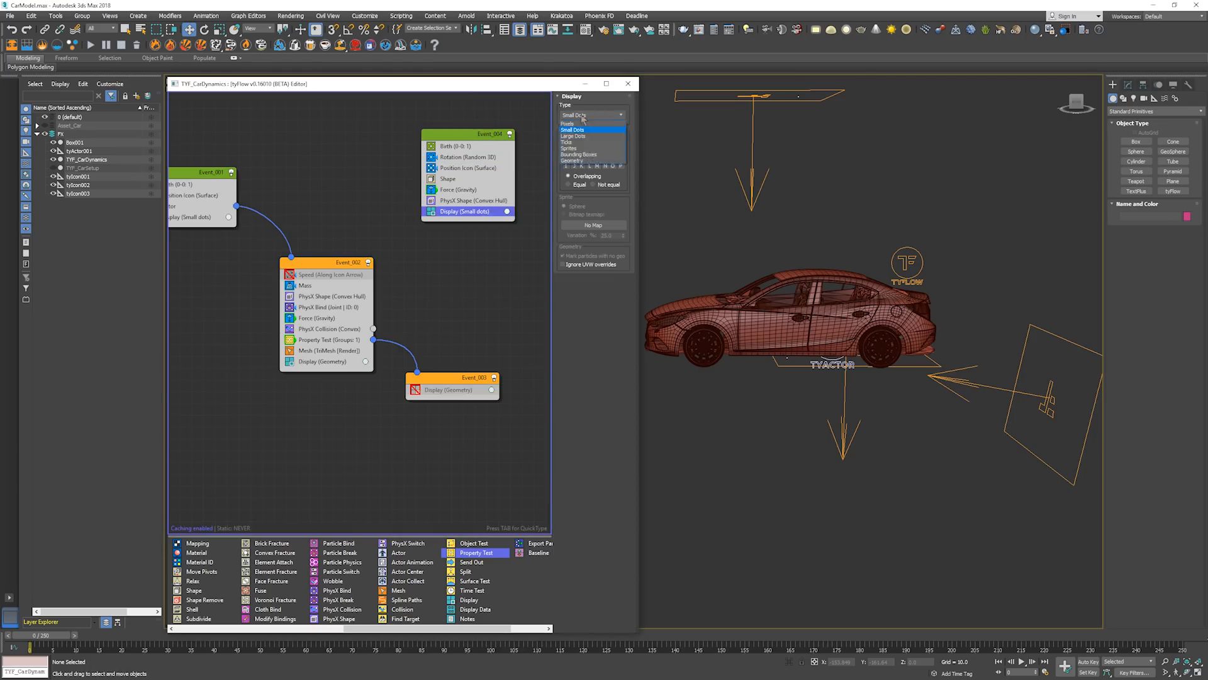
click(574, 161)
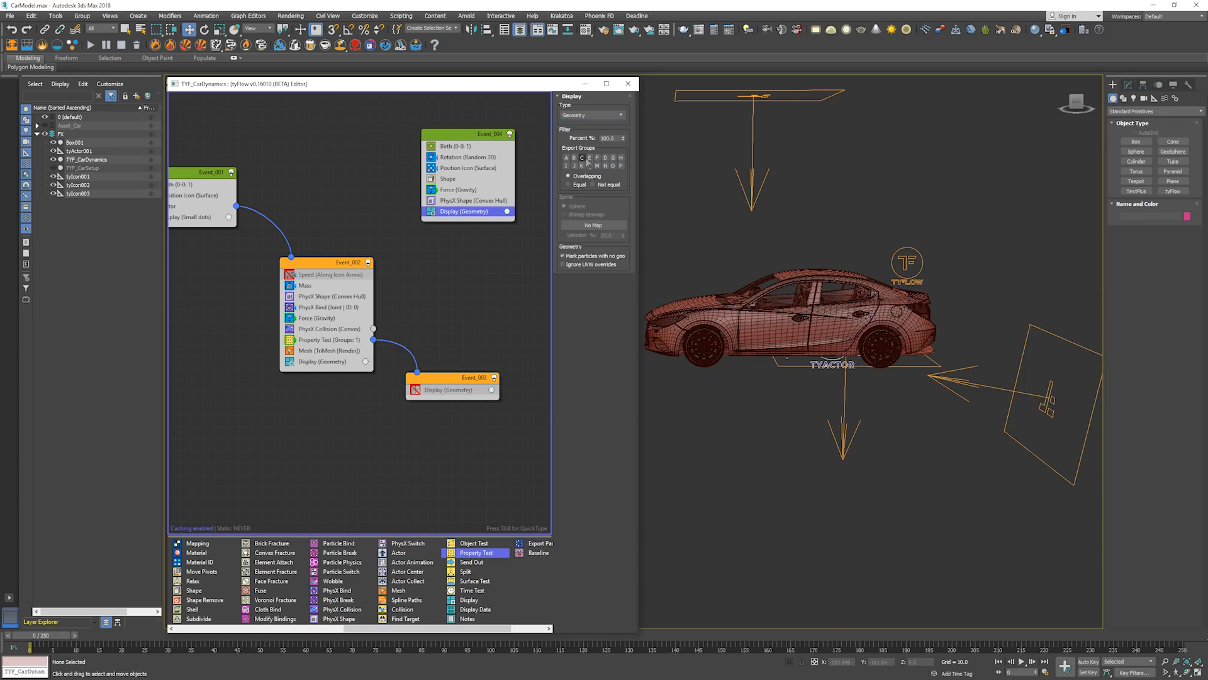
Enable scaling in the Shape operator and set the cube's scale to 5000%
click(466, 180)
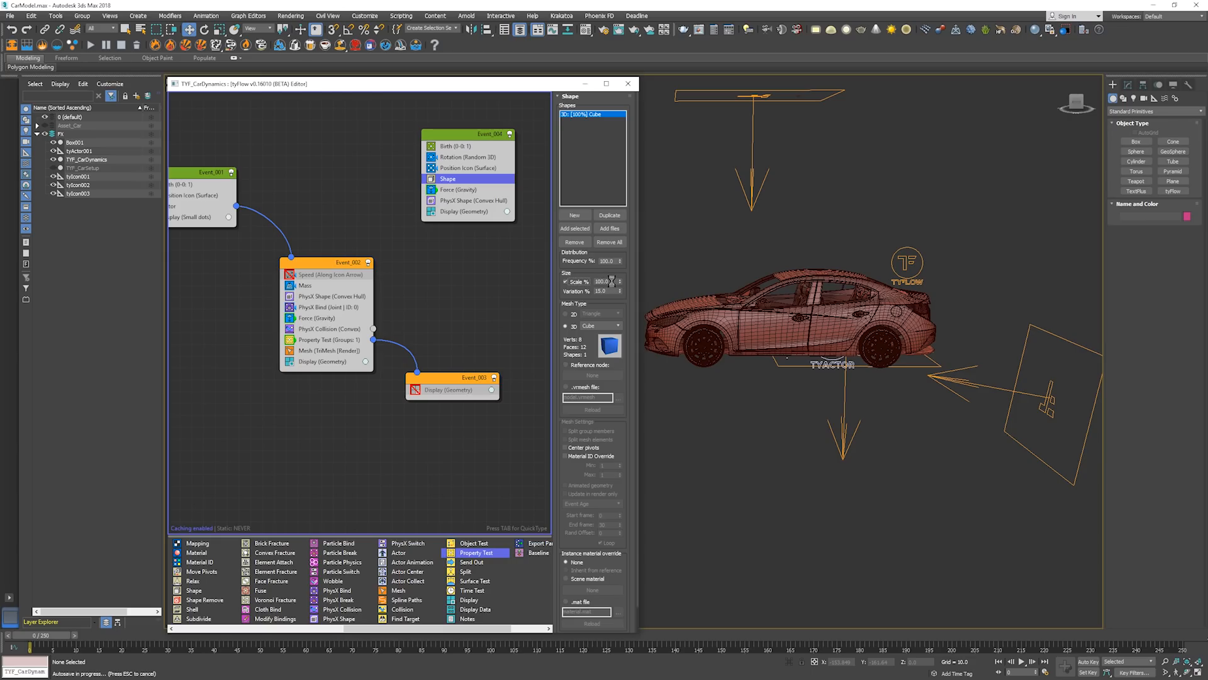
double_click(603, 282)
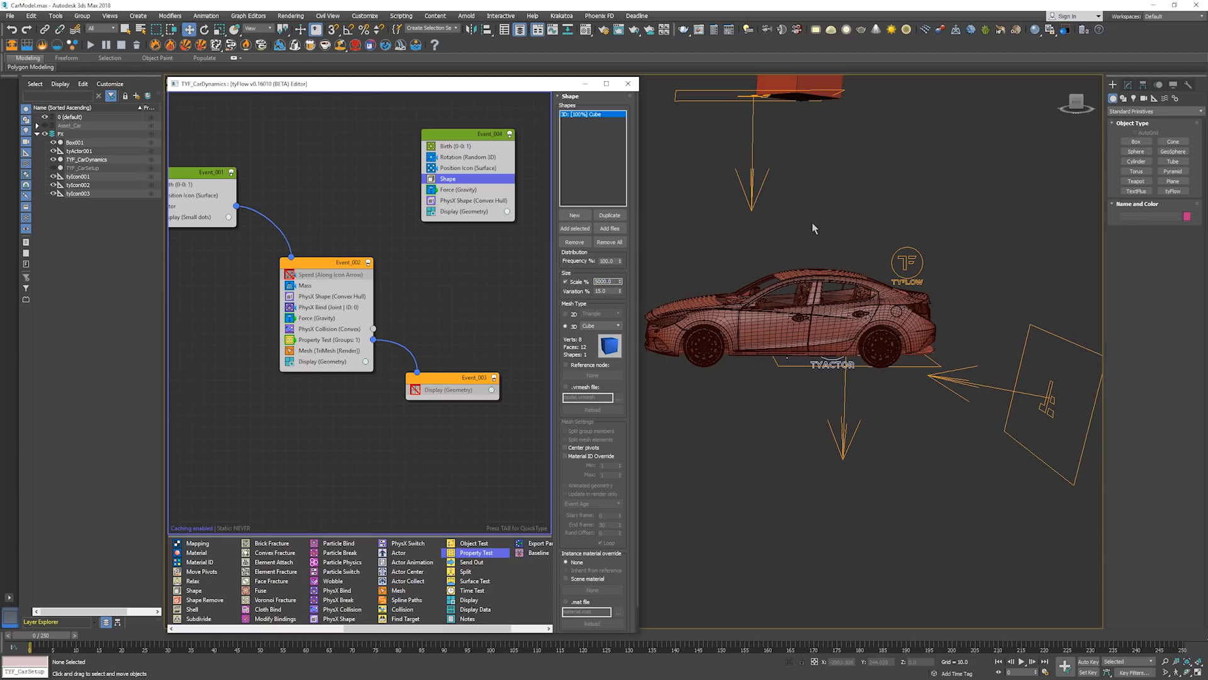
middle_drag(813, 228, 808, 353)
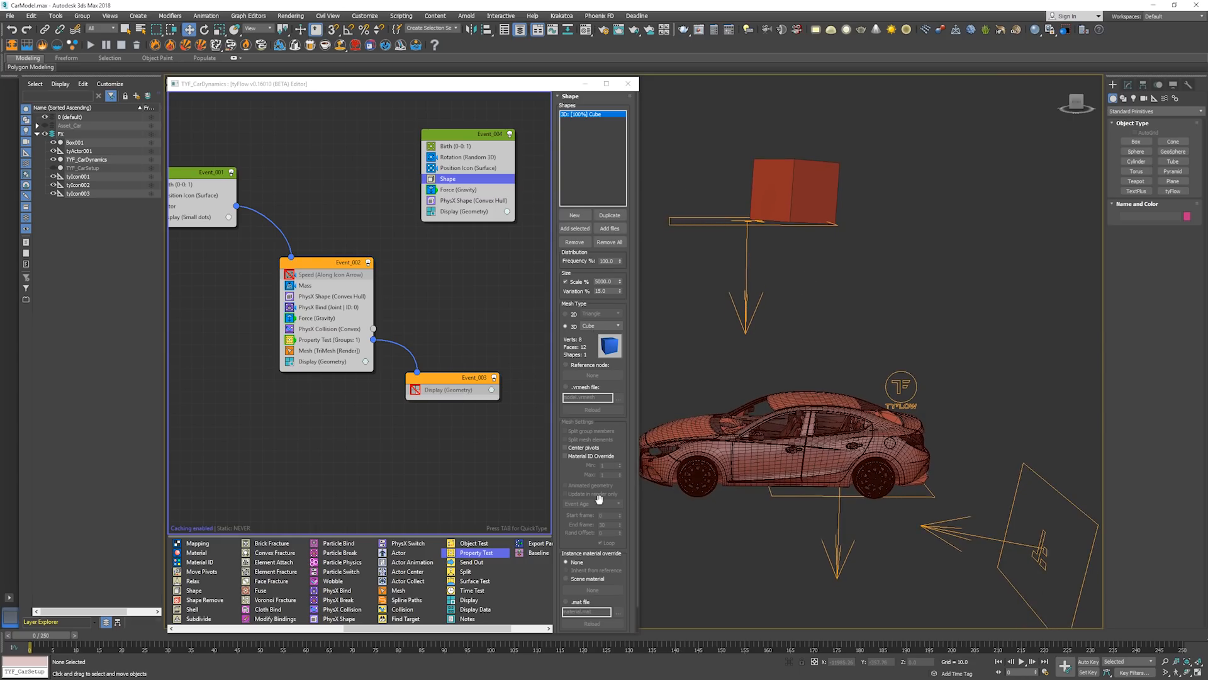
drag(599, 499, 603, 524)
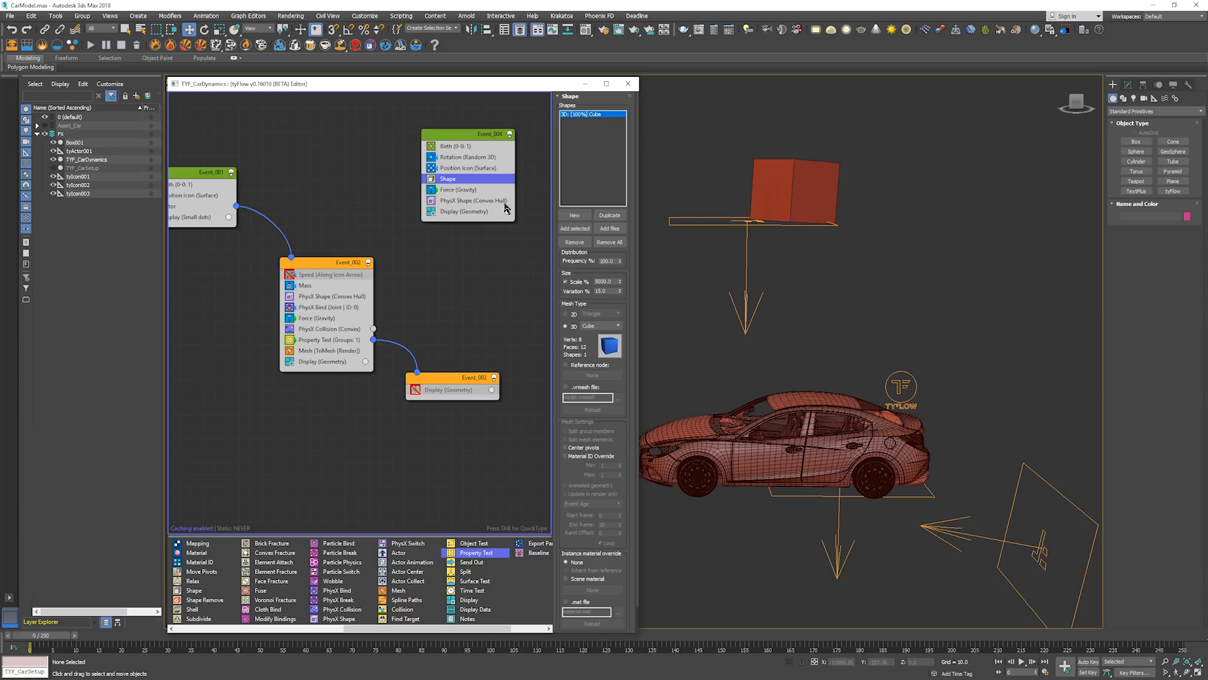
click(462, 147)
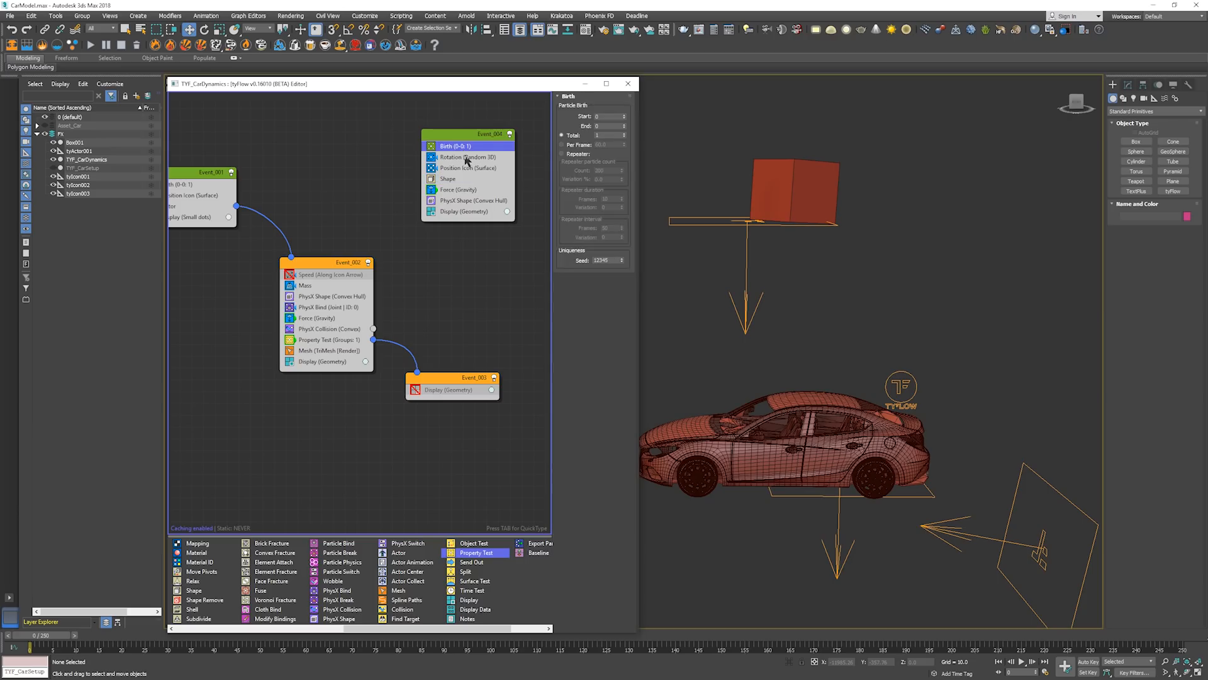
click(467, 159)
click(467, 168)
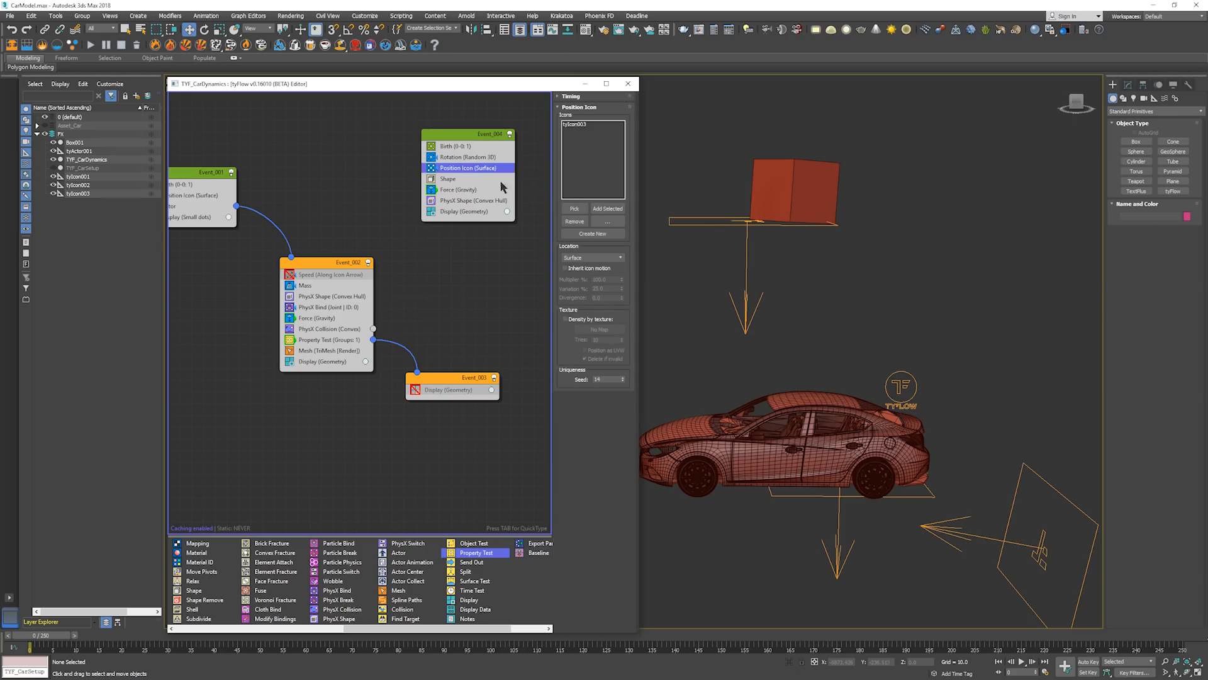
click(489, 180)
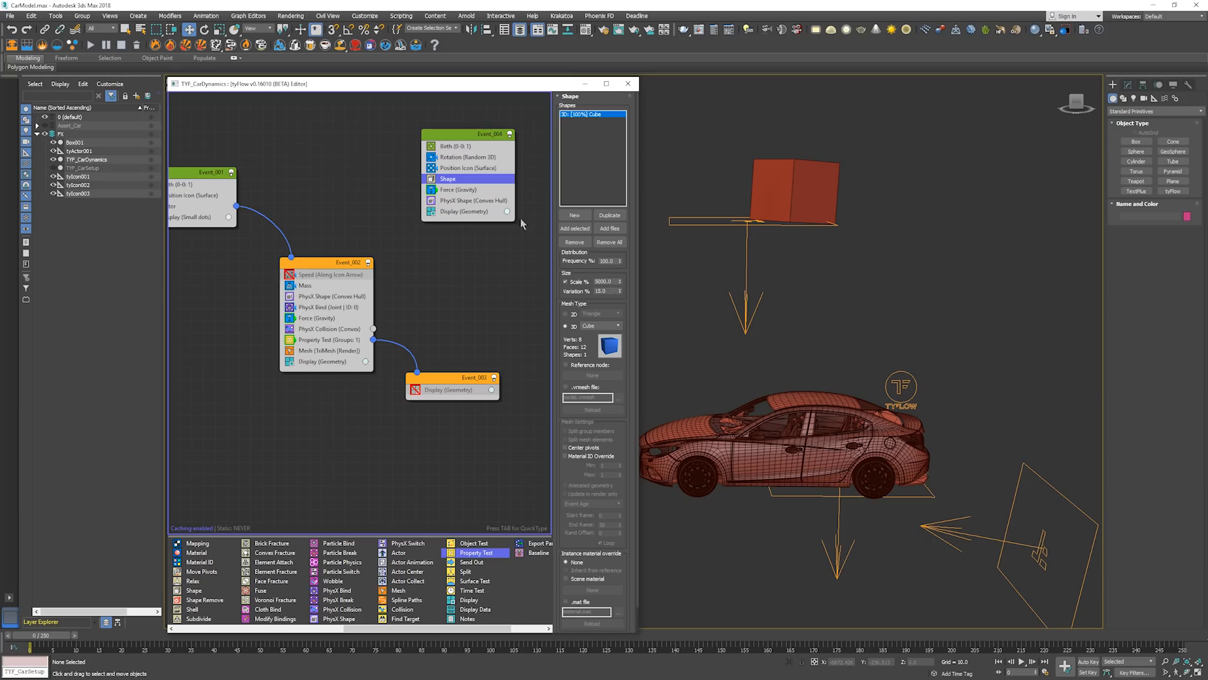
Set the mass override value to 1000 in the dynamics settings of the cube event's PhysX Shape operator
click(479, 200)
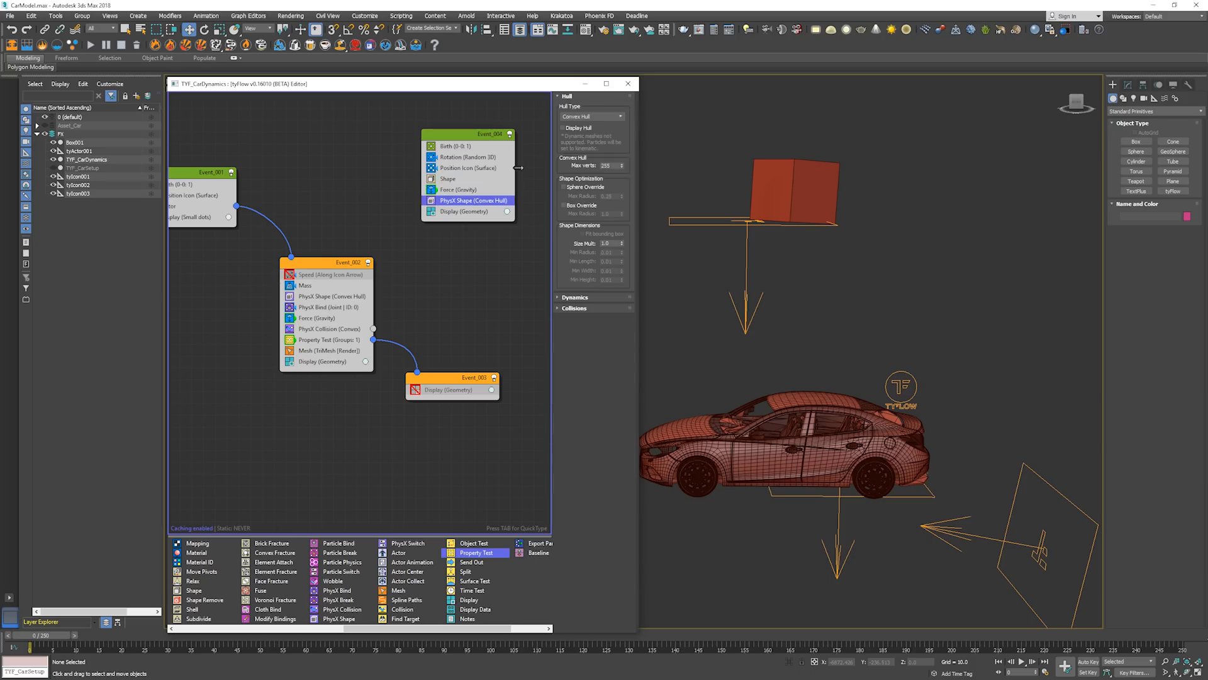
click(579, 308)
click(581, 301)
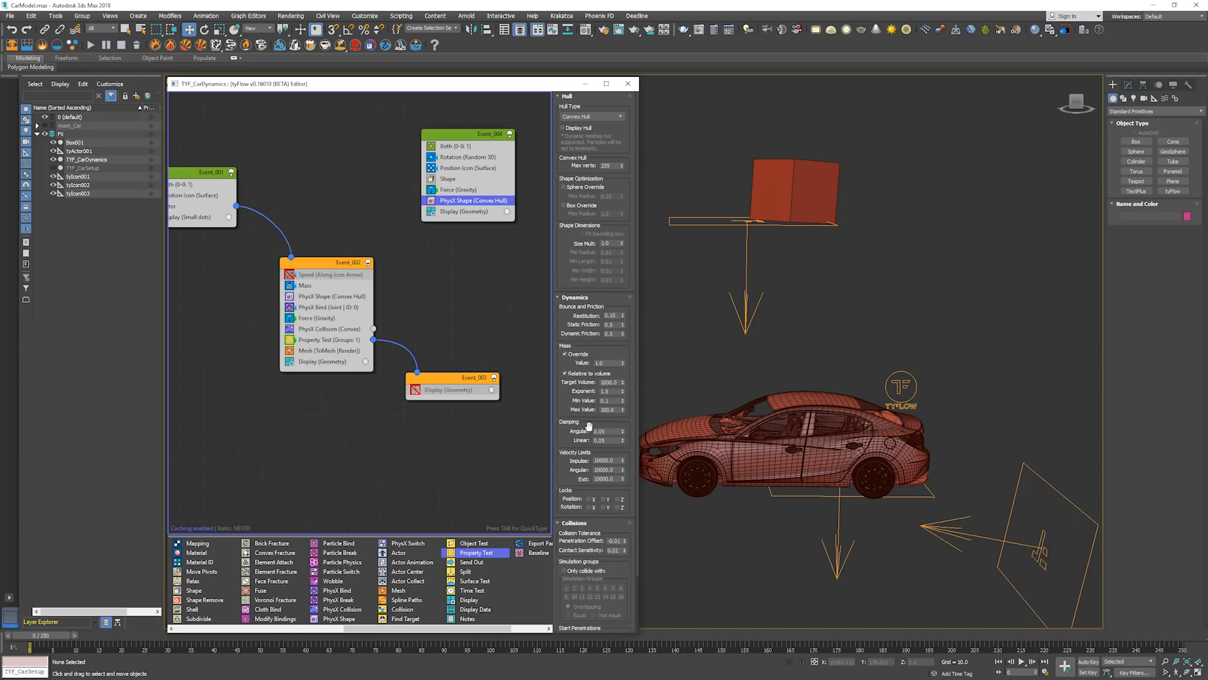
double_click(607, 363)
text(1000)
Play the simulation of the cube falling onto the car, stop it near frame 22 and switch to the multi-viewport layout
click(811, 340)
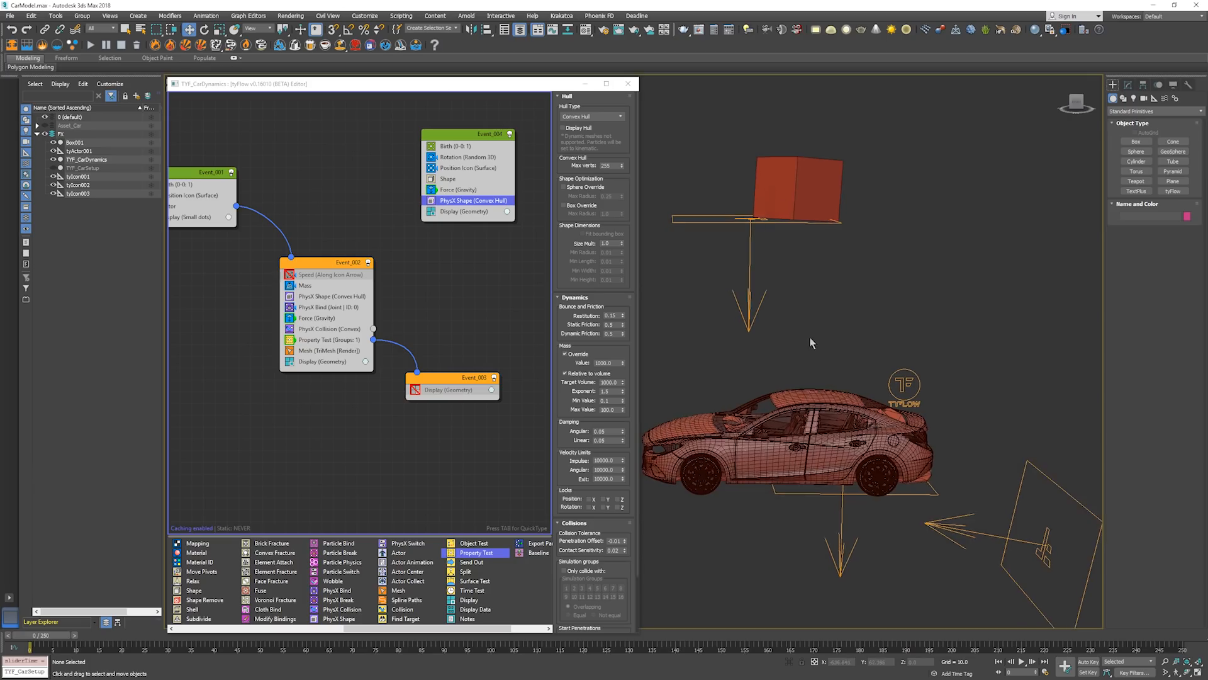
key(/)
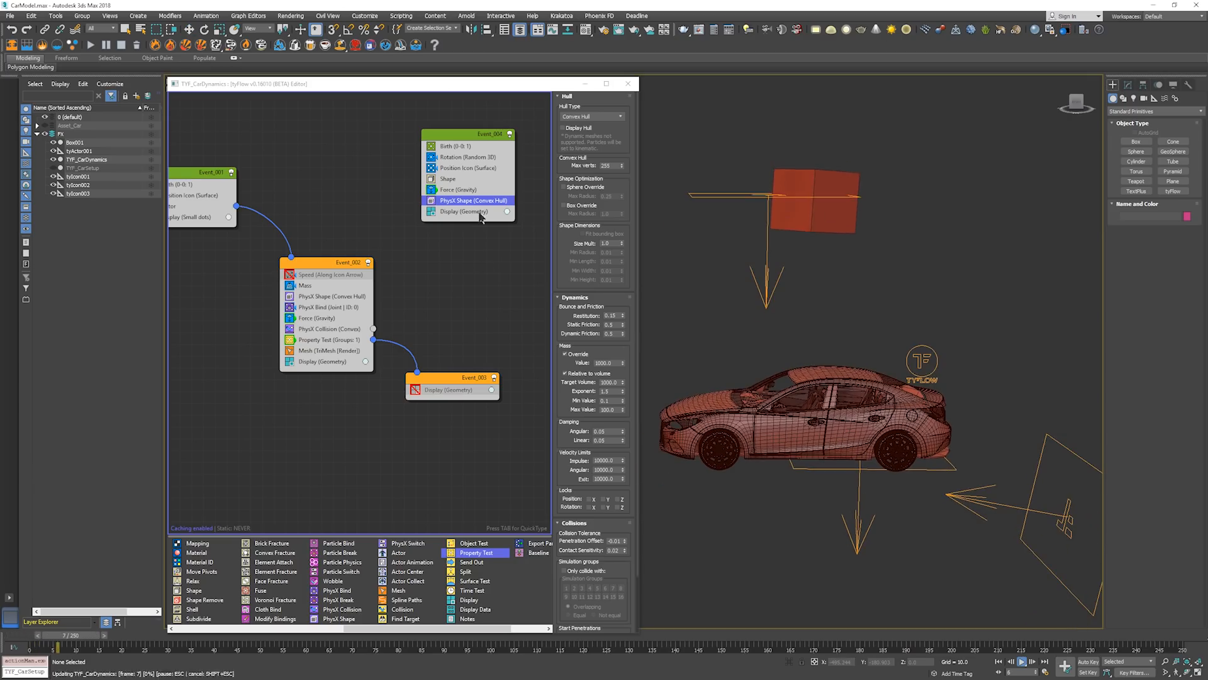
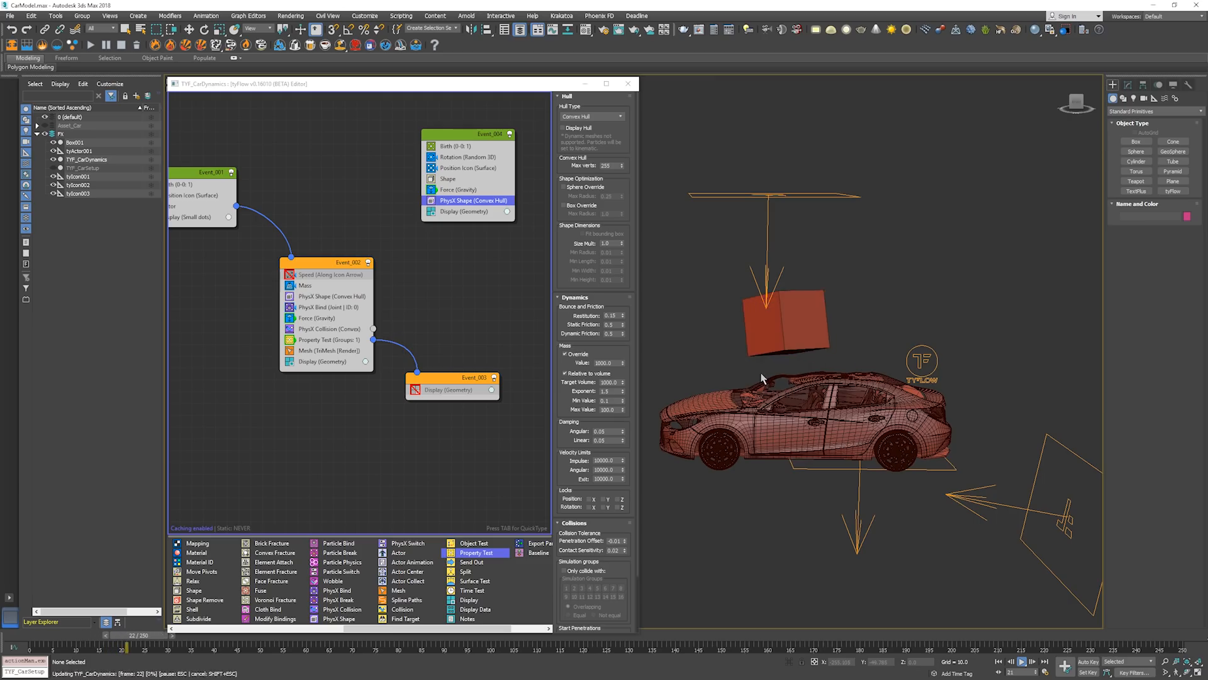
key(/)
alt+middle_drag(763, 379, 944, 387)
middle_drag(812, 343, 941, 407)
middle_drag(824, 457, 837, 477)
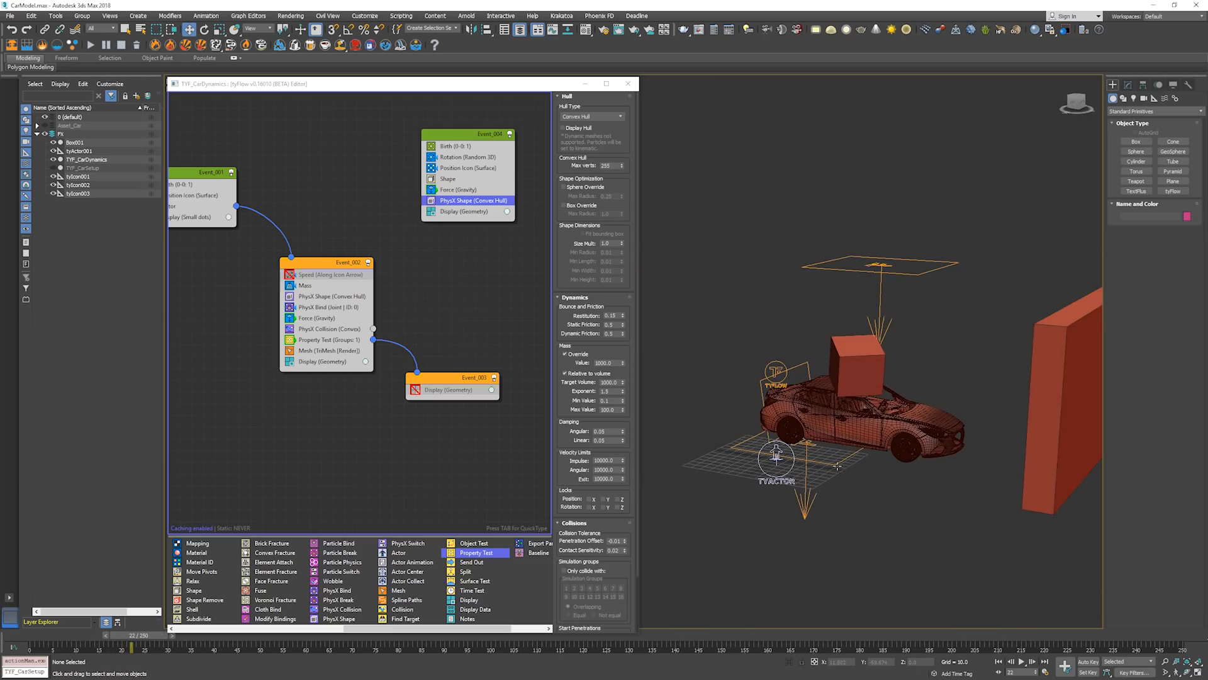
key(alt+w)
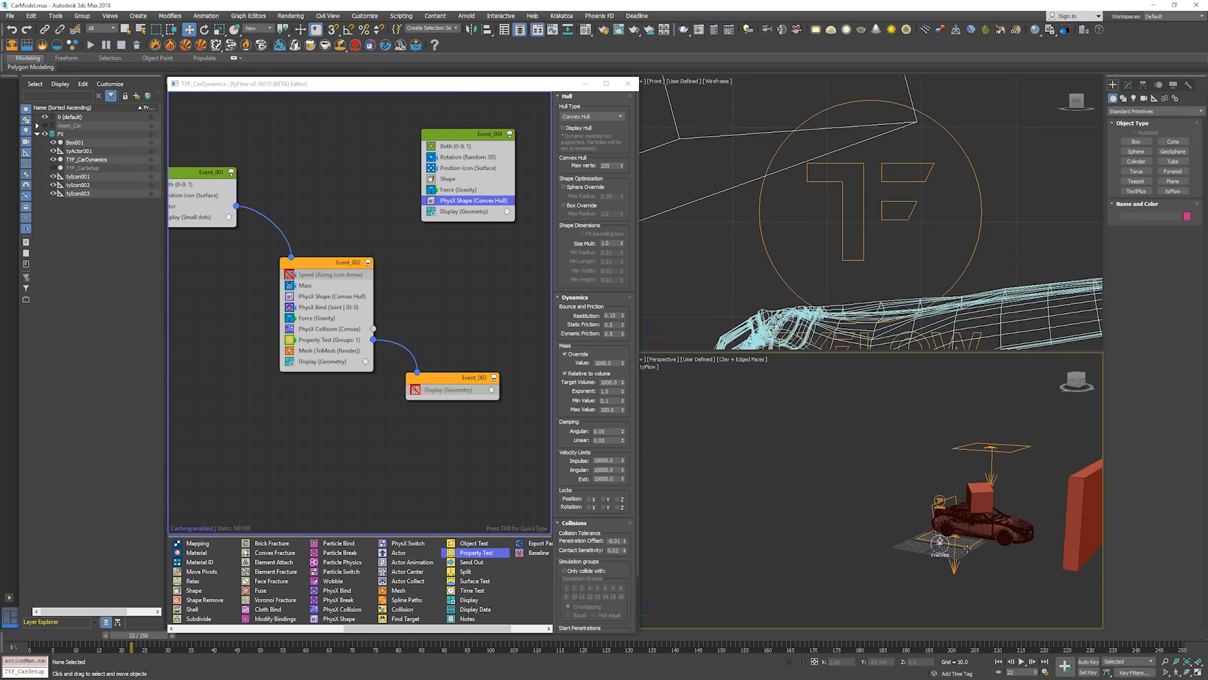
Frame the car closely in the perspective view, play the cube-drop simulation and stop it near frame 37
click(962, 543)
key(z)
scroll(874, 483, down, 5)
middle_drag(874, 483, 805, 551)
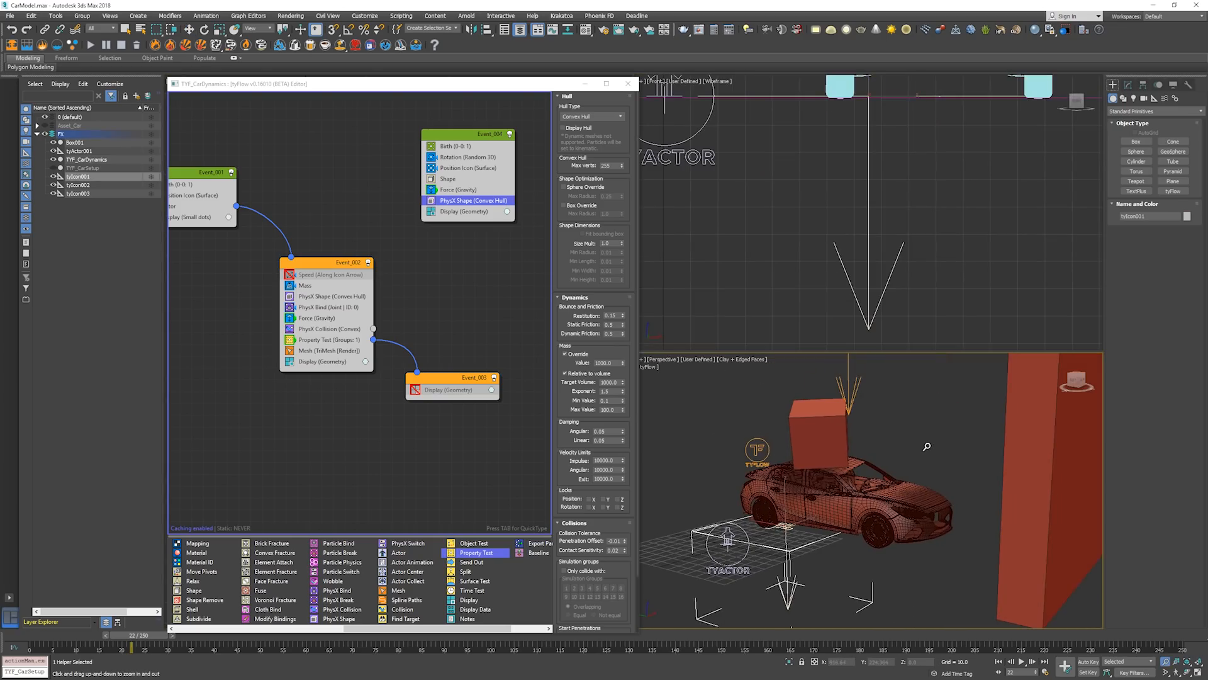
key(w)
click(902, 413)
alt+middle_drag(868, 422, 862, 433)
key(/)
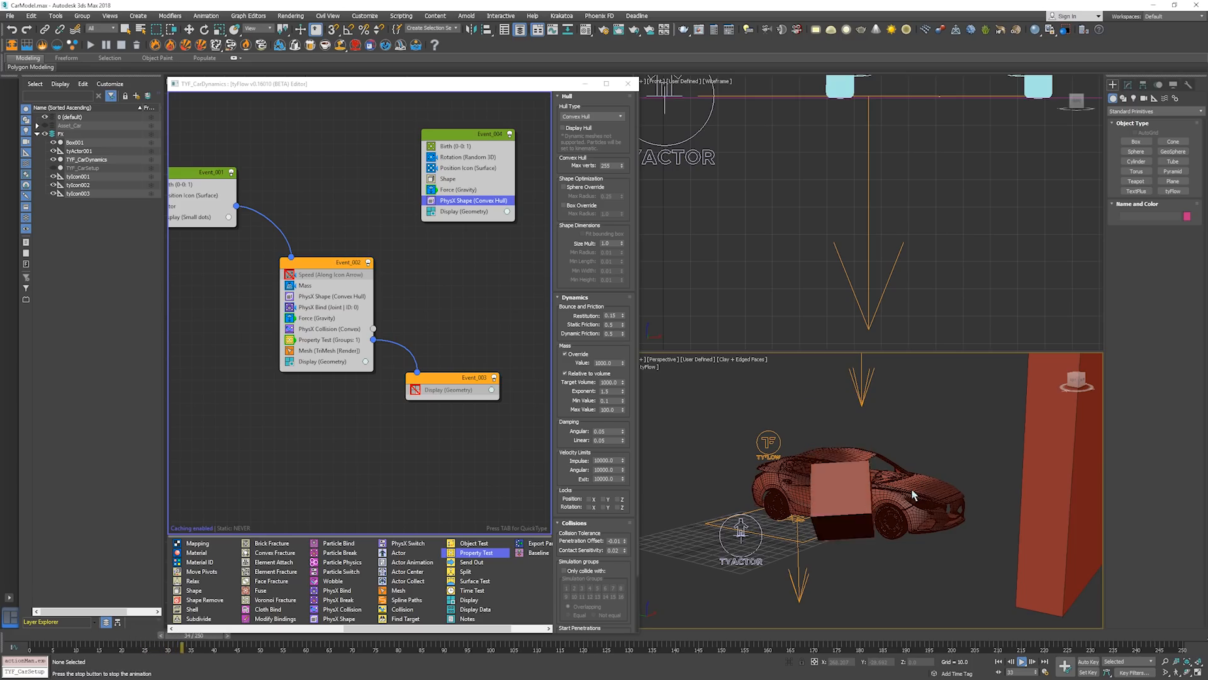
key(/)
mouse_move(858, 480)
alt+middle_down()
mouse_move(850, 473)
mouse_move(879, 476)
alt+middle_up()
Hide the wall box Box001, return to frame 0 and turn off the PhysX Collision operator in Event_002
click(725, 464)
key(alt+h)
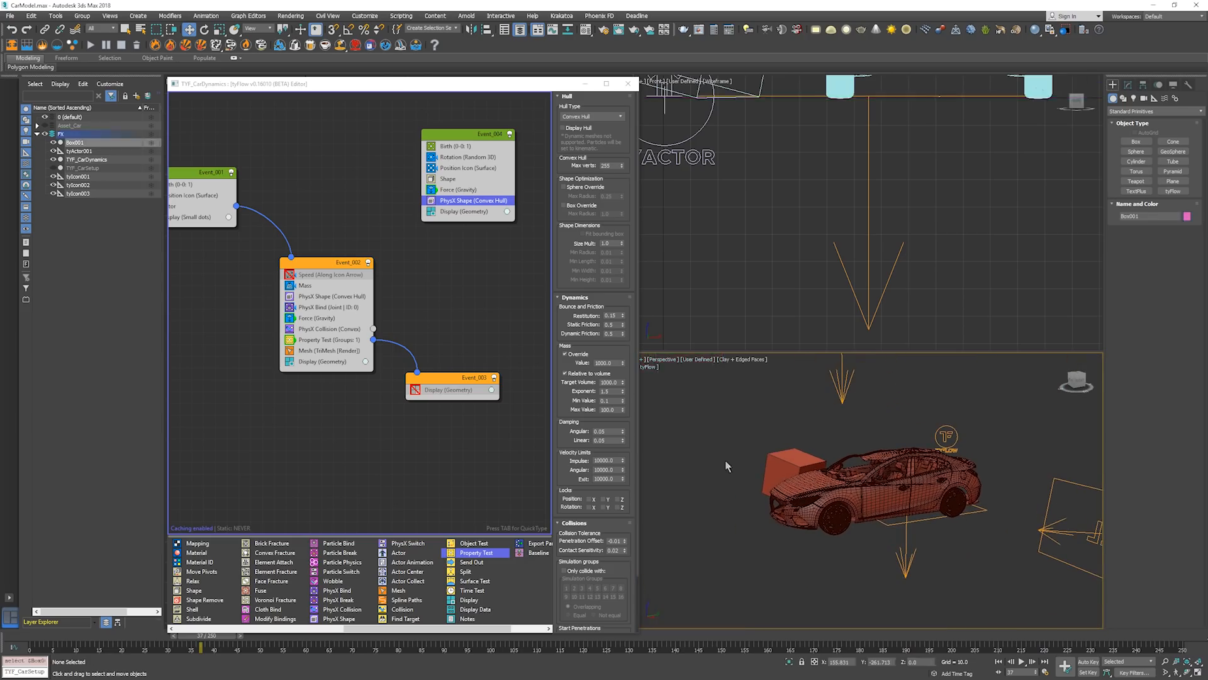
alt+middle_drag(727, 463, 845, 460)
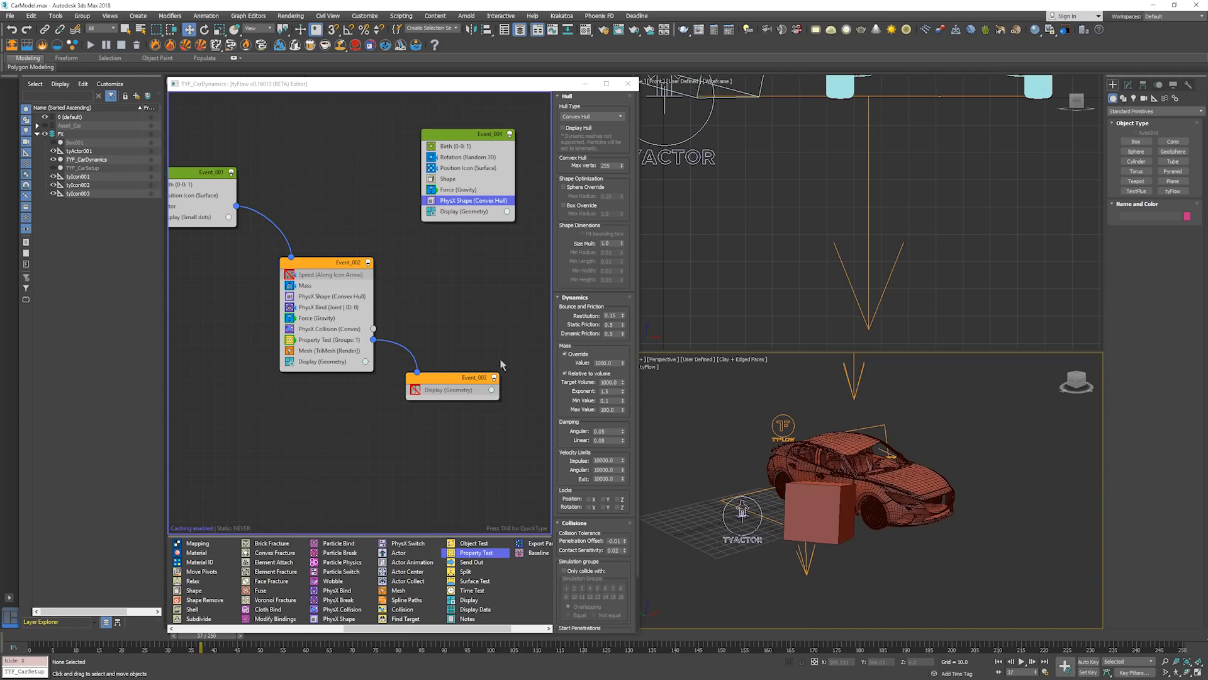
key(Home)
click(289, 328)
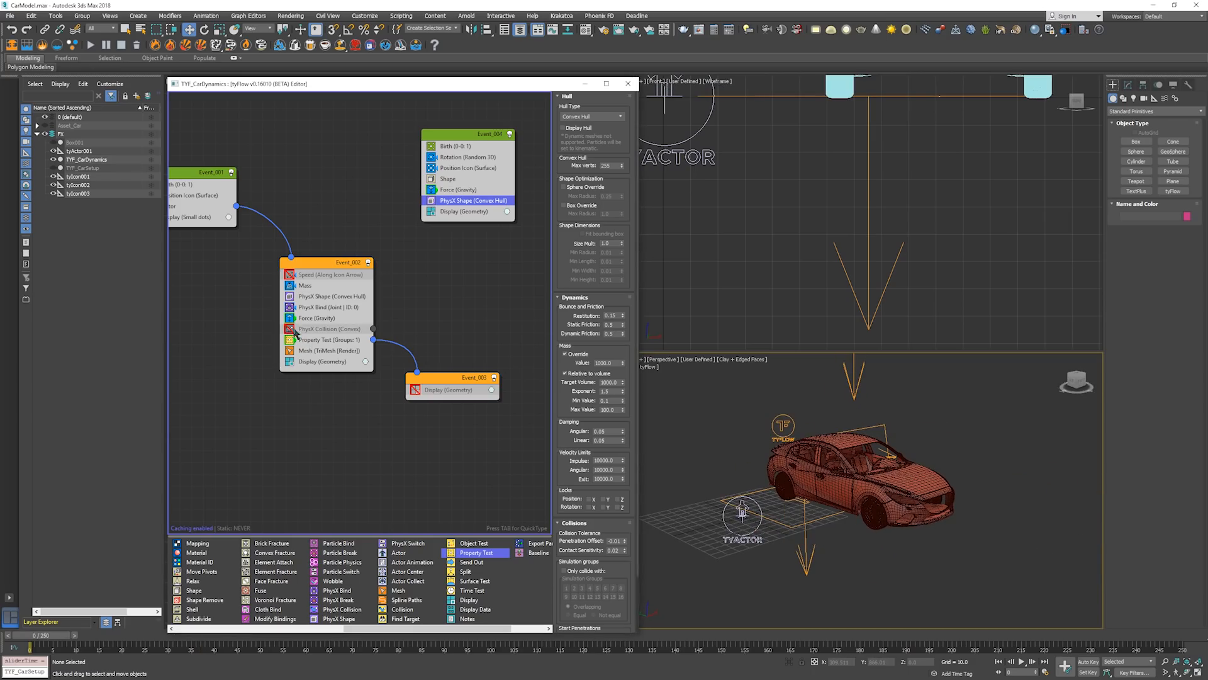
Play the cube drop on the car, turn off edged faces to inspect the roof from the front, and rewind to frame 0
key(/)
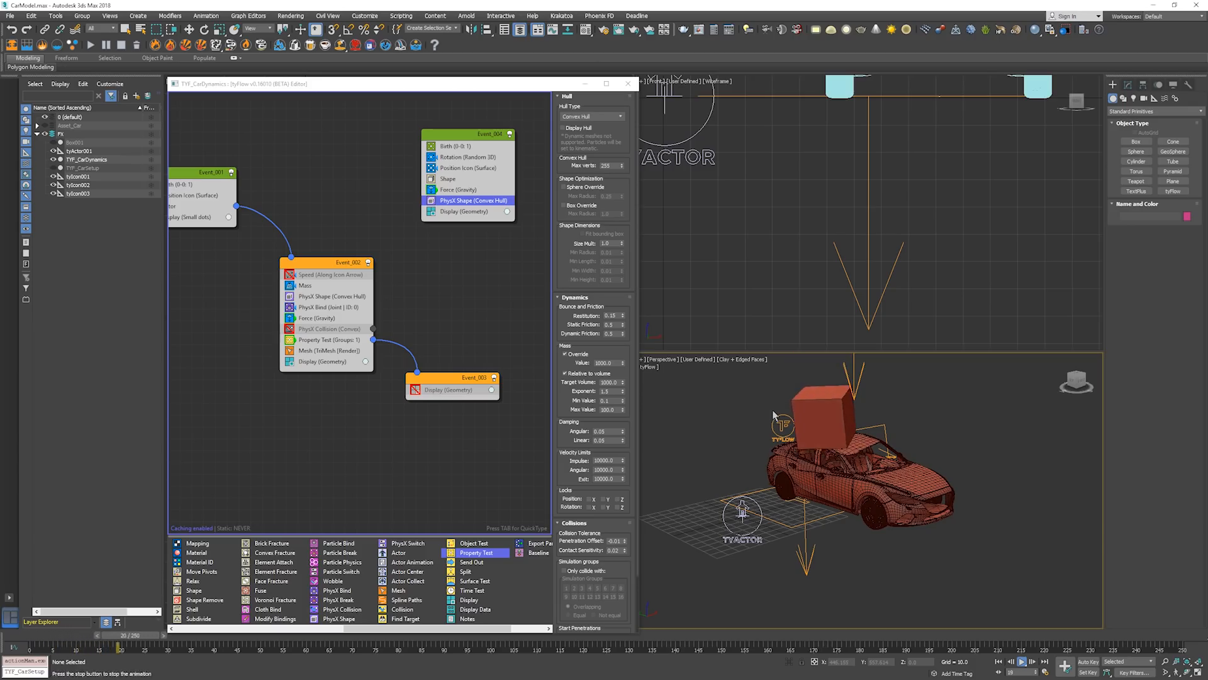
key(/)
scroll(862, 475, up, 3)
key(F4)
alt+middle_drag(863, 474, 821, 460)
key(/)
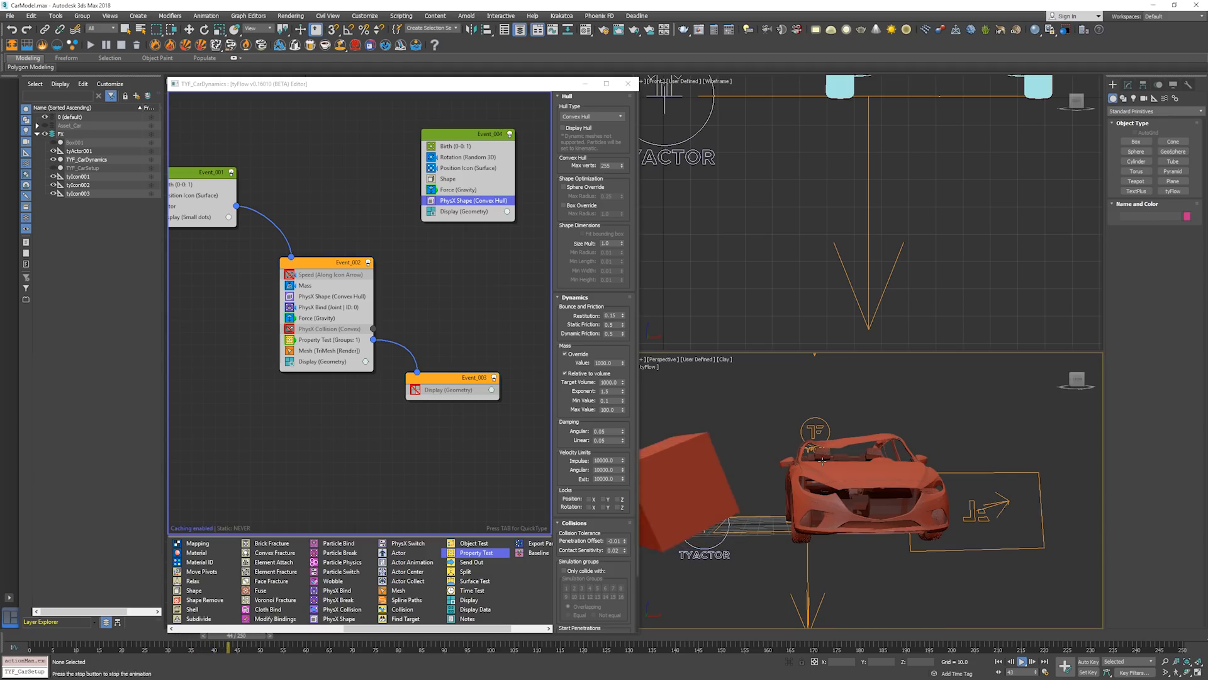
key(/)
key(Home)
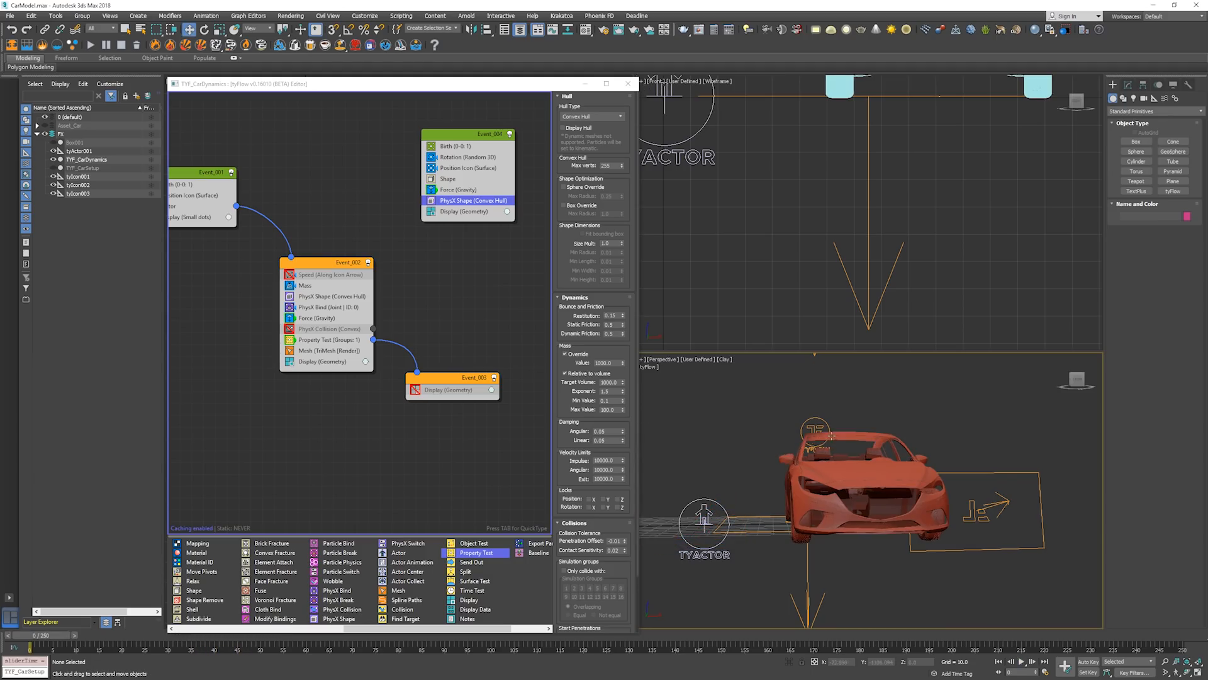
Set both the length and the width of the emitter icon above the car to 250
mouse_move(832, 436)
middle_down()
mouse_move(839, 480)
mouse_move(846, 465)
mouse_move(824, 461)
mouse_move(832, 467)
middle_up()
key(F3)
scroll(814, 446, down, 4)
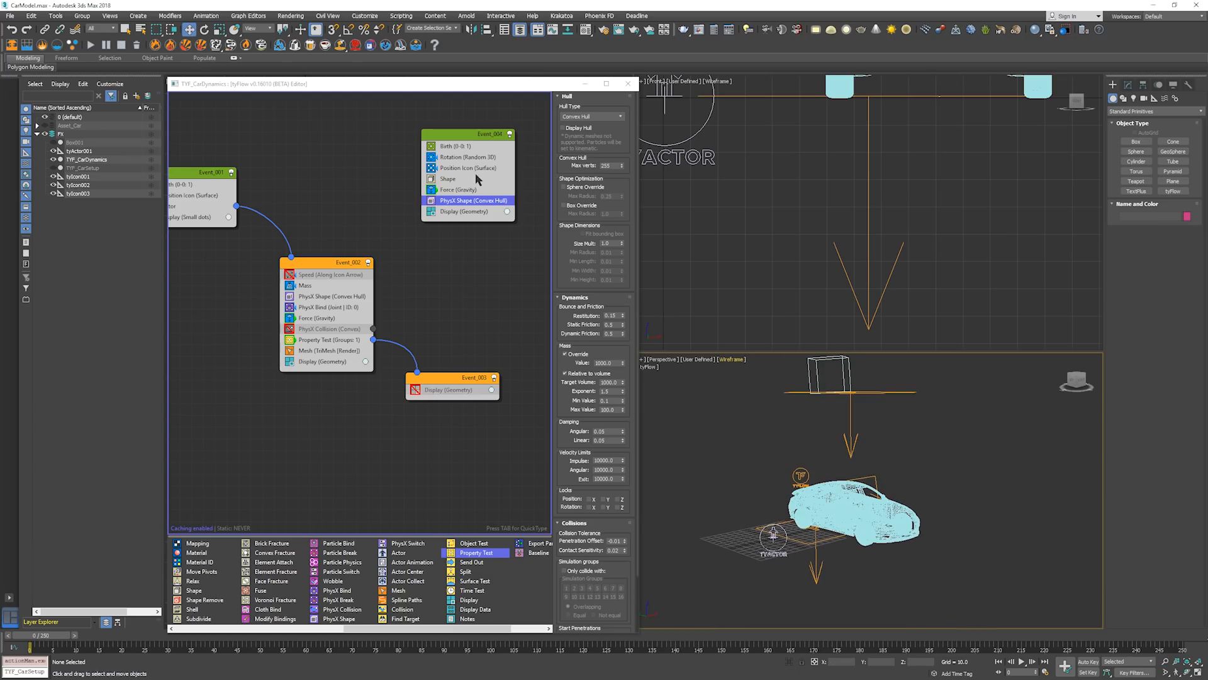
click(875, 394)
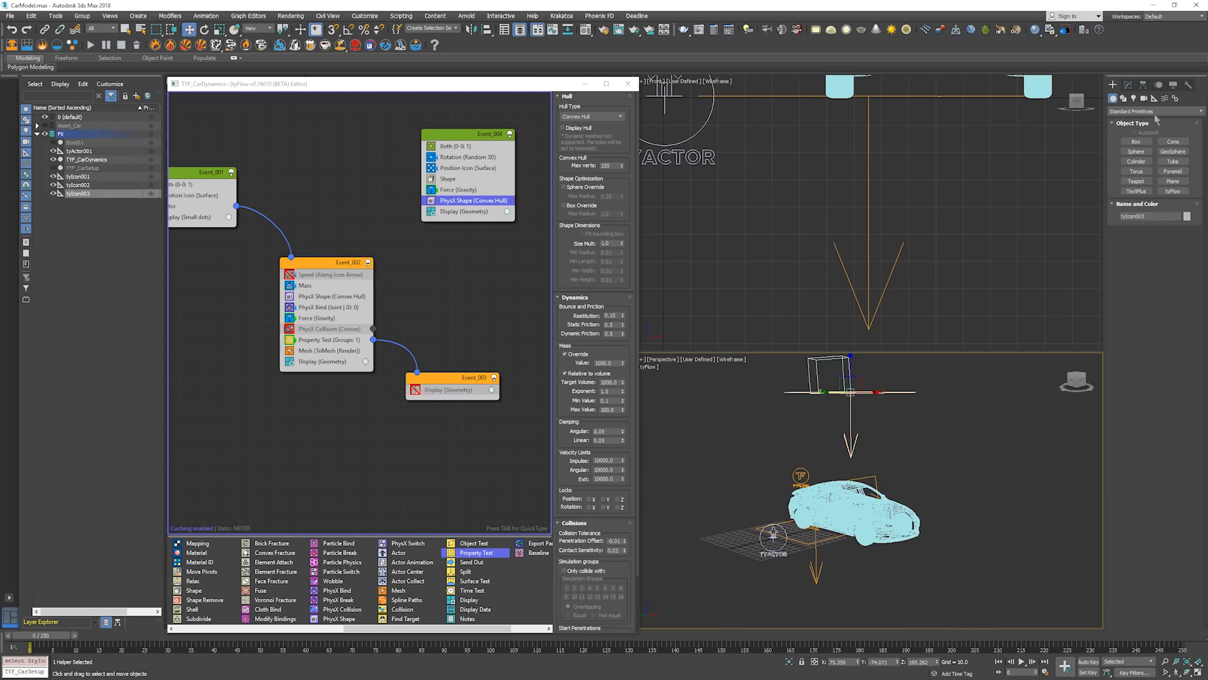
click(1128, 84)
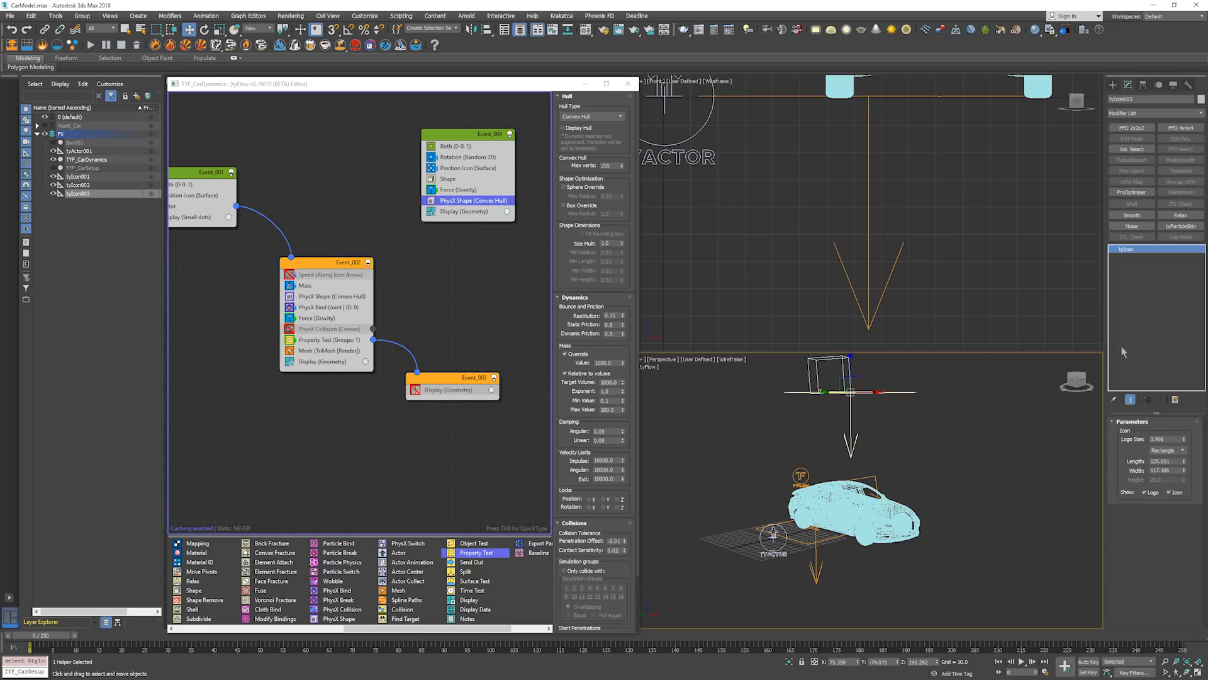
double_click(1165, 462)
text(250)
key(Return)
double_click(1165, 471)
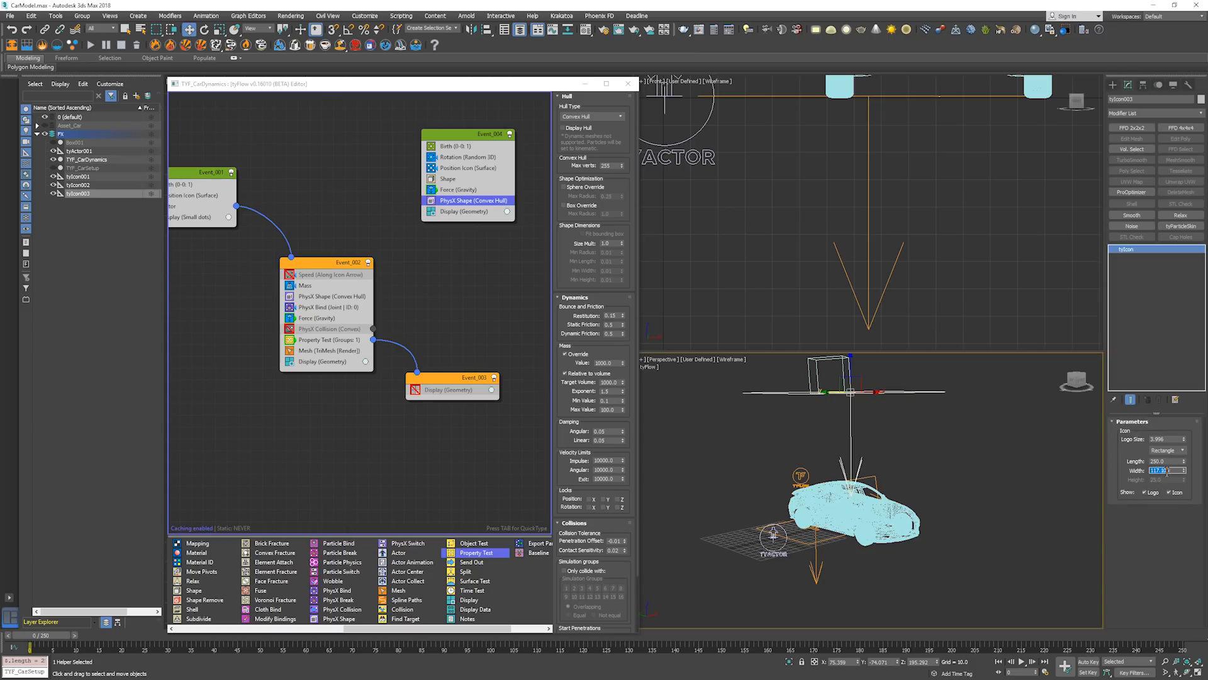
key(Return)
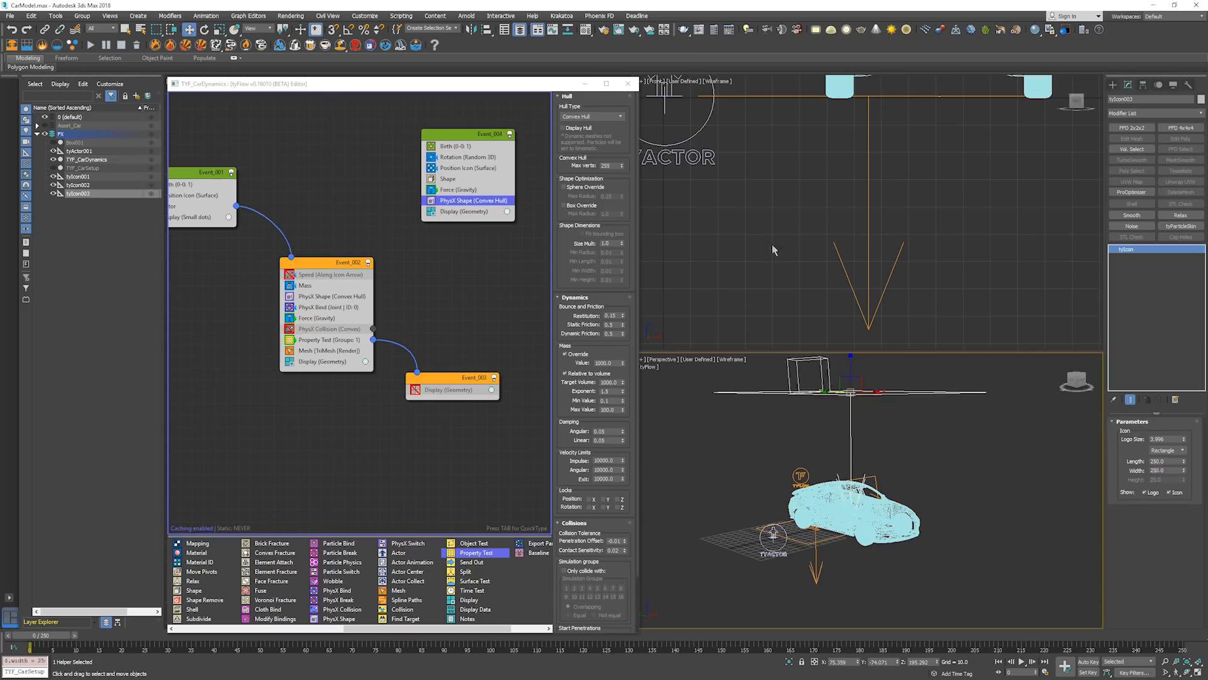
Set the cube scale to 750% in Event_004's Shape operator and the total in its Birth operator to 100
click(482, 178)
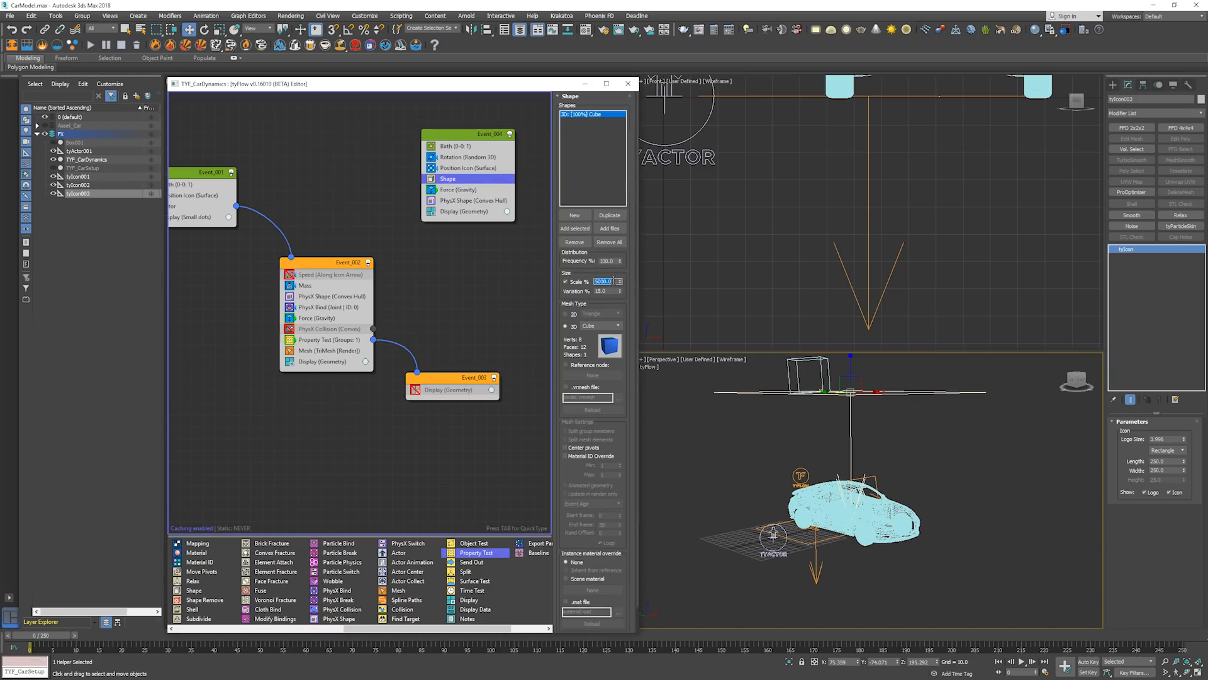
text(750)
key(Return)
click(466, 145)
double_click(603, 134)
text(100)
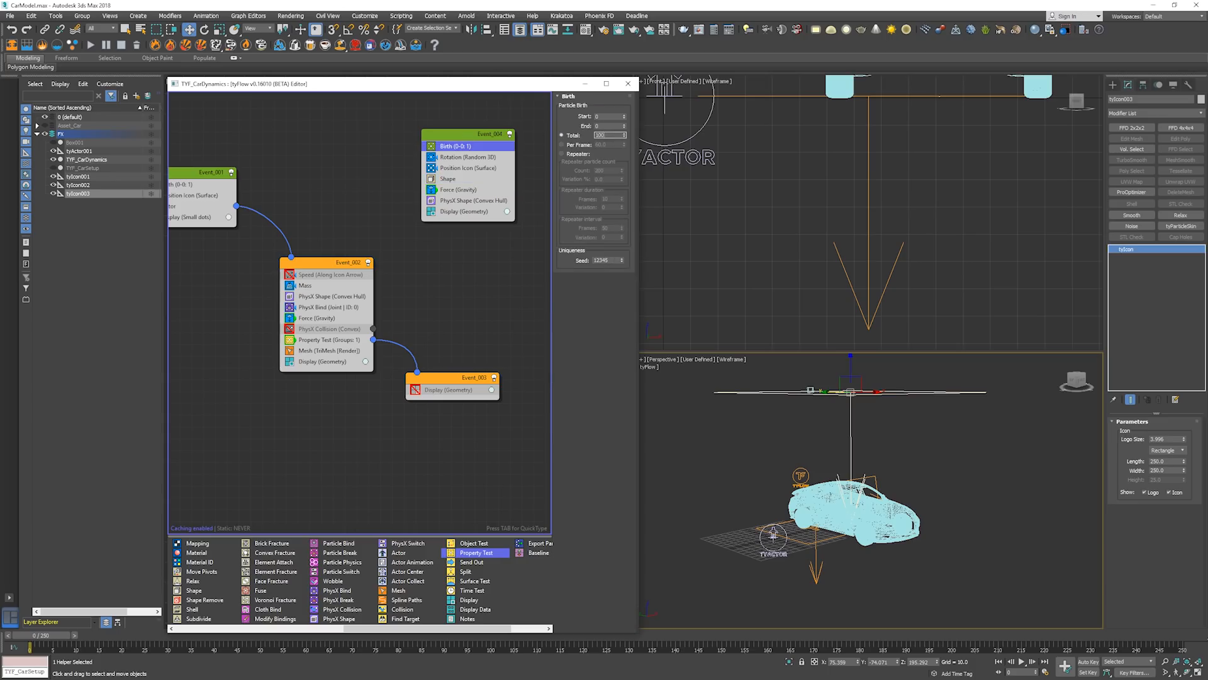
key(Return)
Play the simulation of the small cubes raining onto the shaded car, inspect the dents and rewind to frame 0
key(period)
key(period)
key(period)
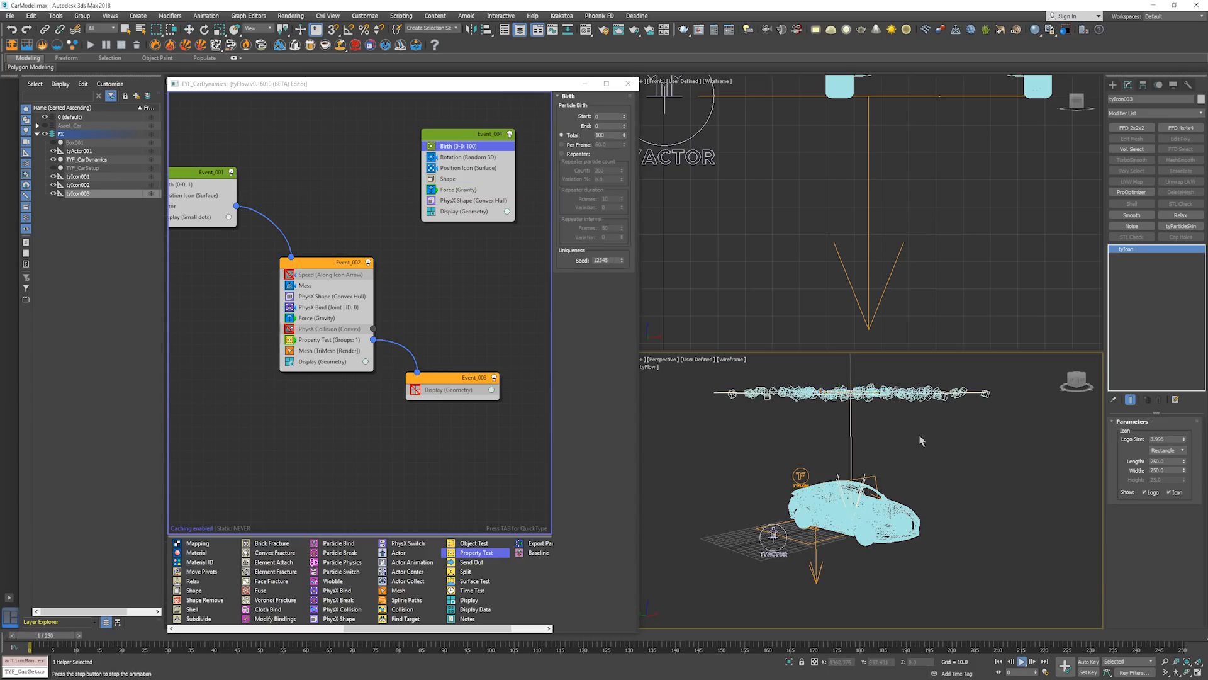
key(F3)
middle_drag(904, 453, 895, 432)
scroll(885, 448, up, 2)
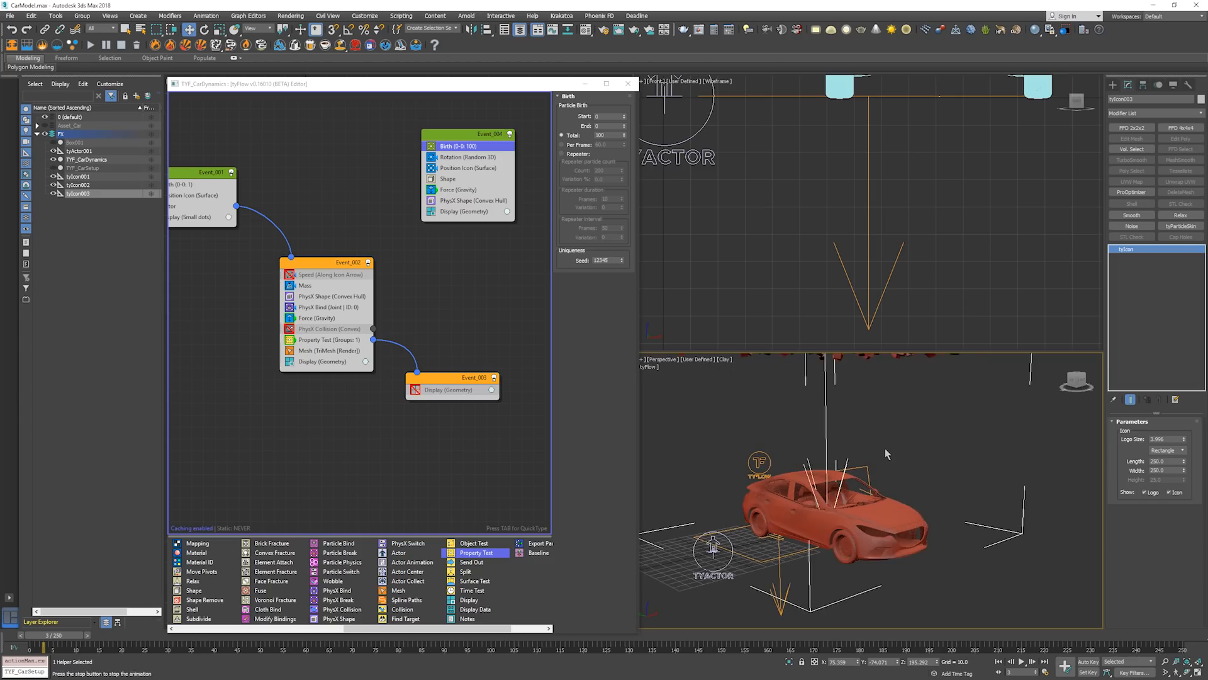
key(slash)
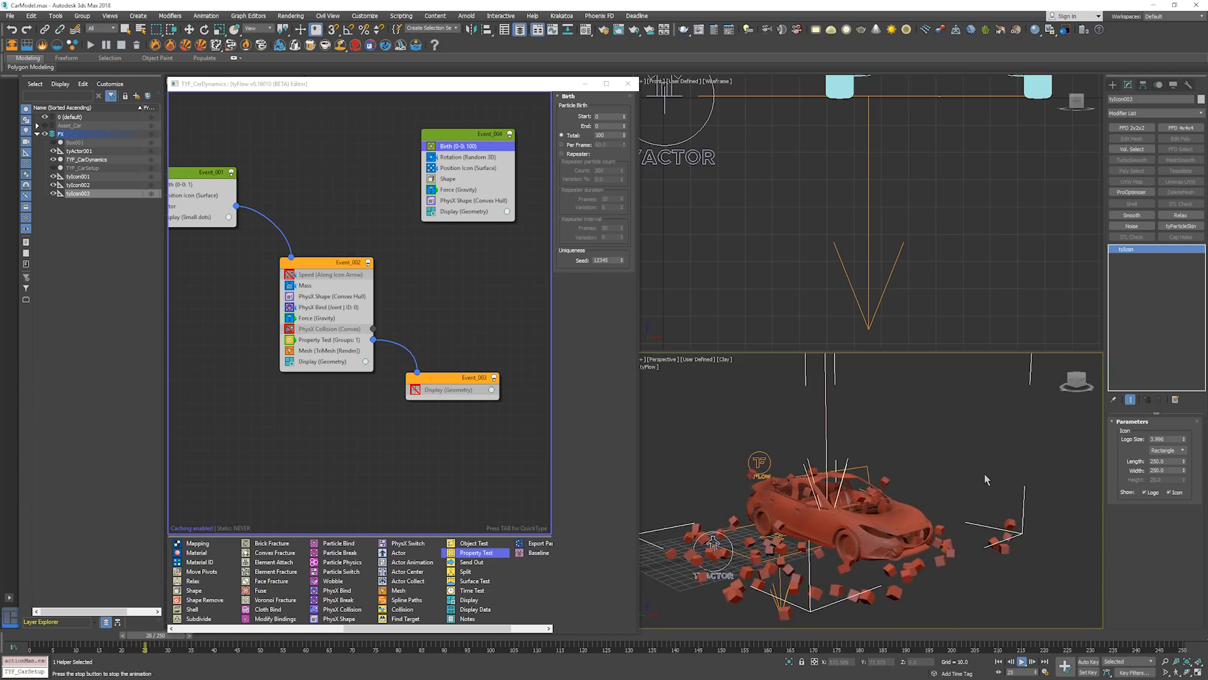
key(slash)
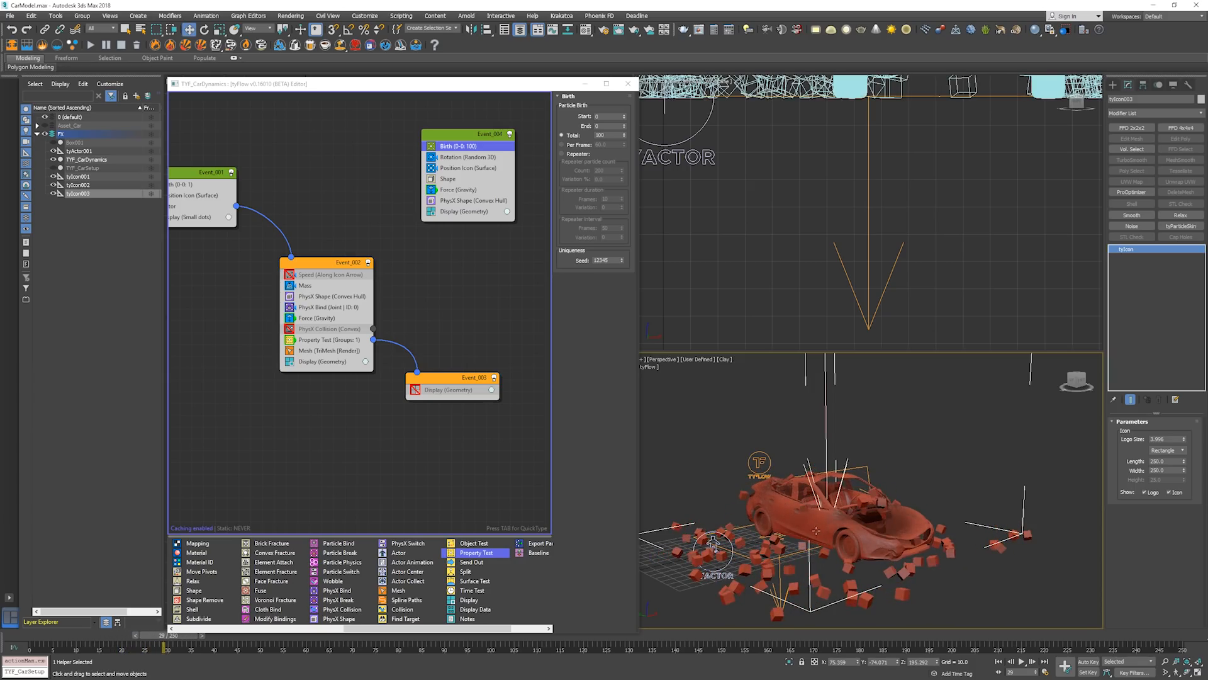
alt+middle_drag(899, 501, 927, 502)
key(Home)
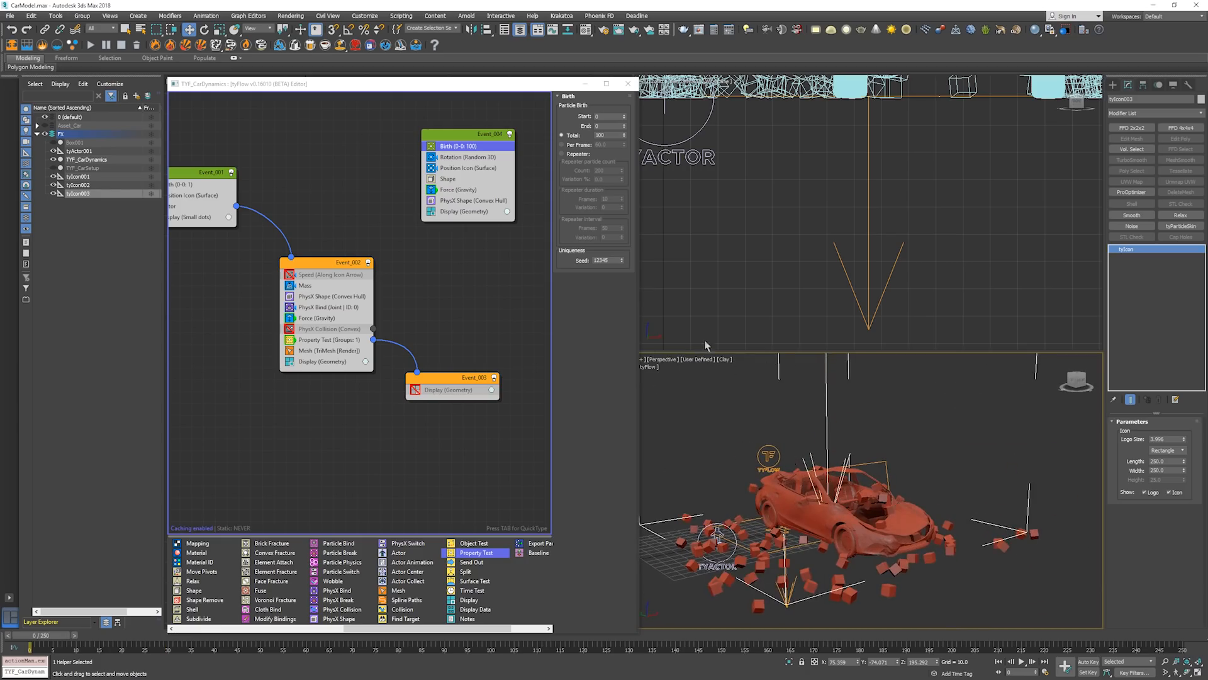
Set the mass override value to 10 in Event_004's PhysX Shape operator
click(472, 200)
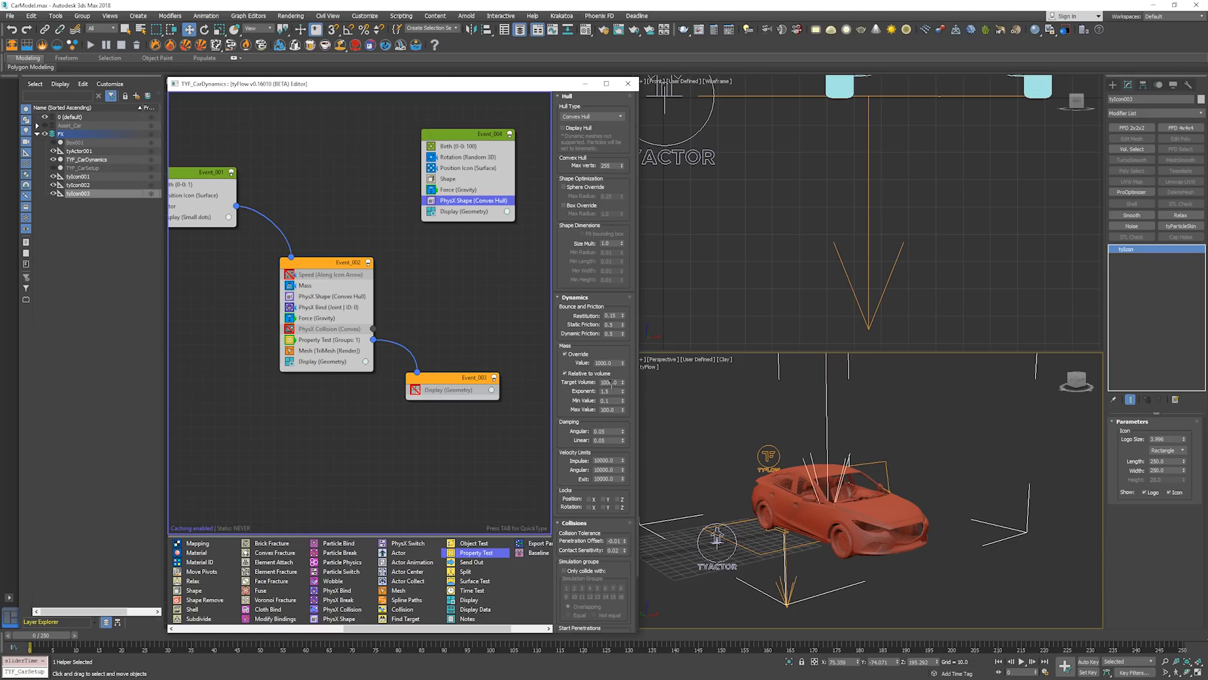
click(564, 354)
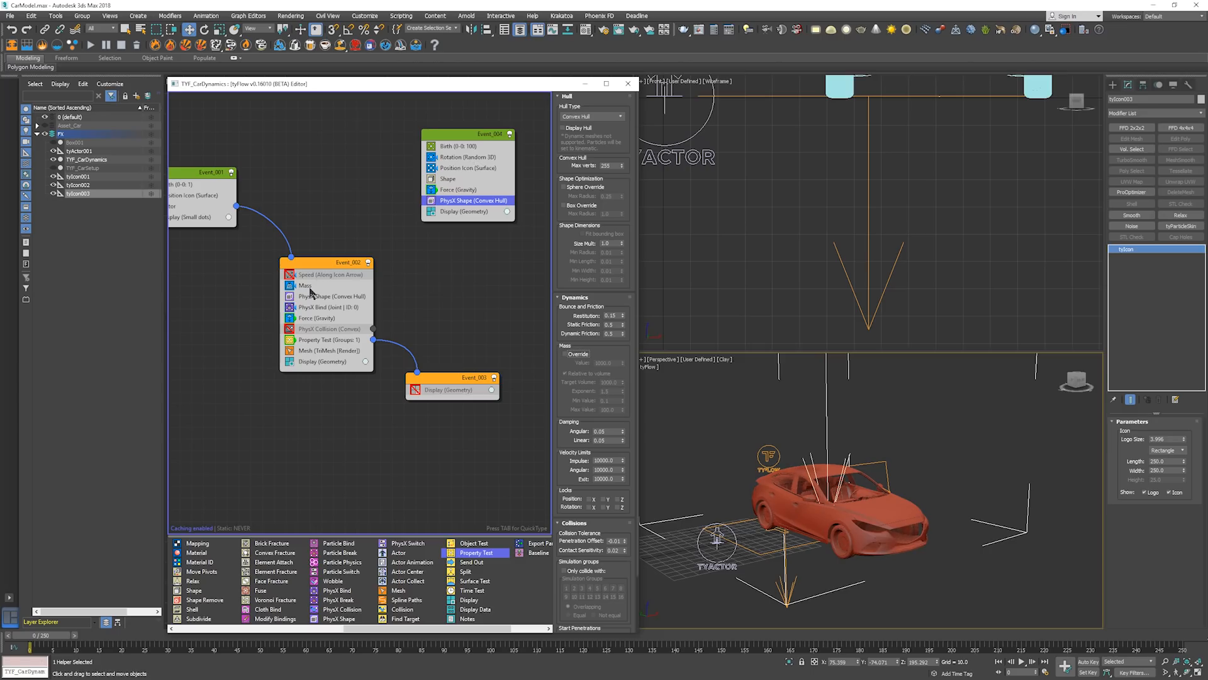
click(564, 353)
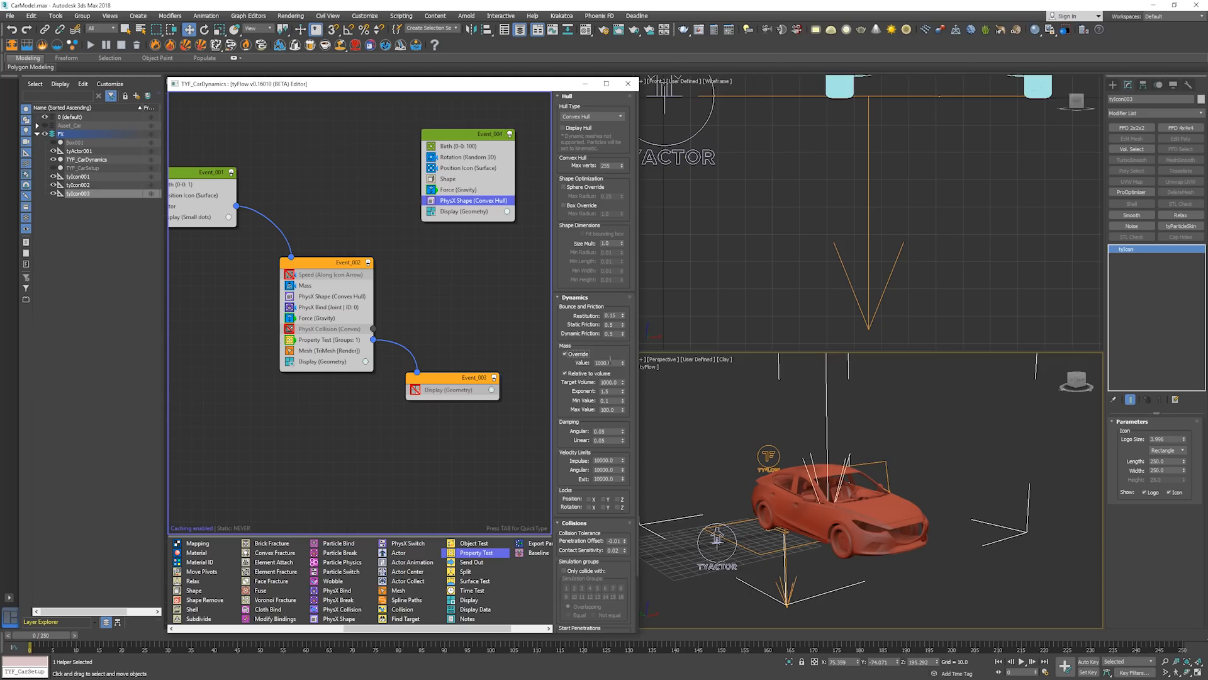
double_click(610, 362)
Play the simulation of the lighter cubes falling on the car and stop it near frame 23
click(971, 456)
key(slash)
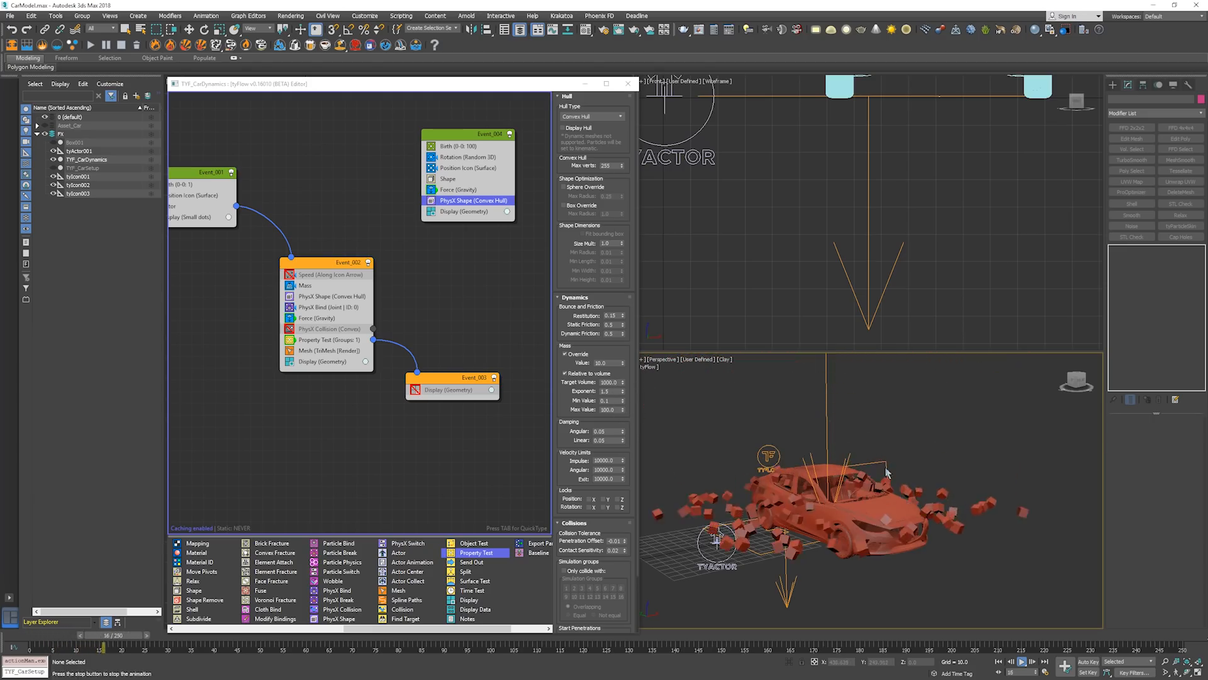
key(slash)
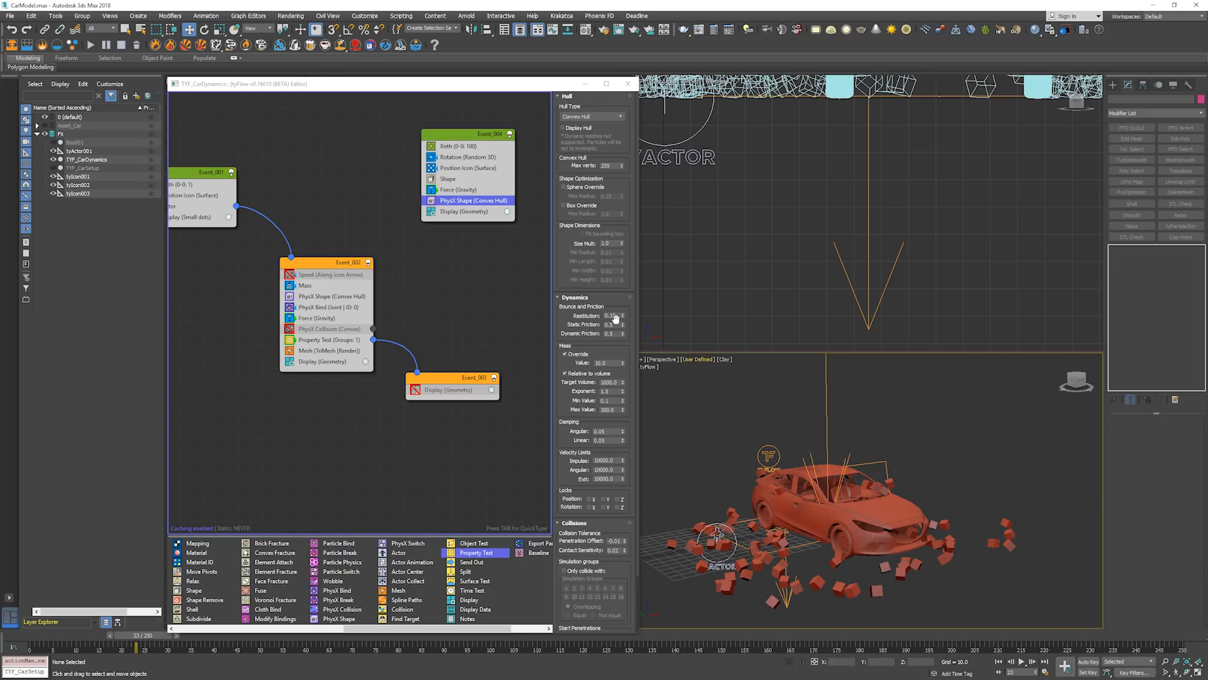
Set the mass override value of the cubes' PhysX Shape operator to 100
click(615, 365)
text(100)
key(Return)
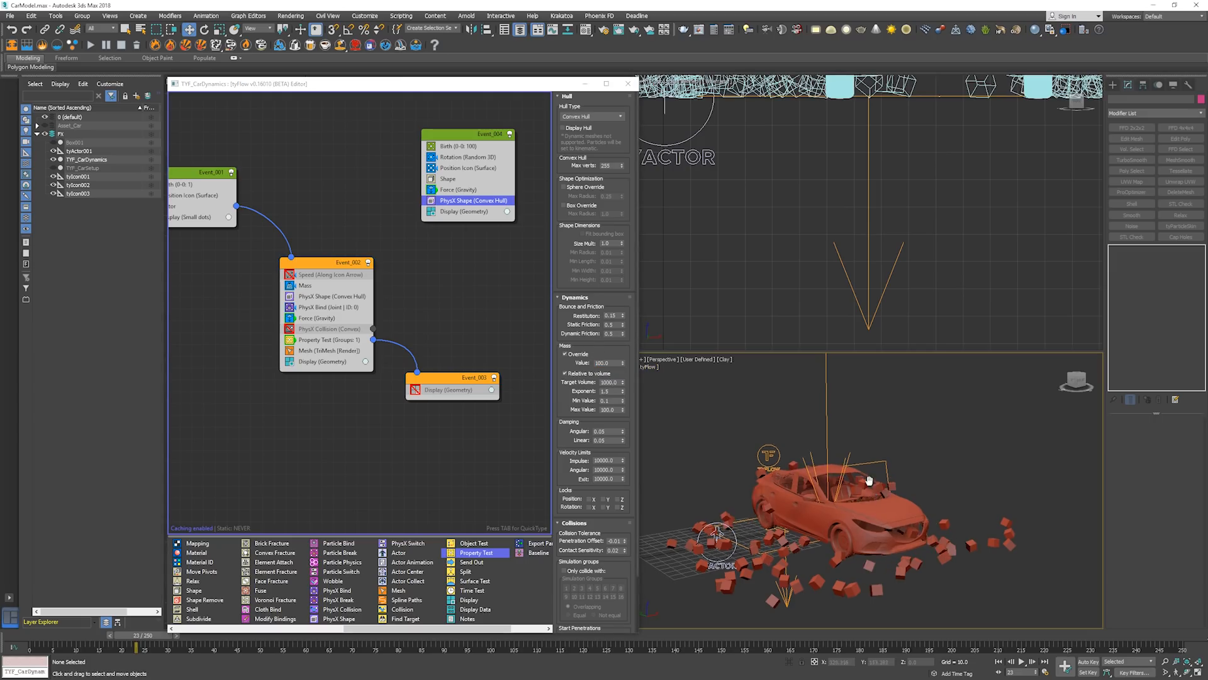
Look over the cubes around the car, unhide the wall box Box001 and rewind to frame 0
middle_drag(851, 507, 832, 482)
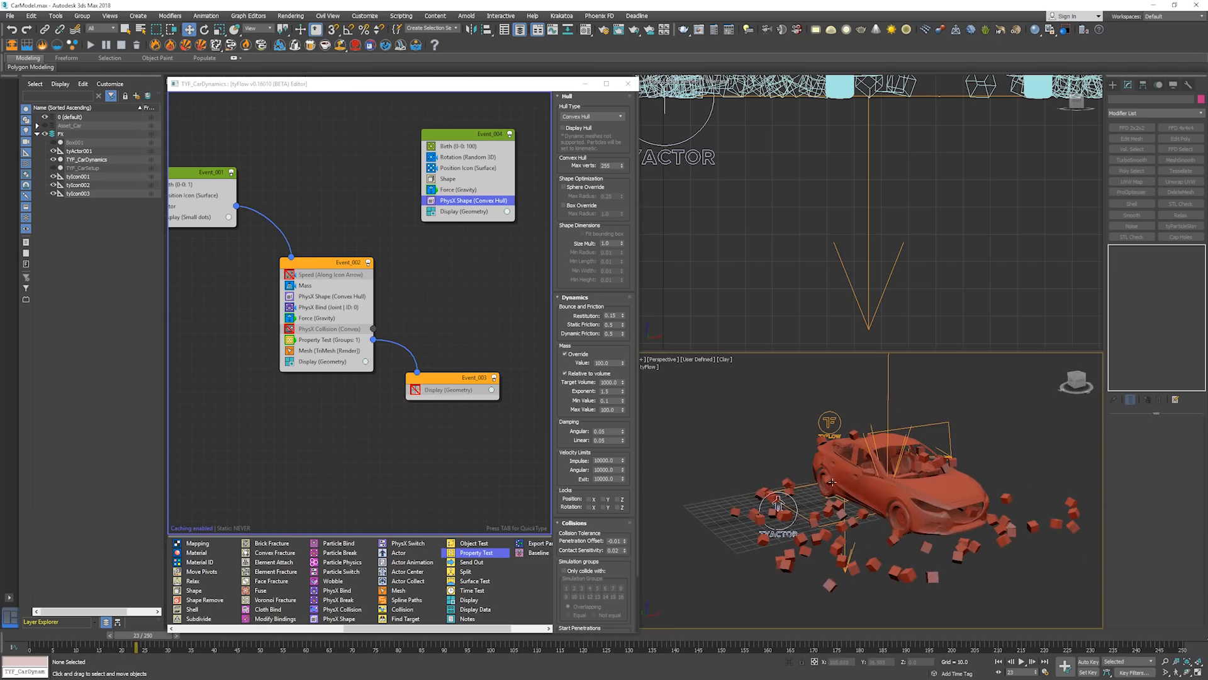
mouse_move(903, 462)
alt+middle_down()
mouse_move(935, 459)
mouse_move(912, 452)
alt+middle_up()
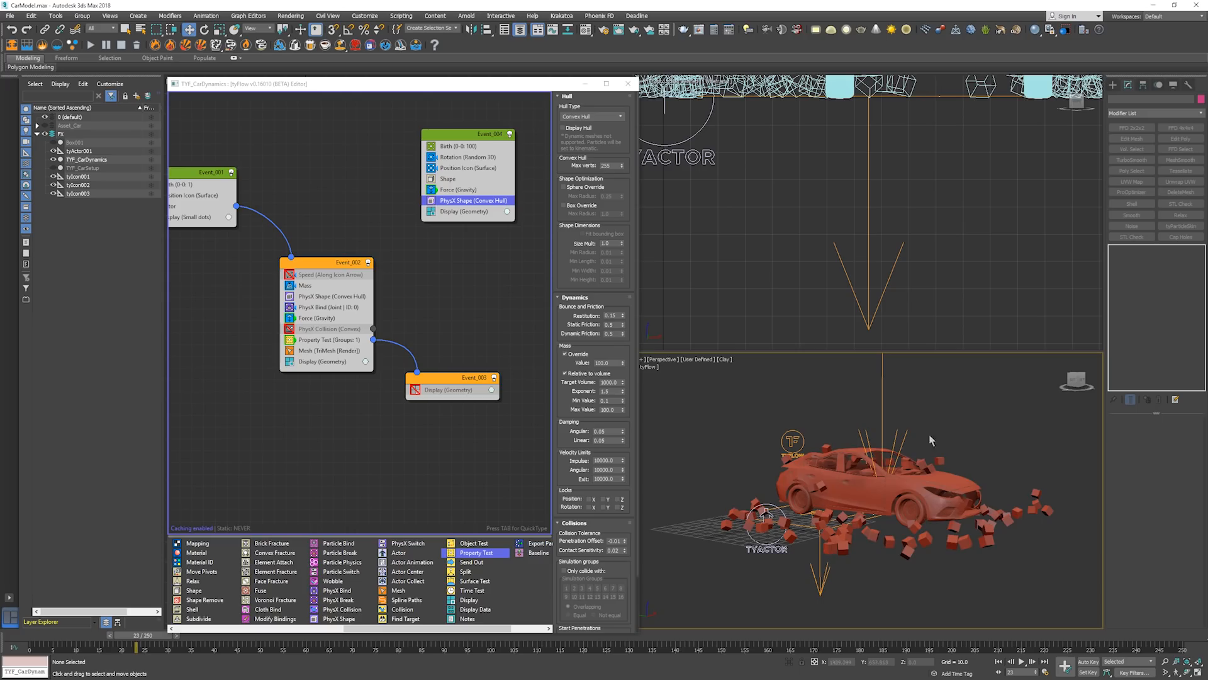
alt+middle_drag(898, 472, 755, 485)
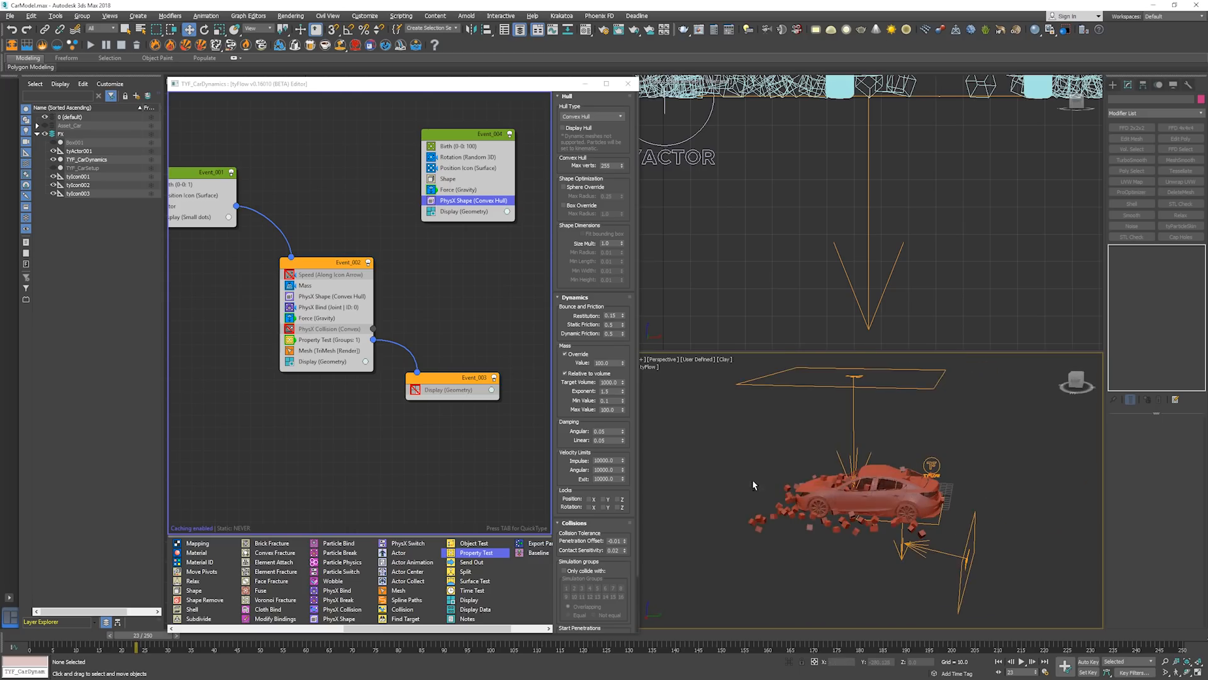
click(53, 142)
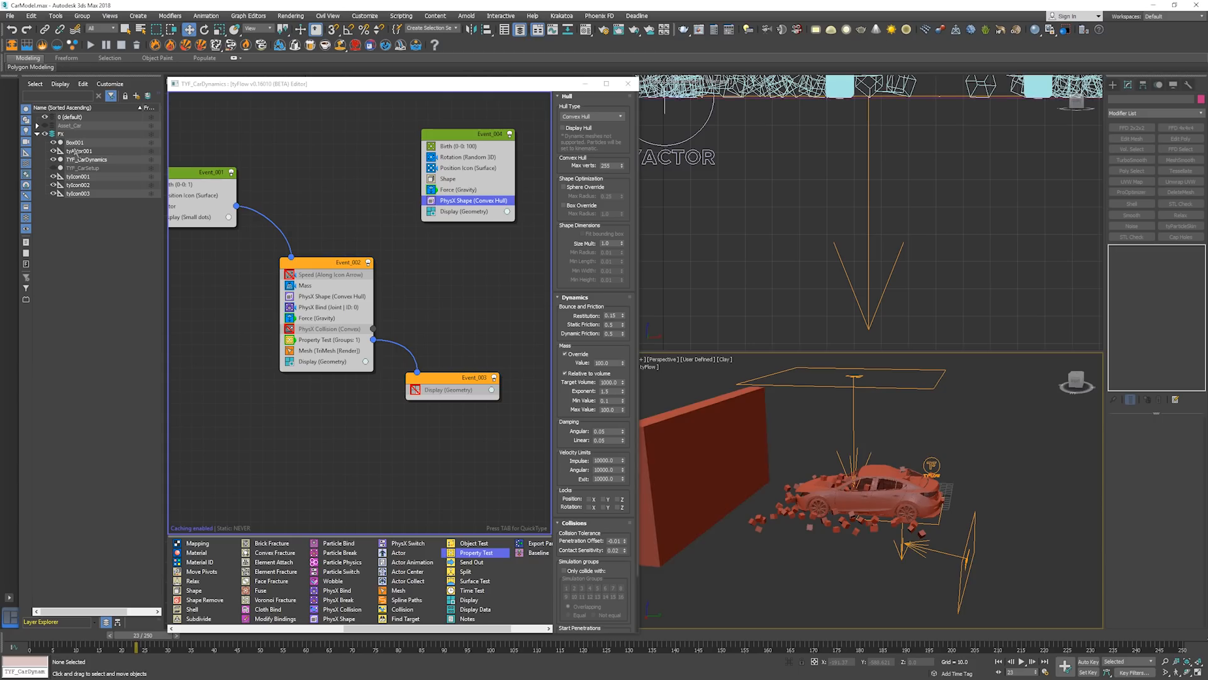
alt+middle_drag(786, 457, 812, 435)
key(Home)
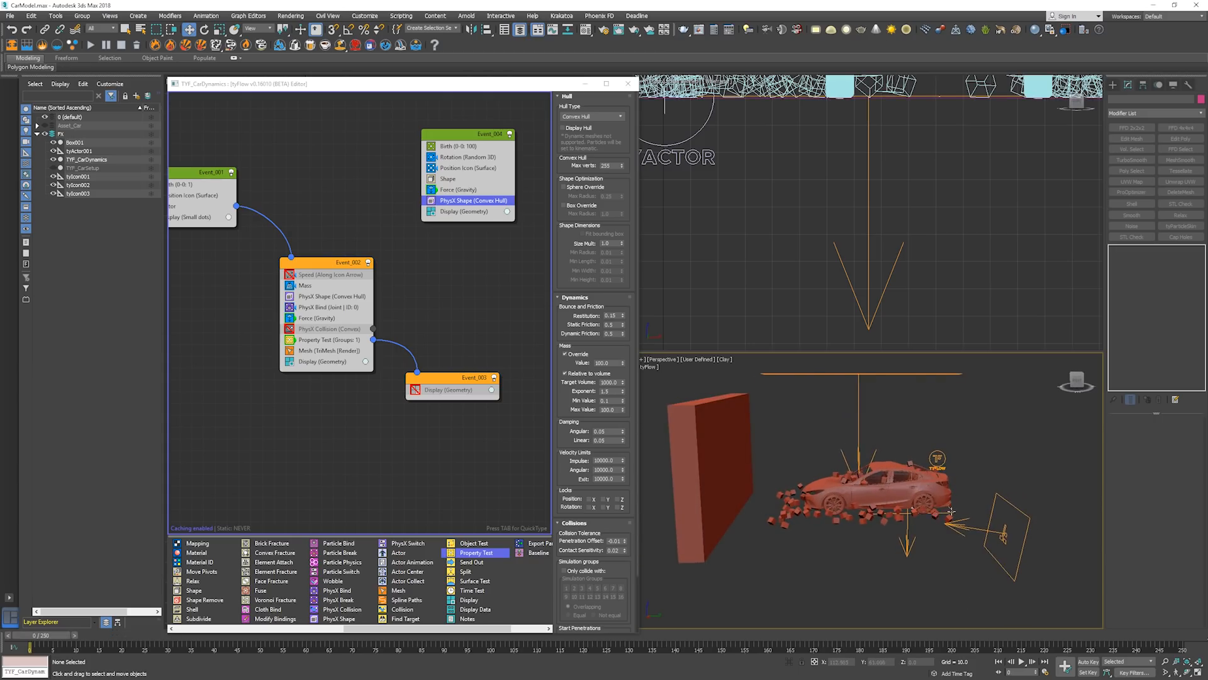
Create a large, wide box primitive that extends well beyond both sides of the car, working in wireframe
click(936, 511)
alt+middle_drag(892, 495, 1000, 531)
key(F3)
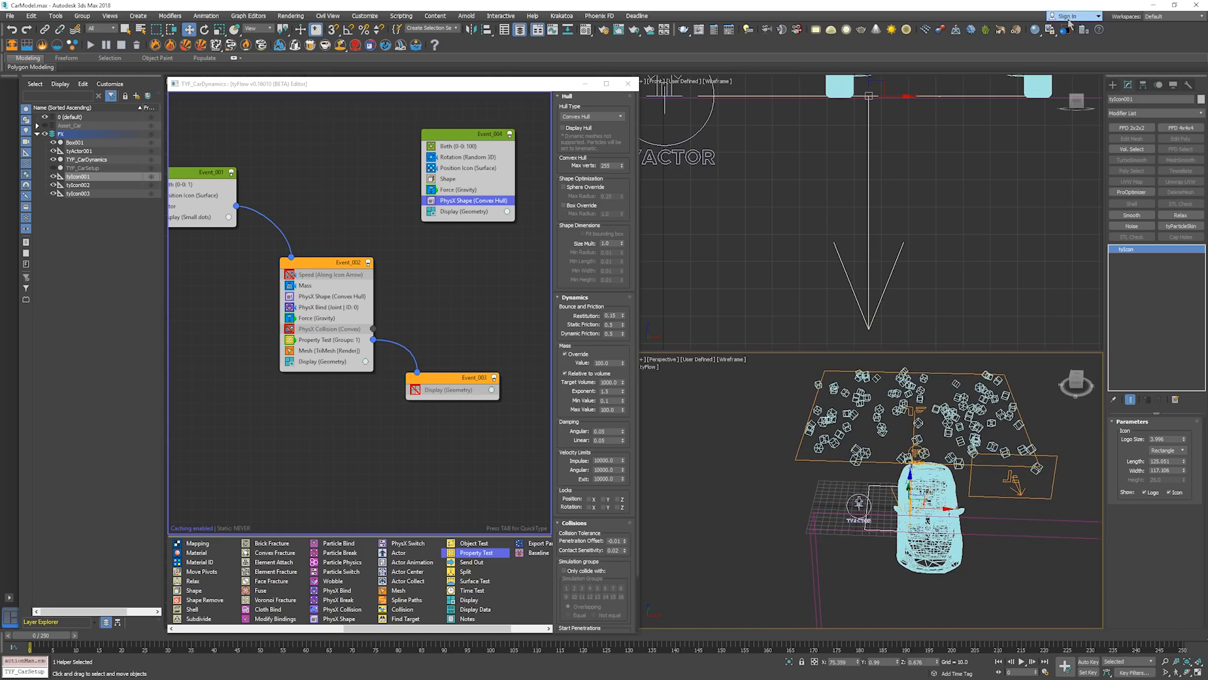
click(1112, 84)
click(1136, 140)
middle_drag(882, 458, 809, 450)
scroll(746, 445, down, 3)
drag(686, 433, 1017, 489)
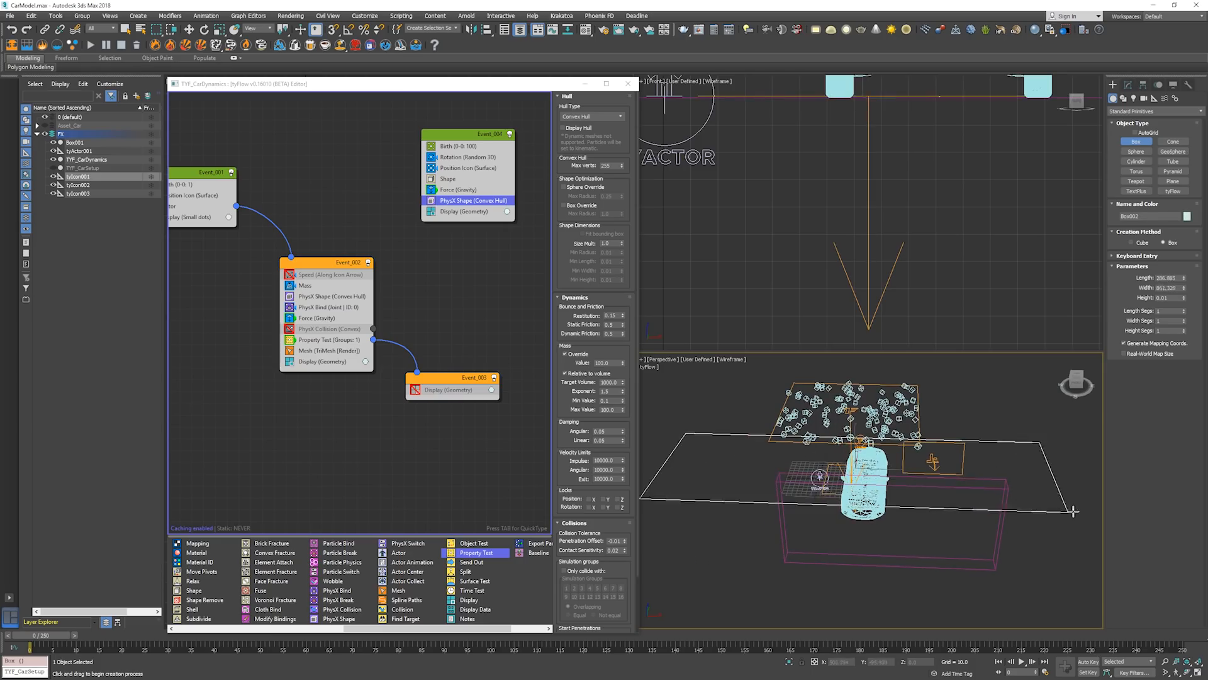
click(1057, 467)
key(w)
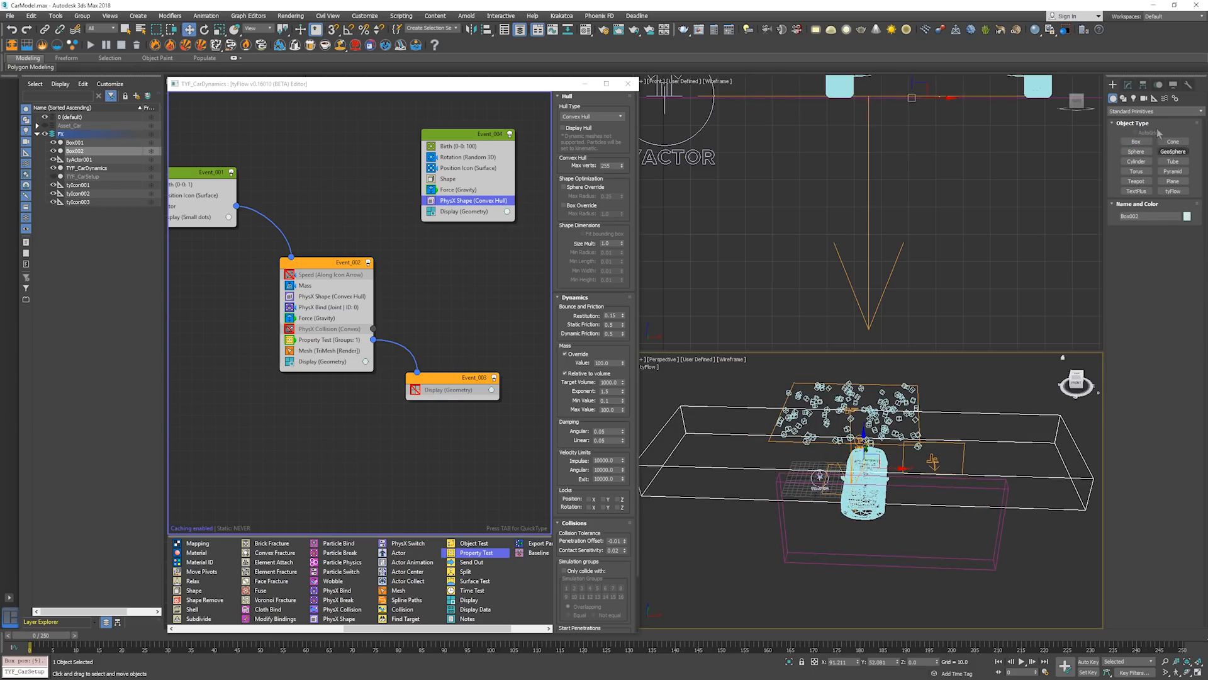
Add a new event with a Birth Voxels operator and place it below Event_001
middle_drag(310, 179, 491, 194)
click(334, 262)
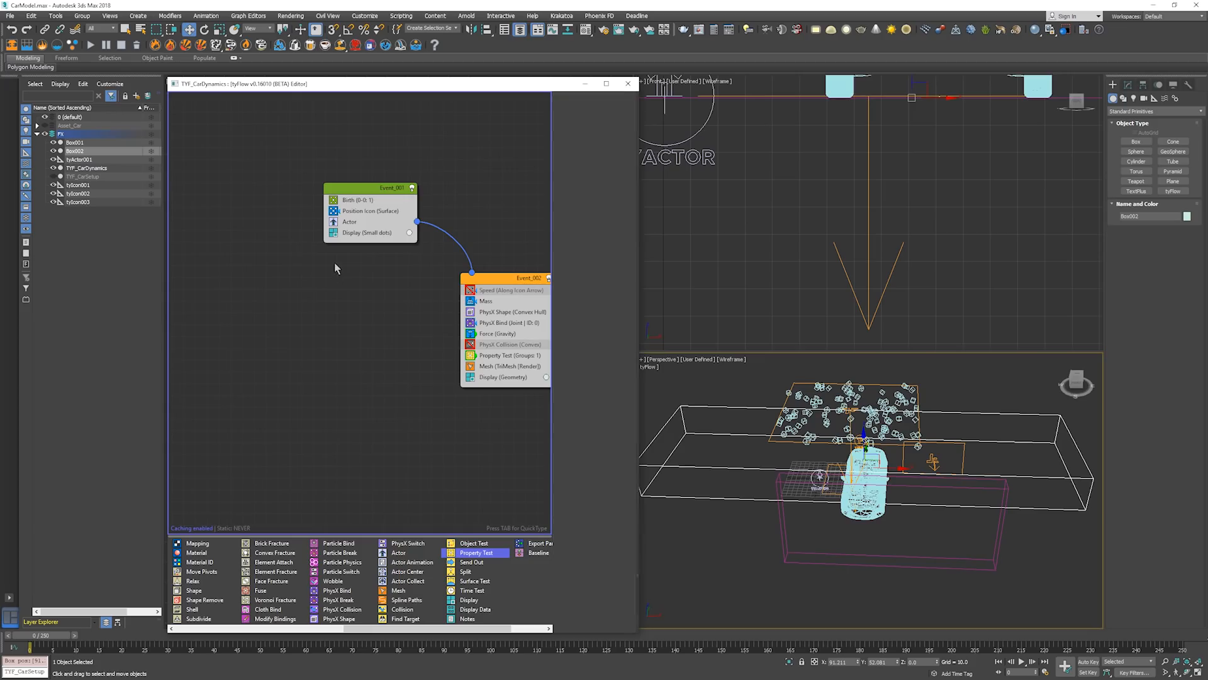
key(Tab)
text(birth)
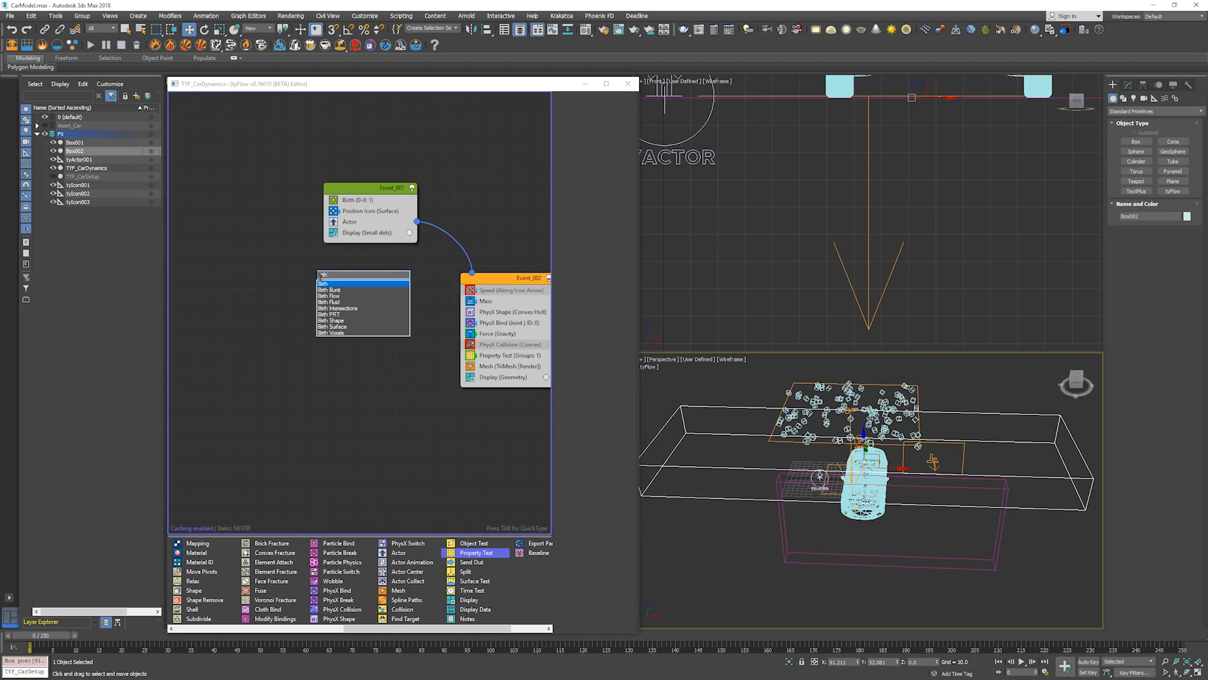
click(363, 332)
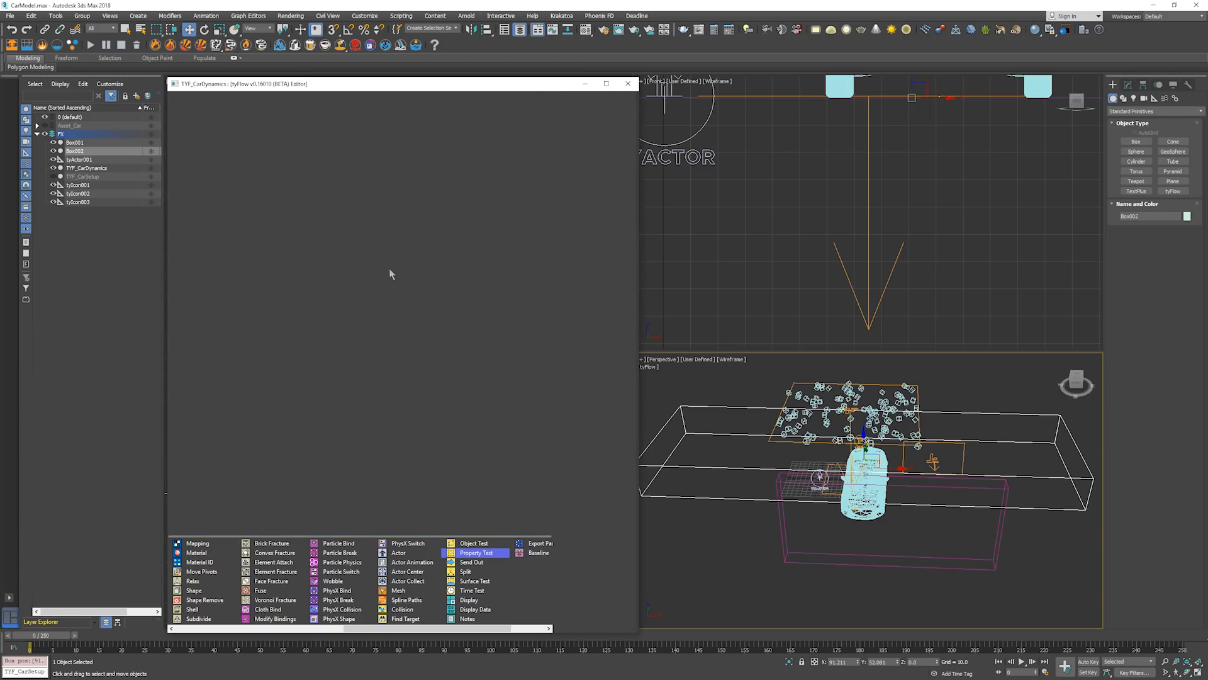
drag(373, 273, 387, 343)
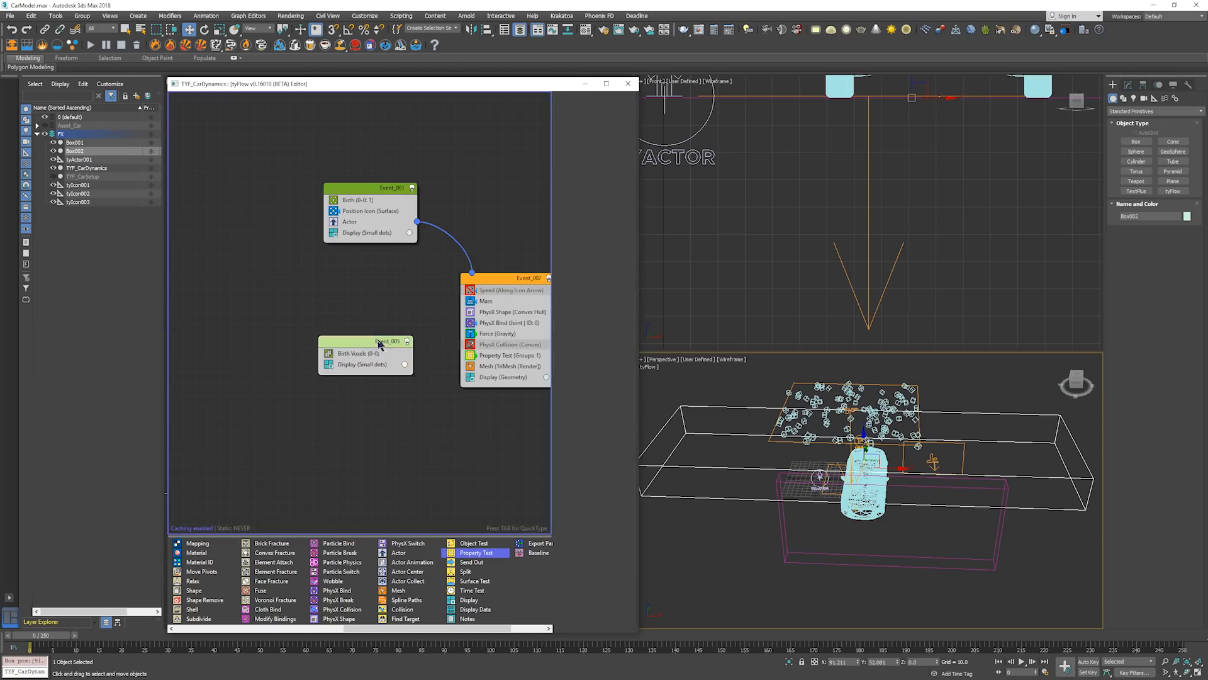
Pick Box002 as the voxel source object of the Birth Voxels operator
click(373, 356)
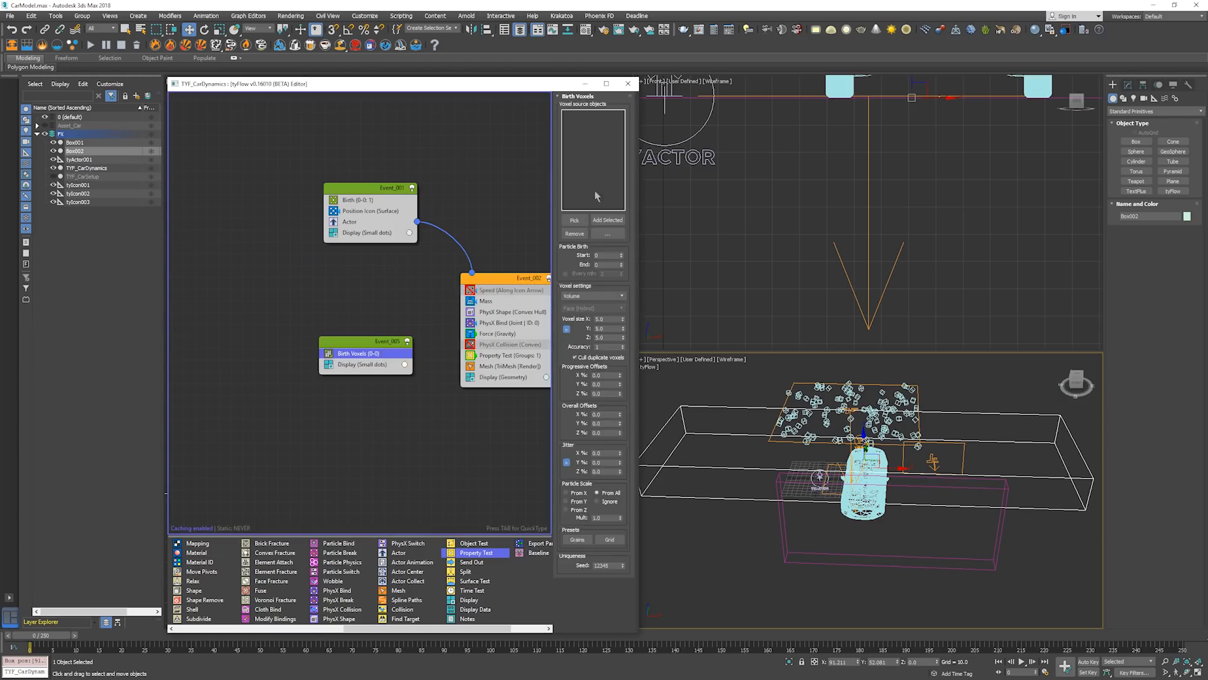
click(574, 221)
click(1065, 483)
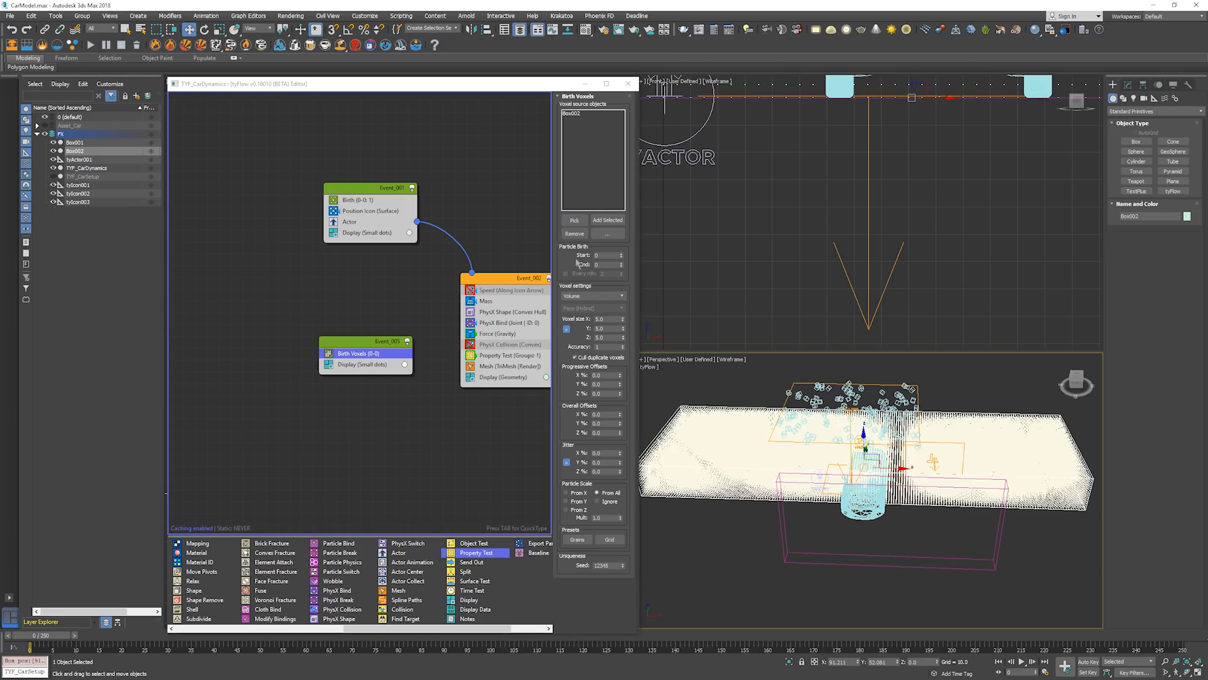
Raise the voxel size on all axes to 100 and then to 200
double_click(605, 319)
text(100)
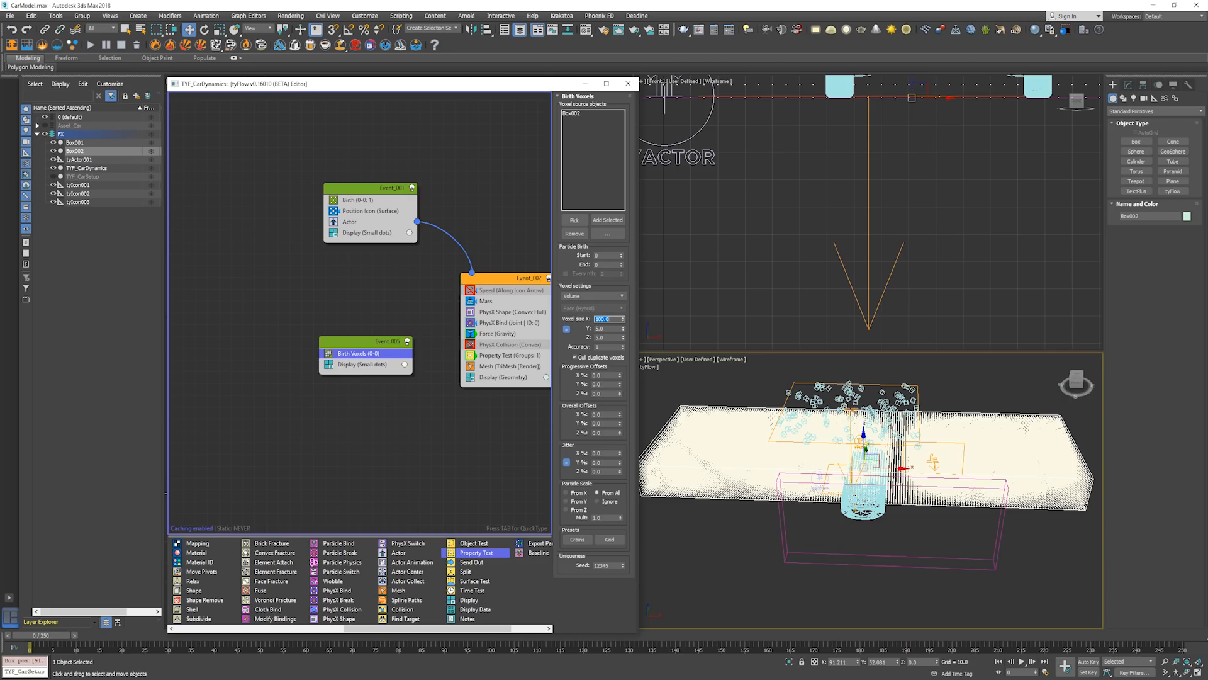
text(.0)
key(Return)
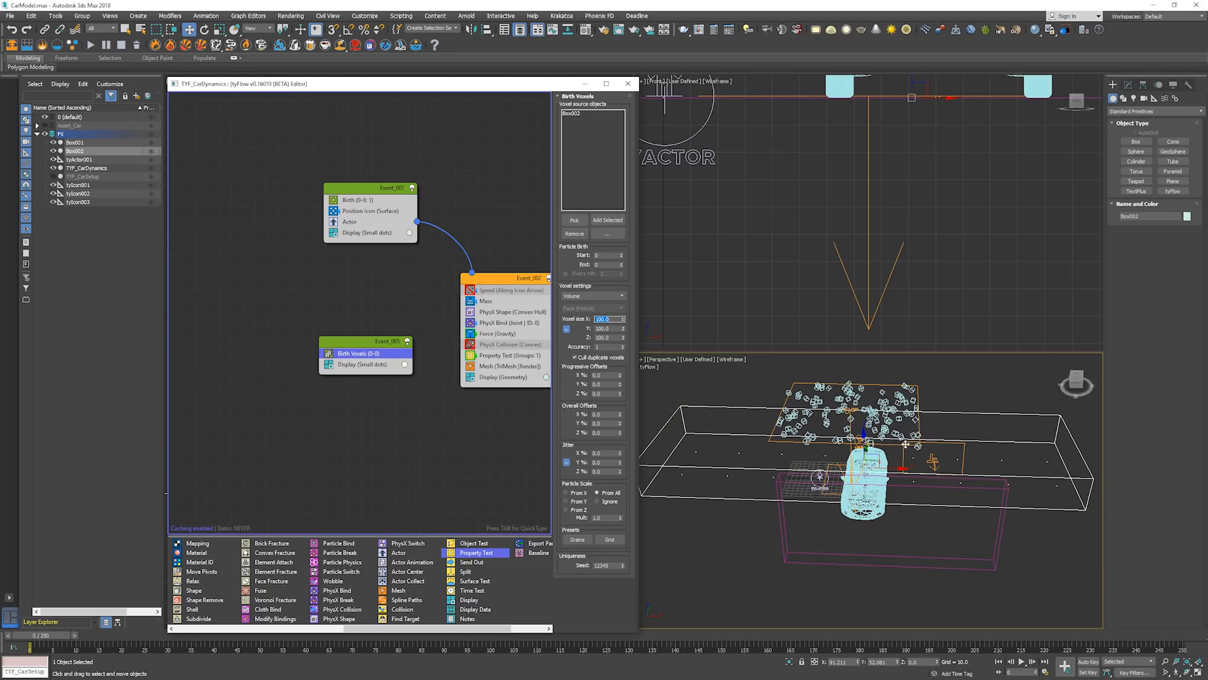
alt+middle_drag(905, 445, 870, 438)
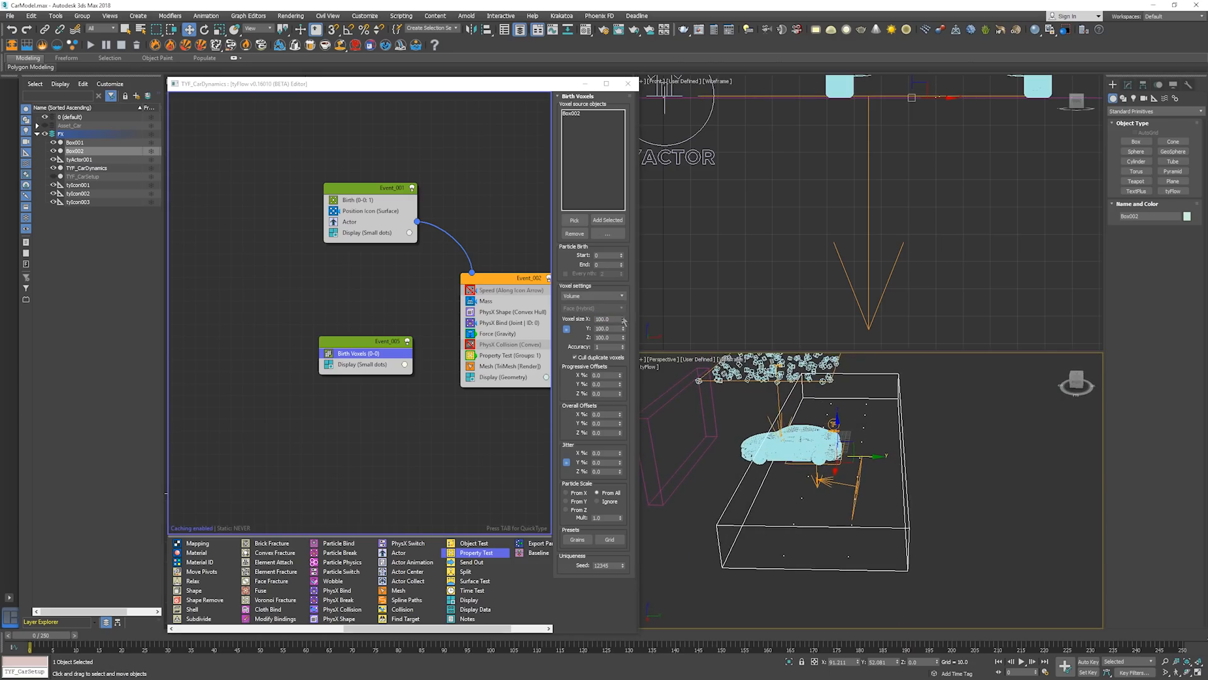
double_click(615, 319)
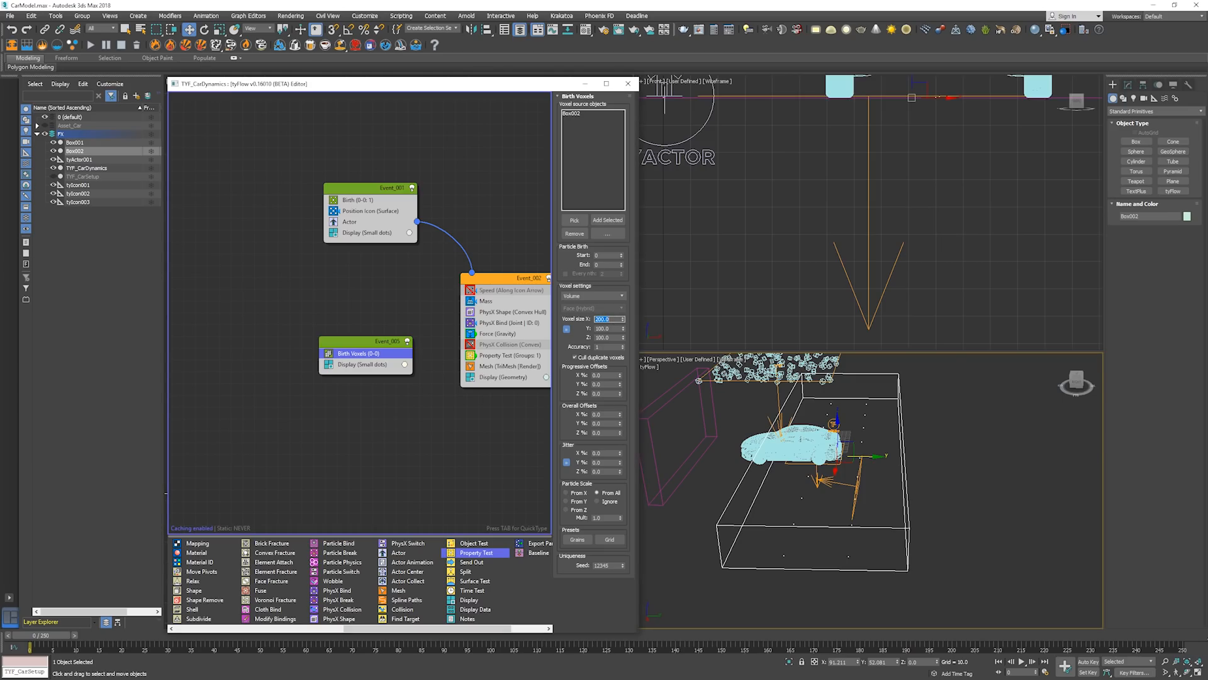
Copy the Actor operator from Event_001 into the voxel birth event
alt+middle_drag(1019, 572, 883, 477)
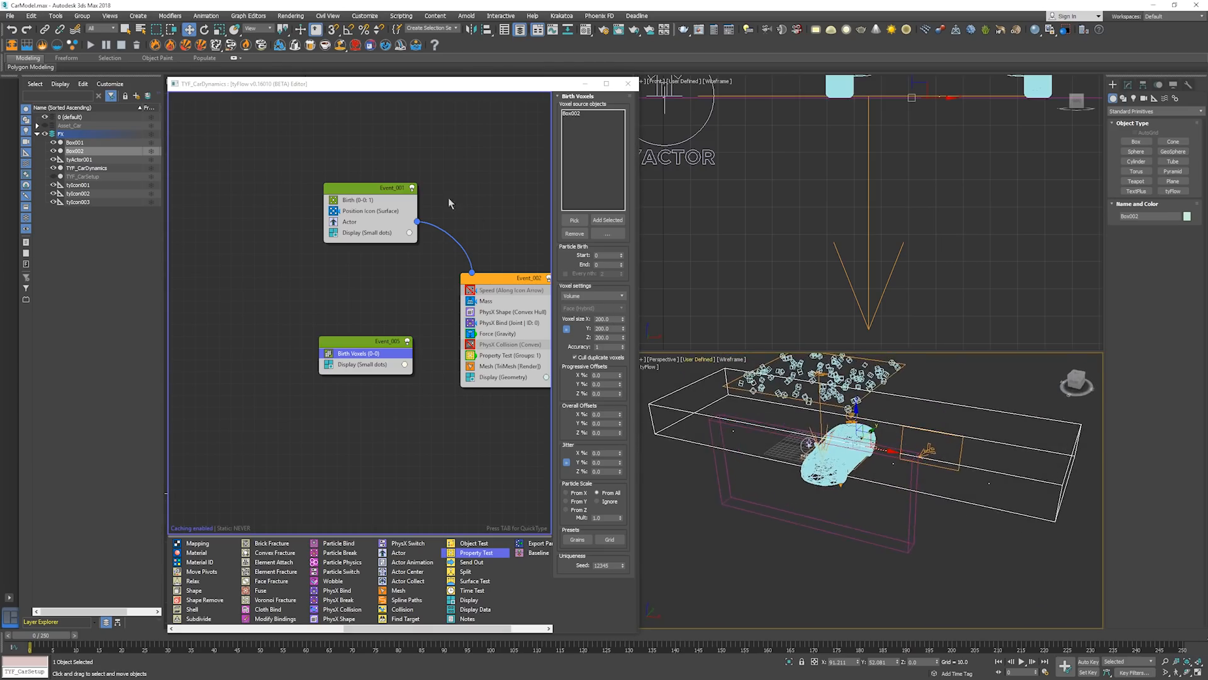
drag(375, 225, 383, 359)
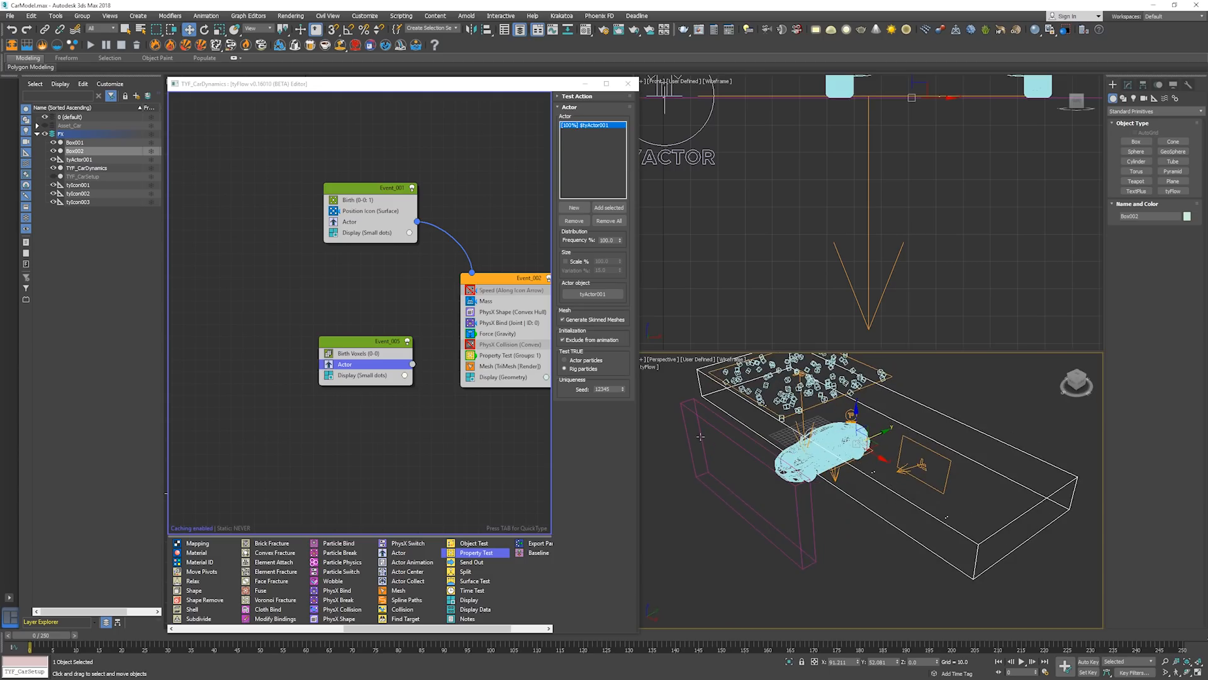
Disable Event_001 and set the voxel event's display type to Geometry
click(376, 375)
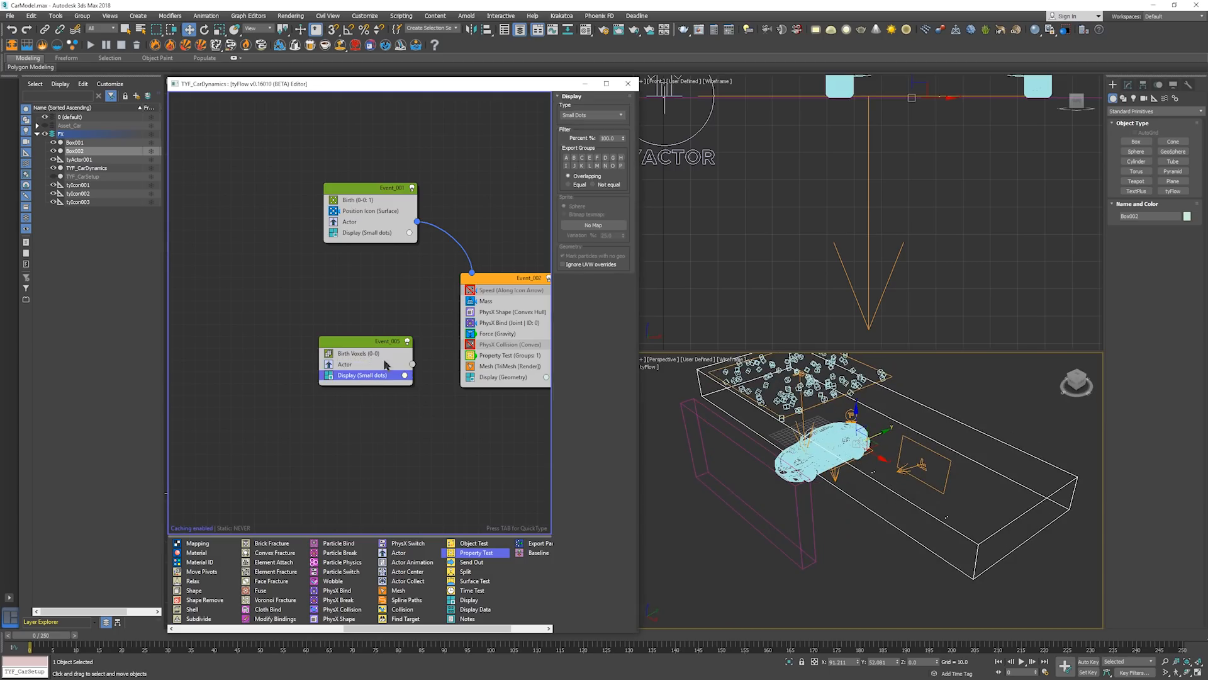
click(412, 188)
click(612, 116)
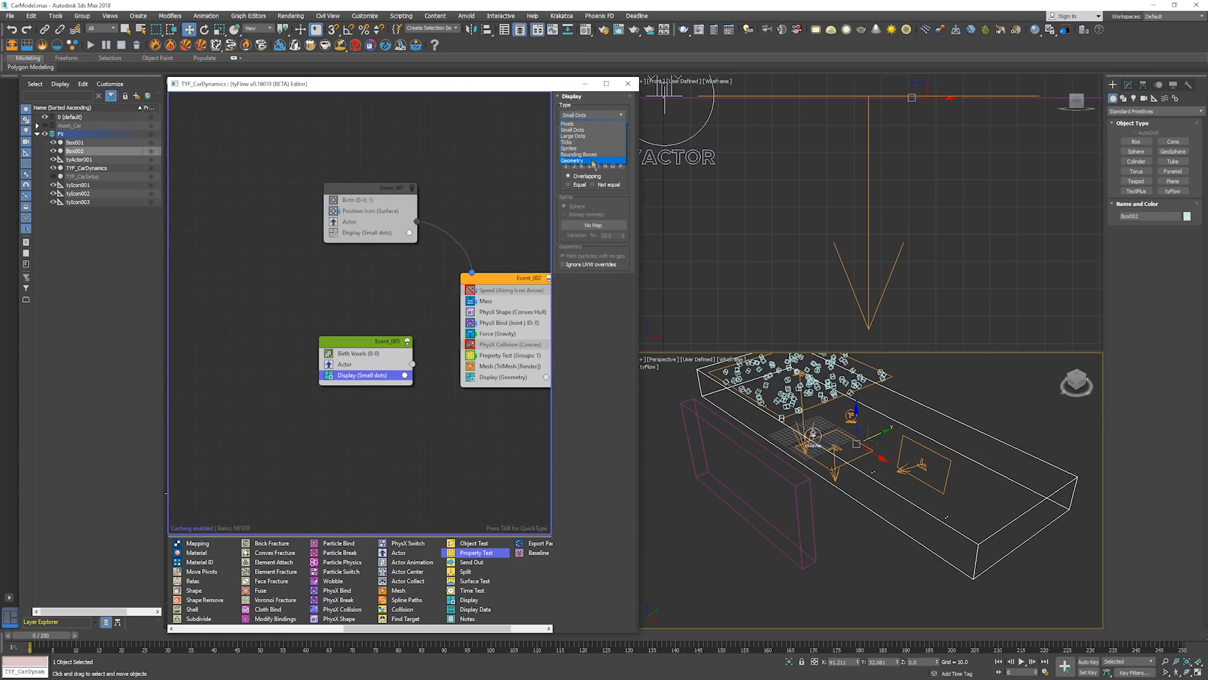
Lower the height of Box002 to about 57.5
alt+middle_drag(944, 473, 898, 471)
click(1128, 84)
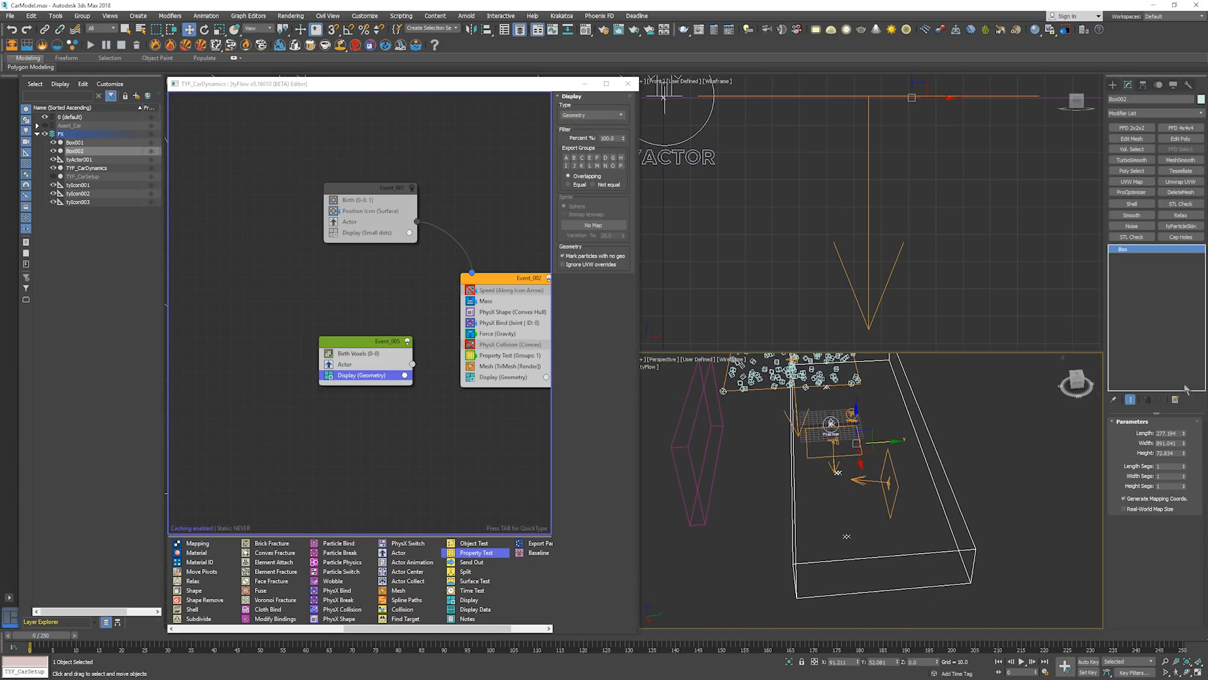
drag(1183, 453, 1184, 470)
key(ctrl+z)
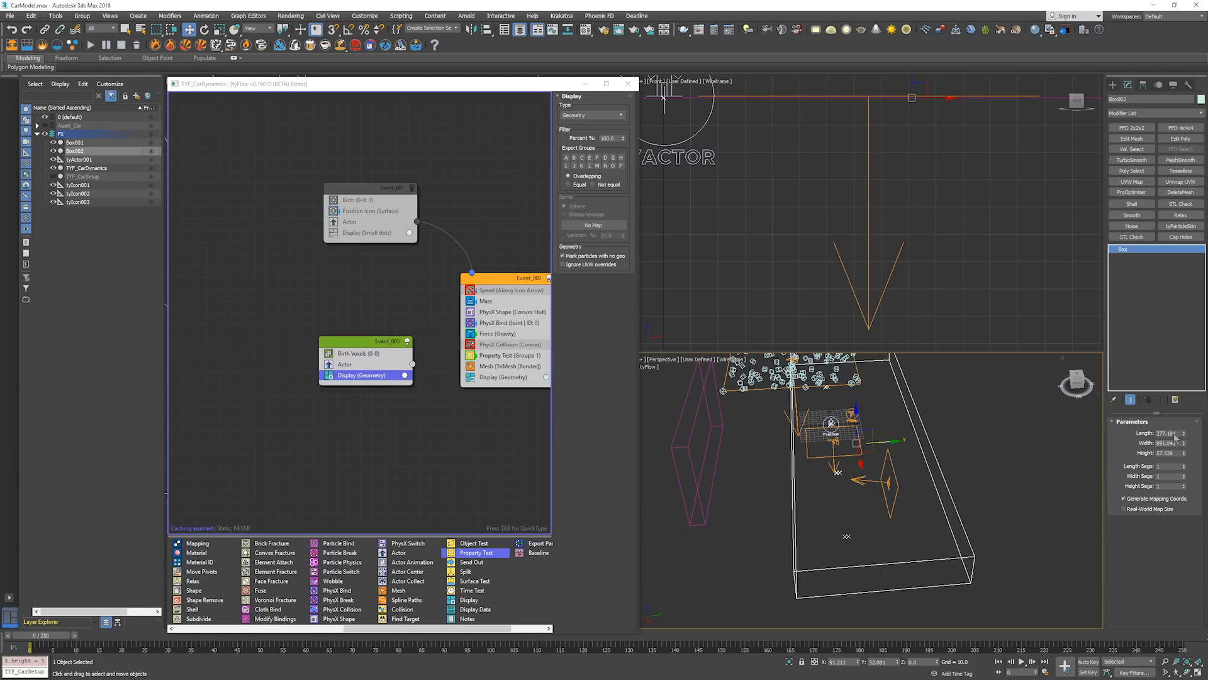
Set the length of Box002 to 150 and its height to about 73
double_click(1172, 433)
text(100)
key(Return)
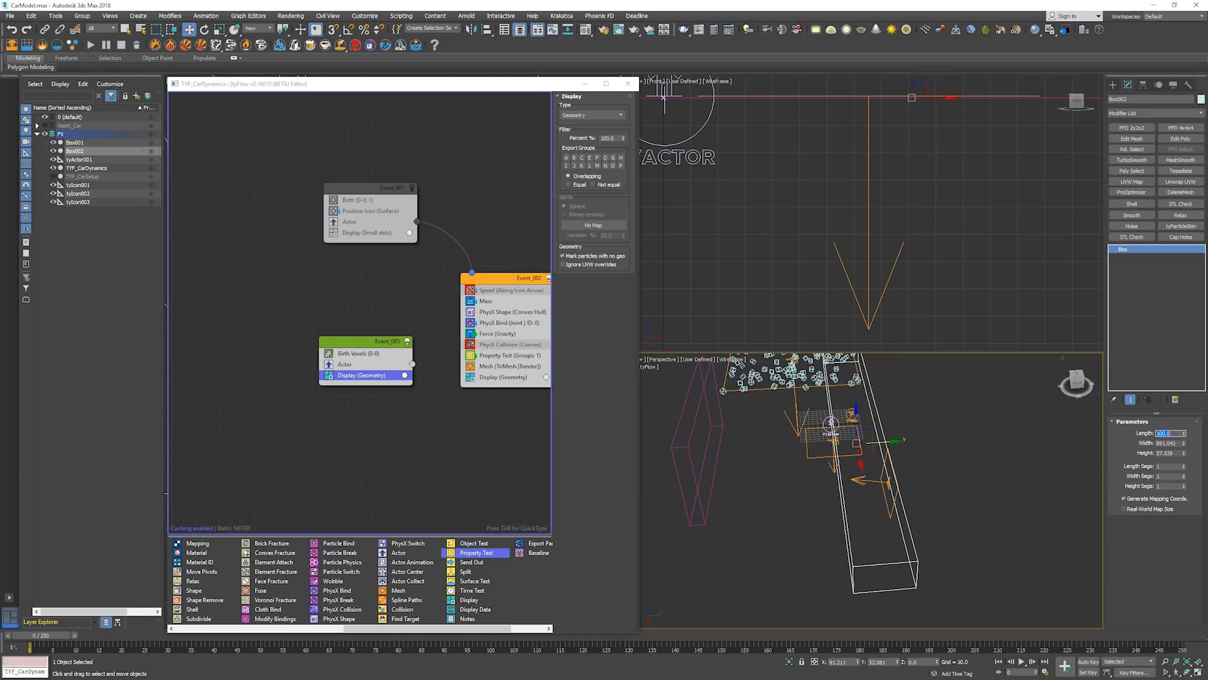
text(200)
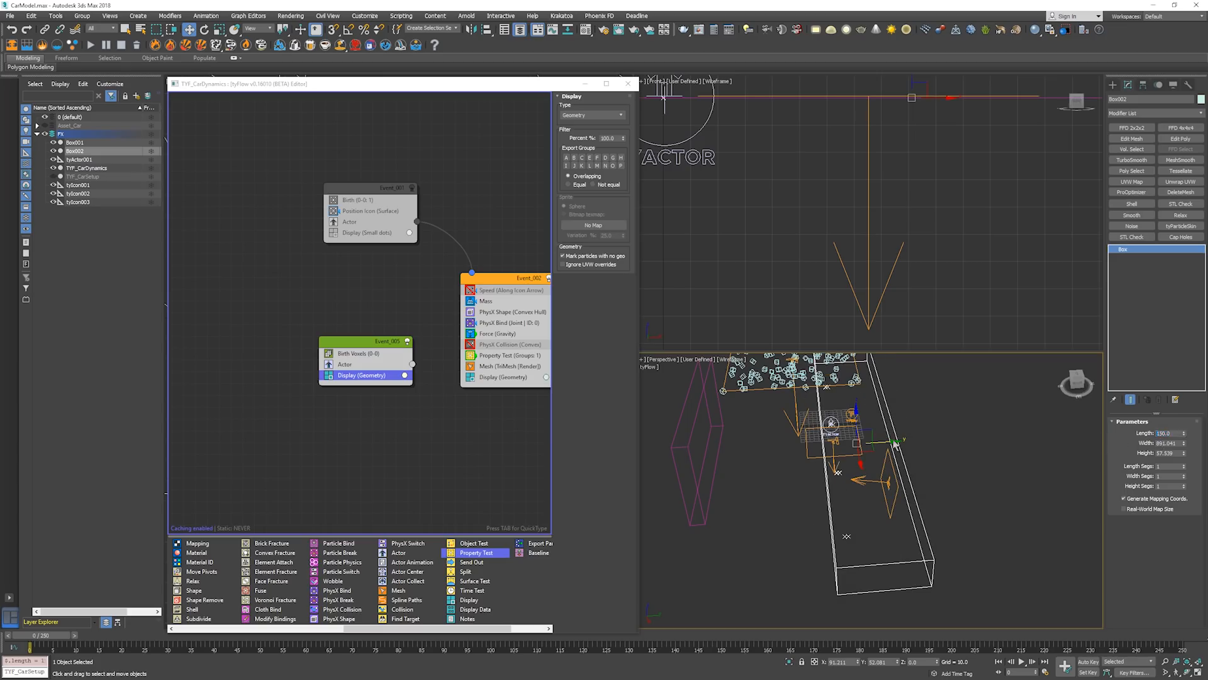
alt+middle_drag(875, 466, 953, 450)
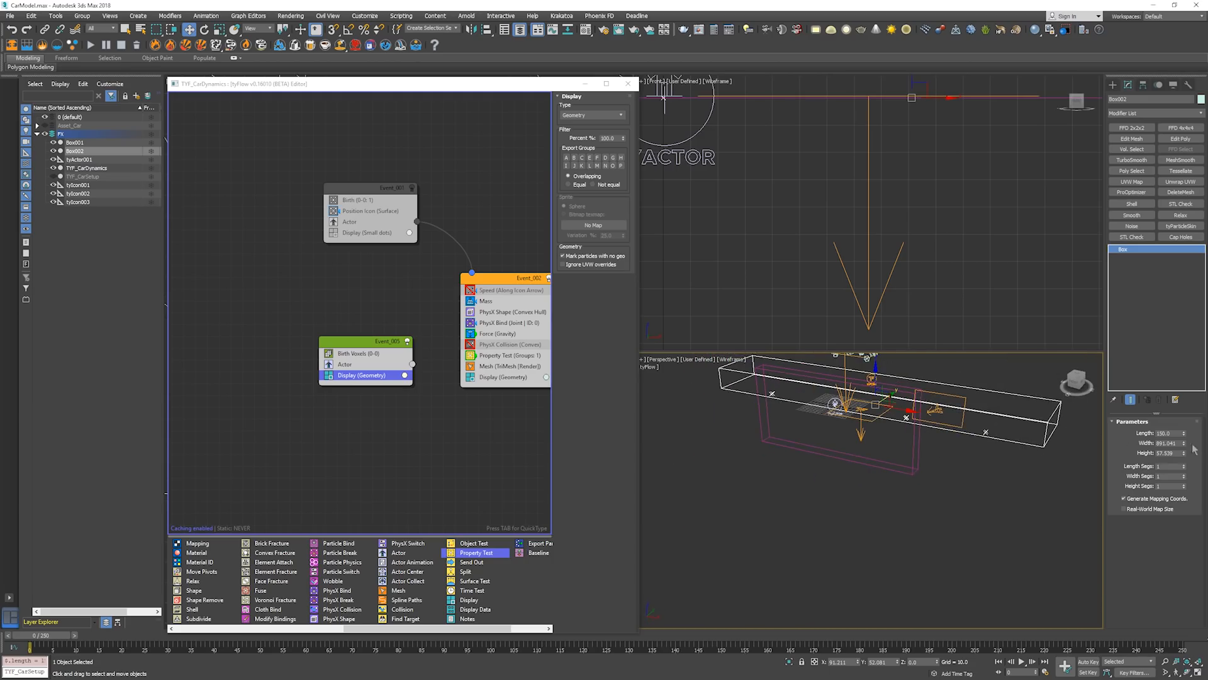
mouse_move(1184, 454)
mouse_down()
mouse_move(1184, 467)
mouse_move(1182, 442)
mouse_up()
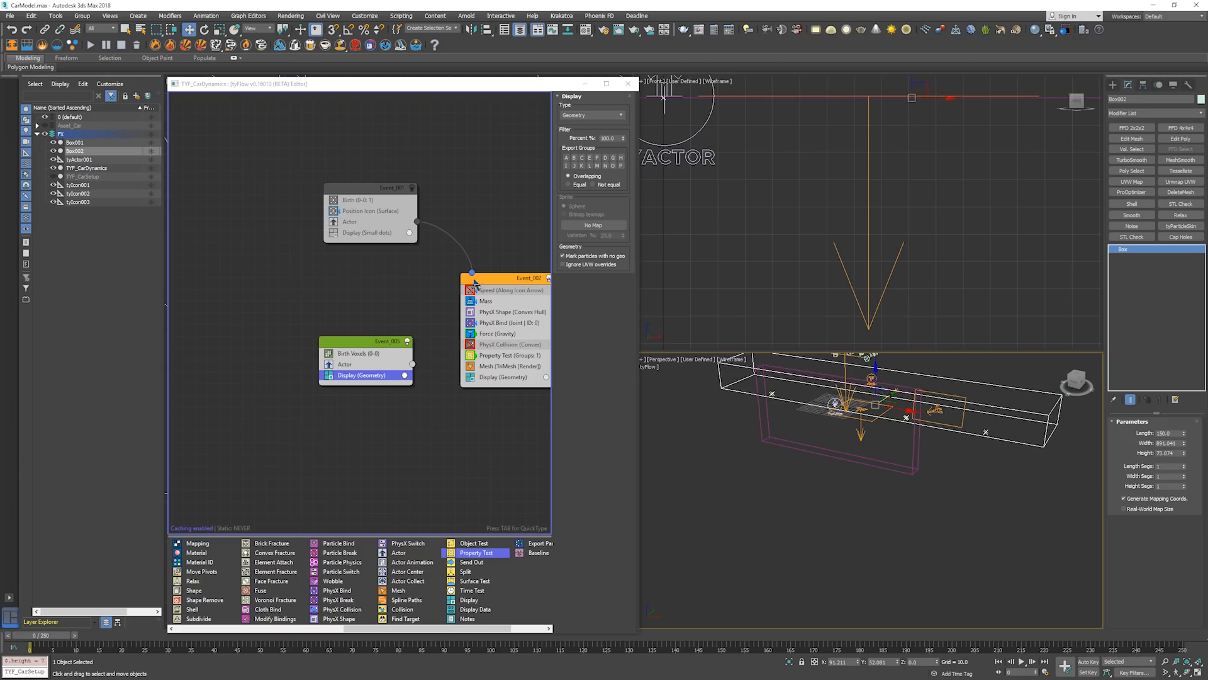
Set the Birth Voxels particle scale to Ignore and hide Box002
click(358, 354)
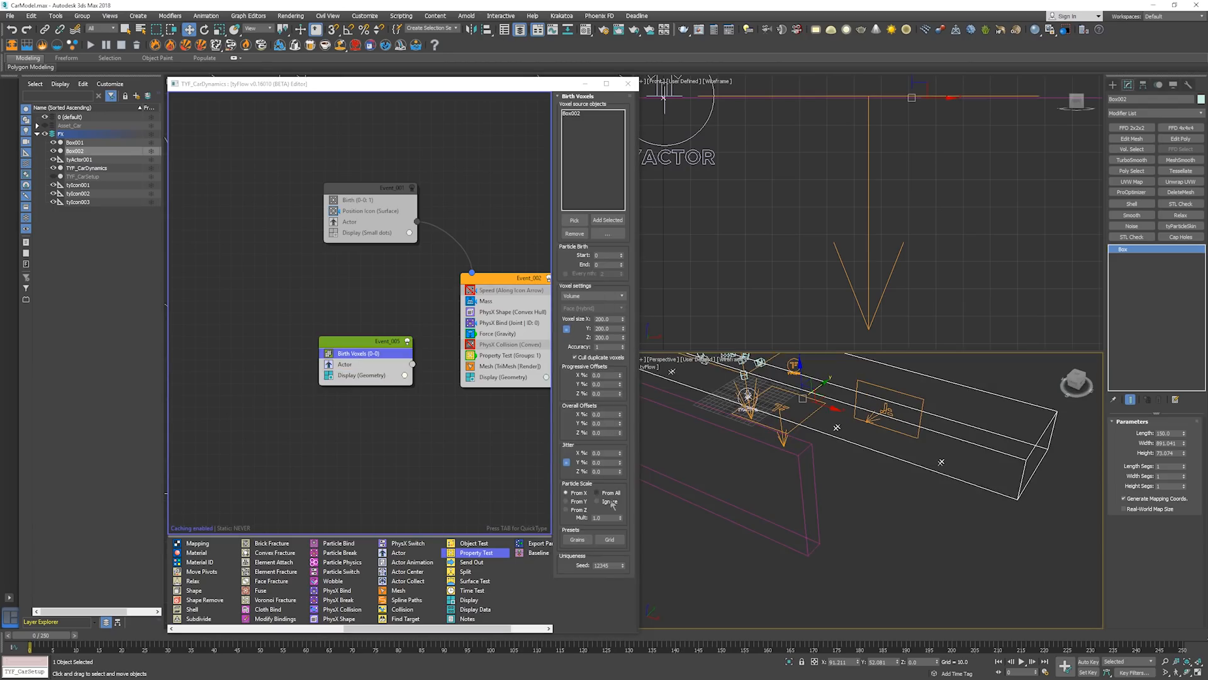
click(608, 502)
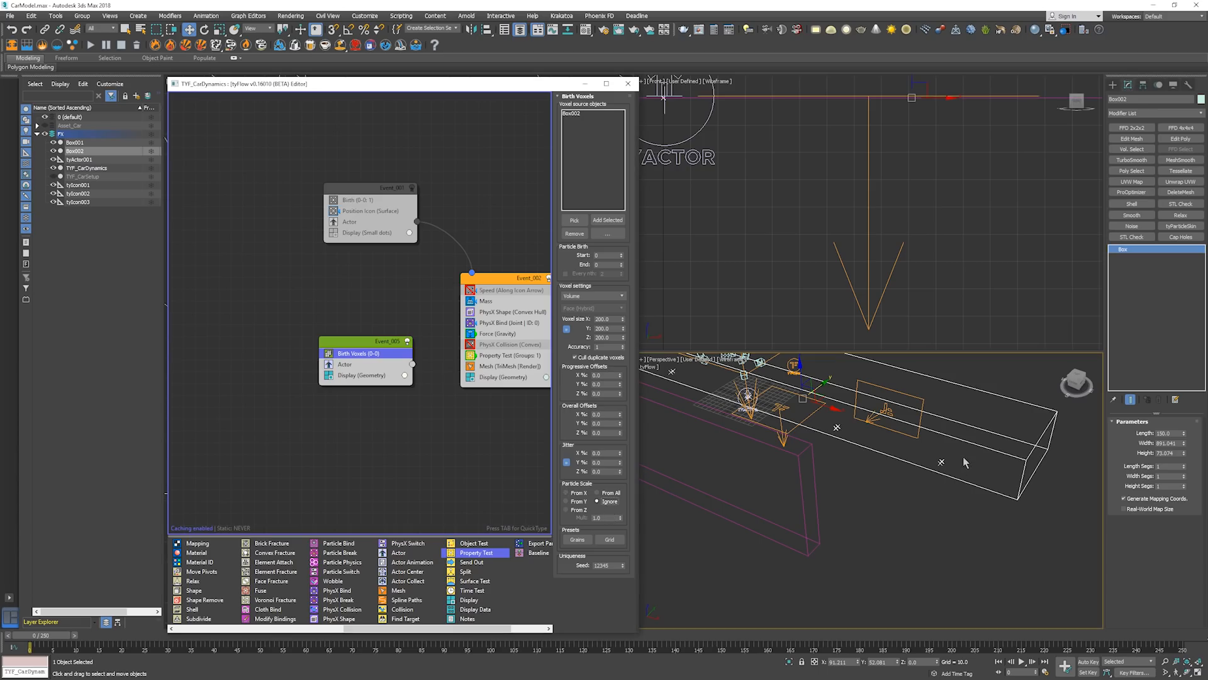
key(alt+h)
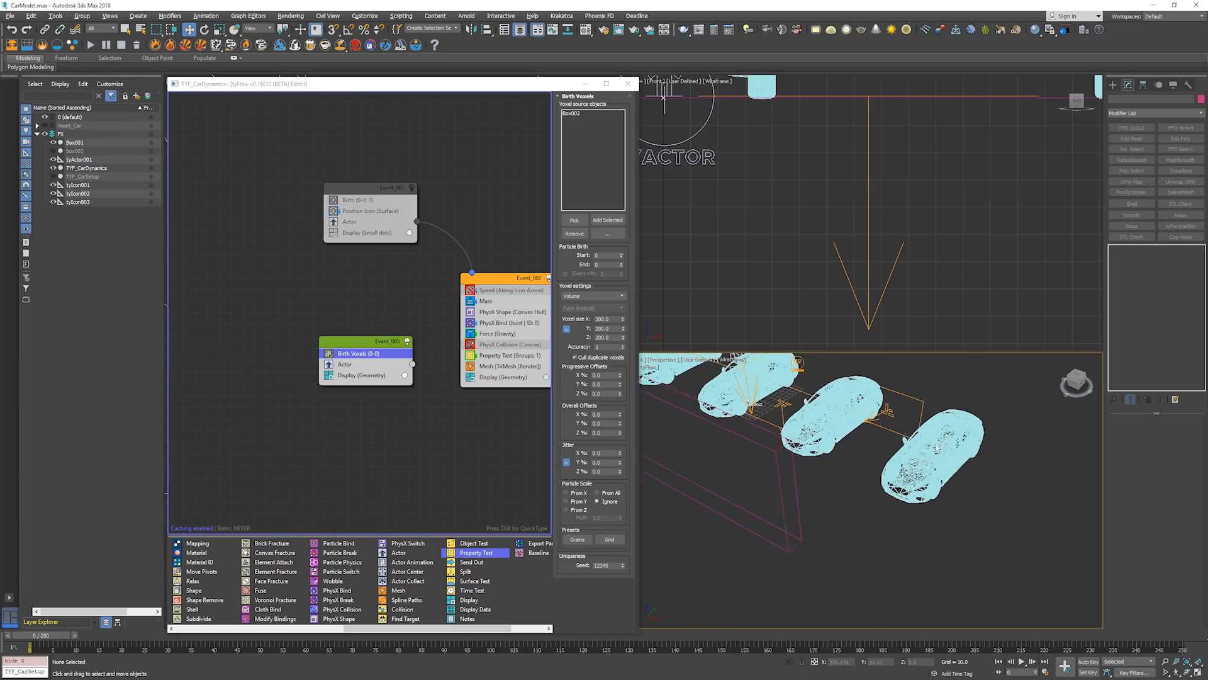
scroll(937, 448, down, 1)
alt+middle_drag(906, 441, 694, 353)
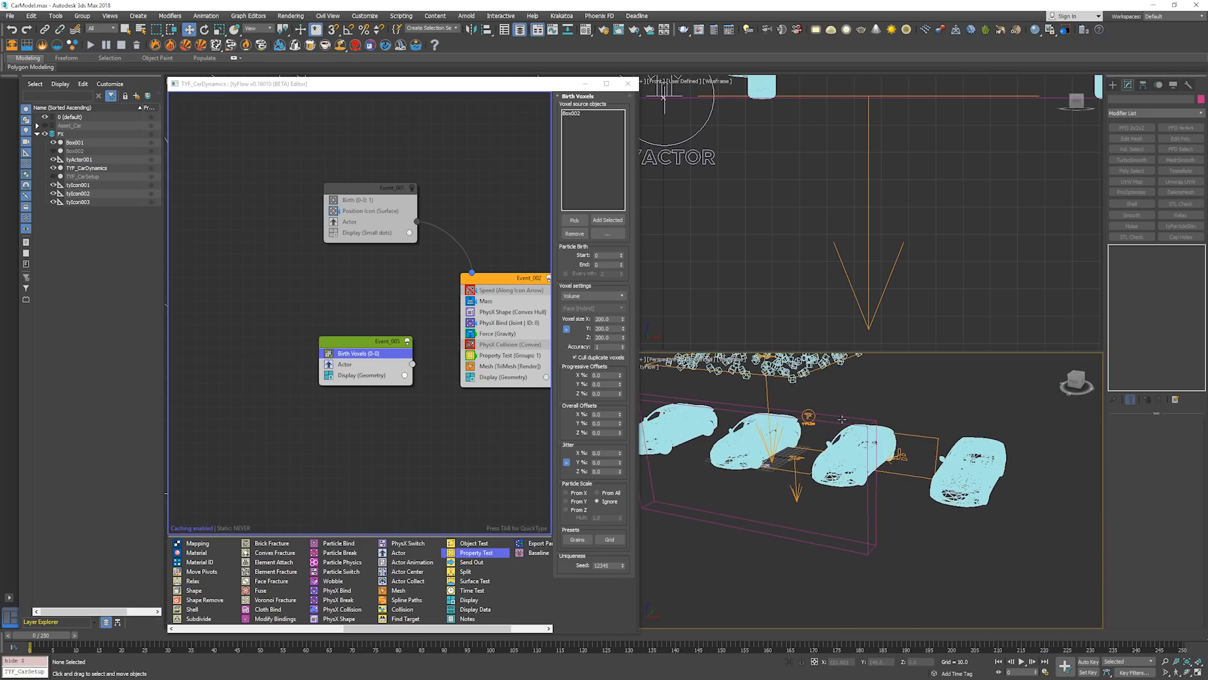
Reduce the voxel size to 150 and then 120, and show the row of cars in shaded Clay display
double_click(609, 319)
text(15)
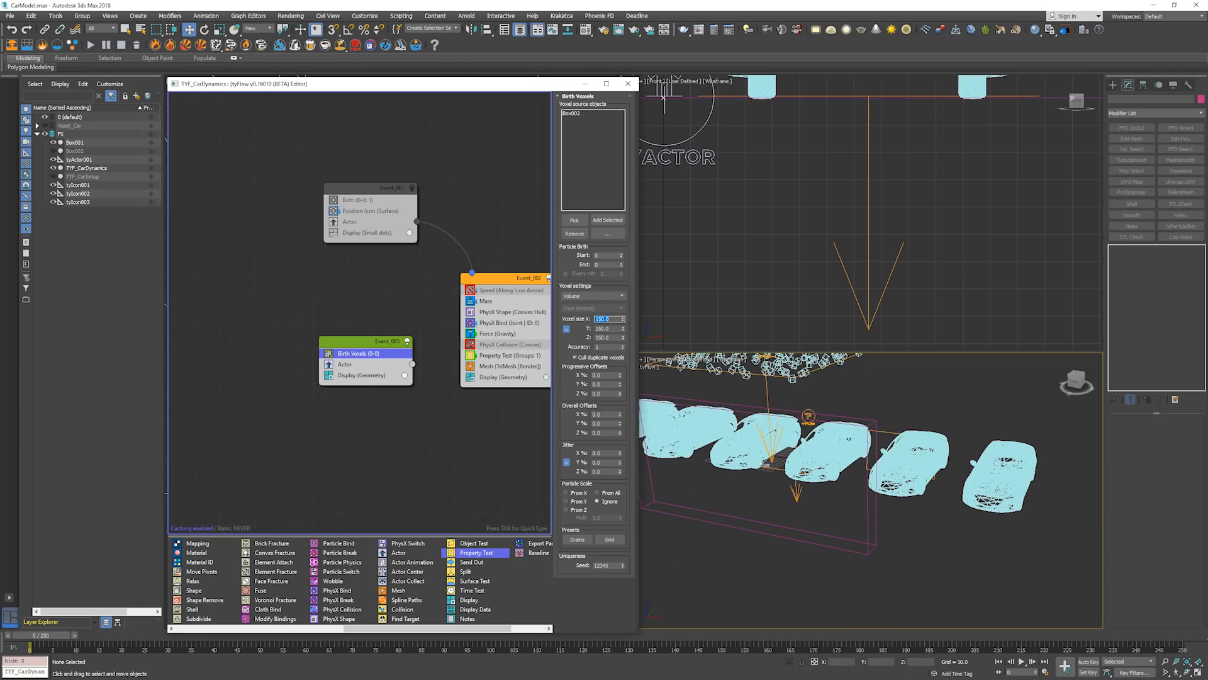
mouse_move(855, 541)
alt+middle_down()
mouse_move(852, 458)
mouse_move(924, 476)
mouse_move(891, 482)
alt+middle_up()
key(F3)
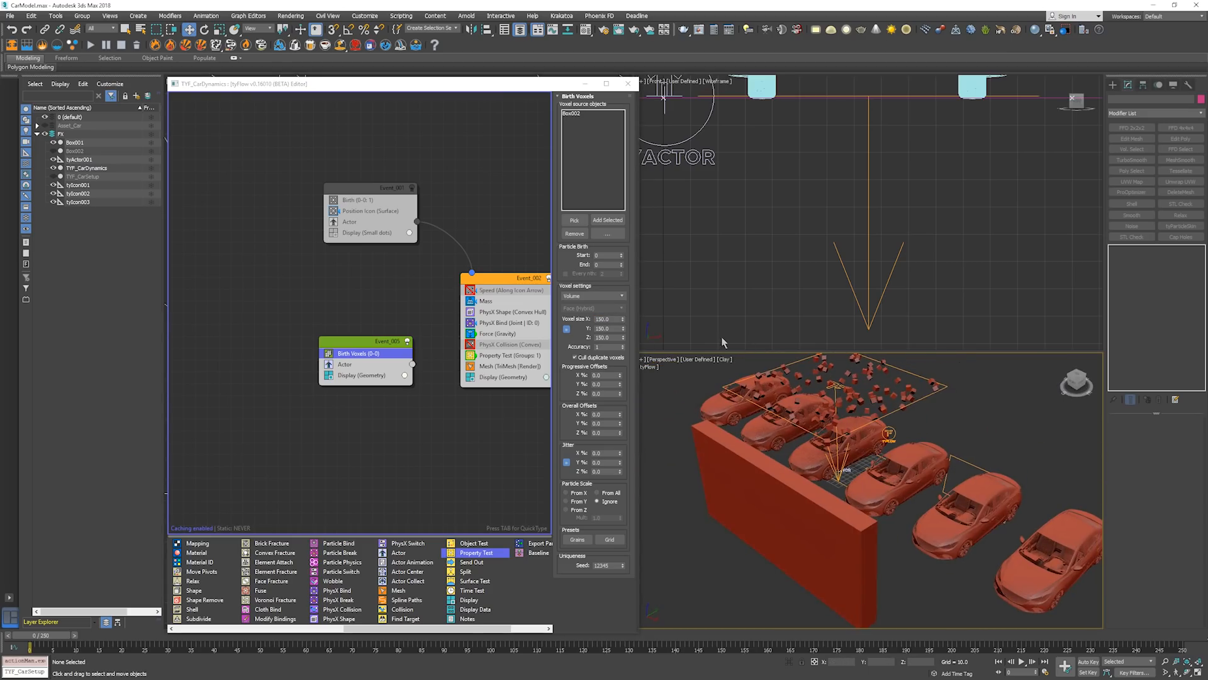
click(607, 317)
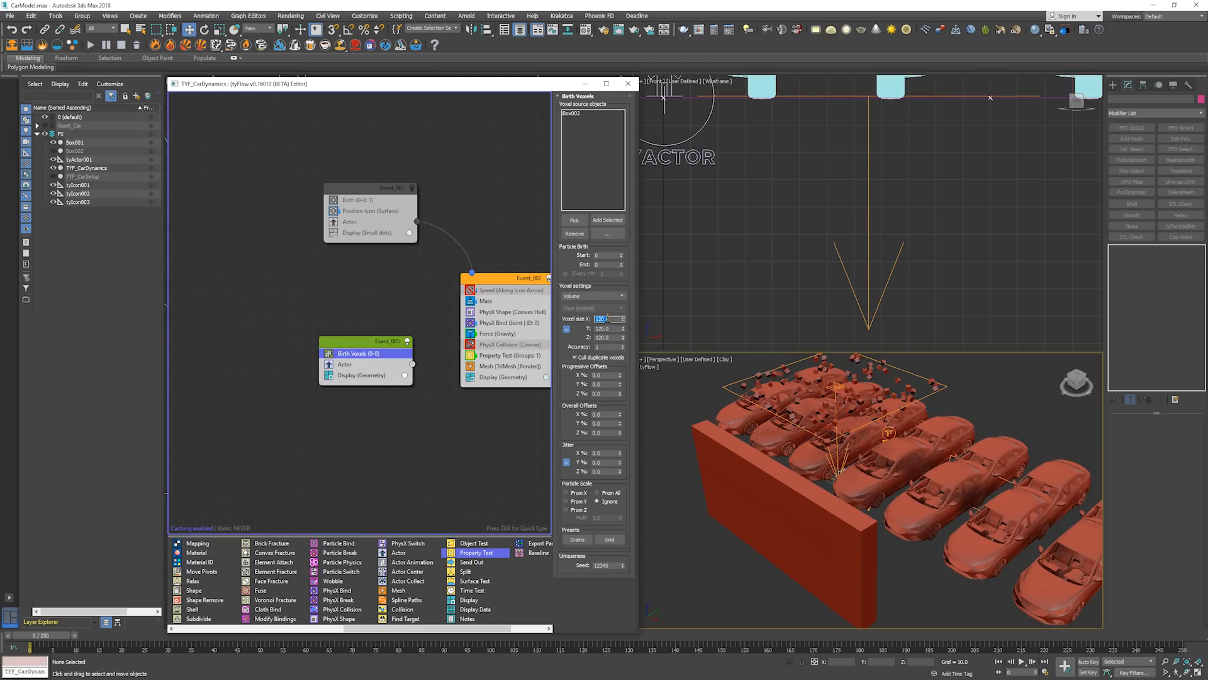
alt+middle_drag(765, 365, 905, 459)
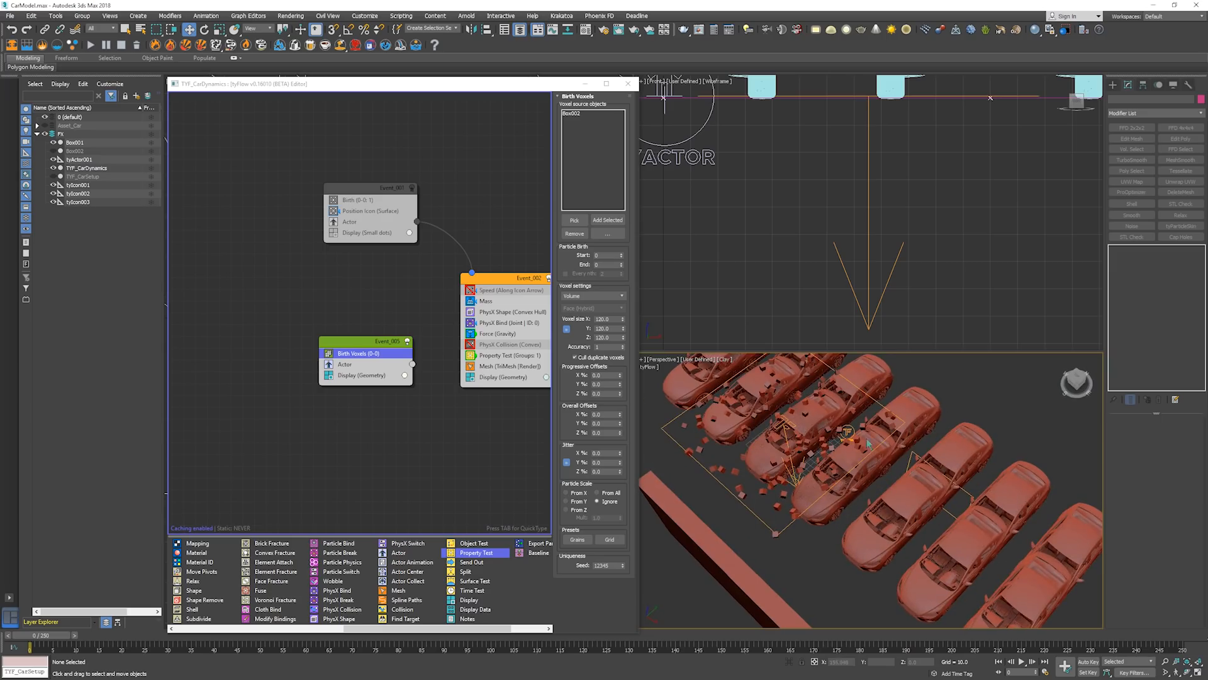
Reduce the length of the hidden Box002 to 132
click(112, 144)
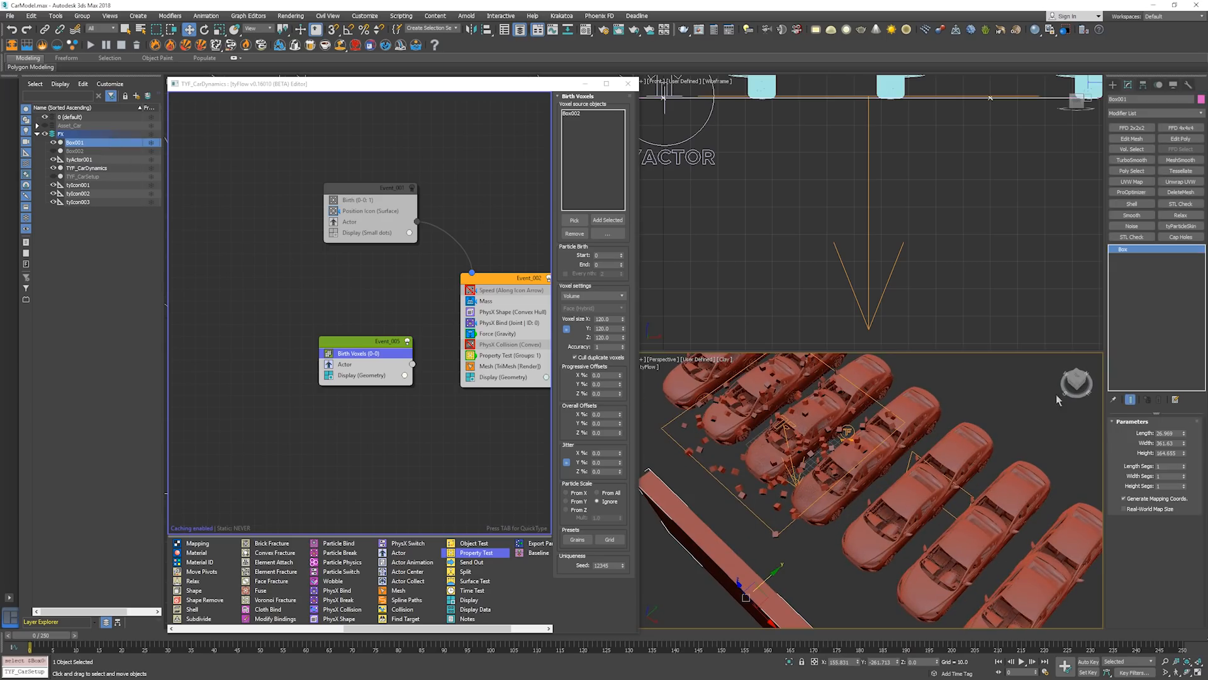
click(1186, 441)
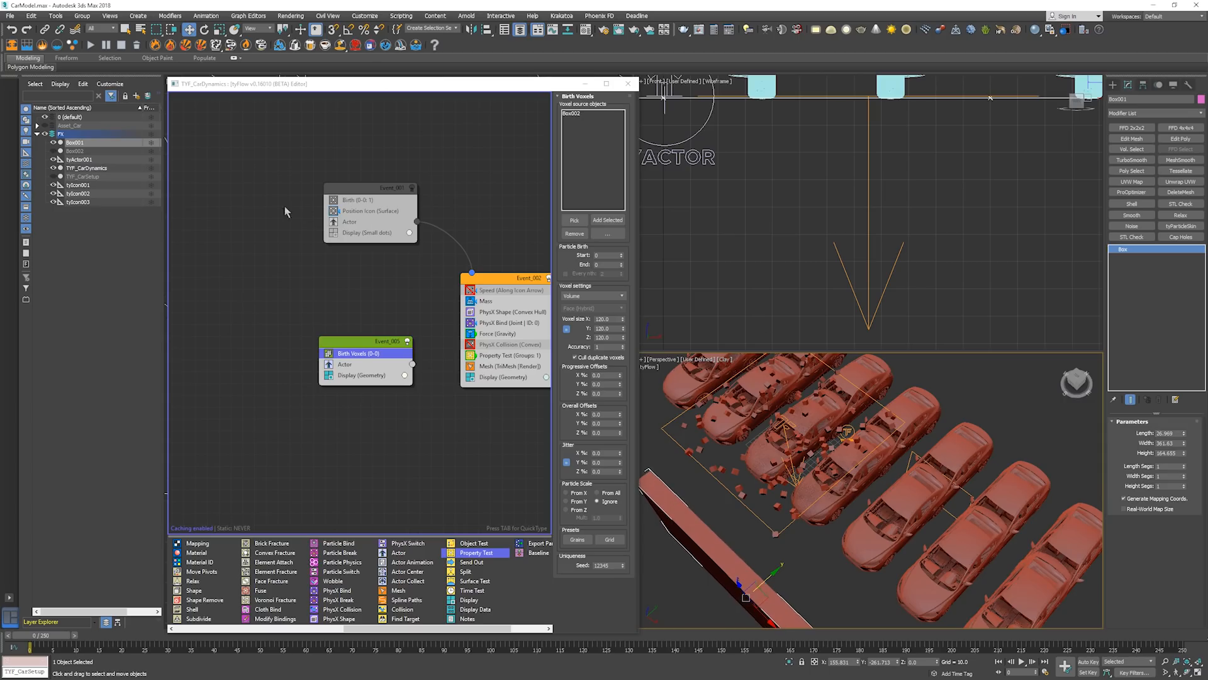
click(113, 151)
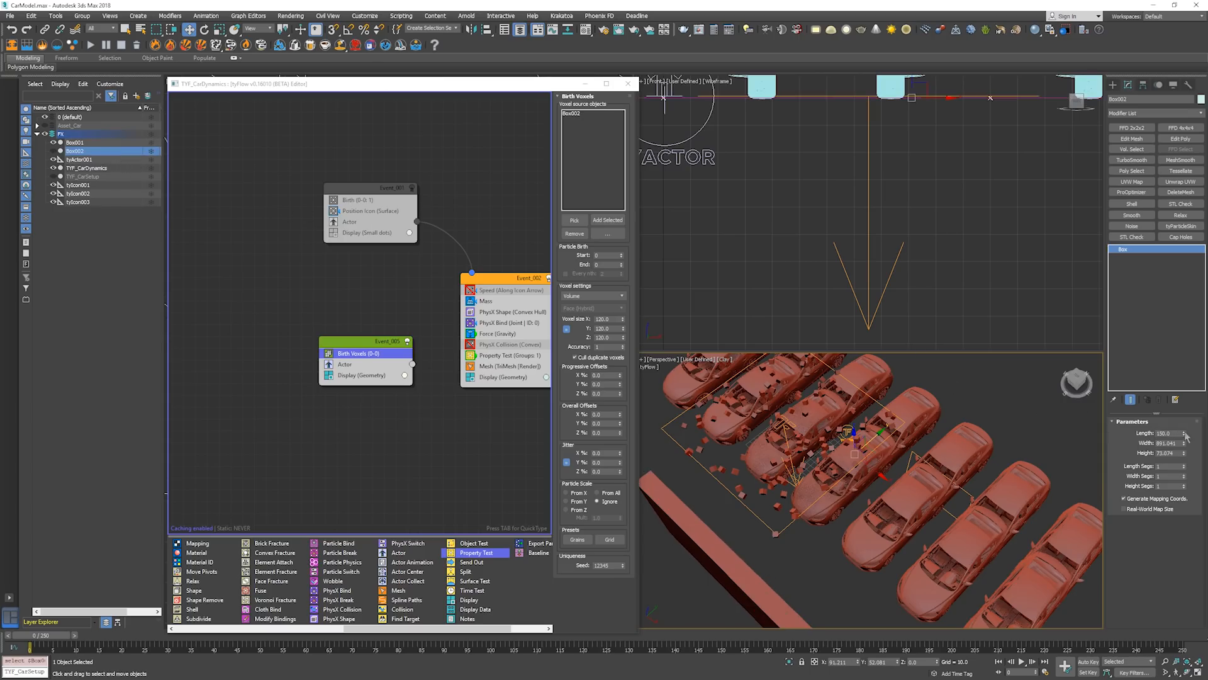
drag(1184, 433, 1179, 434)
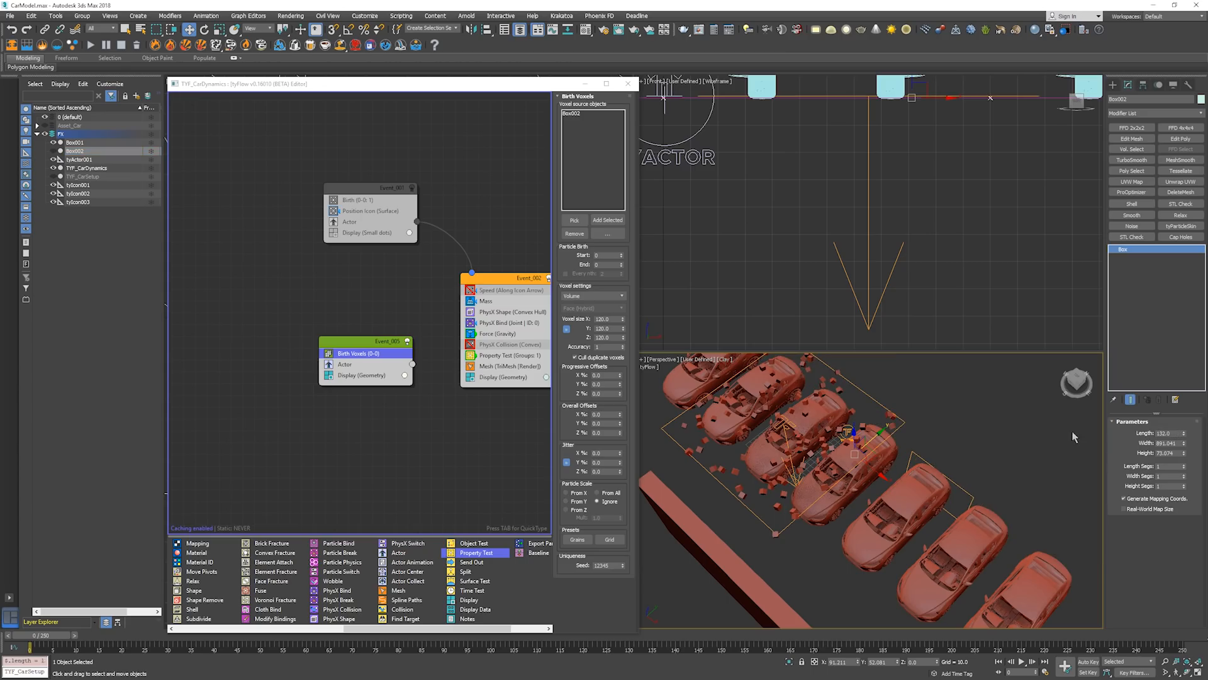
Examine the row of cars and the wall from a farther viewpoint in shaded display
click(979, 433)
alt+middle_drag(978, 433, 815, 438)
key(alt+z)
key(F3)
key(F3)
key(w)
scroll(709, 394, down, 4)
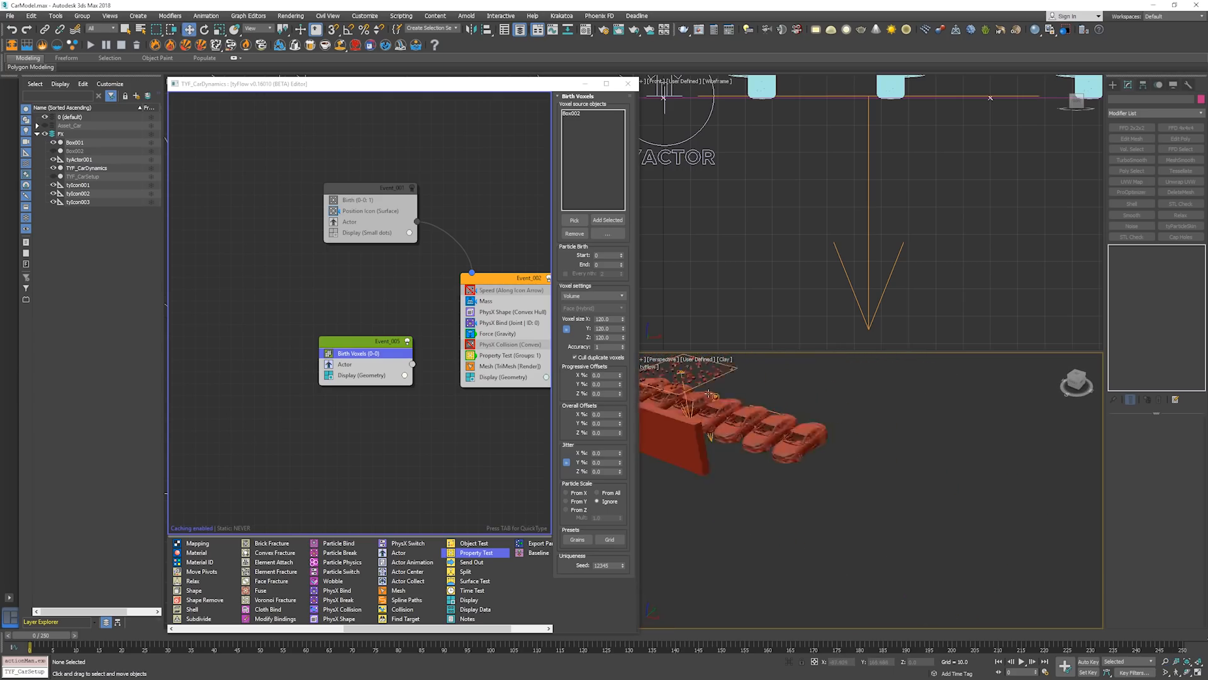
scroll(709, 394, down, 2)
Select the cube emitter icon tyIcon003 and disable Event_004, which births the falling cubes
click(710, 412)
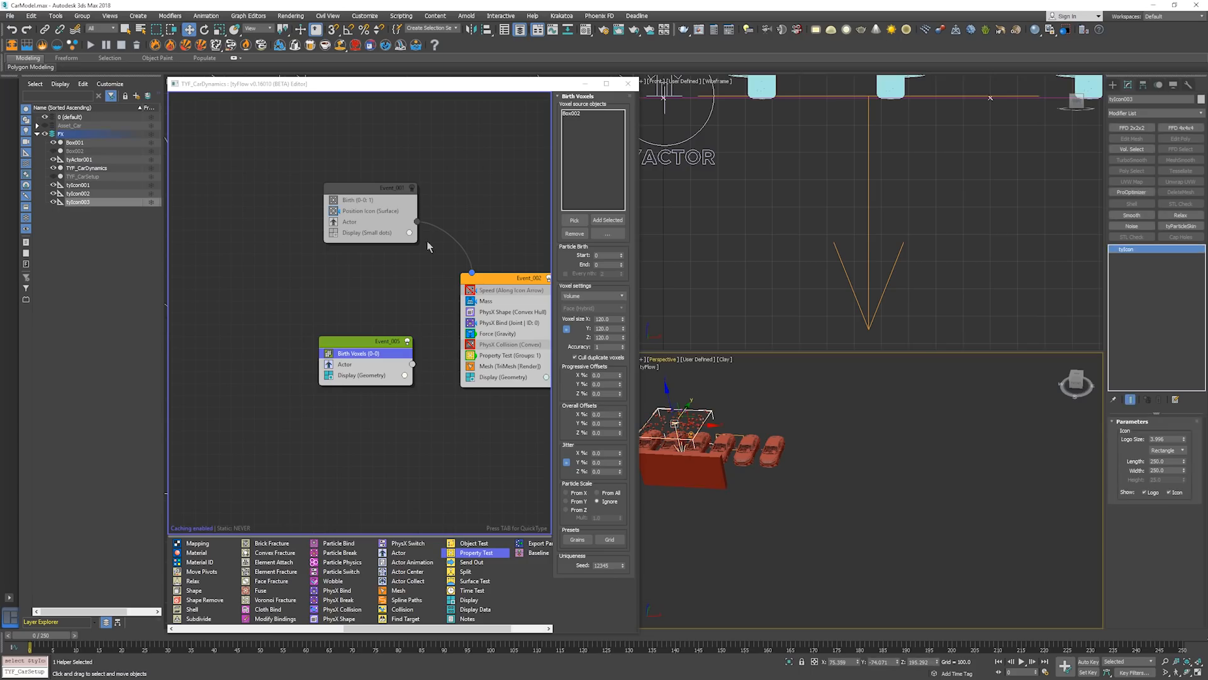
middle_drag(427, 242, 274, 238)
click(538, 145)
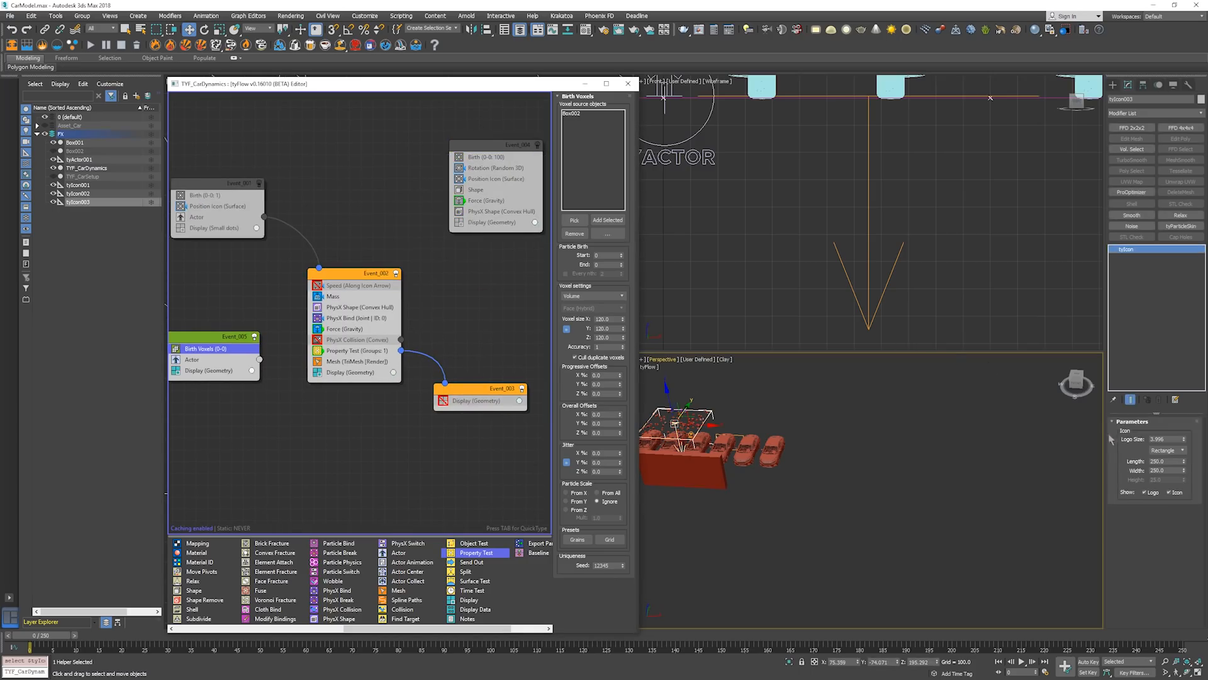
Set the length of tyIcon003 to 1000 and its width to about 255, and shift it along X over the car row
mouse_move(1185, 471)
mouse_down()
mouse_move(1187, 439)
mouse_move(1190, 456)
mouse_up()
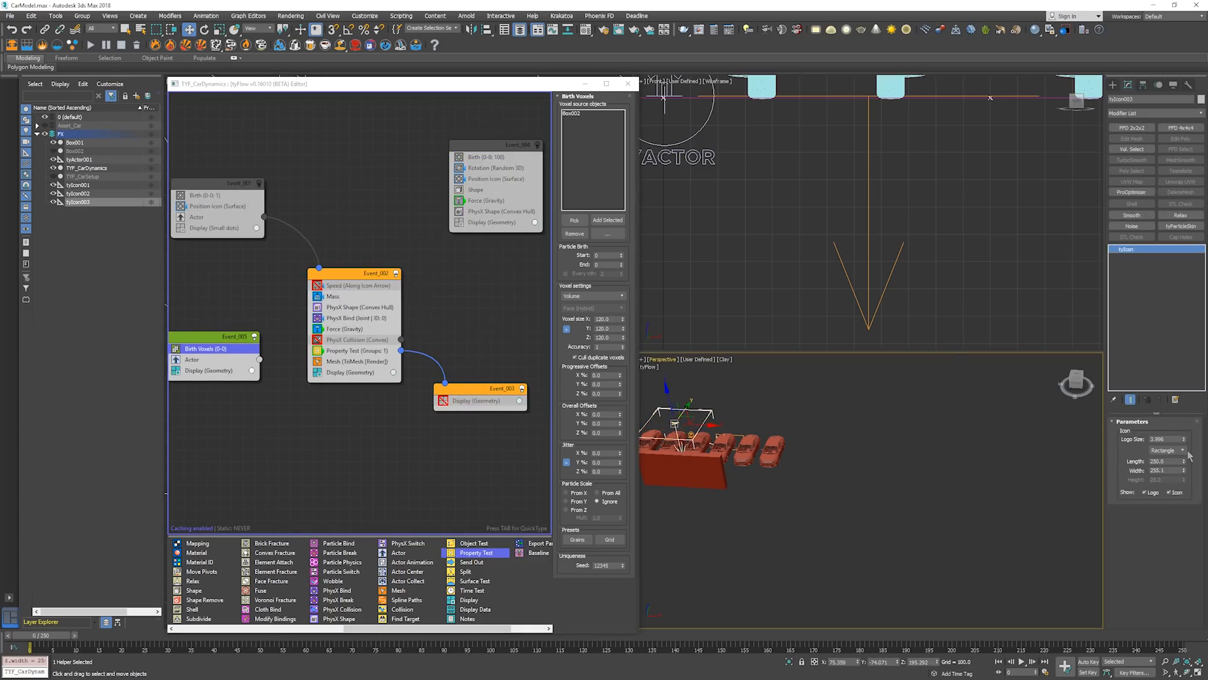
double_click(1160, 462)
text(11)
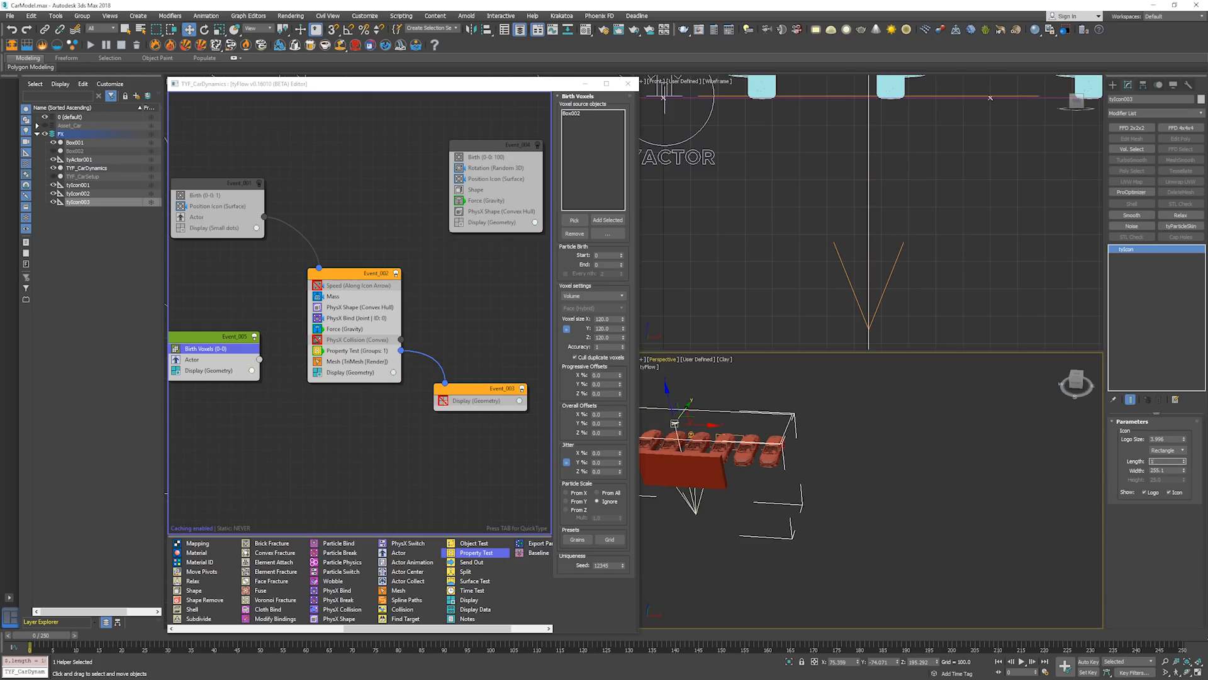
text(200)
key(Return)
key(Return)
middle_drag(907, 451, 990, 461)
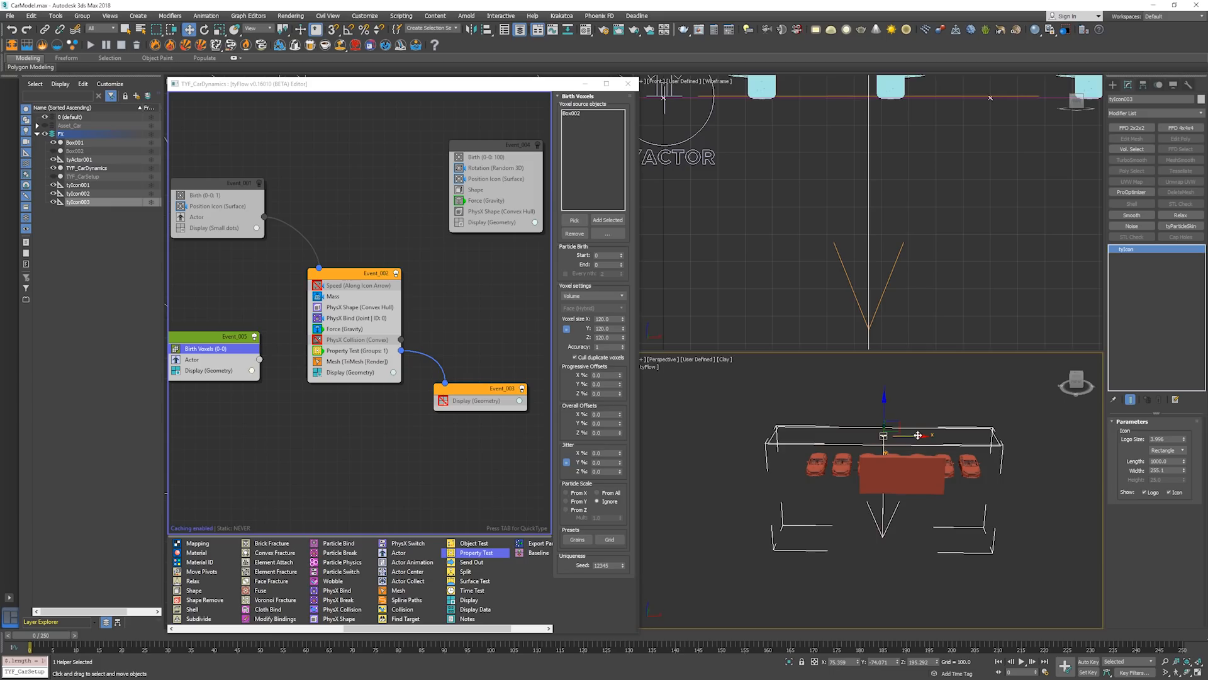
drag(922, 435, 940, 436)
alt+middle_drag(941, 435, 1104, 454)
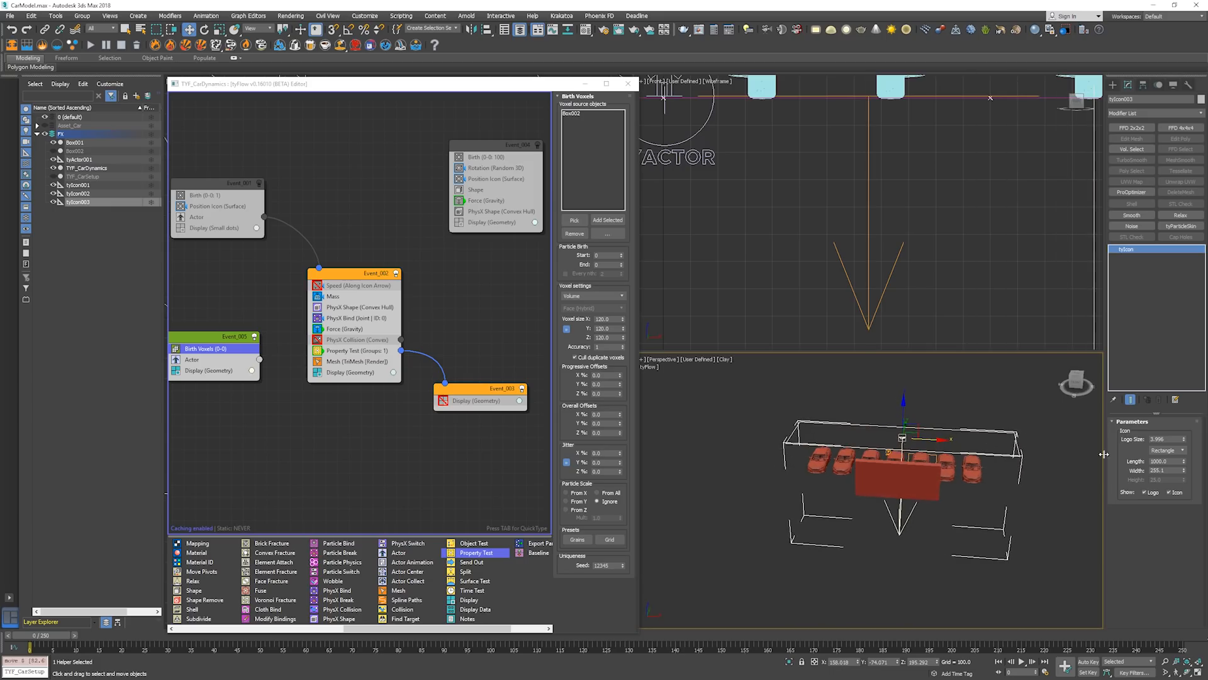
Set the length of tyIcon003 to 750 and reposition it along X and Y above the row of cars
double_click(1160, 461)
text(750)
key(Return)
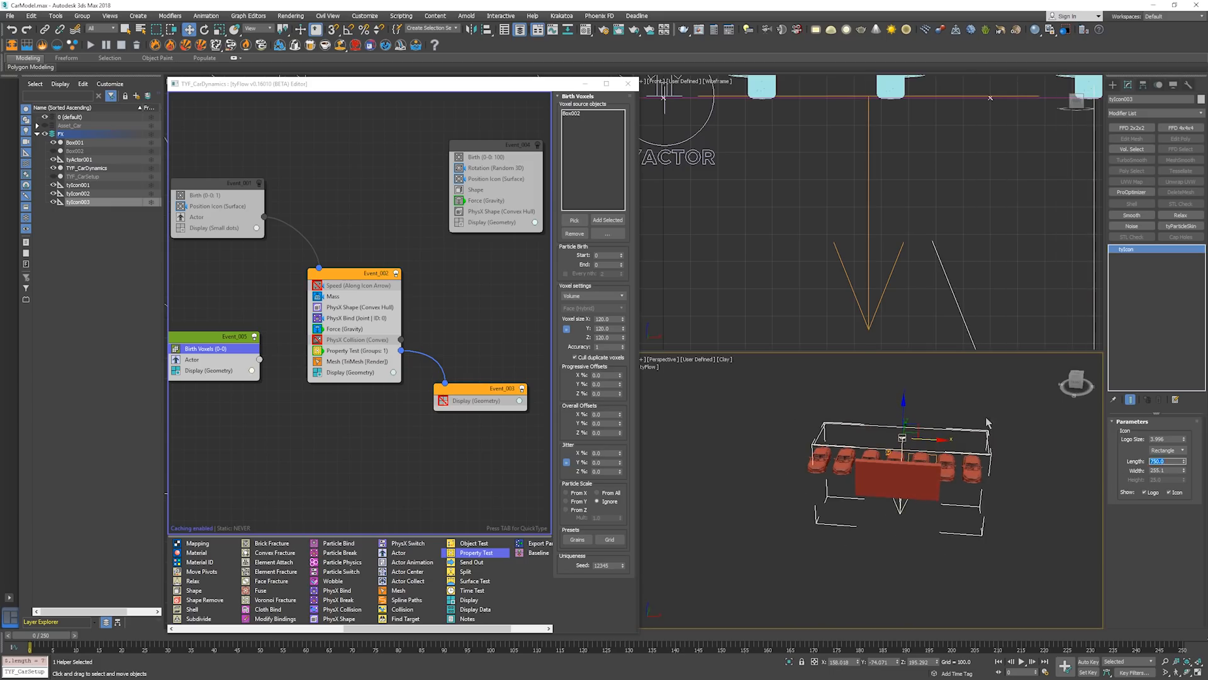
middle_drag(986, 417, 984, 425)
drag(933, 448, 926, 448)
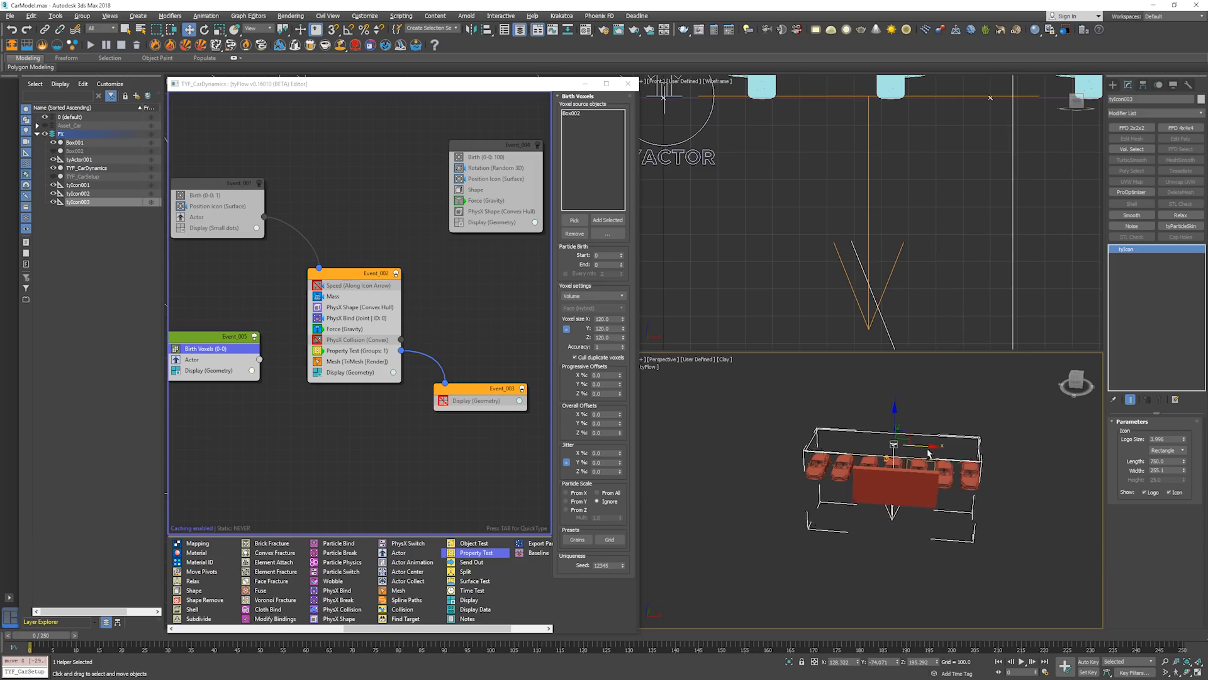
alt+middle_drag(969, 458, 904, 434)
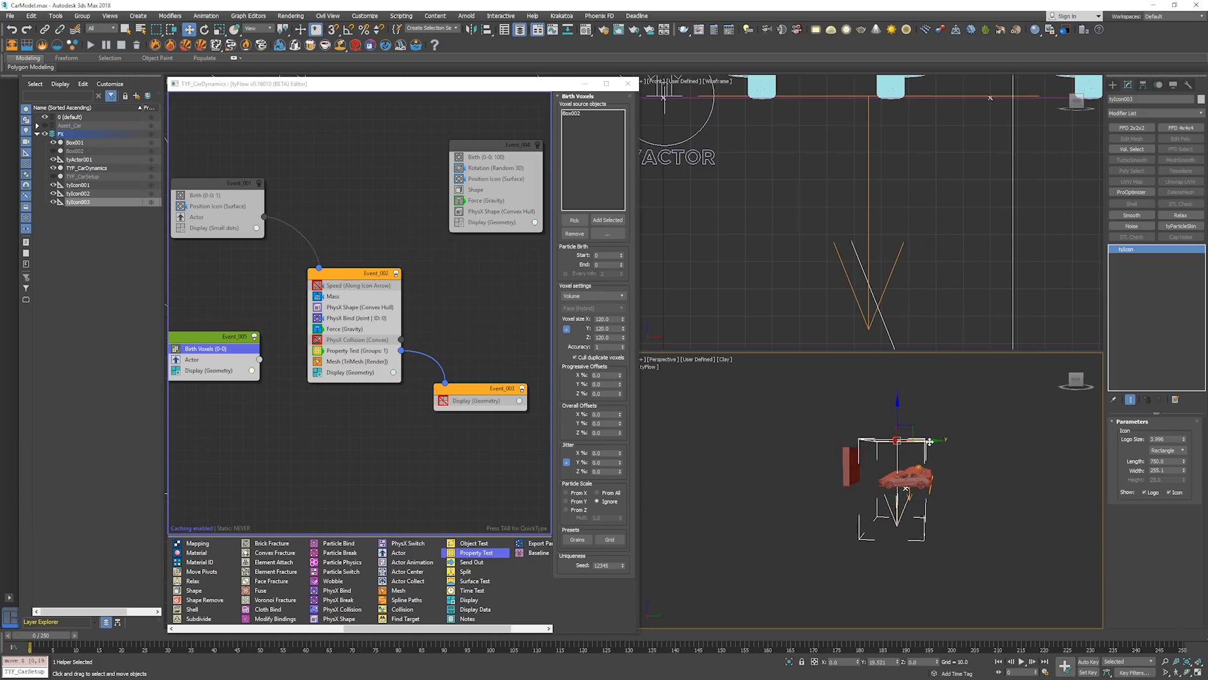
drag(922, 440, 937, 442)
Re-enable the cube-birthing Event_004 and briefly play the simulation with the cubes above the row of cars
click(522, 184)
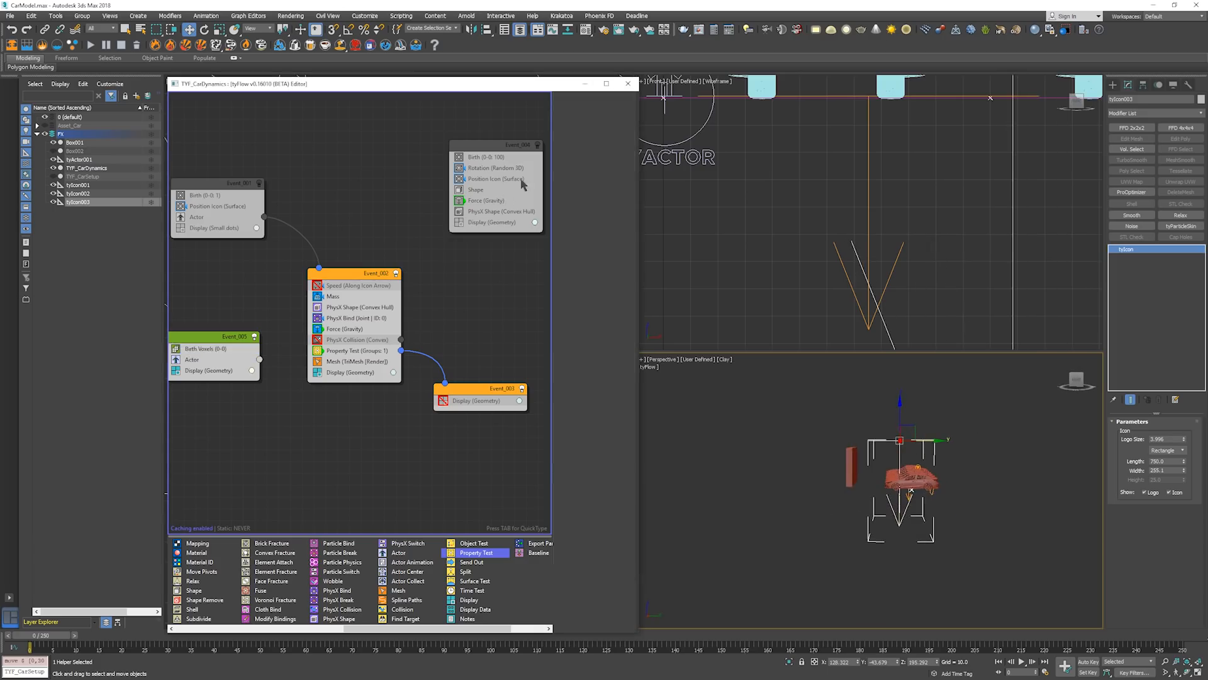
click(538, 145)
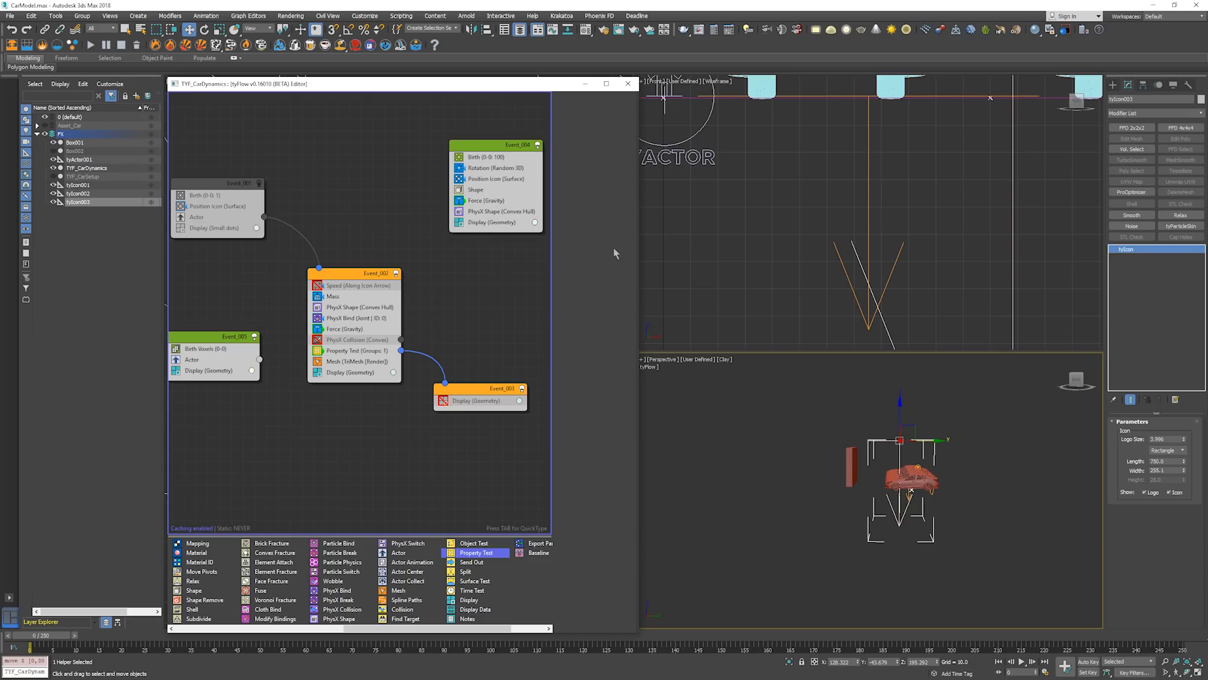
double_click(604, 281)
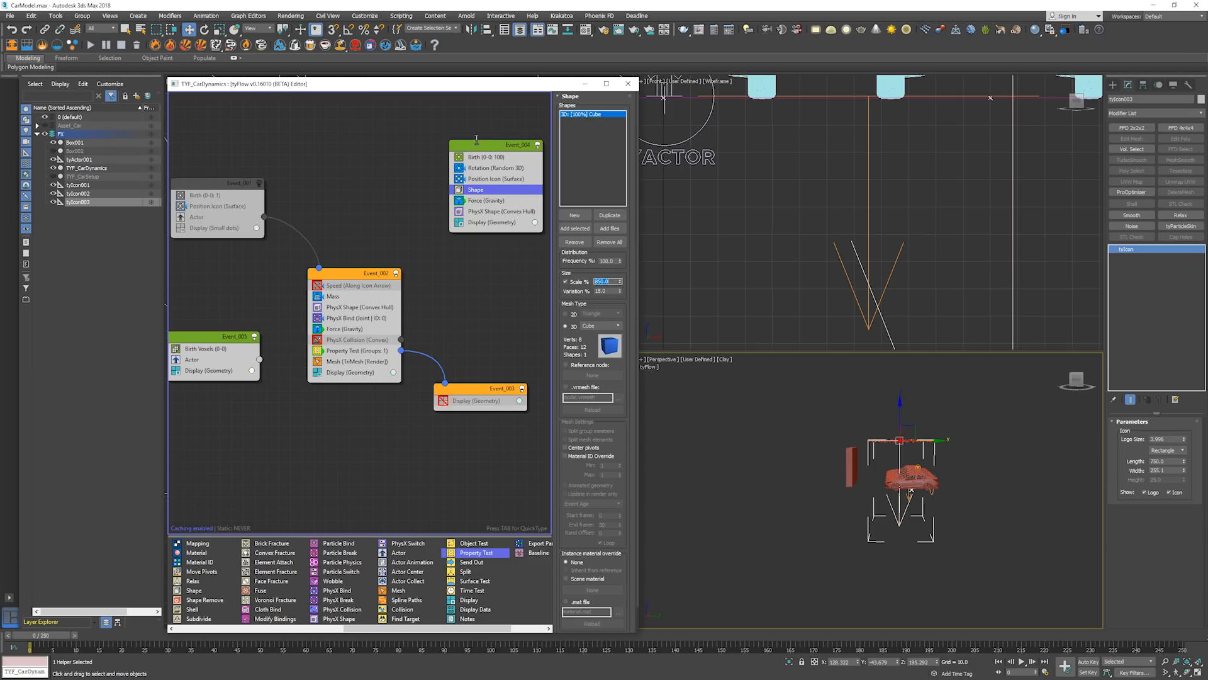
click(969, 478)
scroll(902, 456, up, 5)
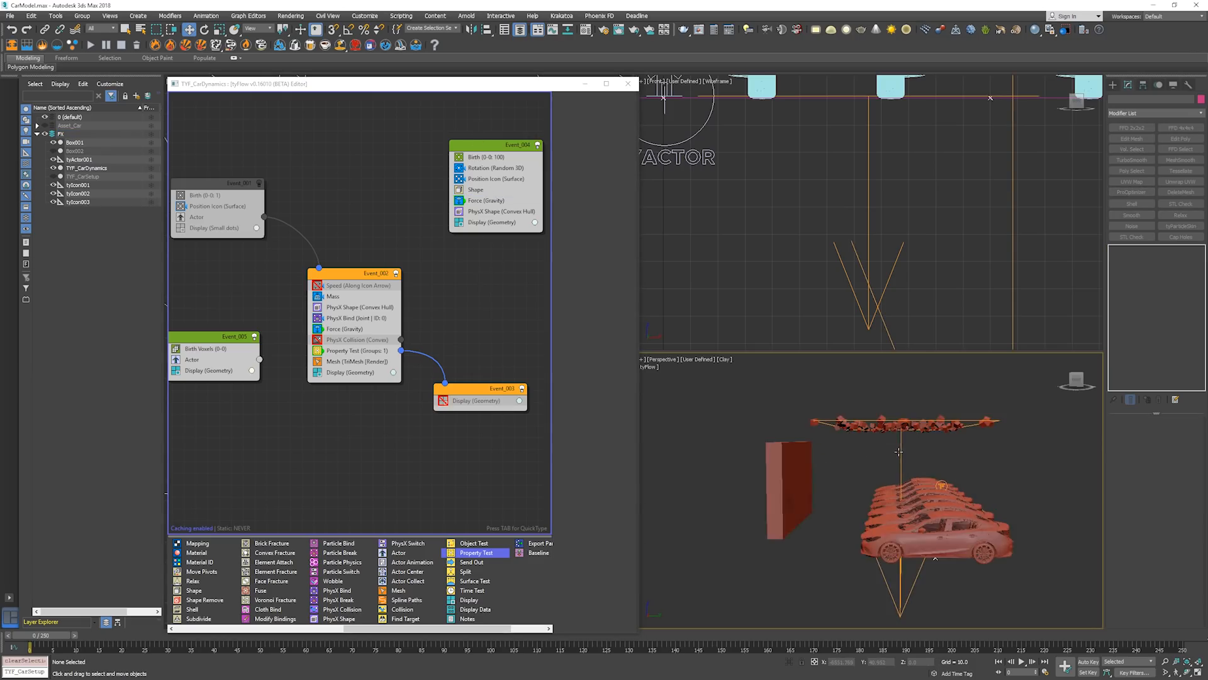
alt+middle_drag(908, 455, 811, 429)
key(slash)
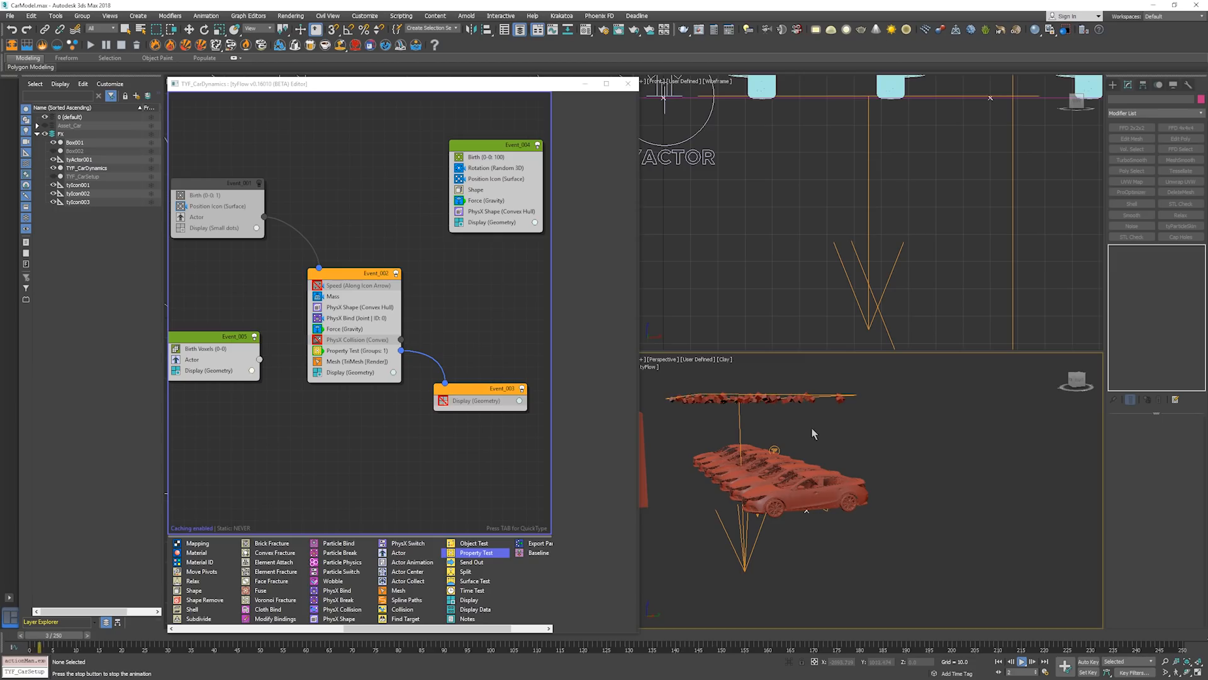
key(slash)
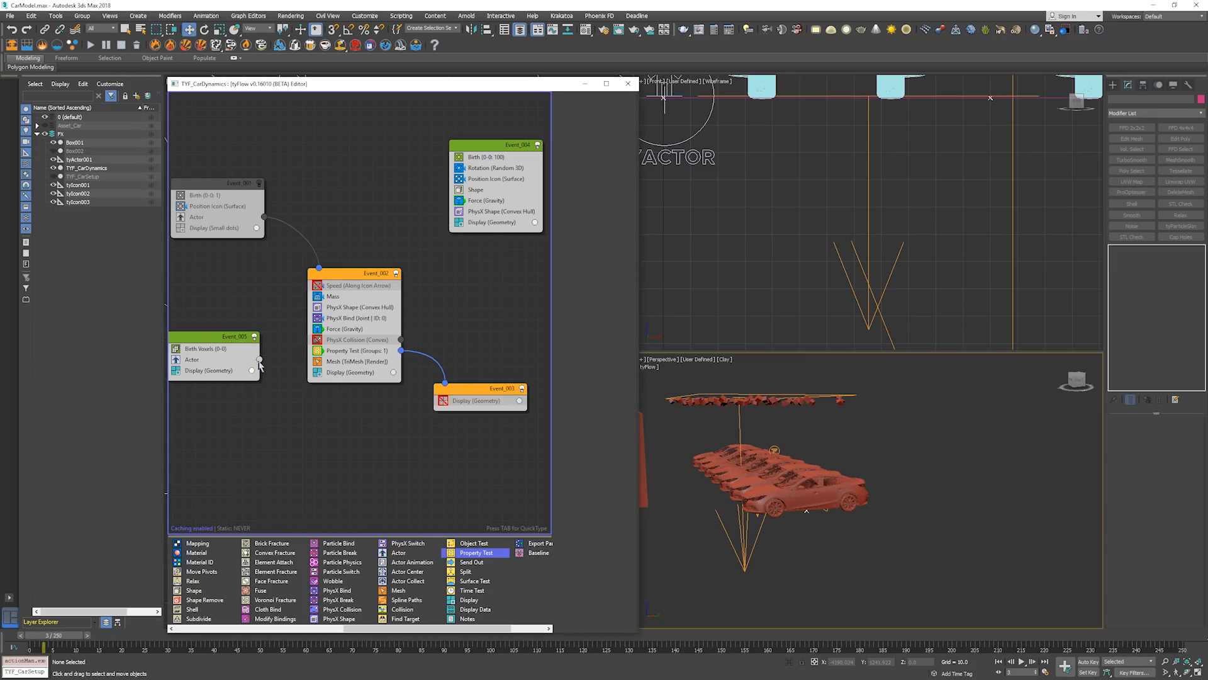
Connect the Actor output of Event_005 to Event_002 and simulate the cubes falling onto the row of cars
drag(259, 359, 319, 268)
click(836, 429)
key(Home)
middle_drag(836, 430, 871, 431)
scroll(825, 448, up, 4)
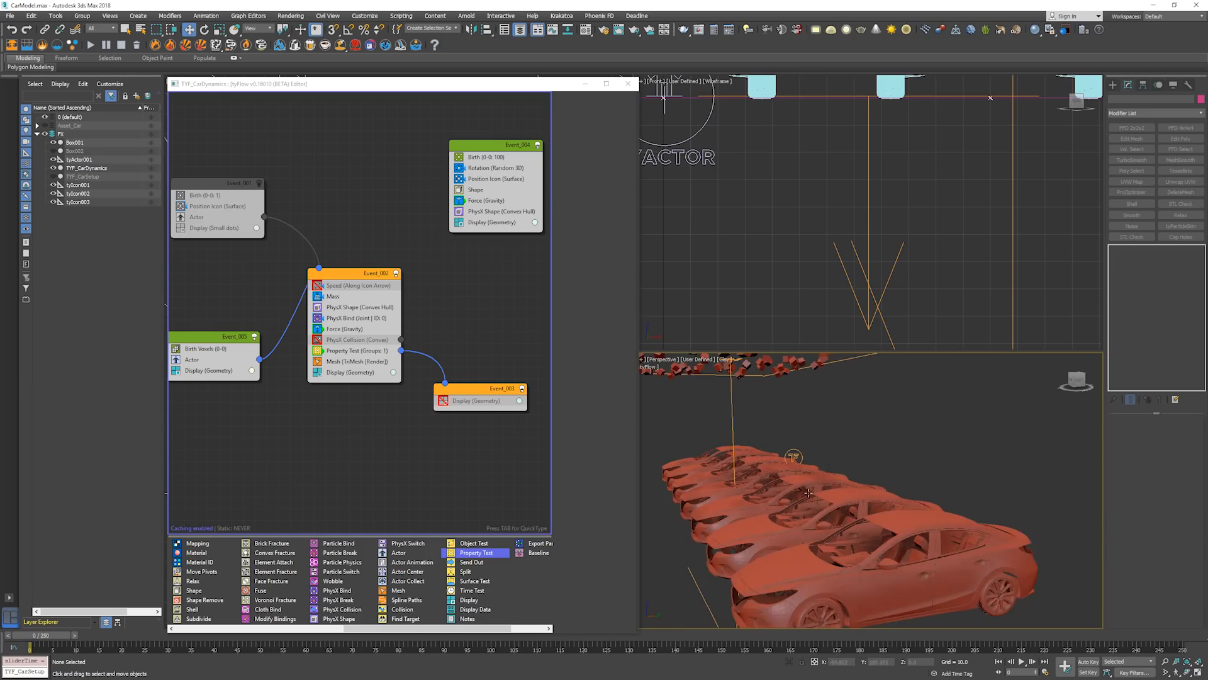
middle_drag(808, 492, 840, 473)
key(slash)
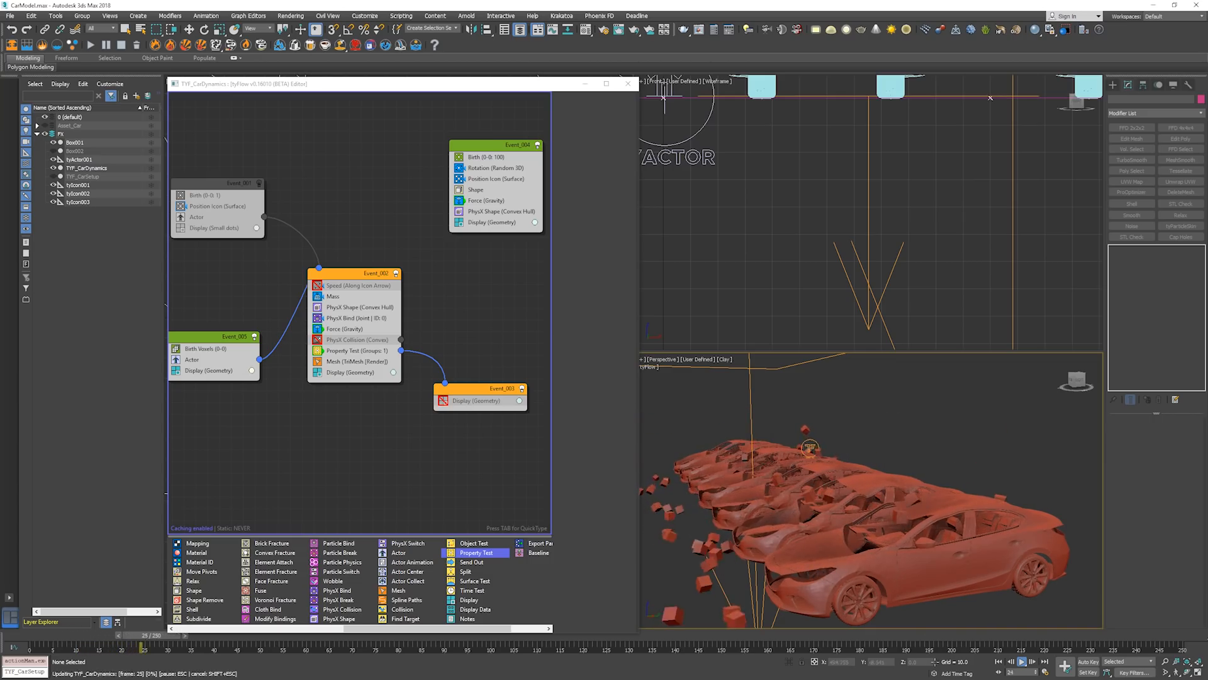
click(1021, 662)
Examine the dented cars from several angles in Clay display with edged faces
alt+middle_drag(794, 514, 786, 482)
middle_drag(787, 481, 831, 469)
key(F4)
key(w)
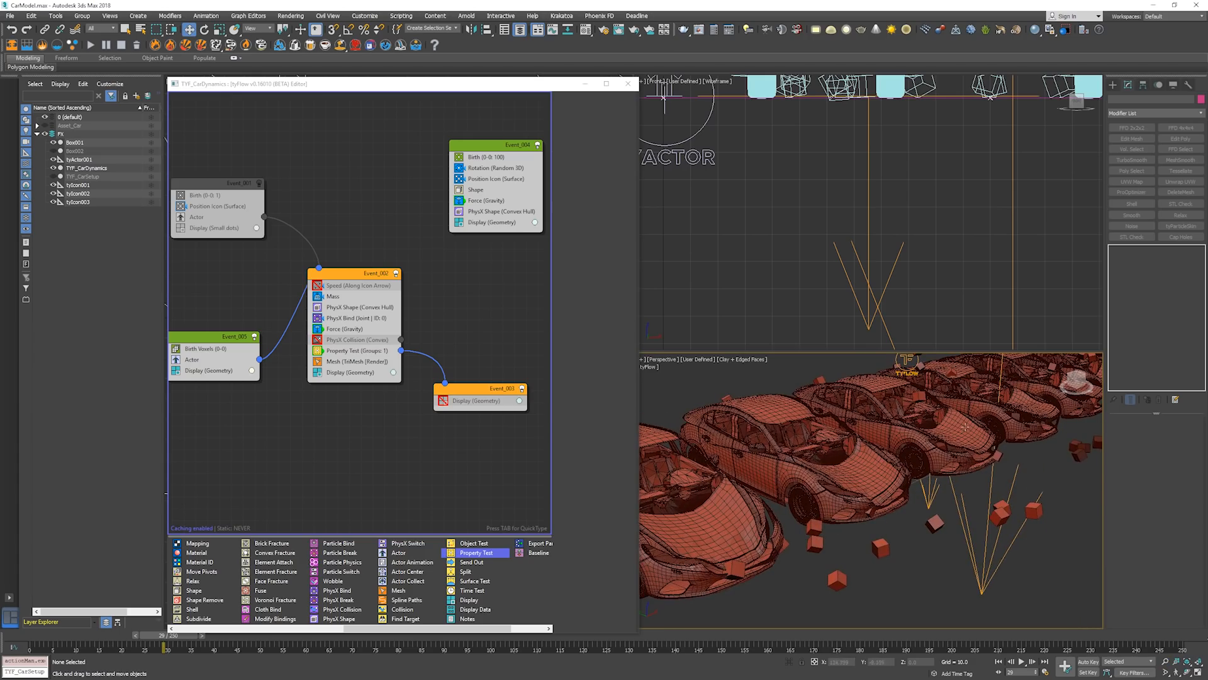
alt+middle_drag(955, 426, 894, 434)
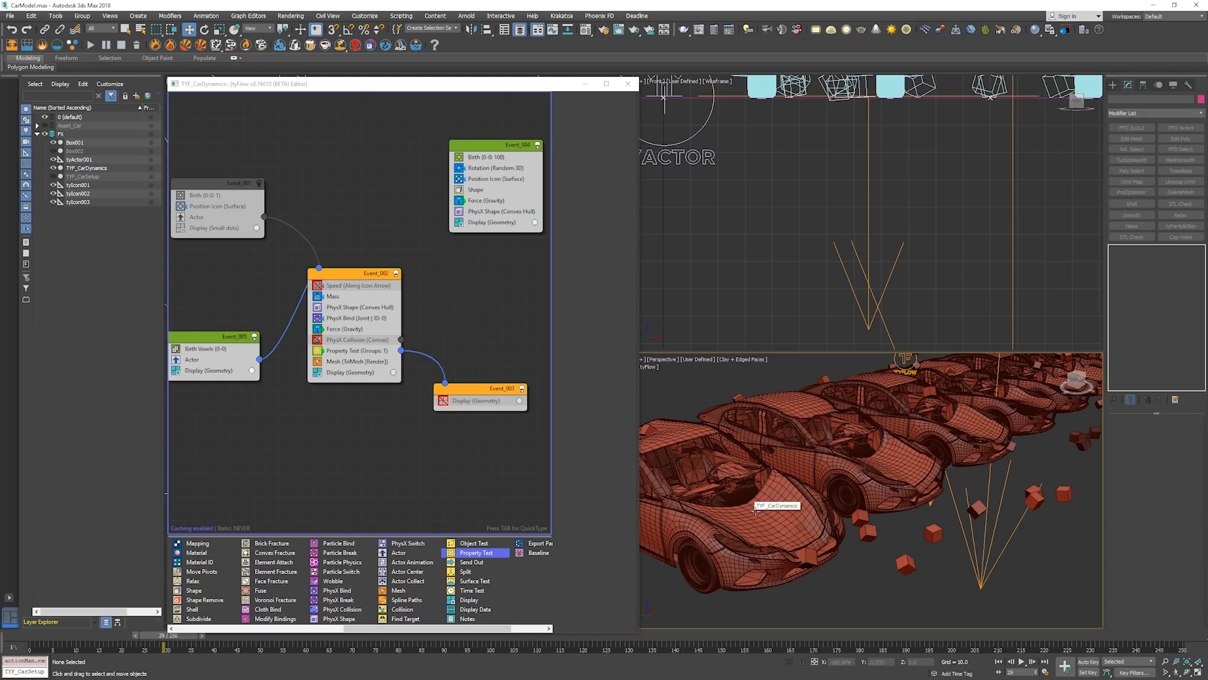
alt+middle_drag(747, 508, 810, 466)
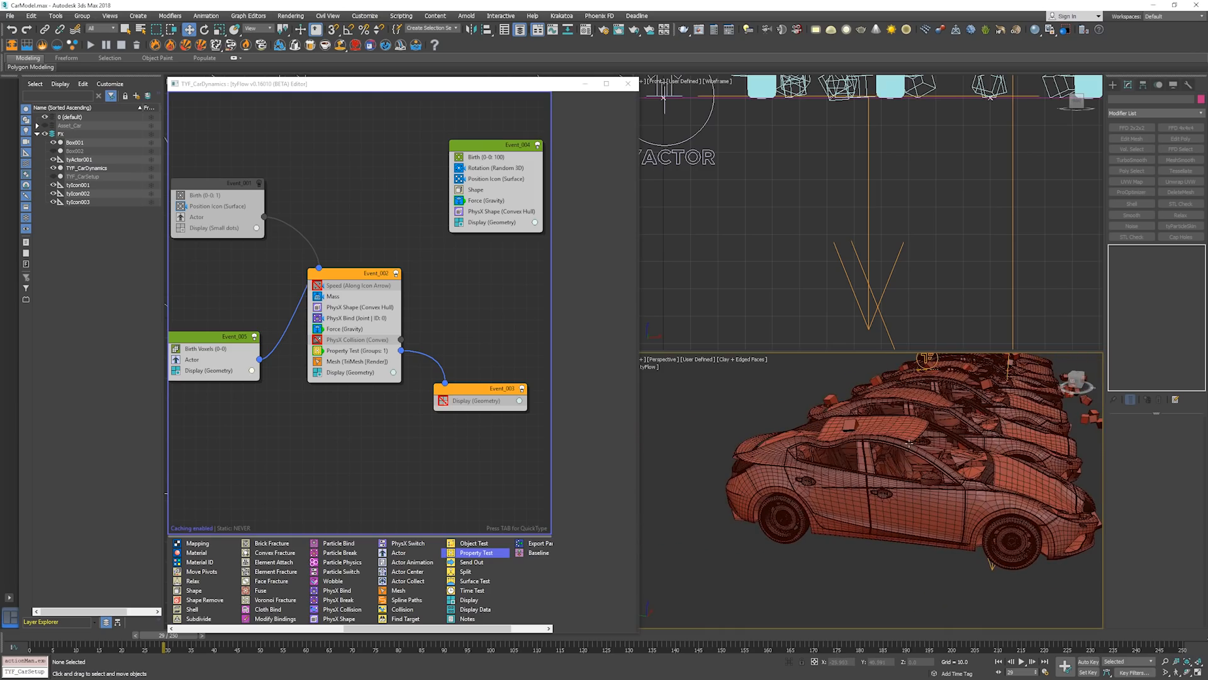
middle_drag(931, 432, 873, 422)
Hold the scene and assign the nodes of tyActor001 to simulation group 1 in the tyActor node properties
key(ctrl+h)
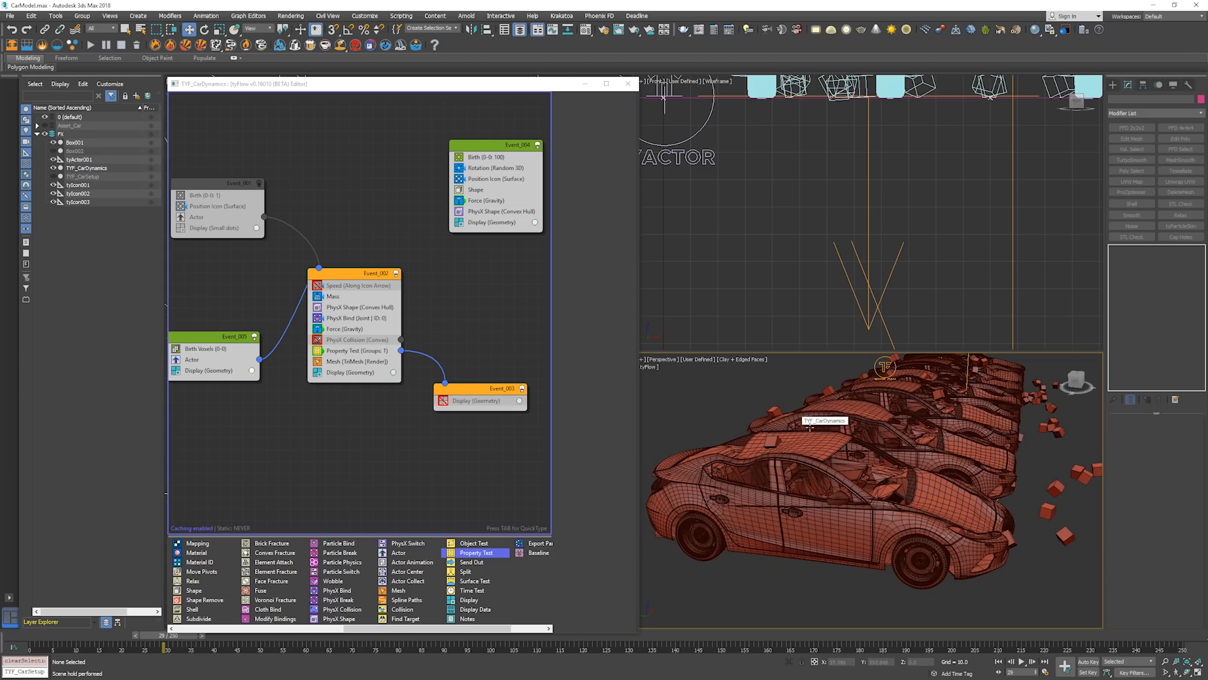
click(104, 160)
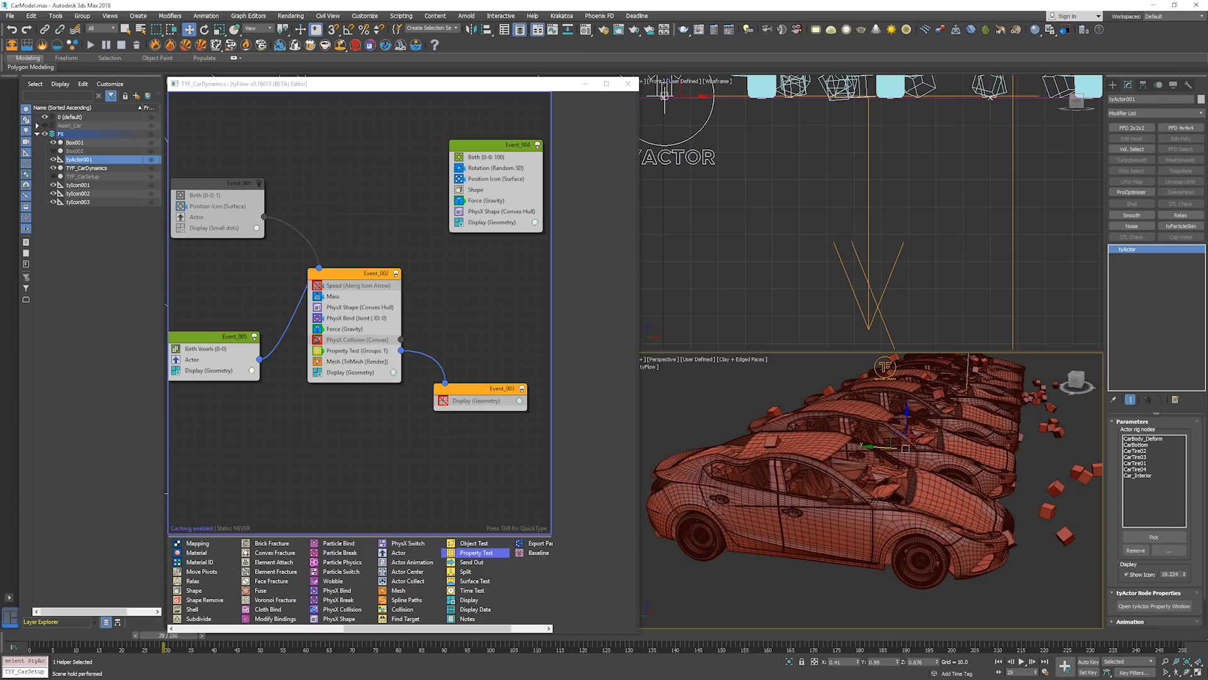
click(1172, 606)
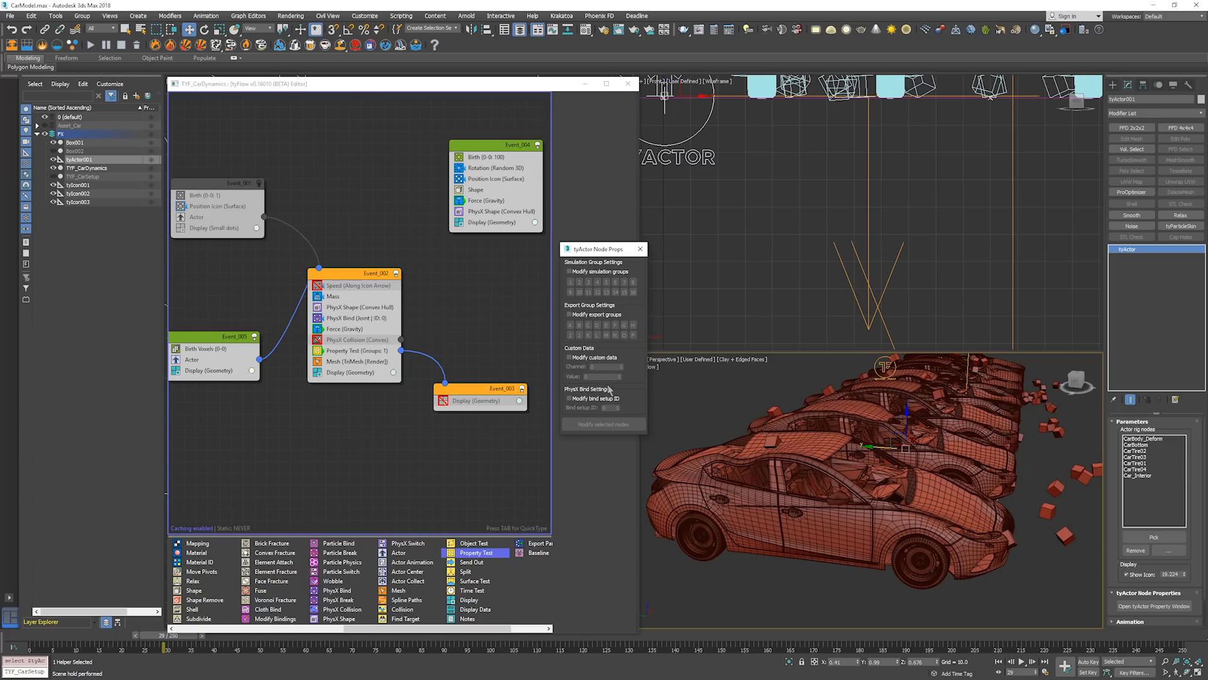
click(570, 271)
click(571, 282)
click(617, 423)
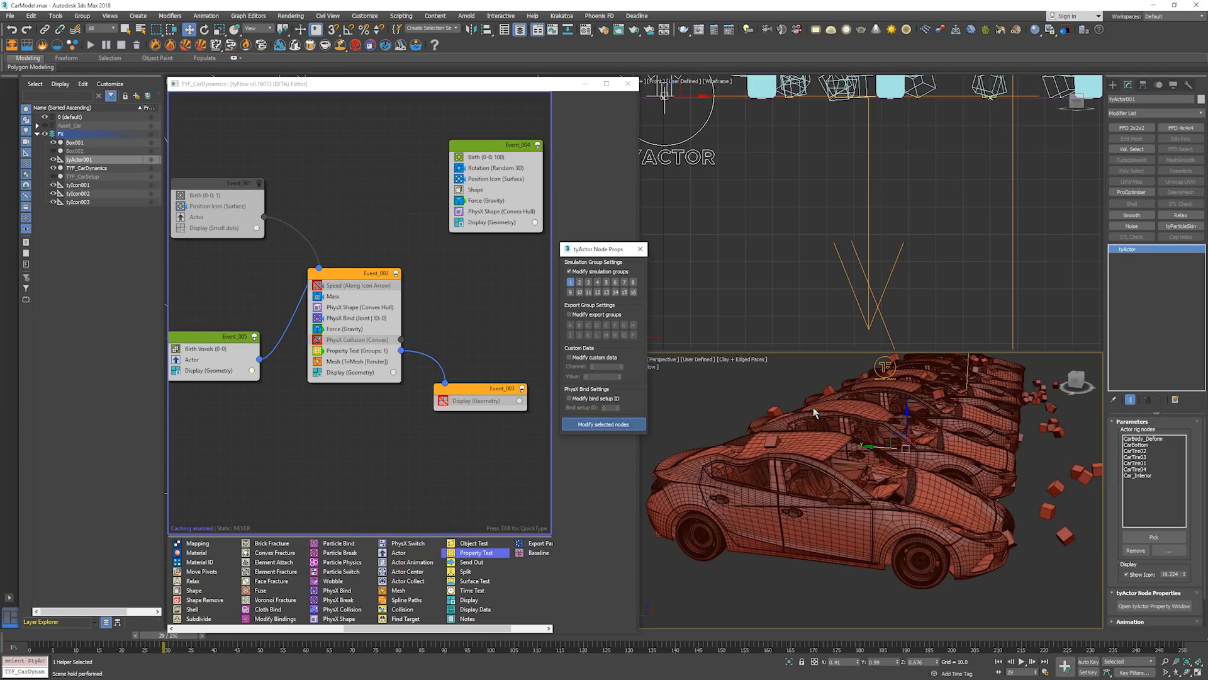
click(607, 271)
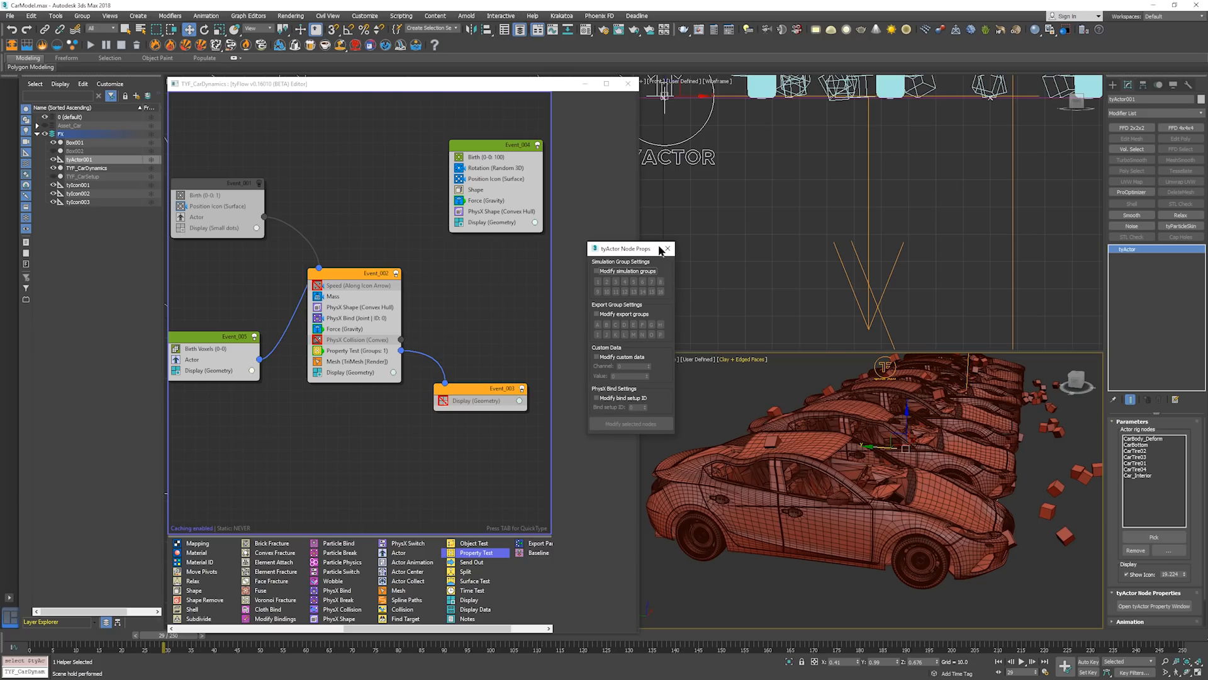
click(666, 249)
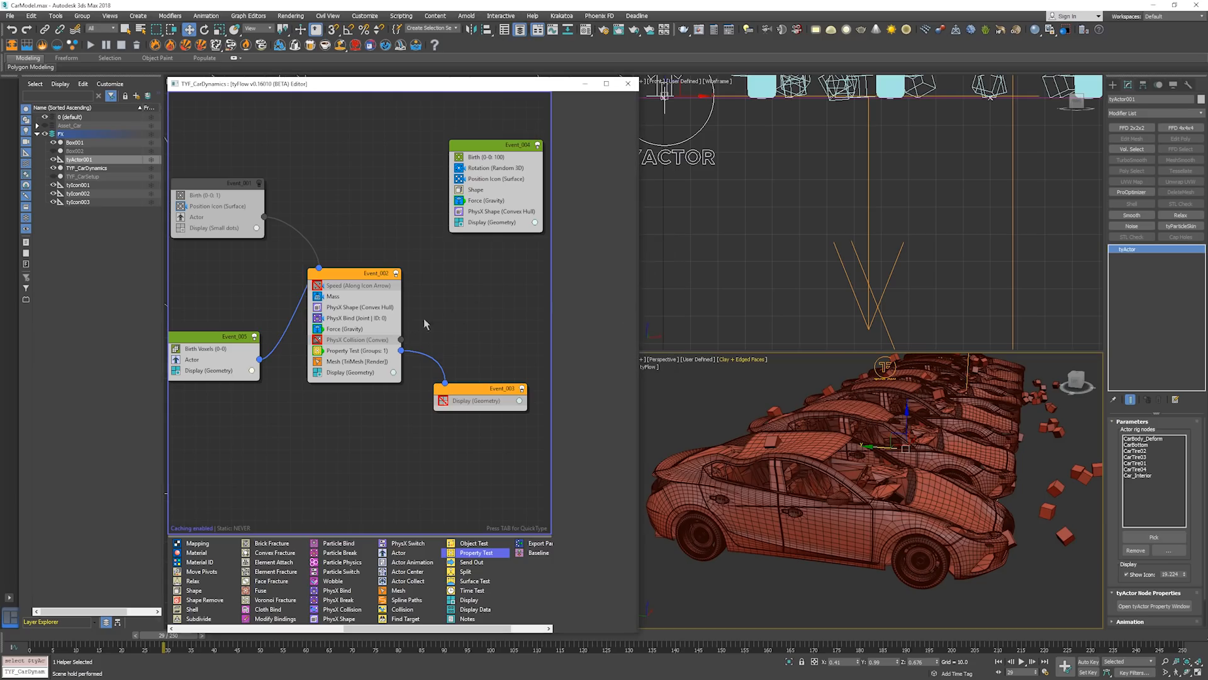
Try ignoring start penetrations in Event_002's PhysX Shape operator and replay the simulation from the first frame
click(375, 318)
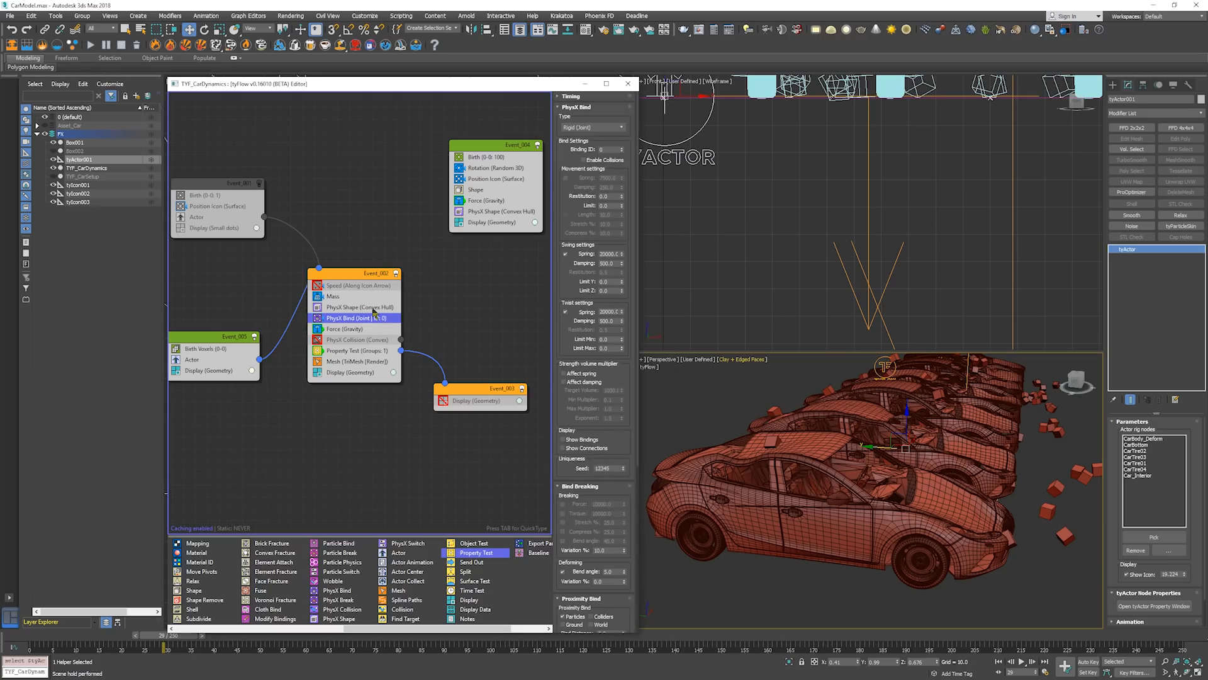
click(375, 308)
scroll(580, 548, down, 2)
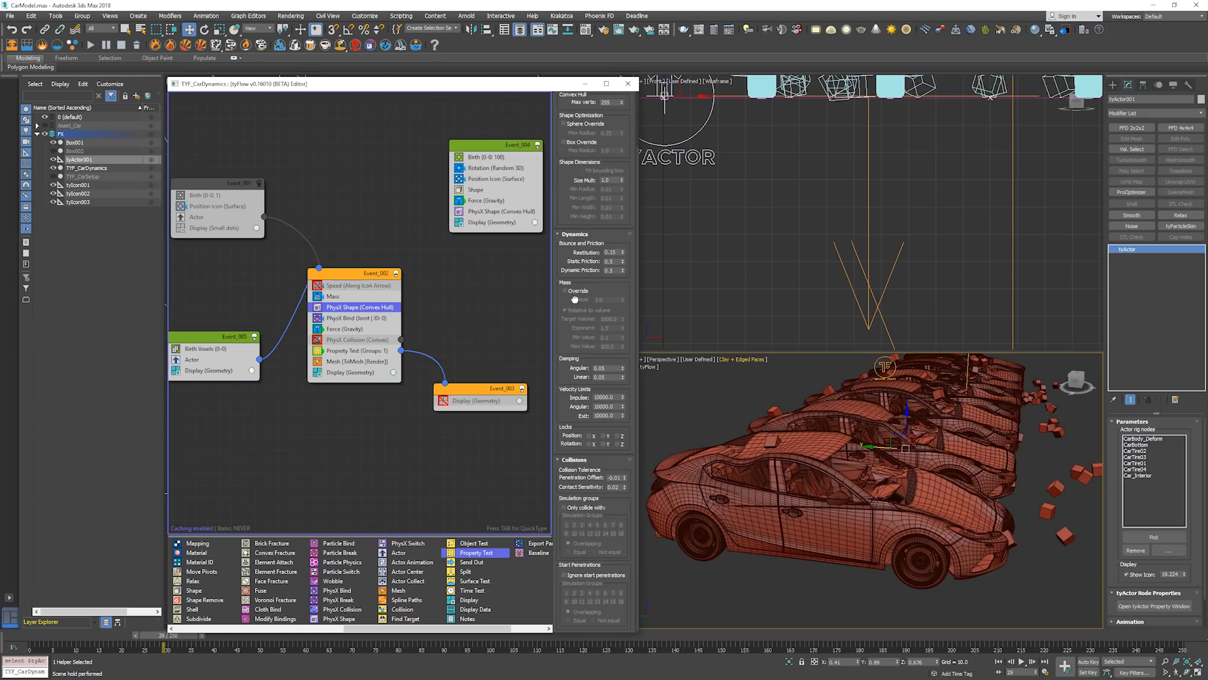
click(596, 575)
key(Home)
middle_drag(861, 537, 840, 525)
key(slash)
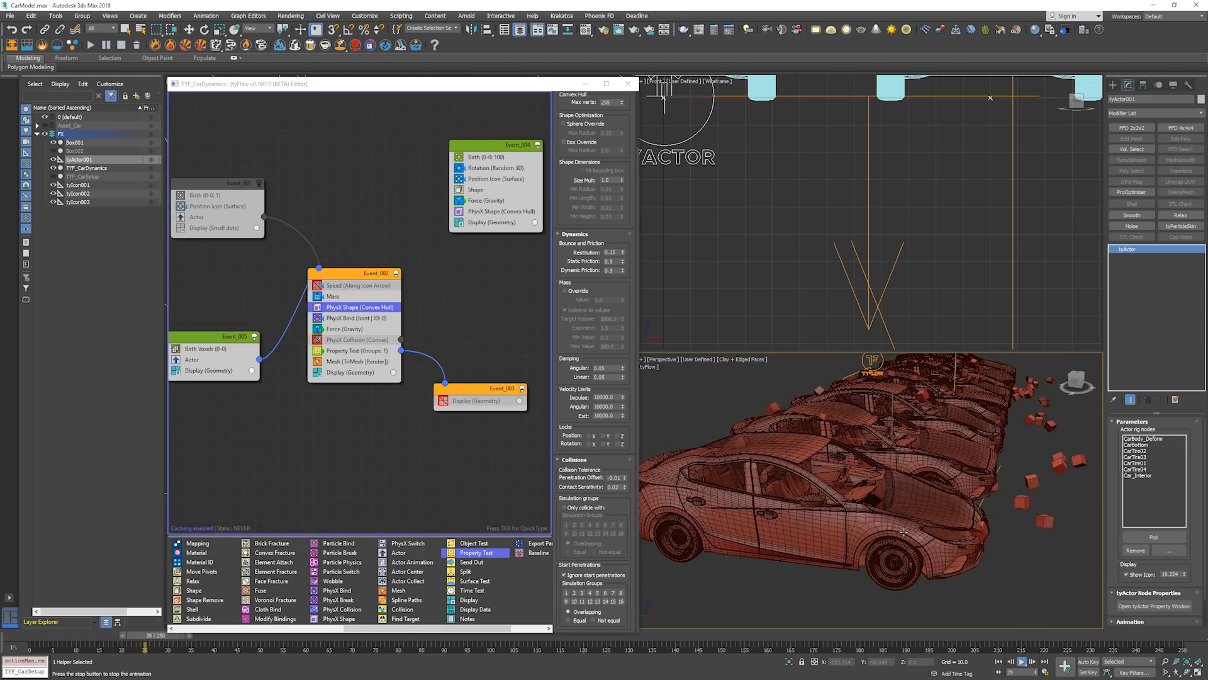
key(Escape)
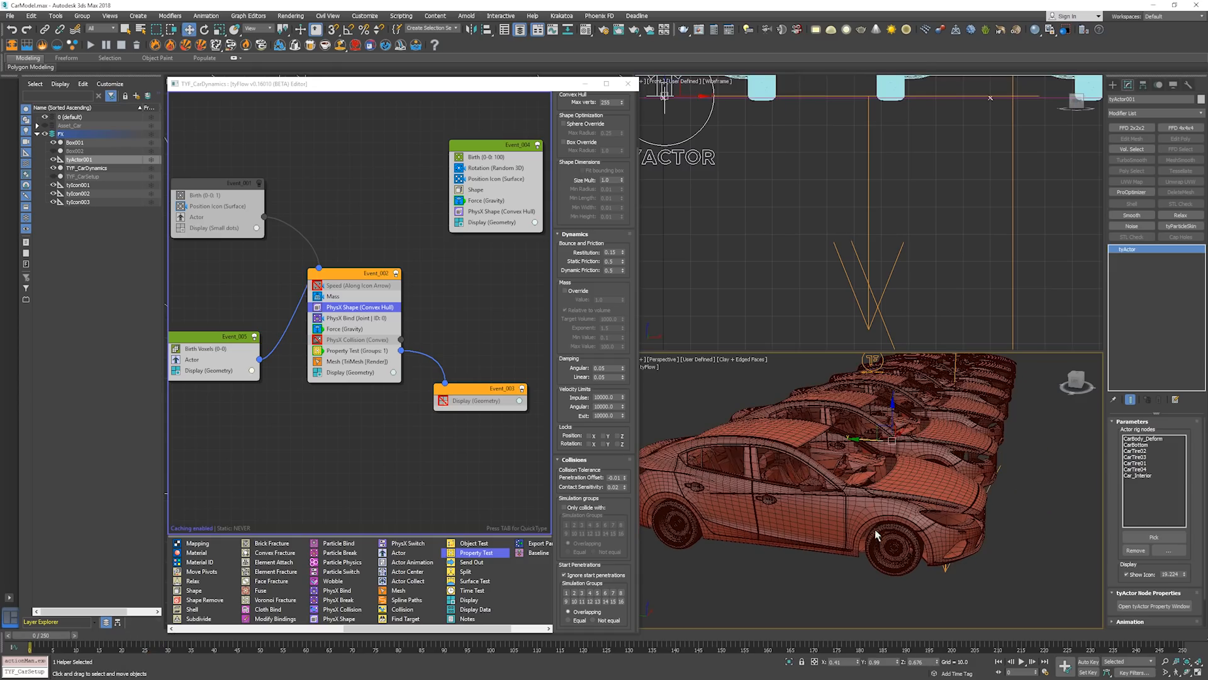
click(608, 575)
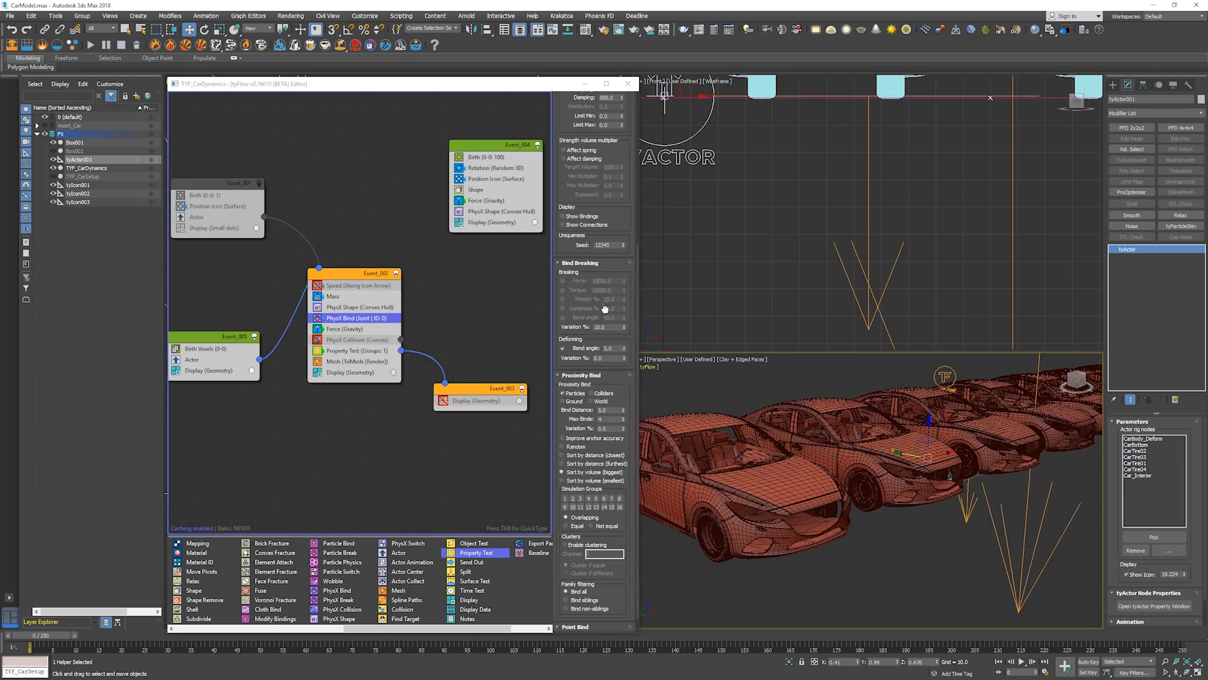
Enable stretch breaking at 75% in Event_002's PhysX Bind operator and display its bindings and connections
scroll(605, 308, up, 1)
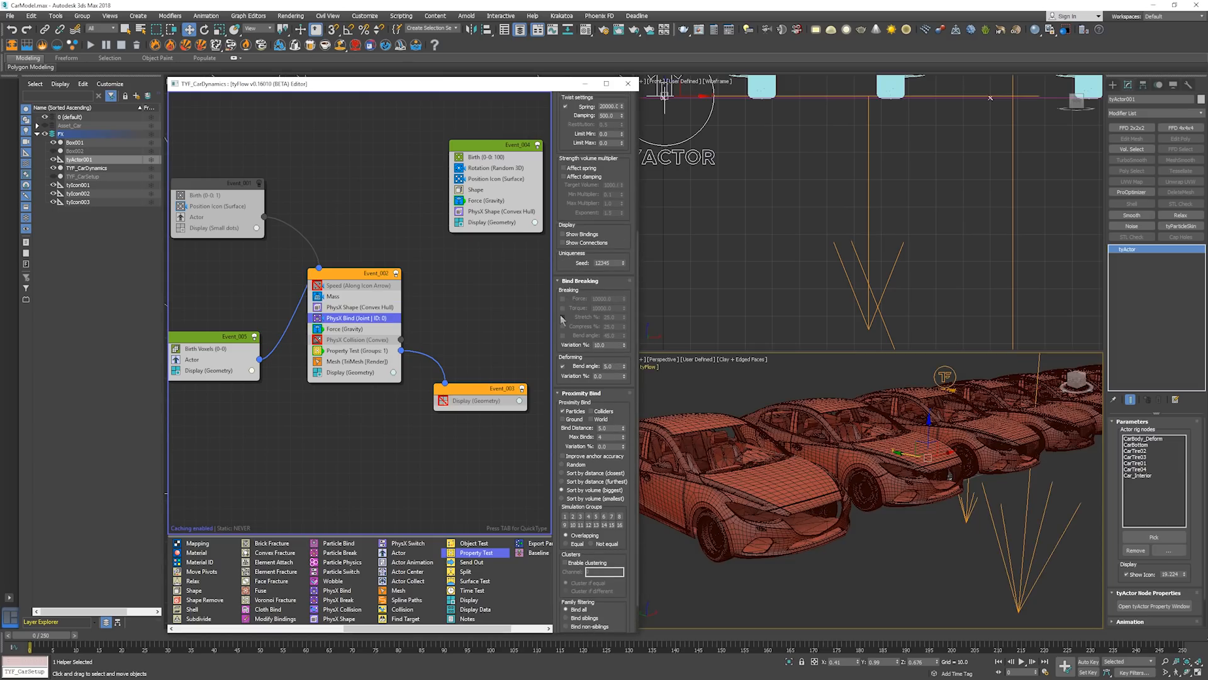
click(563, 317)
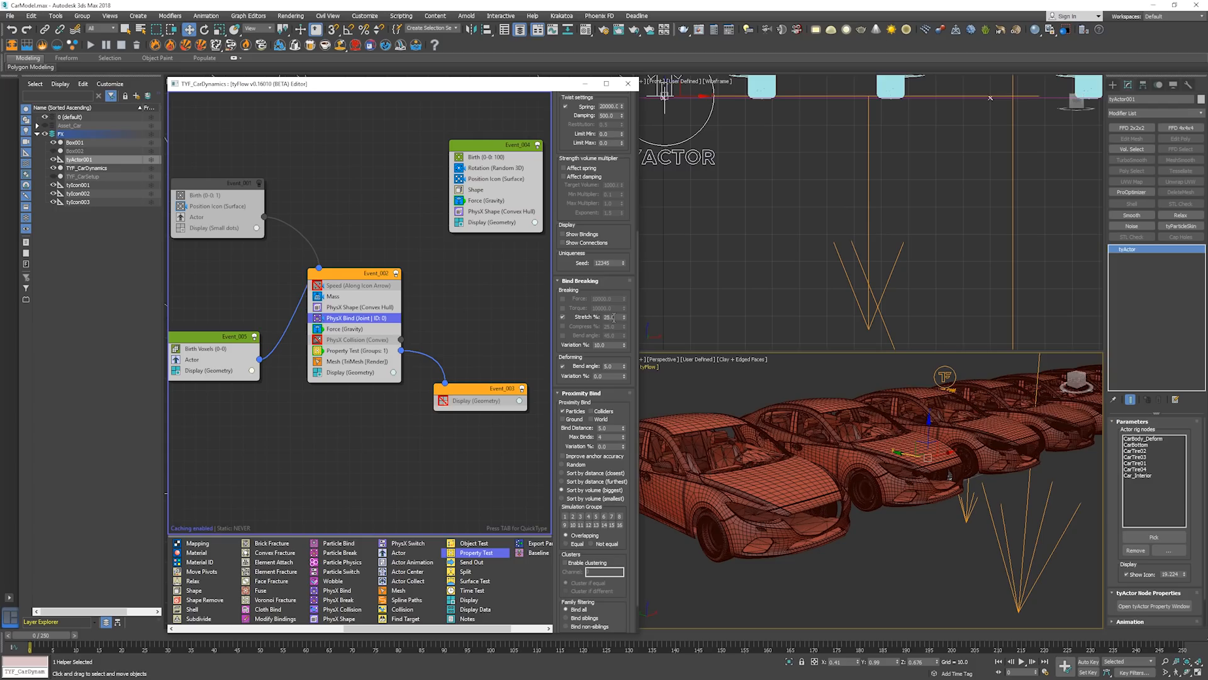
text(75)
click(583, 234)
click(591, 243)
Simulate the falling cubes, inspect the car bindings in Clay display without edges, and return to the first frame
key(/)
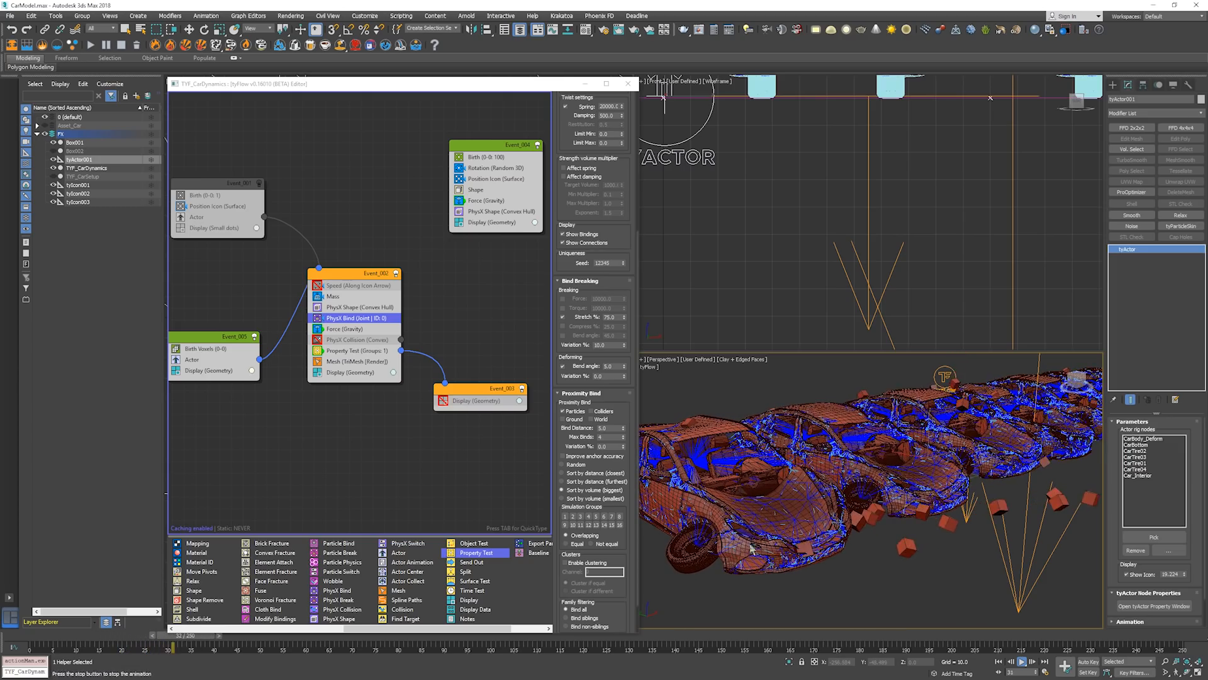
key(Escape)
key(F4)
click(836, 575)
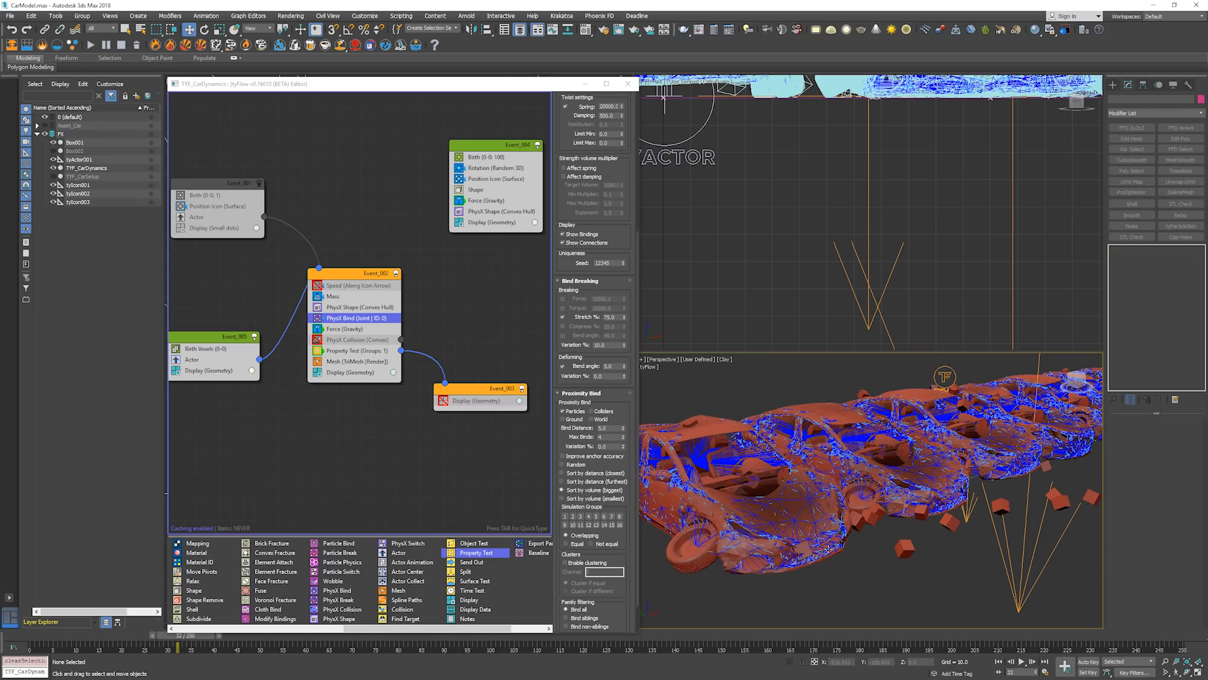
middle_drag(832, 530, 848, 528)
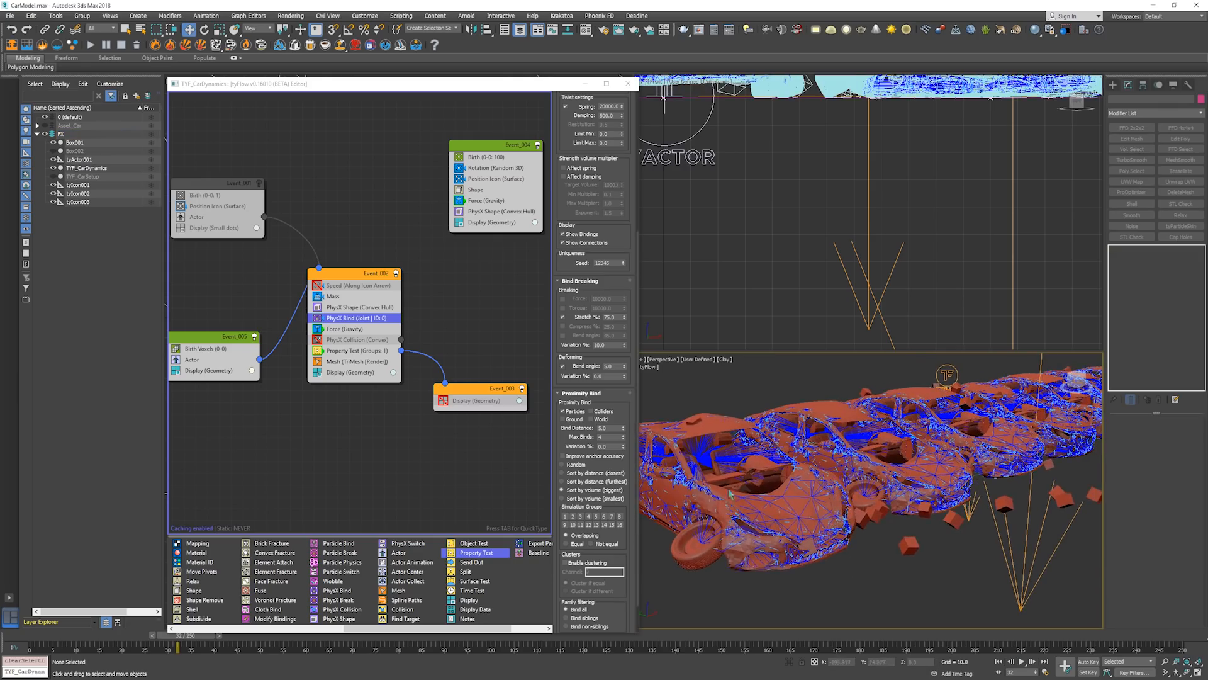
key(Home)
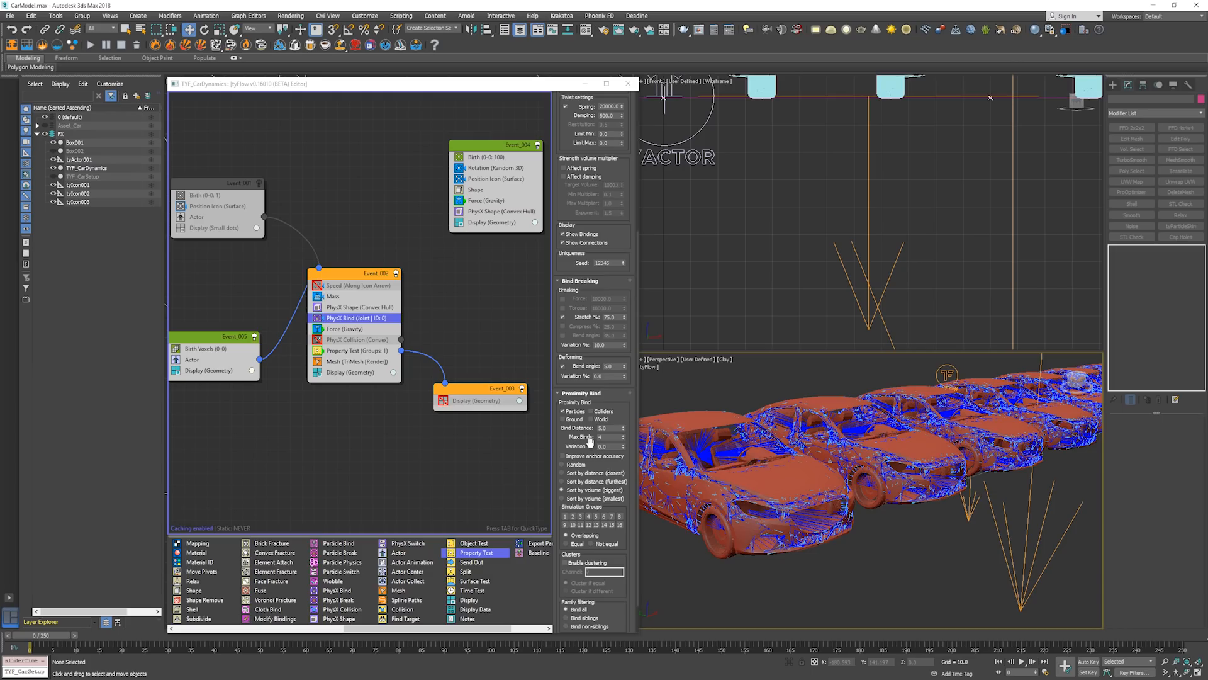
Hide the bindings and connections of Event_002's PhysX Bind operator in the viewport
scroll(590, 441, down, 2)
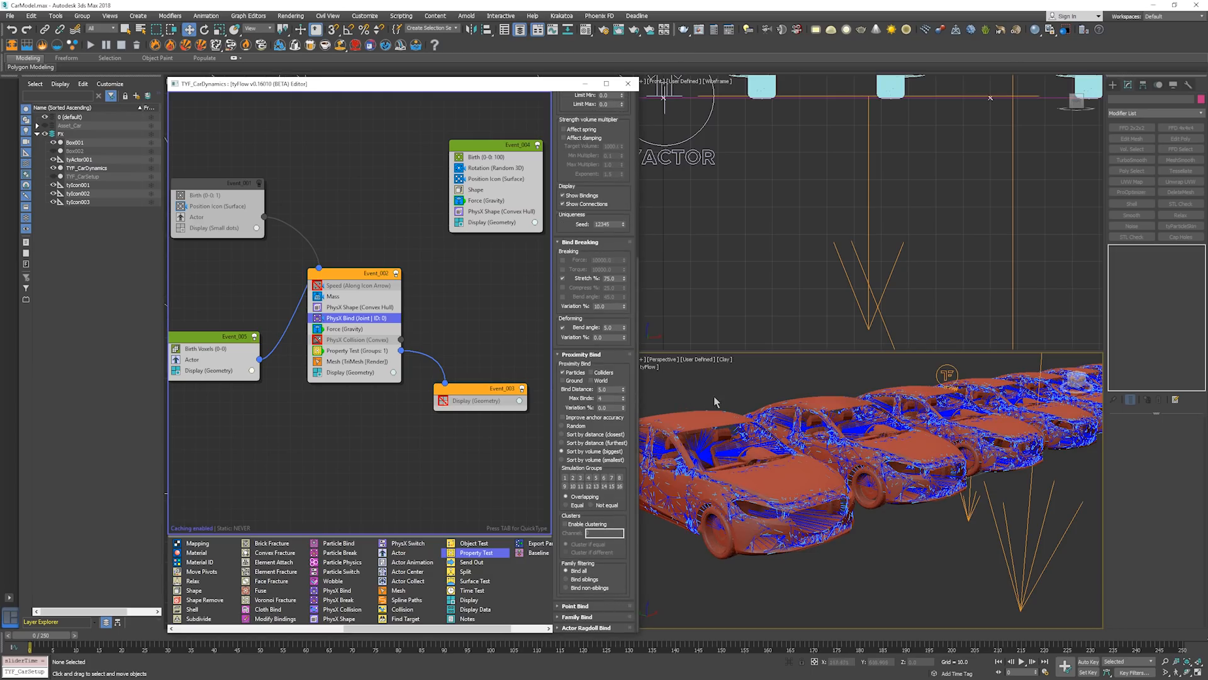
scroll(720, 397, down, 5)
alt+middle_drag(720, 396, 699, 371)
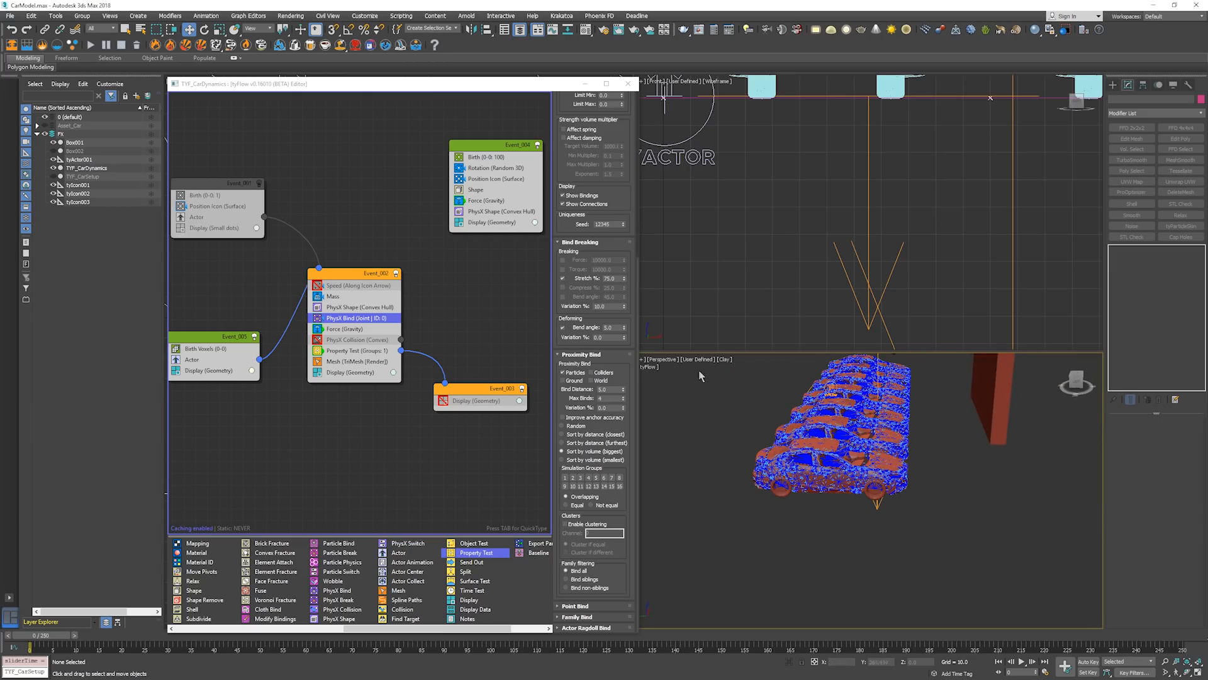
click(572, 195)
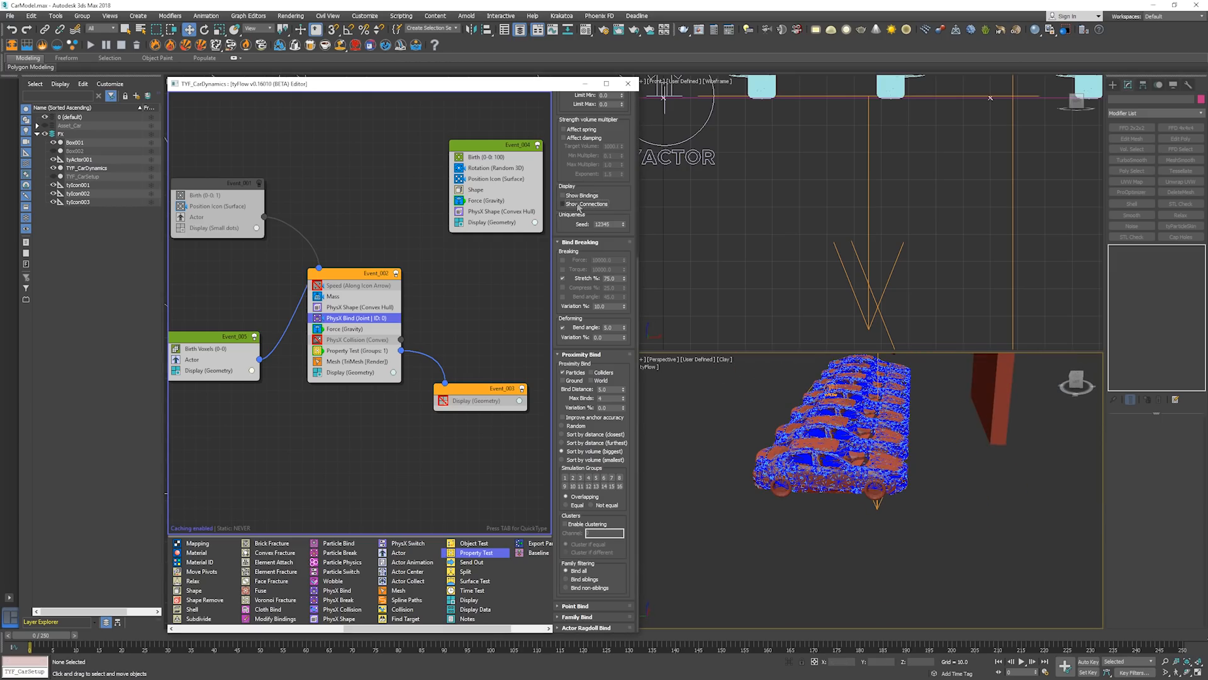
Turn Box001 crosswise to the car row, place it beyond the row's end at about X -359, Y 8, and hold the scene
alt+middle_drag(817, 402, 818, 466)
click(818, 466)
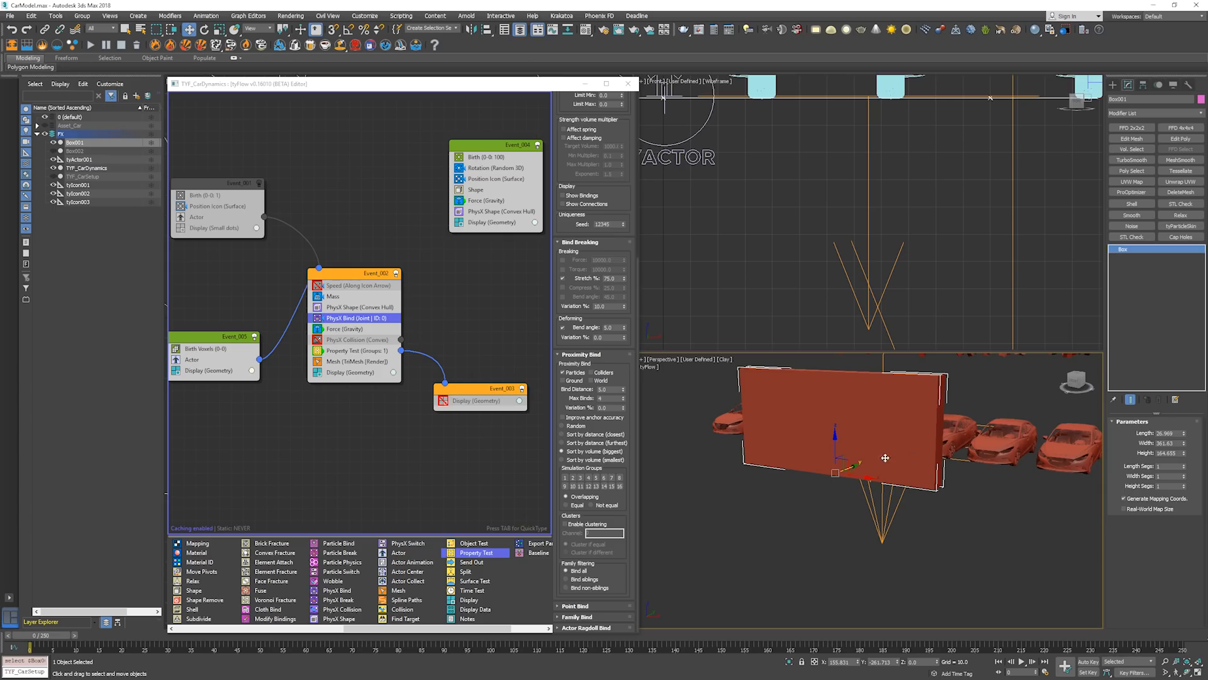
drag(857, 475, 688, 437)
middle_drag(688, 437, 862, 479)
drag(862, 479, 859, 406)
right_click(814, 460)
click(812, 473)
key(w)
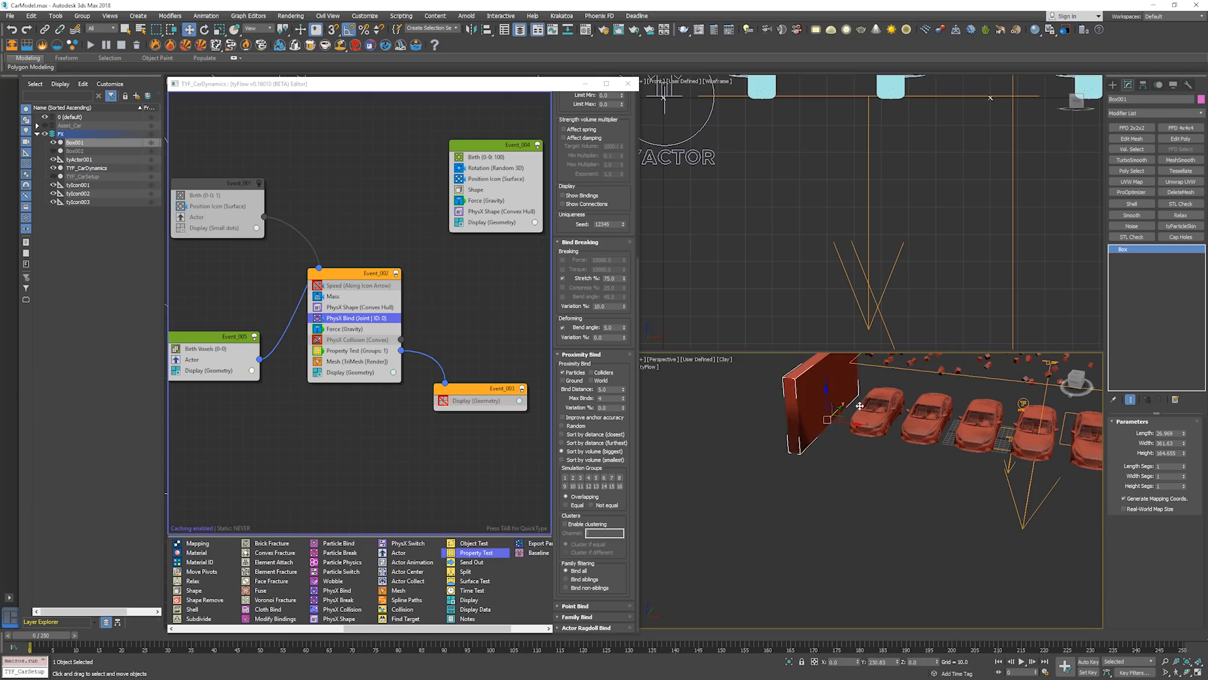
alt+middle_drag(859, 406, 772, 477)
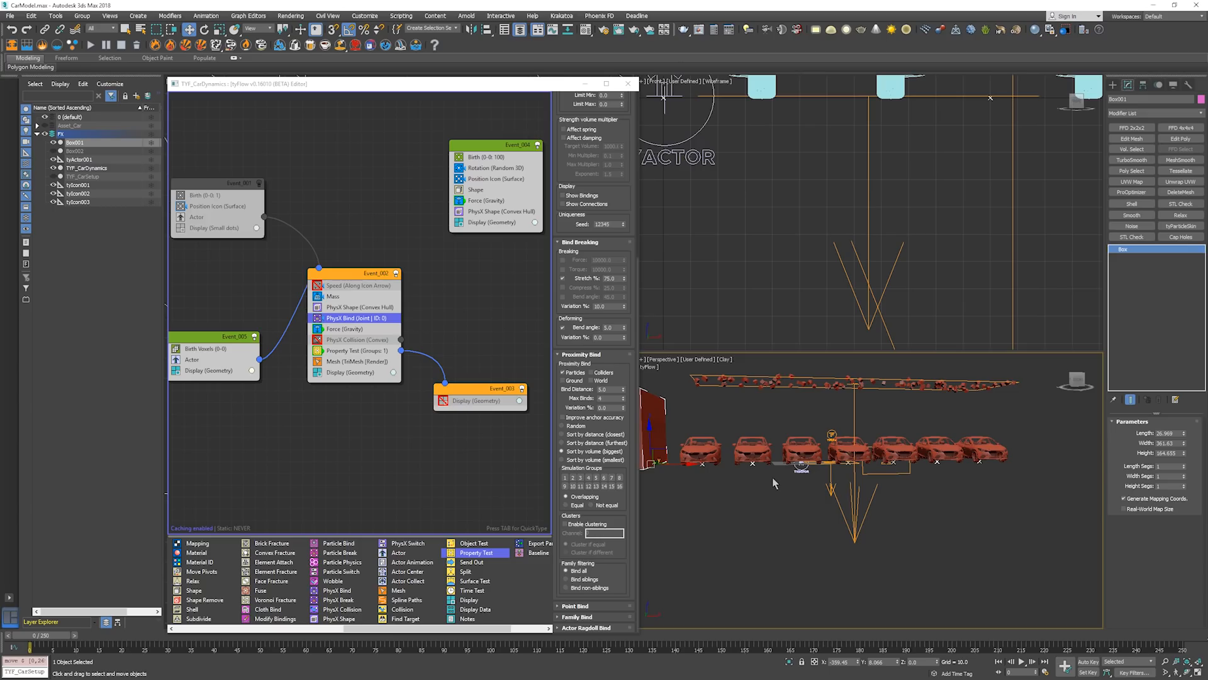
click(775, 483)
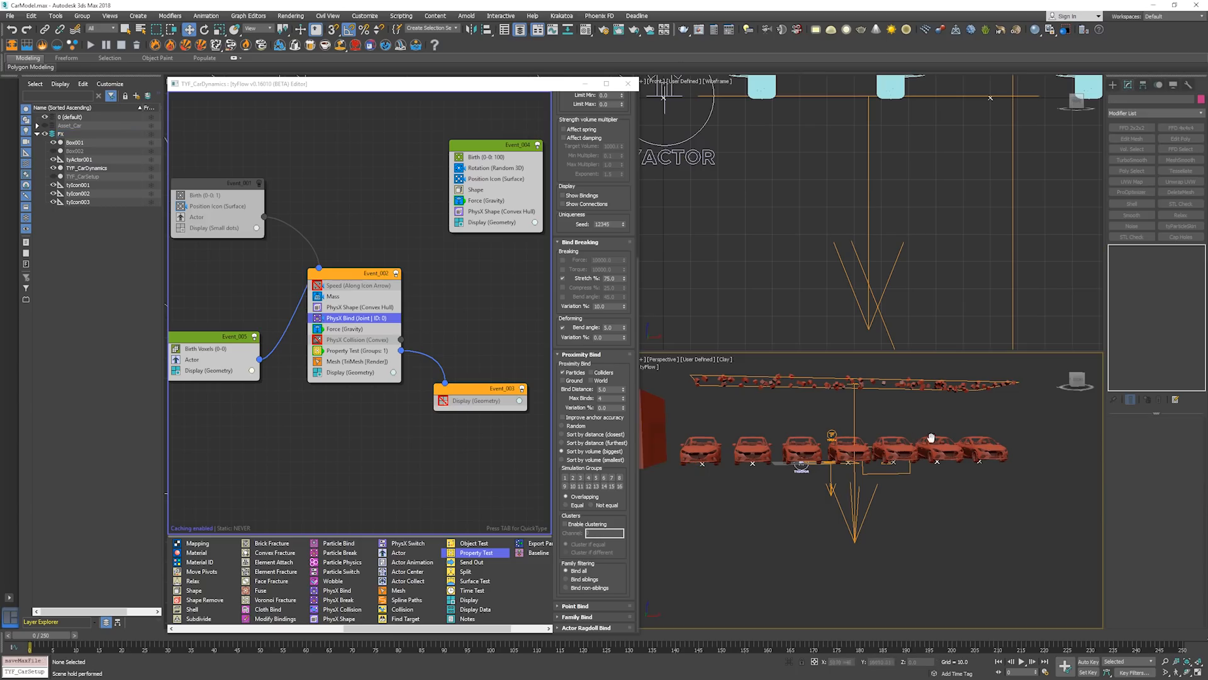
Create a box about 443 long, 292 wide and 145 high in the Top view, at the opposite end of the car row from Box001
middle_drag(932, 437, 937, 445)
click(1113, 84)
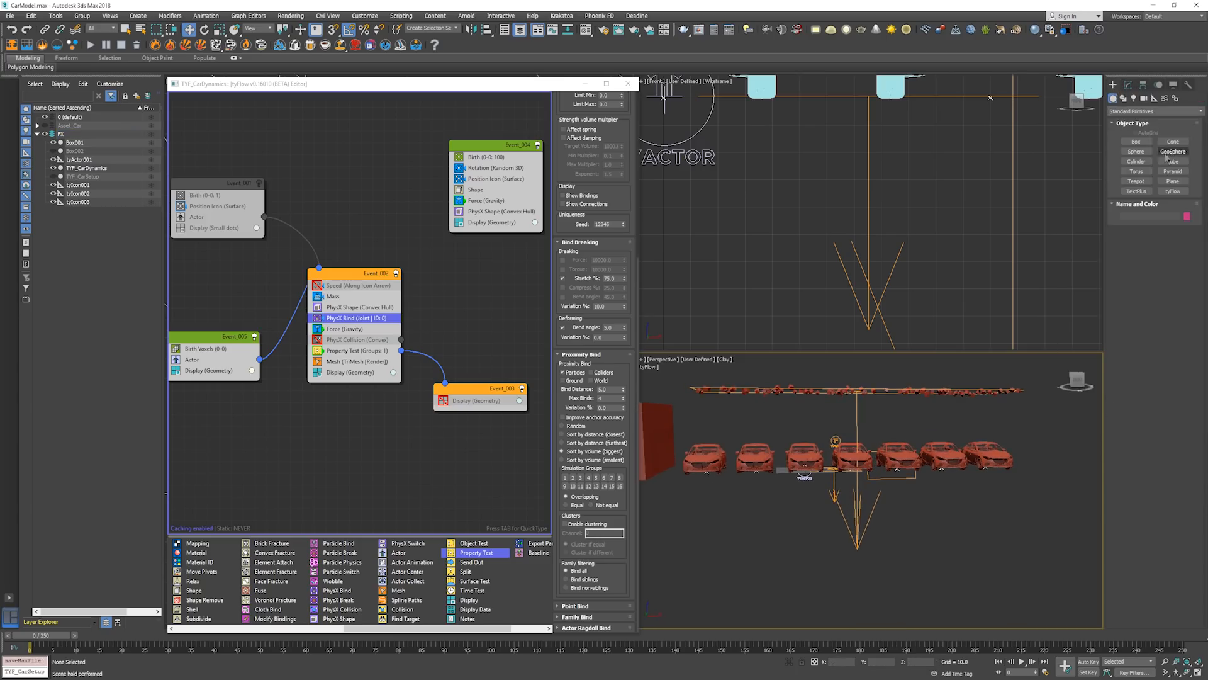
click(1144, 145)
middle_click(1057, 161)
key(t)
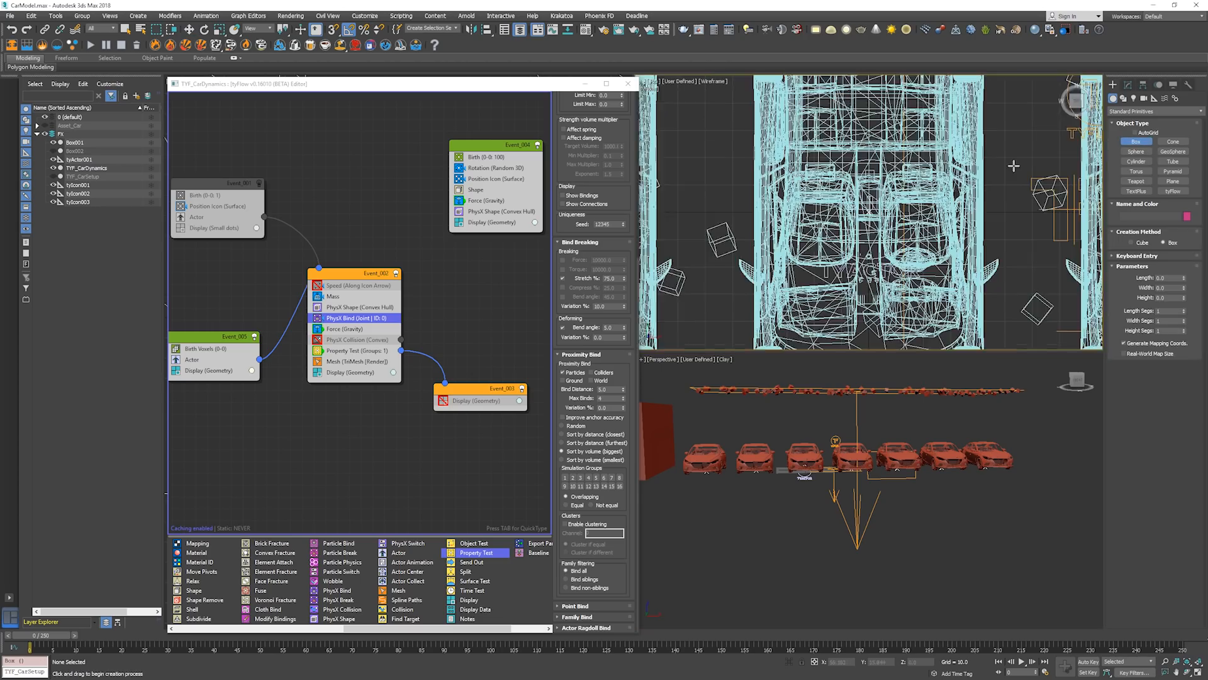
scroll(1001, 173, down, 7)
middle_drag(960, 196, 889, 186)
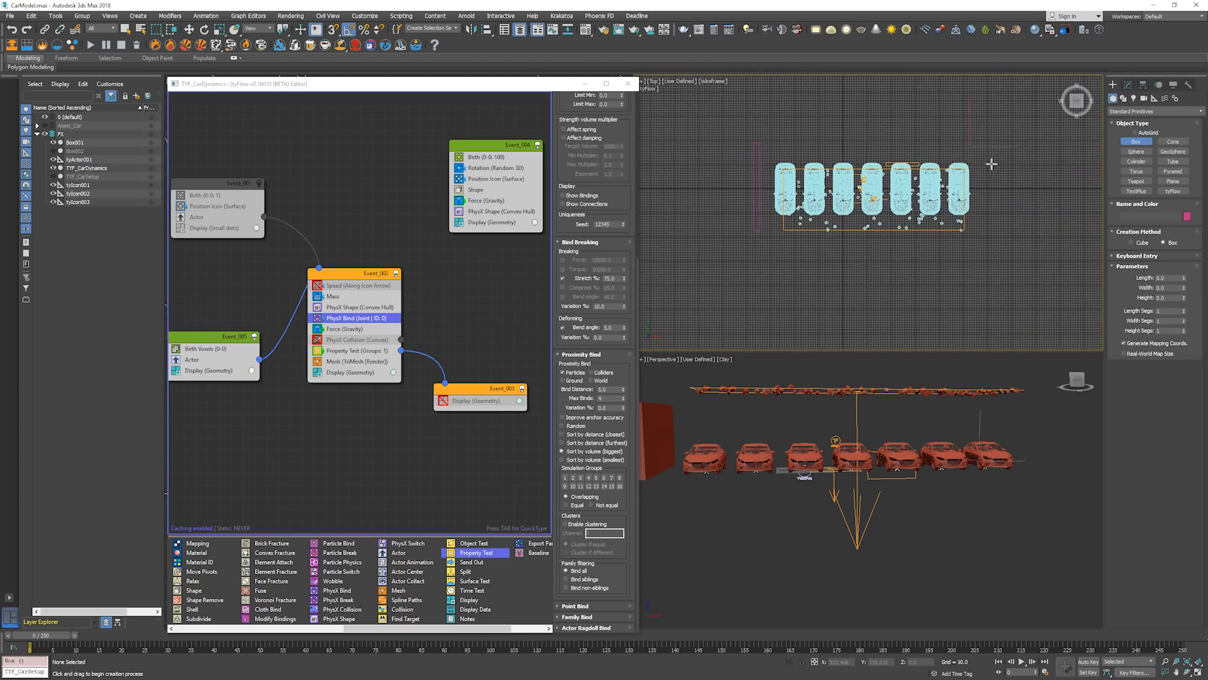
drag(970, 147, 1040, 253)
click(1035, 214)
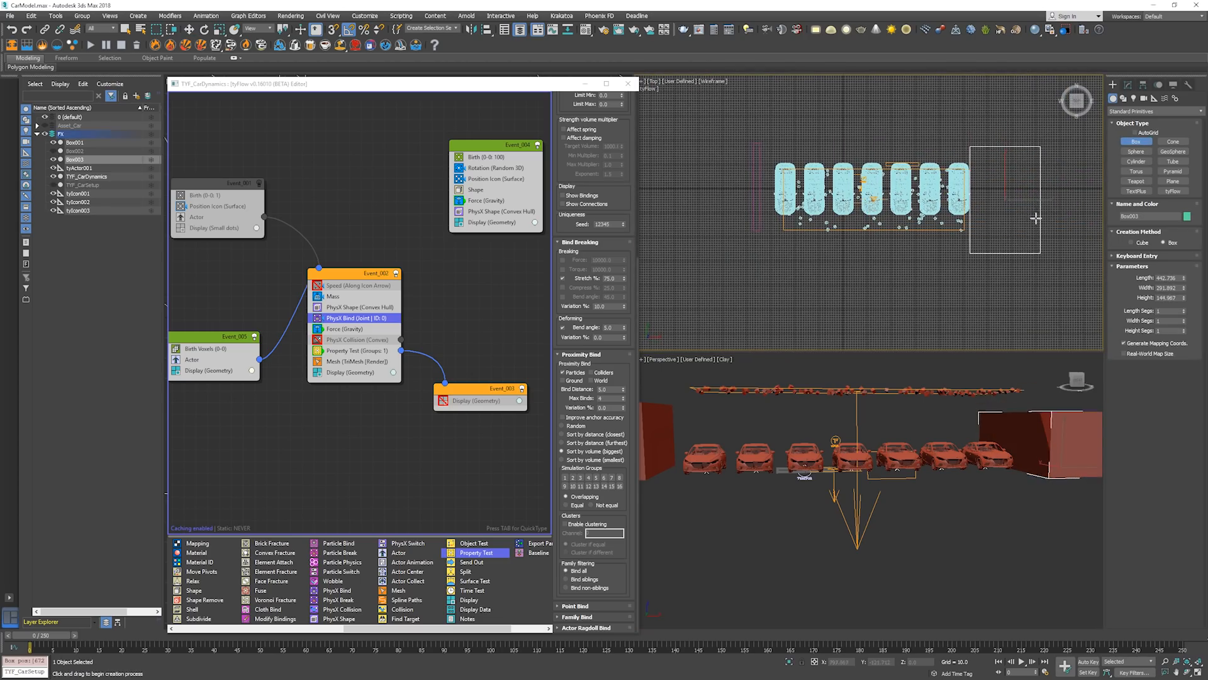
Make the new box non-renderable and display it as a bounding box in its object properties
key(w)
right_click(1039, 193)
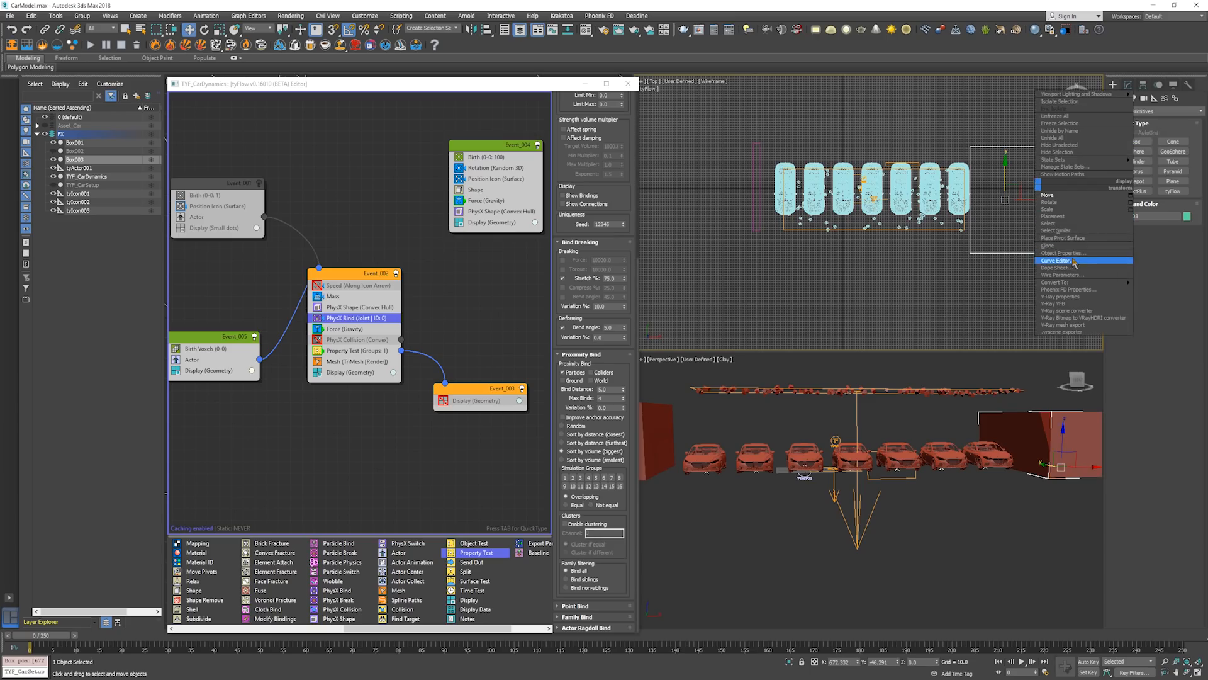
click(1074, 253)
click(625, 328)
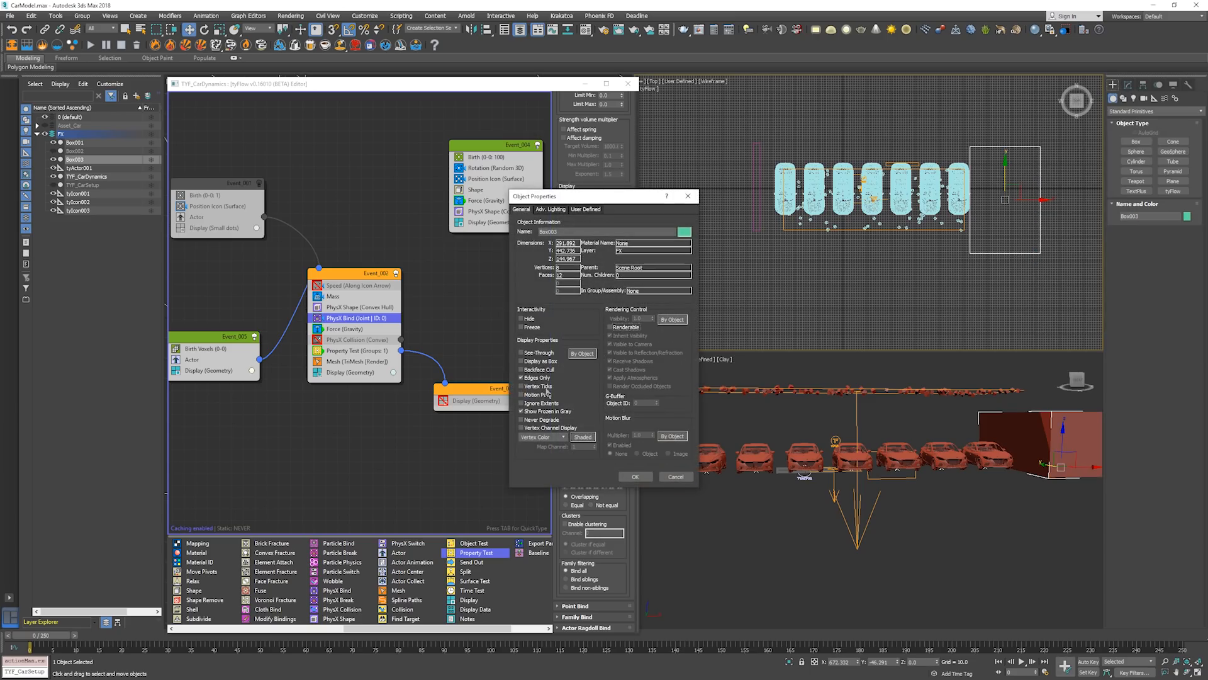
click(635, 477)
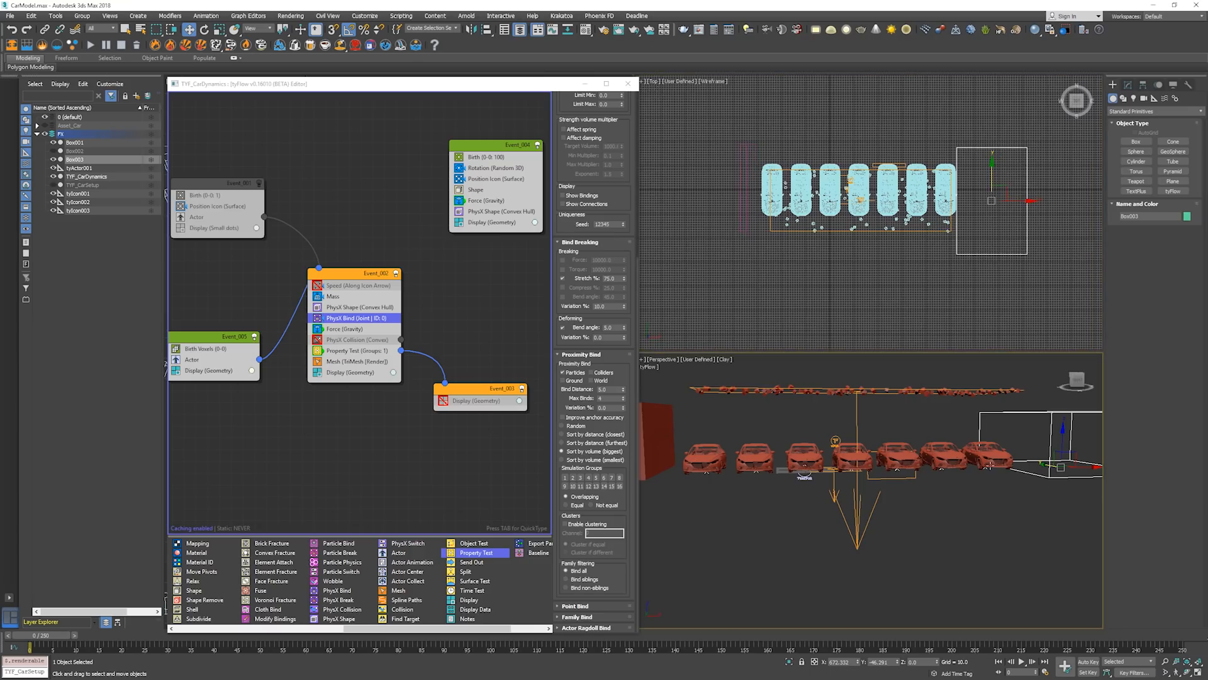
middle_drag(1005, 227, 1025, 228)
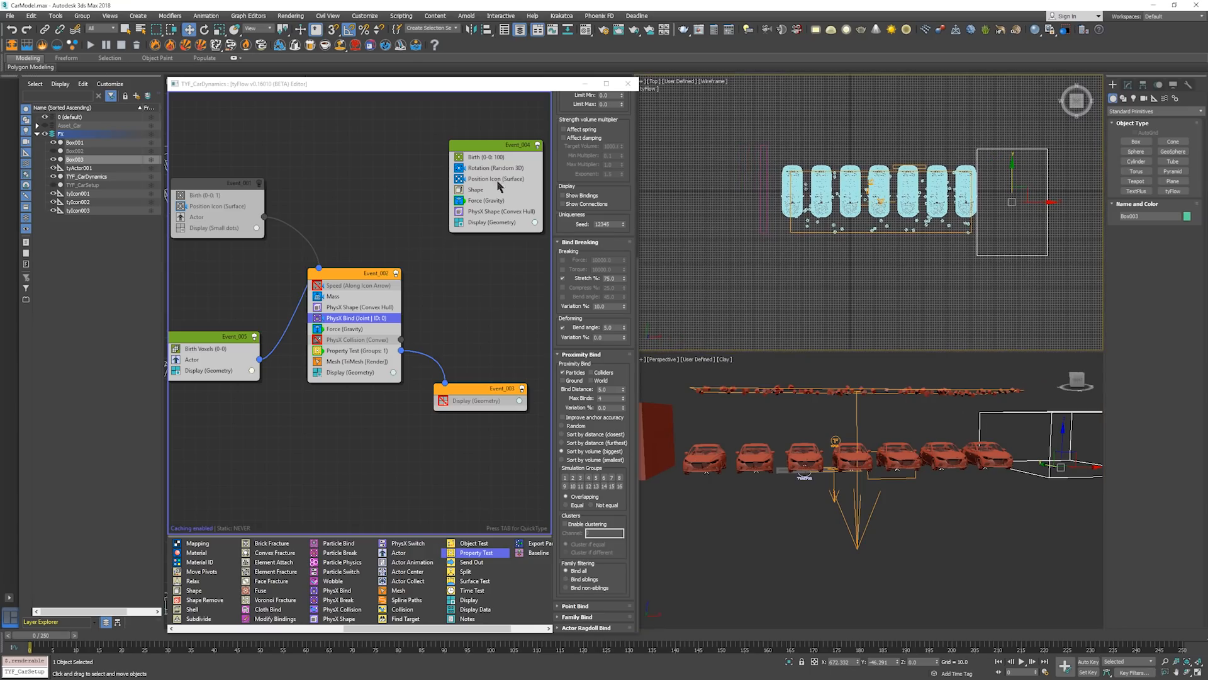
Disable the cube event Event_004 and the voxel birth event Event_005 in the flow
click(537, 145)
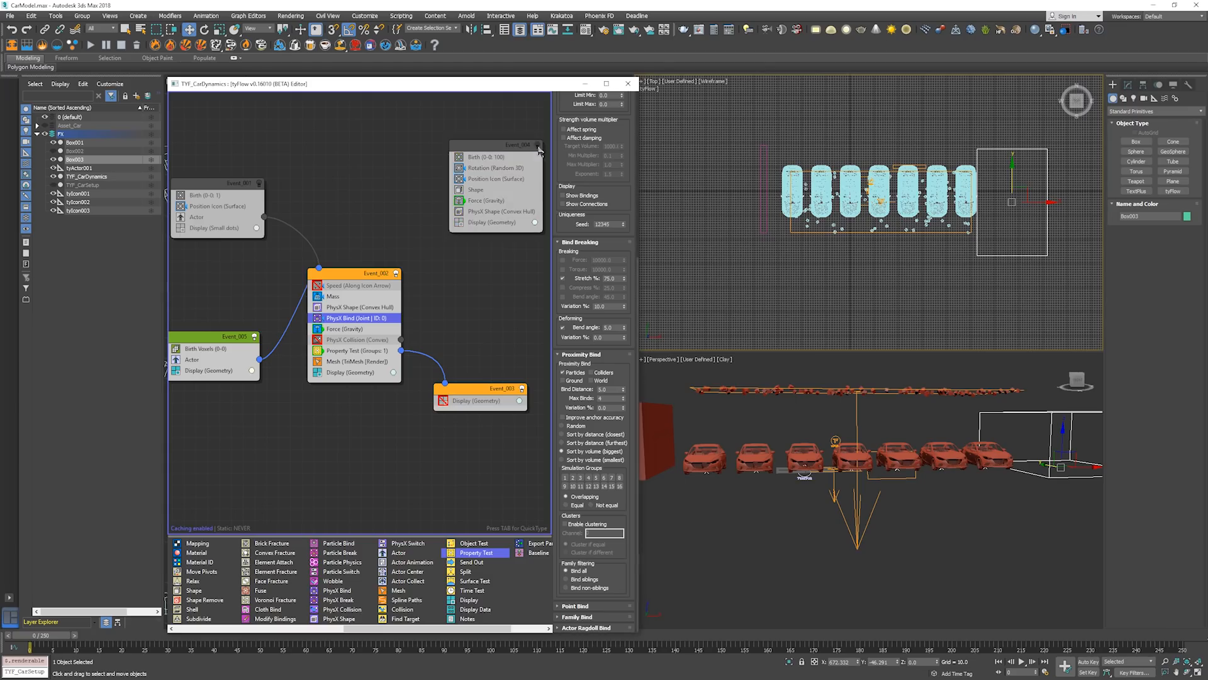
middle_drag(252, 345, 299, 344)
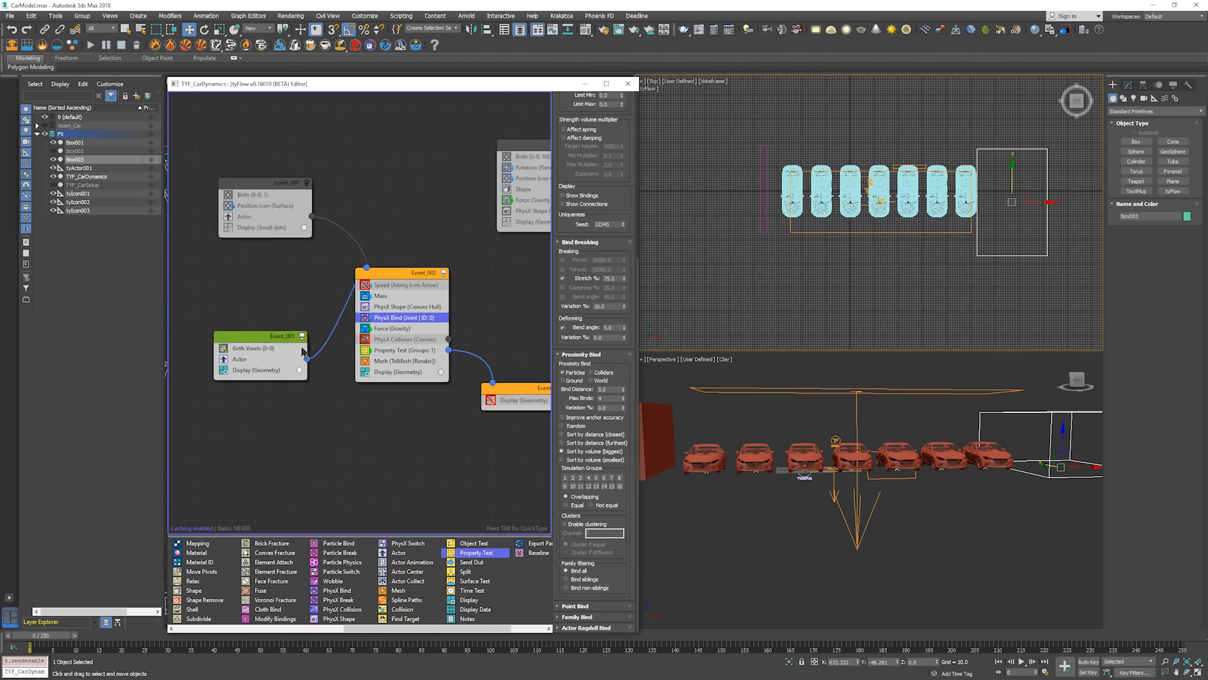
click(301, 338)
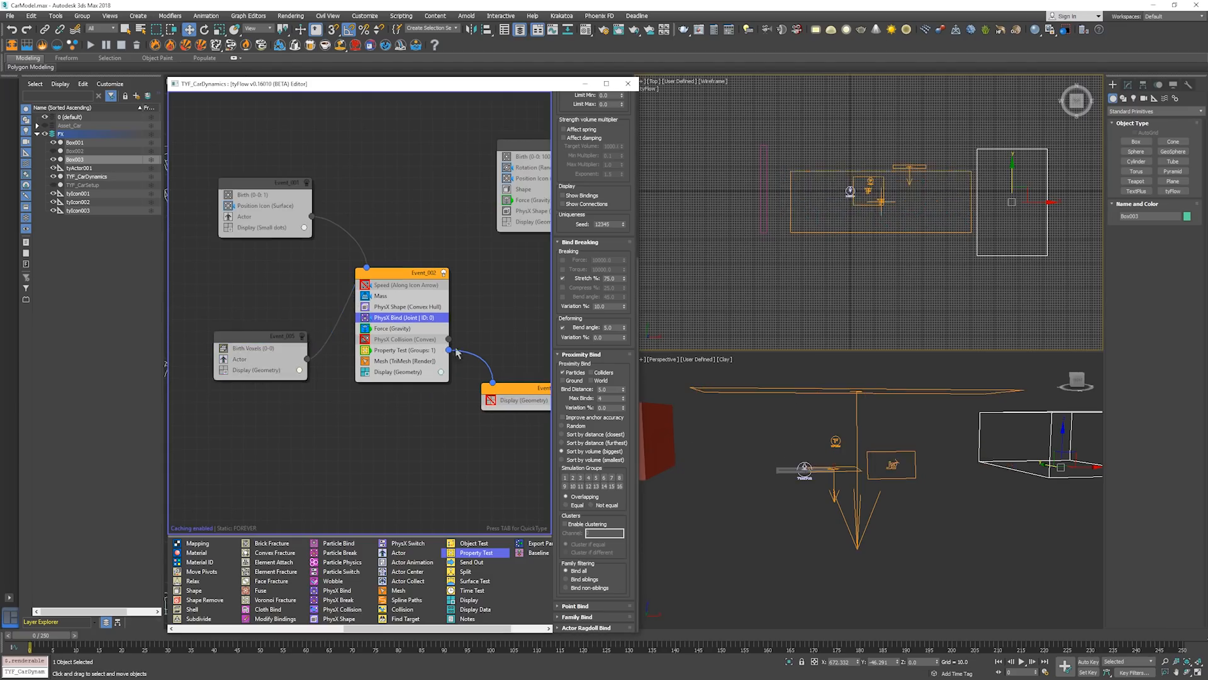
Auto-key the new box at frame 90, moving it along X across the car row to about X -424
right_click(804, 415)
key(n)
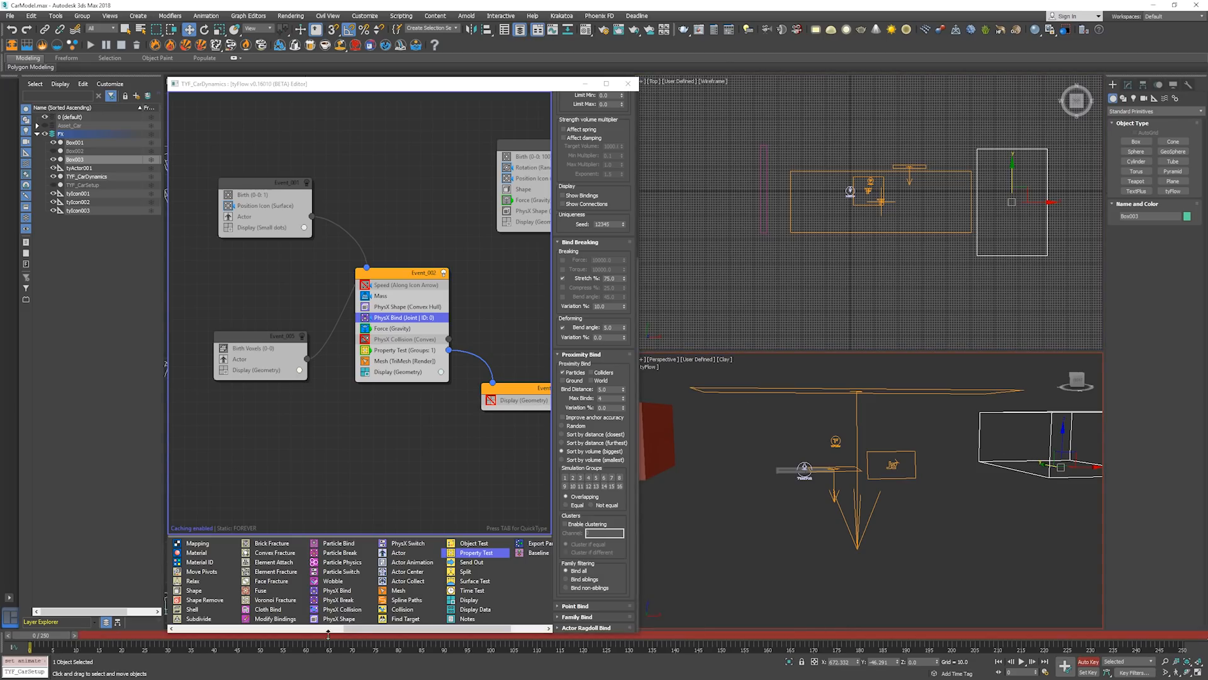
drag(341, 638, 454, 638)
key(w)
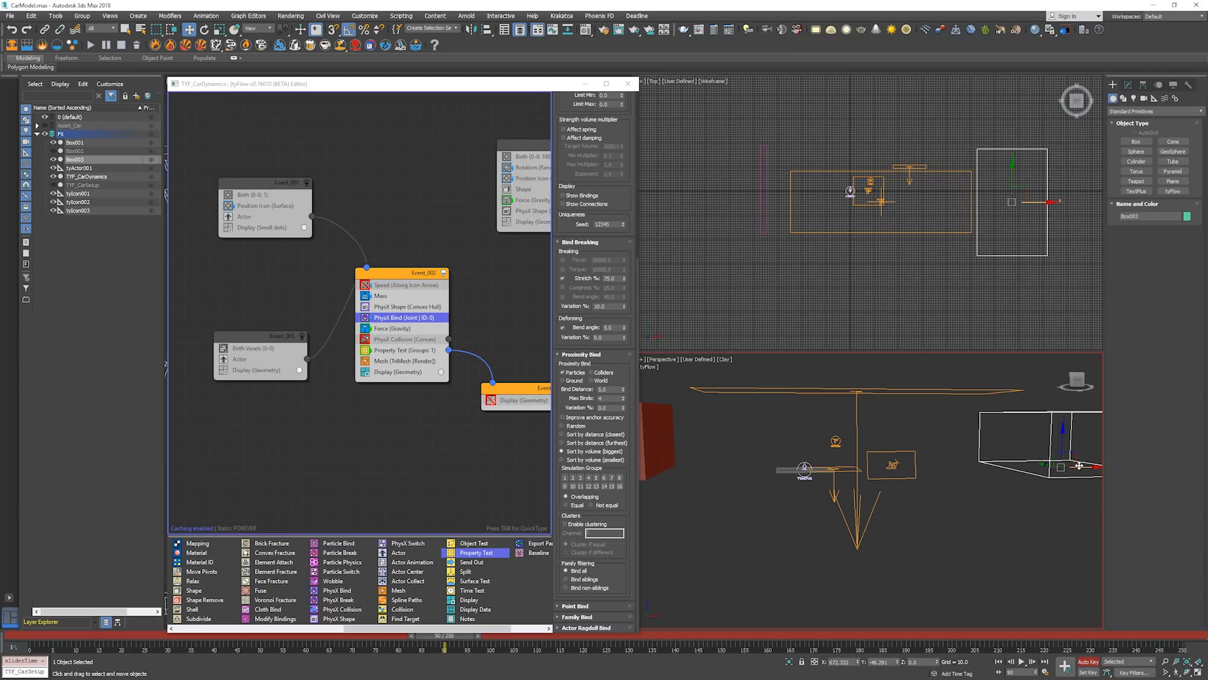
drag(1080, 465, 733, 463)
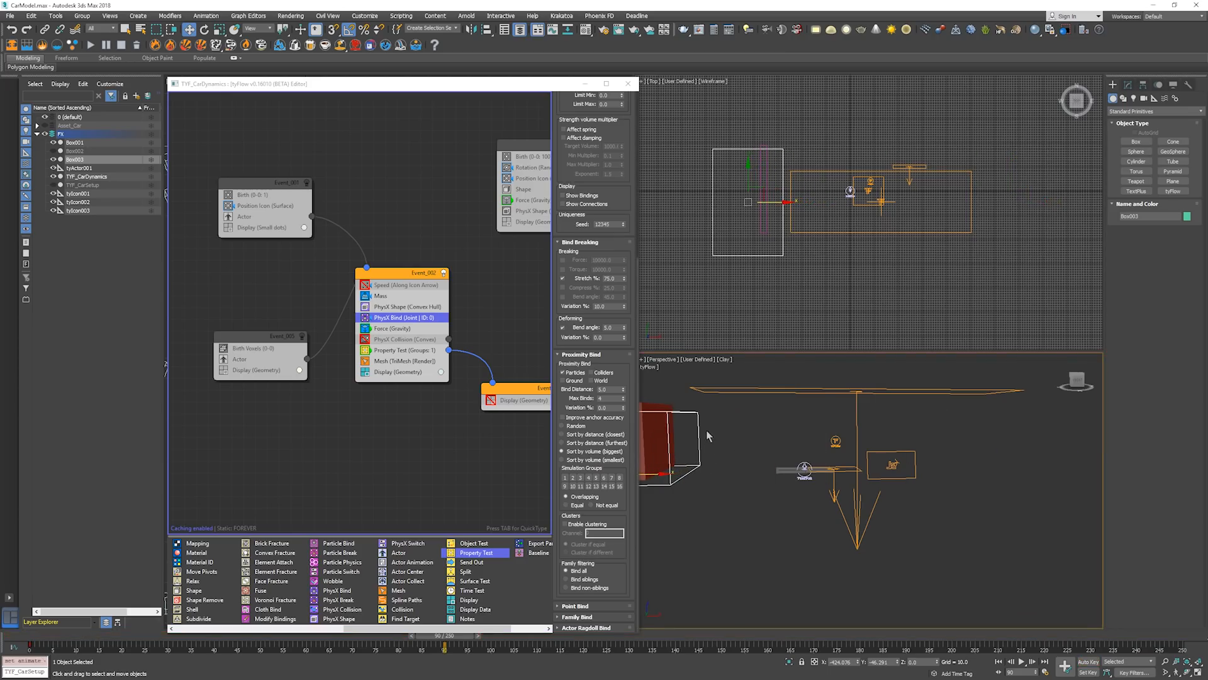
Set all of the box's position keys to linear tangents, play the animation to check it, and return to the first frame
key(ctrl+e)
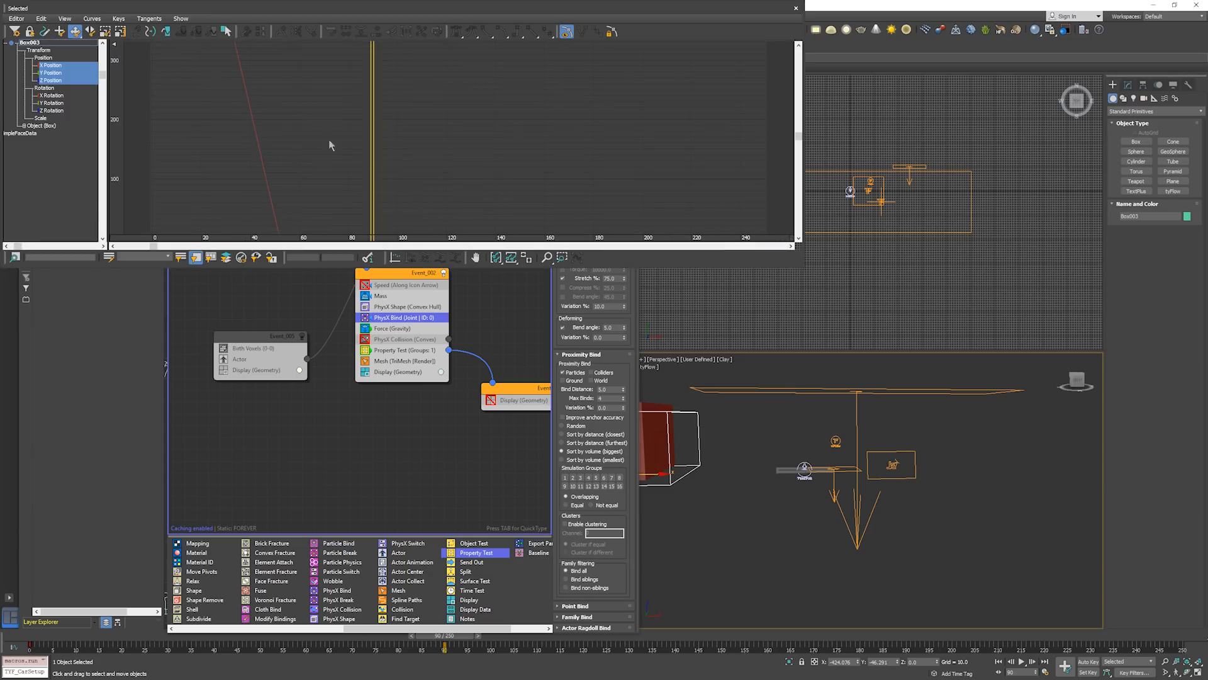
click(511, 259)
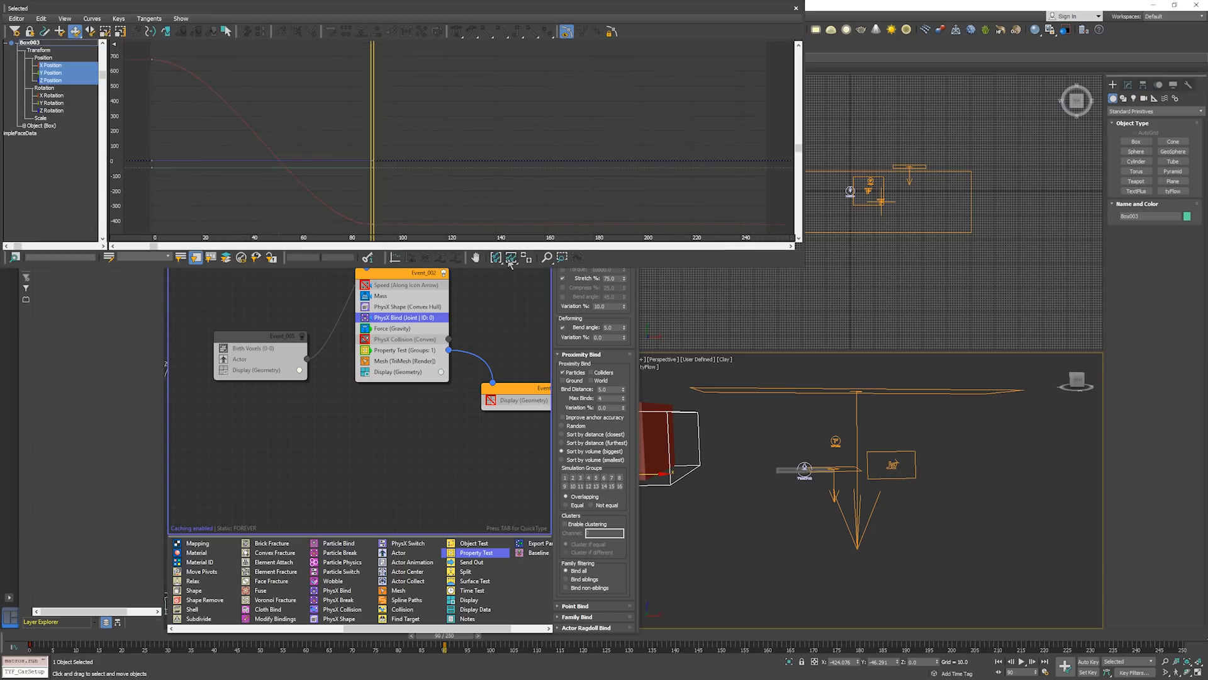
key(ctrl+a)
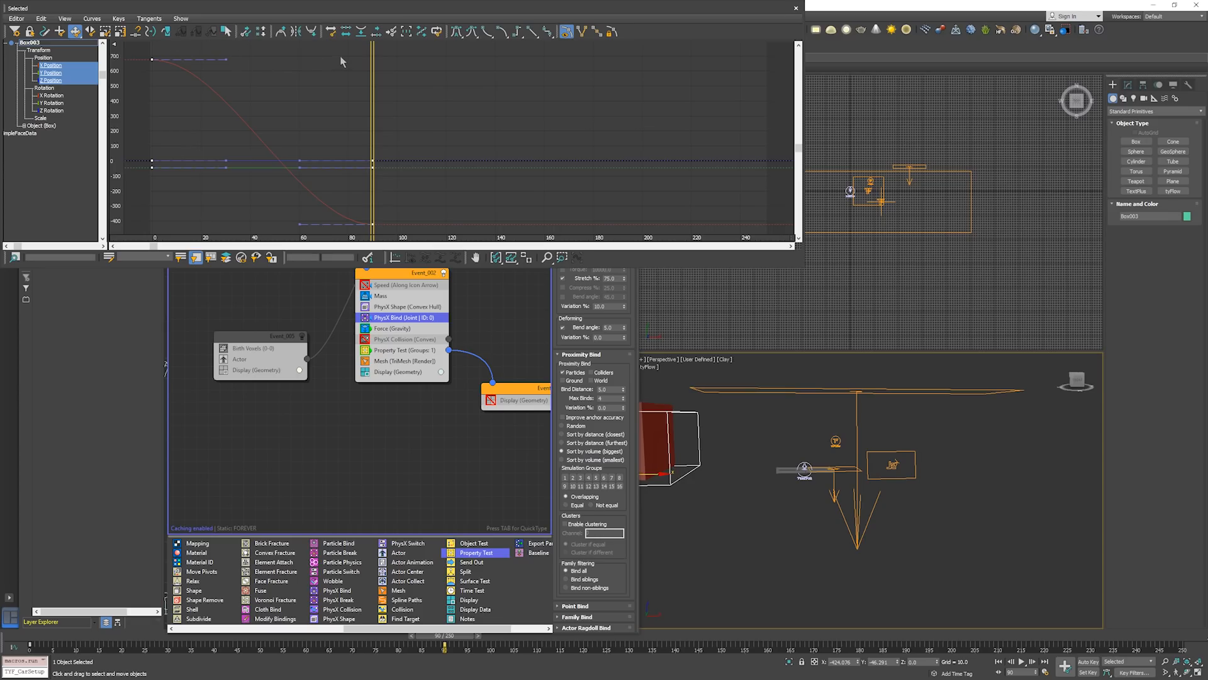
click(534, 31)
click(796, 8)
key(/)
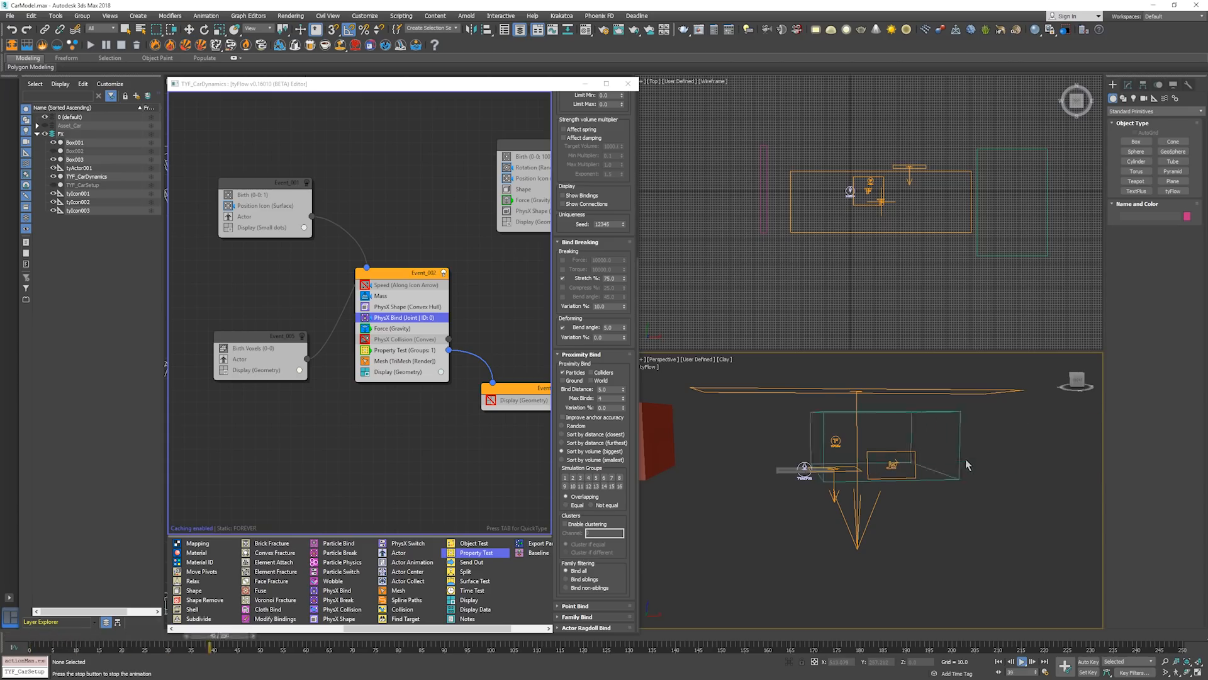
key(/)
key(Home)
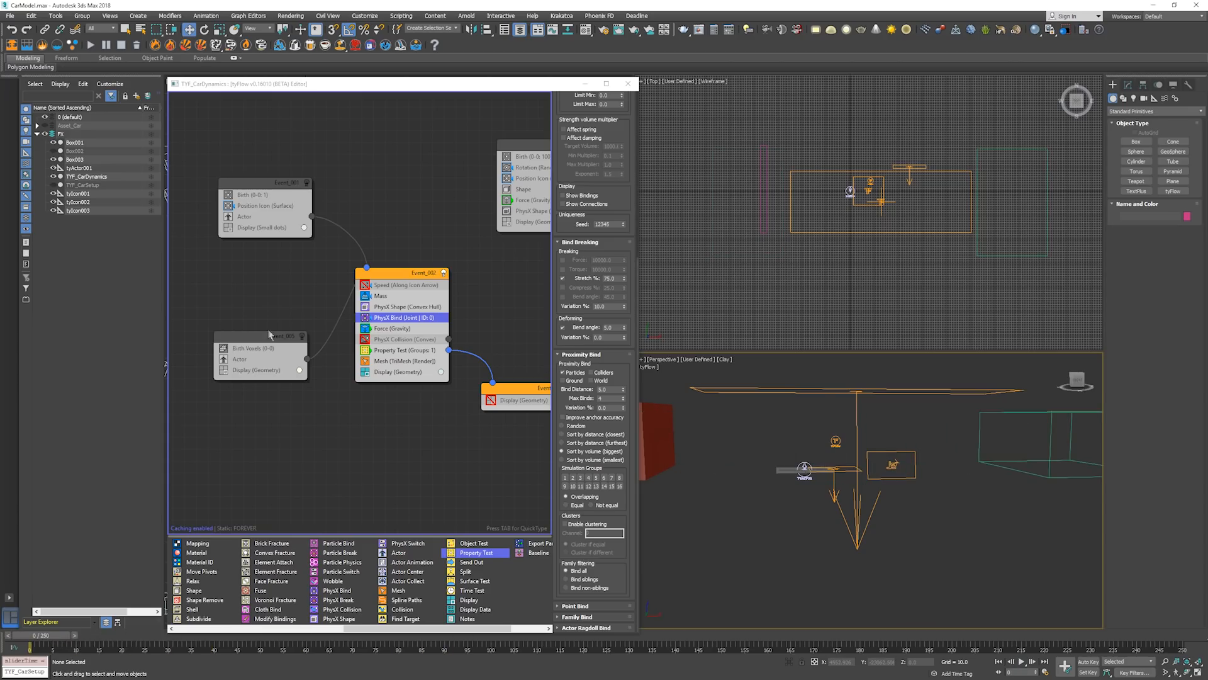
Rearrange the event nodes and add a Surface Test operator above the Display operator in Event_002
drag(270, 335, 220, 292)
drag(393, 277, 349, 306)
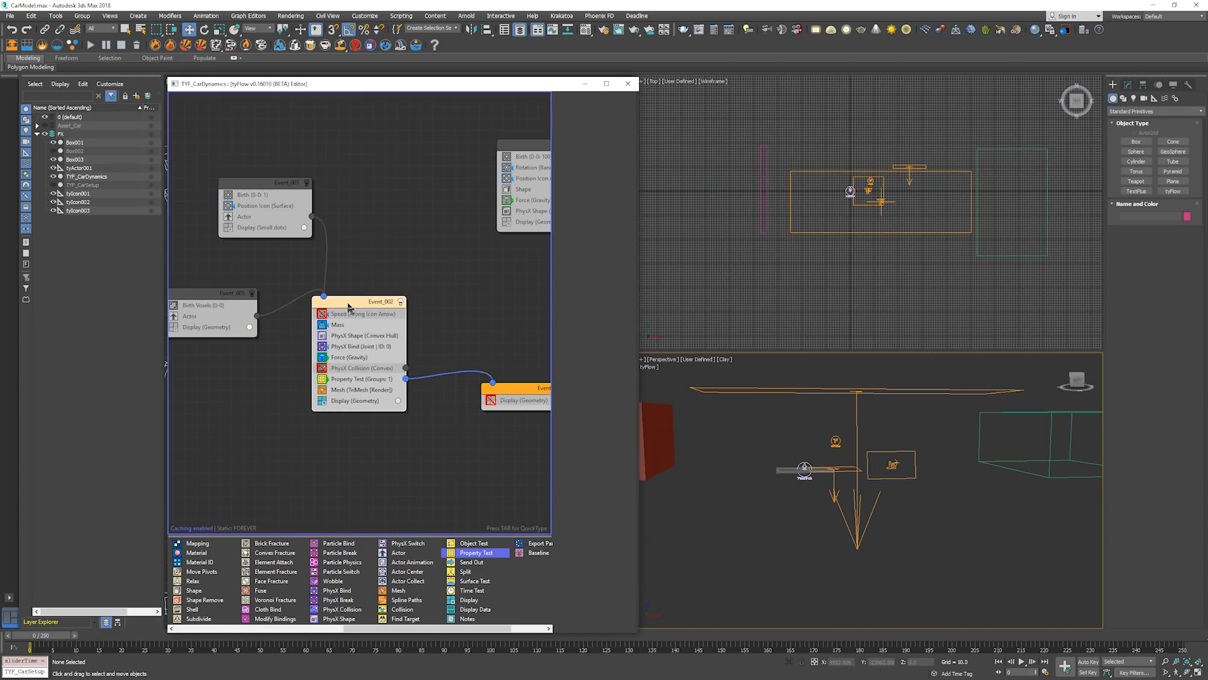
right_click(353, 362)
click(334, 494)
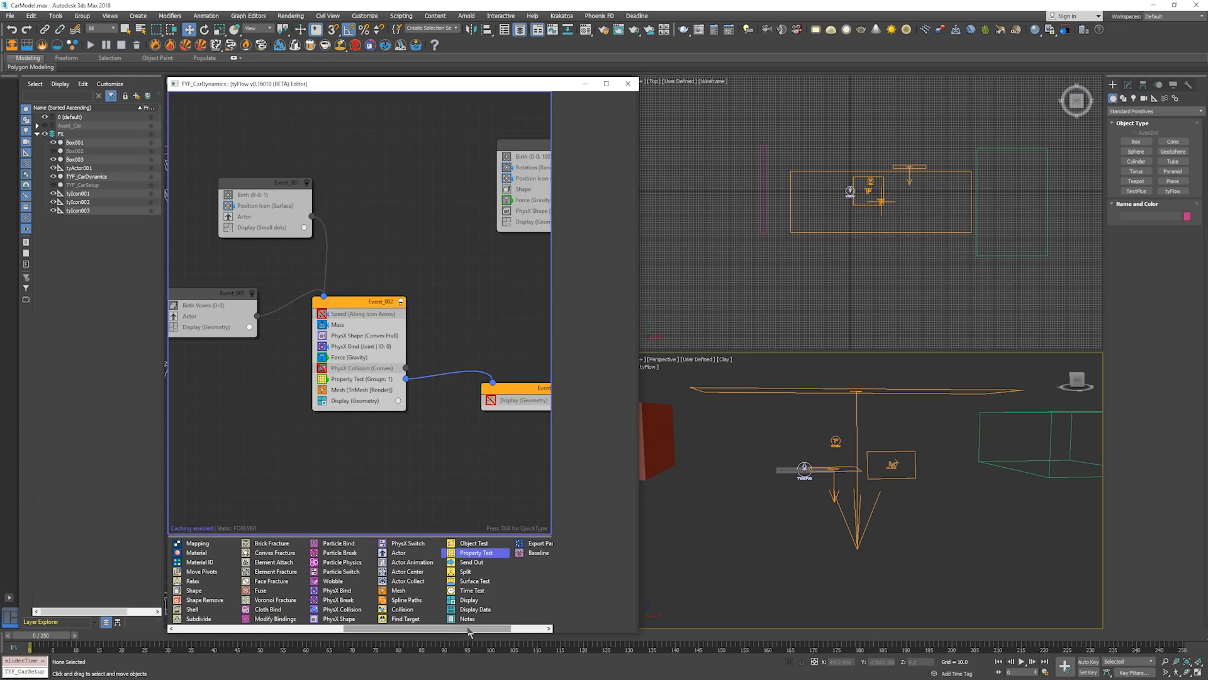
drag(469, 631, 503, 631)
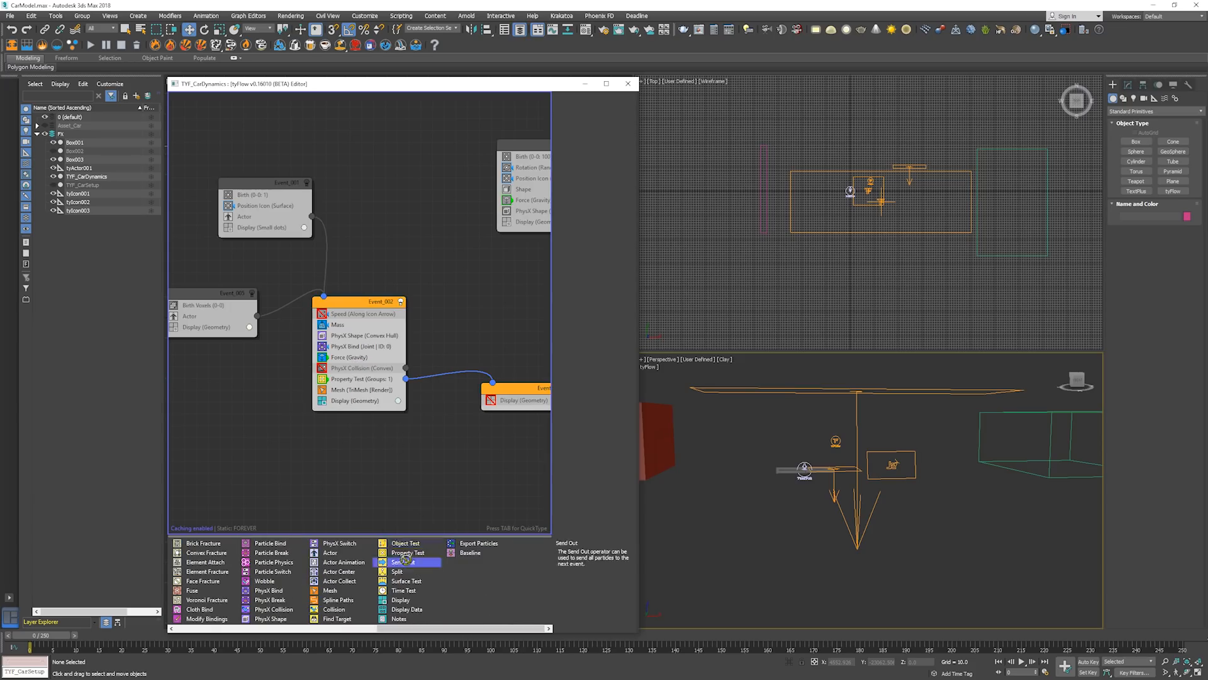
drag(376, 403, 376, 403)
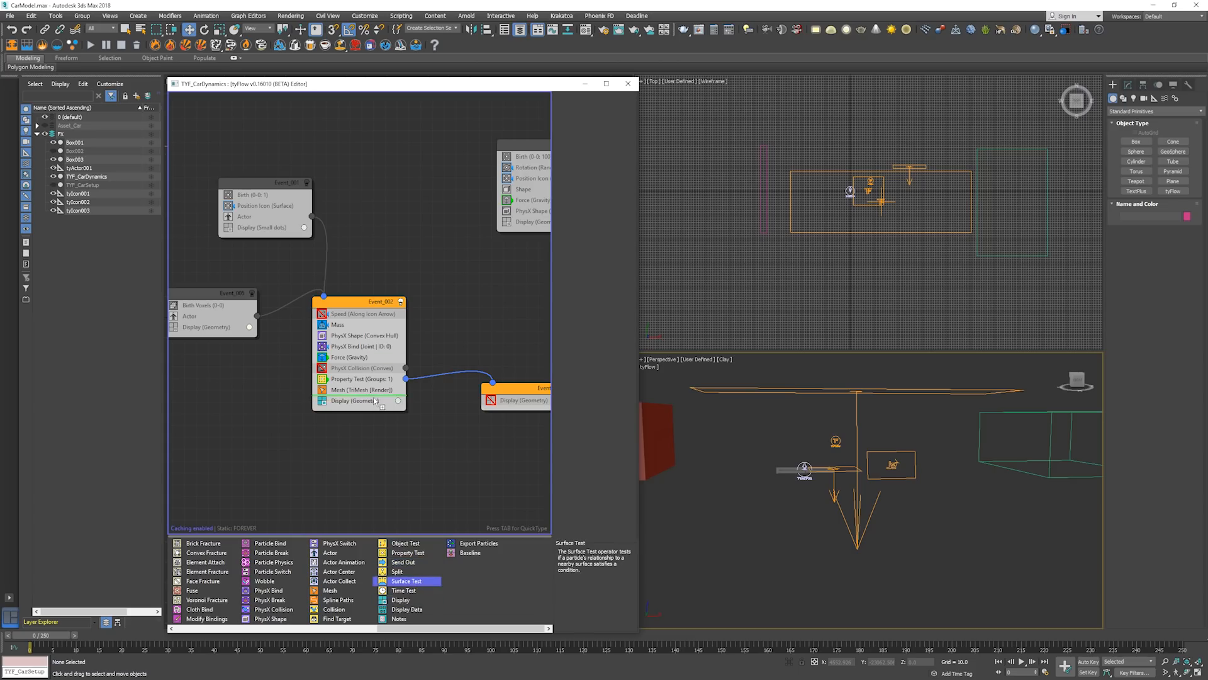
click(466, 436)
drag(493, 386, 519, 336)
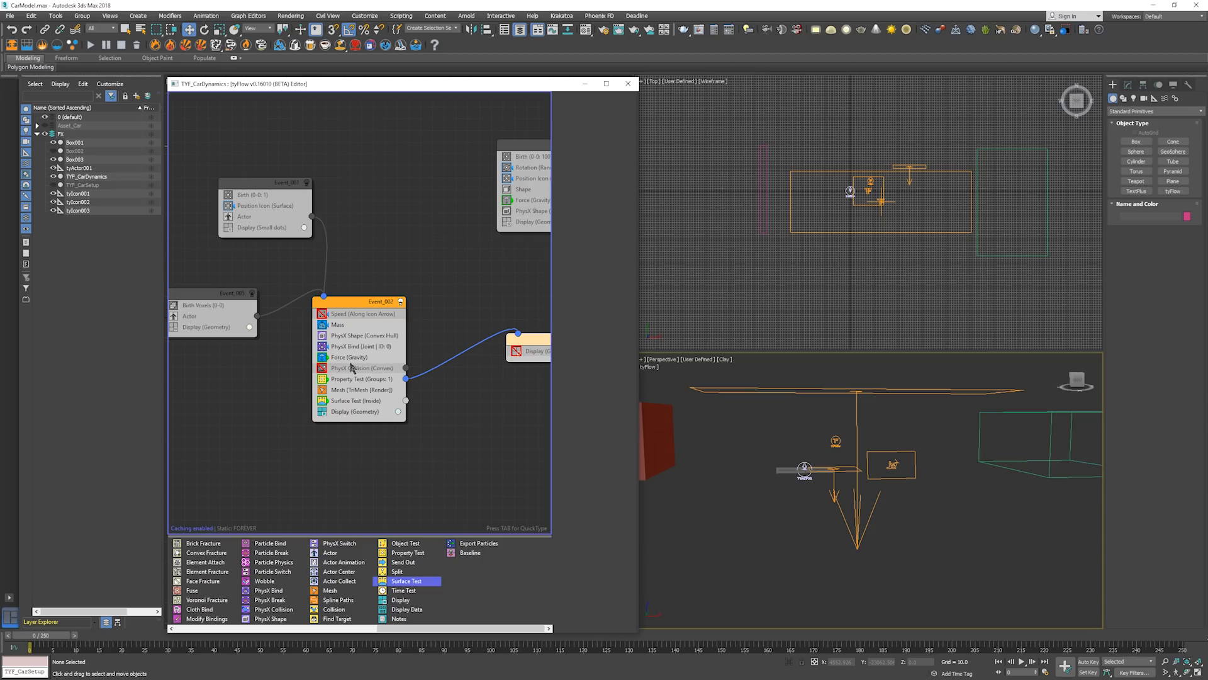
Paste a copy of Event_002 beside the original and connect the original's Surface Test output to the copy
mouse_move(342, 304)
mouse_down()
mouse_move(440, 425)
mouse_move(335, 320)
mouse_up()
right_click(335, 320)
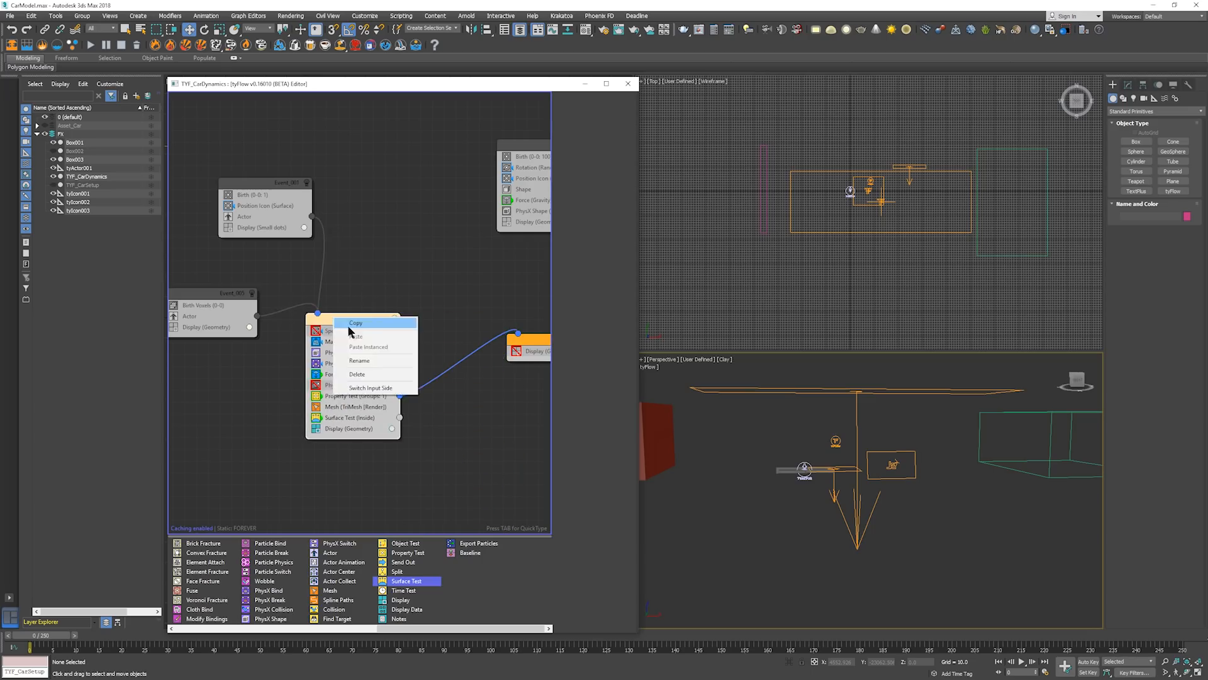
click(351, 333)
right_click(432, 409)
click(446, 414)
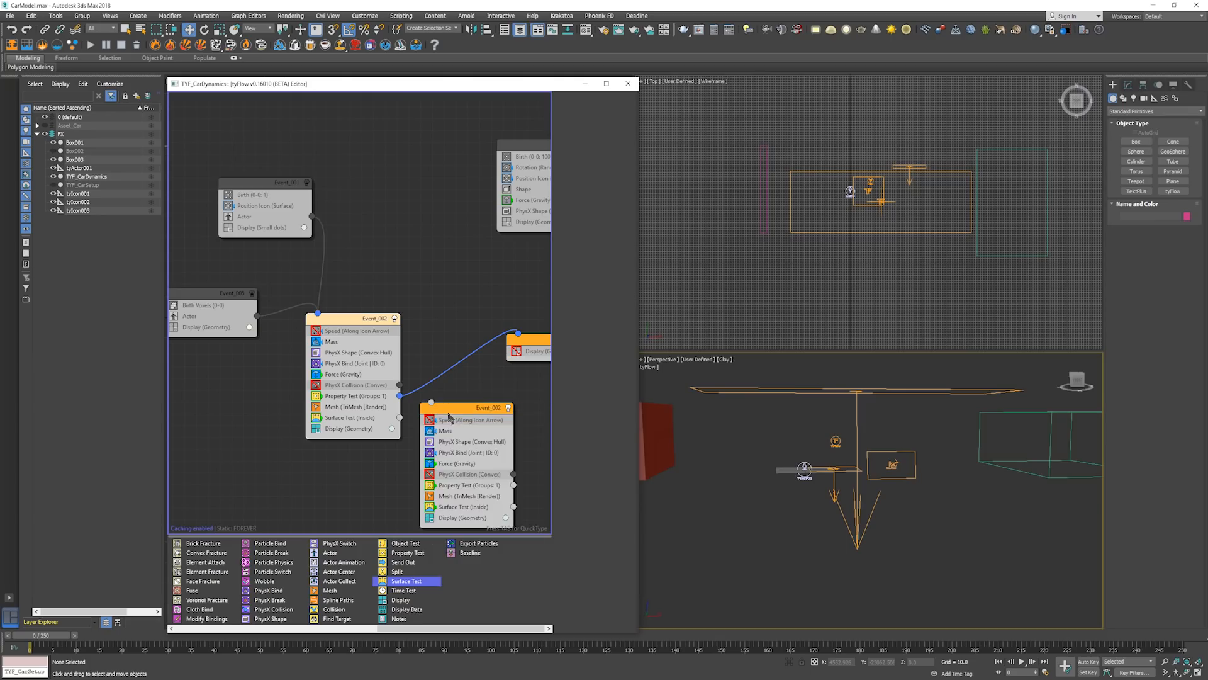
drag(450, 411, 489, 405)
click(434, 422)
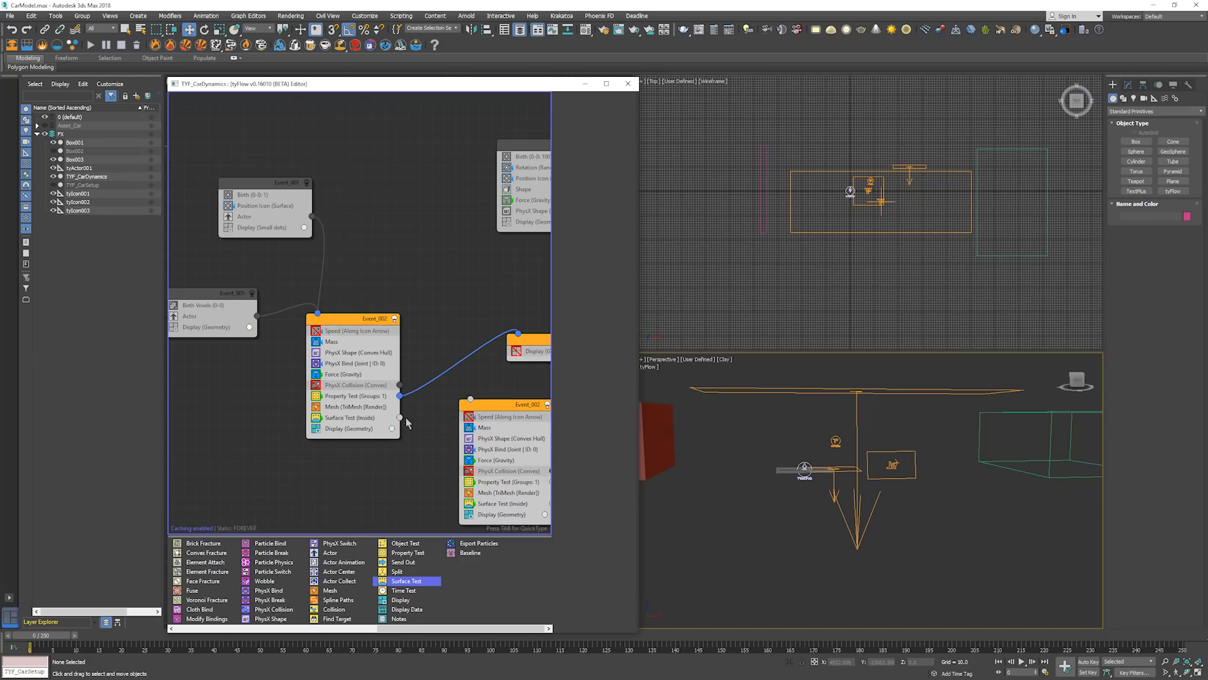
drag(400, 417, 471, 400)
Add Box003 as the test object in the original Event_002's Surface Test
click(365, 418)
click(575, 206)
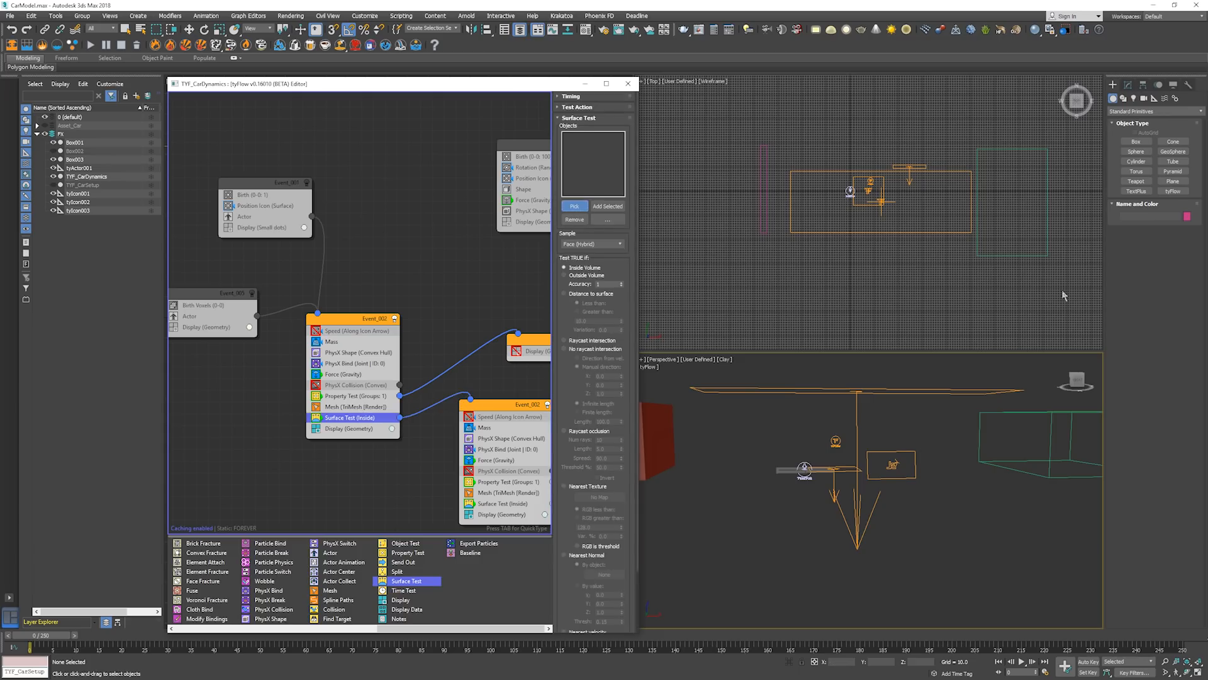
click(1053, 414)
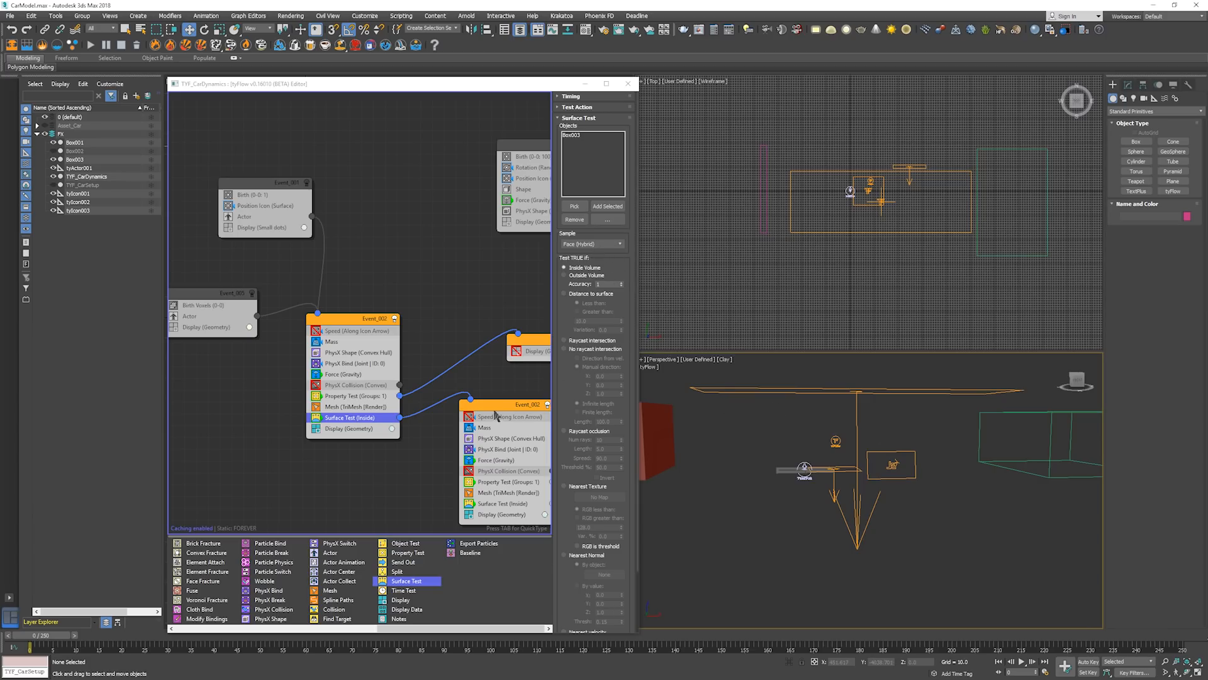
Reposition the copied Event_002 below the original and enable its Speed operator
drag(495, 415, 481, 450)
middle_drag(418, 496, 389, 423)
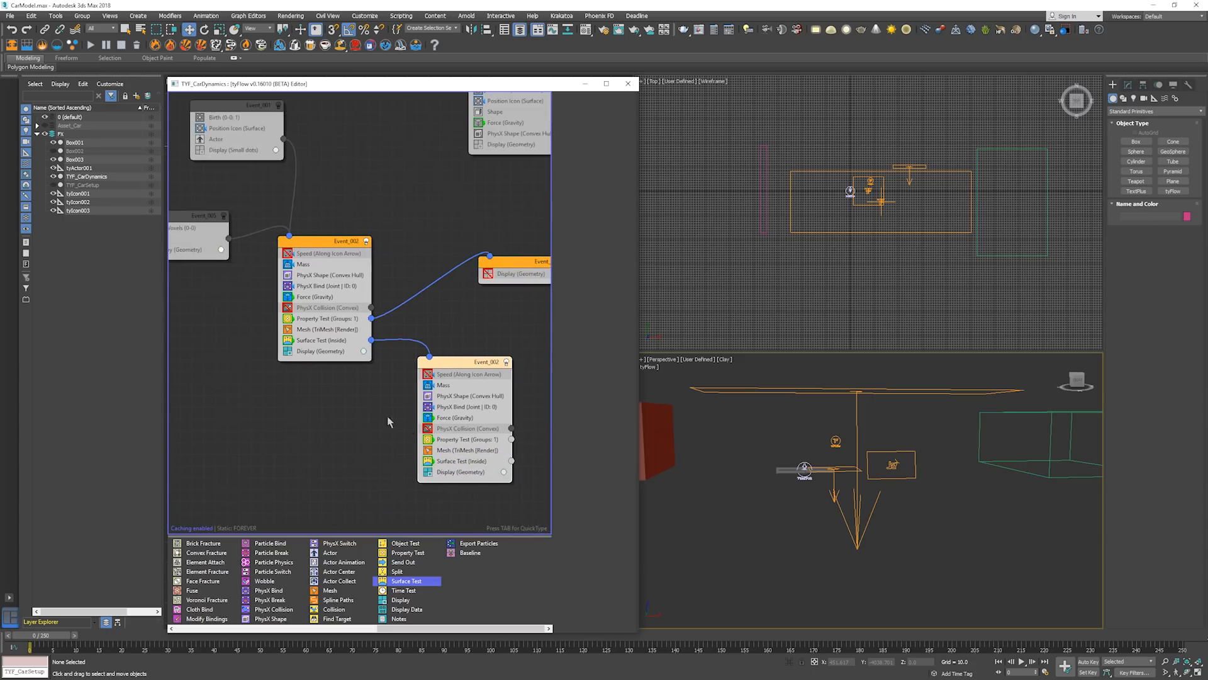
click(428, 374)
Rotate the tyIcon002 speed icon so its arrow points diagonally up toward the wall
middle_drag(950, 476, 892, 504)
middle_drag(917, 383, 911, 401)
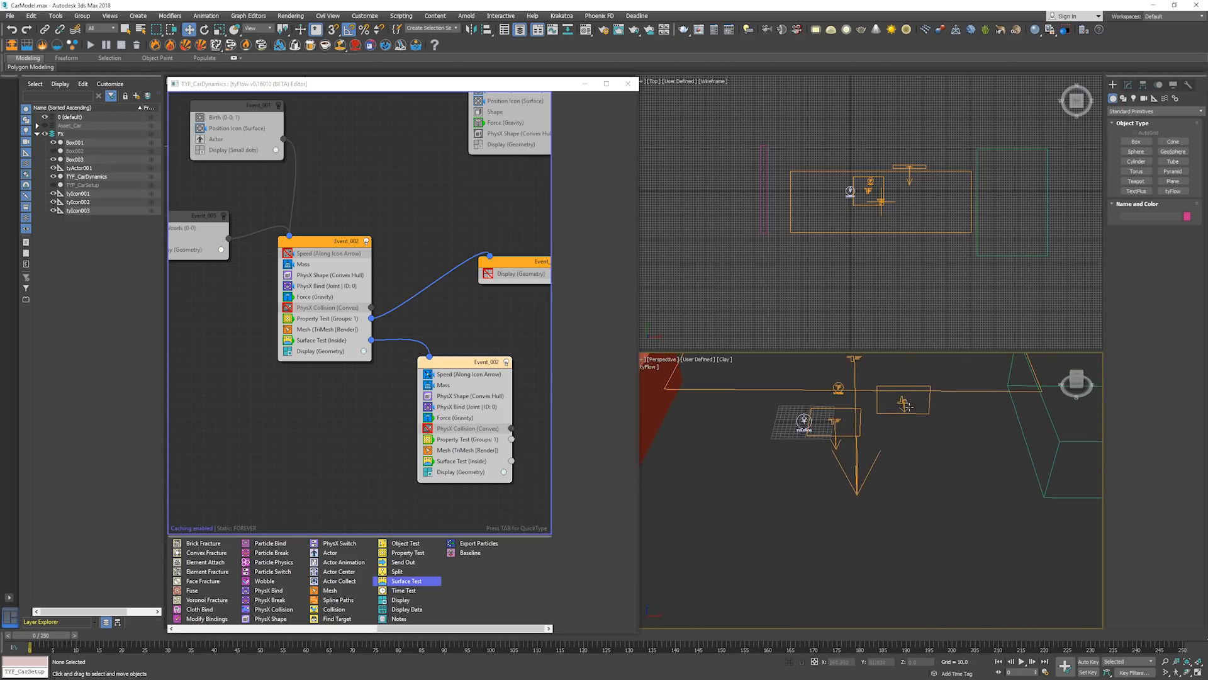
click(905, 407)
right_click(905, 406)
click(932, 420)
drag(931, 421, 877, 418)
alt+middle_drag(910, 416, 916, 388)
drag(921, 370, 937, 377)
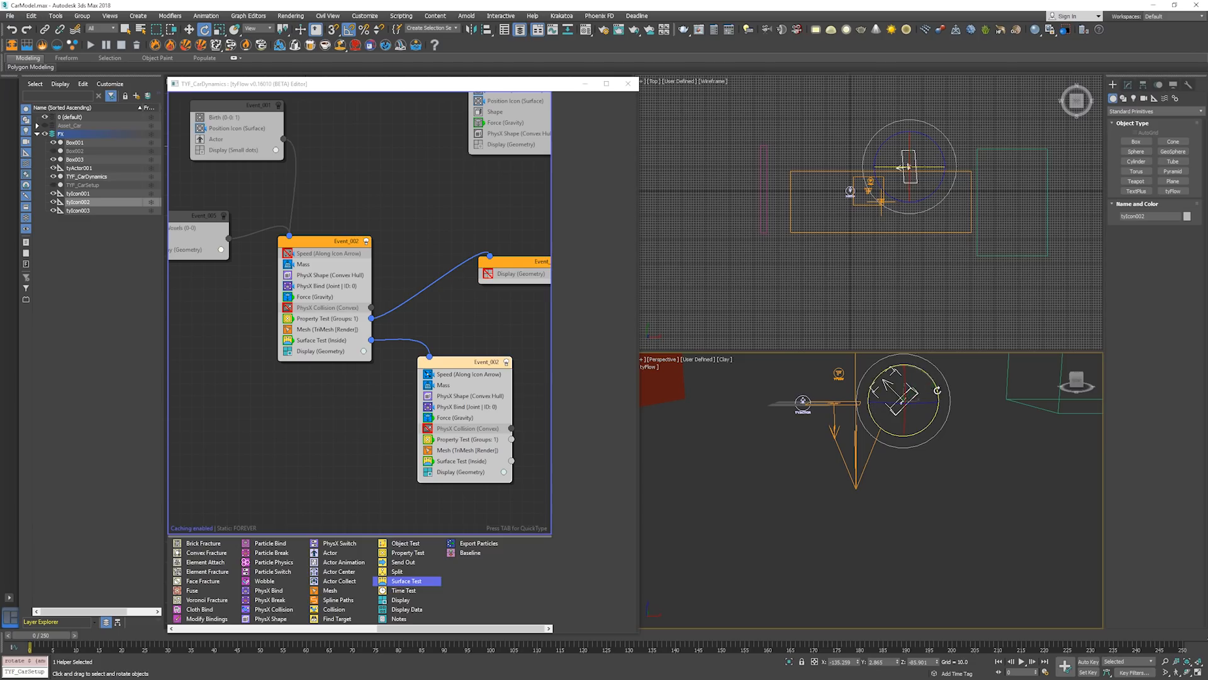
middle_drag(940, 389, 951, 403)
Enable the Birth Voxels event and play the simulation from the first frame
key(Home)
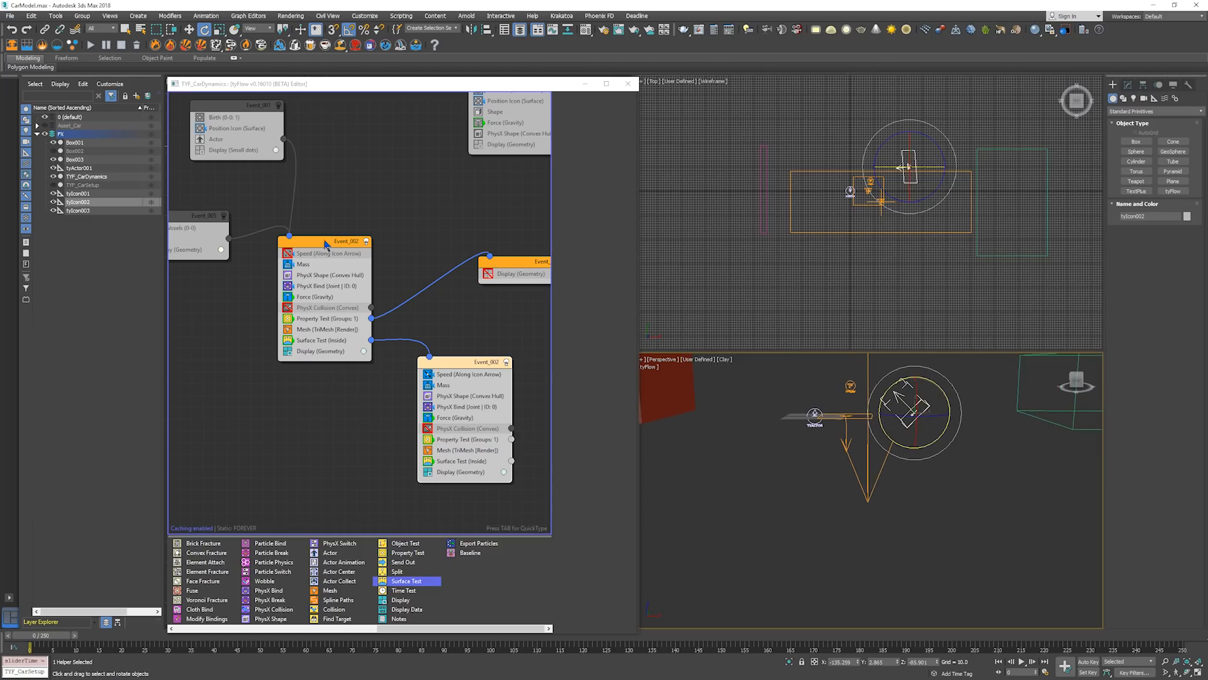
click(223, 216)
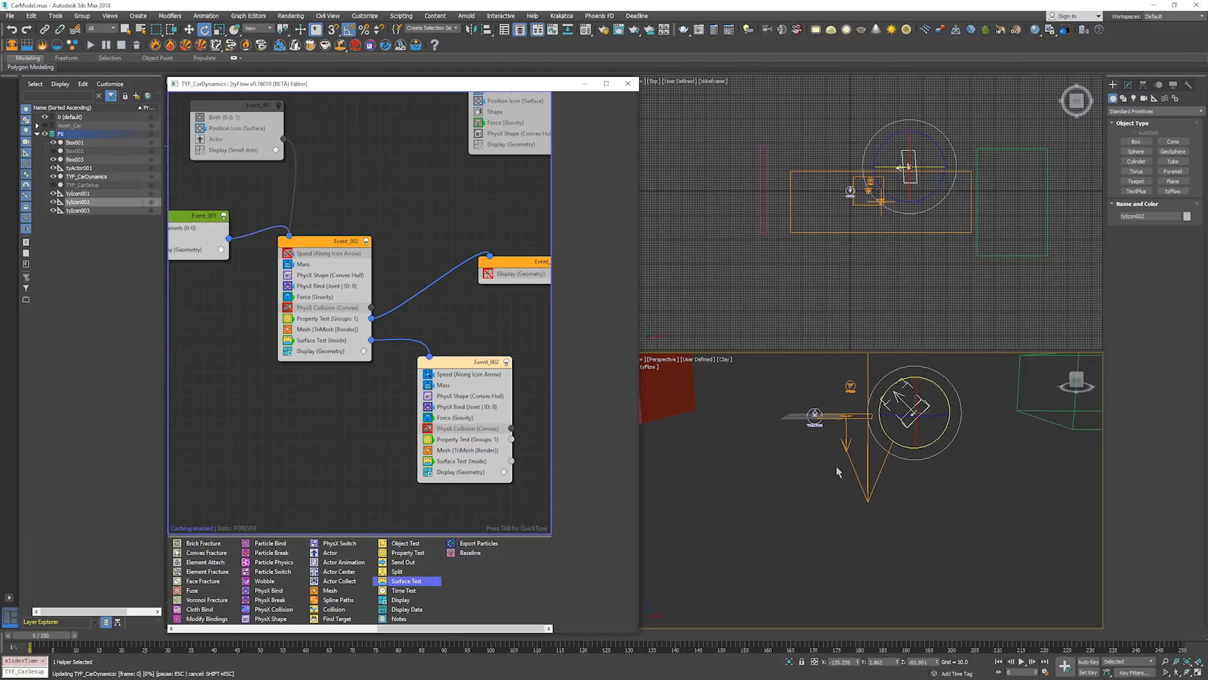
click(845, 439)
key(/)
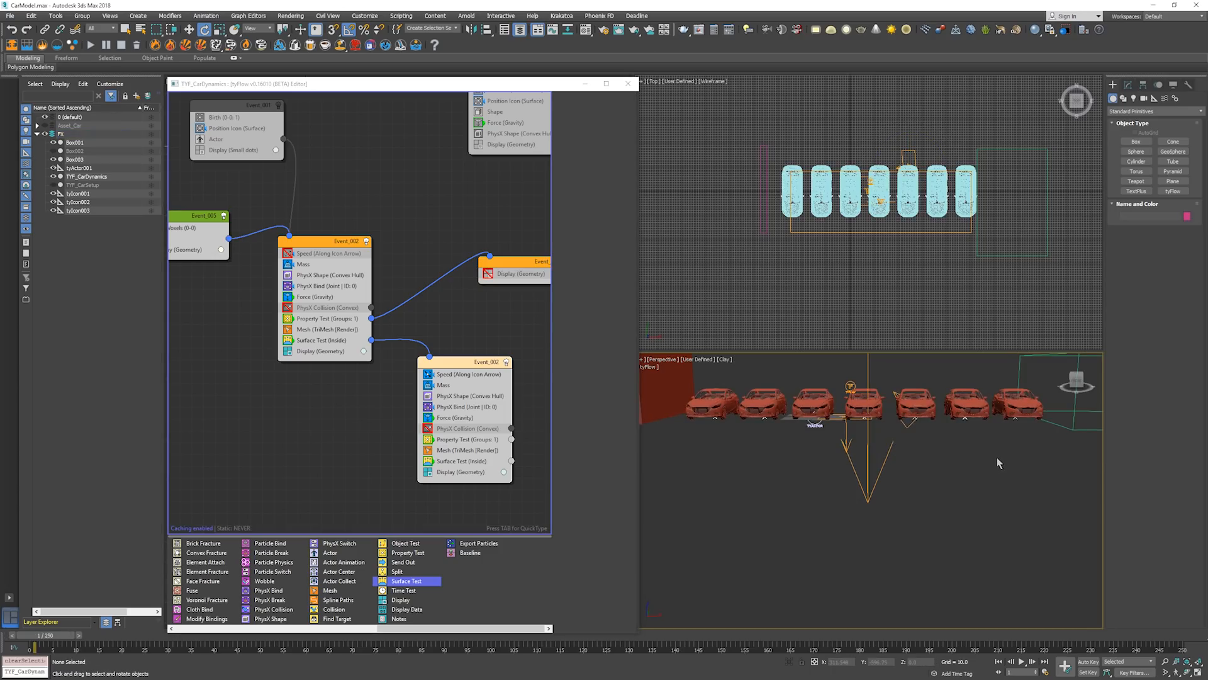
Set the copied event's Speed magnitude to 200, play the simulation, and return to the first frame
click(455, 375)
double_click(601, 139)
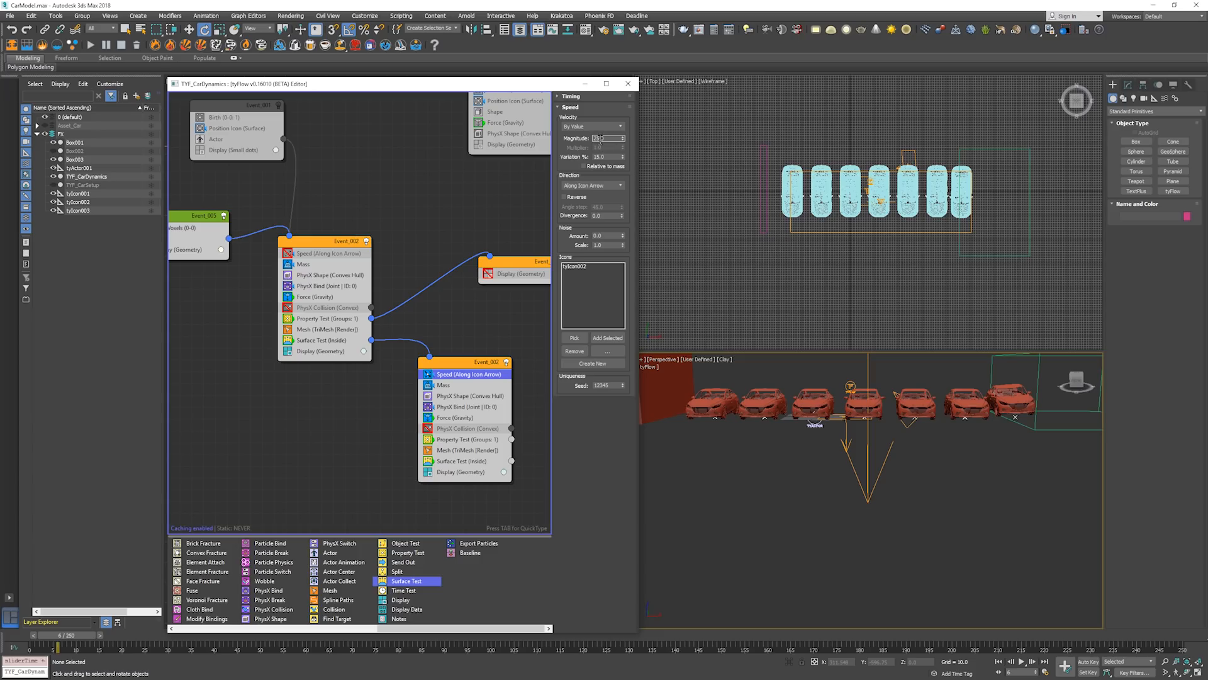
text(200)
key(Return)
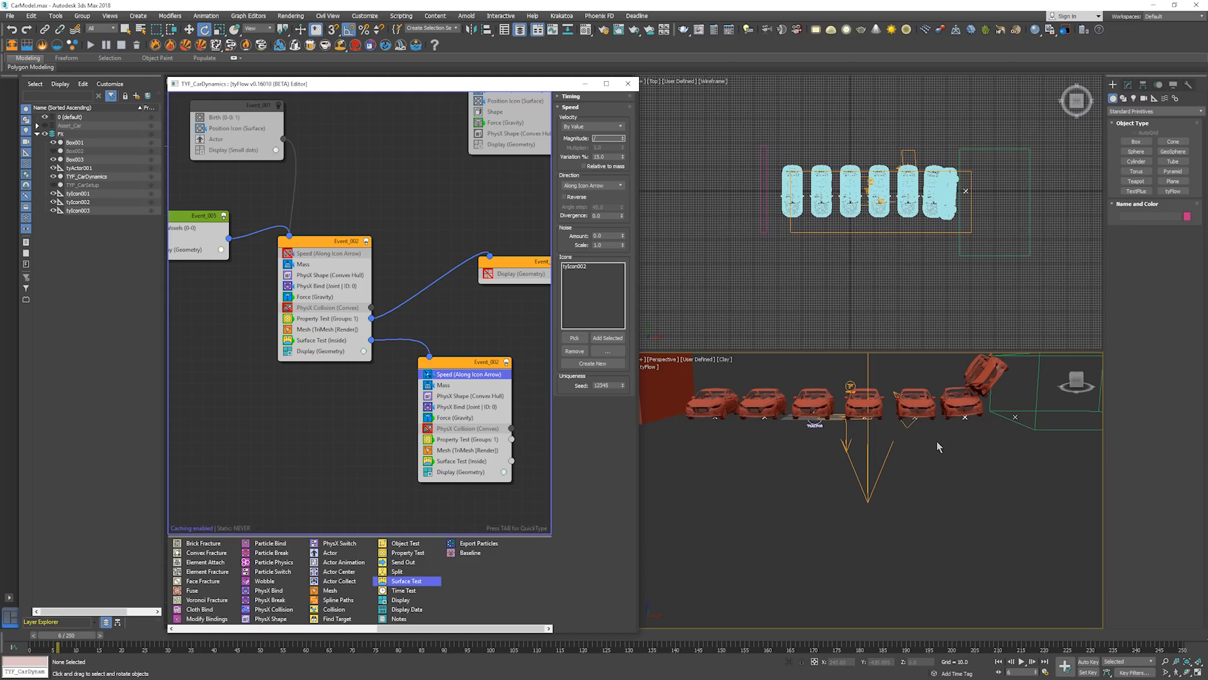
middle_drag(939, 436, 945, 443)
key(slash)
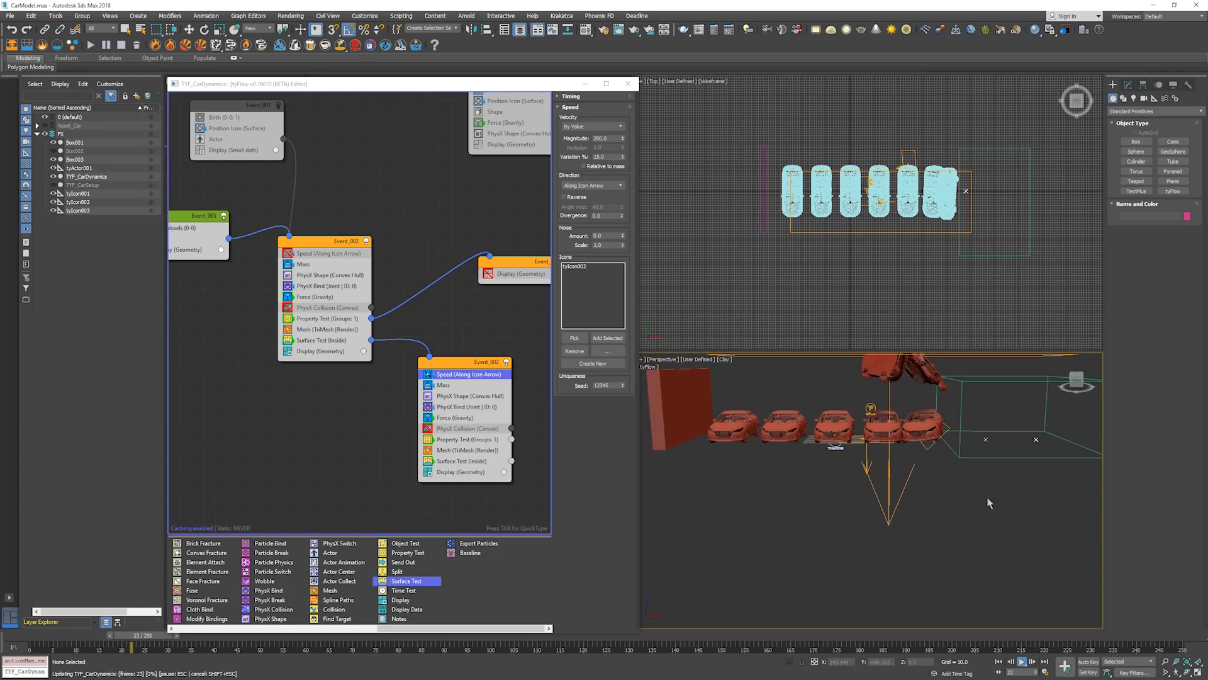
middle_drag(1003, 499, 1058, 550)
key(e)
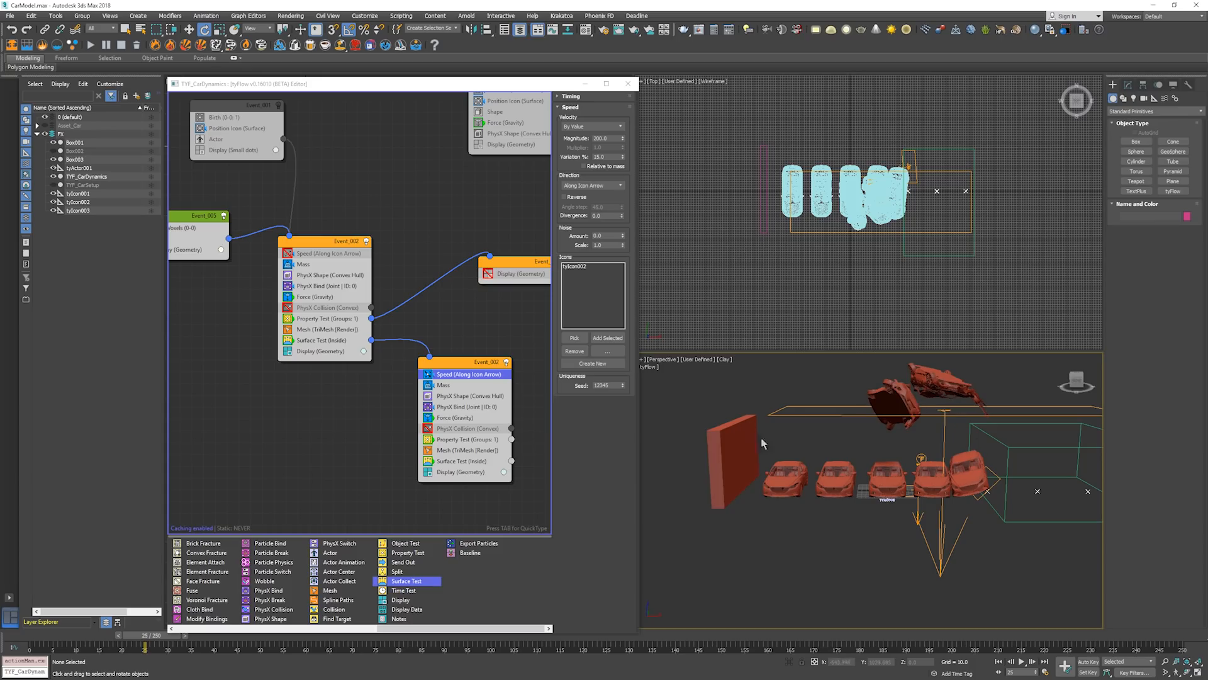
key(Home)
click(399, 248)
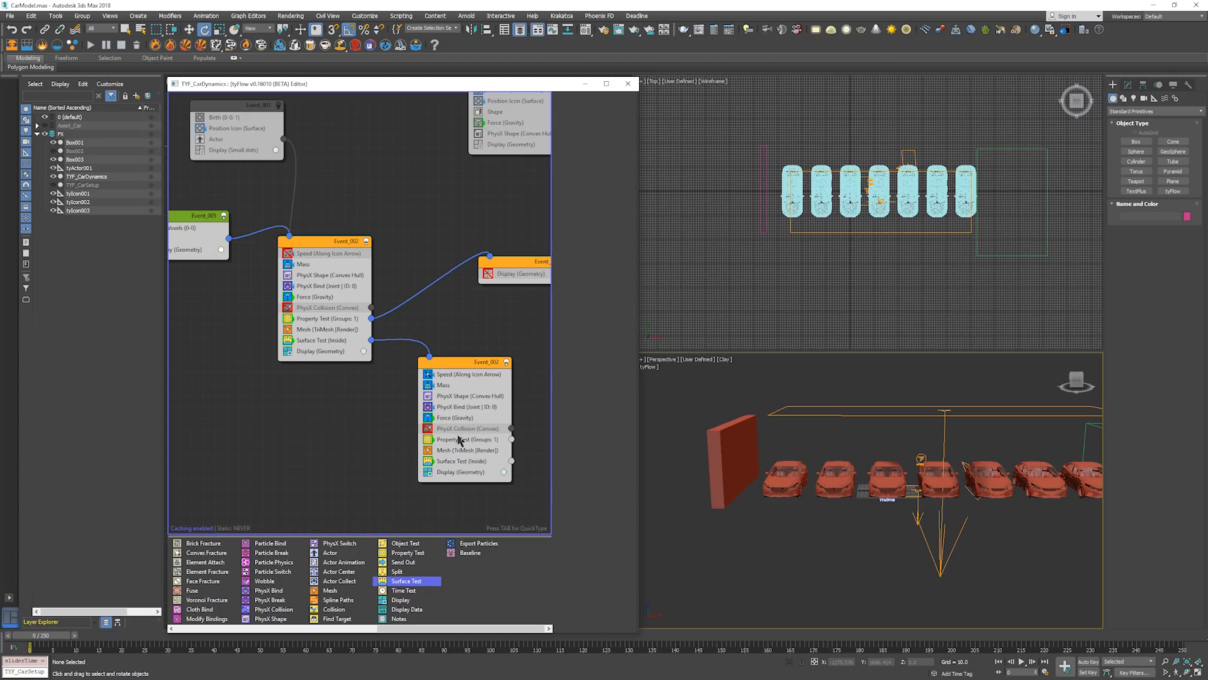
Make the PhysX Bind operators of the original and copied Event_002 instances of each other
click(467, 408)
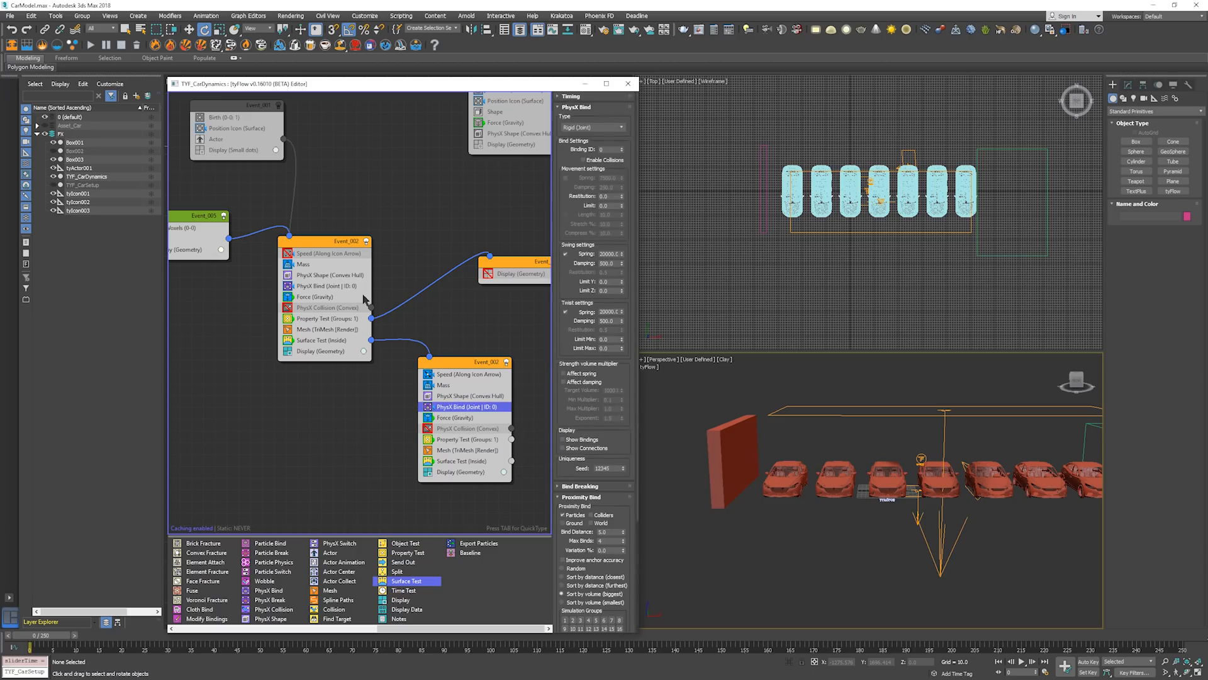
ctrl+click(324, 286)
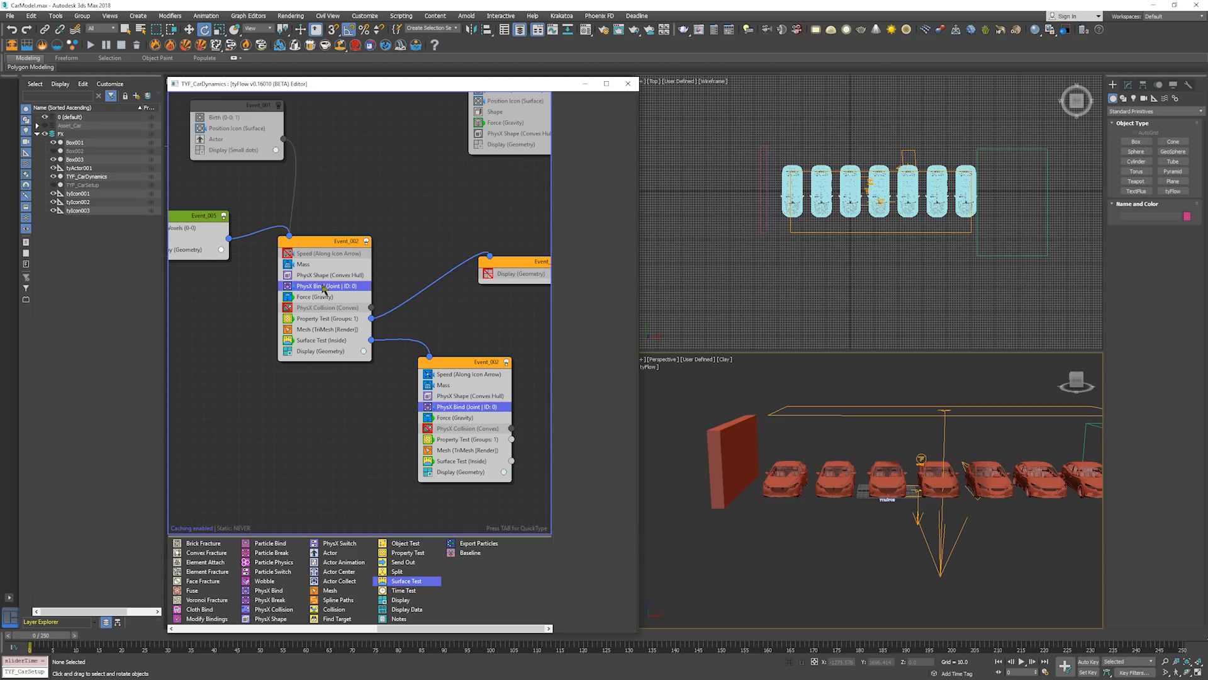
right_click(479, 411)
click(510, 478)
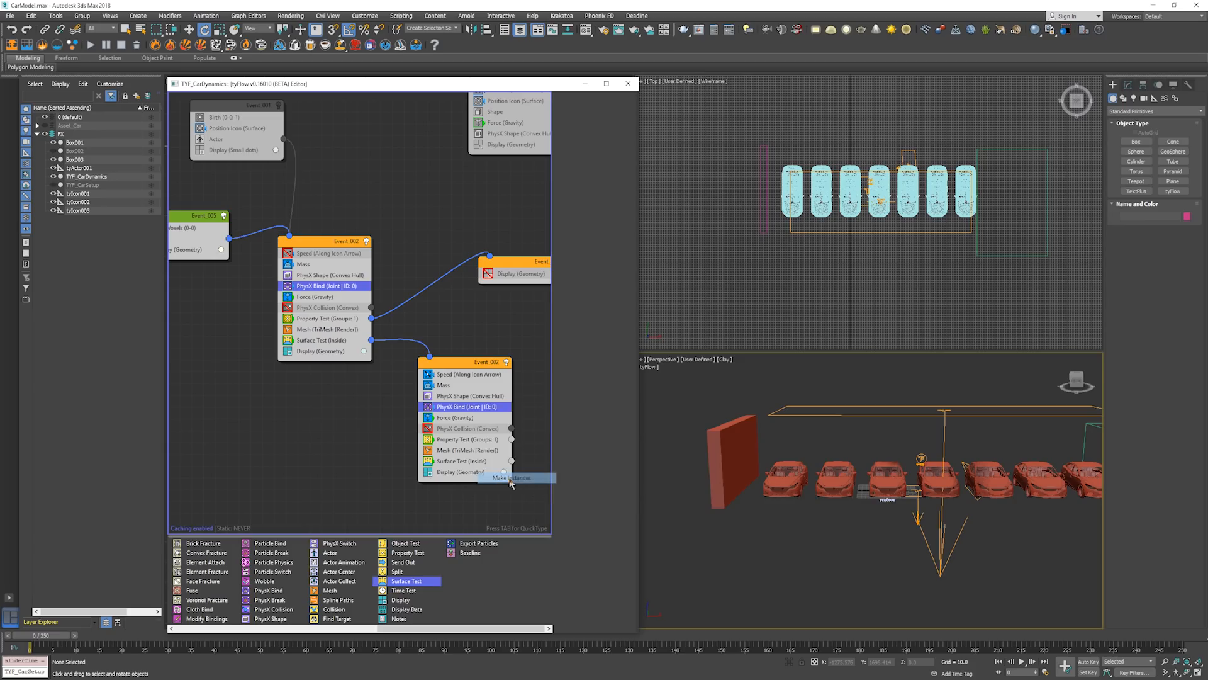
Disable stretch breaking in the Bind Breaking settings of the instanced PhysX Bind
click(457, 410)
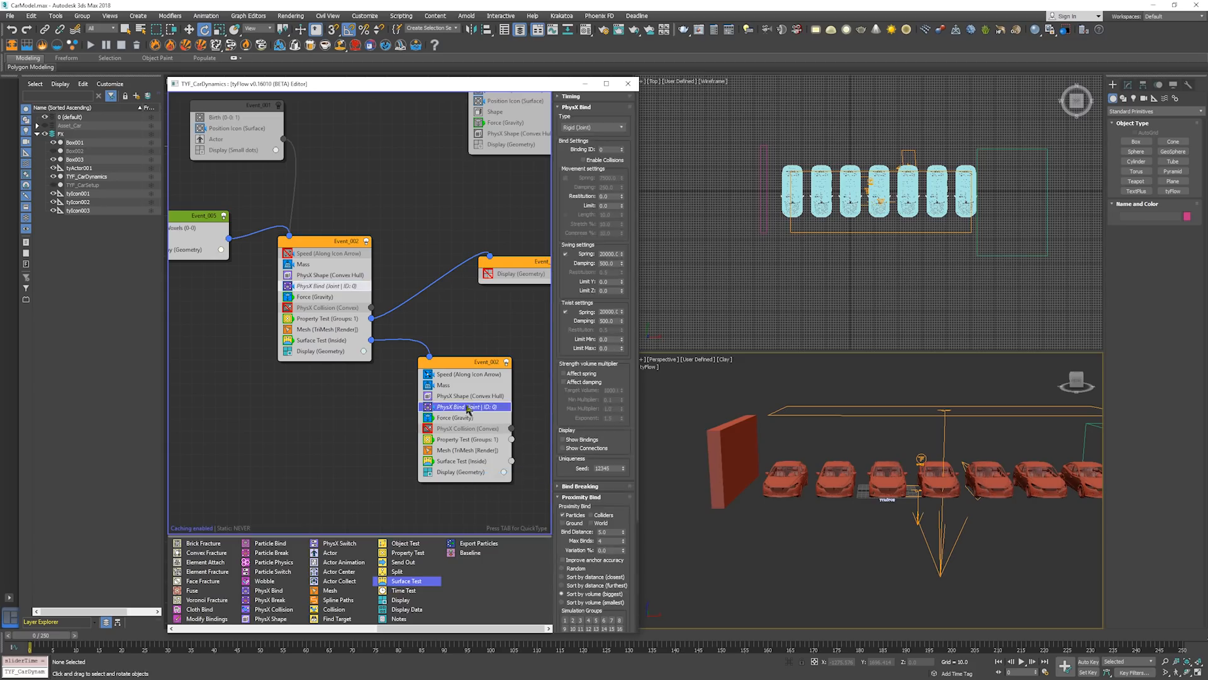
drag(580, 542, 582, 598)
click(592, 486)
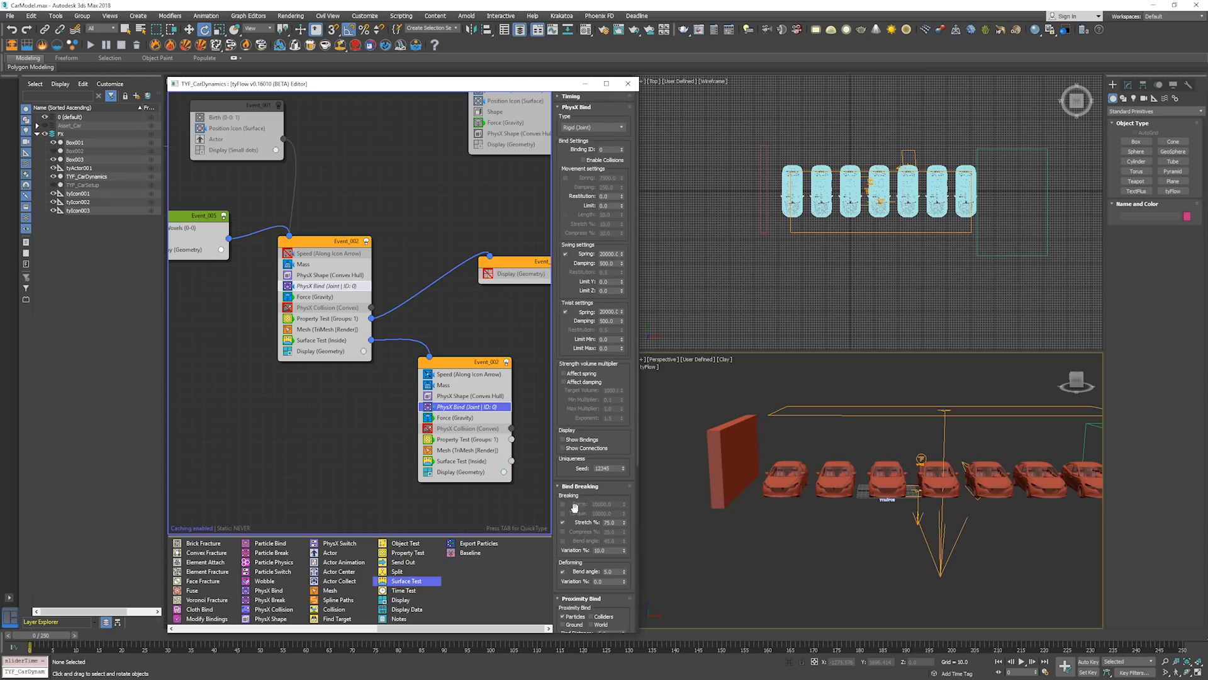
click(564, 522)
Try a further rotation of the tyIcon002 speed icon and undo it
middle_drag(884, 450, 842, 435)
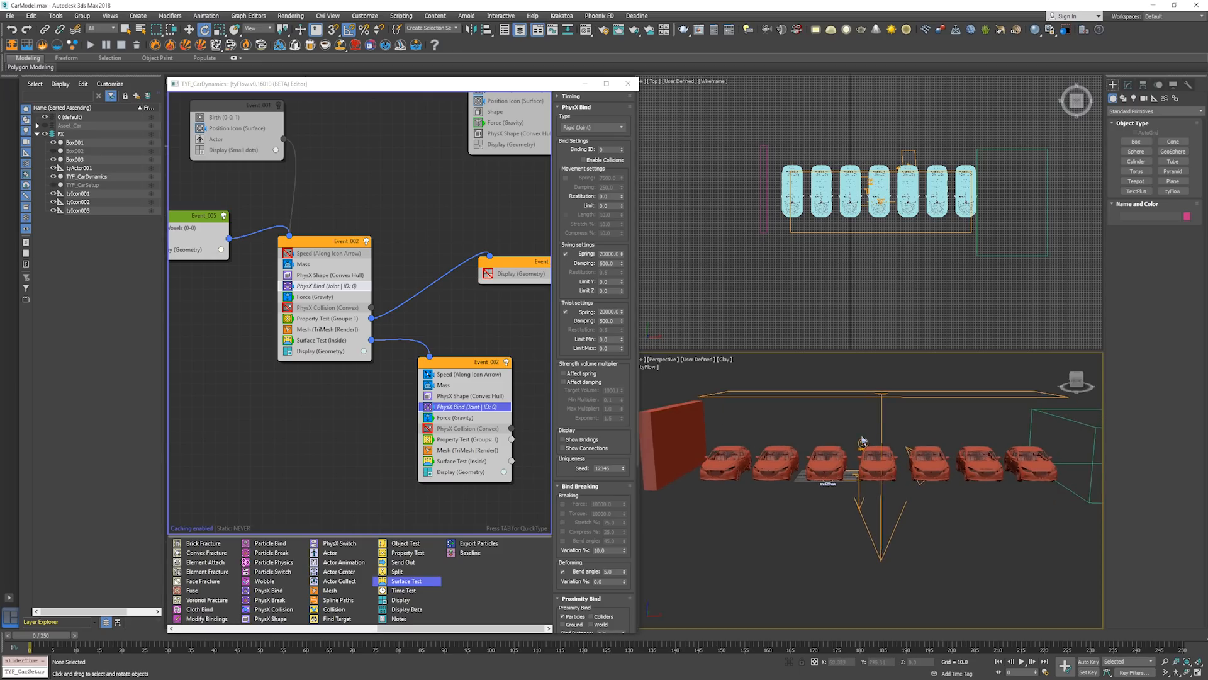
middle_drag(953, 440, 884, 431)
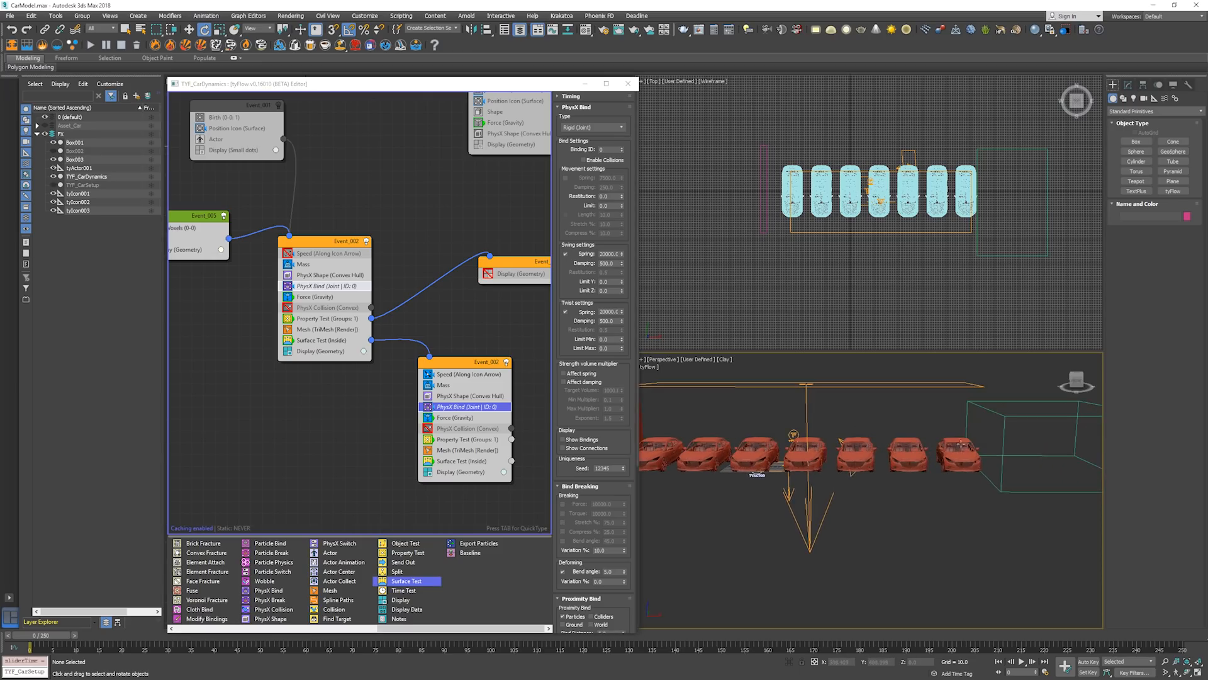
click(839, 440)
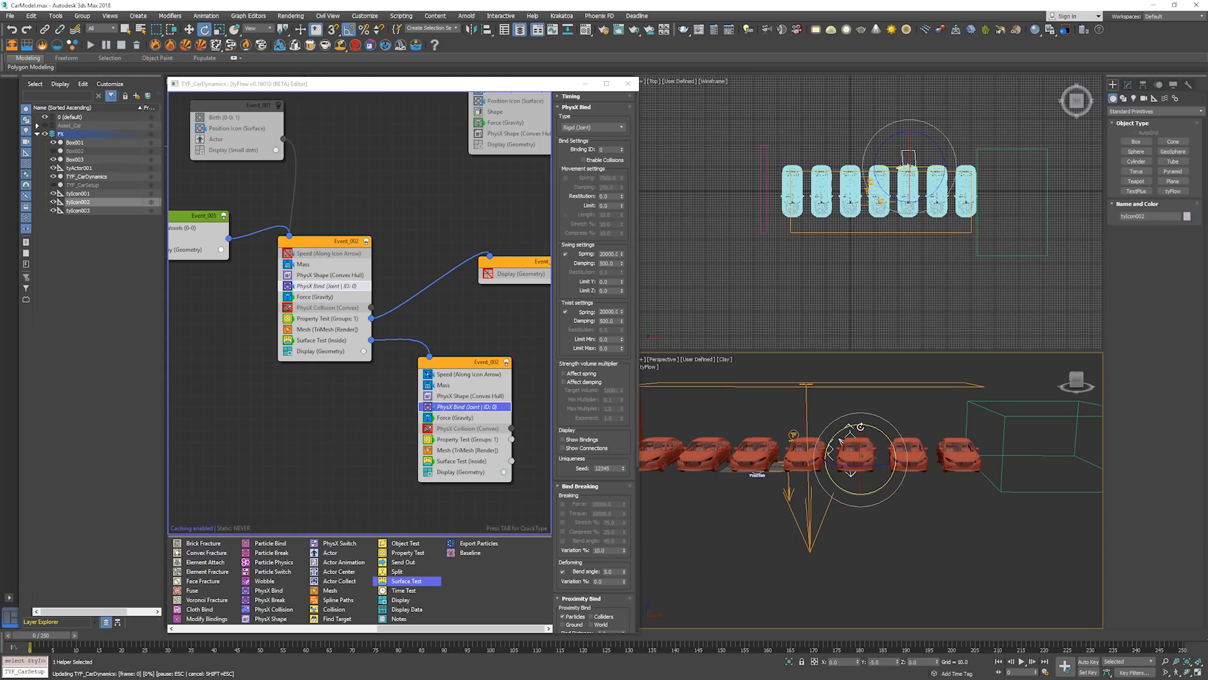
drag(860, 427, 883, 434)
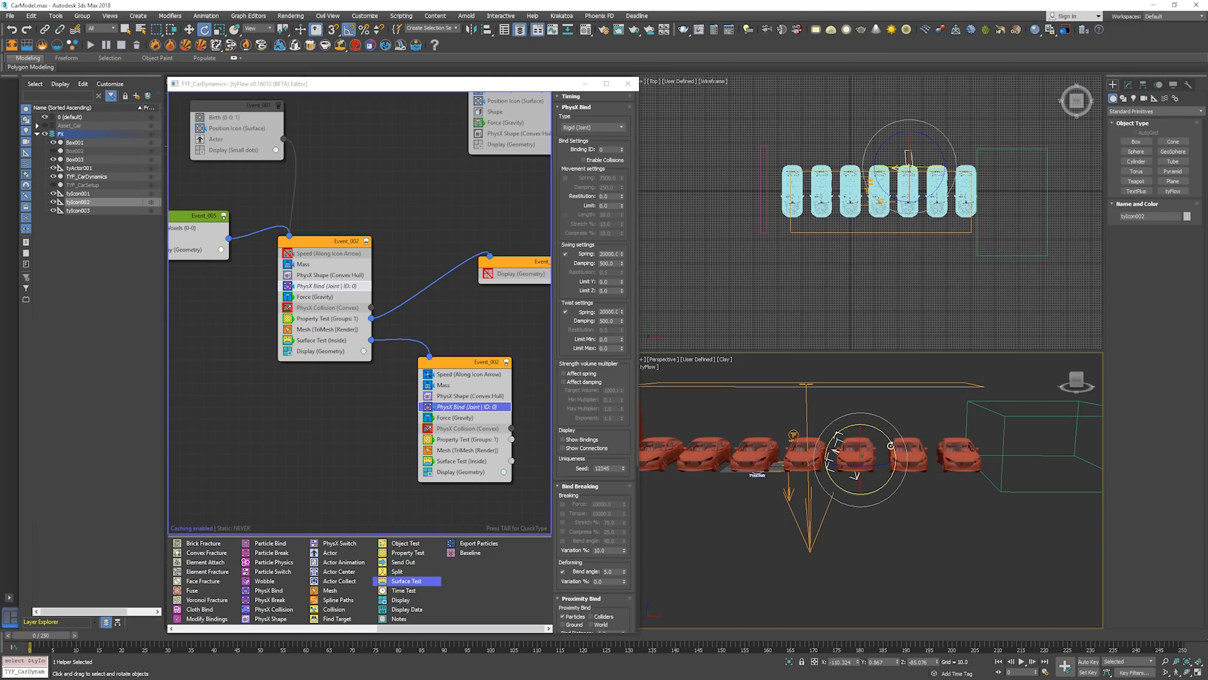
key(ctrl+z)
right_click(670, 241)
Set the copied event's Speed magnitude to 140, play the simulation, and return to the first frame
click(474, 375)
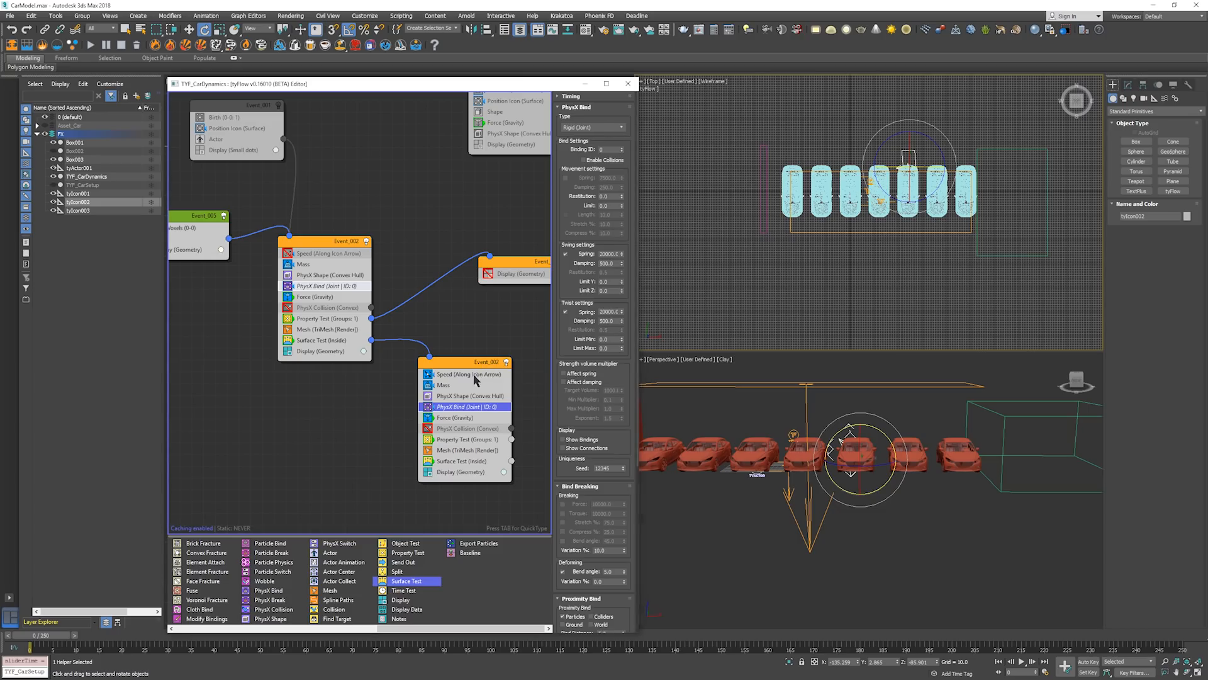
click(475, 376)
double_click(610, 138)
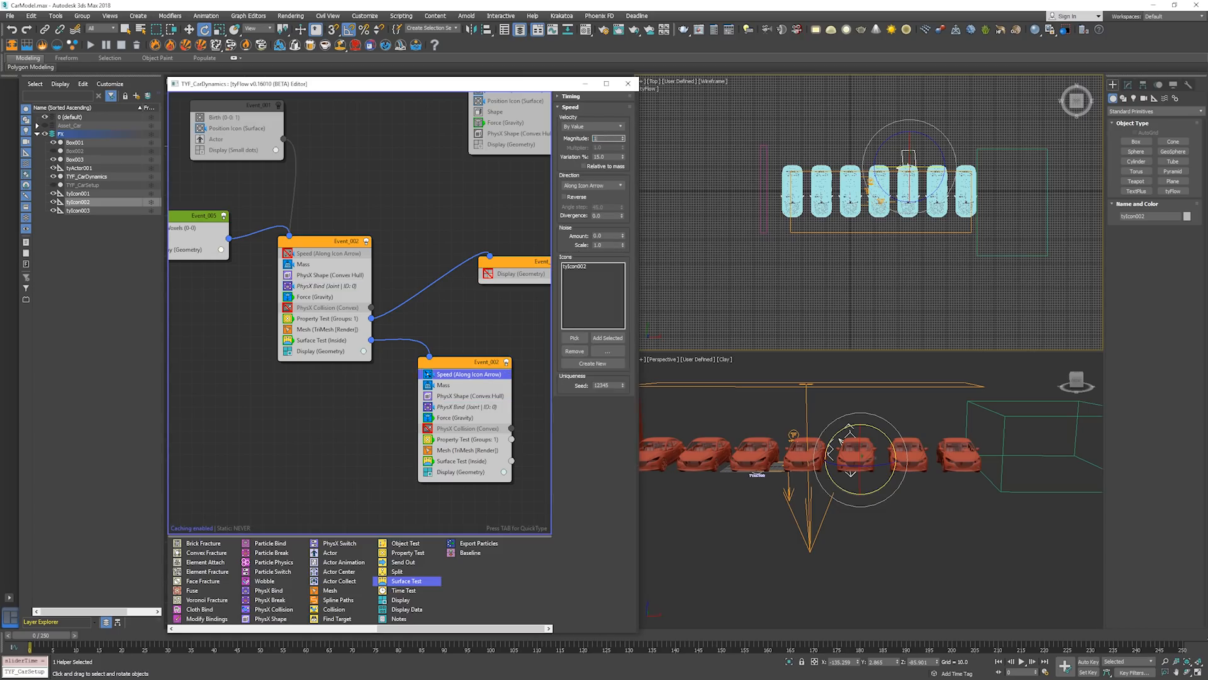
click(866, 398)
middle_drag(875, 399, 935, 393)
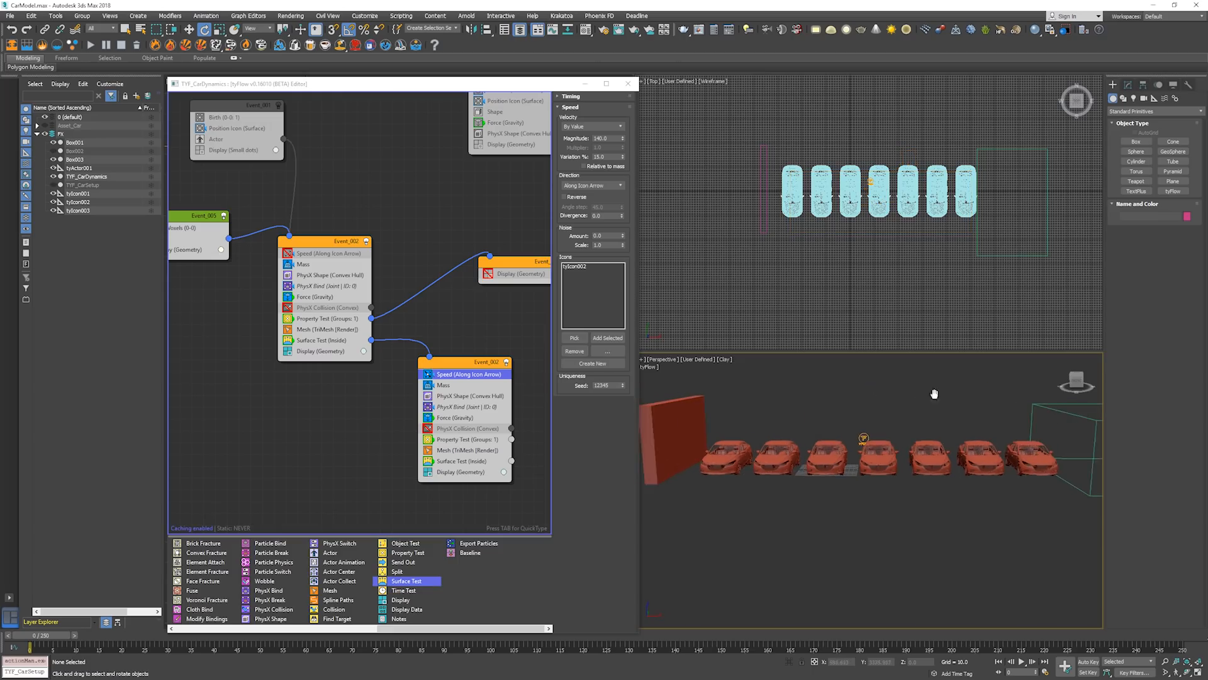
key(slash)
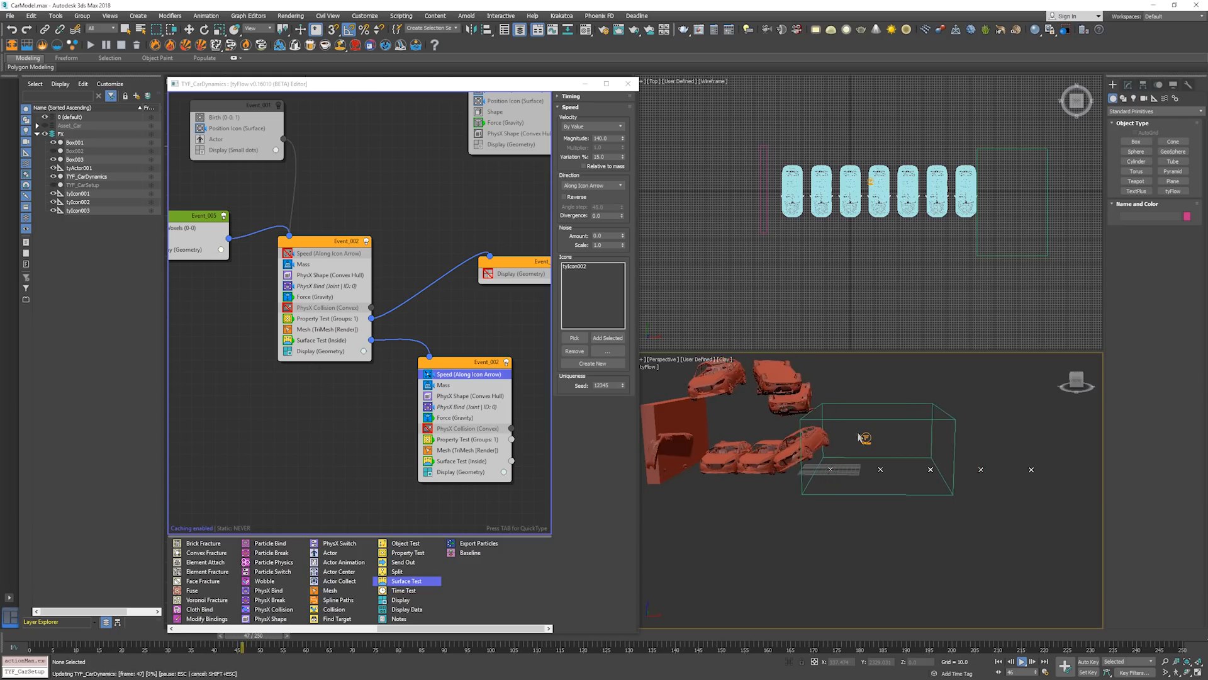
key(Escape)
key(Home)
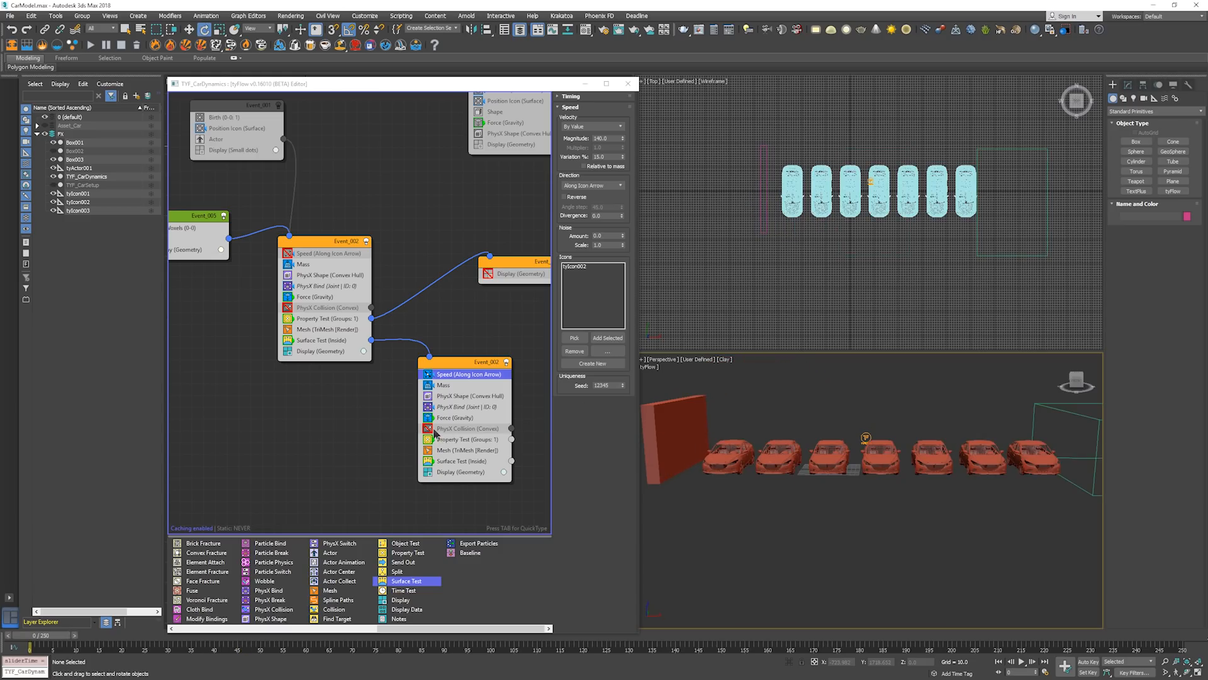
Enable the PhysX Collision operators in both the original and copied Event_002 and open the original's Property Test settings
click(434, 429)
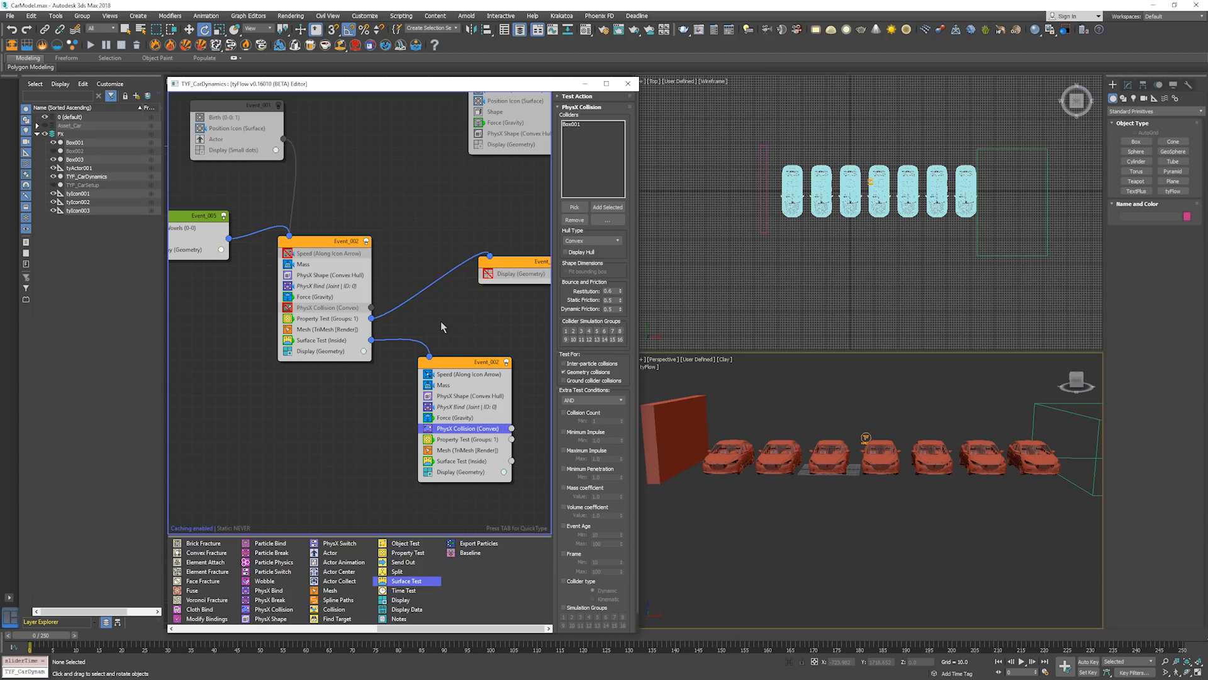
click(323, 319)
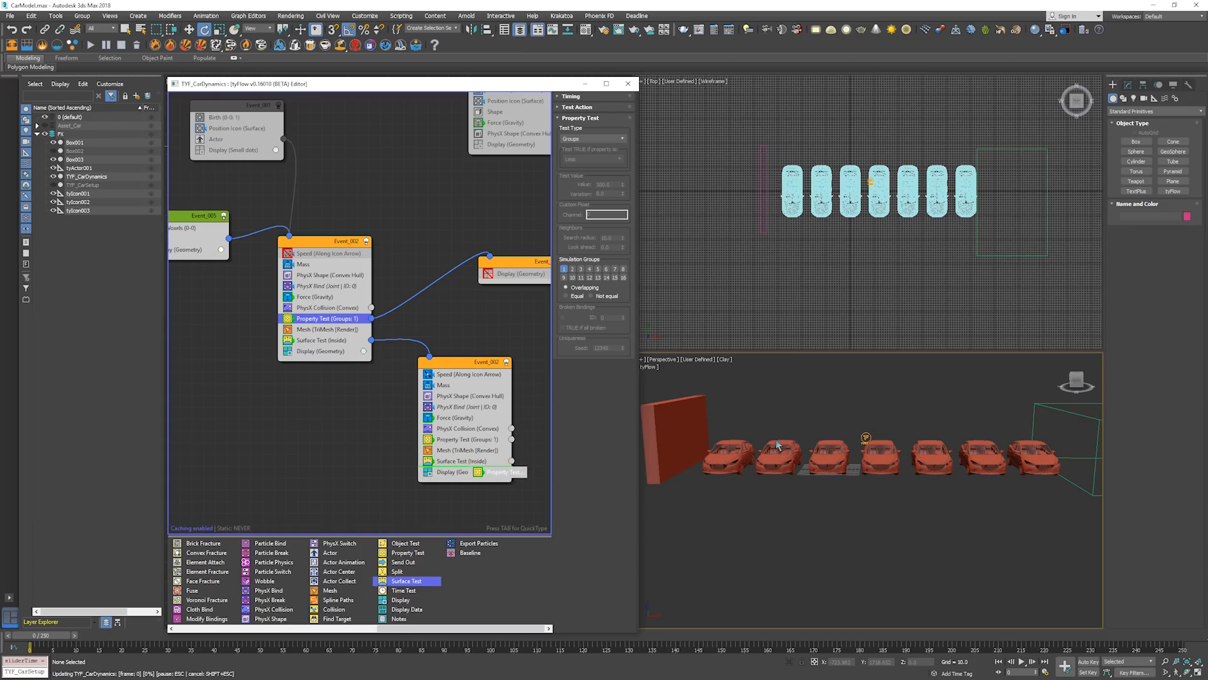
drag(497, 472, 469, 472)
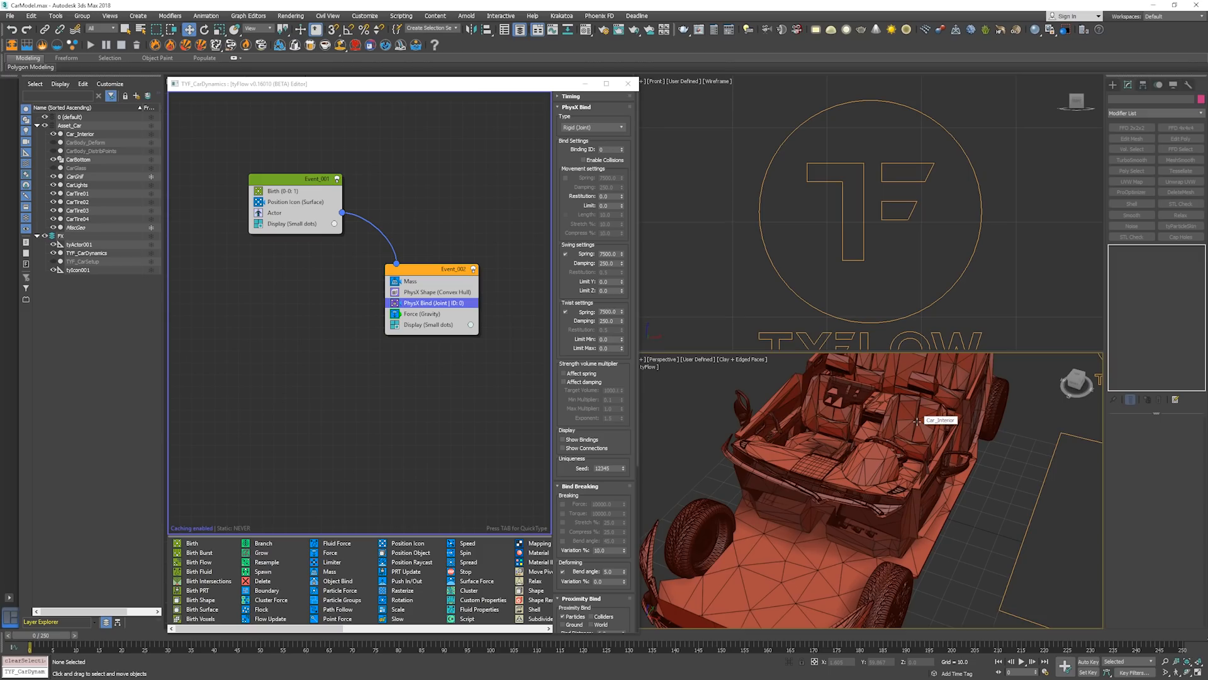
Play the single-car simulation to check the body and binds, and return to the first frame
scroll(917, 422, down, 4)
key(slash)
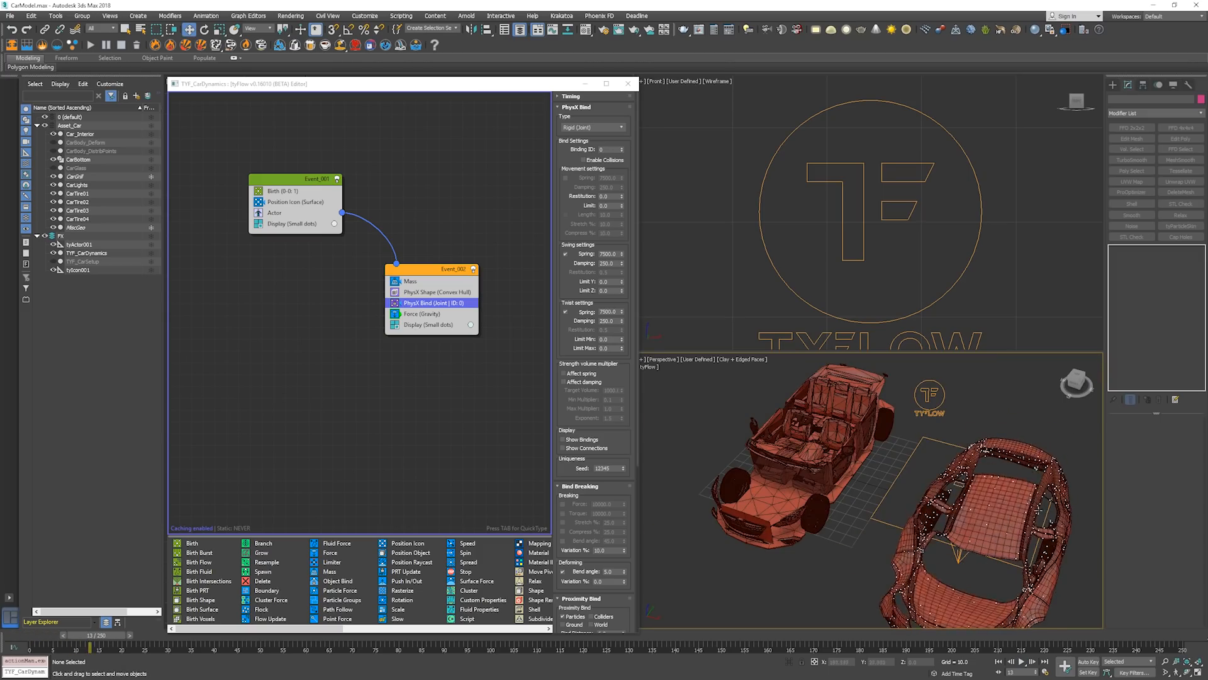
middle_drag(994, 563, 844, 459)
key(Home)
key(slash)
key(Home)
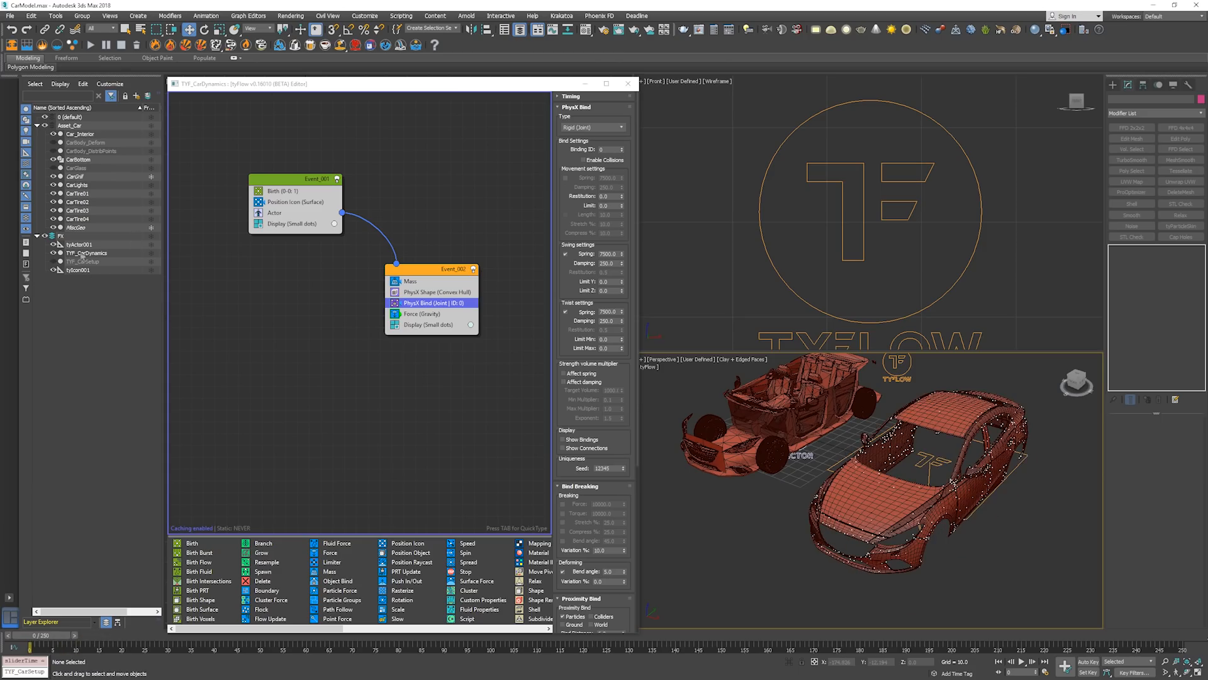
Select tyActor001 and set the Display operator in Event_002 to Geometry
click(81, 244)
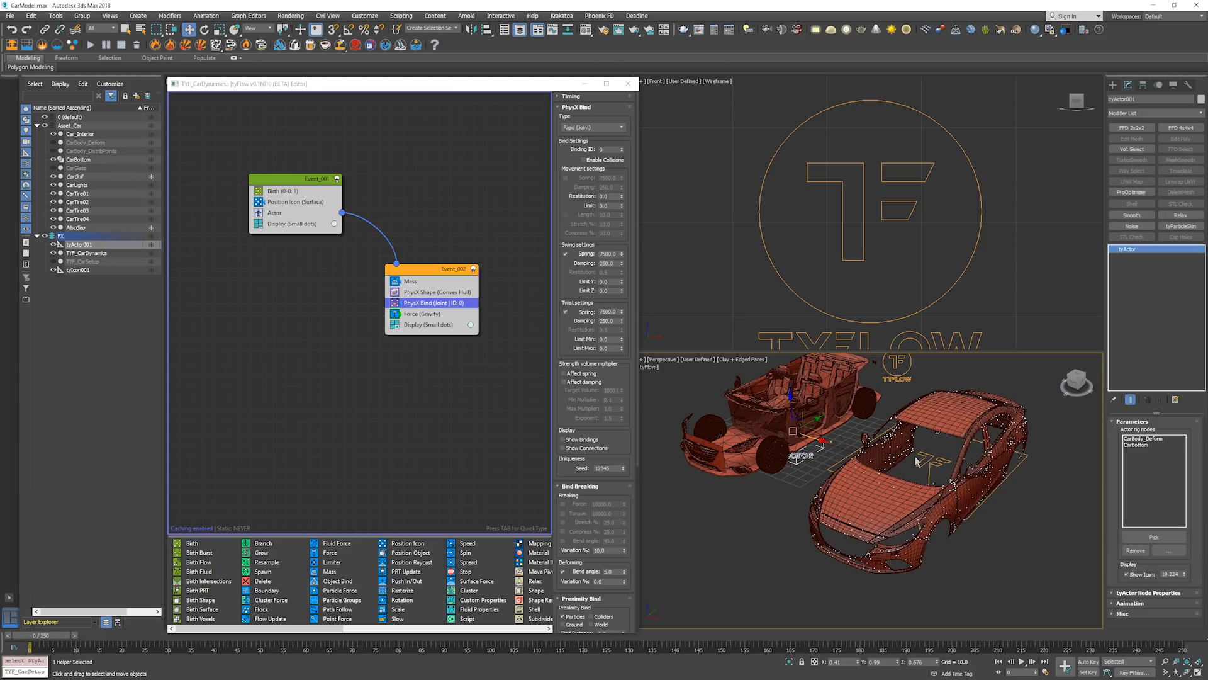
middle_drag(936, 461, 945, 459)
key(slash)
click(429, 324)
click(592, 116)
click(579, 163)
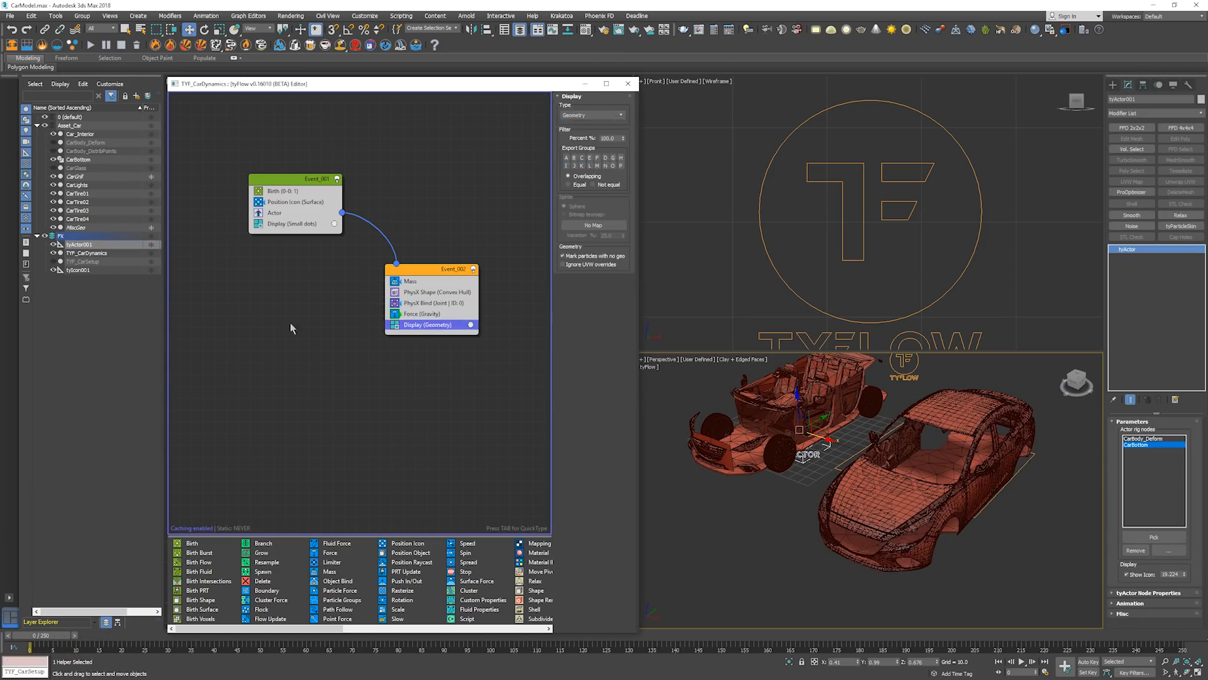
click(275, 213)
click(440, 324)
Add CarTire02, CarTire03, CarTire01 and CarTire04 to tyActor001's actor rig nodes
scroll(965, 491, up, 2)
alt+middle_drag(952, 456, 979, 501)
click(1154, 537)
middle_drag(731, 431, 743, 452)
click(763, 478)
middle_drag(960, 511, 949, 467)
click(1154, 536)
click(875, 369)
middle_drag(841, 469, 808, 470)
click(1154, 536)
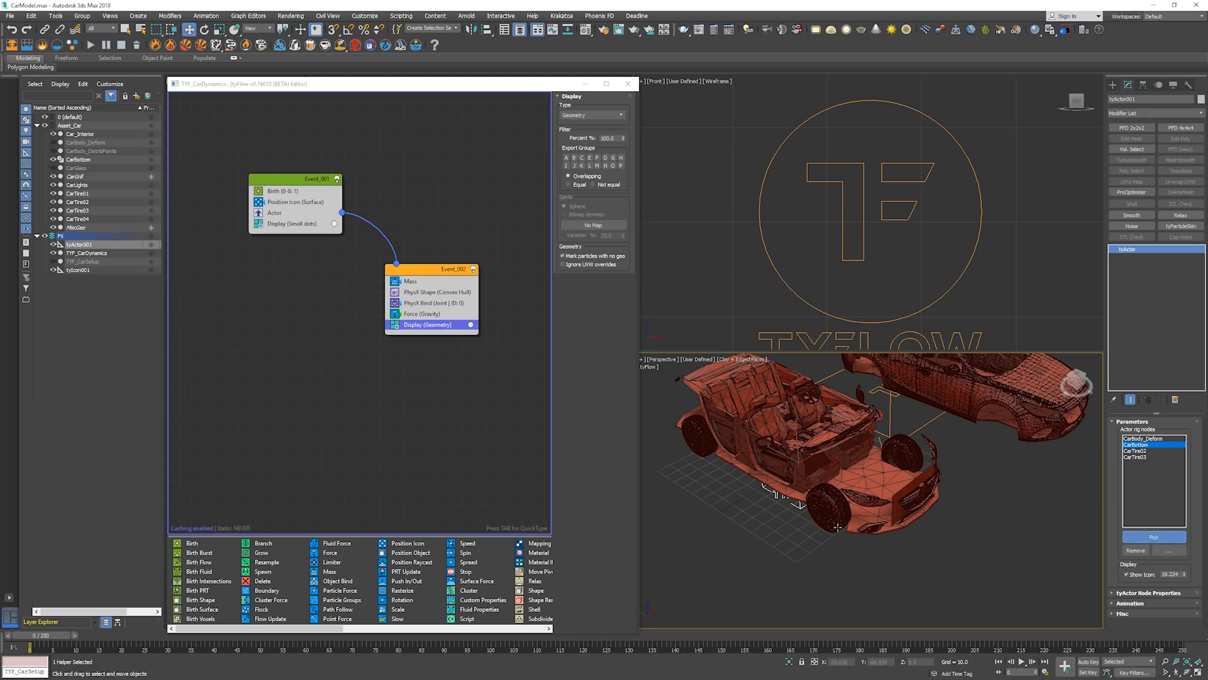
click(692, 448)
scroll(835, 517, up, 4)
alt+middle_drag(843, 510, 929, 483)
scroll(931, 482, up, 1)
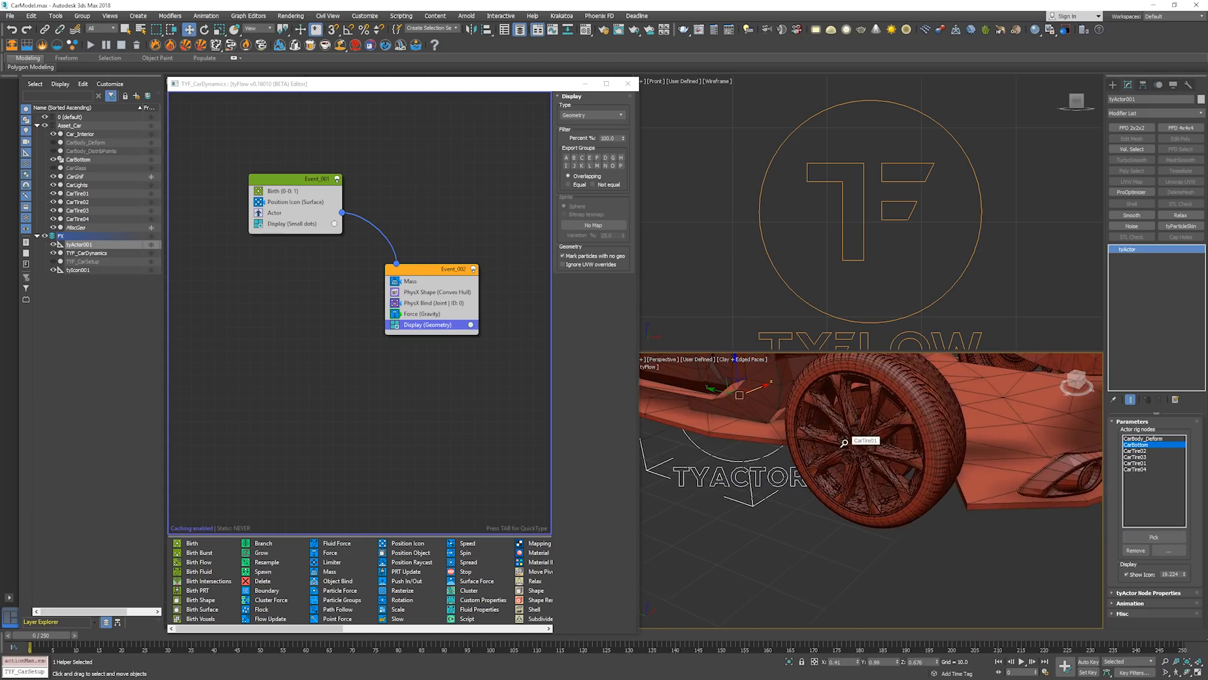